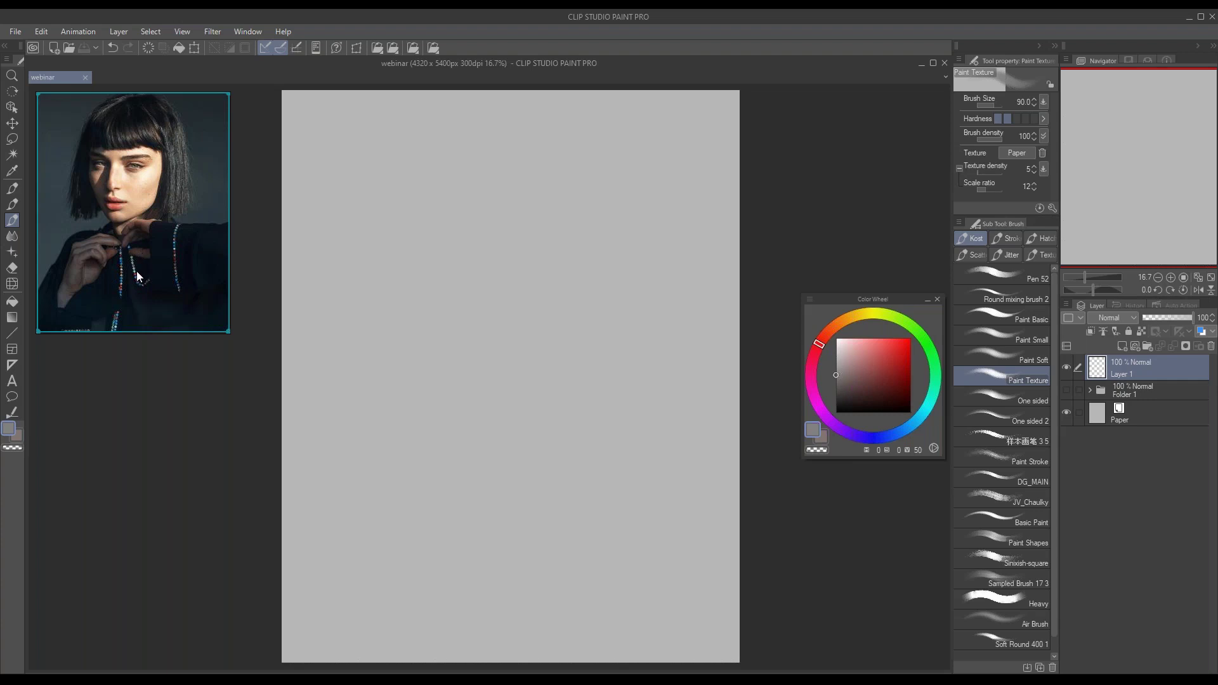
- Paste the portrait reference photo onto the canvas as a new layer and scale and centre it
click(165, 253)
click(557, 27)
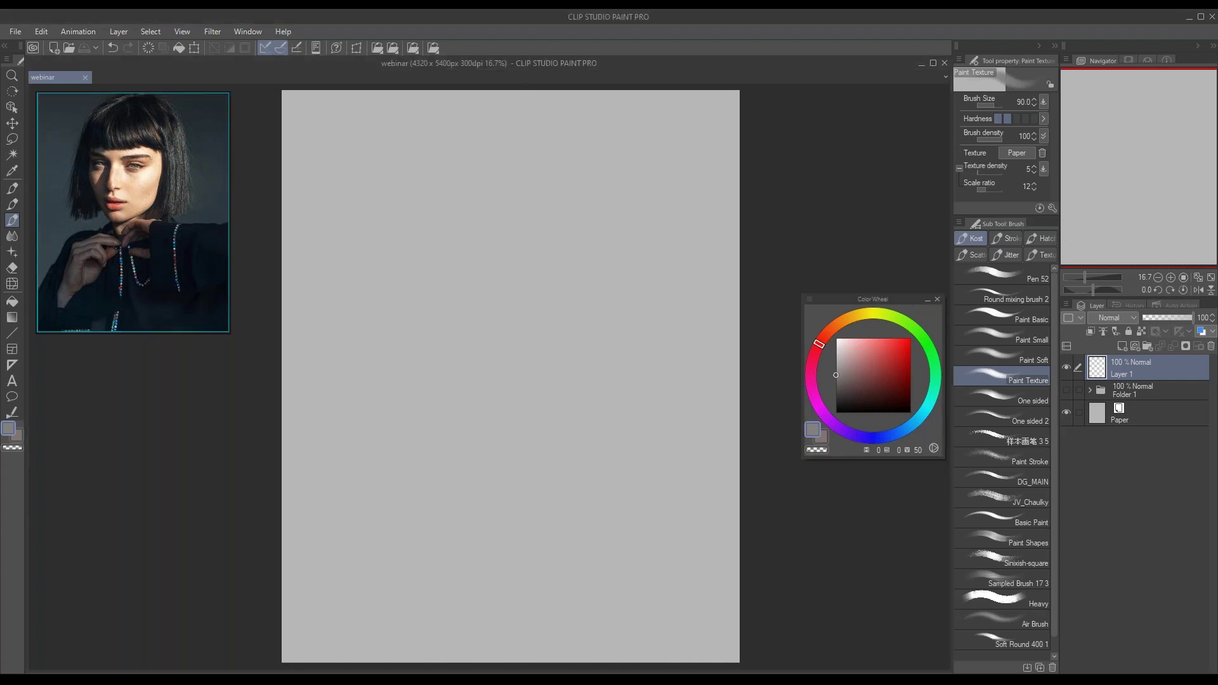
key(ctrl+v)
ctrl+drag(348, 194, 423, 321)
key(ctrl+t)
drag(473, 221, 497, 185)
drag(458, 304, 520, 295)
drag(484, 303, 498, 333)
click(454, 533)
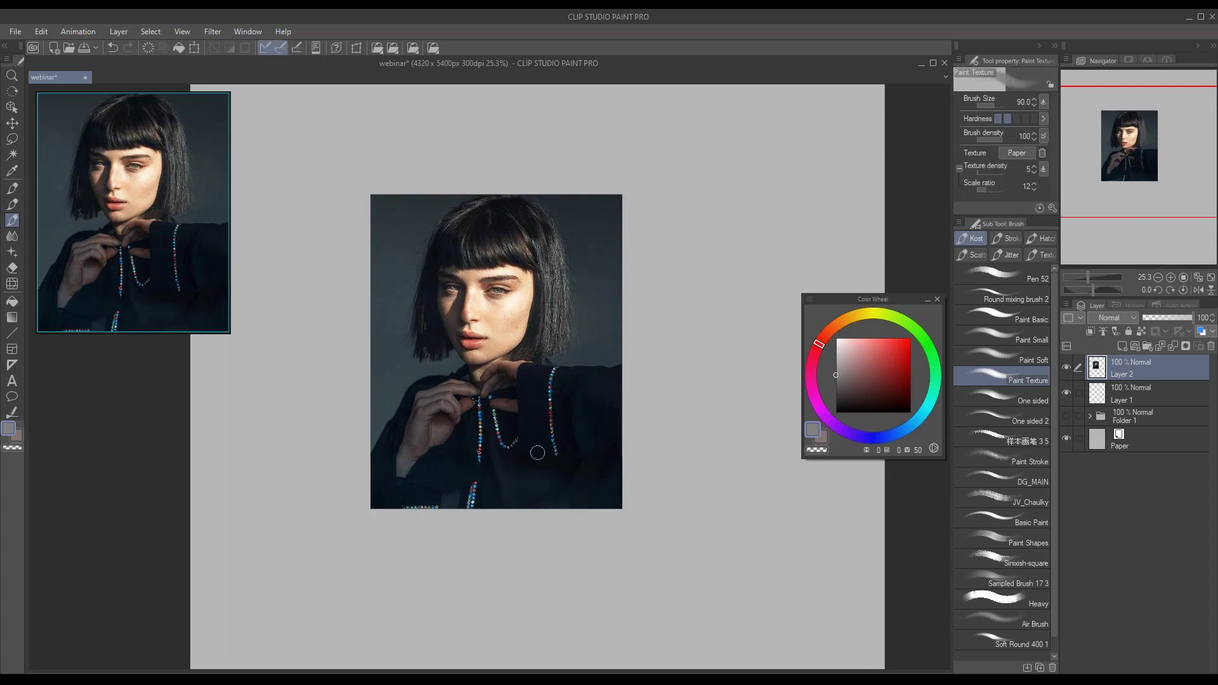
scroll(509, 384, up, 2)
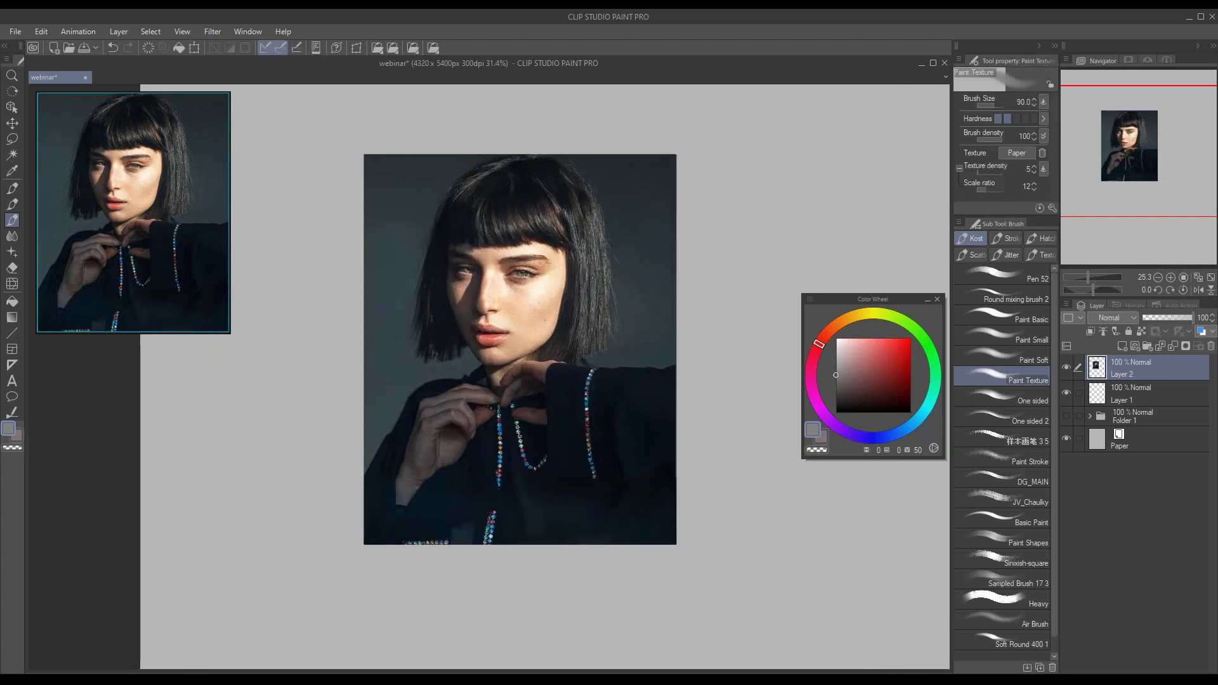
- Choose the Paint Small brush with a dark red colour and reduce its size to 25
drag(512, 408, 514, 433)
click(891, 366)
click(1009, 341)
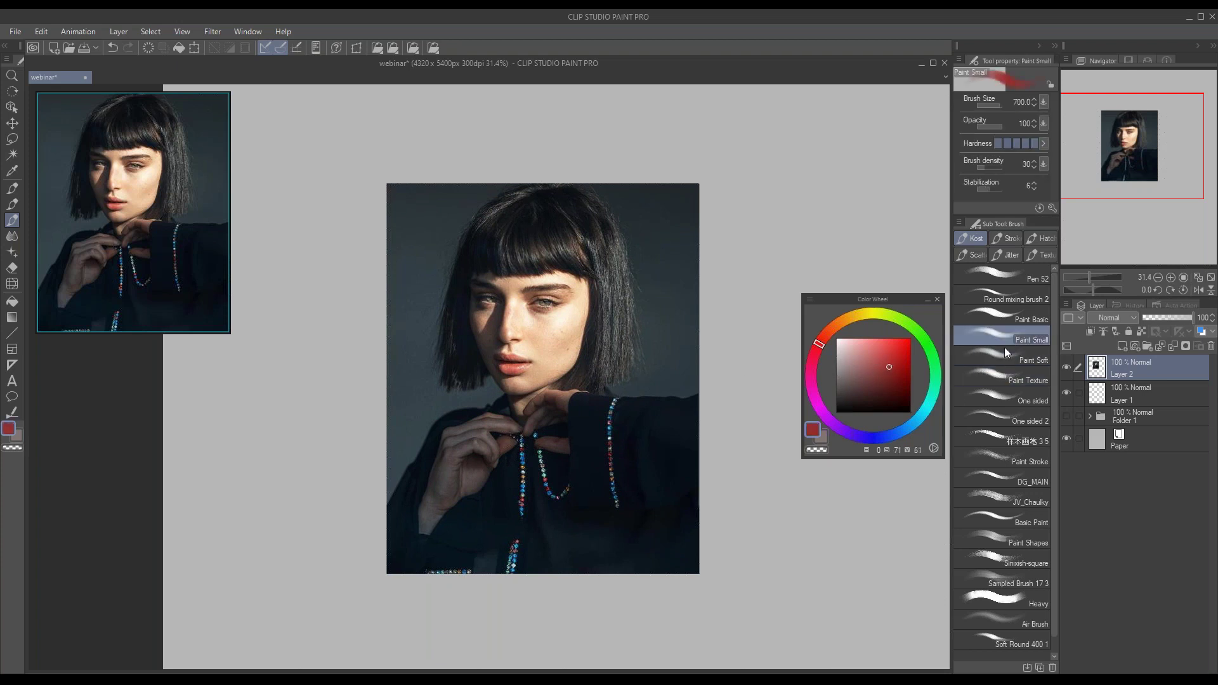
drag(569, 420, 580, 412)
key([)
key([)
key([)
key([)
key([)
key([)
key([)
key([)
key([)
key([)
key([)
key([)
key([)
key([)
key([)
key([)
key([)
key(space)
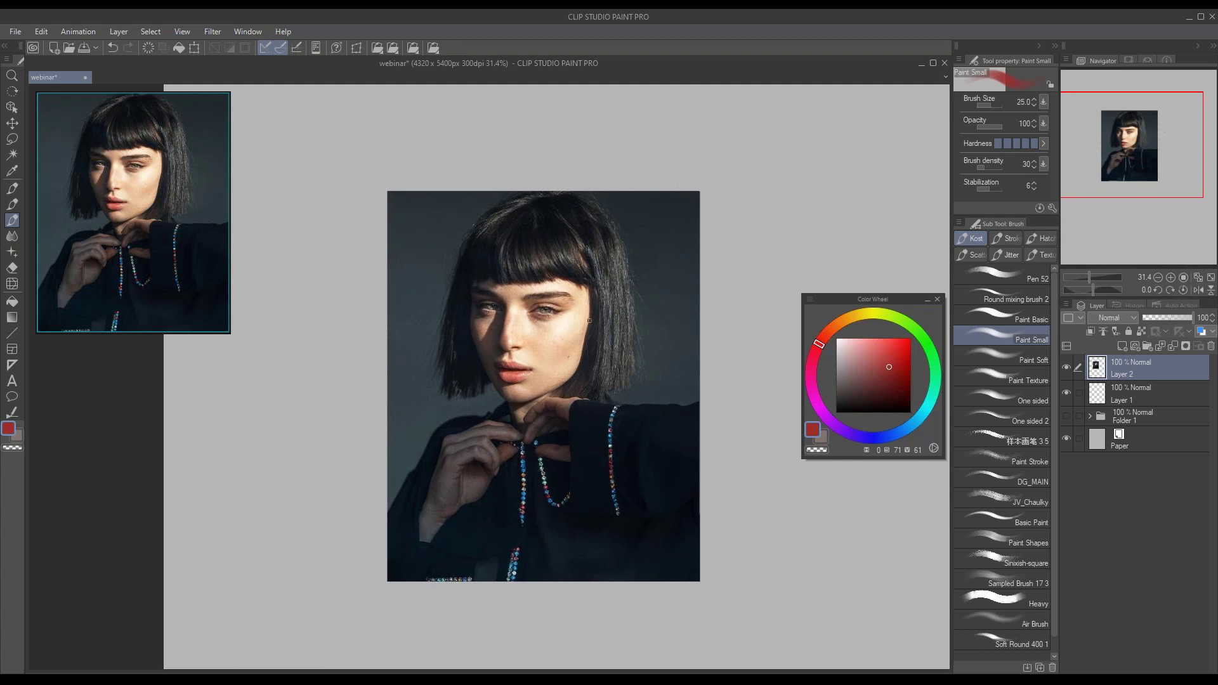
- Outline the face on the photo from the fringe edge down to the jaw in brighter red at brush size 30
key(bracketleft)
key(bracketleft)
drag(471, 306, 487, 380)
key(ctrl+z)
key(bracketright)
drag(879, 369, 900, 357)
key(bracketright)
key(bracketright)
mouse_move(476, 281)
mouse_down()
mouse_move(472, 336)
mouse_move(502, 398)
mouse_move(482, 351)
mouse_move(512, 401)
mouse_move(578, 373)
mouse_up()
drag(592, 316, 581, 374)
key(ctrl+z)
drag(588, 309, 576, 370)
mouse_move(476, 283)
mouse_down()
mouse_move(572, 275)
mouse_move(589, 286)
mouse_up()
drag(570, 409, 569, 404)
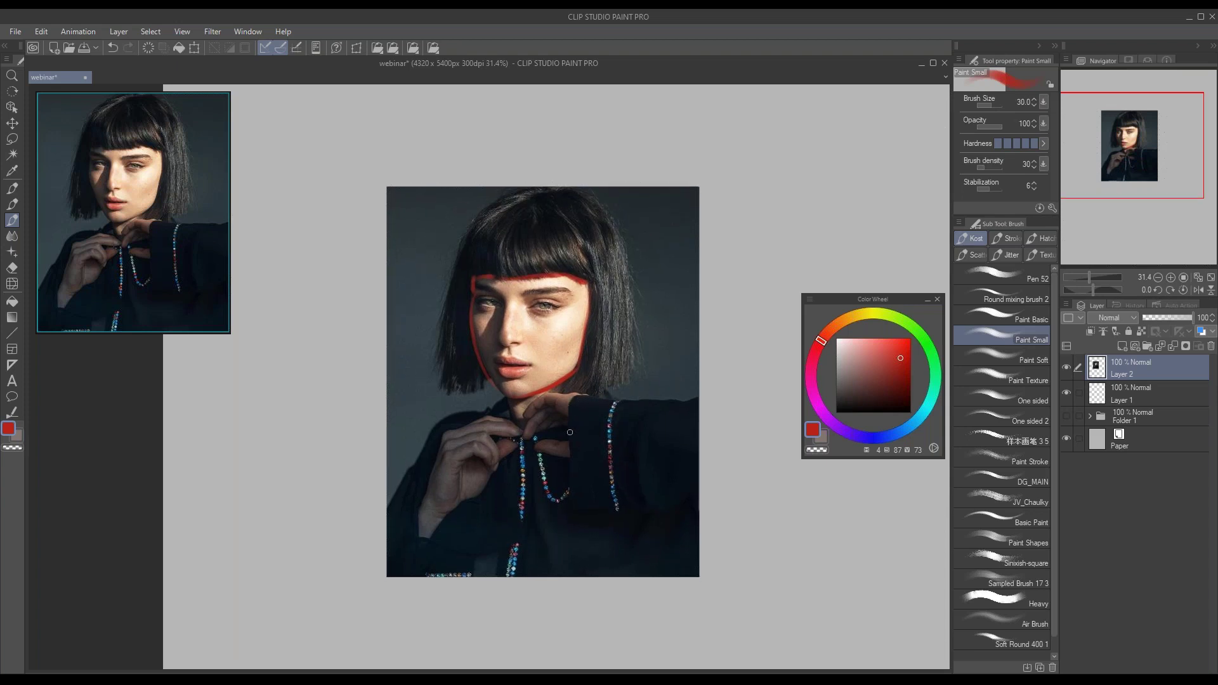
- Trace the outer silhouette of the hair in red at brush size 25, including its lower edges on both sides
drag(491, 394, 482, 438)
scroll(486, 416, up, 1)
key(bracketleft)
mouse_move(478, 382)
mouse_down()
mouse_move(474, 397)
mouse_move(427, 398)
mouse_up()
drag(448, 245, 419, 382)
mouse_move(447, 239)
mouse_down()
mouse_move(539, 169)
mouse_move(604, 200)
mouse_move(633, 392)
mouse_up()
drag(560, 403, 633, 390)
drag(575, 428, 517, 416)
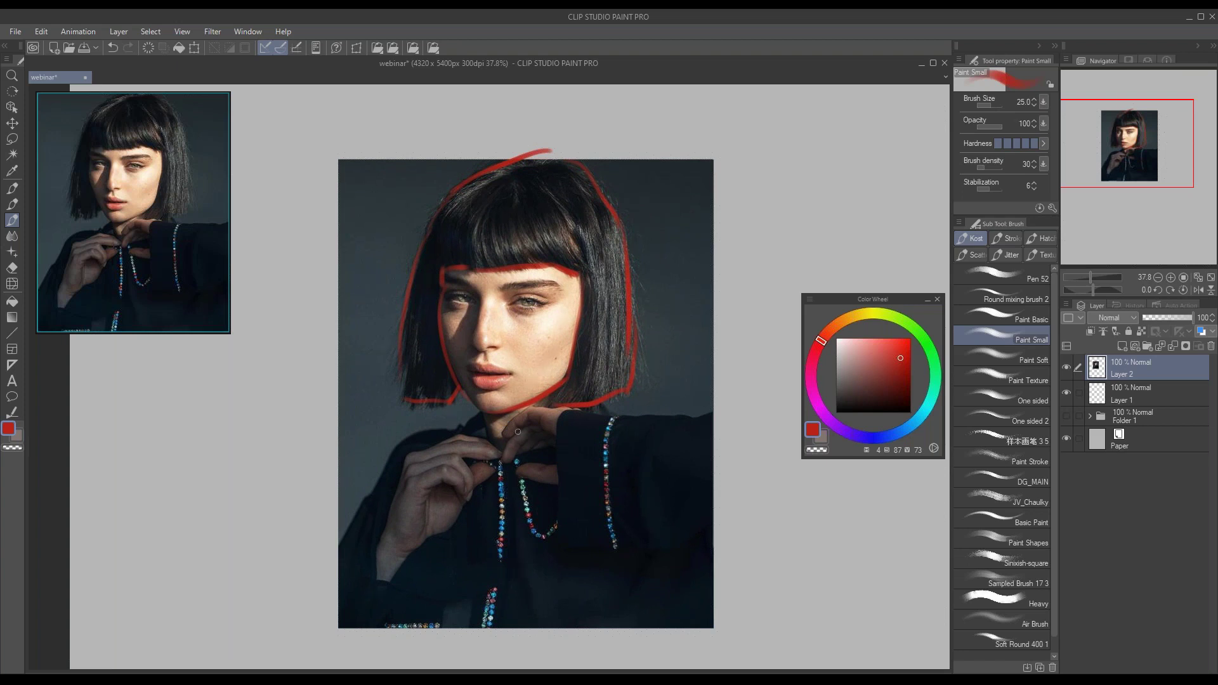
drag(516, 419, 517, 420)
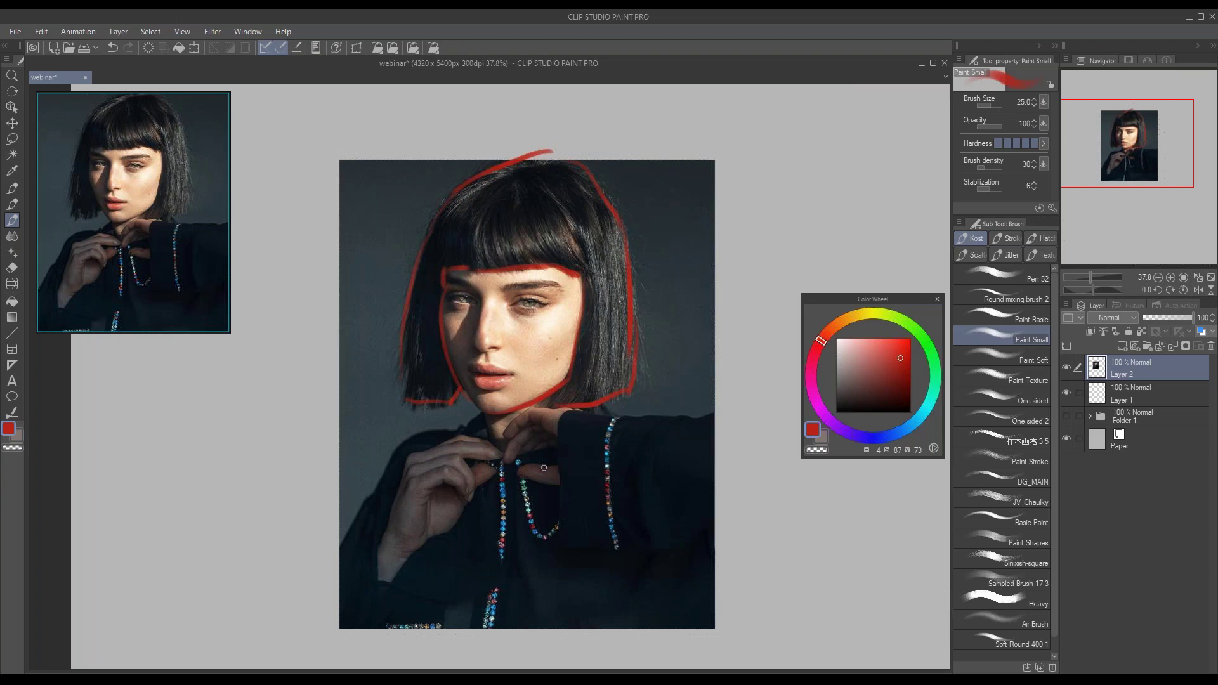
drag(521, 430, 526, 435)
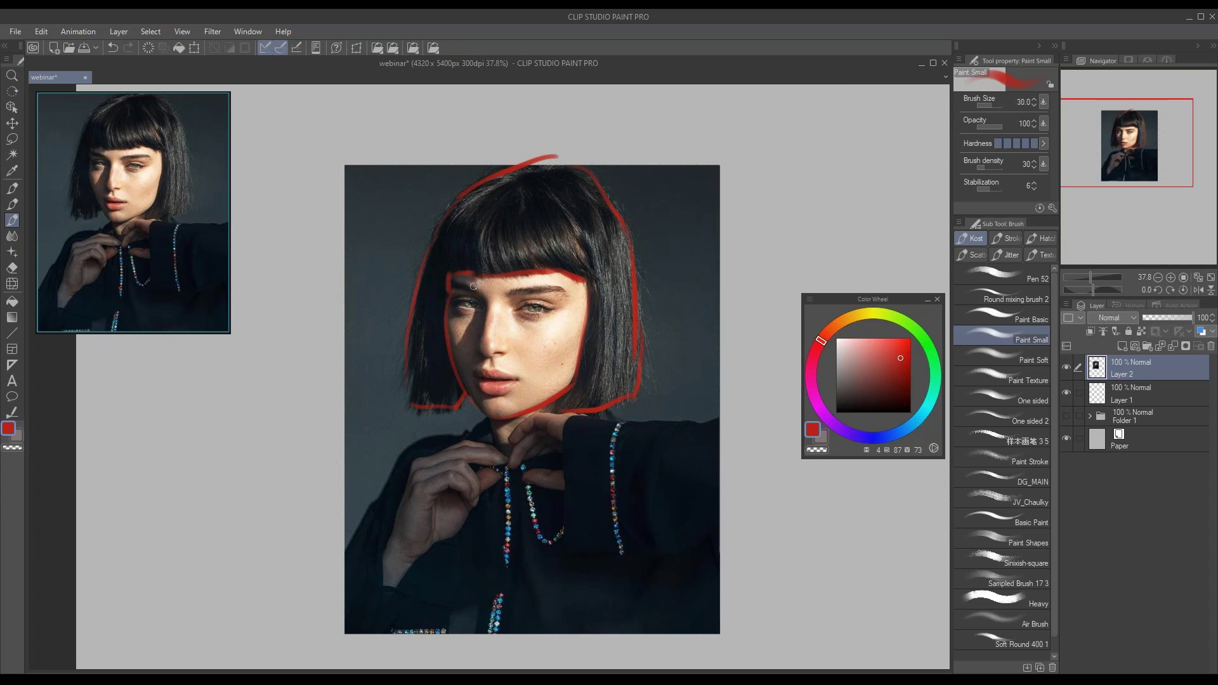
- Mark the dark shadow shapes around both eyes and under the brows in red at brush size 17.5
key(bracketleft)
drag(478, 387, 495, 419)
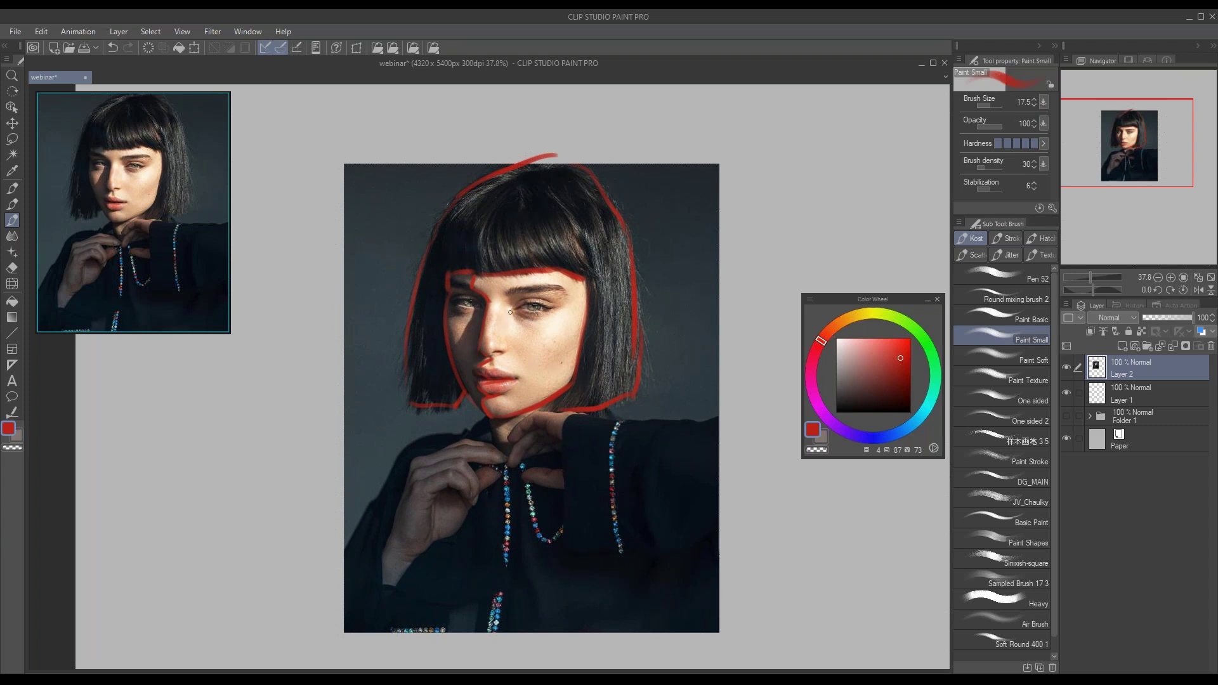
drag(517, 311, 548, 291)
mouse_move(455, 317)
mouse_down()
mouse_move(460, 339)
mouse_move(472, 304)
mouse_up()
drag(521, 381, 509, 386)
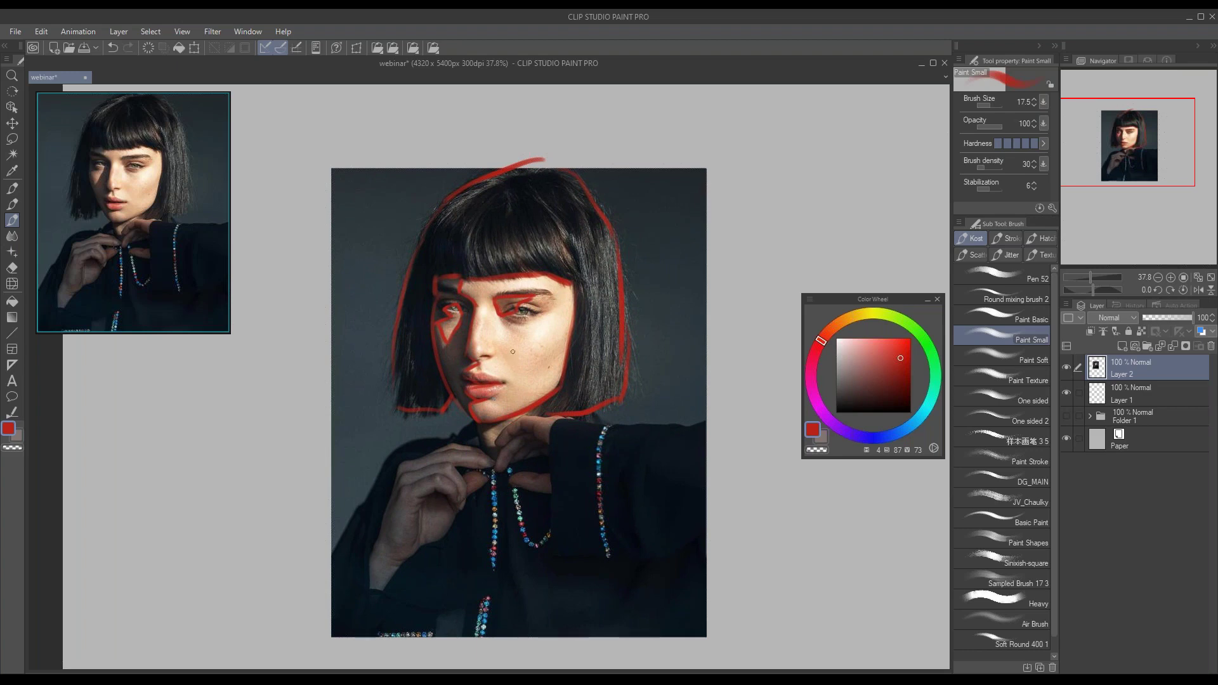
drag(497, 402, 497, 397)
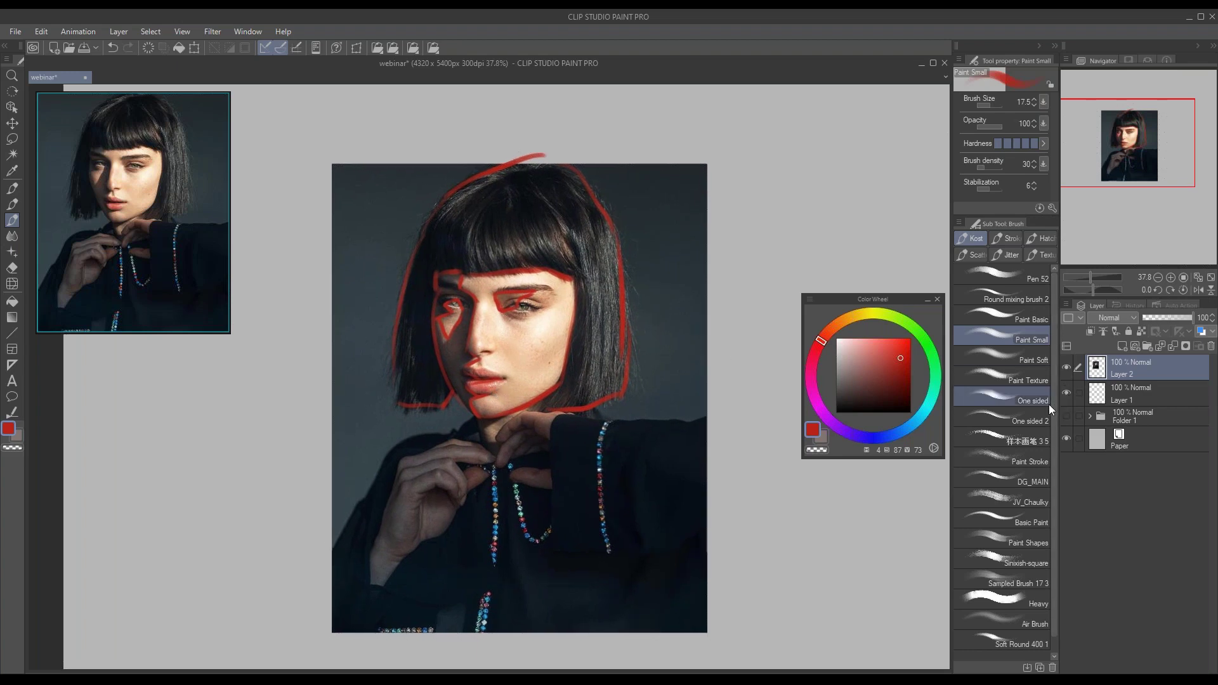
drag(508, 386, 515, 387)
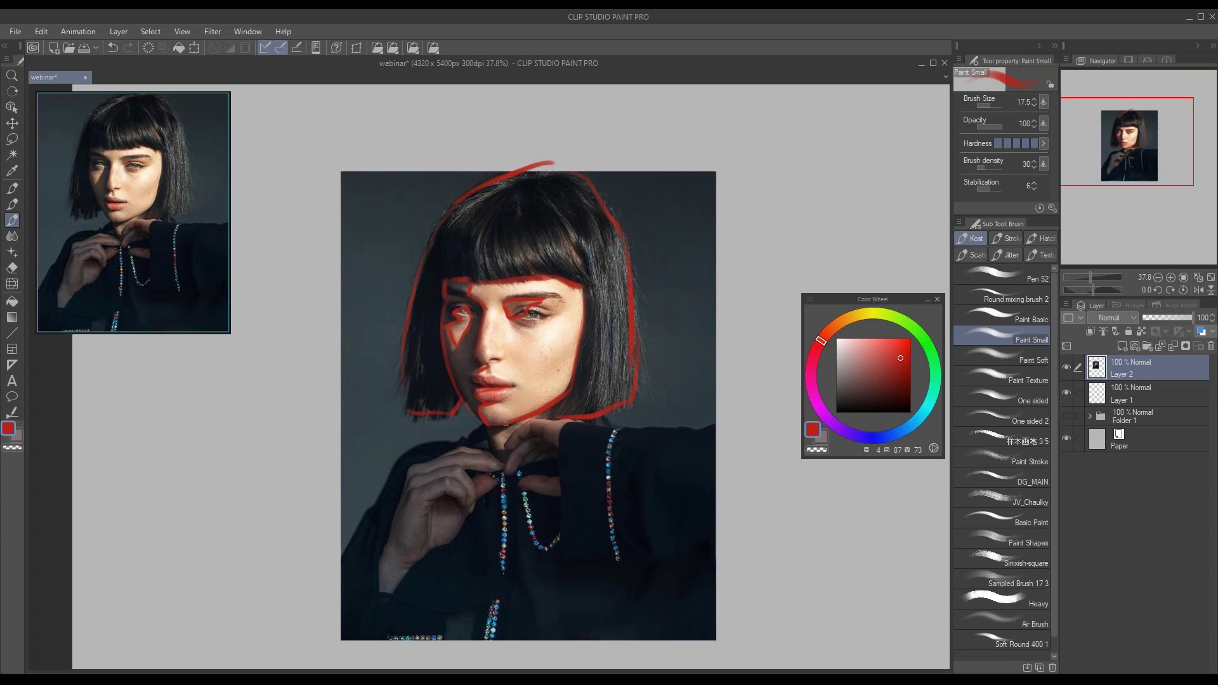
drag(497, 400, 499, 400)
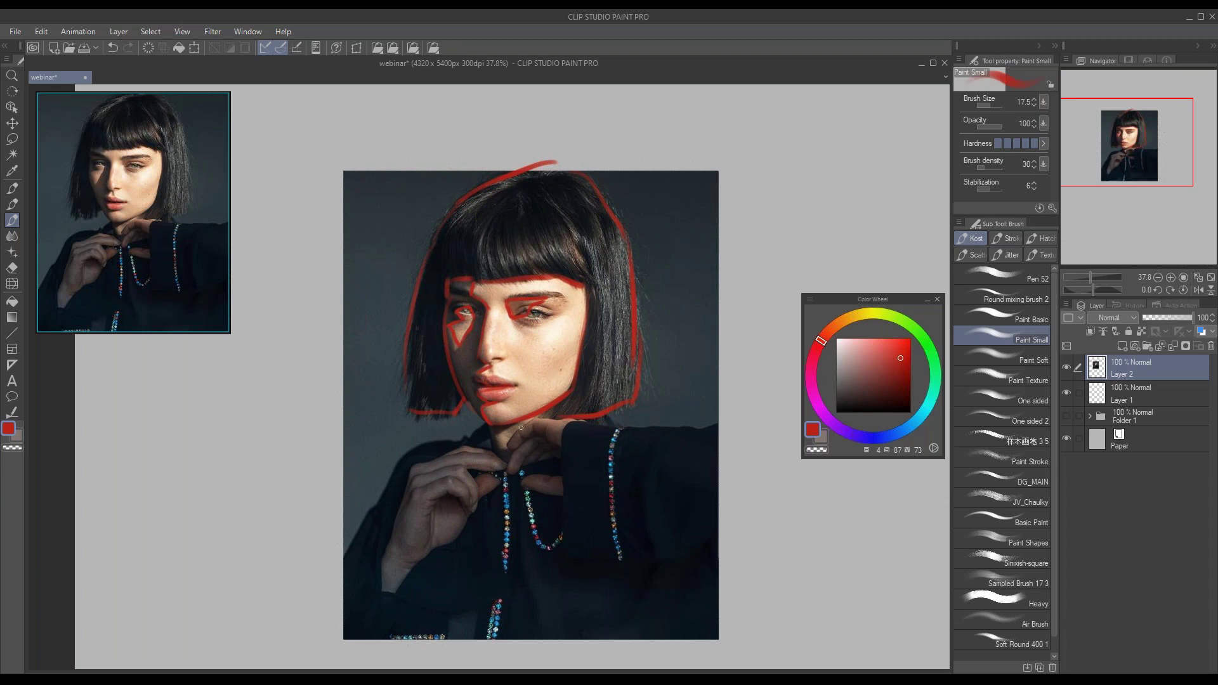
drag(519, 386, 525, 384)
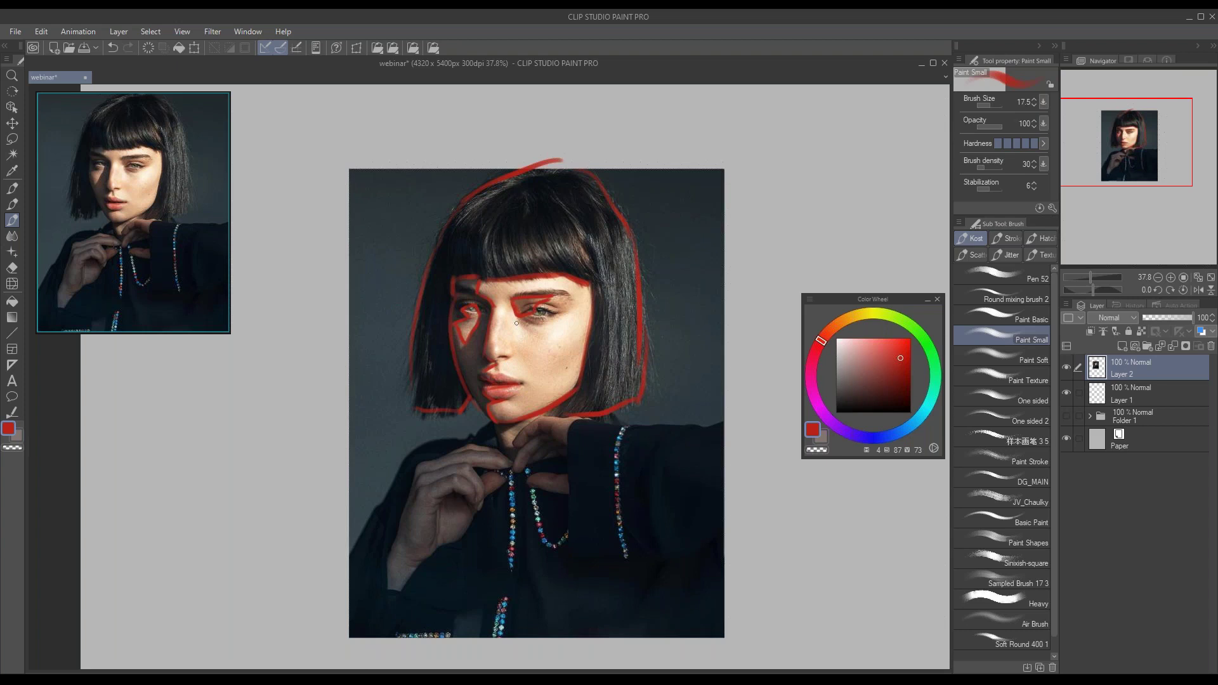
drag(560, 374, 546, 381)
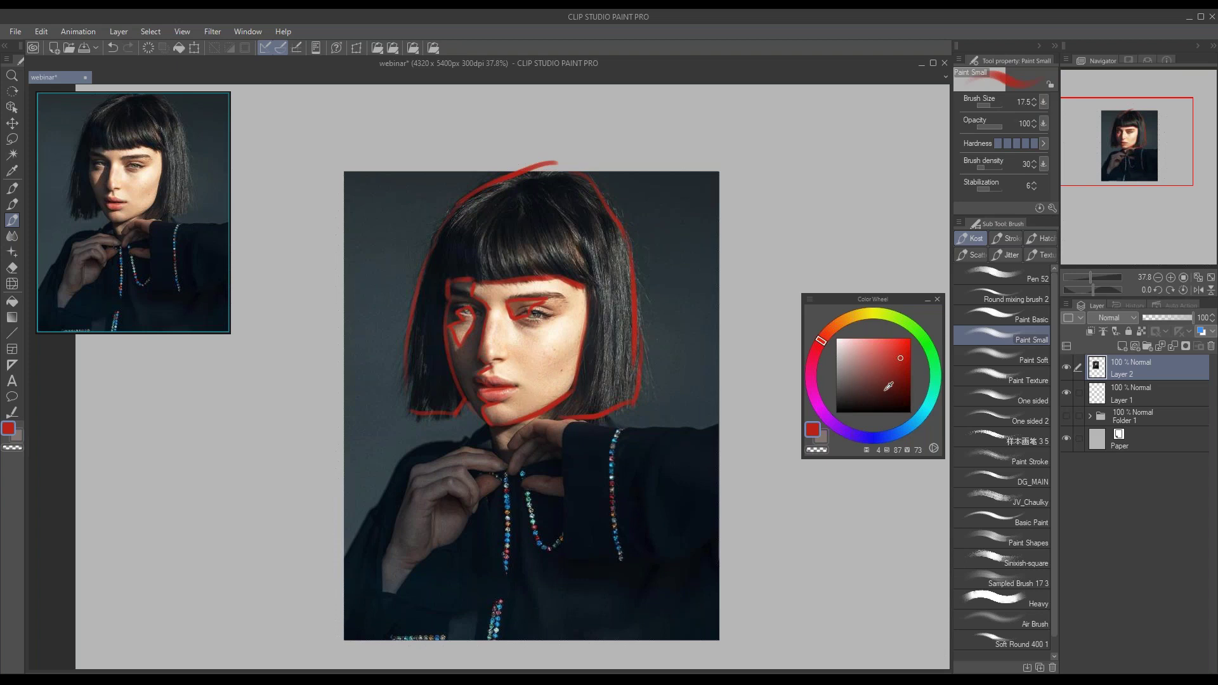
- Outline the highlight areas on the cheek, above the brow, nose, upper lip and chin in blue with hue 200
click(914, 421)
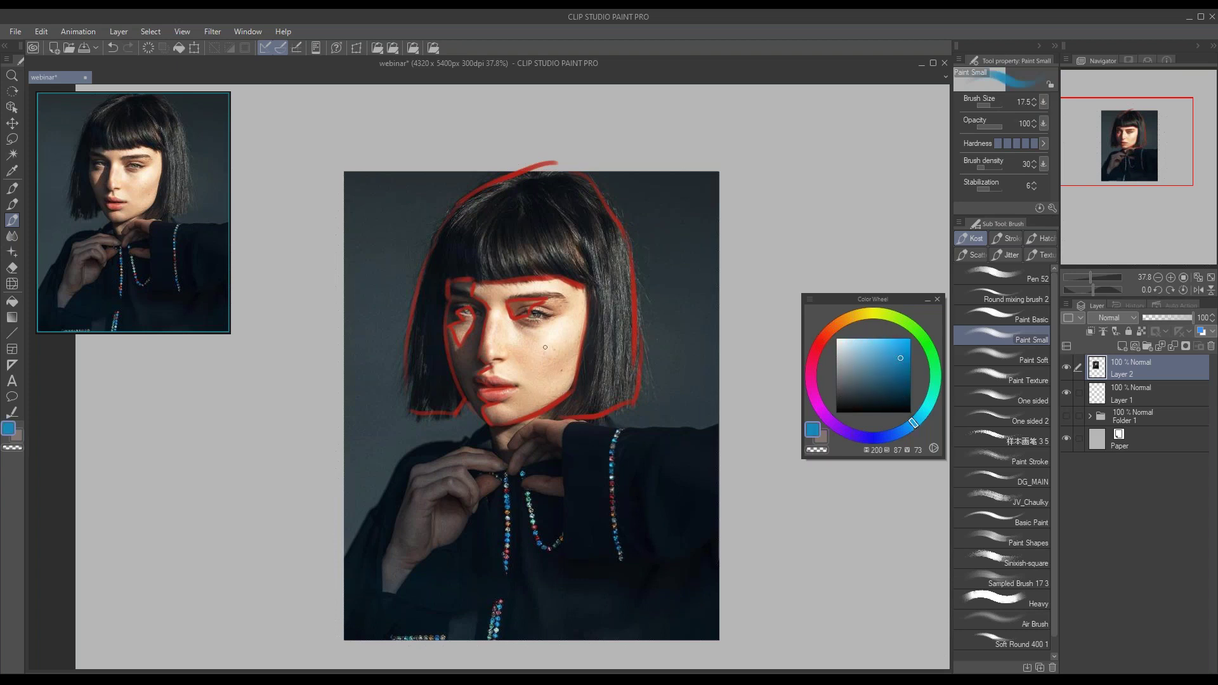
mouse_move(559, 316)
mouse_down()
mouse_move(565, 337)
mouse_move(567, 319)
mouse_up()
mouse_move(525, 281)
mouse_down()
mouse_move(557, 288)
mouse_move(530, 281)
mouse_up()
mouse_move(489, 317)
mouse_down()
mouse_move(488, 346)
mouse_move(495, 309)
mouse_move(512, 341)
mouse_move(505, 317)
mouse_up()
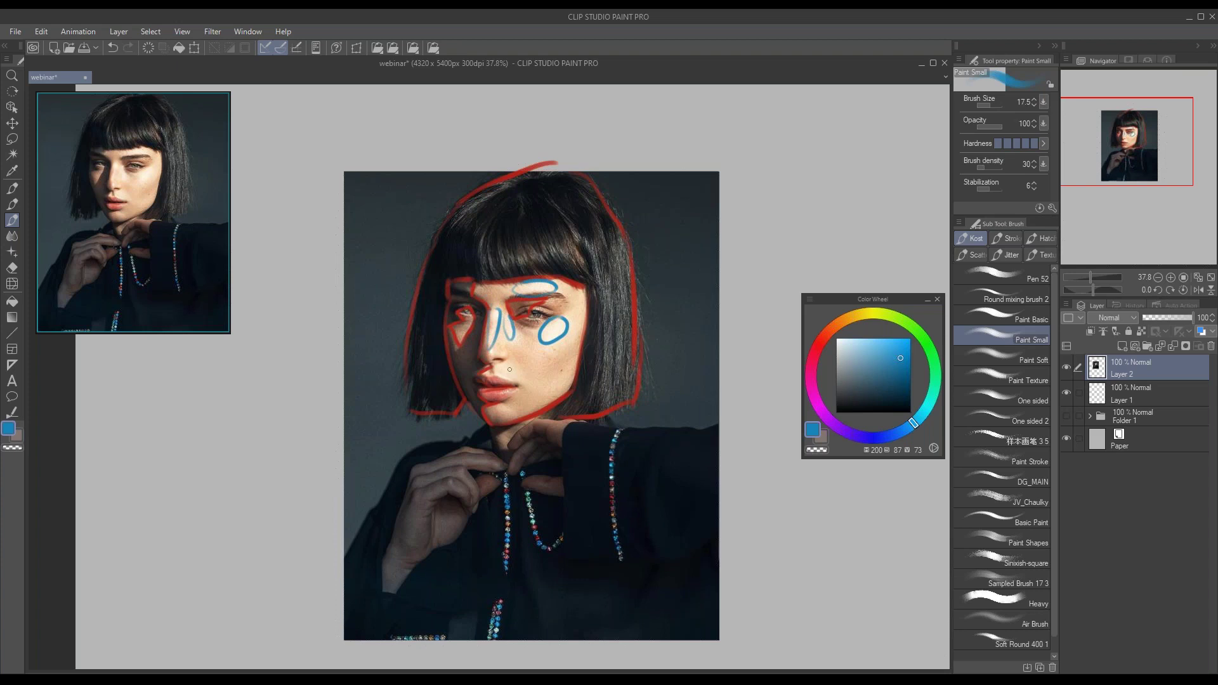
mouse_move(496, 367)
mouse_down()
mouse_move(500, 400)
mouse_move(531, 383)
mouse_up()
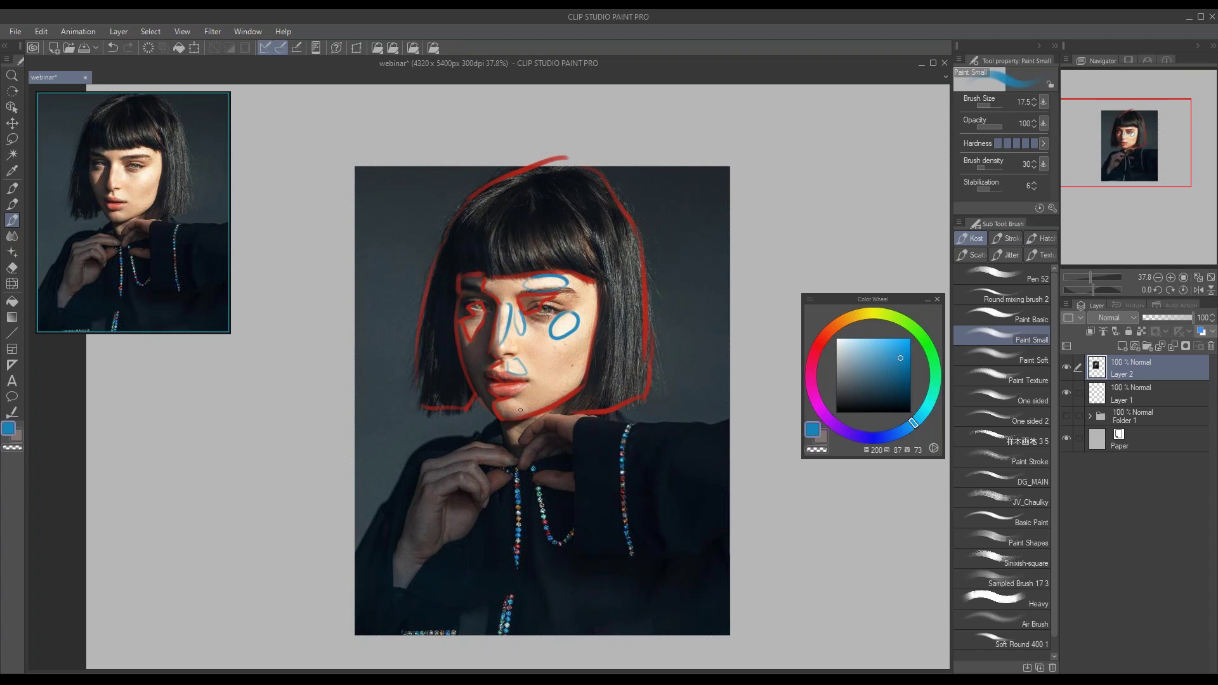
mouse_move(535, 406)
mouse_down()
mouse_move(521, 431)
mouse_move(524, 401)
mouse_up()
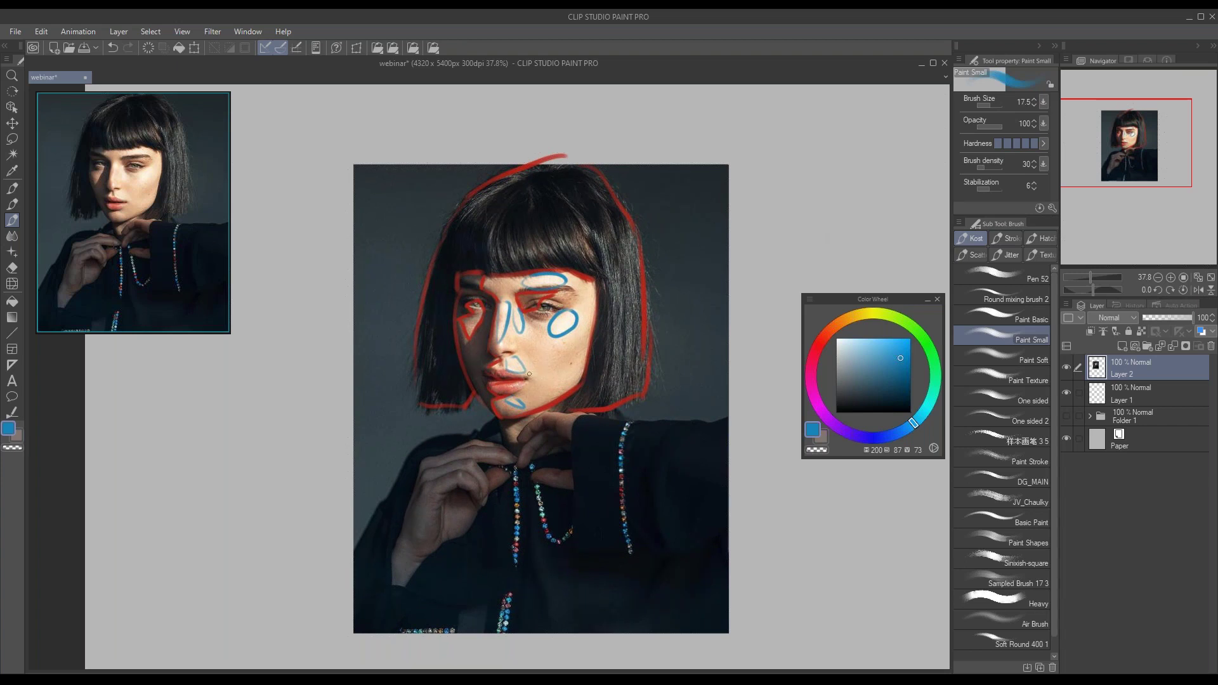
drag(536, 384, 535, 382)
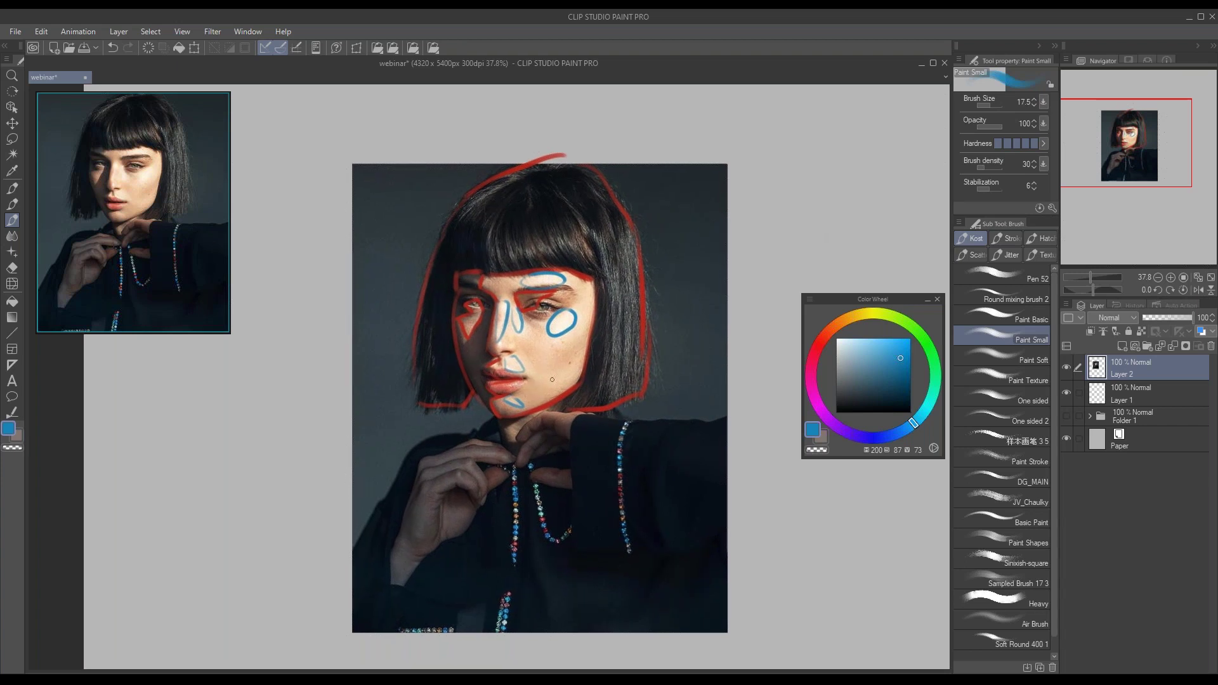
- Outline the midtone area of the lit cheek in green with hue 150 at brush size 20
mouse_move(526, 345)
mouse_down()
mouse_move(558, 373)
mouse_move(580, 356)
mouse_move(532, 360)
mouse_move(577, 363)
mouse_move(544, 346)
mouse_move(584, 338)
mouse_move(572, 363)
mouse_move(539, 343)
mouse_move(523, 350)
mouse_move(535, 350)
mouse_move(528, 318)
mouse_move(543, 340)
mouse_up()
click(933, 376)
click(896, 356)
key(])
key(ctrl+z)
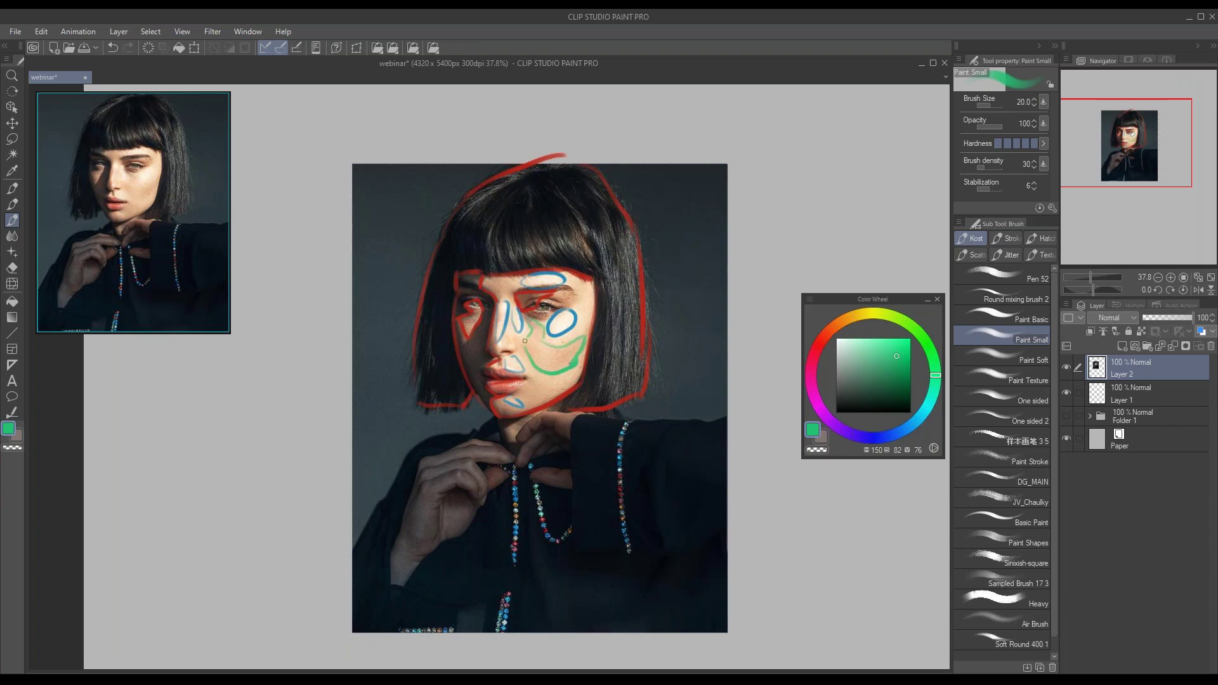
drag(555, 398, 549, 402)
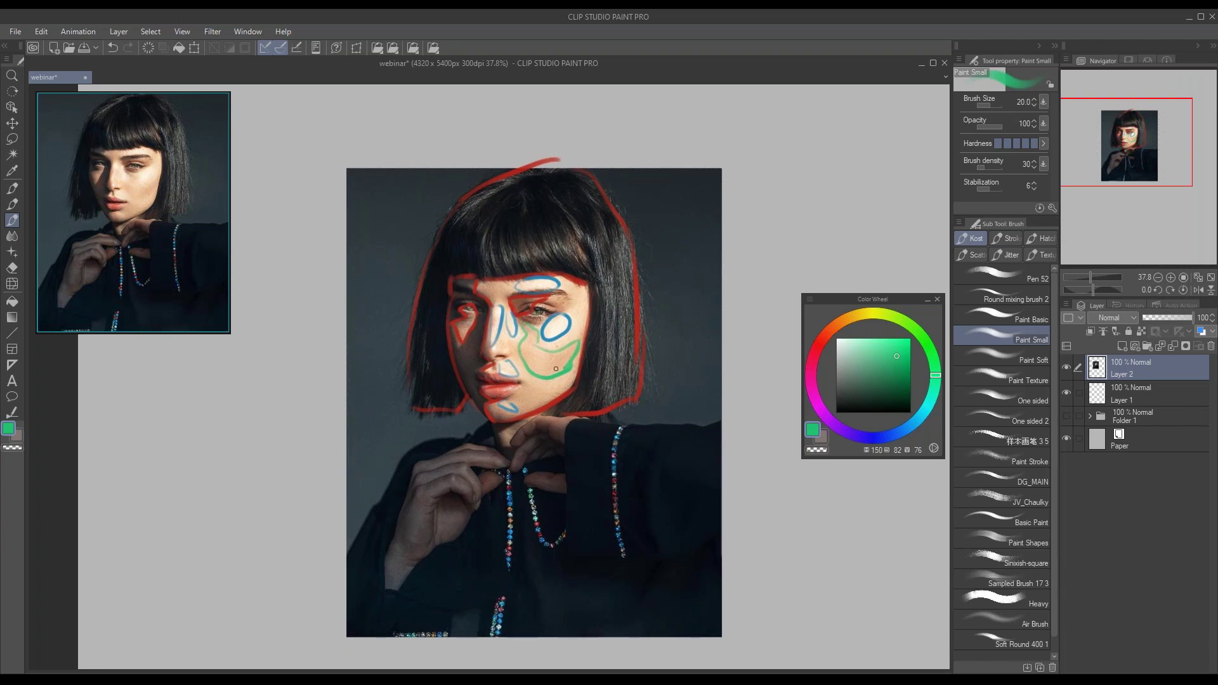
mouse_move(528, 336)
mouse_down()
mouse_move(563, 351)
mouse_move(578, 308)
mouse_up()
key(ctrl+z)
drag(553, 331, 550, 362)
key(ctrl+z)
key(ctrl+z)
- Add green midtone outlines on the chin, beside the outer corner of the lit eye and between the brows
mouse_move(512, 395)
mouse_down()
mouse_move(539, 401)
mouse_move(535, 391)
mouse_up()
mouse_move(558, 303)
mouse_down()
mouse_move(566, 311)
mouse_move(559, 296)
mouse_up()
mouse_move(481, 291)
mouse_down()
mouse_move(510, 290)
mouse_move(506, 309)
mouse_up()
drag(536, 390, 555, 399)
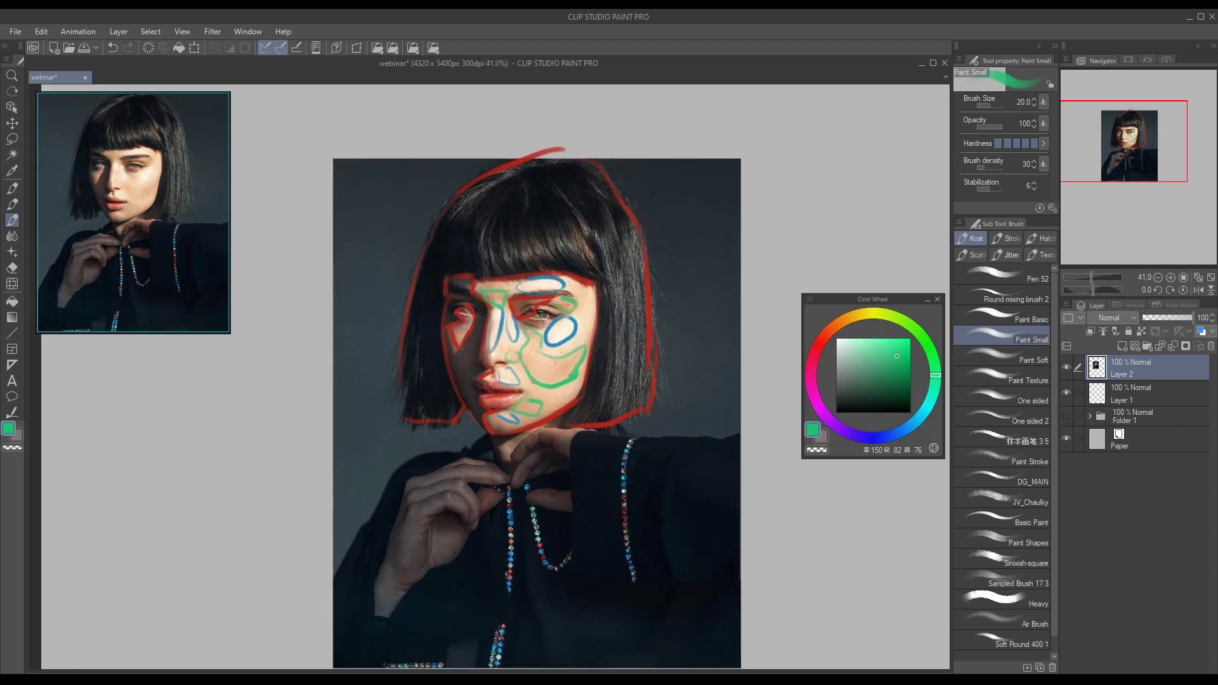
drag(528, 403, 524, 401)
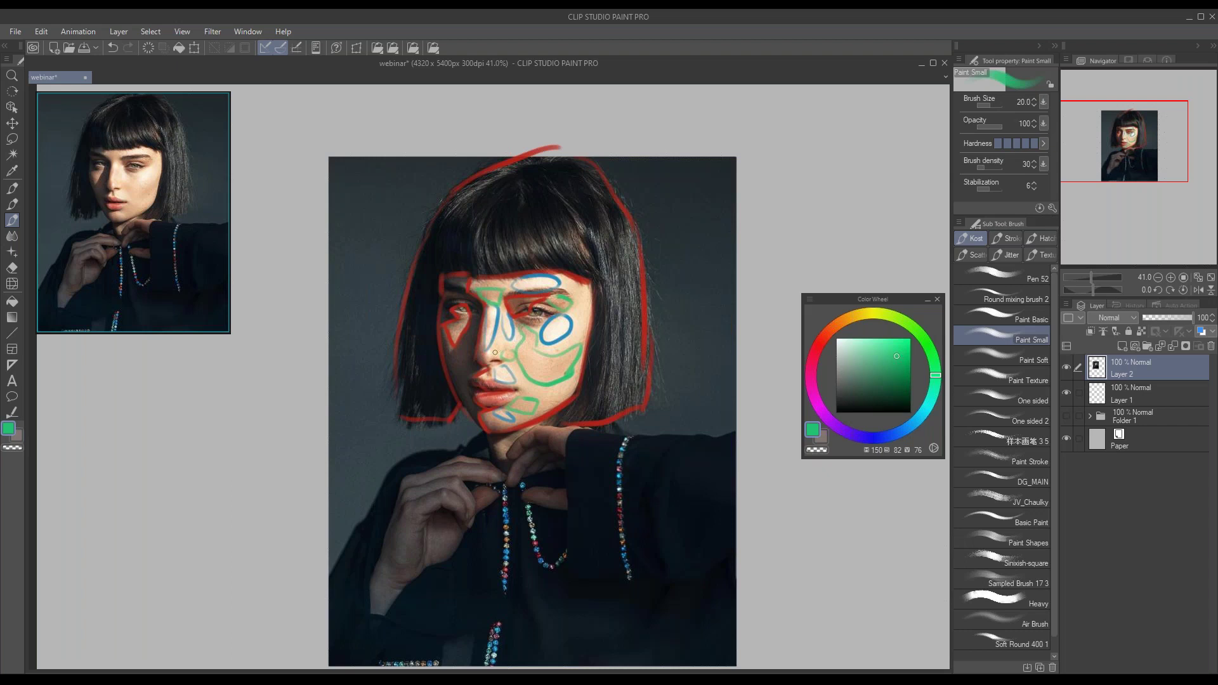
drag(456, 476, 450, 472)
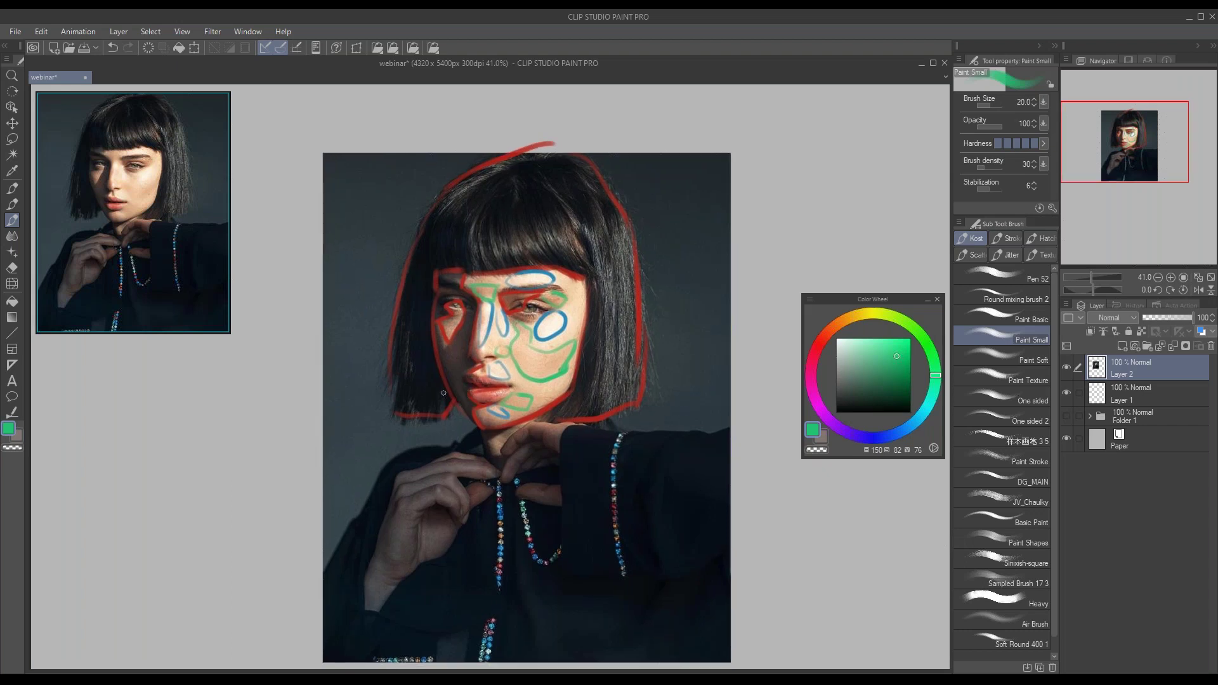
drag(491, 385, 488, 377)
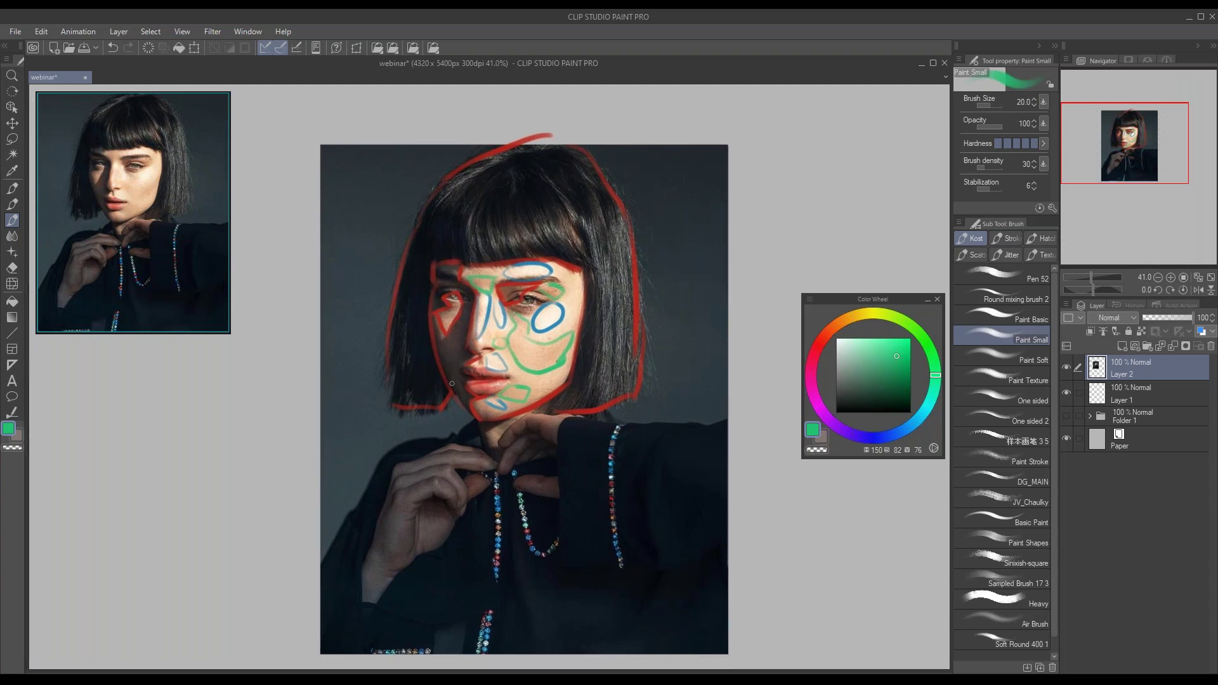
drag(454, 385, 456, 391)
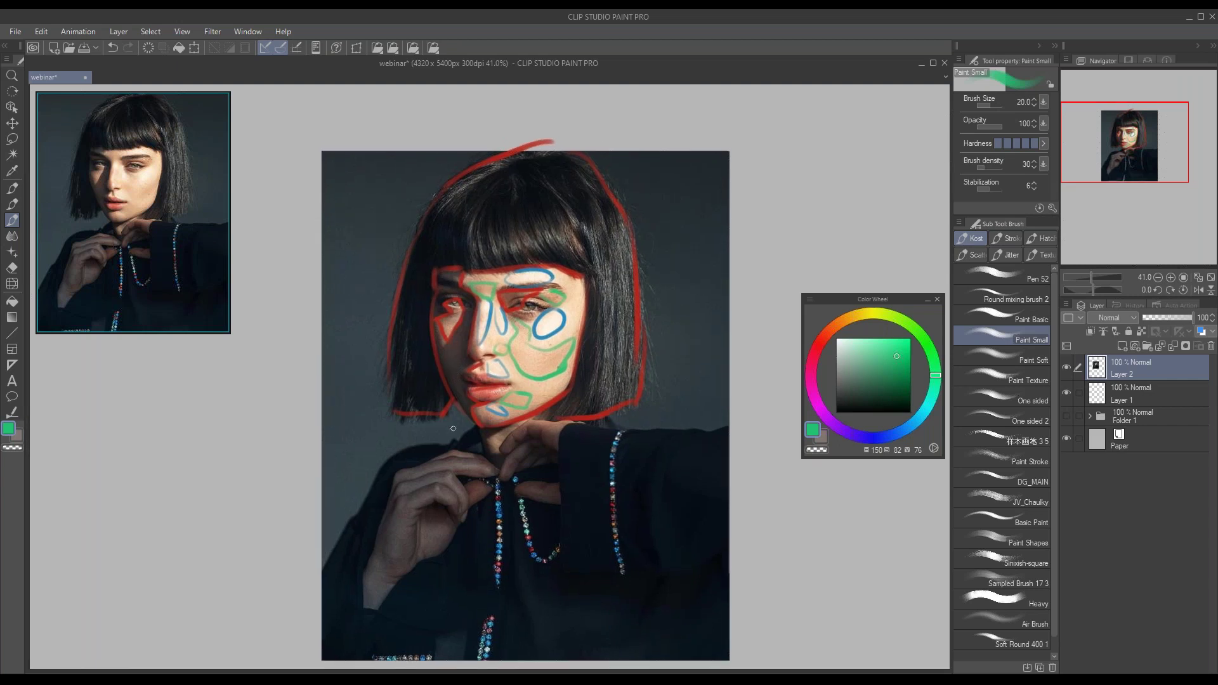
- Outline the nose's shaded side, the inner brow and the area beside the mouth in yellow-orange with hue 41
click(835, 322)
click(881, 347)
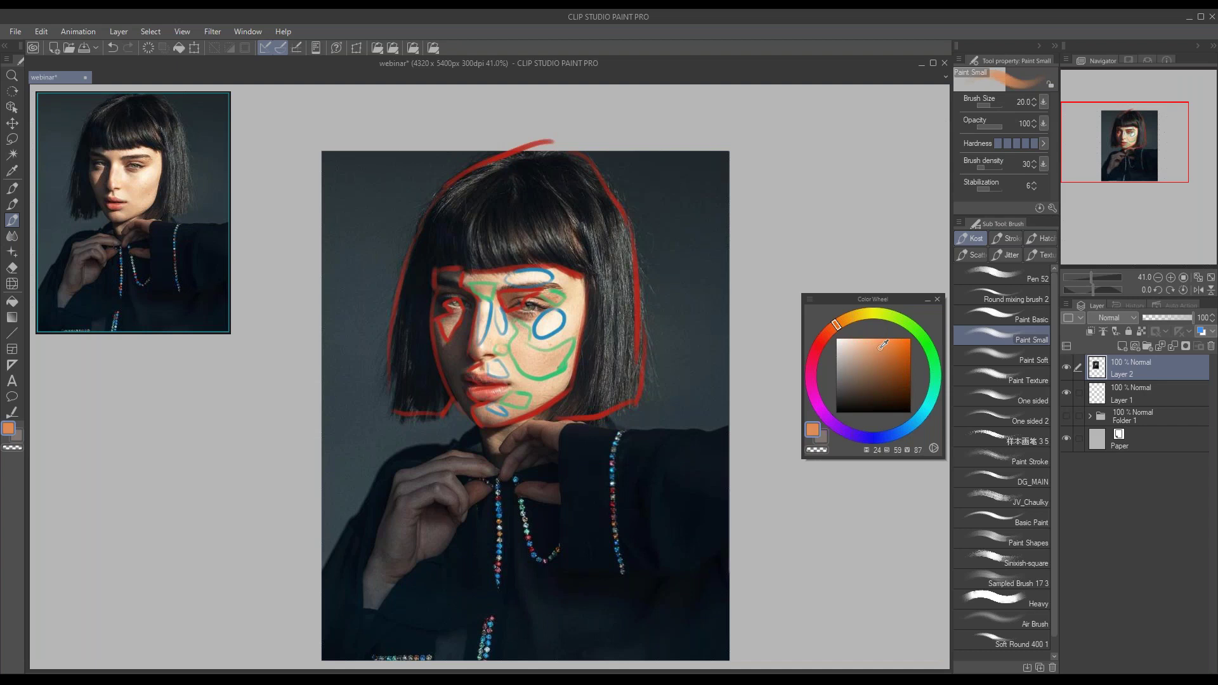
click(854, 317)
click(888, 344)
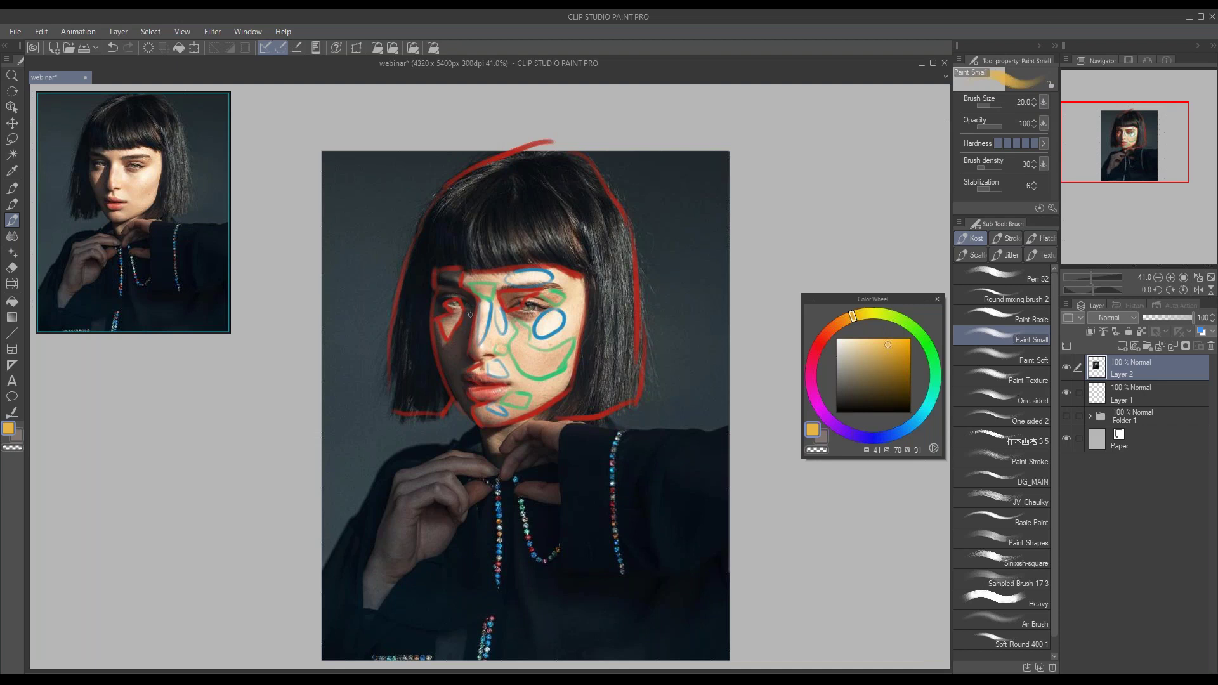
drag(468, 297, 466, 350)
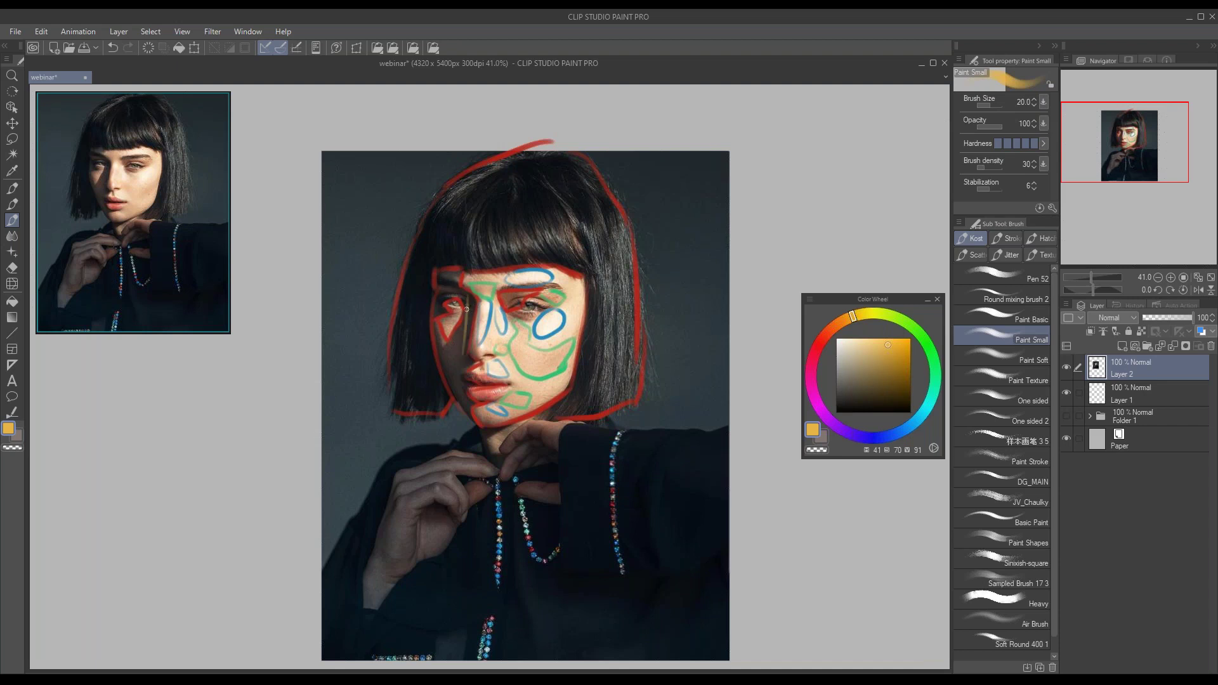
drag(472, 297, 468, 356)
drag(466, 295, 457, 271)
mouse_move(473, 363)
mouse_down()
mouse_move(459, 383)
mouse_move(472, 387)
mouse_move(467, 377)
mouse_move(485, 428)
mouse_up()
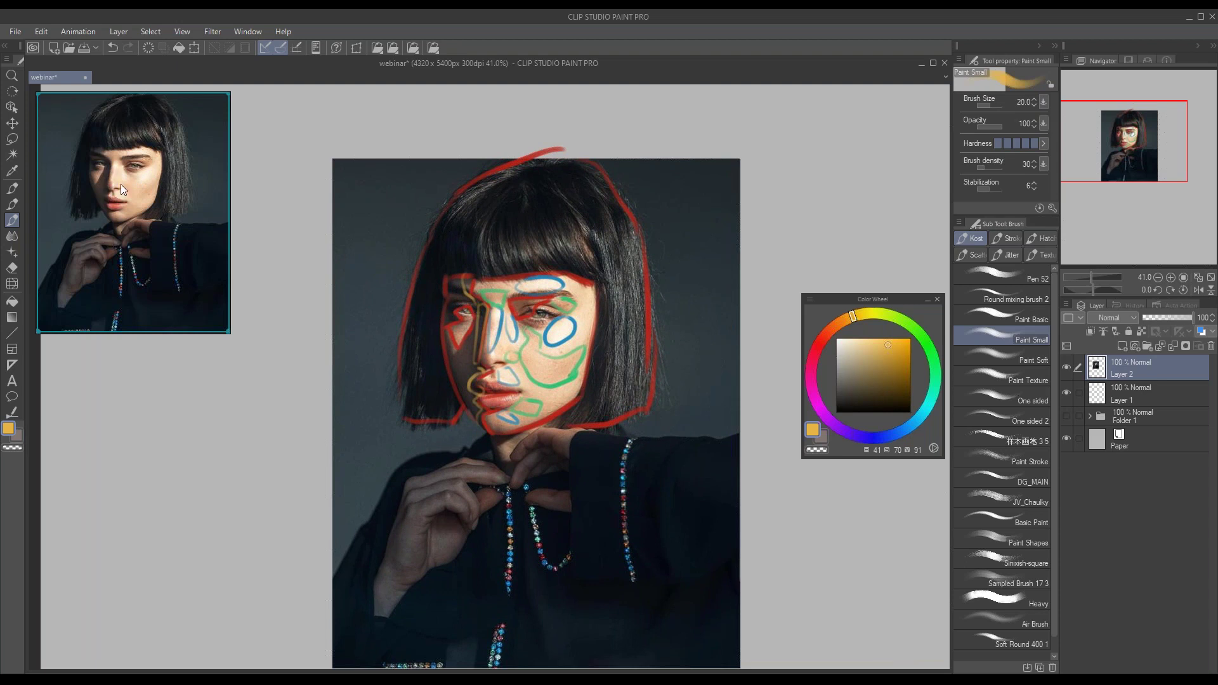
drag(521, 402, 511, 398)
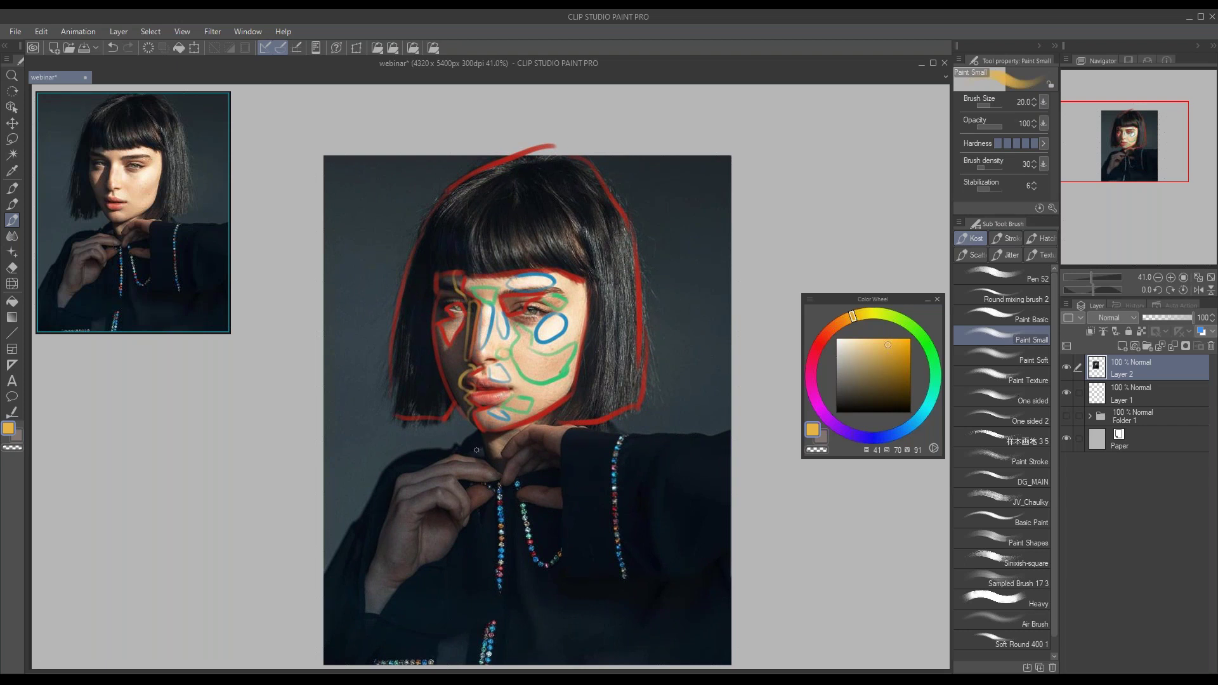
drag(472, 423, 468, 415)
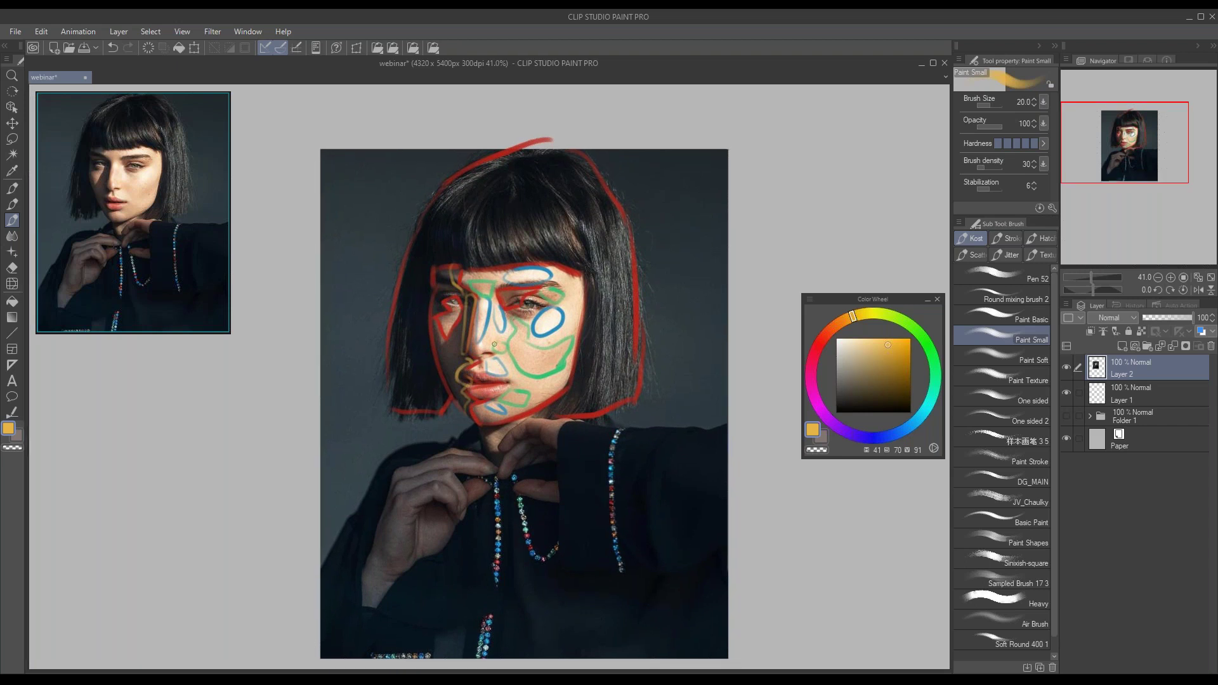
drag(491, 405, 495, 404)
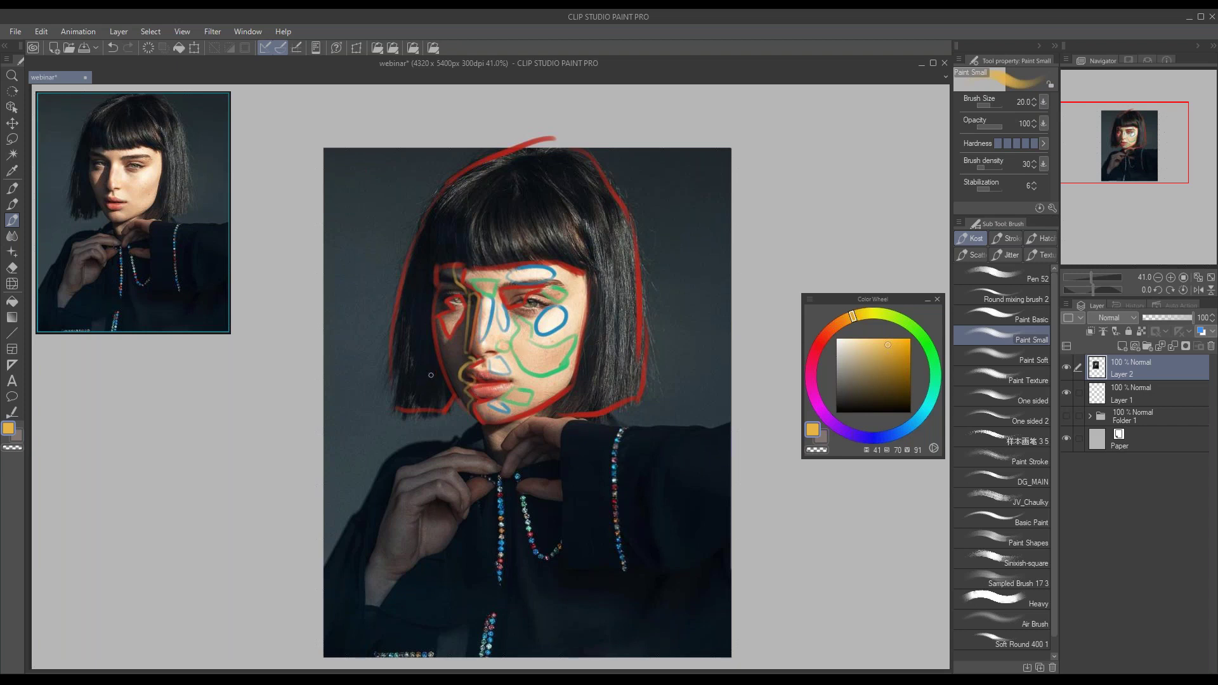
mouse_move(445, 339)
mouse_down()
mouse_move(463, 364)
mouse_move(453, 336)
mouse_up()
key(ctrl+z)
mouse_move(388, 291)
mouse_down()
mouse_move(364, 304)
mouse_move(377, 327)
mouse_move(444, 342)
mouse_move(430, 352)
mouse_up()
key(ctrl+z)
key(ctrl+z)
key(ctrl+z)
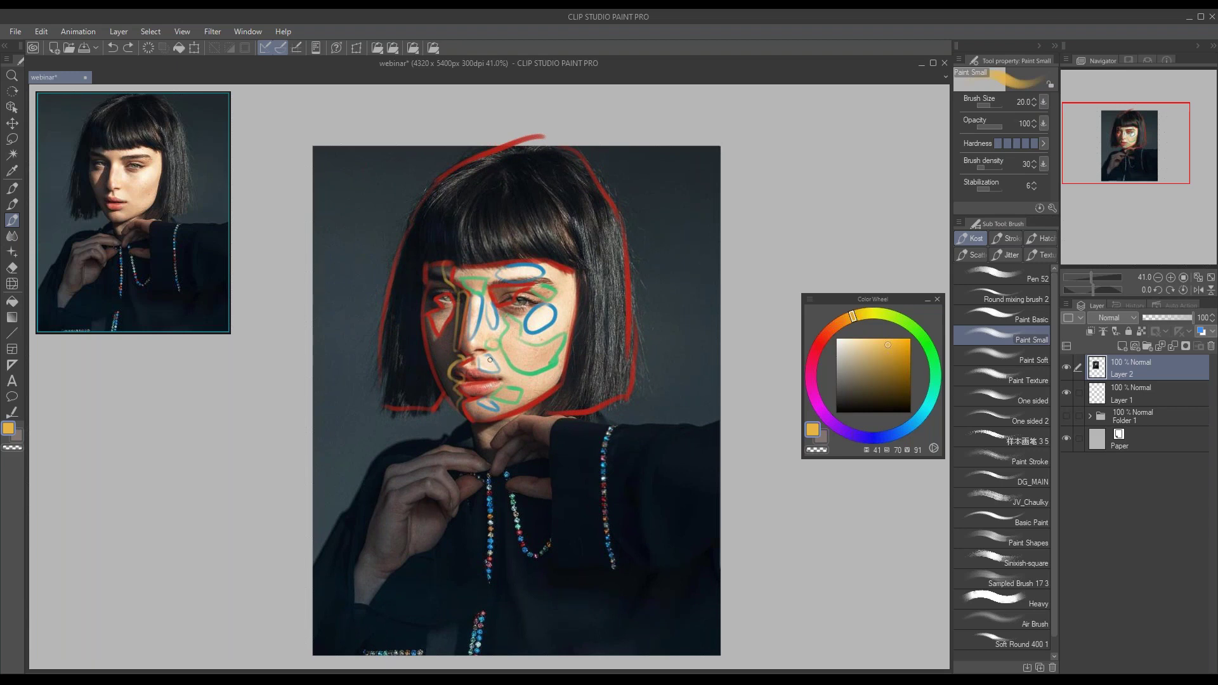
- Hide the marked-up portrait layer, paste a clean copy of the portrait and move it to the middle of the canvas
click(1122, 345)
click(1066, 393)
click(162, 231)
click(430, 23)
key(ctrl+v)
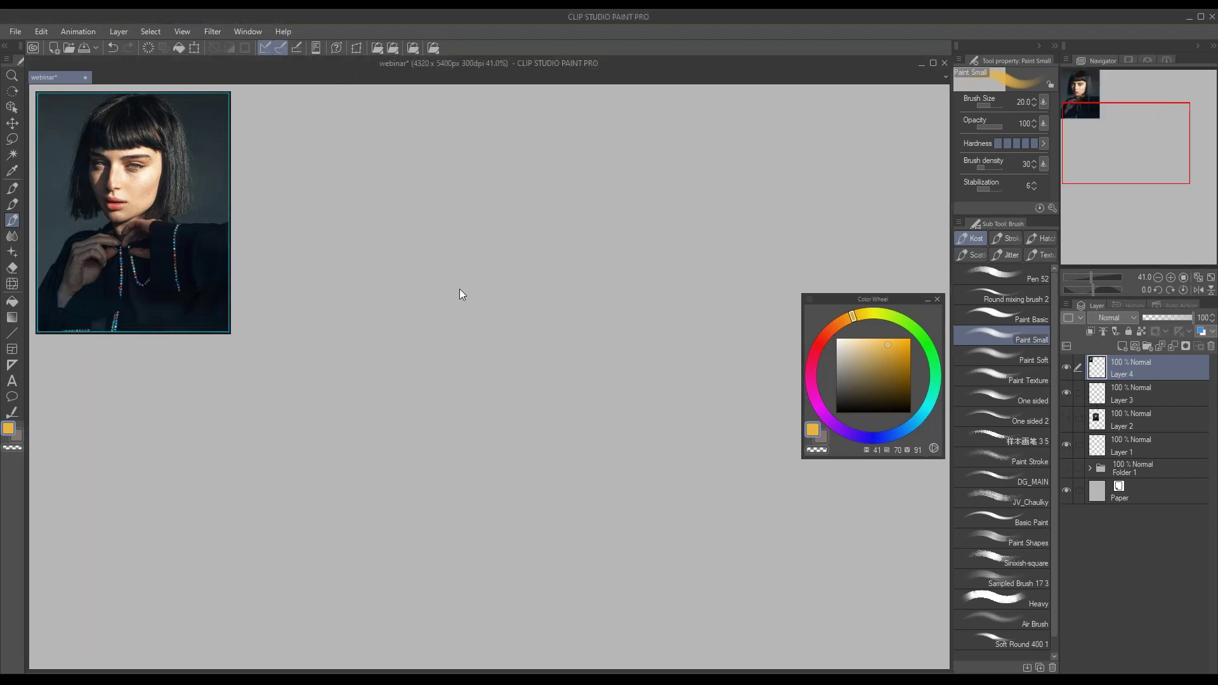
scroll(407, 339, down, 2)
drag(286, 206, 496, 388)
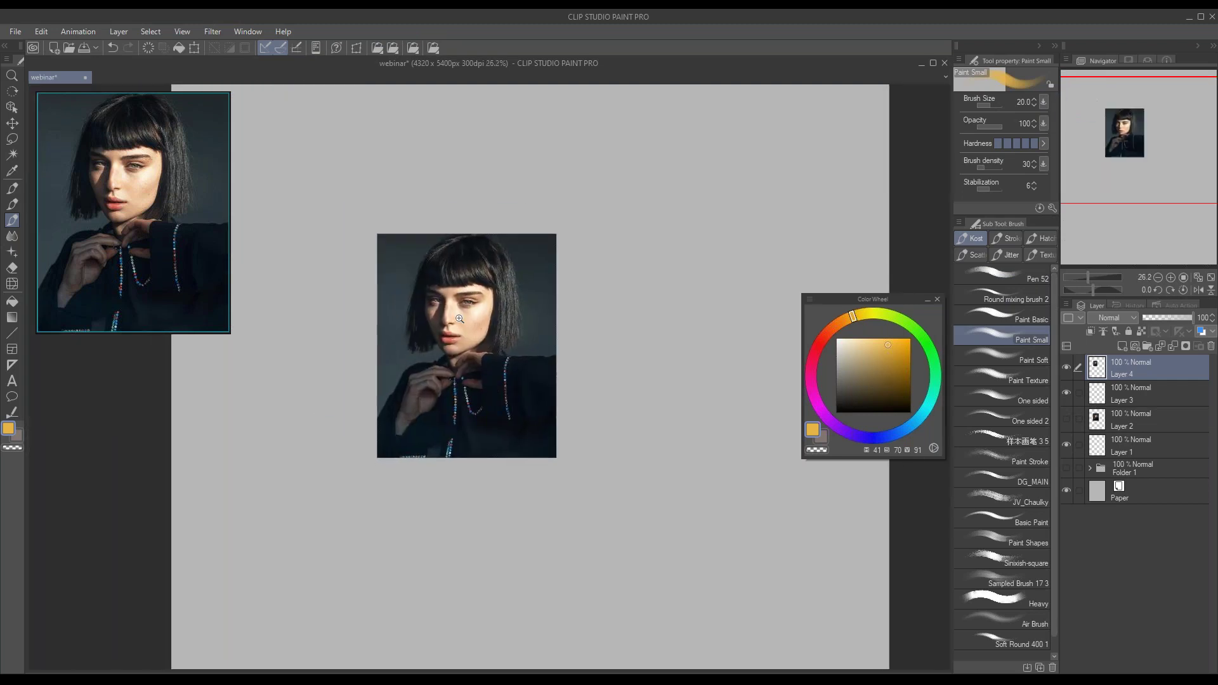
scroll(496, 394, up, 5)
drag(480, 330, 488, 315)
drag(463, 362, 464, 370)
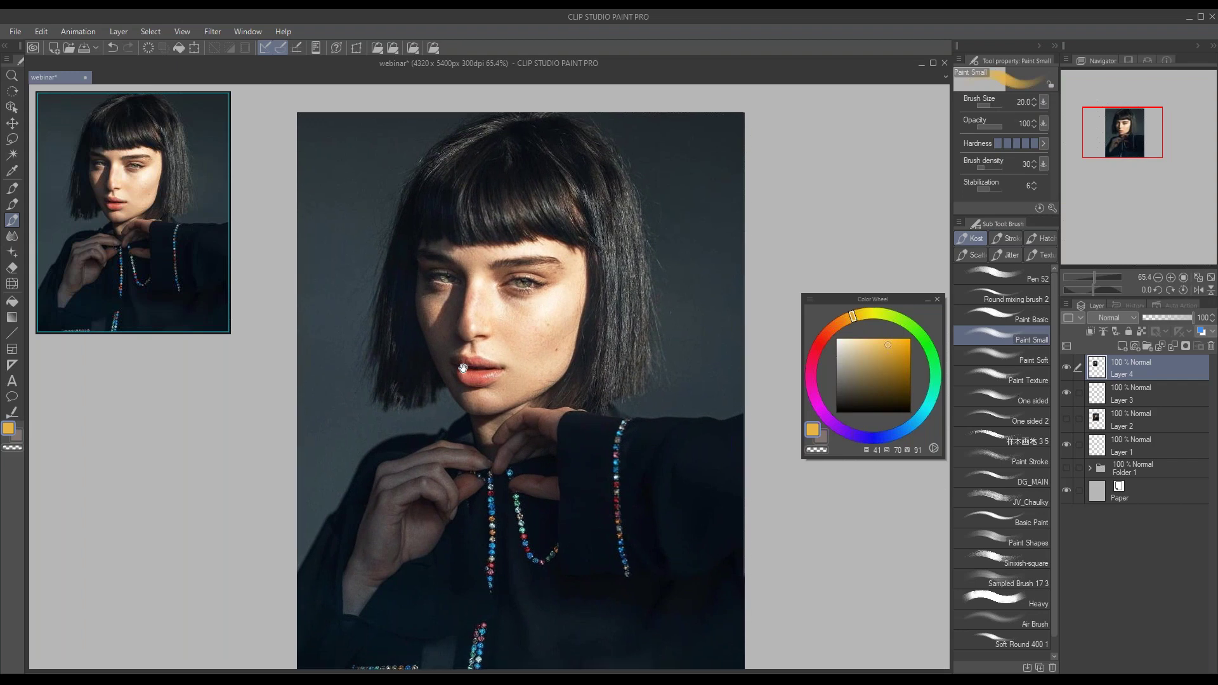
- Try outlining the shadow below the shaded eye in orange-red with hue 13 at brush size 10
click(896, 370)
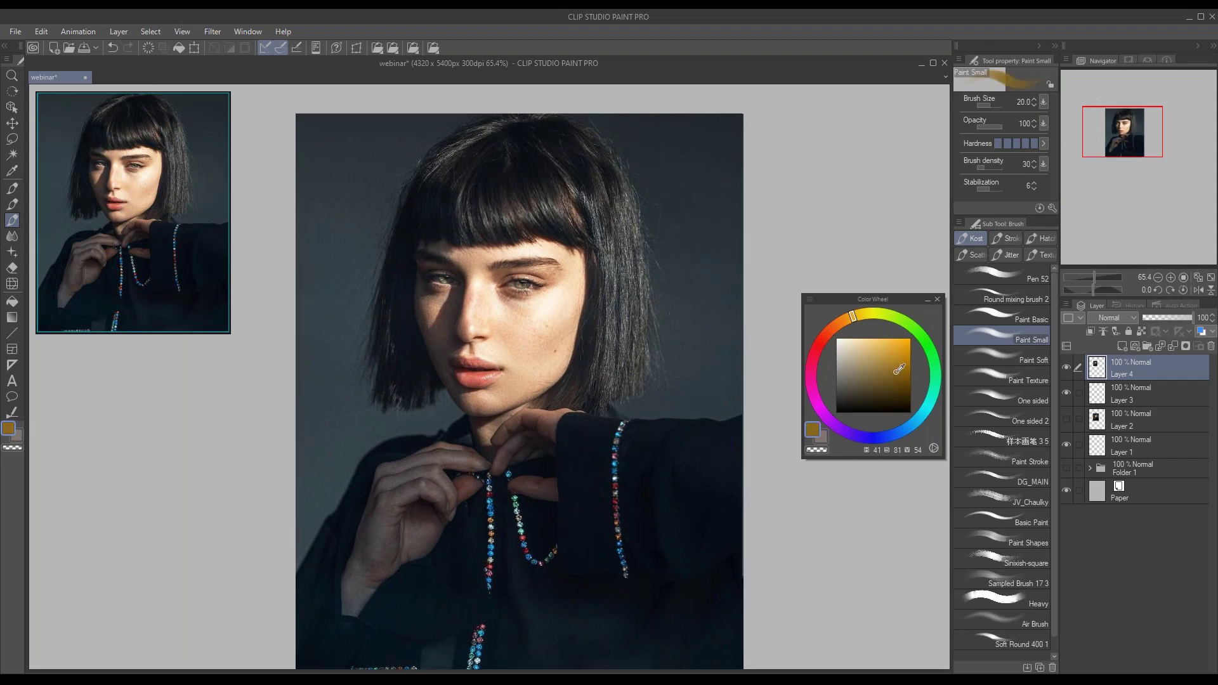
click(840, 322)
drag(474, 402, 484, 397)
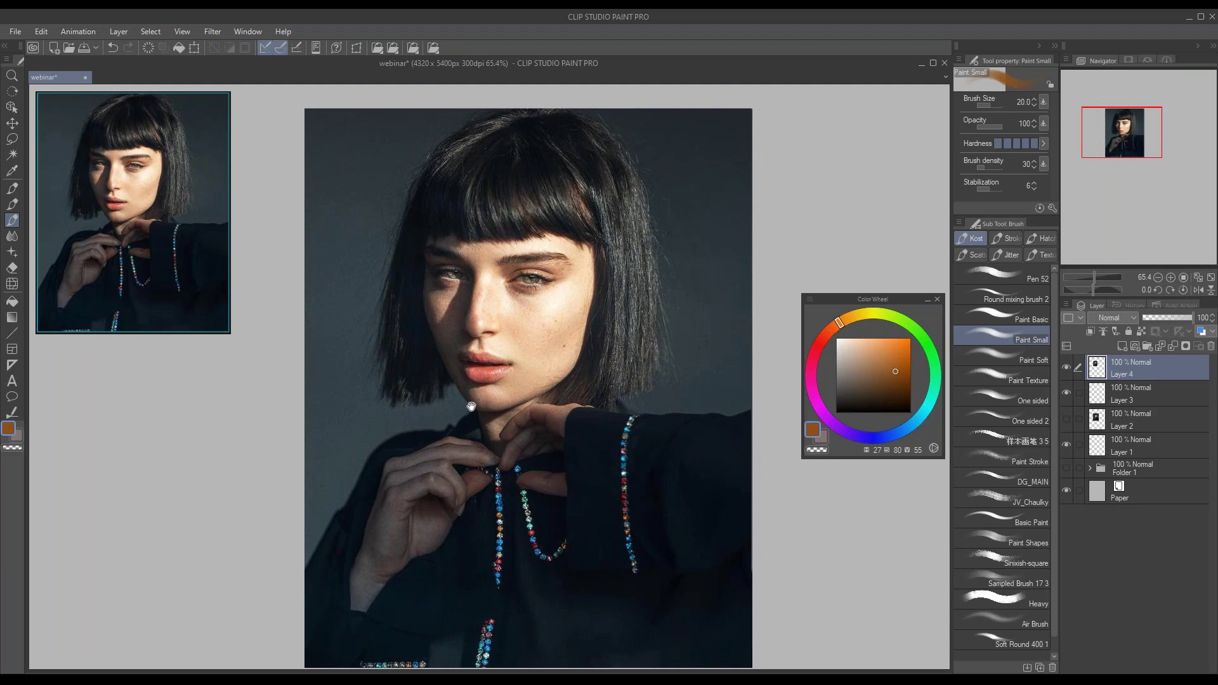
drag(475, 455, 466, 448)
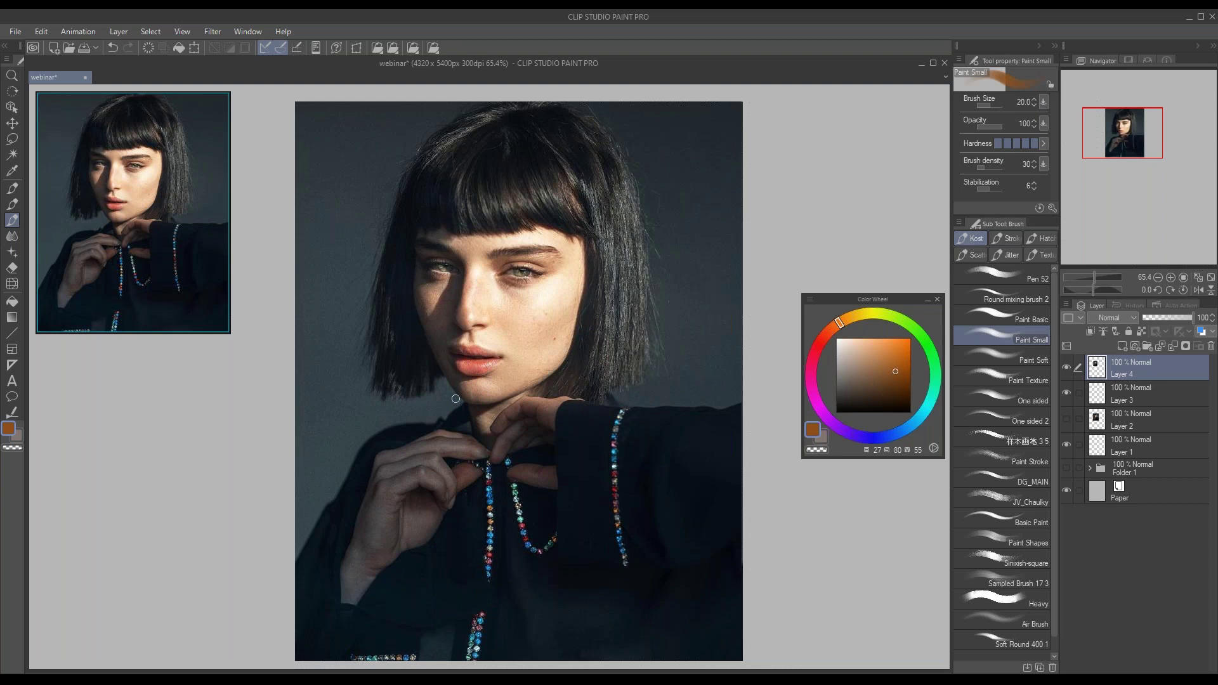
key(bracketleft)
drag(453, 286, 489, 268)
key(ctrl+z)
click(825, 329)
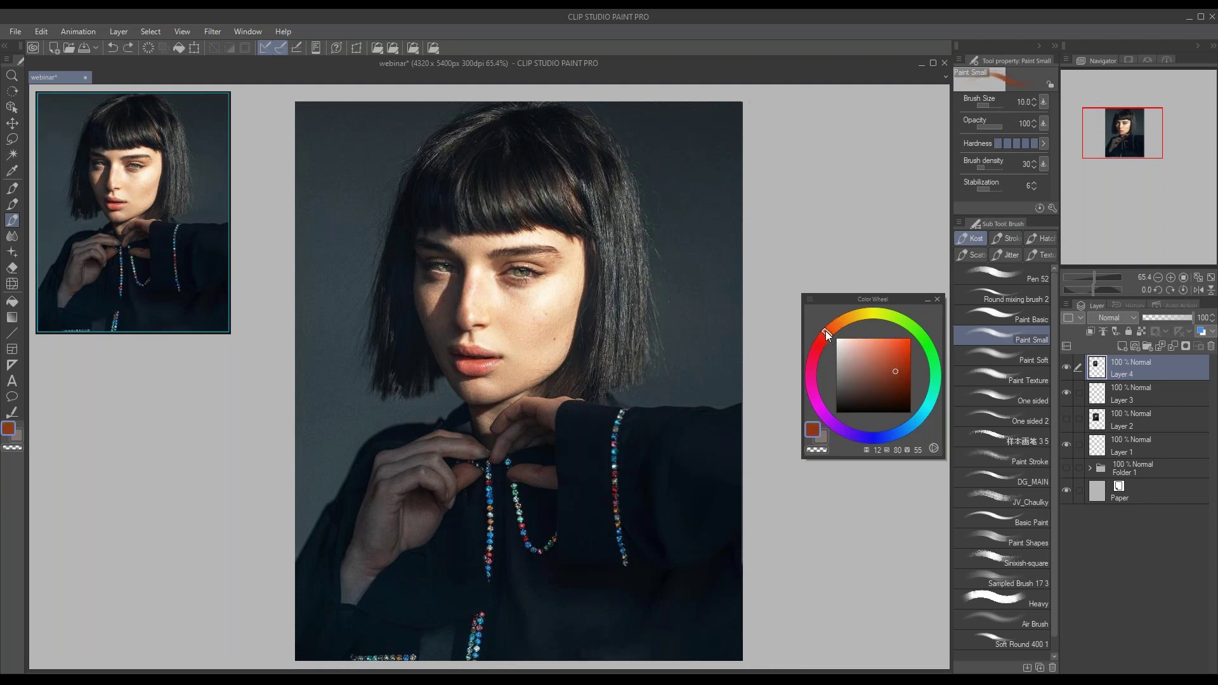
click(901, 357)
drag(452, 282, 451, 281)
mouse_move(439, 330)
mouse_down()
mouse_move(459, 278)
mouse_move(461, 289)
mouse_up()
key(ctrl+z)
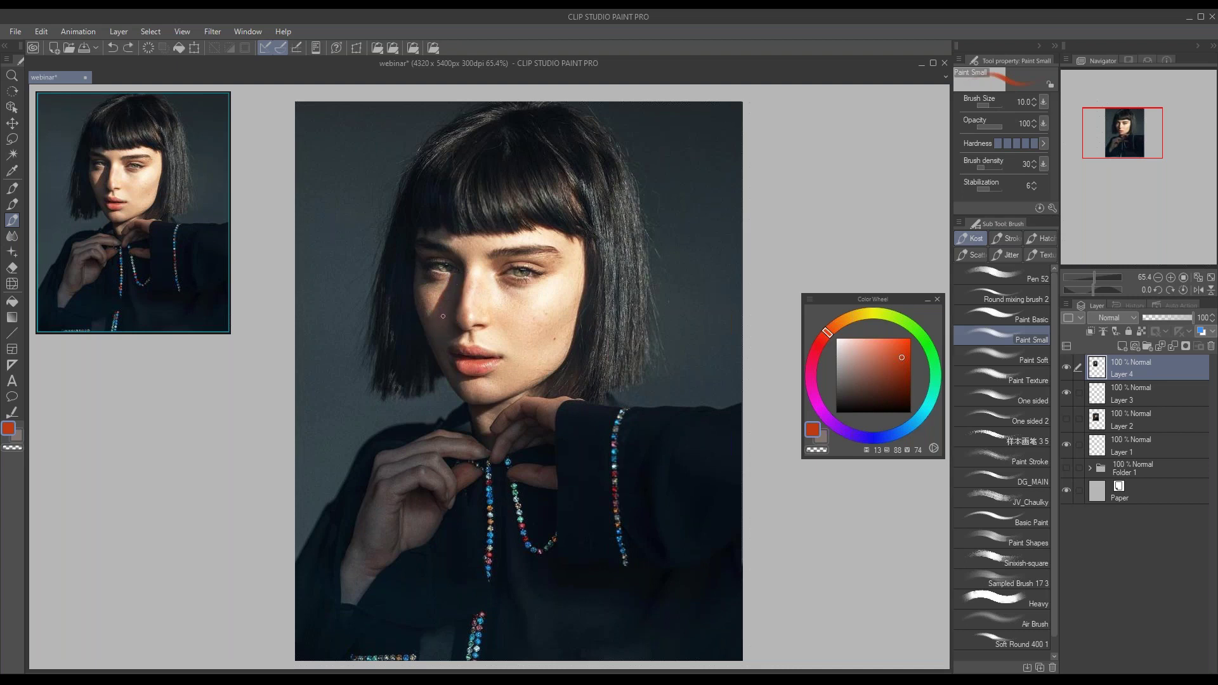
key(ctrl+z)
mouse_move(448, 290)
mouse_down()
mouse_move(424, 323)
mouse_move(431, 347)
mouse_up()
key(ctrl+z)
- Mark the shadow edges below the shaded eye and above and below the lips in red with hue 4
click(895, 346)
click(821, 340)
mouse_move(449, 275)
mouse_down()
mouse_move(426, 316)
mouse_move(445, 346)
mouse_up()
drag(418, 284, 437, 278)
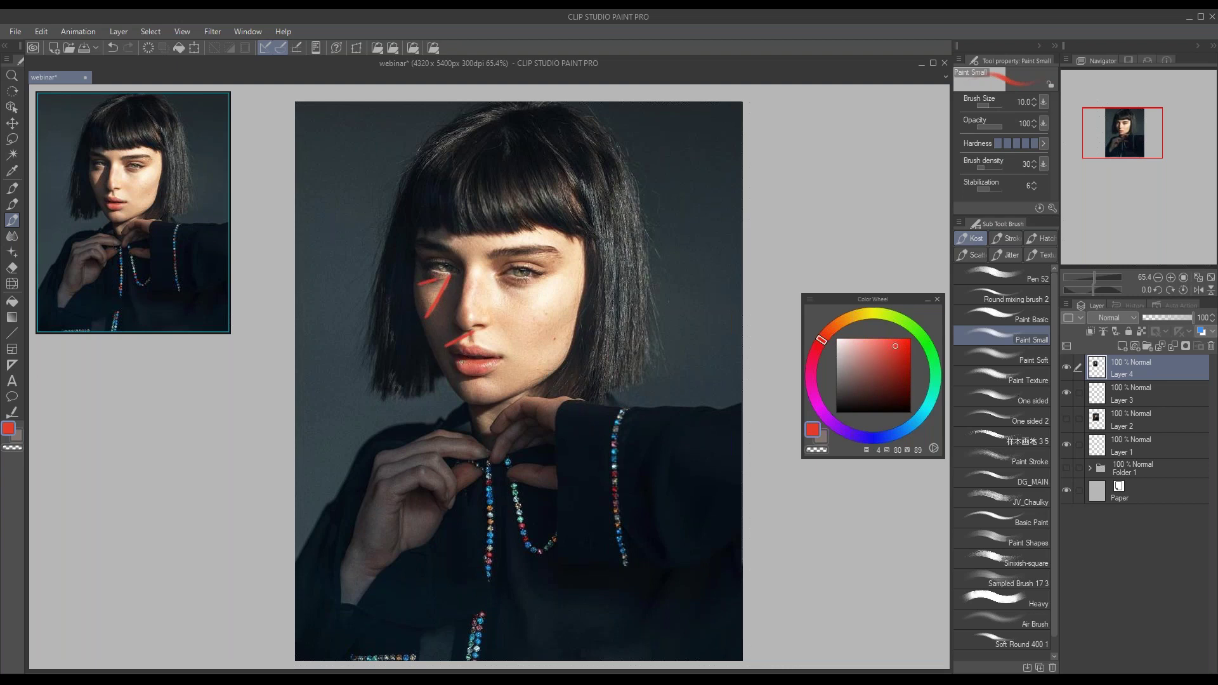
mouse_move(460, 384)
mouse_down()
mouse_move(486, 379)
mouse_move(466, 423)
mouse_up()
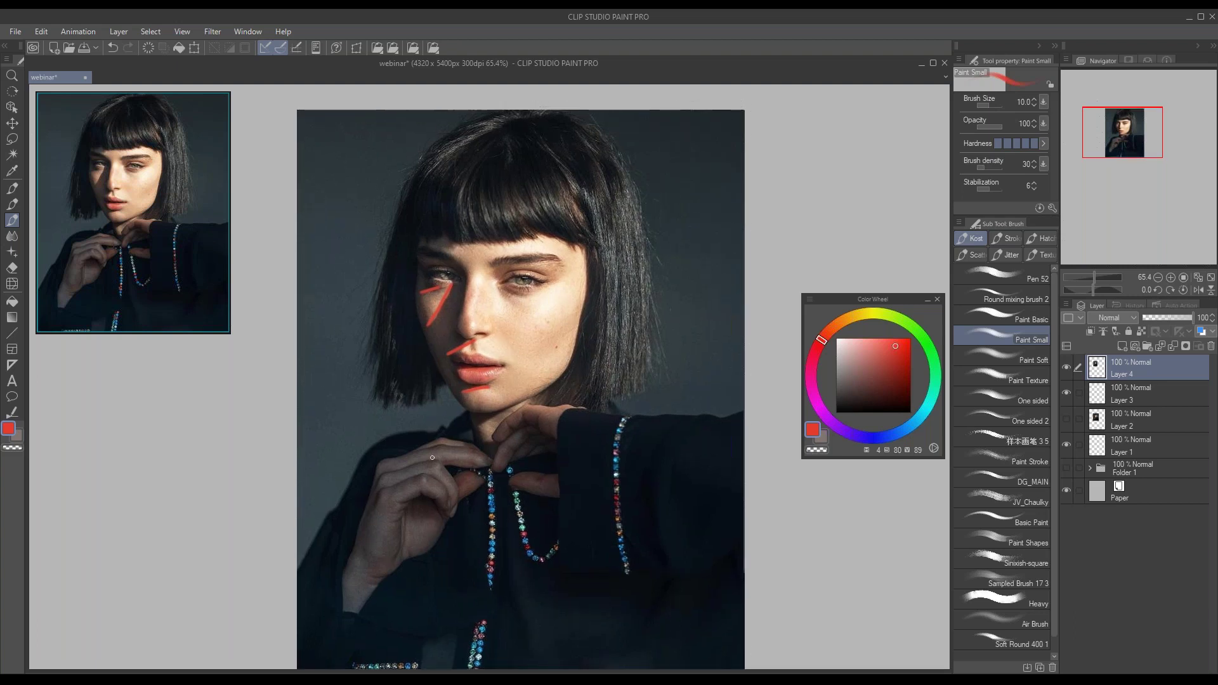
- Try marking the shadow shapes around the nose with red strokes
drag(472, 330, 475, 340)
key(ctrl+z)
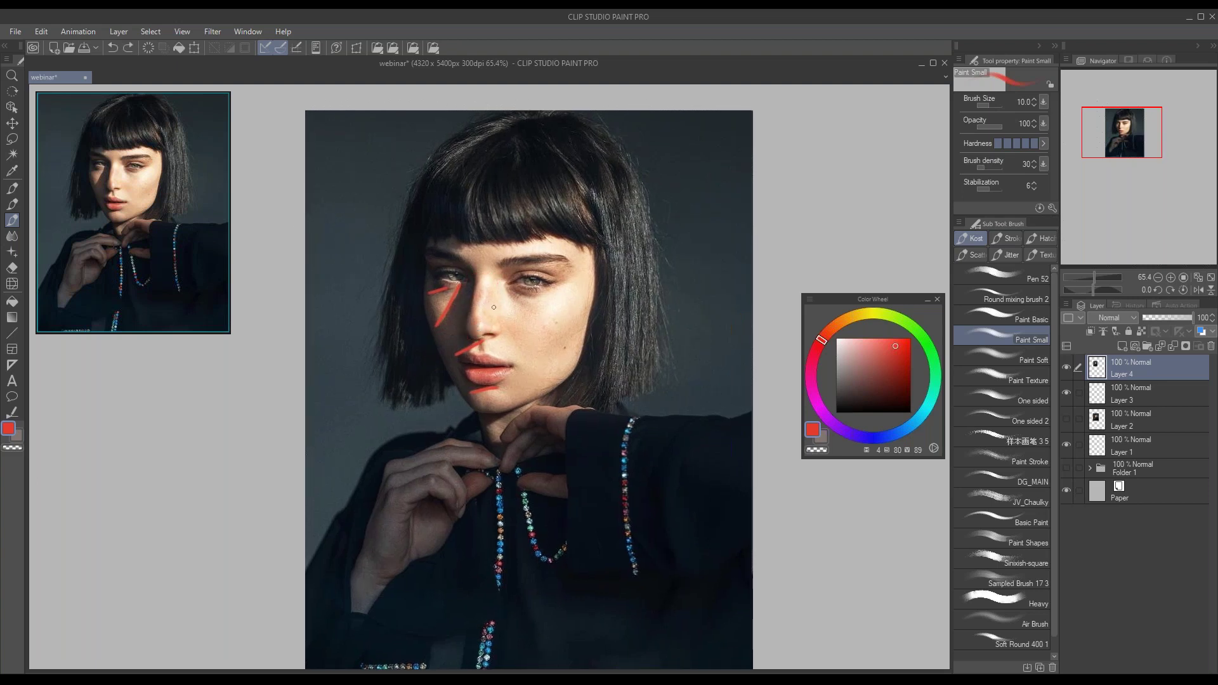
drag(494, 309, 468, 311)
key(ctrl+z)
mouse_move(477, 277)
mouse_down()
mouse_move(471, 290)
mouse_move(475, 274)
mouse_up()
scroll(498, 385, down, 3)
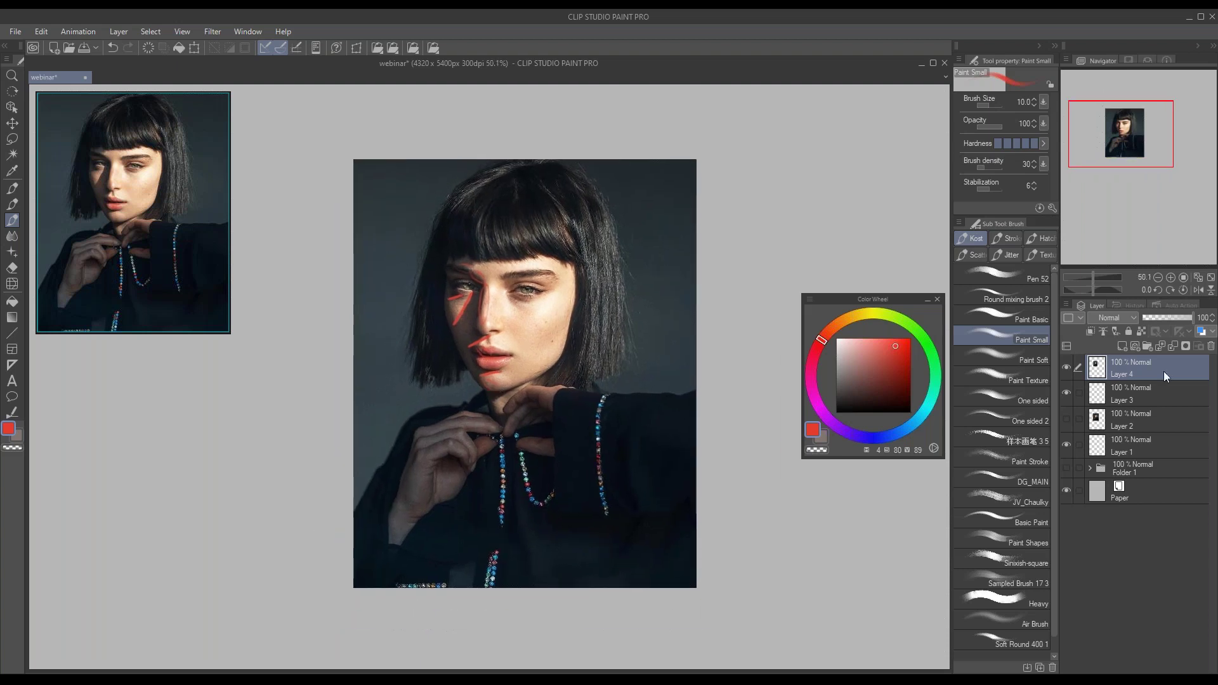
- Delete Layer 4, Layer 3 and Layer 2 to leave the blank Layer 1 for painting
click(1211, 346)
click(1212, 347)
click(1211, 347)
scroll(497, 362, down, 2)
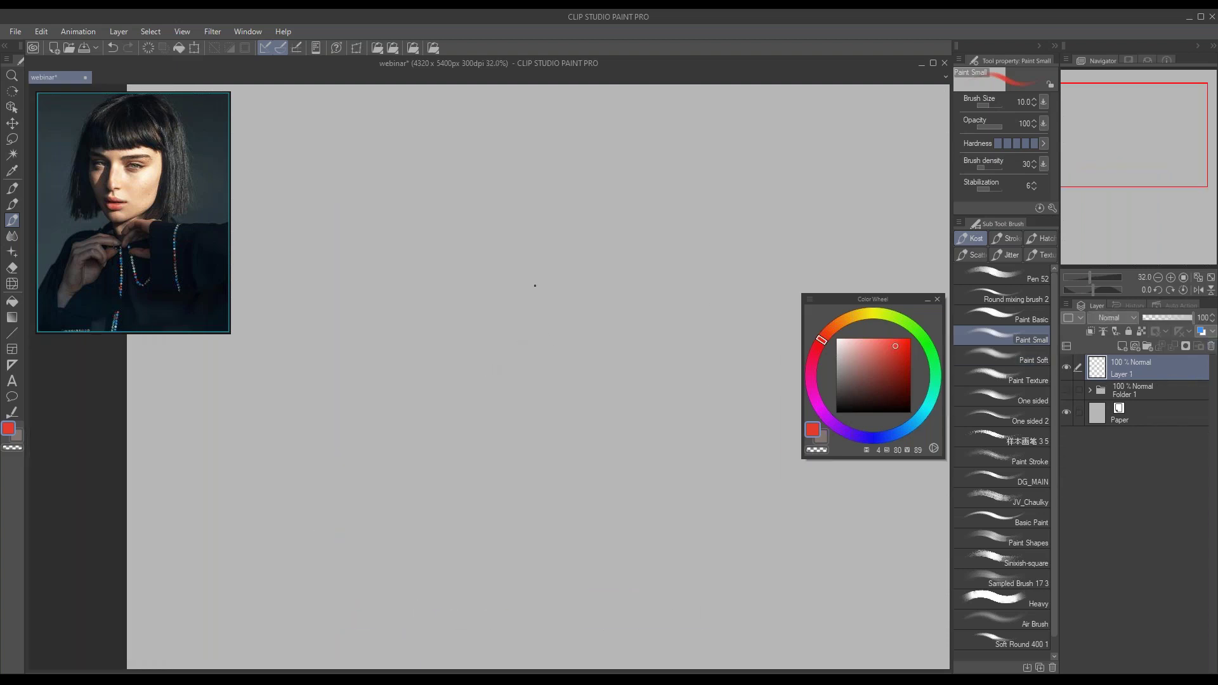
scroll(511, 359, down, 1)
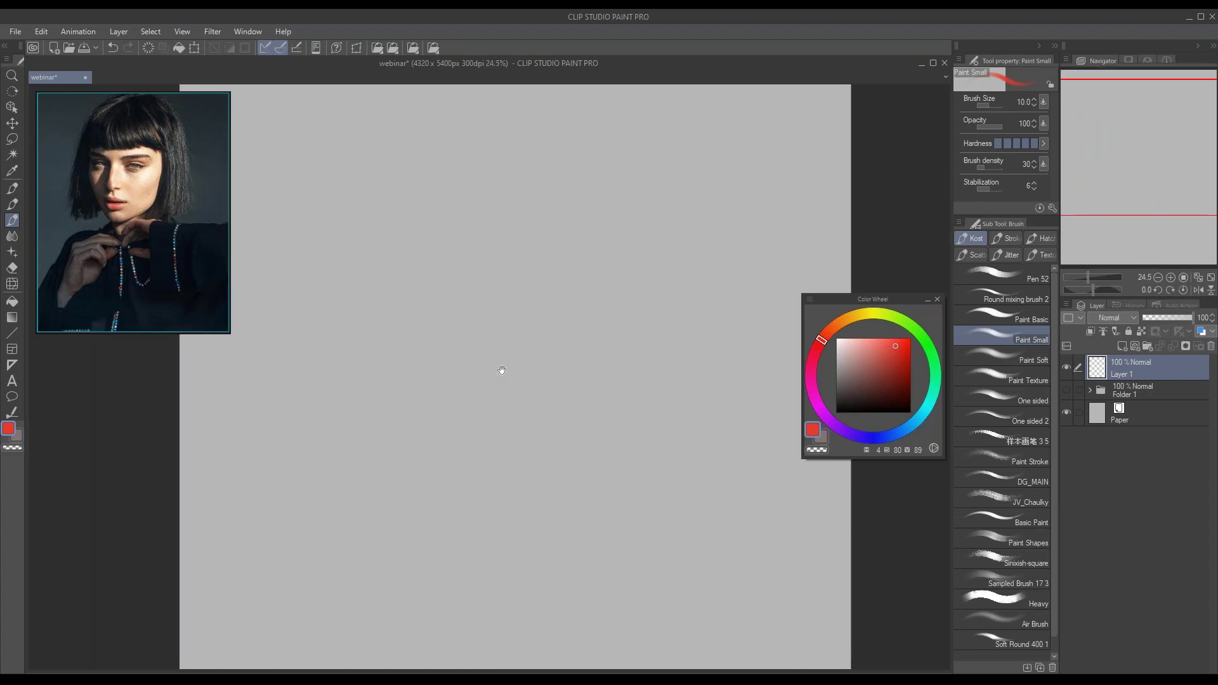
- Set the paint colour to a neutral mid-grey with saturation 0 and value 50
click(836, 372)
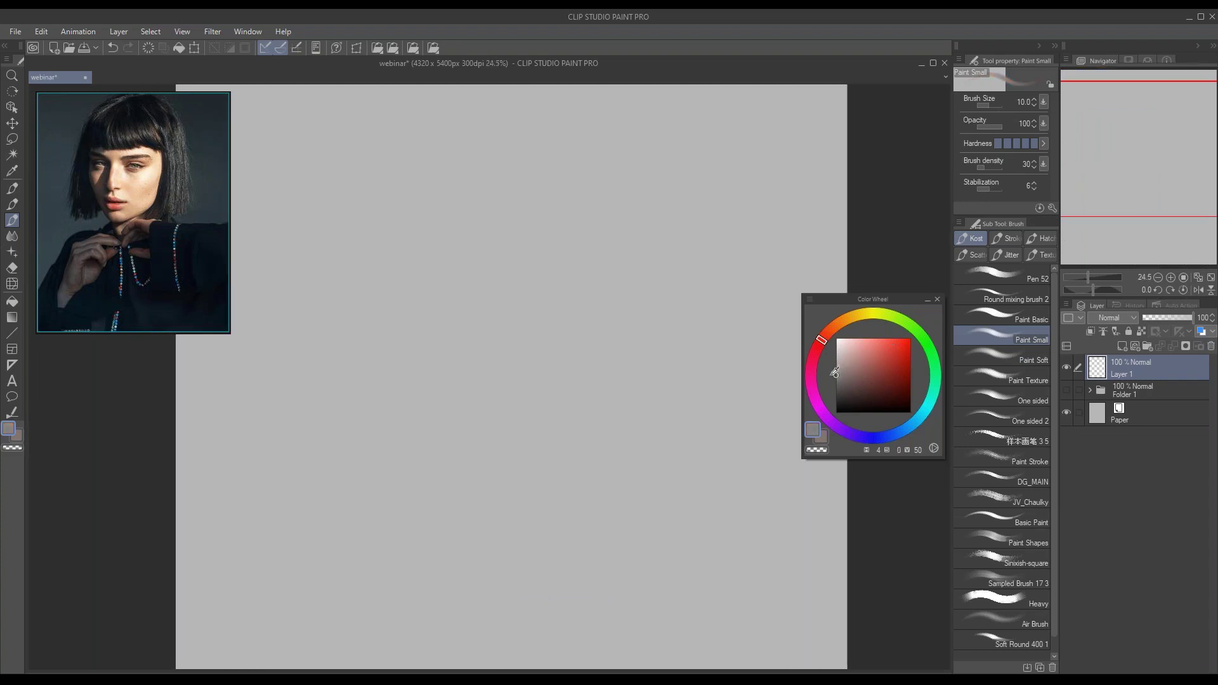
click(834, 374)
drag(491, 415, 496, 413)
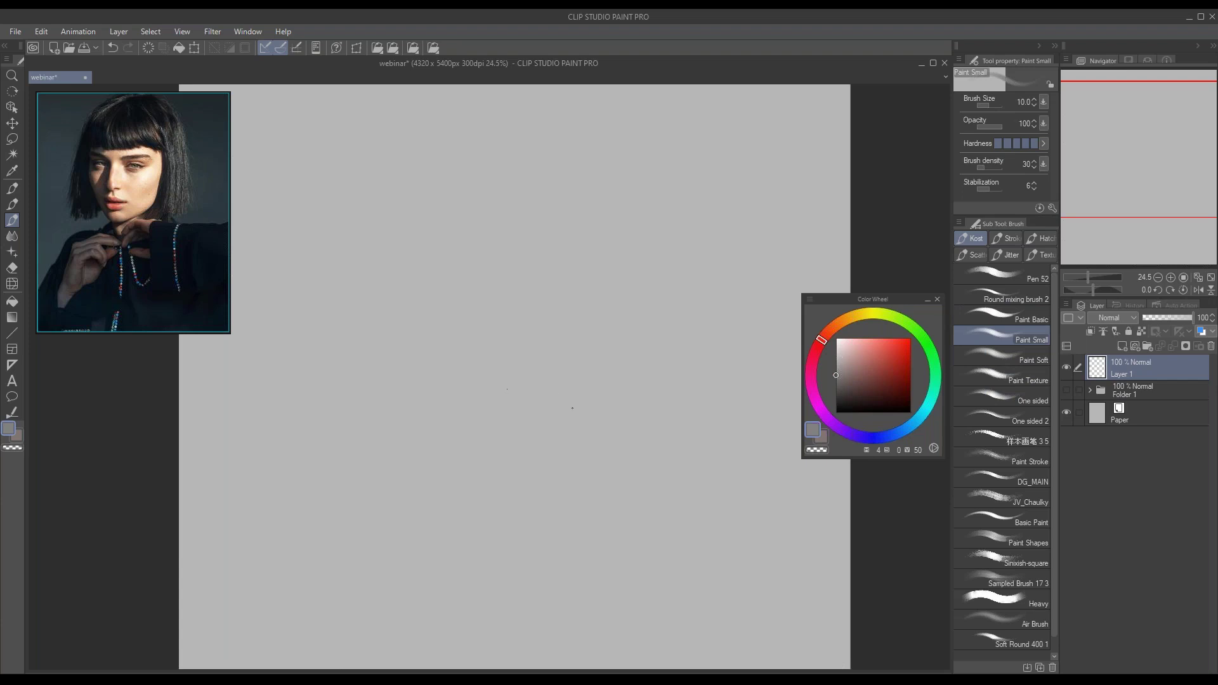
drag(465, 425, 460, 424)
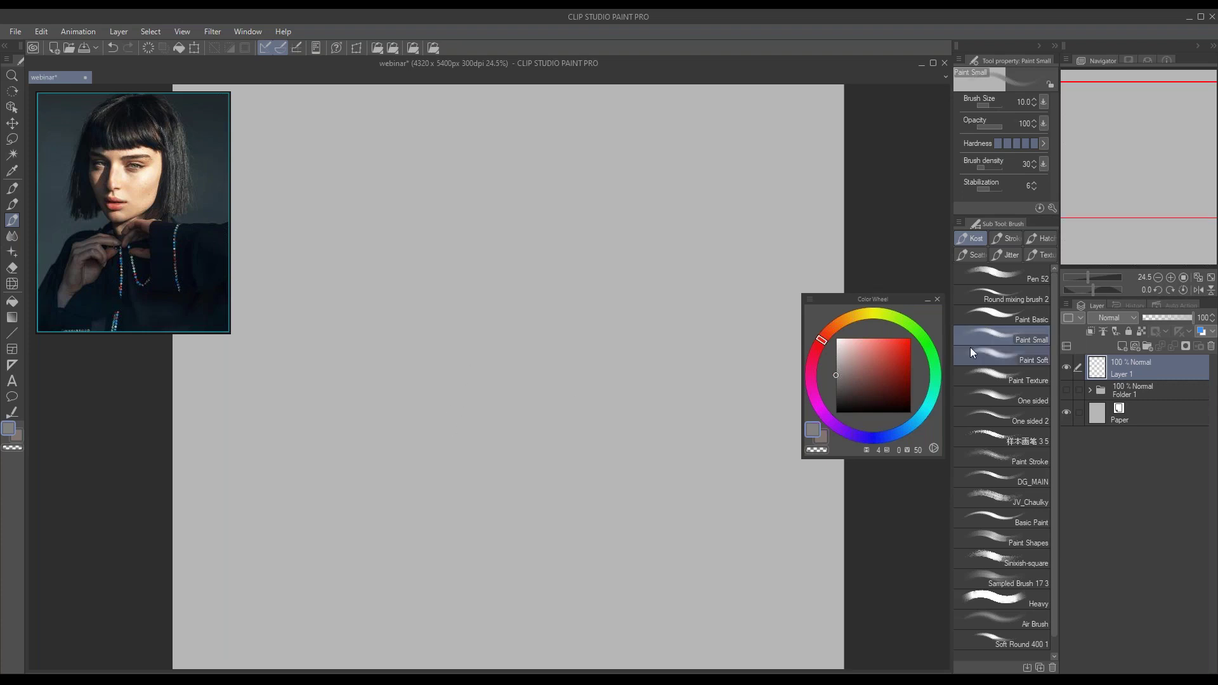
- Try broad winding grey strokes in the middle of the canvas with the Paint Small brush at size 500
key(period)
key(period)
key(period)
key(period)
key(period)
key(period)
key(comma)
key(comma)
key(comma)
key(comma)
key(comma)
key(comma)
key(bracketright)
key(bracketright)
key(bracketright)
key(bracketright)
key(bracketright)
key(bracketright)
key(bracketright)
key(bracketright)
key(bracketright)
key(bracketright)
key(bracketright)
key(bracketright)
key(bracketright)
key(bracketright)
key(bracketright)
key(bracketright)
key(bracketright)
key(bracketright)
key(bracketright)
key(bracketright)
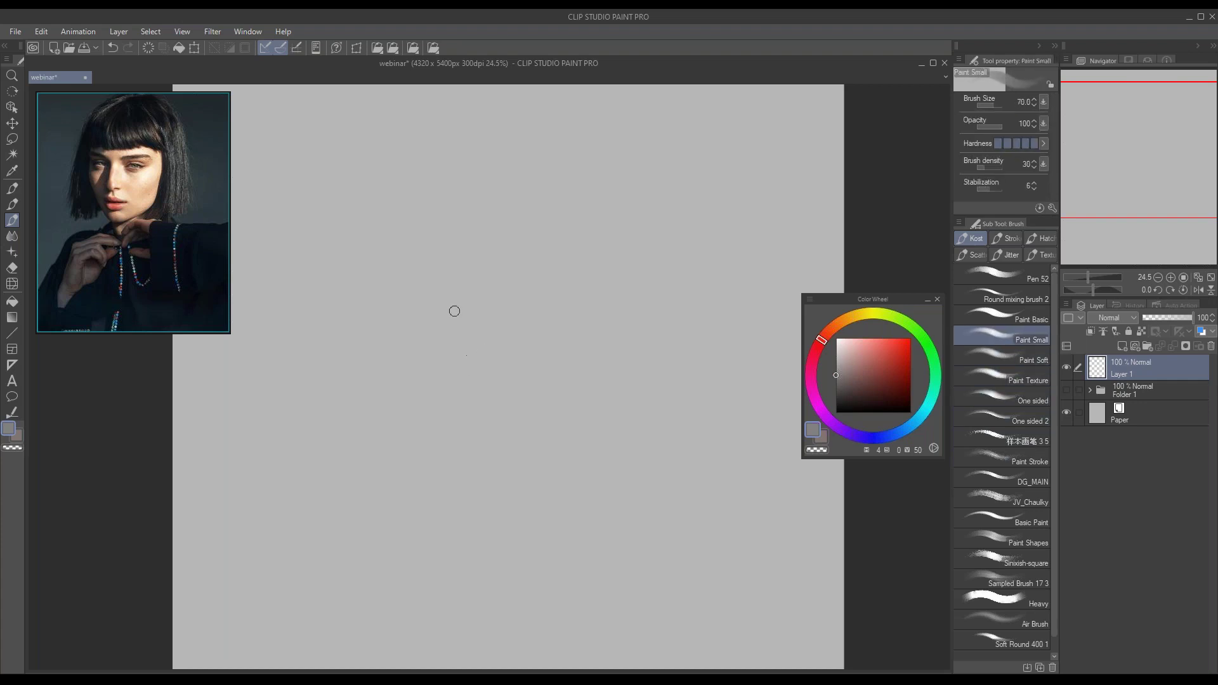
mouse_move(436, 307)
mouse_down()
mouse_move(465, 489)
mouse_move(538, 262)
mouse_move(606, 212)
mouse_up()
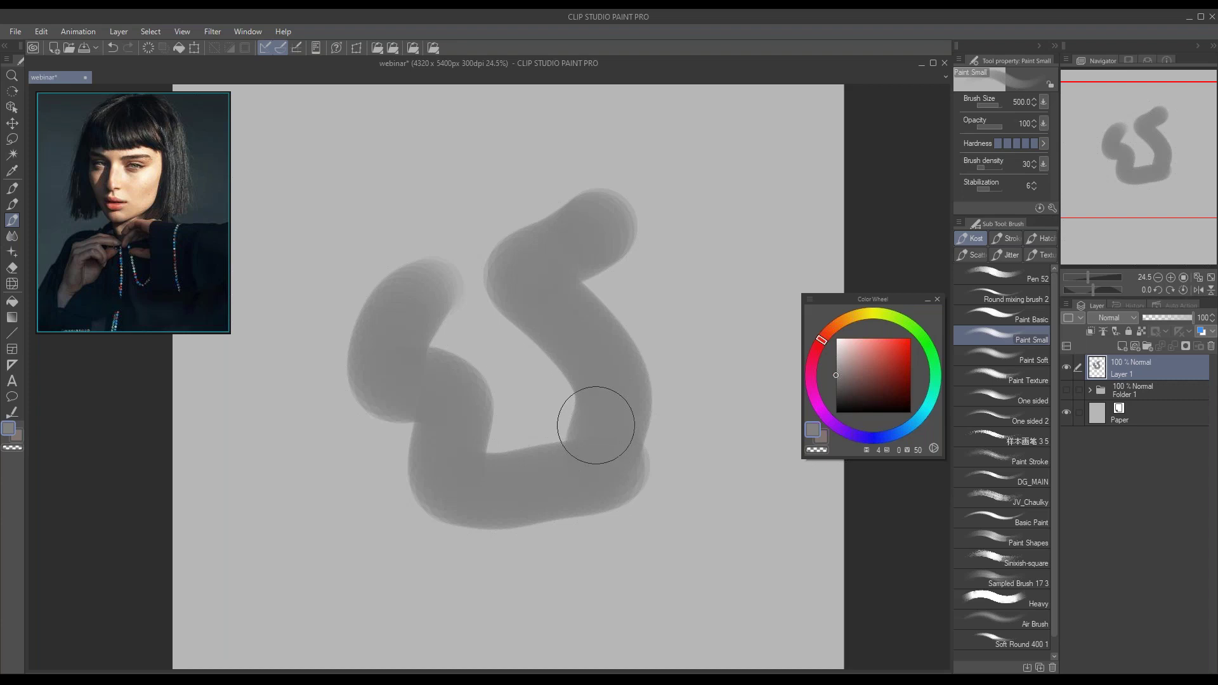
key(ctrl+z)
mouse_move(440, 282)
mouse_down()
mouse_move(443, 456)
mouse_move(530, 283)
mouse_move(545, 361)
mouse_up()
key(ctrl+z)
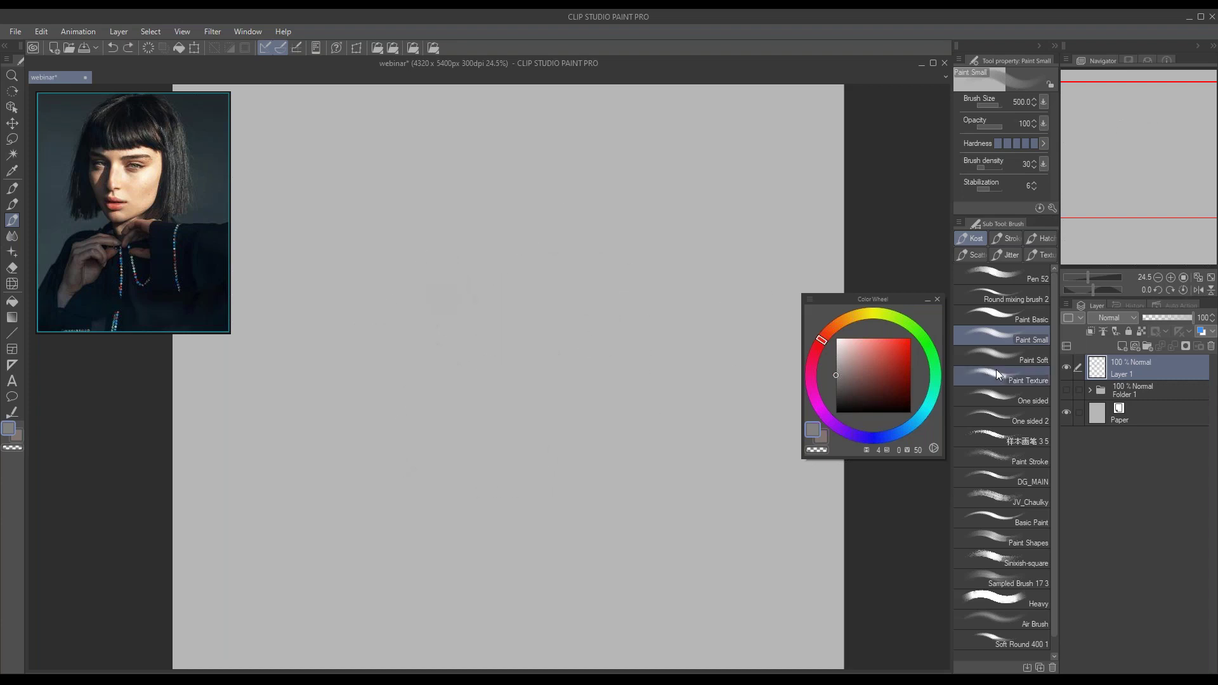
- Switch to the Paint Texture brush and try a soft winding grey stroke at size 350
click(1001, 380)
mouse_move(430, 315)
mouse_down()
mouse_move(453, 436)
mouse_move(514, 483)
mouse_move(562, 473)
mouse_up()
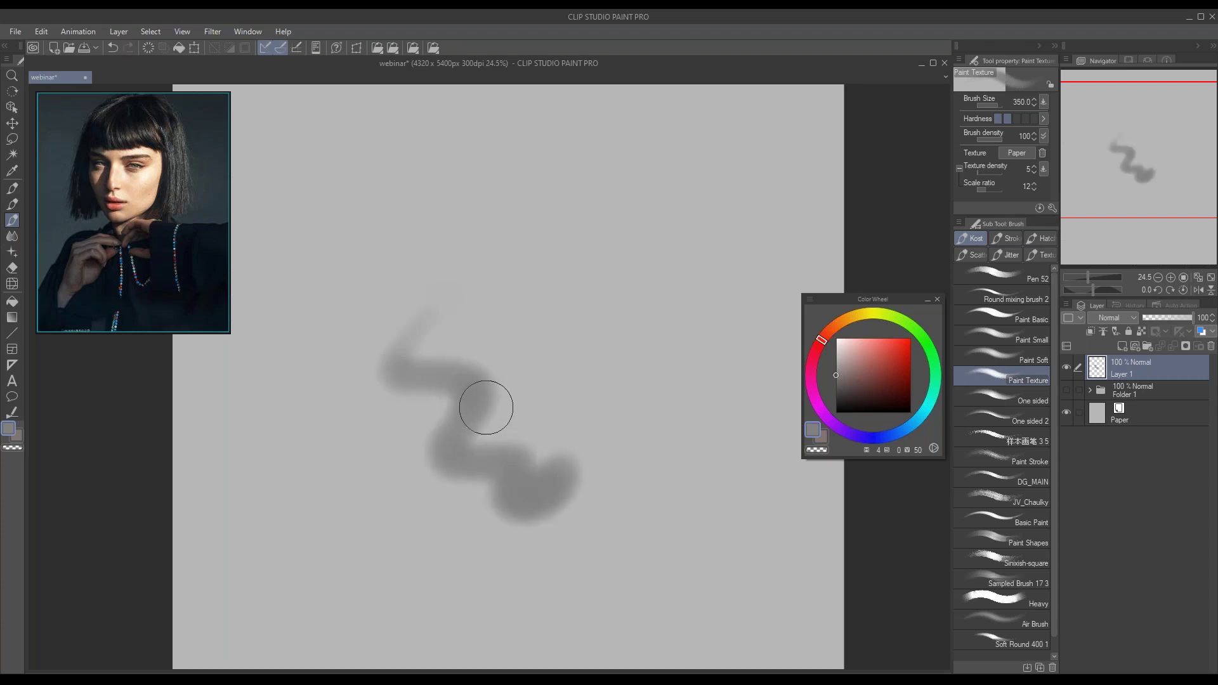
mouse_move(407, 364)
mouse_down()
mouse_move(489, 335)
mouse_move(497, 294)
mouse_move(435, 340)
mouse_move(490, 383)
mouse_move(468, 409)
mouse_move(454, 356)
mouse_move(448, 378)
mouse_up()
scroll(468, 409, down, 1)
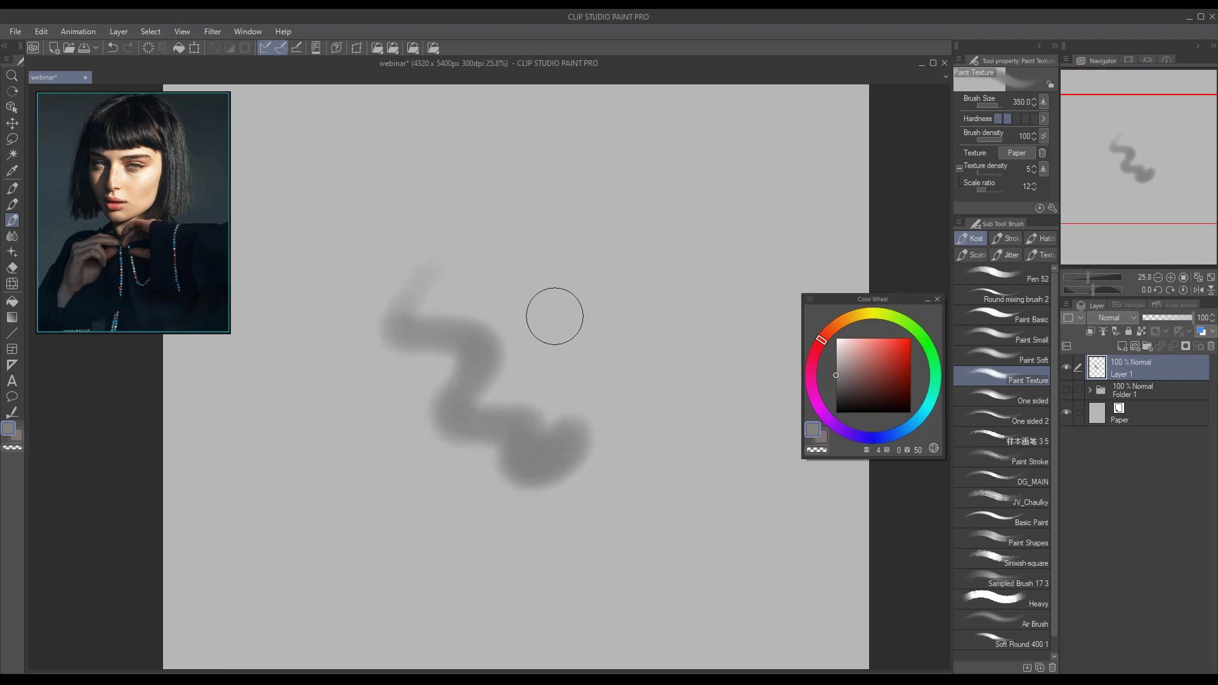
key(ctrl+z)
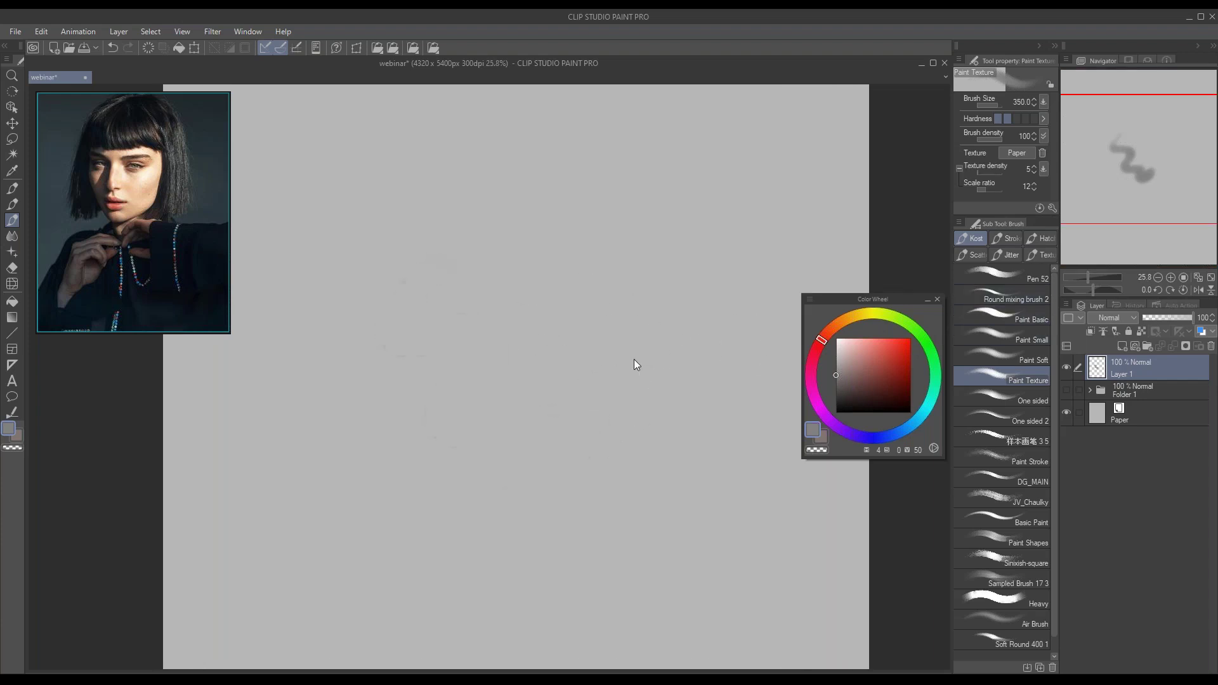
- Reduce the brush to about size 80 and paint a small grey wedge for the inner socket shadow of the lit eye
drag(487, 345, 490, 345)
key([)
key([)
key([)
key([)
key([)
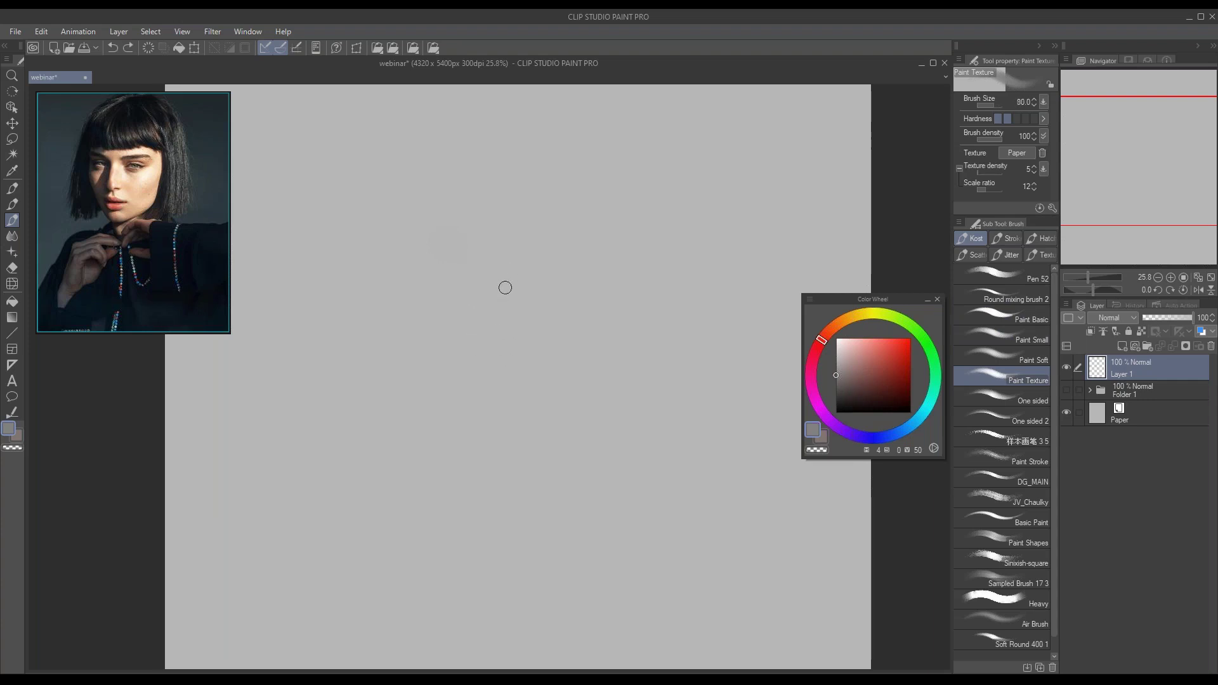
key(bracketright)
key(bracketright)
mouse_move(509, 286)
mouse_down()
mouse_move(527, 283)
mouse_move(508, 274)
mouse_move(537, 274)
mouse_up()
key(bracketleft)
key(bracketleft)
key(bracketleft)
key(bracketright)
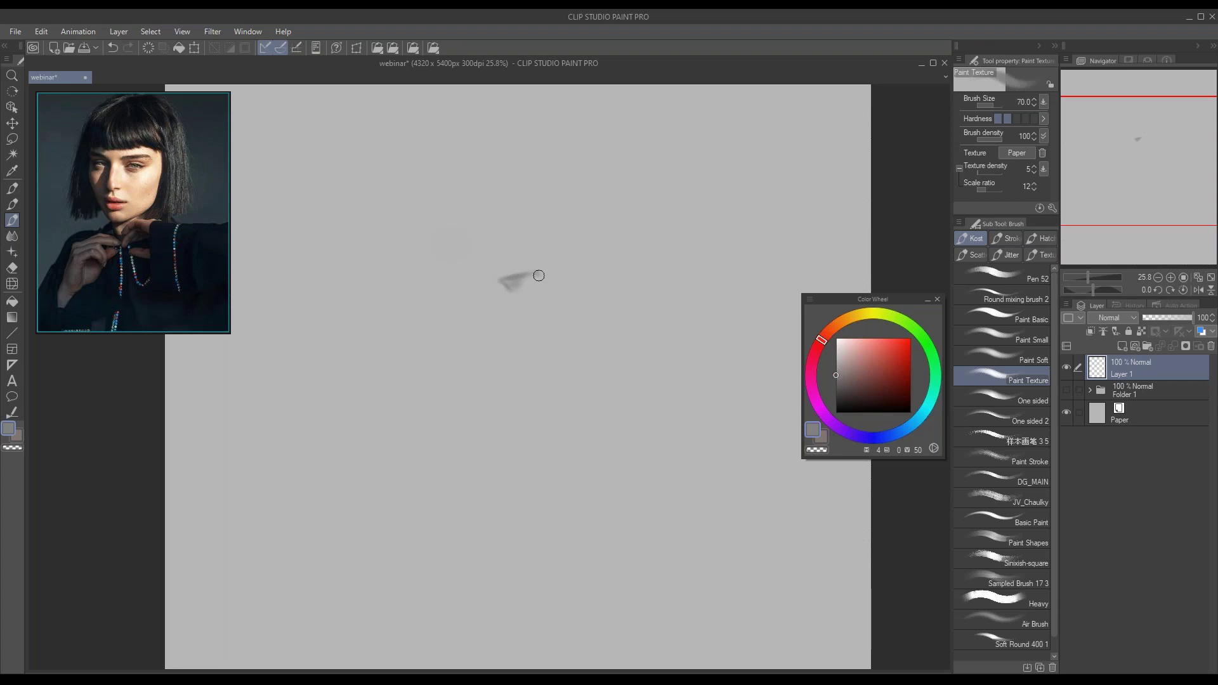
- Extend the lit eye's shadow with thin grey strokes along the crease and lids, working down to brush size 45
key(bracketleft)
key(bracketright)
key(bracketright)
key(bracketright)
drag(510, 291, 513, 295)
drag(511, 294, 542, 271)
key(bracketright)
key(bracketleft)
key(bracketleft)
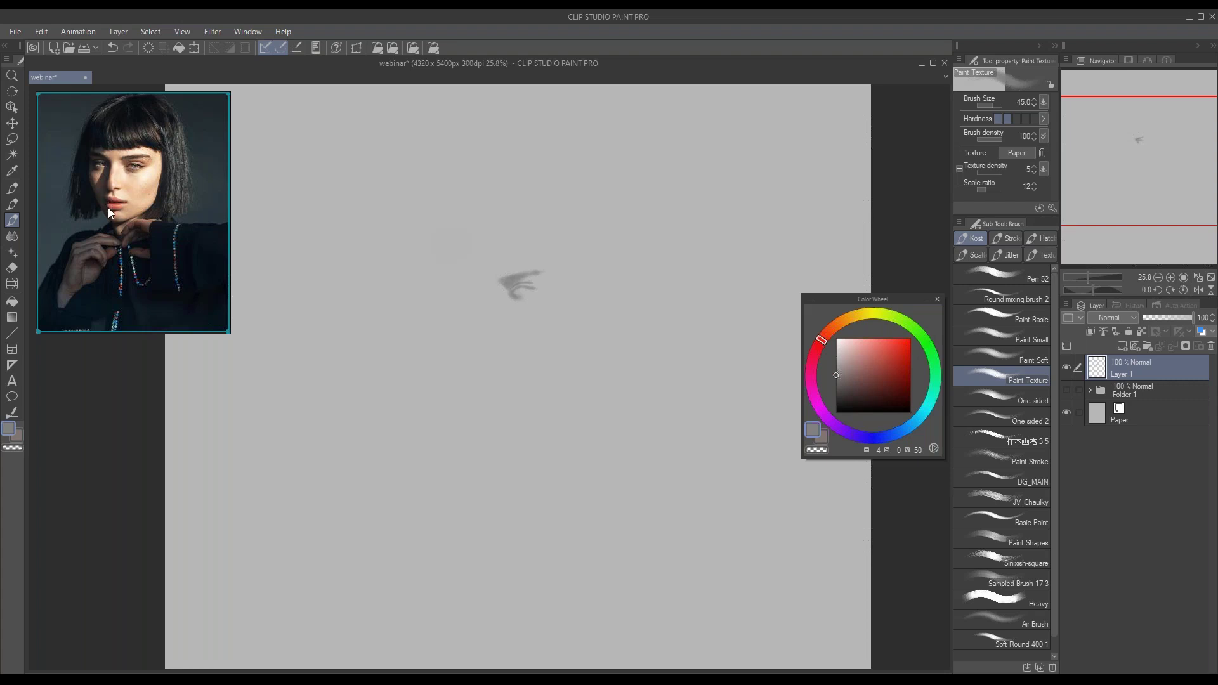
- Place a small grey patch for the shadow at the inner corner of the shaded eye at about brush size 100
key(bracketright)
key(bracketright)
key(bracketright)
key(bracketright)
drag(468, 281, 483, 292)
key(bracketright)
key(bracketright)
key(bracketleft)
key(bracketleft)
key(bracketright)
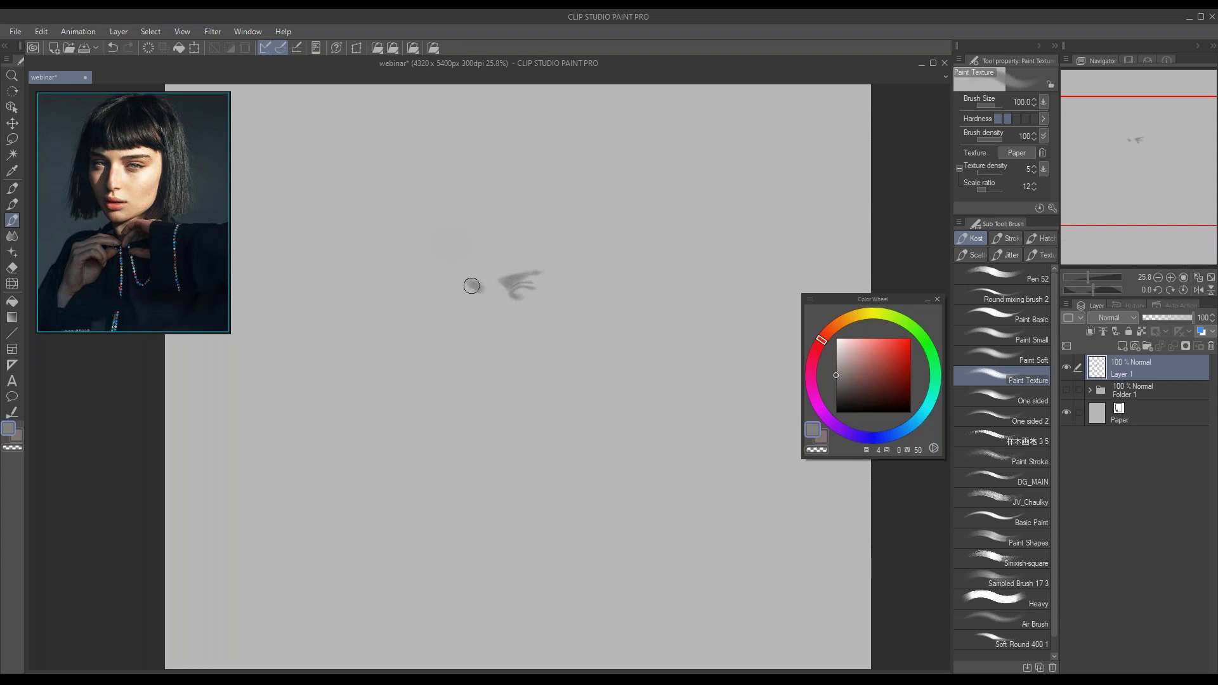
- Extend the grey shadow across the shaded eye's brow area and curve it down the shaded side of the nose
key(bracketright)
mouse_move(458, 284)
mouse_down()
mouse_move(465, 271)
mouse_move(472, 280)
mouse_up()
key(bracketleft)
key(bracketright)
mouse_move(485, 312)
mouse_down()
mouse_move(476, 335)
mouse_move(478, 285)
mouse_move(473, 320)
mouse_up()
key(bracketleft)
key(bracketleft)
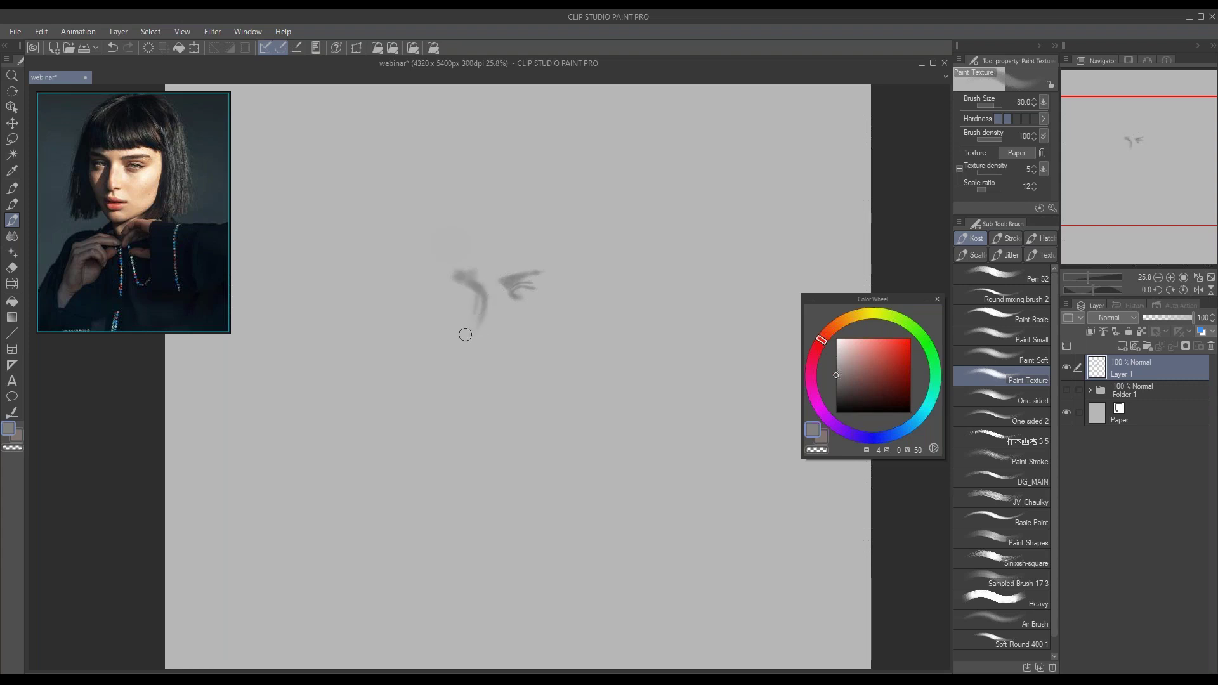
- Carry the nose-side shadow down toward the cheek and refine the shaded eye's lid with strokes down to brush size 35
key(bracketleft)
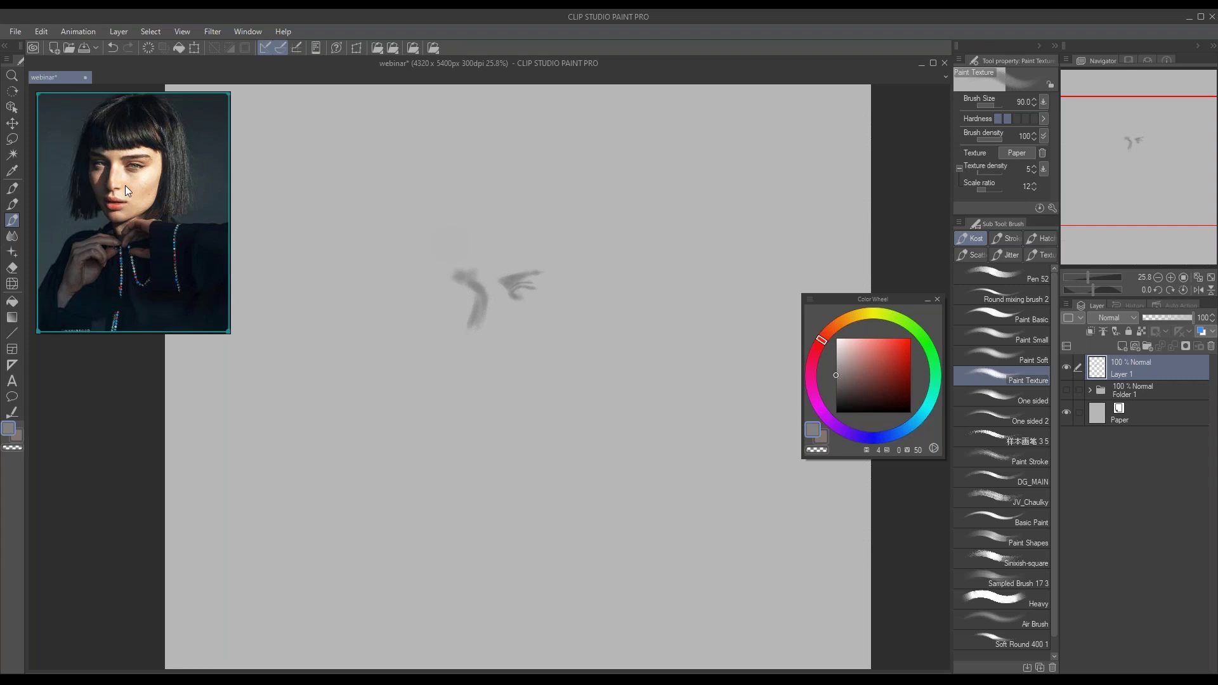
key(bracketleft)
key(bracketleft)
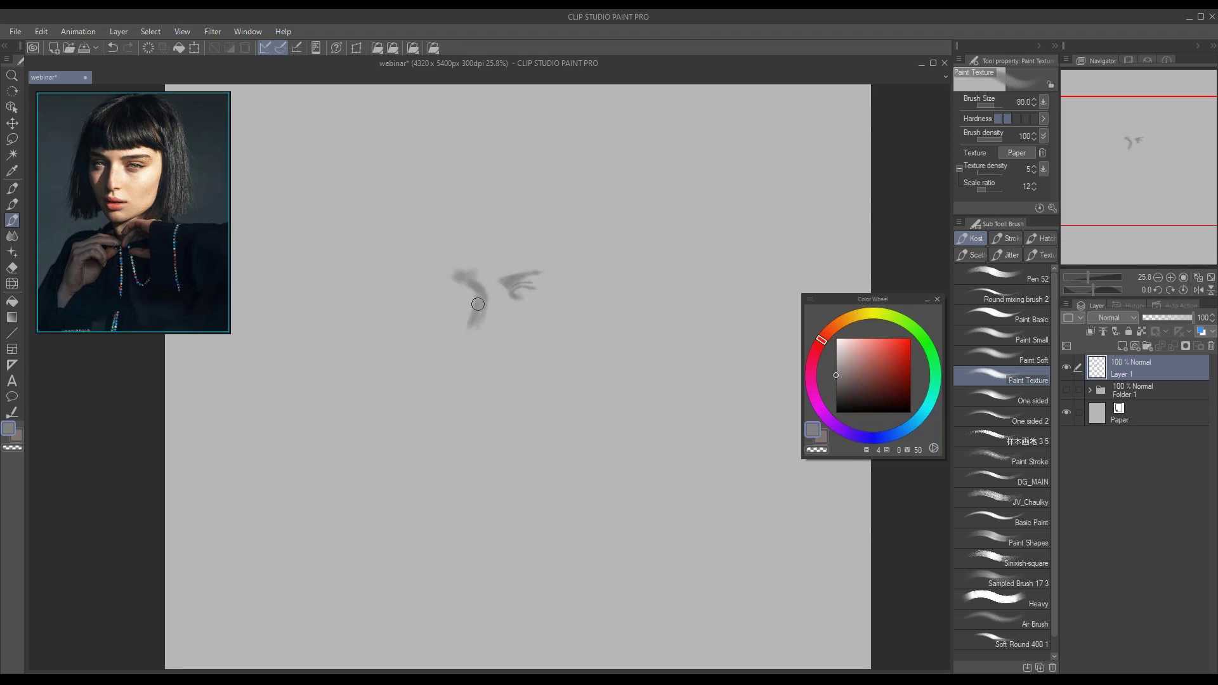
key(bracketleft)
mouse_move(464, 326)
mouse_down()
mouse_move(470, 303)
mouse_move(475, 326)
mouse_move(483, 305)
mouse_move(471, 340)
mouse_move(474, 325)
mouse_up()
key(bracketright)
key(bracketright)
key(bracketright)
key(bracketright)
scroll(474, 325, down, 1)
key(bracketleft)
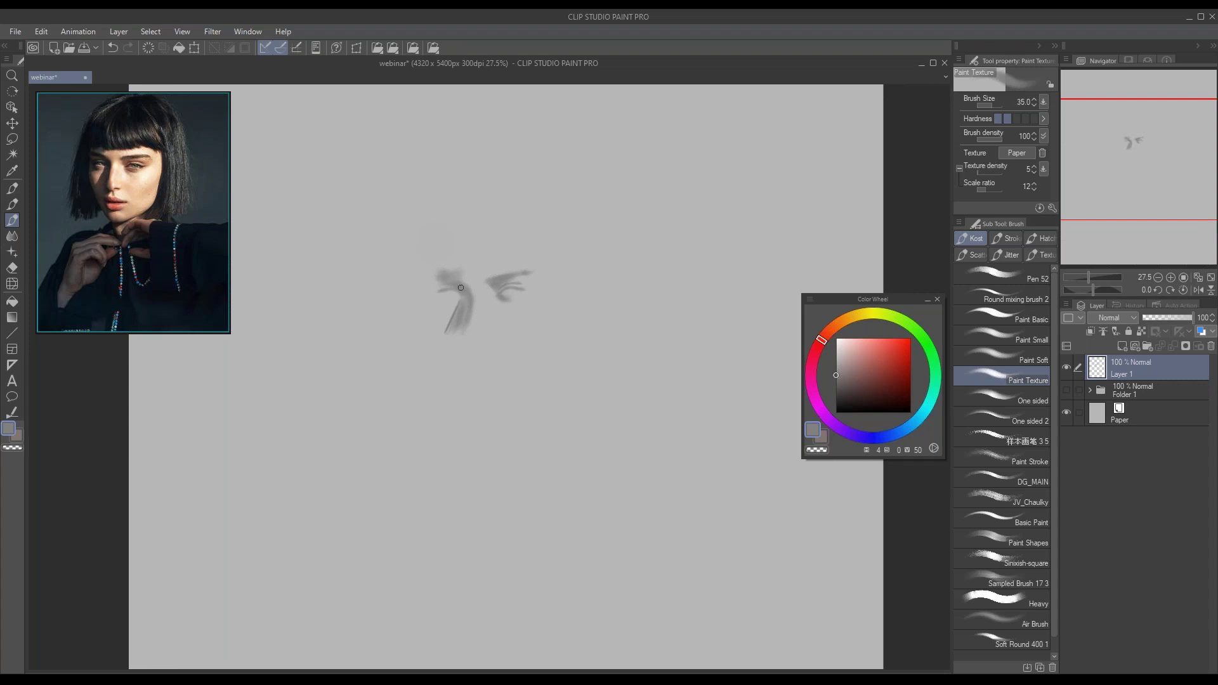
- Nudge the shaded eye's shadow with Liquify at size 400 and return to the Paint Texture brush
key(j)
drag(440, 294, 443, 293)
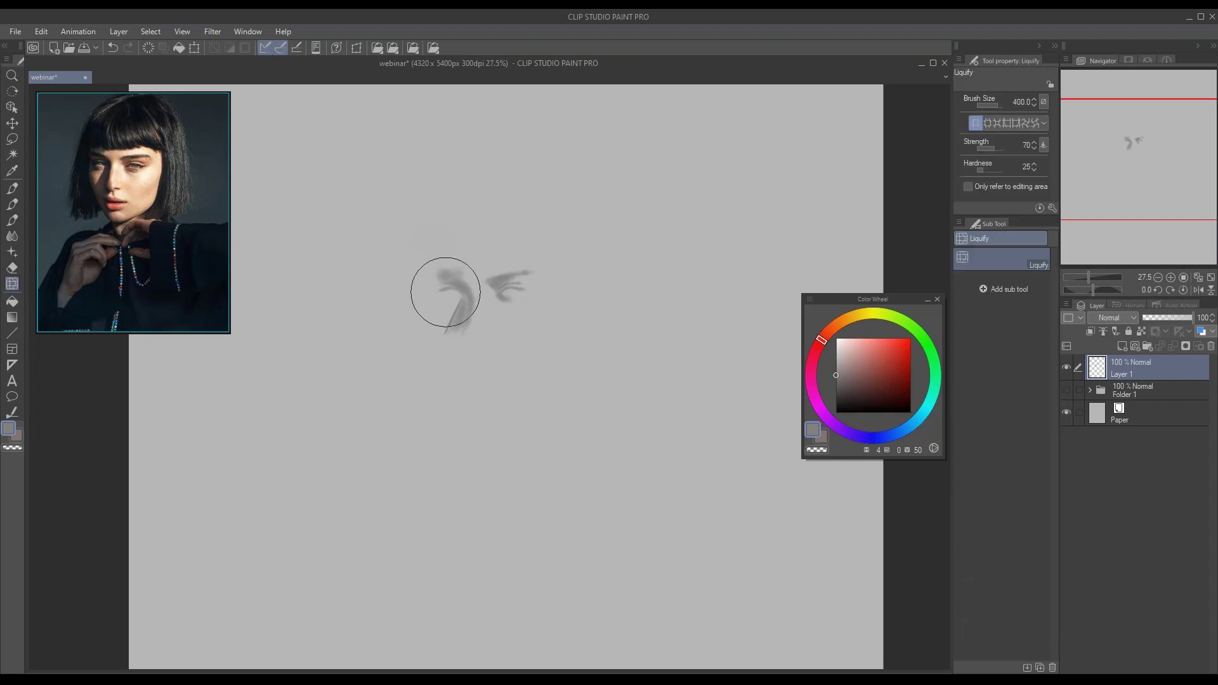
key(b)
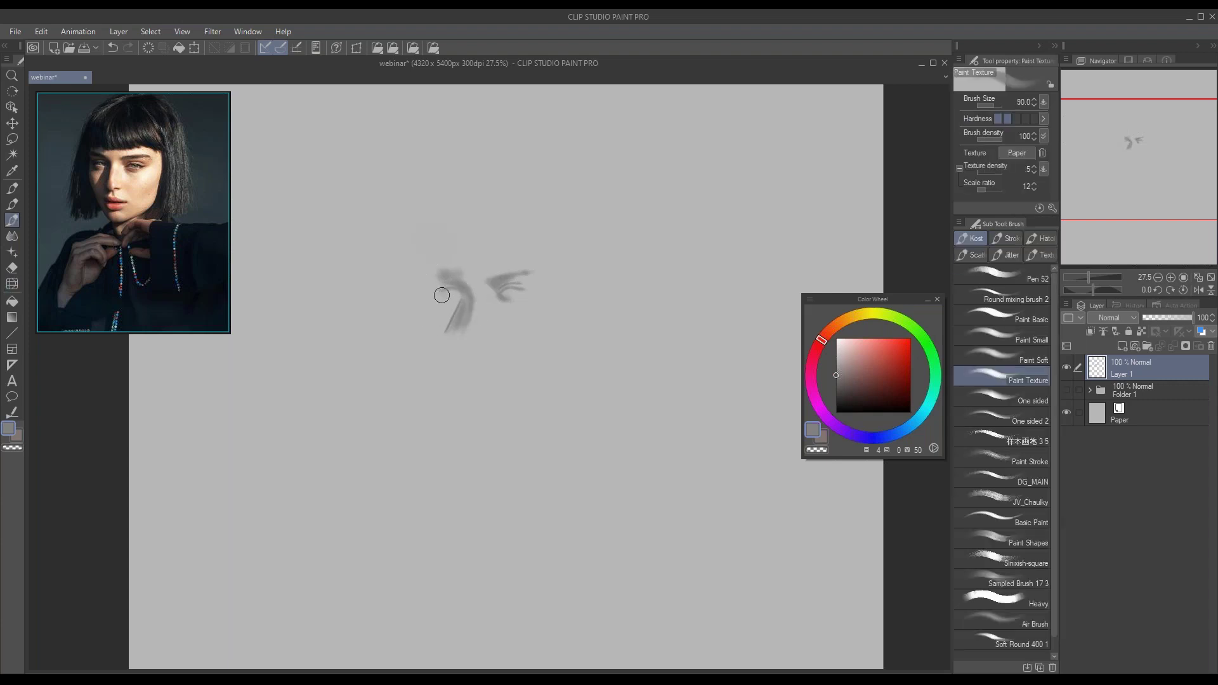
- Widen the shaded eye's brow shadow and enclose the light triangular cheek patch below it with soft grey strokes
drag(444, 299, 440, 294)
key(bracketleft)
key(bracketleft)
key(bracketright)
key(bracketright)
key(bracketright)
drag(430, 271, 444, 286)
key(bracketright)
key(bracketright)
mouse_move(433, 297)
mouse_down()
mouse_move(442, 342)
mouse_move(453, 329)
mouse_move(437, 314)
mouse_move(447, 341)
mouse_move(454, 318)
mouse_up()
key(bracketright)
key(bracketleft)
key(bracketleft)
key(bracketleft)
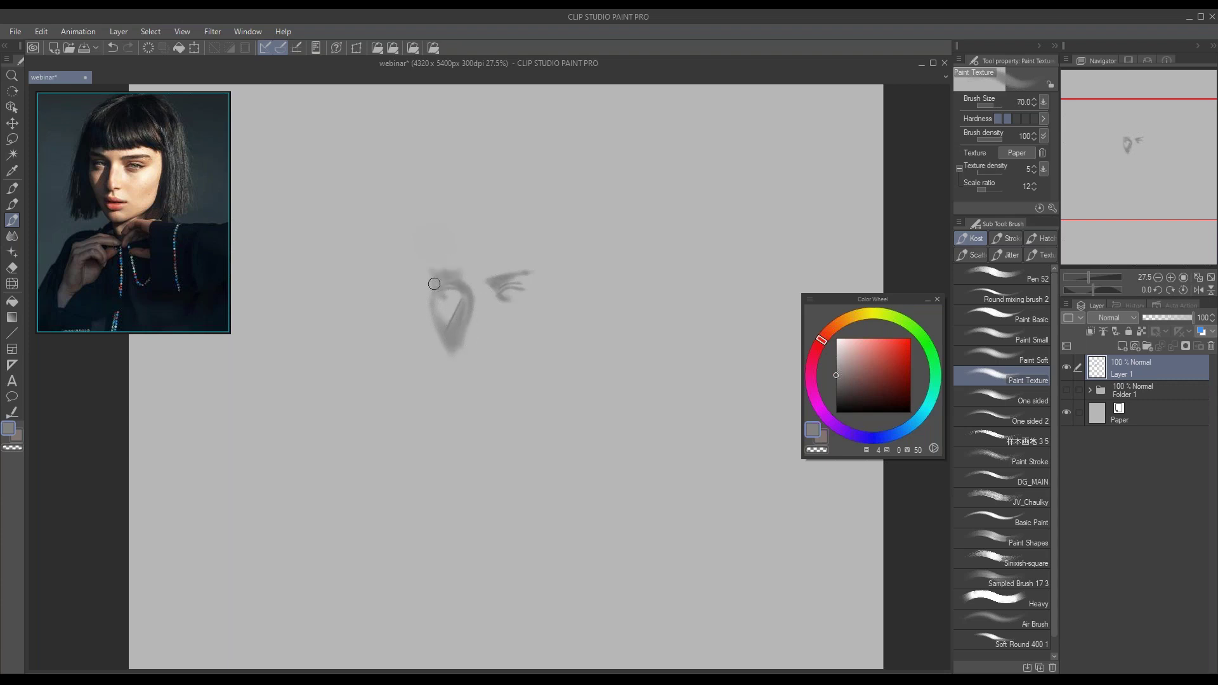
- Paint the nose wing's shadow in soft grey and push the shaded eye's shadow with Liquify at size 600
key(bracketright)
mouse_move(449, 275)
mouse_down()
mouse_move(467, 312)
mouse_move(454, 365)
mouse_move(465, 337)
mouse_move(489, 346)
mouse_up()
key(j)
drag(446, 286, 458, 283)
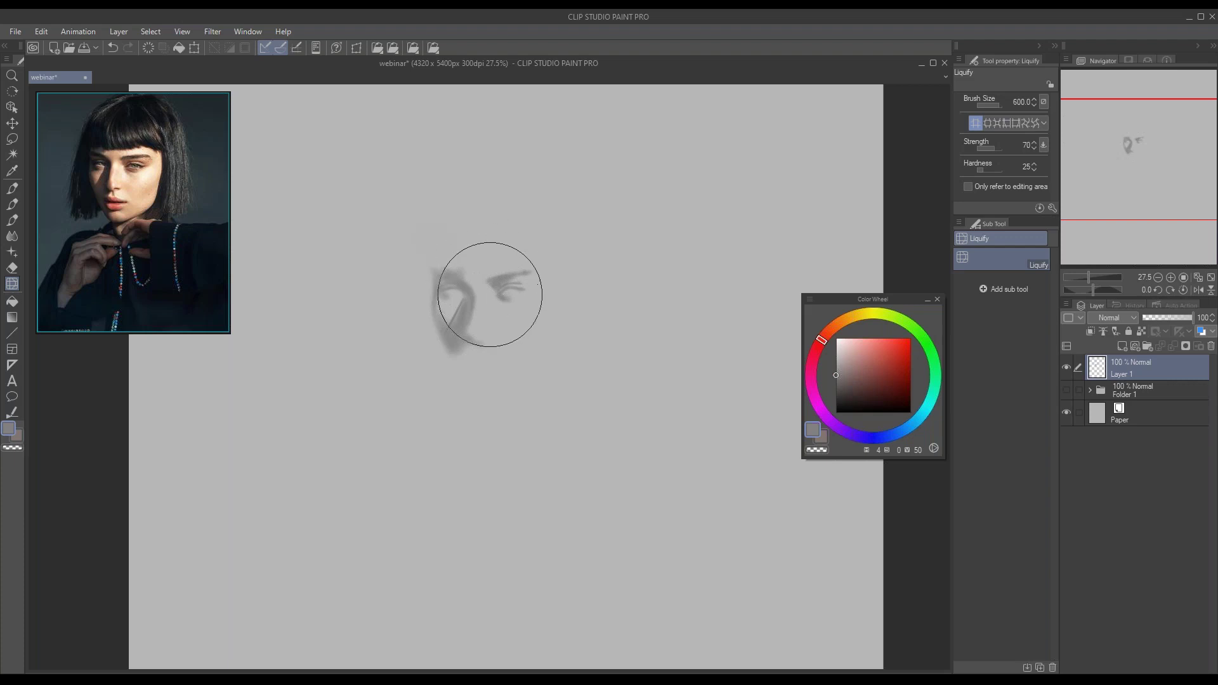
- Build up the shaded eye's lid and lower-lid shadow inside the light cheek patch with Paint Texture strokes at varied small sizes
key(b)
key(bracketleft)
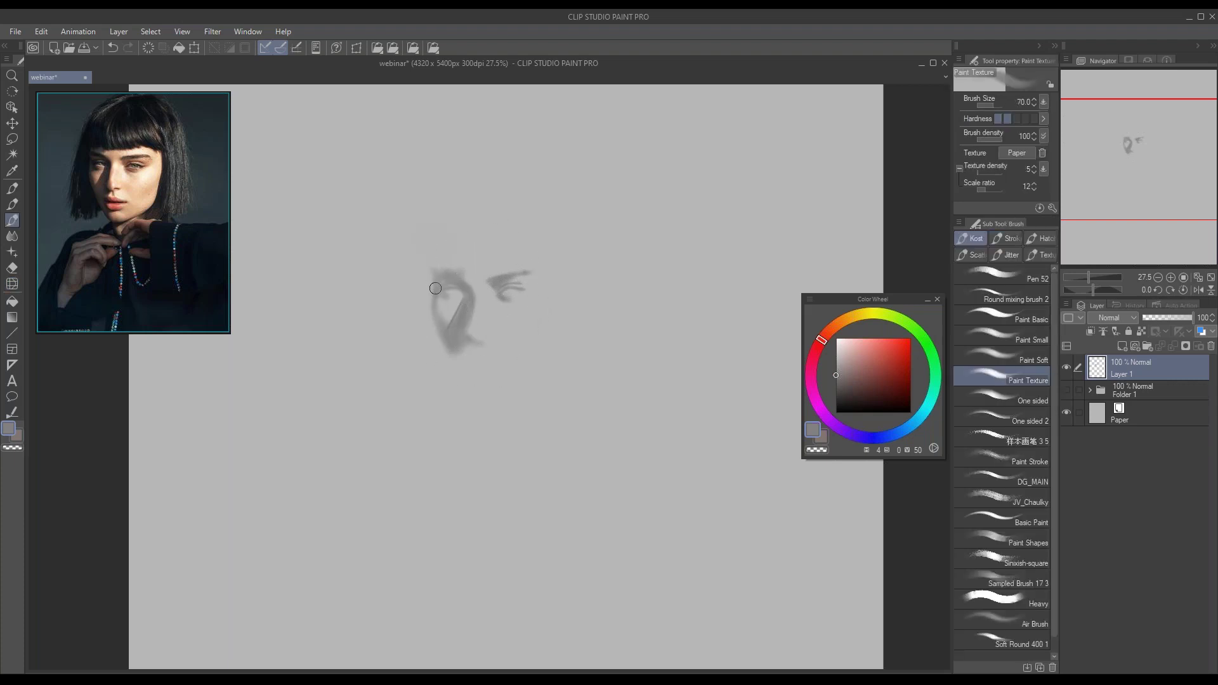
key(bracketleft)
key(bracketleft)
key(bracketleft)
drag(439, 311, 440, 303)
key(bracketright)
key(bracketleft)
key(bracketleft)
key(bracketright)
key(bracketright)
key(bracketright)
key(bracketright)
key(bracketright)
key(bracketright)
key(bracketright)
key(bracketright)
key(bracketleft)
key(bracketleft)
key(bracketleft)
key(bracketleft)
key(bracketleft)
key(bracketleft)
key(bracketleft)
key(bracketleft)
key(bracketleft)
key(bracketleft)
- Sample a grey from the shadow beside the nose and extend the shadow downward toward the upper lip
alt+click(458, 338)
key(bracketright)
drag(459, 344, 460, 360)
key(bracketleft)
- Try extending the grey shadow across the nose bridge and down beside the nostril
drag(468, 293, 503, 290)
key(ctrl+z)
mouse_move(477, 334)
mouse_down()
mouse_move(507, 289)
mouse_move(475, 340)
mouse_up()
key(ctrl+z)
key(ctrl+z)
- Erase along the lit edge of the nose-side shadow and return to the Paint Texture brush
key(e)
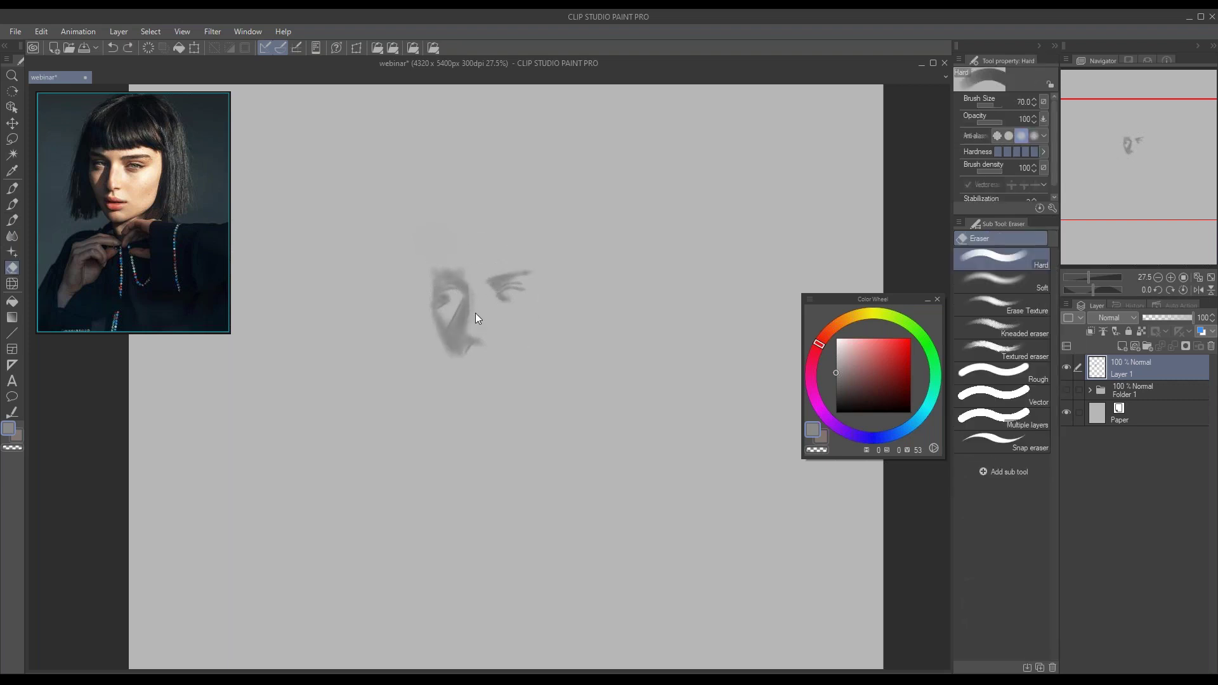
key(e)
mouse_move(477, 299)
mouse_down()
mouse_move(475, 285)
mouse_move(471, 330)
mouse_up()
key(b)
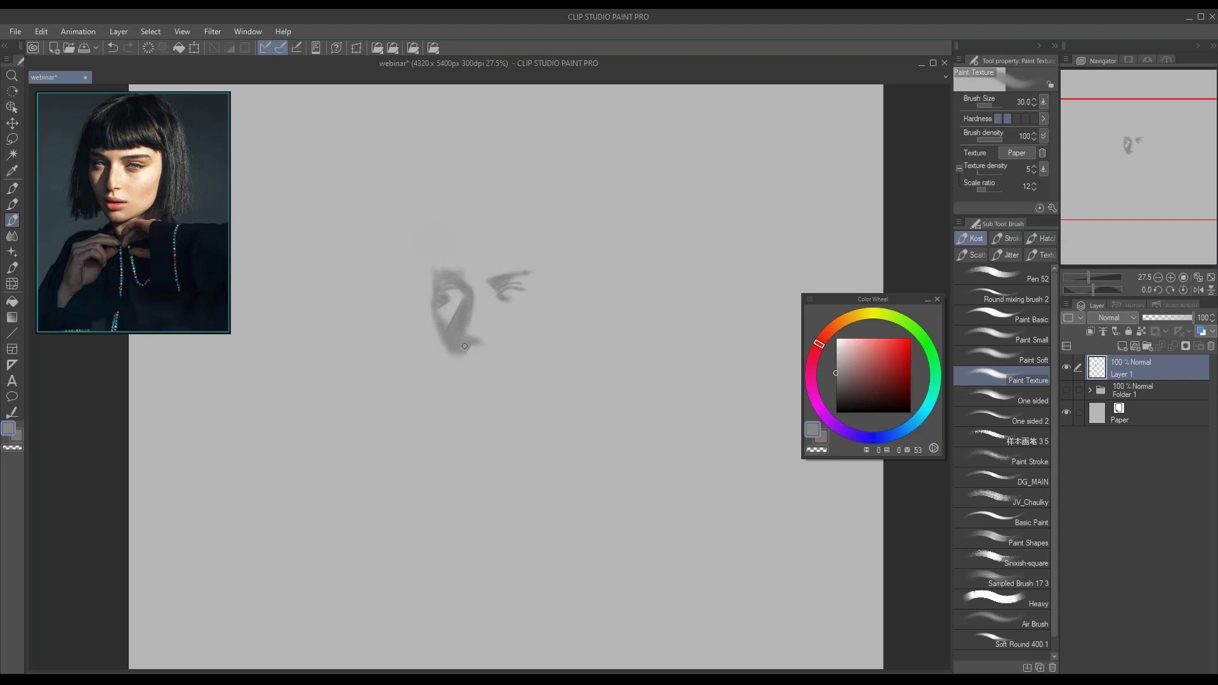
- Extend the shaded cheek's shadow below the nose toward the mouth and adjust it with Liquify at size 350
key(bracketright)
drag(463, 357, 460, 350)
key(bracketleft)
key(bracketright)
key(bracketleft)
key(j)
key(bracketleft)
key(bracketleft)
key(bracketleft)
key(bracketleft)
key(b)
- Block in the upper lip's grey shadow and widen it toward the shaded mouth corner, raising the brush size to 90
drag(470, 359, 497, 360)
key(bracketright)
key(bracketright)
key(bracketright)
key(bracketright)
key(bracketright)
key(bracketright)
drag(467, 355, 482, 358)
- Refine the upper lip's shape with the Erase Texture eraser and a Liquify push at size 350
key(e)
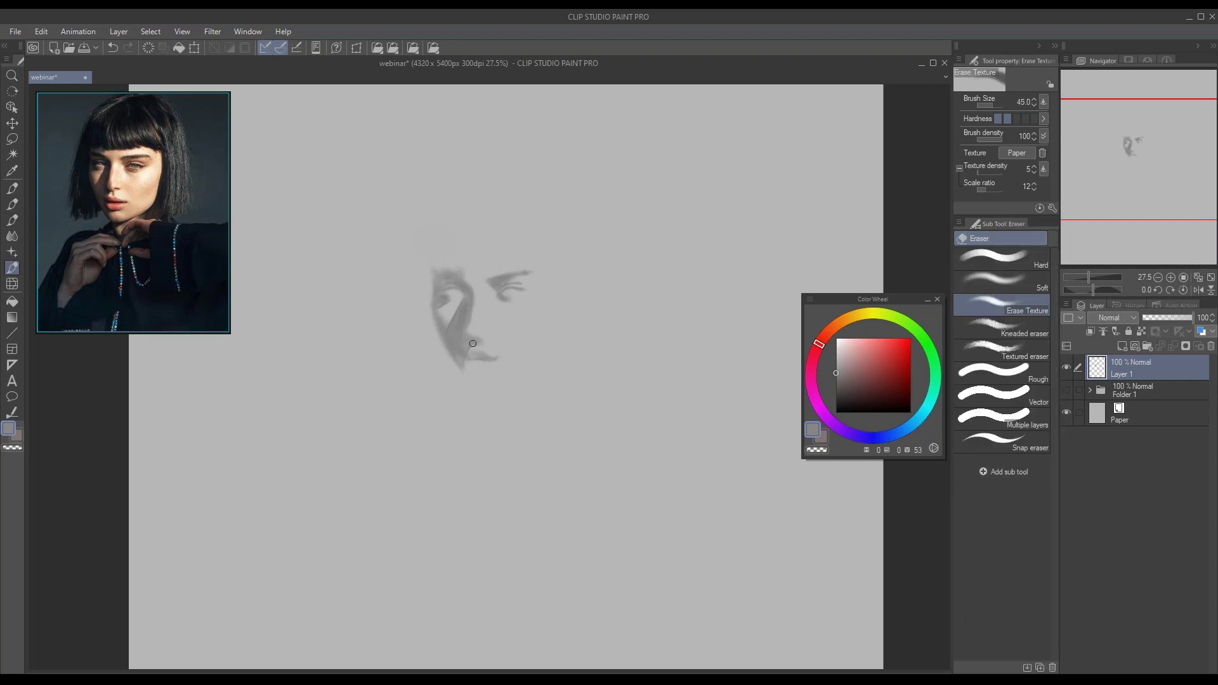
key(j)
drag(479, 361, 474, 371)
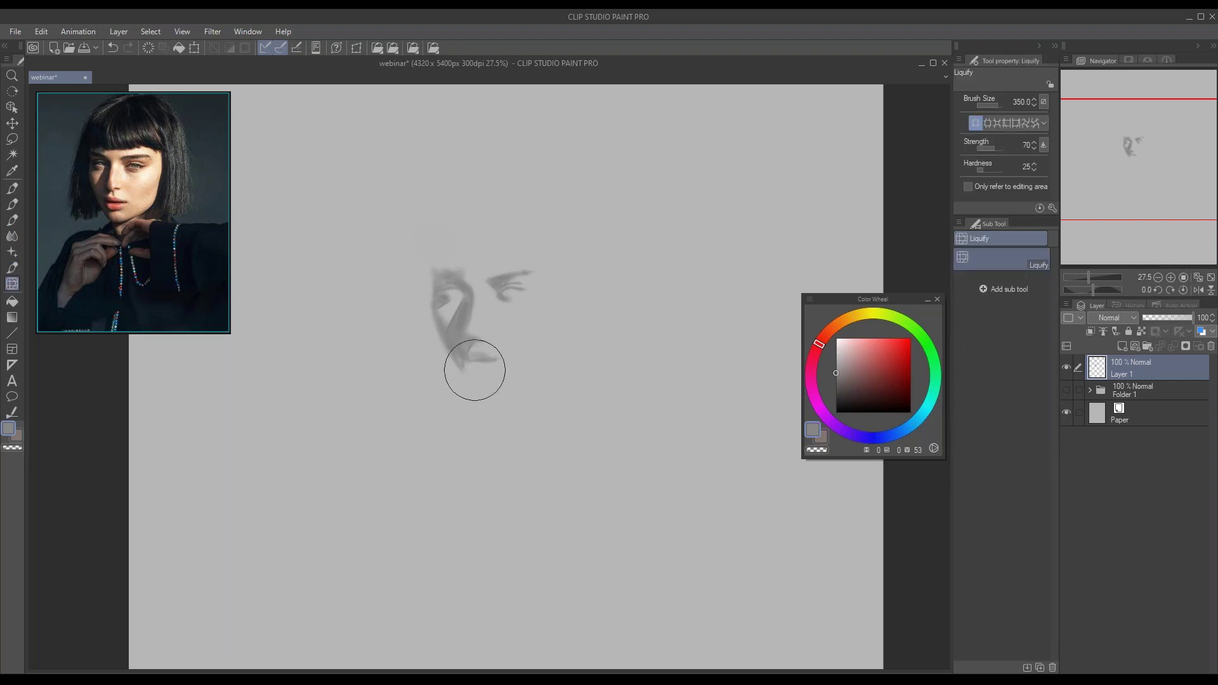
key(b)
key(e)
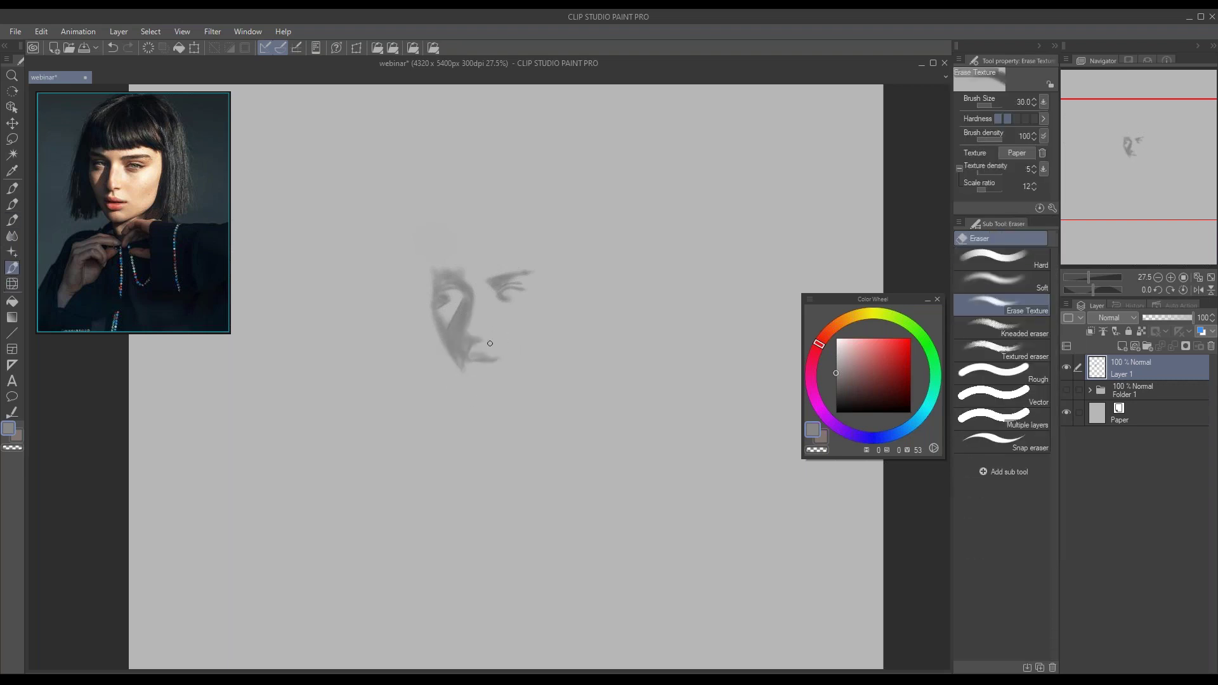
key(b)
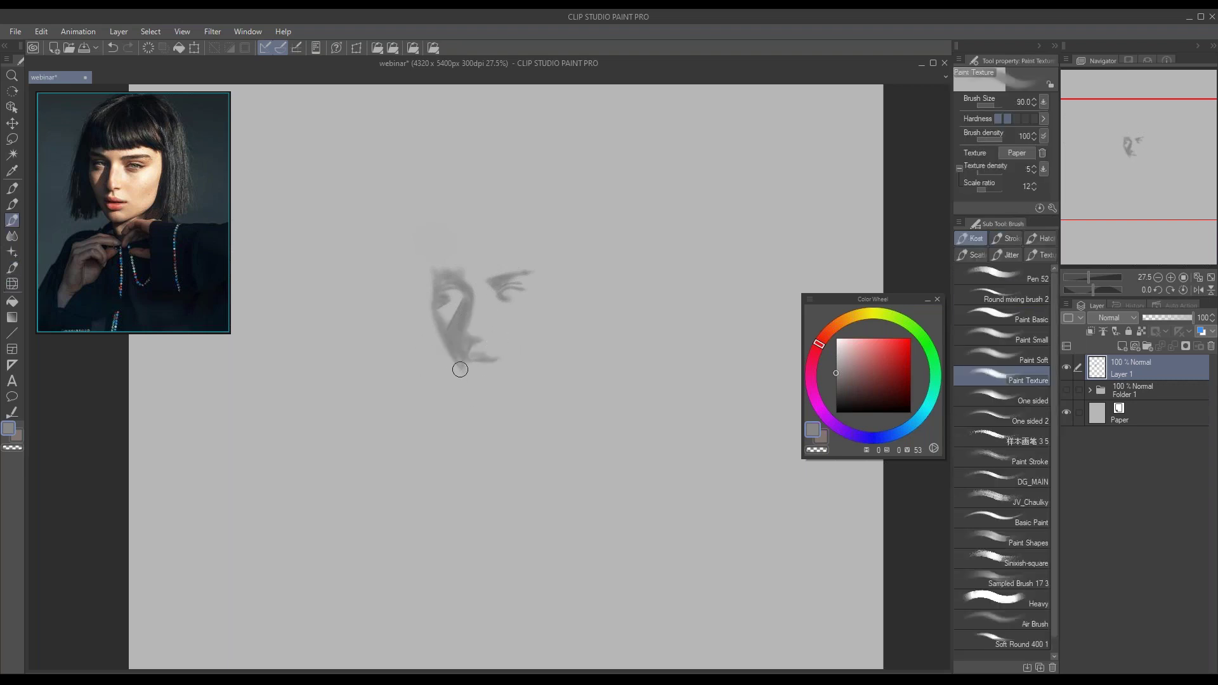
- Paint the soft grey shadow of the lower lip and carry the face shadow down to the chin, ending at brush size 60
key(bracketleft)
key(bracketleft)
key(bracketleft)
key(bracketleft)
key(bracketright)
drag(473, 374, 472, 383)
key(bracketright)
key(bracketleft)
key(bracketleft)
key(bracketright)
key(bracketright)
key(bracketright)
key(bracketright)
key(bracketright)
mouse_move(474, 385)
mouse_down()
mouse_move(492, 384)
mouse_move(467, 399)
mouse_up()
- Mirror both the canvas view and the portrait reference horizontally to compare them
key(h)
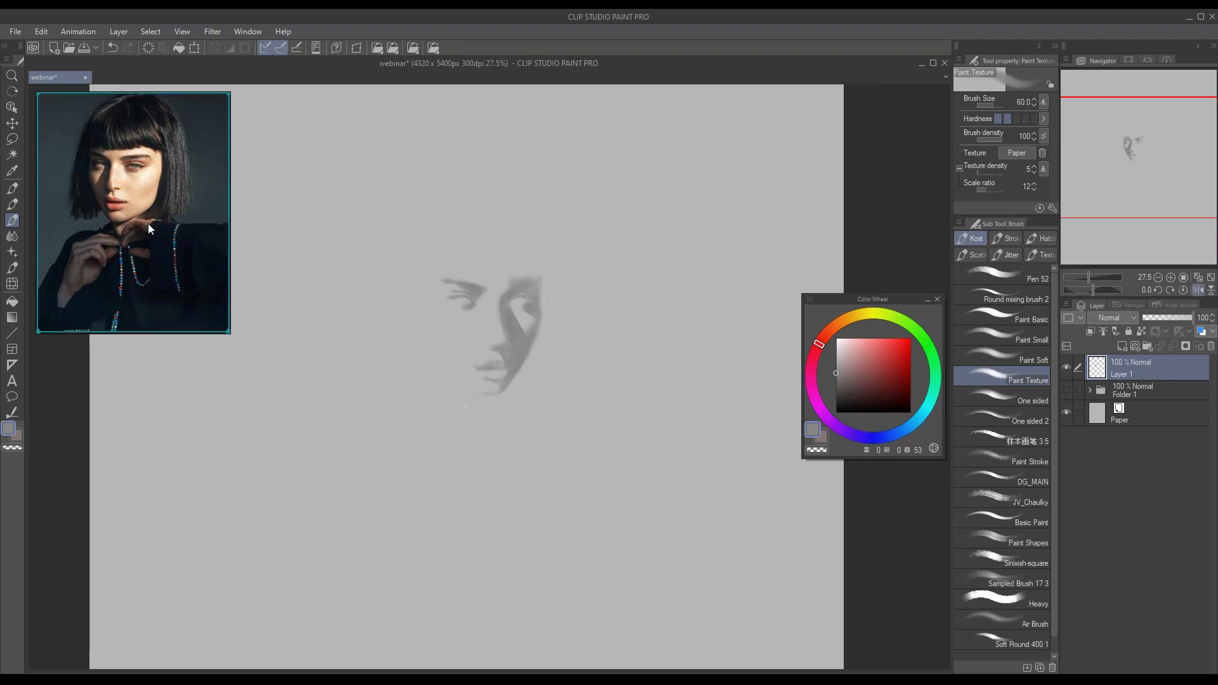
click(147, 223)
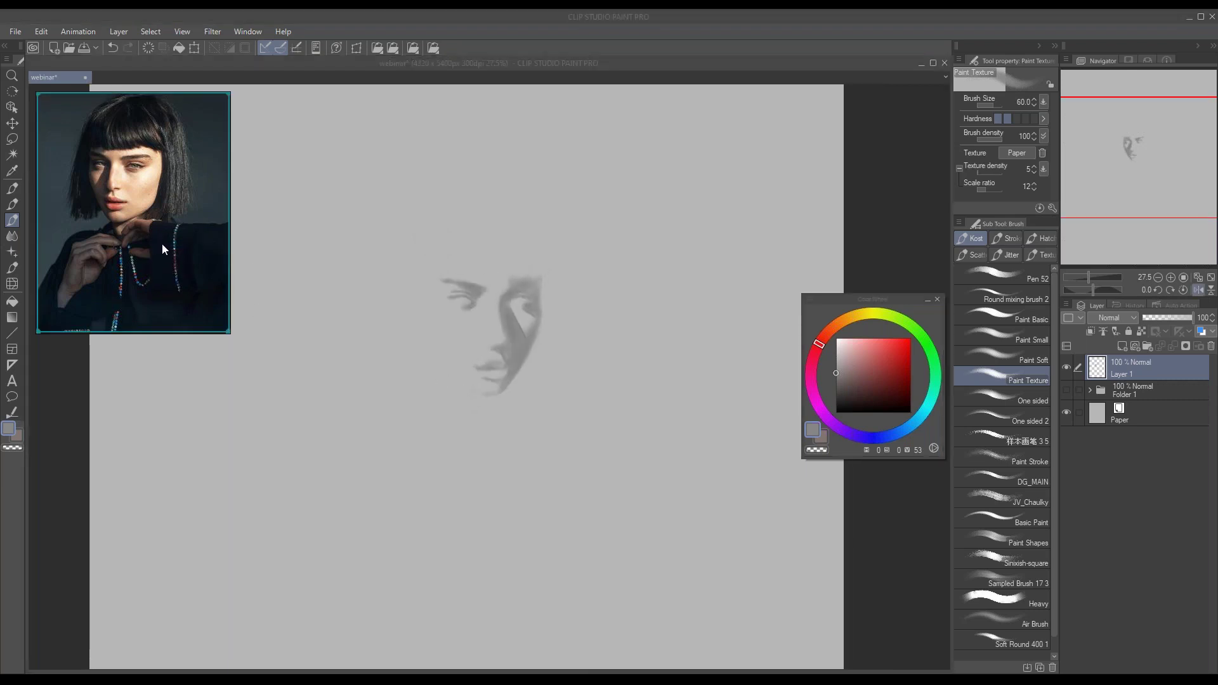
click(535, 355)
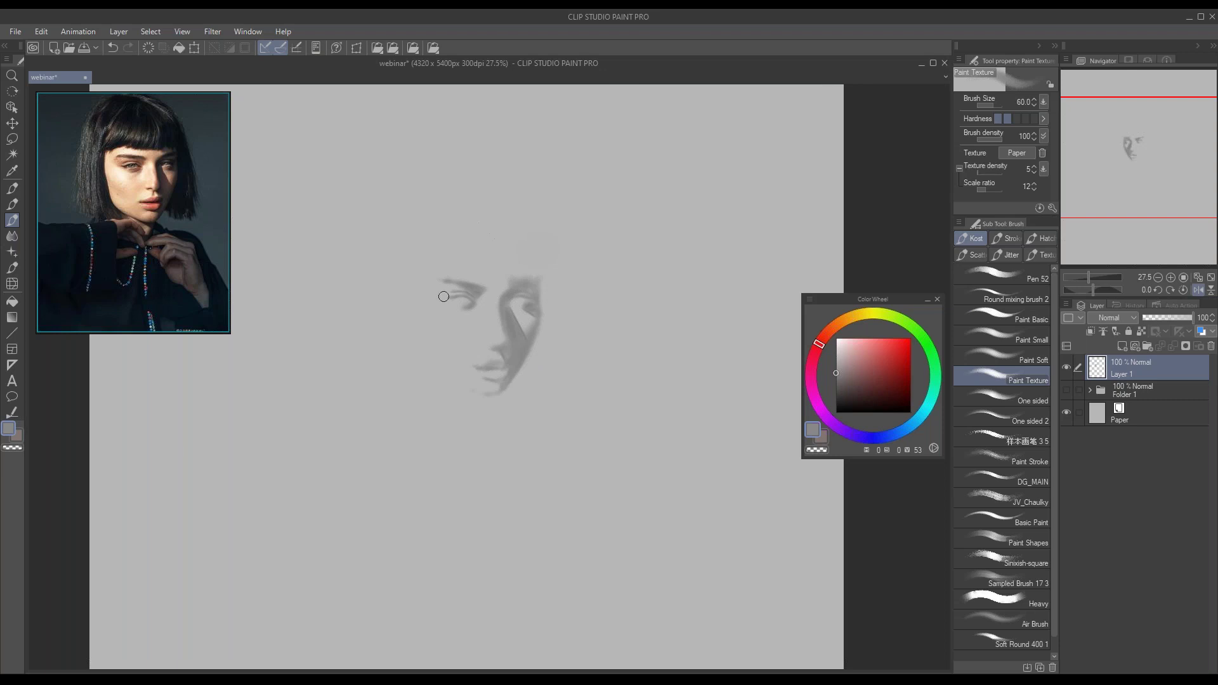
- Reshape the lit eye's shadow with a small Liquify push after adjusting the Liquify brush size
key(j)
key(bracketleft)
key(bracketleft)
key(bracketleft)
key(bracketright)
key(bracketright)
key(bracketright)
key(bracketright)
drag(464, 301, 467, 297)
- Nudge the lower lip's shadow outward with a slightly smaller Liquify brush and return to Paint Texture
key(b)
key(j)
key(bracketleft)
drag(501, 380, 490, 382)
key(b)
- Refine the lower lip and chin with a lighter sampled grey at brush size 35, alternating with the Erase Texture eraser
alt+click(511, 379)
key(bracketleft)
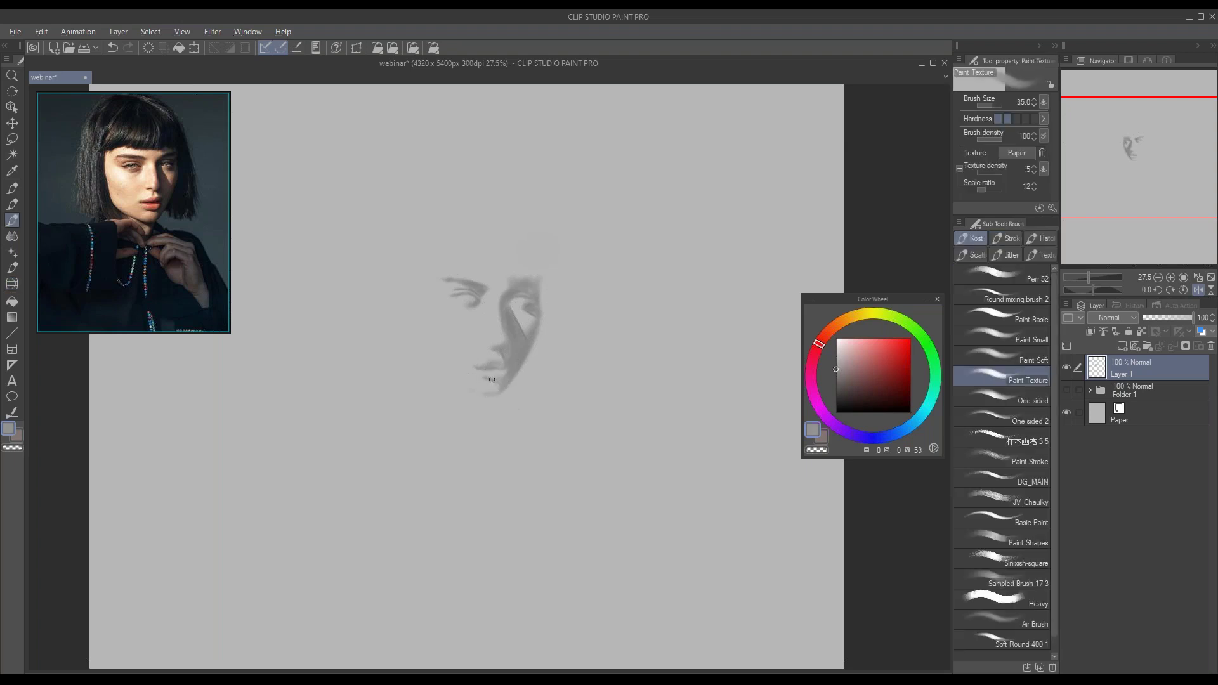
key(e)
key(b)
key(e)
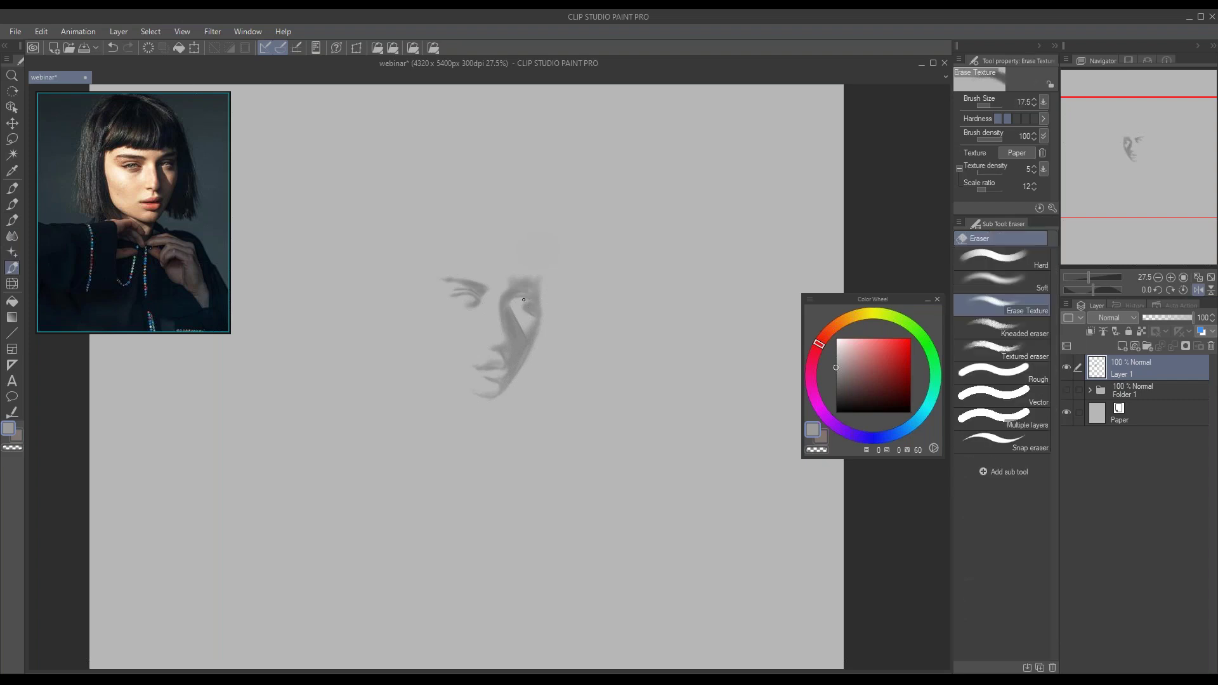
- Nudge the shaded eye's shadow with Liquify at size 200, and set Liquify to its Expand mode at size 450
key(j)
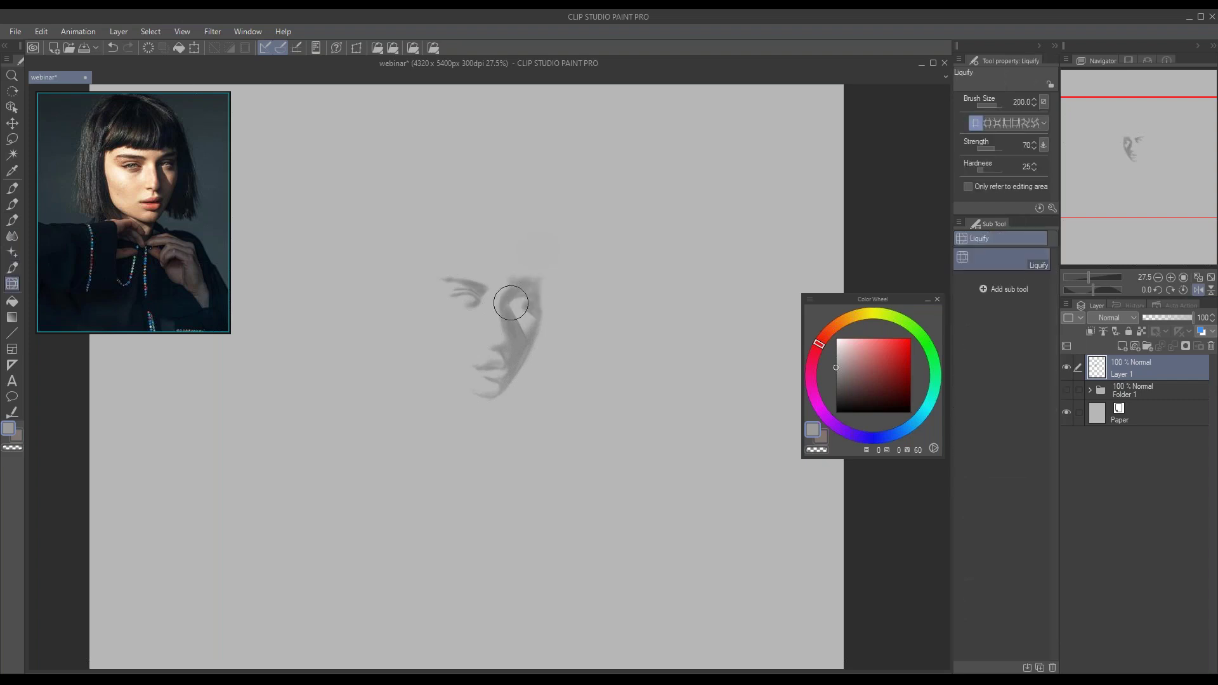
drag(533, 296, 520, 307)
key(bracketright)
click(985, 123)
key(bracketright)
key(bracketright)
key(bracketright)
key(bracketright)
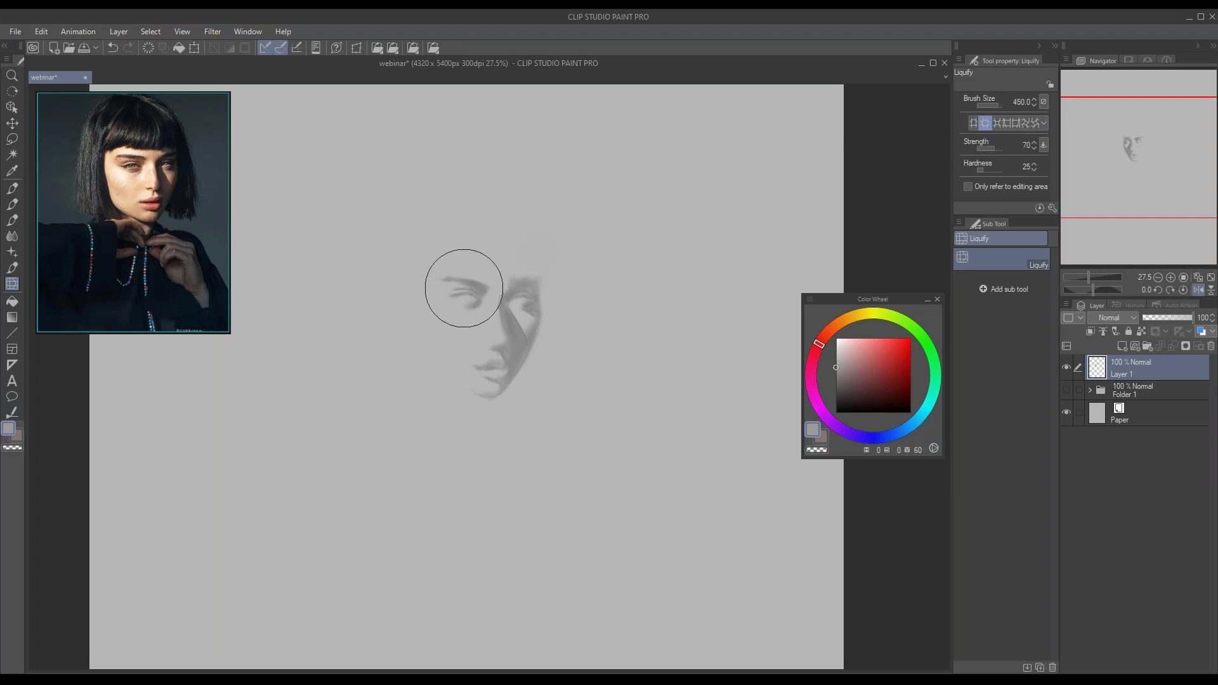
- Return Liquify to Push mode and shift the lit eye and brow outward, raising the size to 700
click(975, 122)
key(bracketright)
key(bracketright)
drag(518, 294, 448, 287)
key(bracketright)
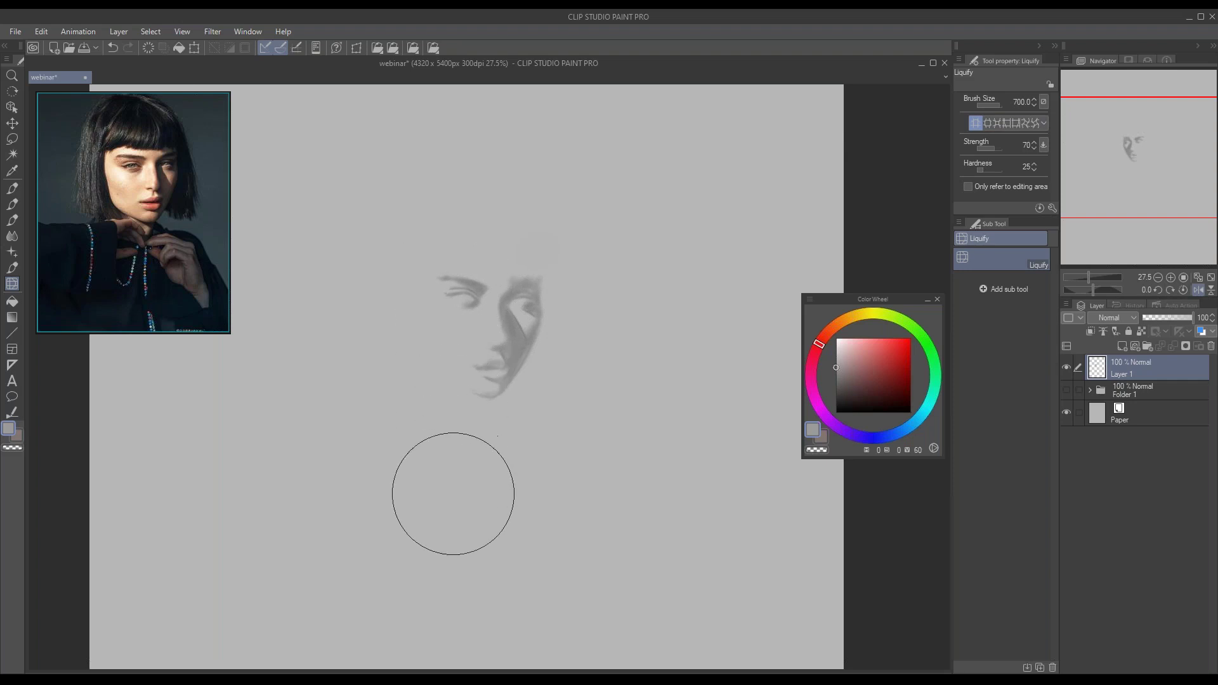
- Paint the lit jawline from the chin up toward the cheek and adjust it with Liquify at size 600
key(b)
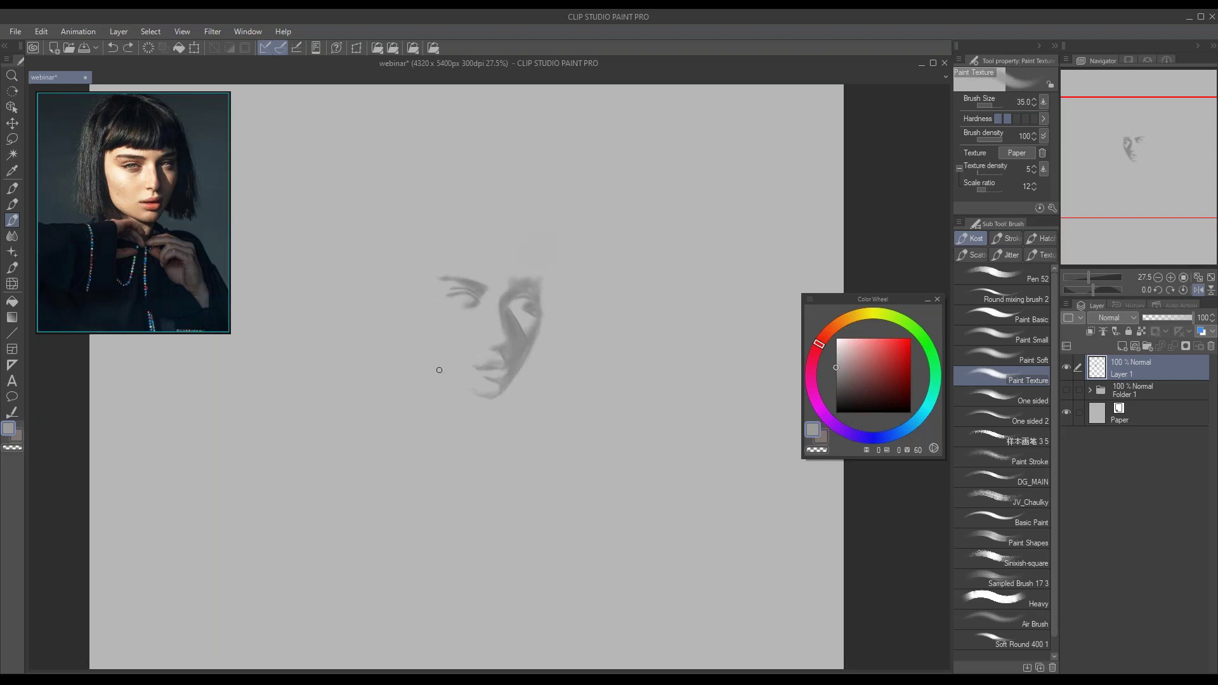
key(j)
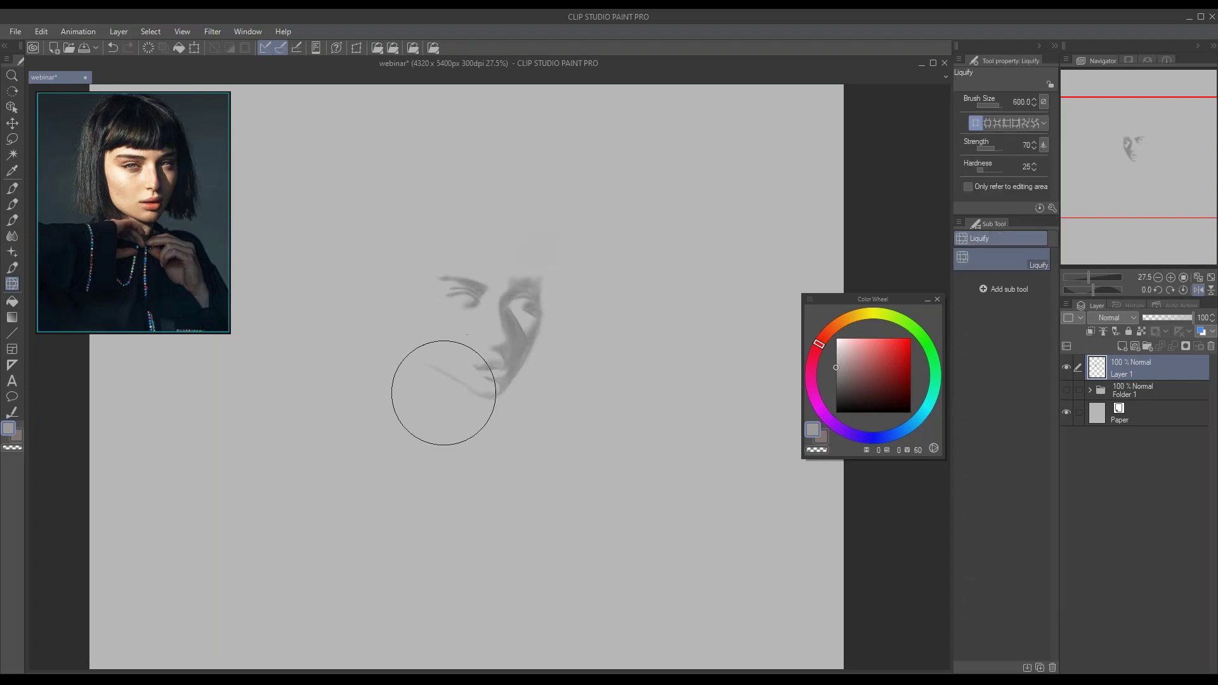
mouse_move(481, 404)
mouse_down()
mouse_move(491, 401)
mouse_move(454, 393)
mouse_up()
key([)
- Outline the lit side of the face and the fringe's lower edge in light grey, and adjust them with Liquify at size 450
key(b)
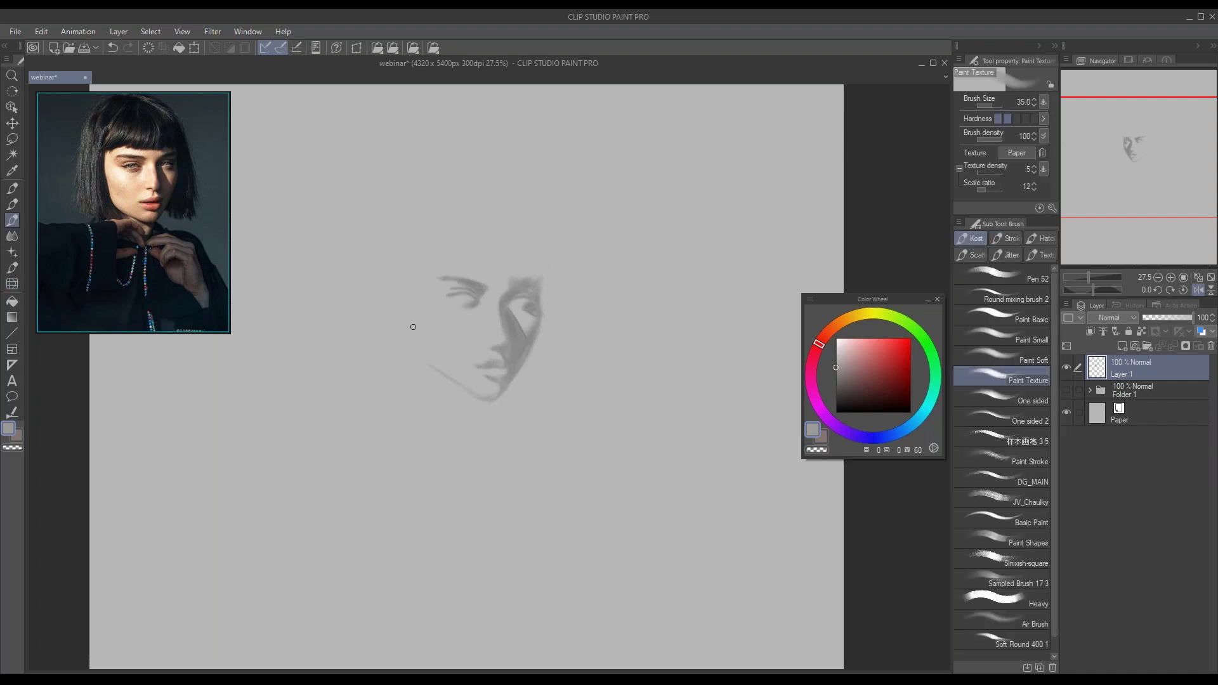
key([)
drag(415, 294, 422, 349)
key([)
key(])
drag(508, 283, 535, 286)
key(j)
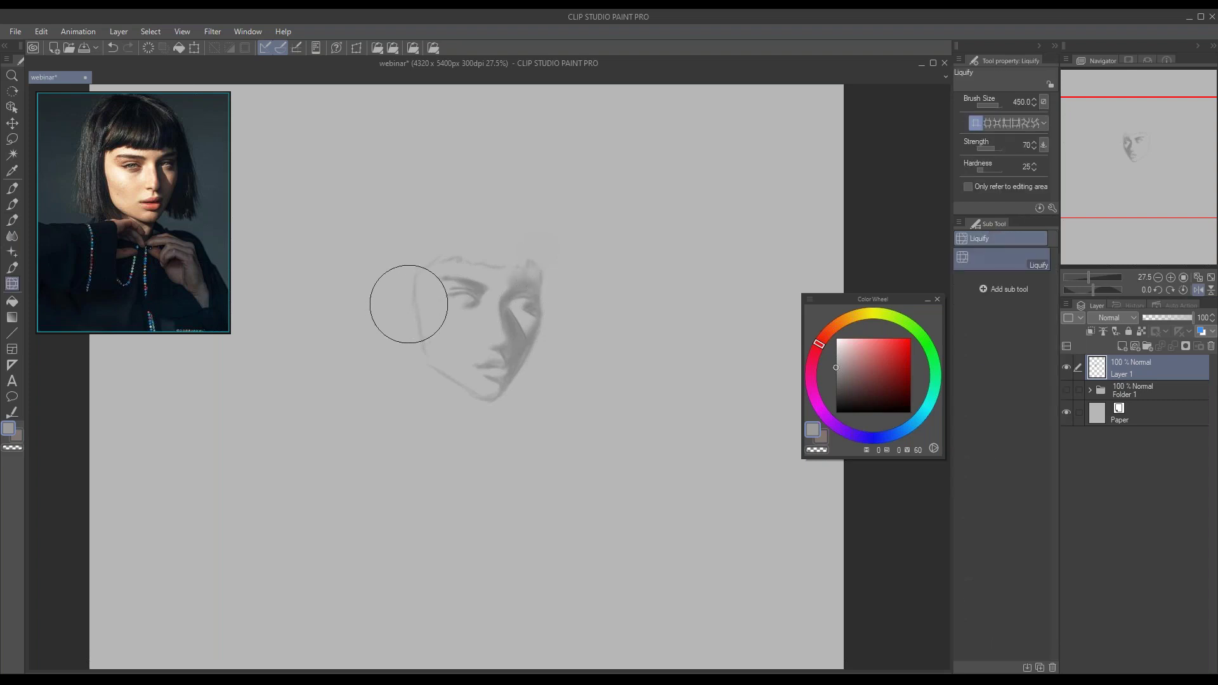
key([)
- Sketch the bob's outer contour on the lit side and the inner hair edge beside the cheek and jaw
key(b)
key([)
key([)
key([)
key([)
key(ctrl+z)
mouse_move(382, 225)
mouse_down()
mouse_move(371, 364)
mouse_move(373, 283)
mouse_move(375, 376)
mouse_move(371, 345)
mouse_move(403, 400)
mouse_up()
drag(420, 316, 437, 411)
- Sketch the hair's crown contour and carry the shaded-side hair outline down to jaw level, redoing the misplaced stroke
drag(380, 234, 411, 196)
mouse_move(382, 240)
mouse_down()
mouse_move(435, 174)
mouse_move(476, 174)
mouse_move(514, 191)
mouse_move(540, 241)
mouse_up()
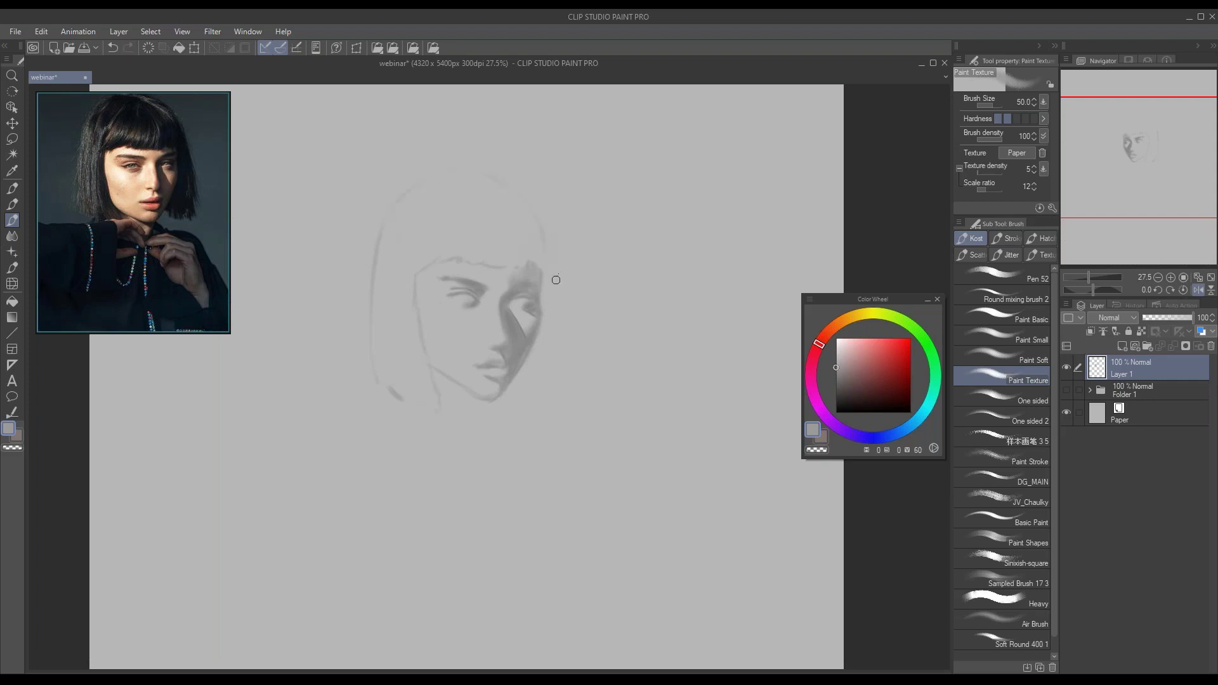
key(ctrl+z)
mouse_move(542, 219)
mouse_down()
mouse_move(565, 346)
mouse_move(544, 381)
mouse_up()
- Push the chin and jawline into shape with Liquify at size 350
key(j)
mouse_move(470, 393)
mouse_down()
mouse_move(432, 365)
mouse_move(473, 397)
mouse_move(502, 395)
mouse_move(500, 378)
mouse_up()
key(])
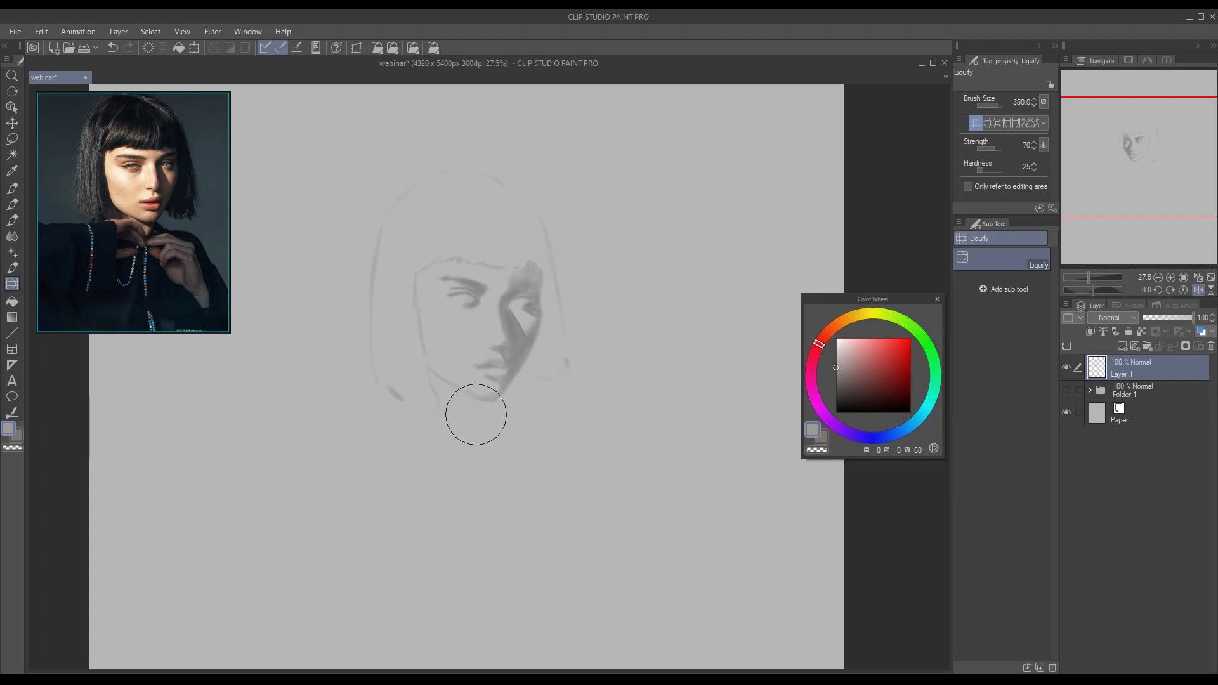
- Flip the canvas view and the portrait reference back to their original orientation
key(h)
drag(139, 269, 253, 272)
click(482, 283)
- Refine the proportions of the face and its shaded side with Liquify at sizes 450, 700 and 250
key(])
key(])
key(])
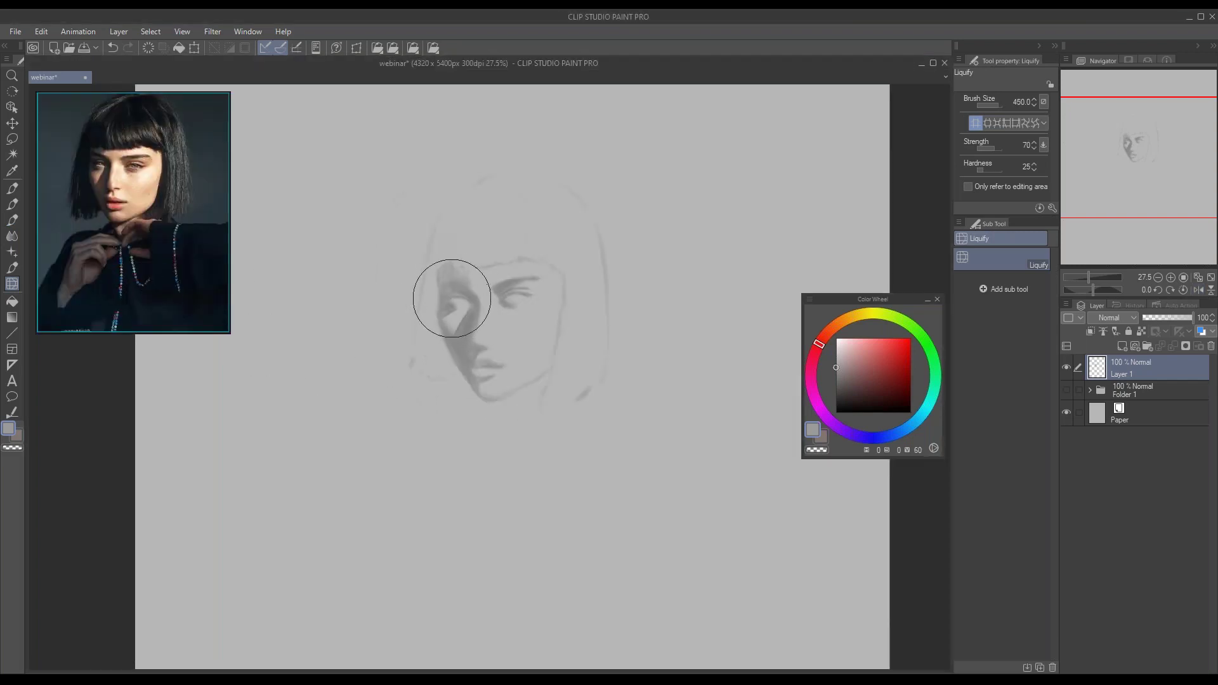
key(])
key(])
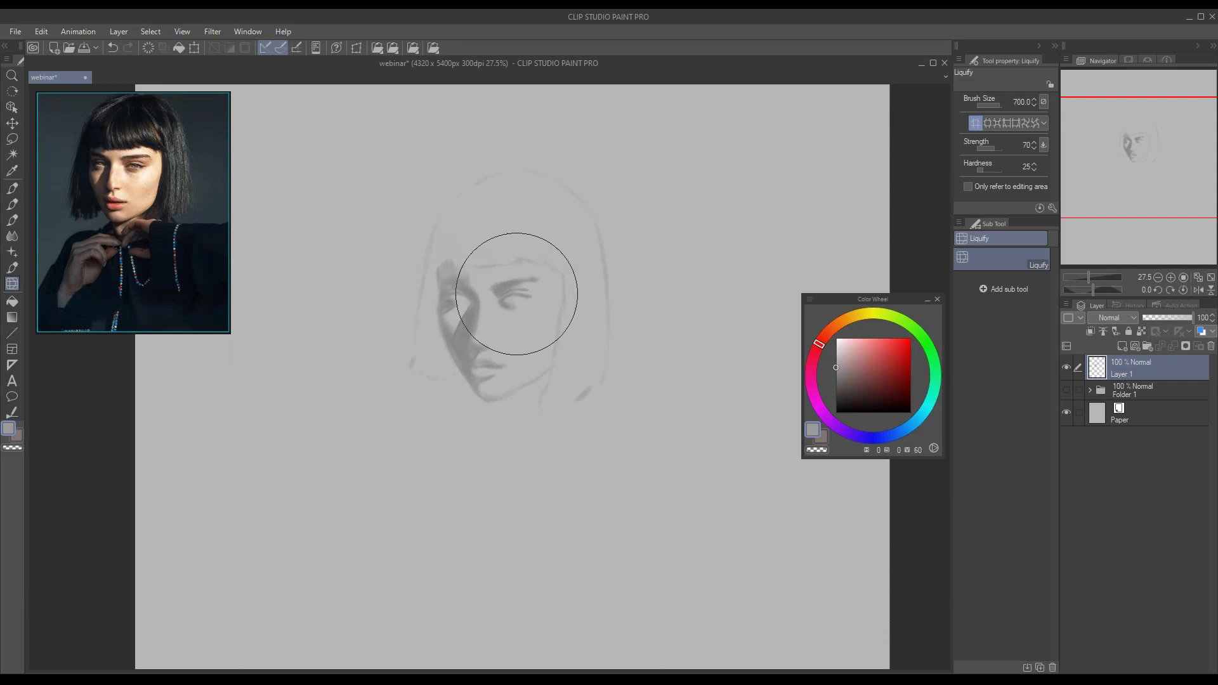
drag(522, 336, 512, 338)
key(bracketleft)
key(bracketleft)
key(bracketleft)
key(bracketleft)
key(bracketleft)
key(bracketleft)
key(bracketleft)
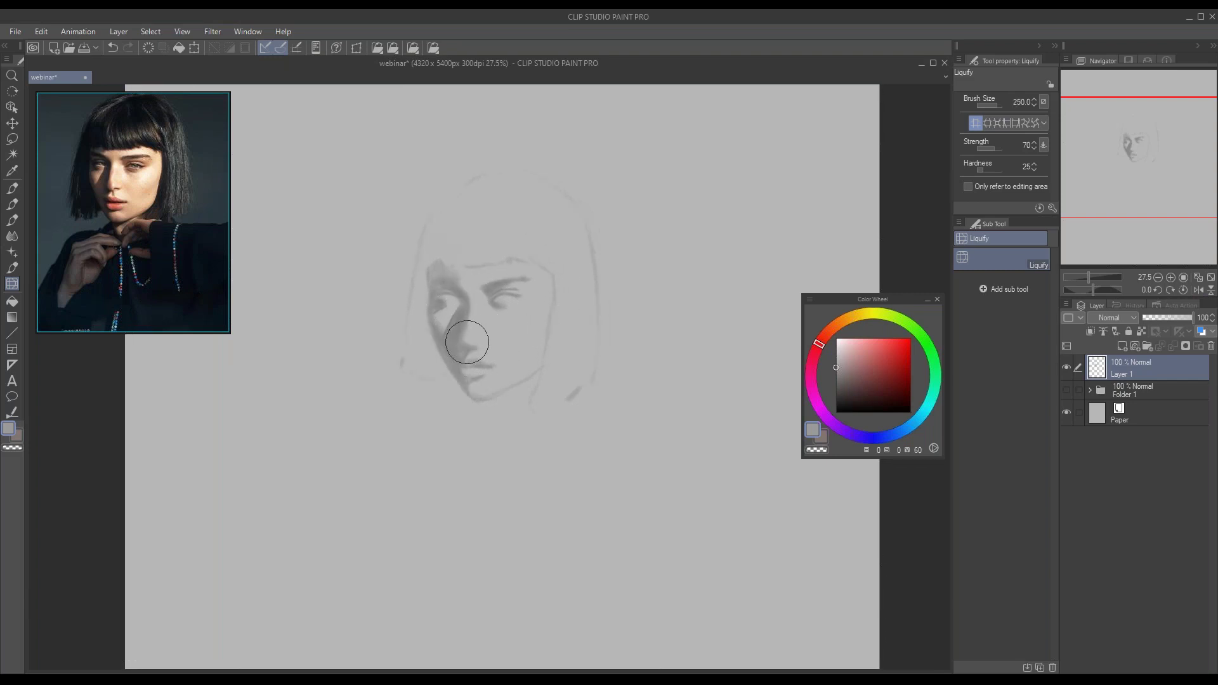
- Choose a darker grey with value 50 for the Paint Texture brush and reinforce the shaded edge of the brow and temple
key(b)
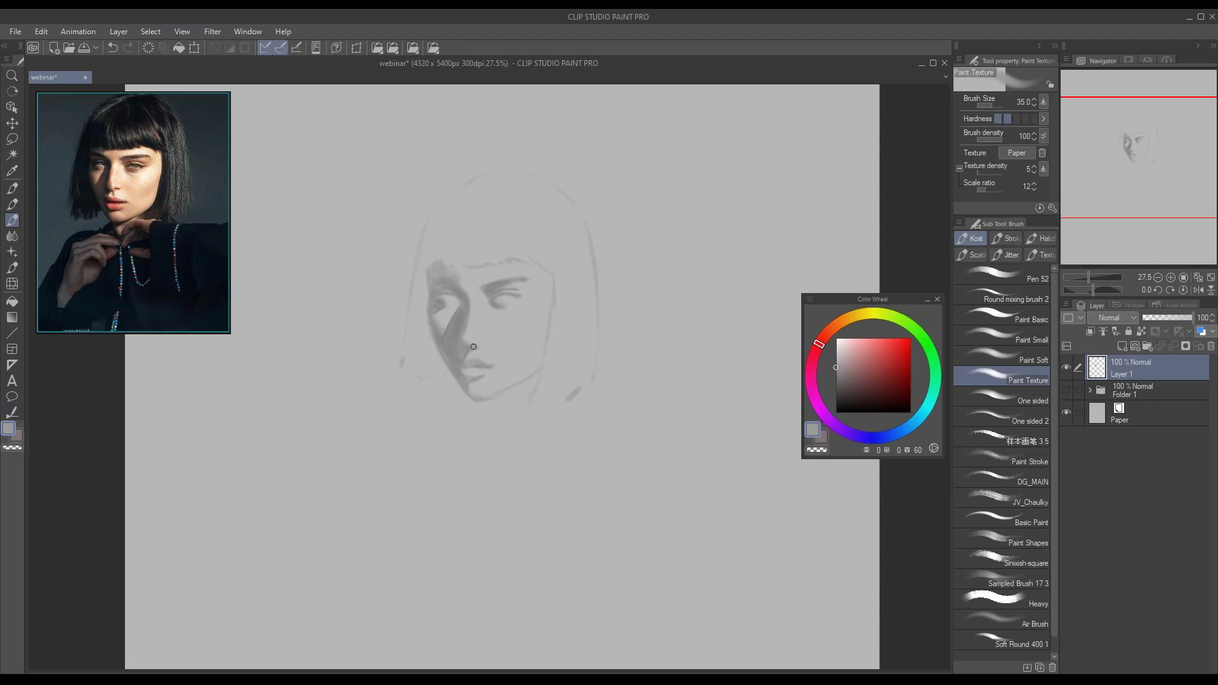
key(e)
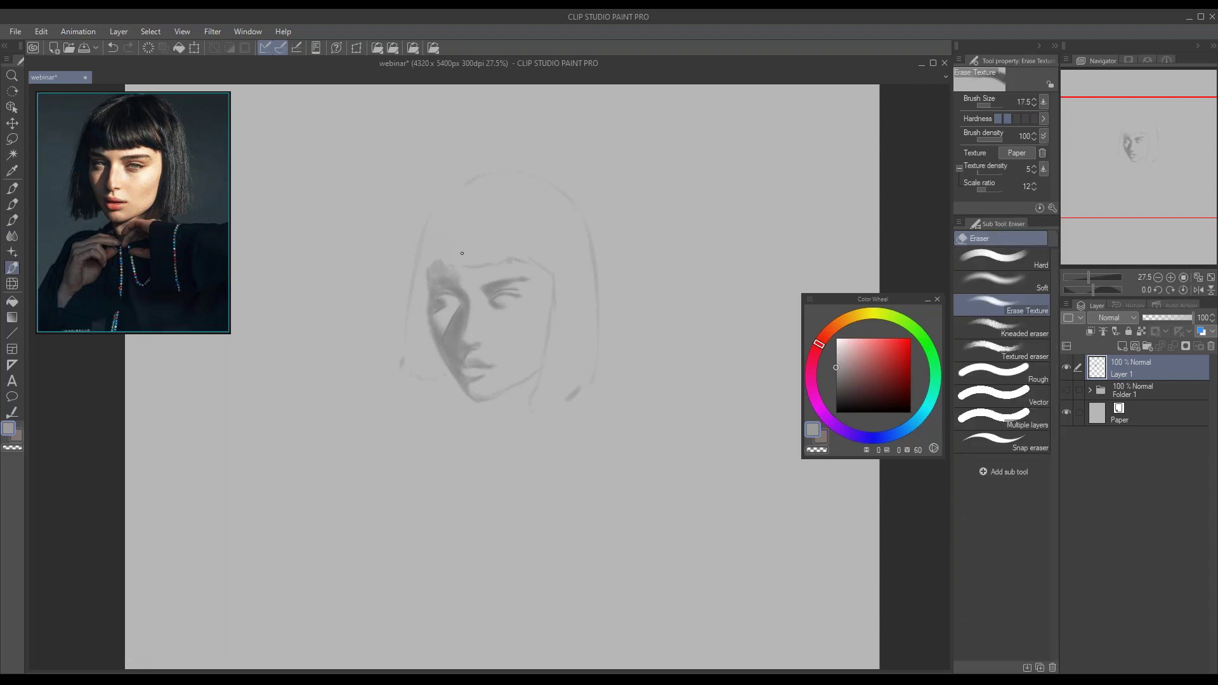
key(b)
click(838, 374)
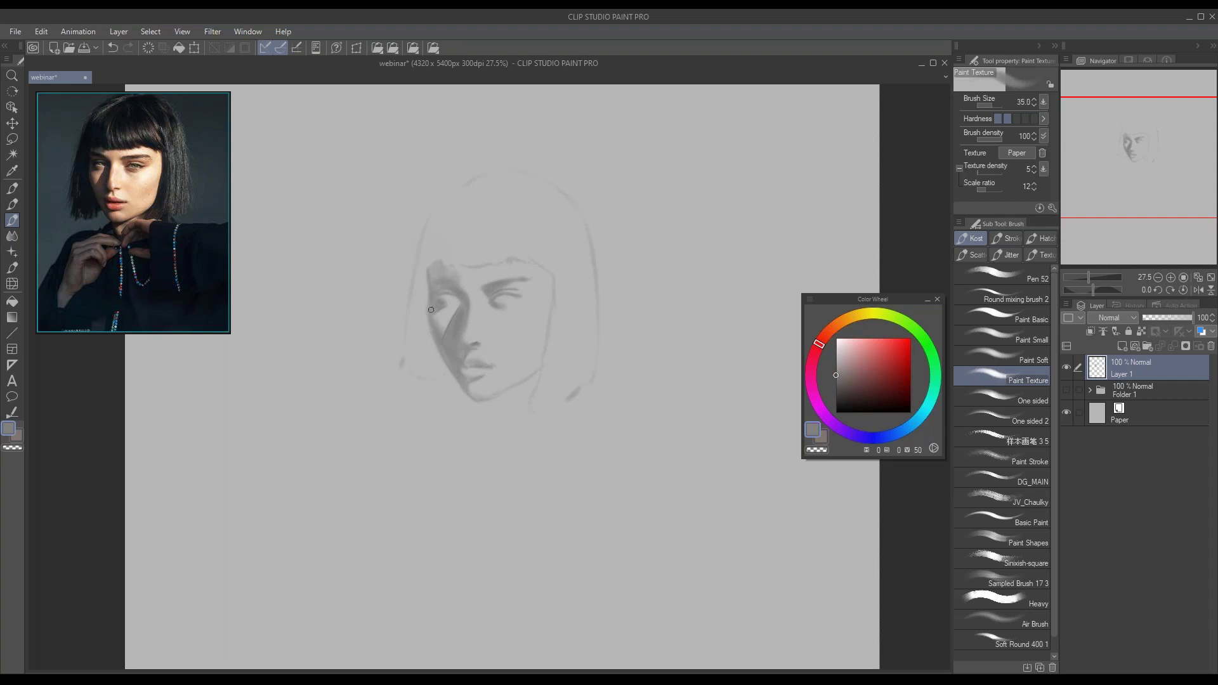
key(])
mouse_move(434, 278)
mouse_down()
mouse_move(449, 285)
mouse_move(434, 279)
mouse_up()
key(bracketright)
key(bracketleft)
key(bracketright)
- Darken the jawline on the lit side and block in the small neck shadow below the chin
drag(535, 373, 484, 420)
key(bracketright)
key(bracketright)
key(bracketright)
key(bracketright)
key(bracketright)
key(bracketleft)
click(118, 232)
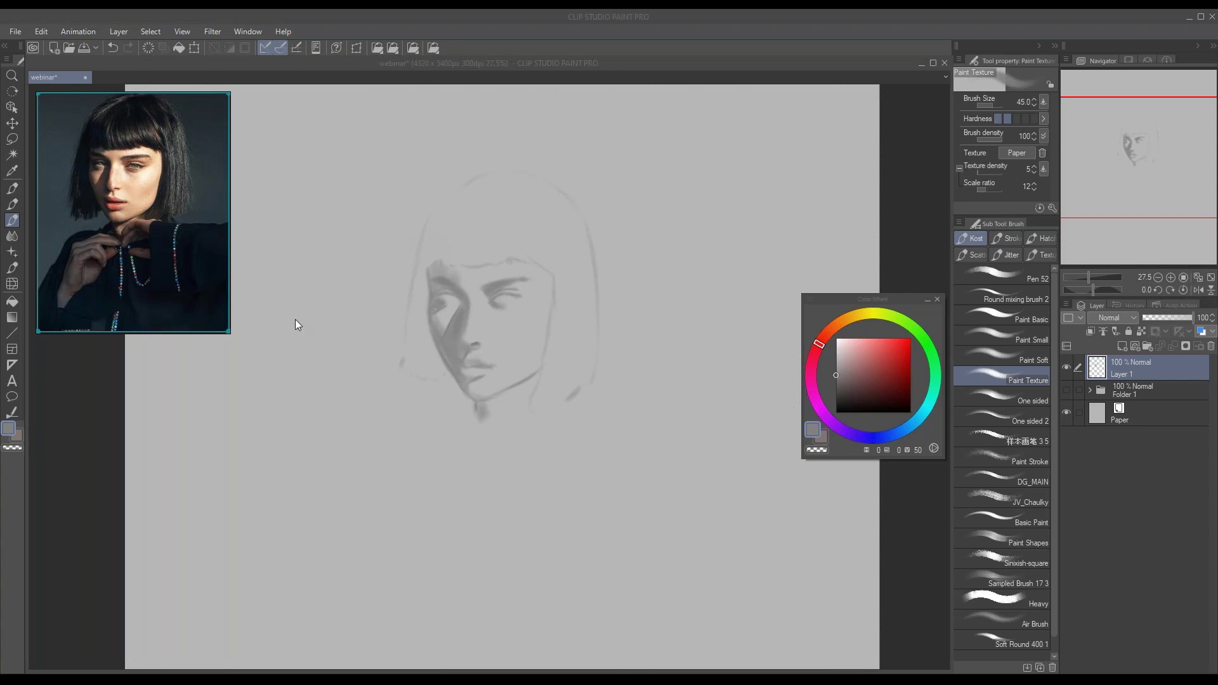
key(bracketleft)
key(bracketleft)
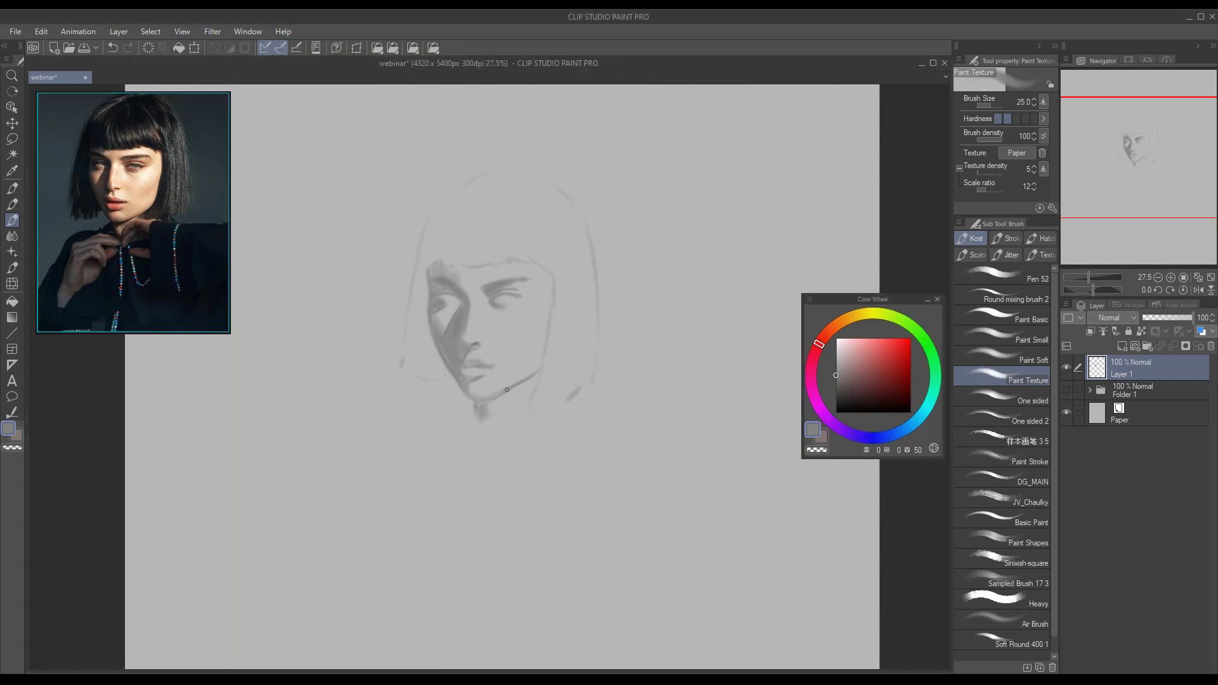
key(bracketright)
key(bracketright)
key(bracketright)
drag(477, 406, 485, 416)
- Redraw the bob's outline in darker grey along the shaded side, lower edge, crown and lit side, redoing the misplaced stroke
drag(418, 238, 394, 352)
key(ctrl+z)
drag(416, 241, 398, 347)
drag(412, 392, 455, 390)
mouse_move(419, 245)
mouse_down()
mouse_move(457, 201)
mouse_move(441, 193)
mouse_move(525, 170)
mouse_up()
drag(590, 273, 592, 383)
drag(592, 303, 595, 336)
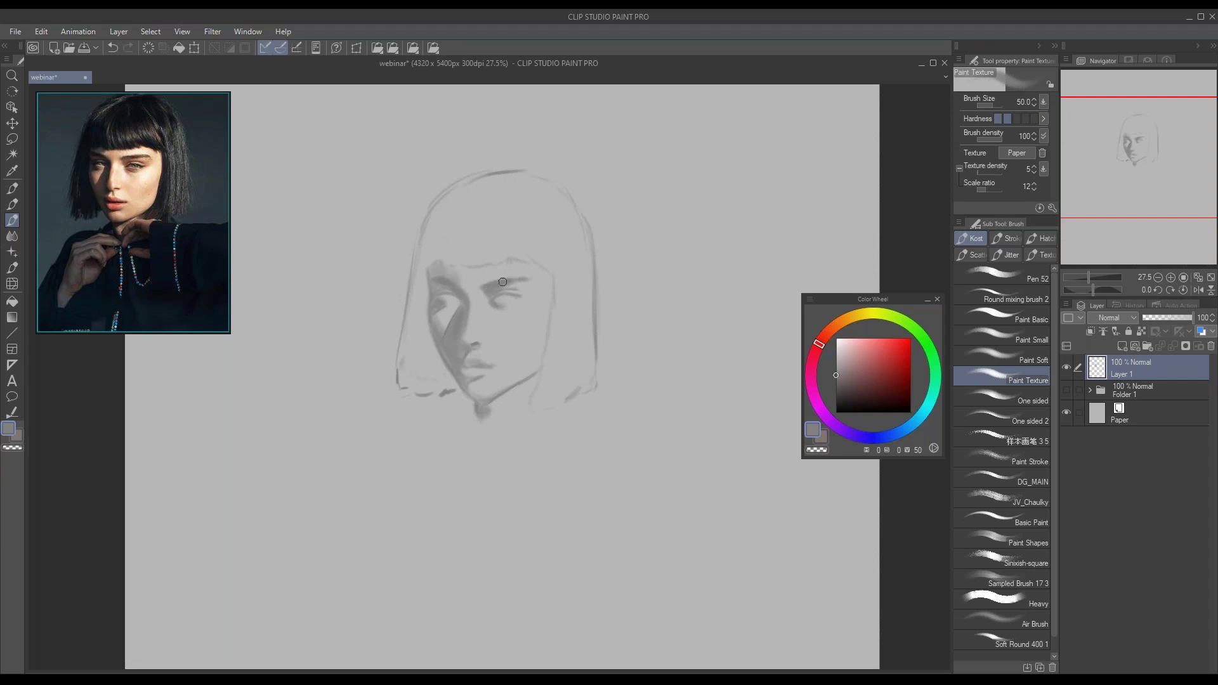
- Adjust the mouth and the lit-side brow area with Liquify, working up to size 450
key(])
key(])
key([)
key([)
key([)
key(j)
drag(489, 371, 496, 368)
drag(513, 279, 515, 281)
key(bracketright)
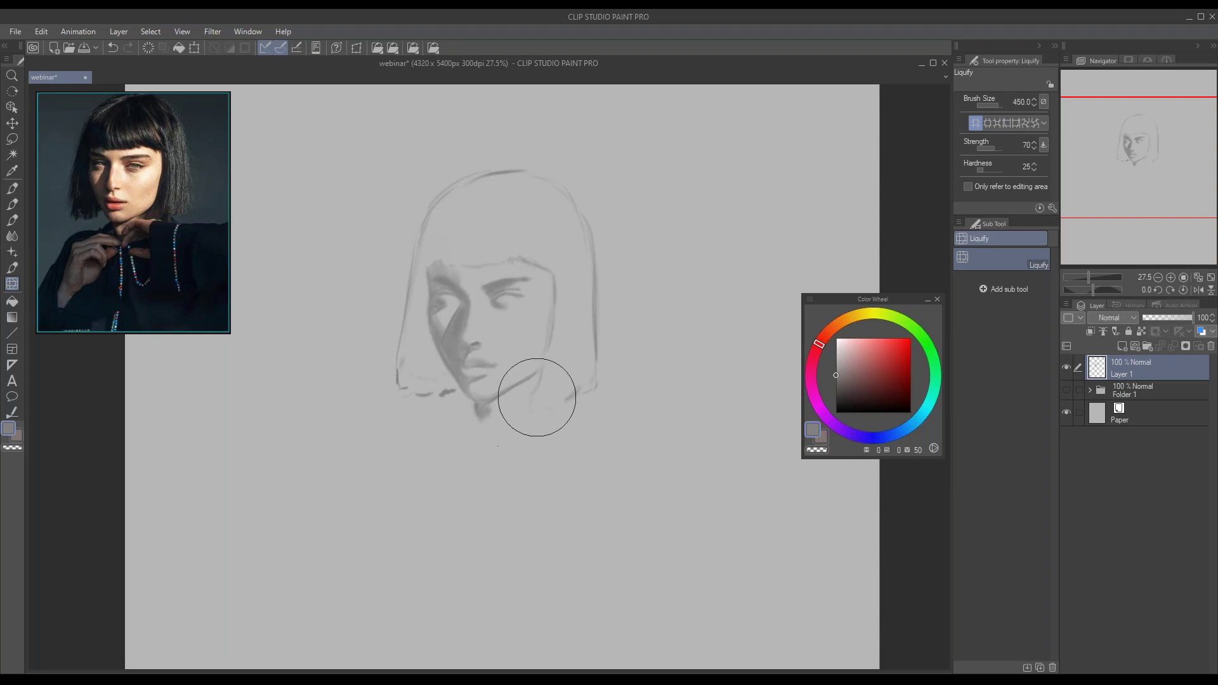
- Flip the canvas view and the portrait reference horizontally
key(h)
alt+shift+drag(143, 243, 339, 236)
click(426, 240)
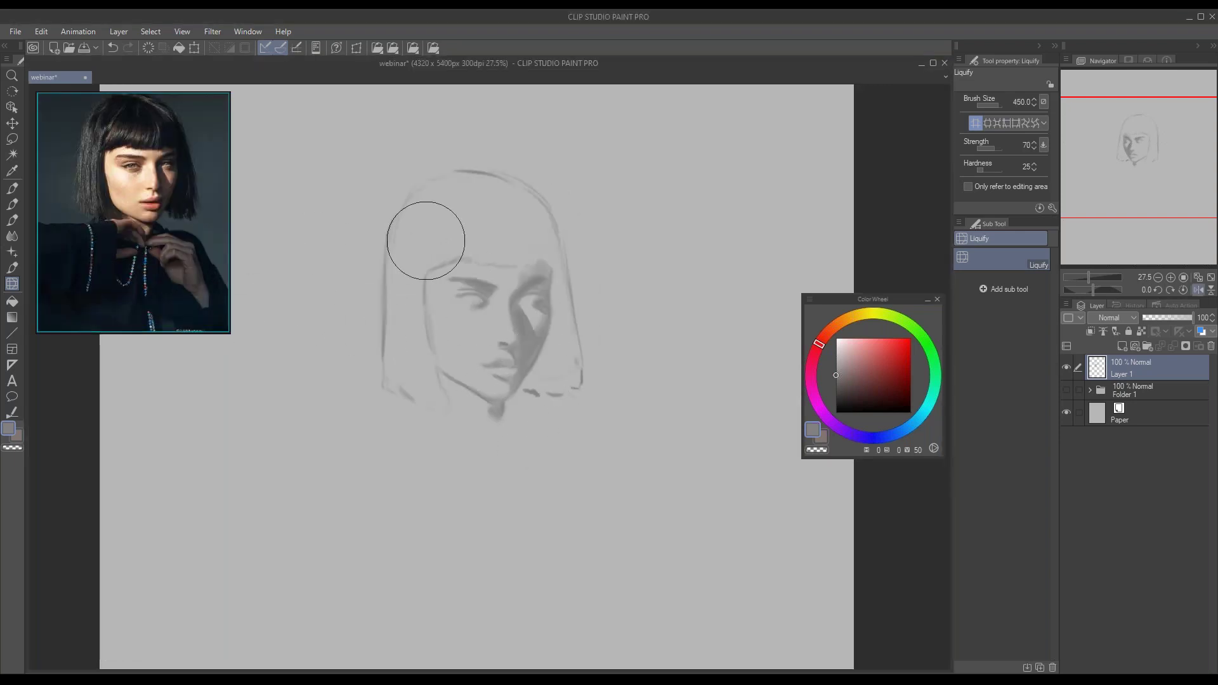
- Redraw the outer hair contour on the lit side slightly wider with the Paint Texture brush at size 25, redoing one stroke
key(b)
key(bracketleft)
drag(401, 198, 381, 263)
drag(384, 223, 376, 292)
key(ctrl+z)
drag(385, 235, 374, 329)
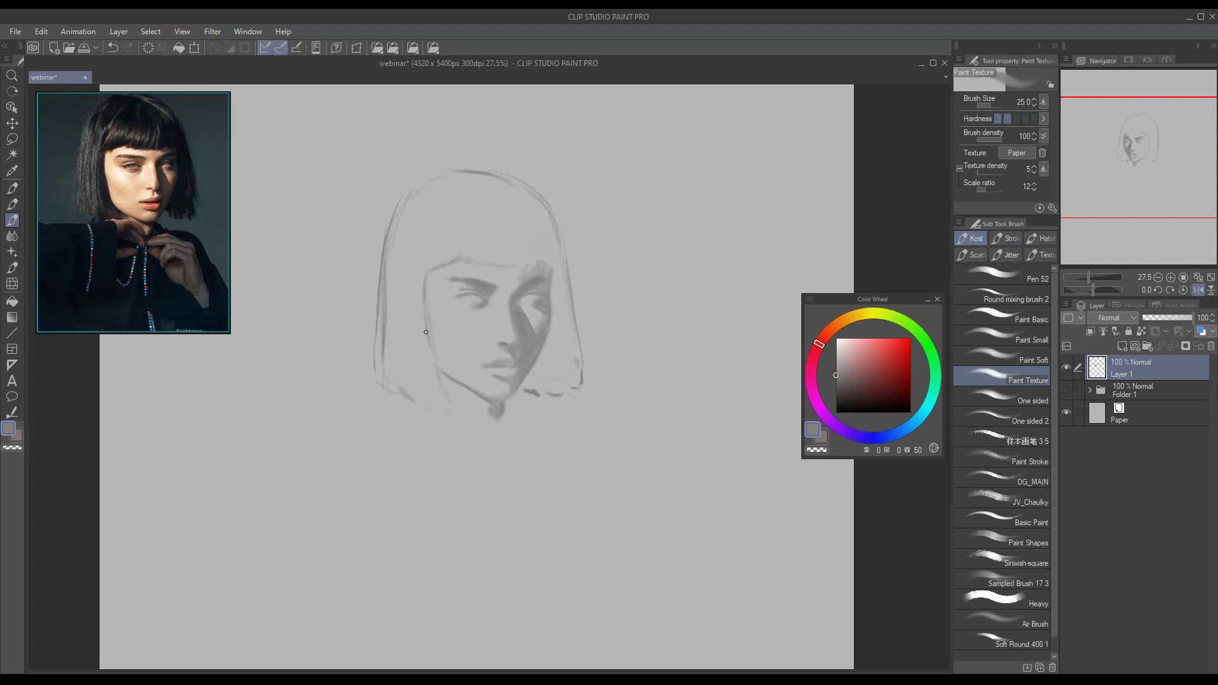
drag(541, 411, 544, 421)
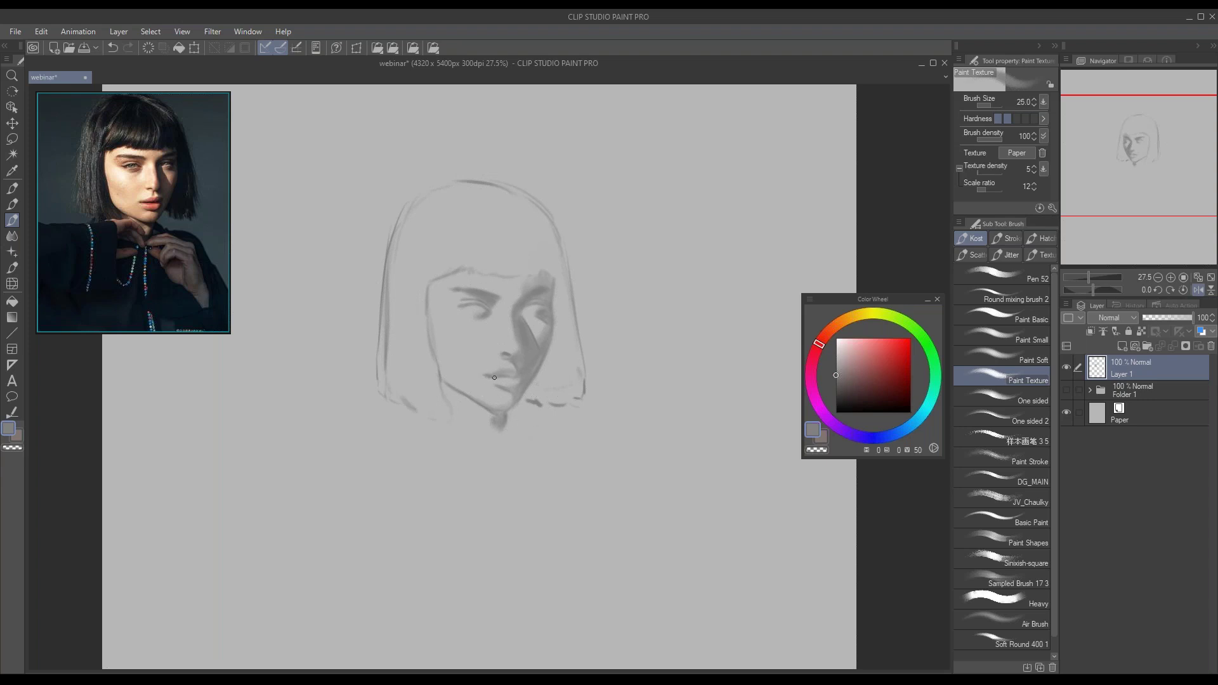
drag(494, 442, 495, 442)
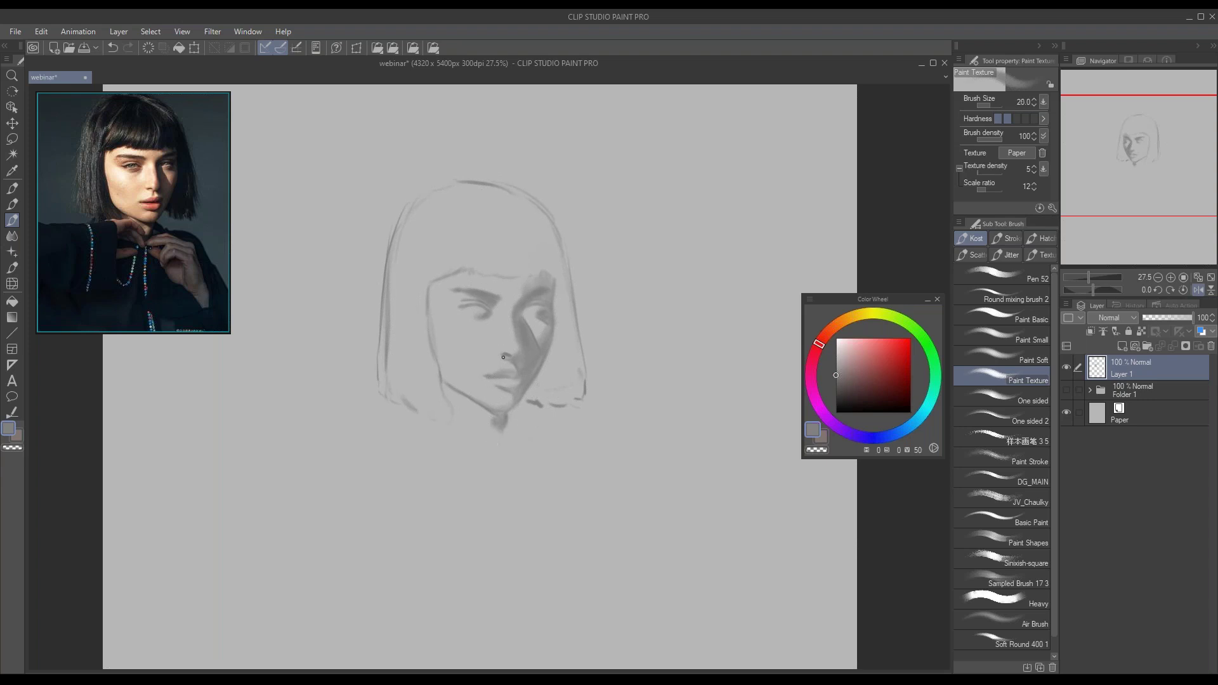
- Fill the hair beside the lit cheek with flat grey down to the tips of the bob
mouse_move(414, 245)
mouse_down()
mouse_move(400, 326)
mouse_move(395, 274)
mouse_move(390, 347)
mouse_move(408, 366)
mouse_move(411, 284)
mouse_move(434, 383)
mouse_move(411, 363)
mouse_move(401, 383)
mouse_move(387, 339)
mouse_move(382, 378)
mouse_move(417, 407)
mouse_move(415, 387)
mouse_move(449, 420)
mouse_up()
key(])
mouse_move(426, 367)
mouse_down()
mouse_move(428, 238)
mouse_move(394, 257)
mouse_move(385, 309)
mouse_up()
- Fill the crown and fringe with the same flat grey using varying brush sizes, reducing the brush to 12.5
key(])
key(])
key(])
mouse_move(413, 222)
mouse_down()
mouse_move(446, 206)
mouse_move(485, 195)
mouse_move(457, 209)
mouse_move(418, 266)
mouse_move(474, 239)
mouse_move(484, 216)
mouse_move(503, 222)
mouse_move(470, 193)
mouse_move(541, 241)
mouse_move(462, 267)
mouse_move(546, 258)
mouse_up()
key(bracketright)
key(bracketleft)
key(bracketleft)
key(bracketleft)
key(bracketleft)
key(bracketleft)
key(bracketleft)
key(bracketleft)
key(bracketleft)
key(bracketleft)
key(bracketright)
key(bracketright)
key(bracketright)
key(bracketright)
key(bracketright)
key(bracketleft)
key(bracketleft)
key(bracketleft)
key(bracketleft)
key(bracketleft)
key(bracketleft)
key(bracketleft)
key(bracketleft)
key(bracketleft)
key(bracketleft)
key(bracketleft)
key(bracketleft)
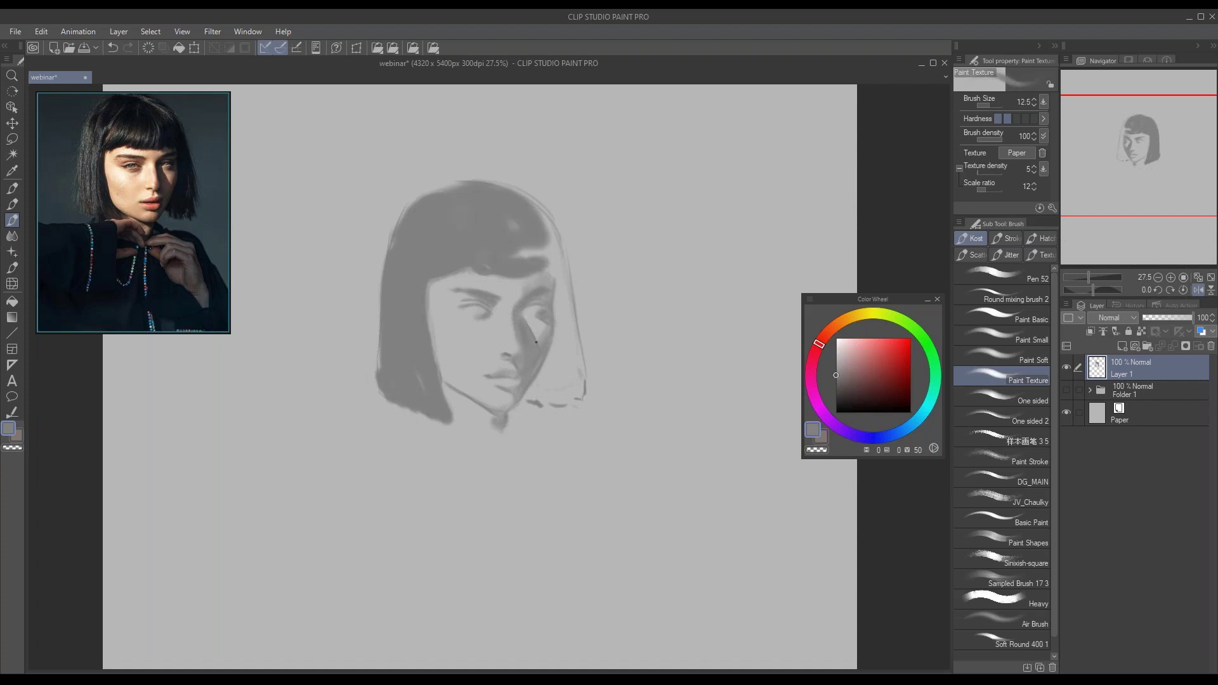
- Fill the shaded-side hair with flat grey from the fringe's end down to jaw level
mouse_move(518, 264)
mouse_down()
mouse_move(506, 215)
mouse_move(551, 237)
mouse_move(544, 248)
mouse_move(563, 288)
mouse_move(546, 265)
mouse_move(561, 277)
mouse_move(564, 253)
mouse_move(556, 314)
mouse_move(559, 260)
mouse_move(572, 333)
mouse_move(558, 289)
mouse_move(559, 339)
mouse_move(557, 307)
mouse_move(548, 361)
mouse_move(553, 351)
mouse_move(527, 395)
mouse_move(549, 399)
mouse_move(558, 362)
mouse_move(571, 385)
mouse_move(572, 312)
mouse_move(567, 394)
mouse_up()
key(bracketright)
key(bracketright)
key(bracketright)
key(bracketright)
key(bracketright)
key(bracketleft)
key(bracketleft)
key(bracketleft)
key(bracketright)
key(bracketright)
key(bracketright)
key(bracketleft)
drag(567, 272, 574, 337)
- Even out the grey mass of the lit-side hair and undo the extra stroke on the crown
key(bracketright)
mouse_move(385, 283)
mouse_down()
mouse_move(384, 381)
mouse_move(427, 400)
mouse_up()
key(bracketleft)
key(bracketleft)
key(bracketleft)
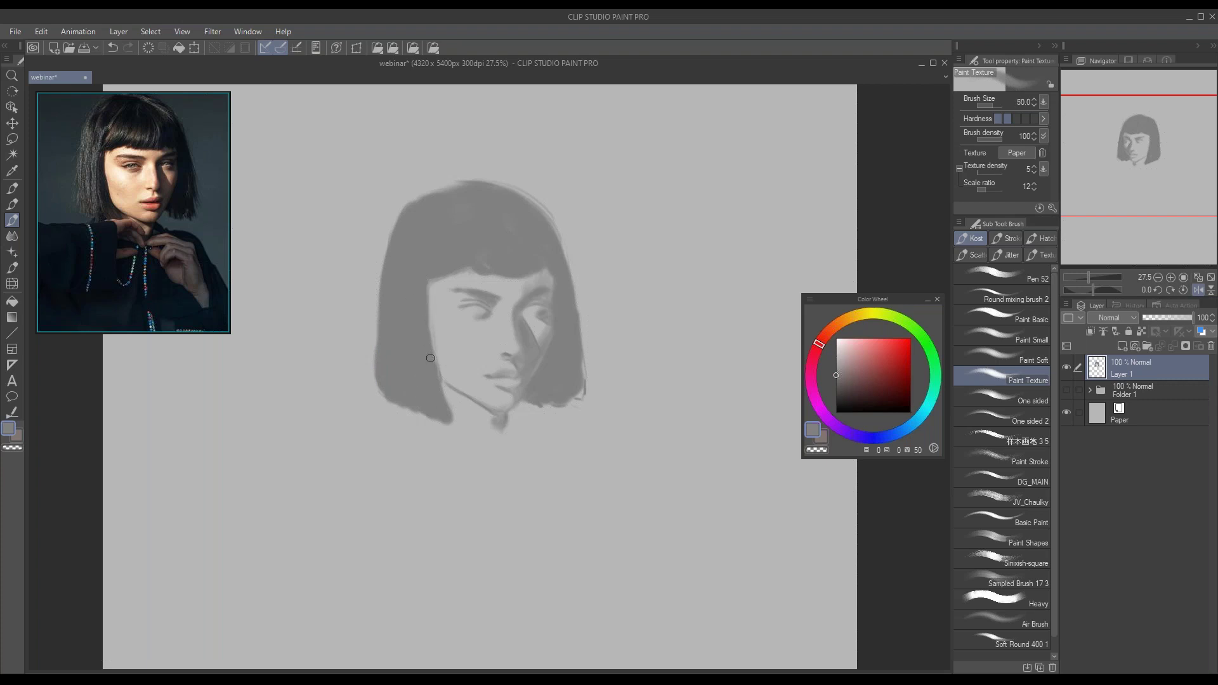
key(bracketright)
key(bracketright)
key(bracketright)
drag(433, 194, 477, 189)
key(ctrl+z)
drag(496, 438, 500, 446)
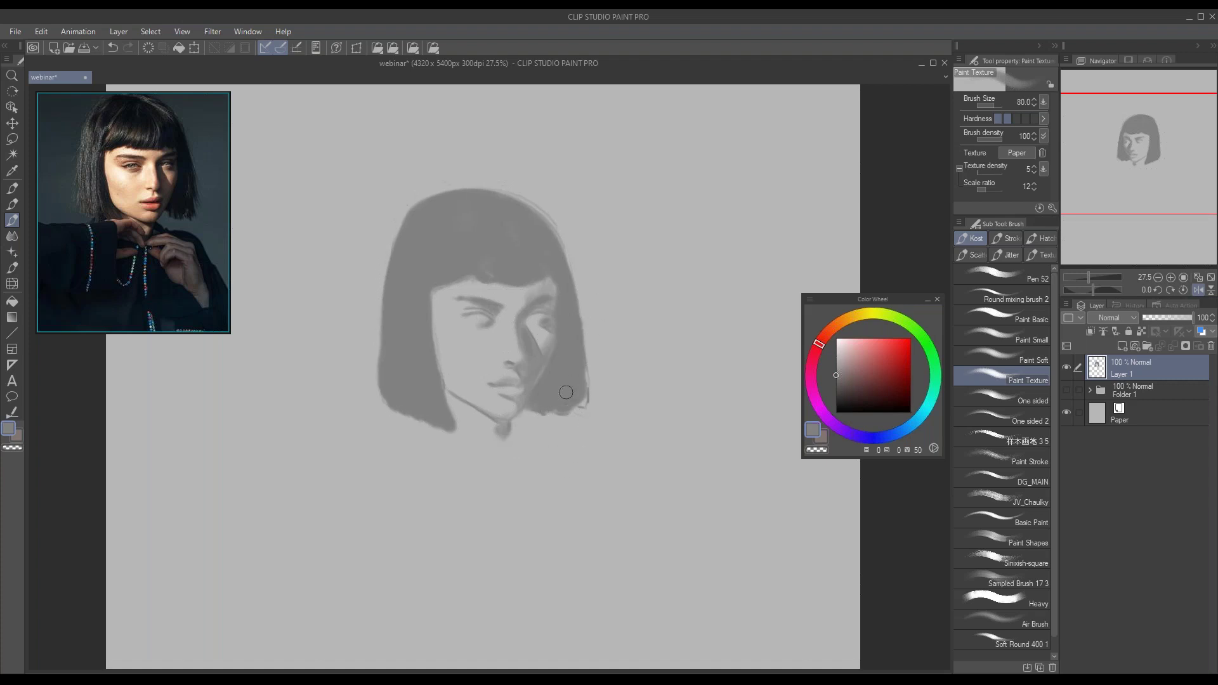
- Flip the canvas view and the reference photo back to their original orientation
key(h)
click(119, 208)
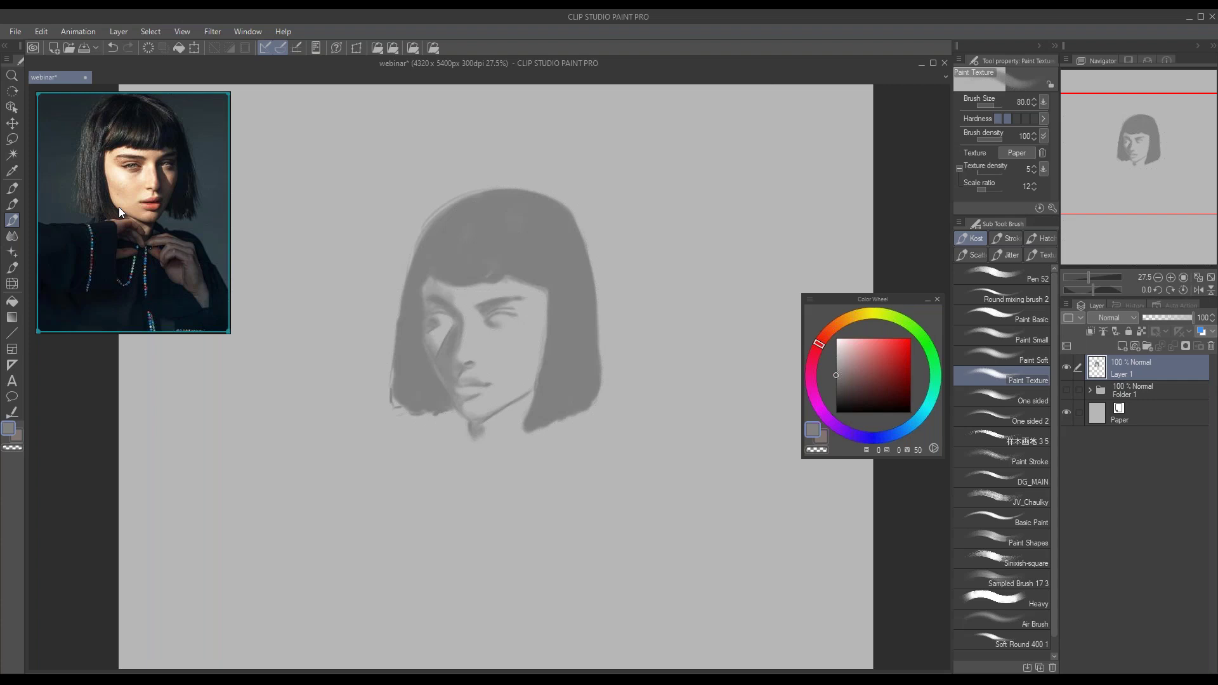
key(alt+shift+h)
drag(512, 424, 508, 424)
- Adjust the hair and the lit side of the face with Liquify at size 600
key(j)
key(])
key(])
key([)
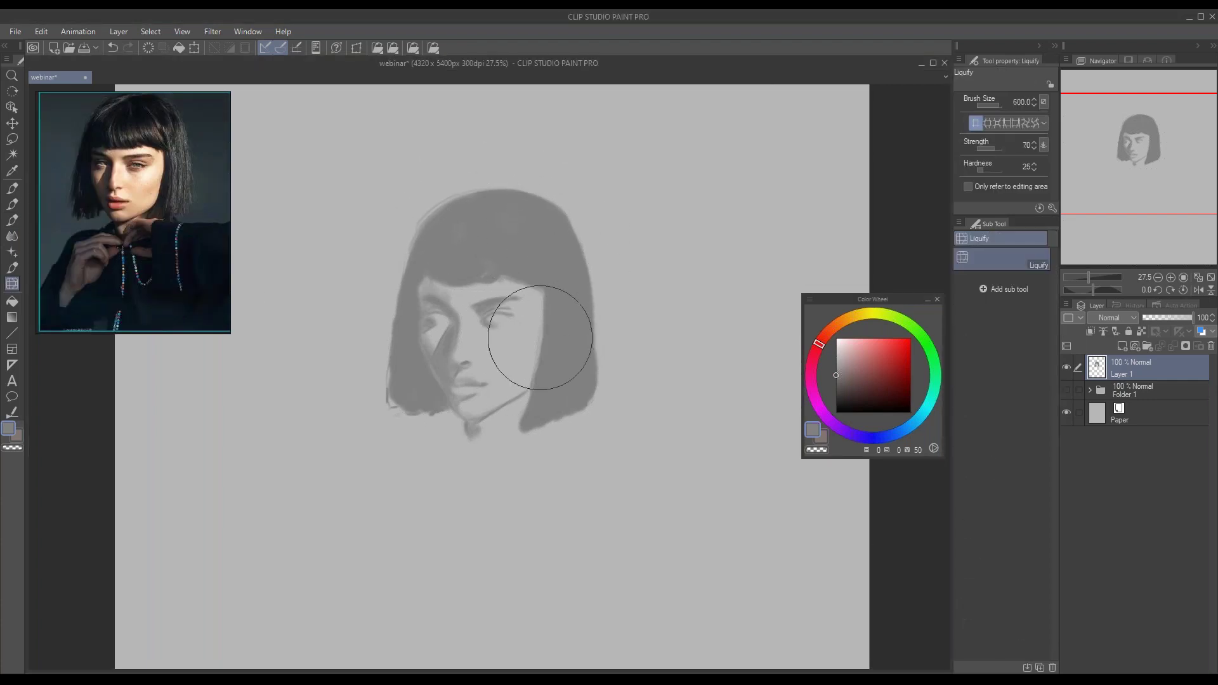
- Sample the face shadow's grey and touch up the shading around the mouth and chin with the brush at size 50
key(b)
drag(451, 414, 443, 409)
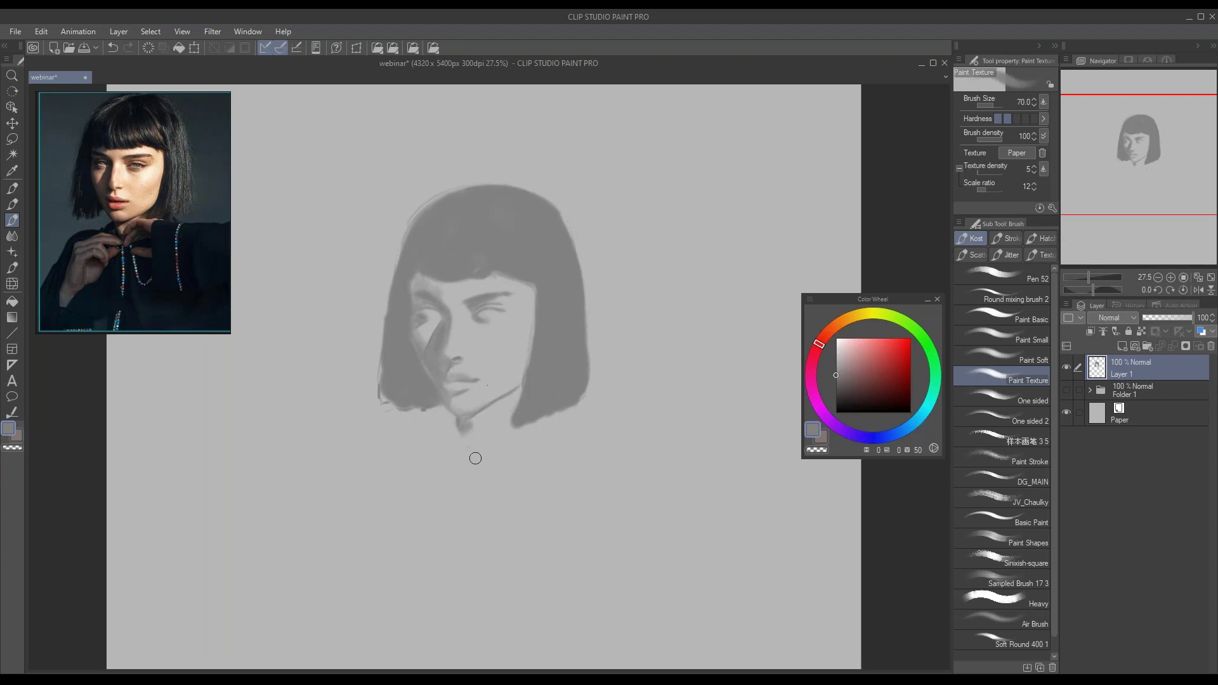
alt+click(432, 366)
key(bracketleft)
key(bracketleft)
key(bracketleft)
drag(466, 396, 473, 395)
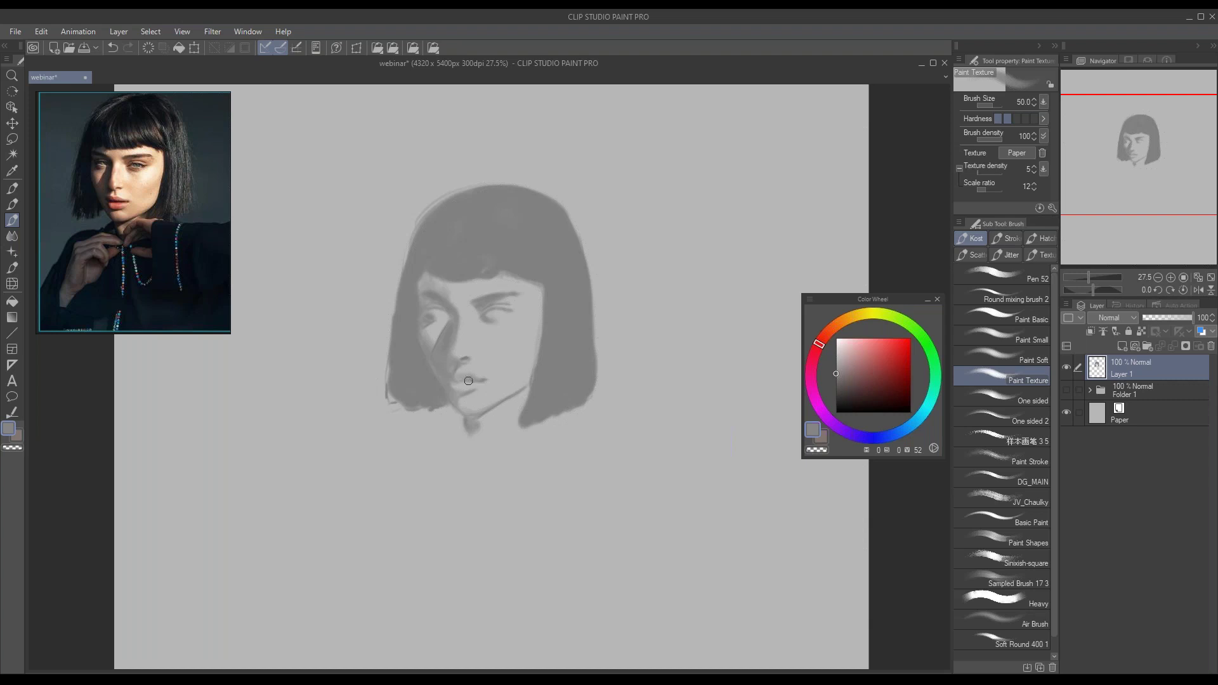
drag(460, 393, 463, 390)
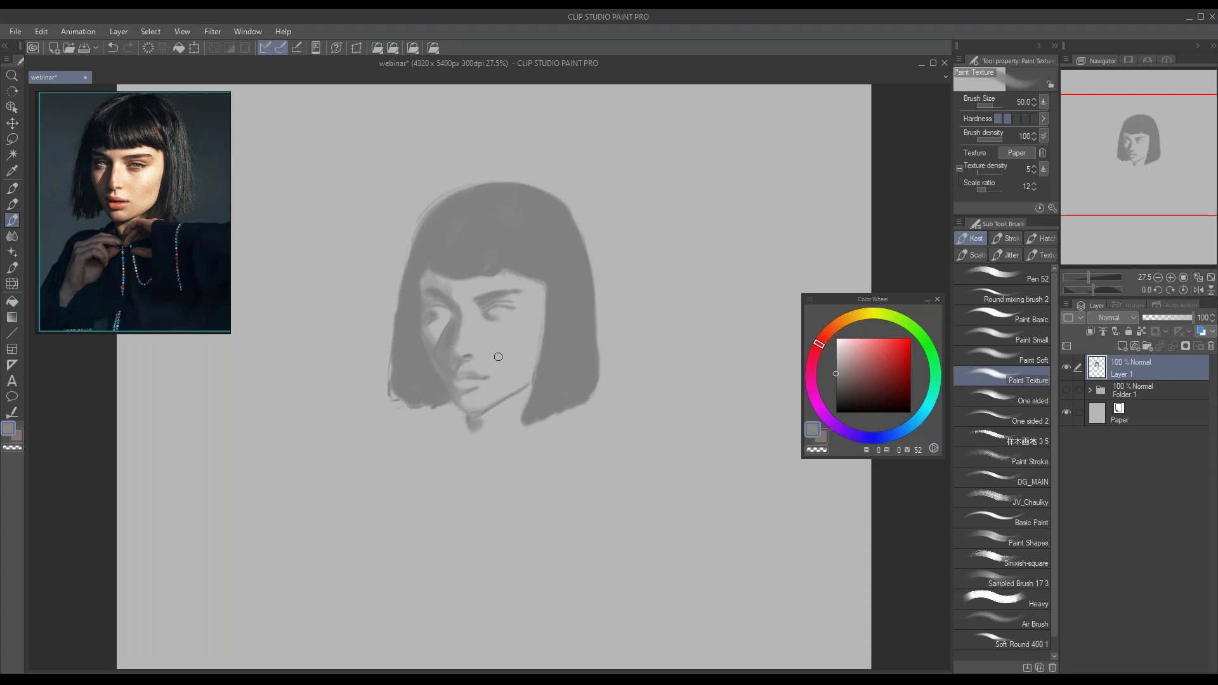
- Sample the greys of the lit cheek and the hair to compare their values
alt+click(522, 341)
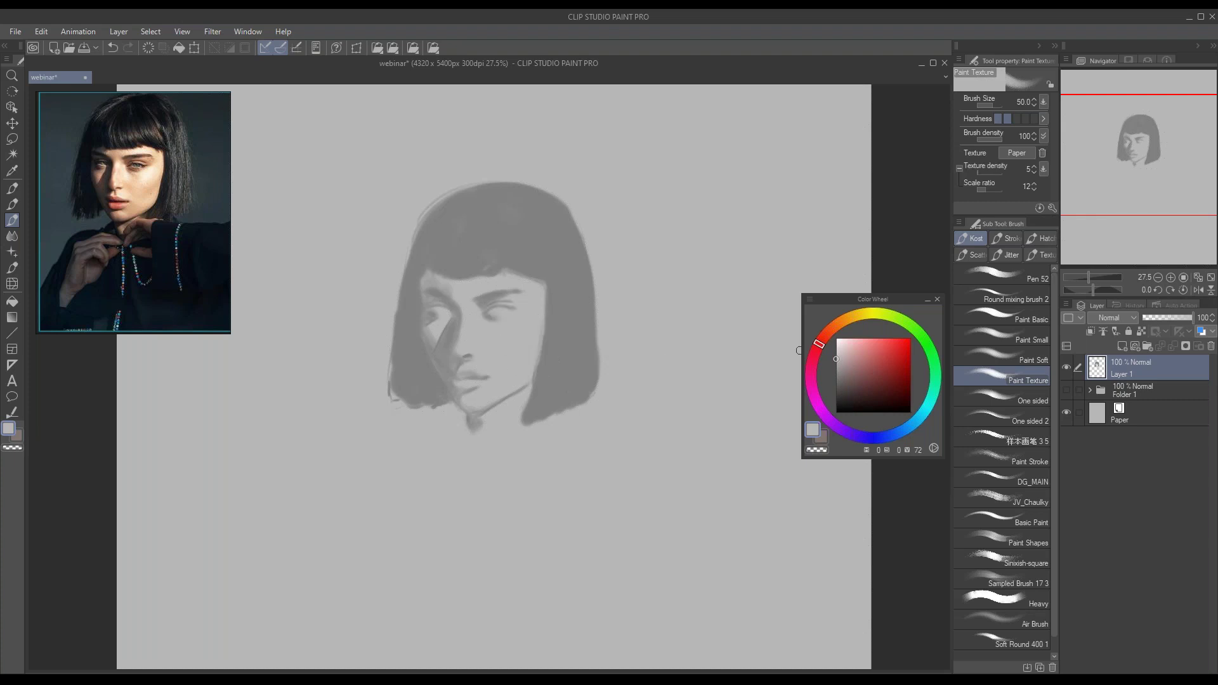
alt+click(493, 344)
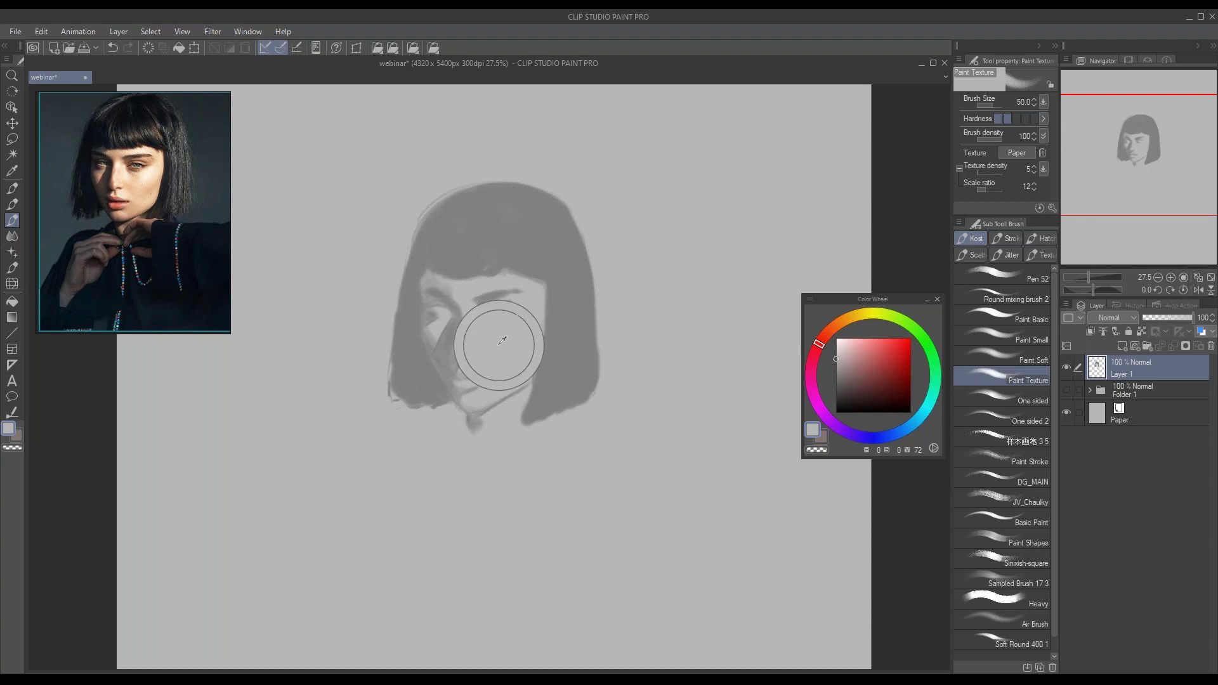
alt+click(545, 368)
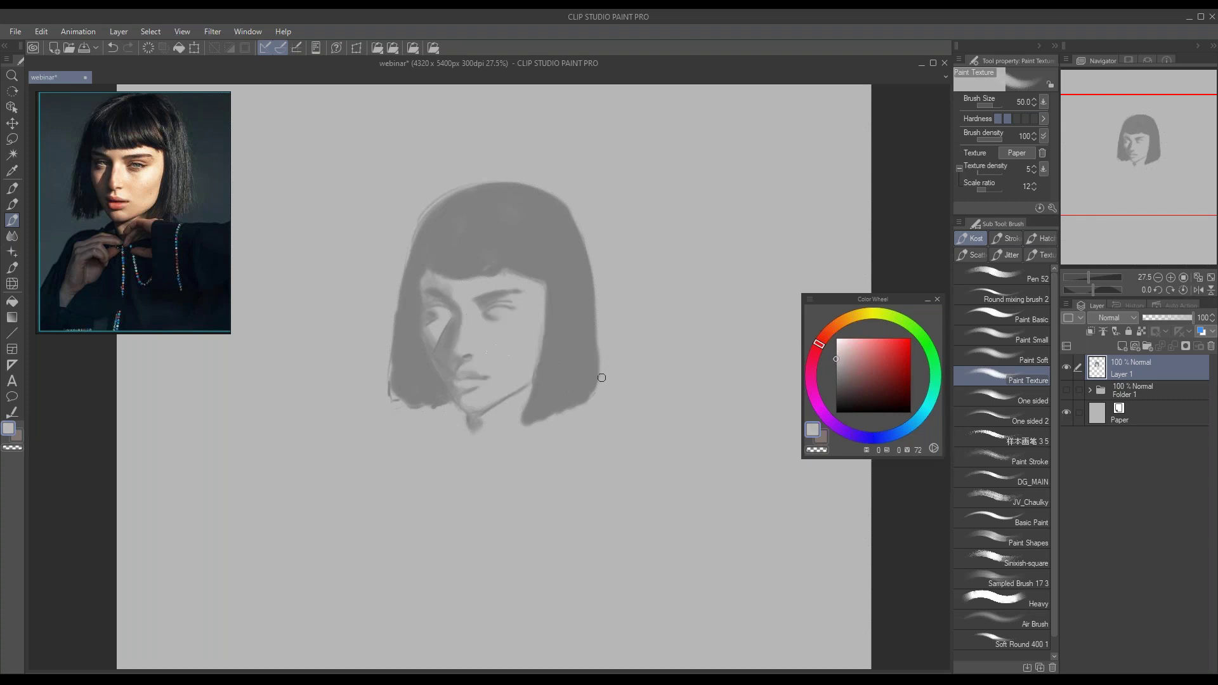
alt+click(561, 330)
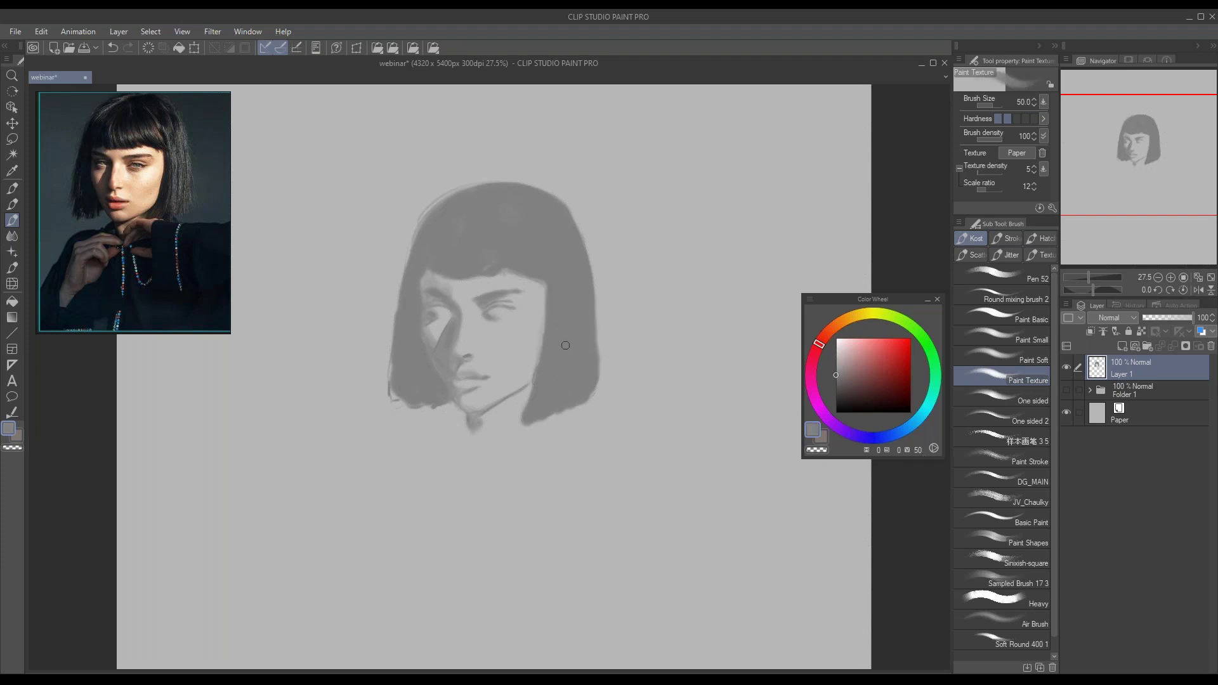
- Sample the hair grey at the fringe and paint the fringe's lower edge over the shaded forehead
alt+click(437, 271)
mouse_move(423, 275)
mouse_down()
mouse_move(438, 267)
mouse_move(452, 281)
mouse_up()
key(bracketright)
key(bracketright)
key(bracketright)
drag(472, 401, 477, 404)
- Choose a near-black with value 10 and draw the upper lash line of the lit-side eye at size 17.5
drag(843, 401, 835, 405)
key(bracketleft)
key(bracketleft)
key(bracketleft)
key(bracketleft)
key(bracketleft)
key(bracketleft)
key(bracketleft)
drag(488, 313, 501, 309)
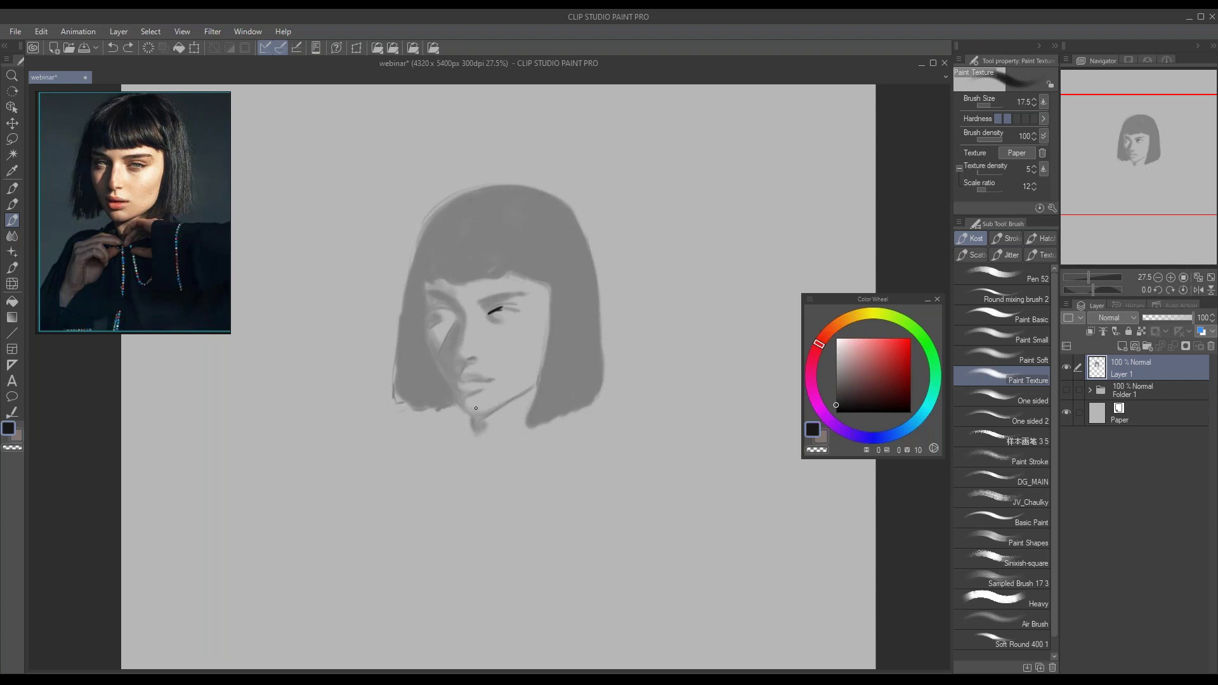
- Undo the dark lash line on the lit-side eye and resample the hair grey at the fringe
key(ctrl+z)
drag(482, 381, 483, 394)
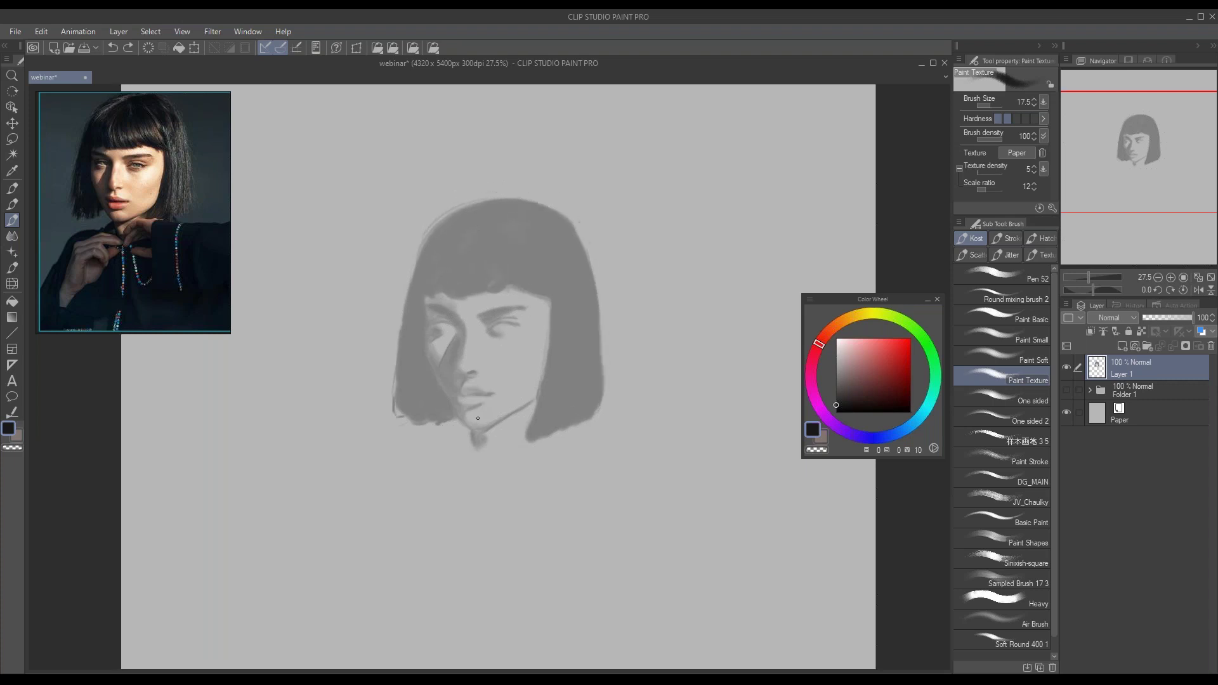
alt+click(431, 277)
drag(435, 281, 424, 279)
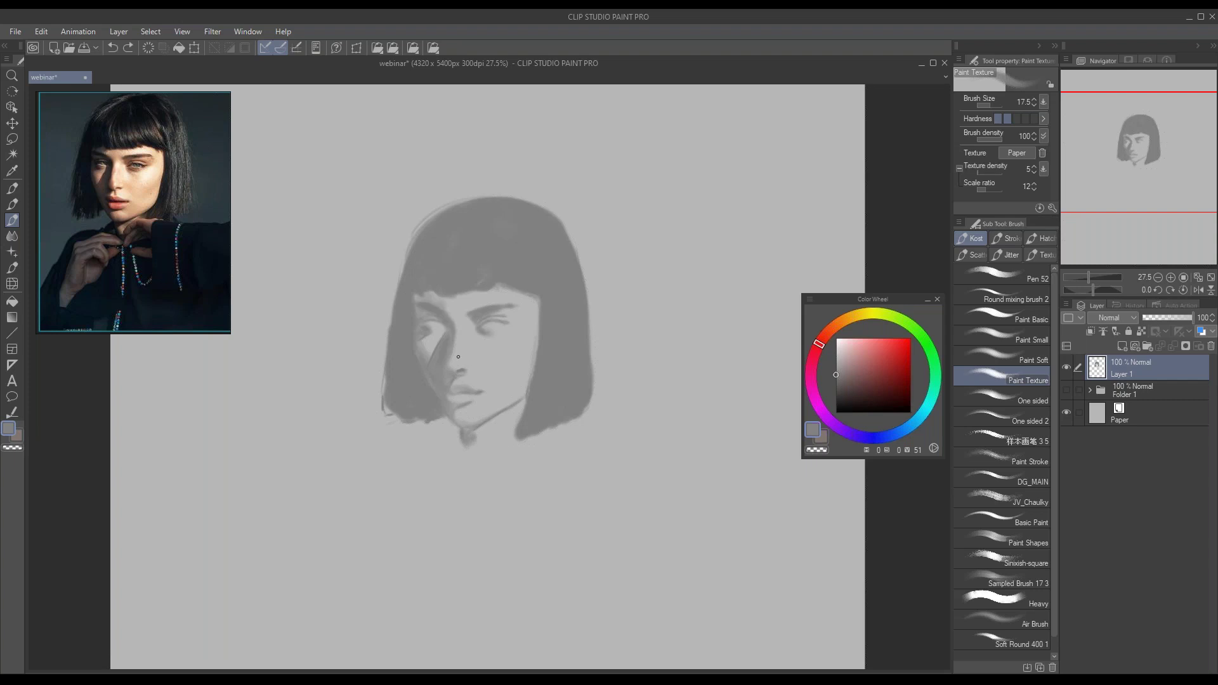
- Sample the face shadow's grey and touch up the shading beside the nose and mouth with the brush at size 25
alt+click(450, 390)
click(445, 389)
key(])
key(])
key(])
drag(456, 374, 449, 383)
key(e)
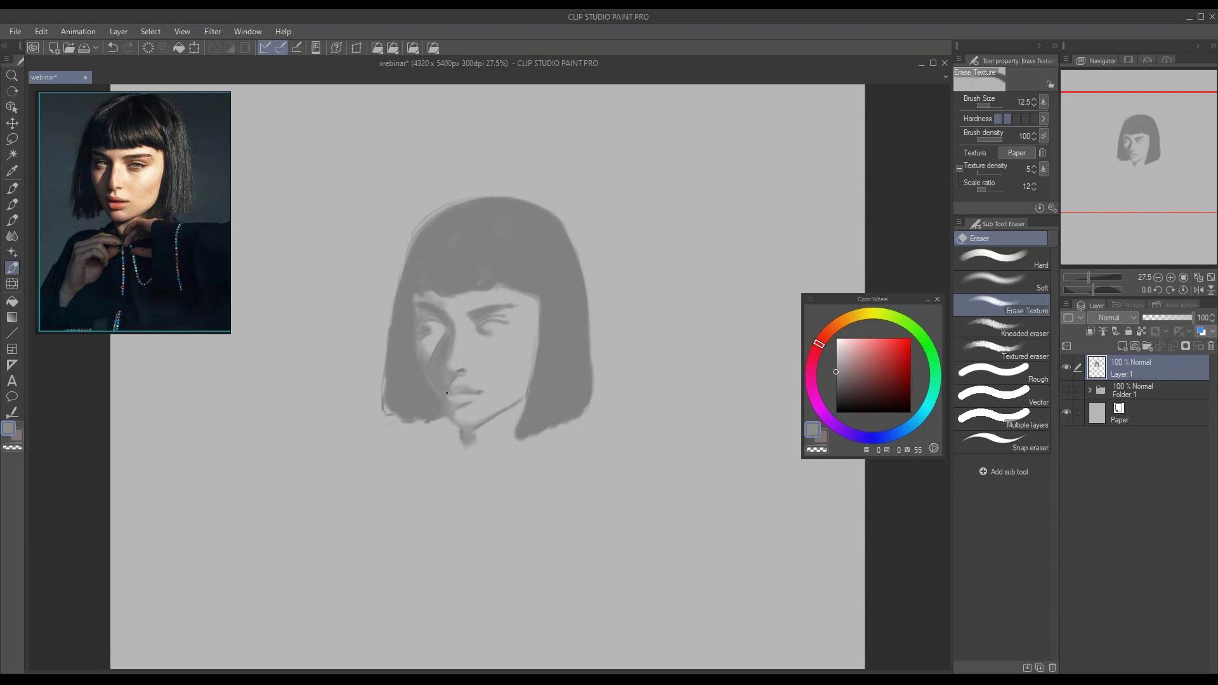
key(b)
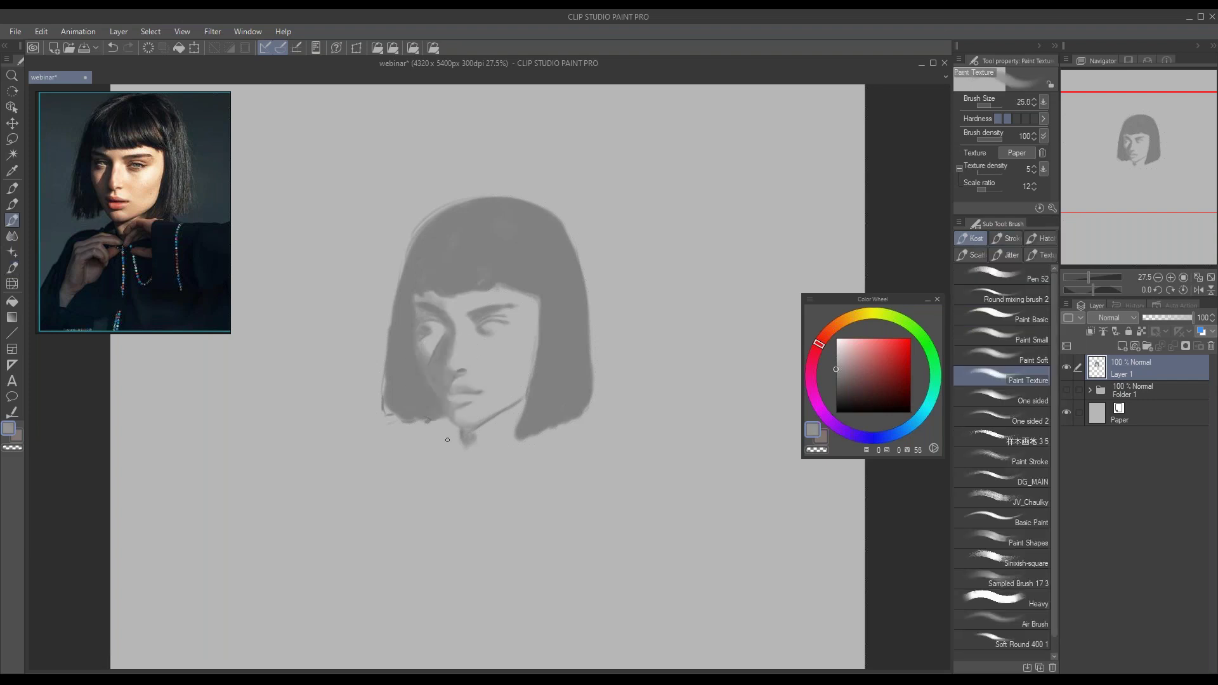
mouse_move(468, 398)
mouse_down()
mouse_move(459, 381)
mouse_move(506, 397)
mouse_up()
- Add a new layer between Layer 1 and Folder 1, pick the paper's light grey with value 72, and hide the Paper layer
scroll(468, 371, up, 1)
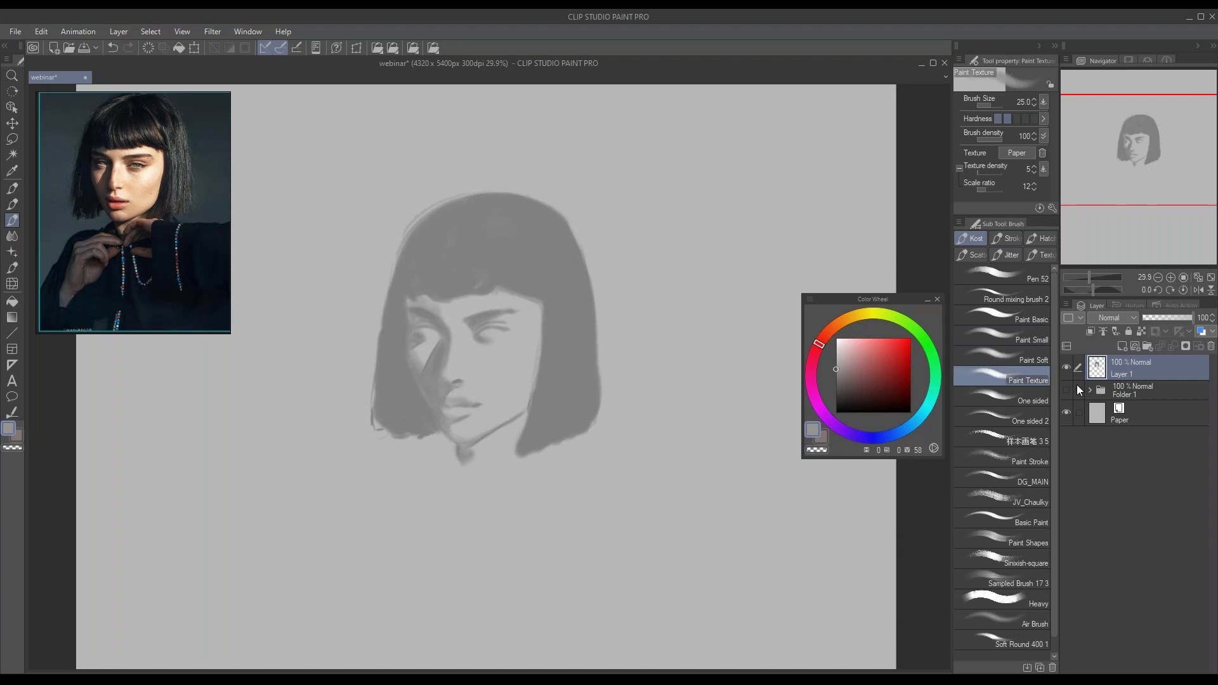
click(1067, 413)
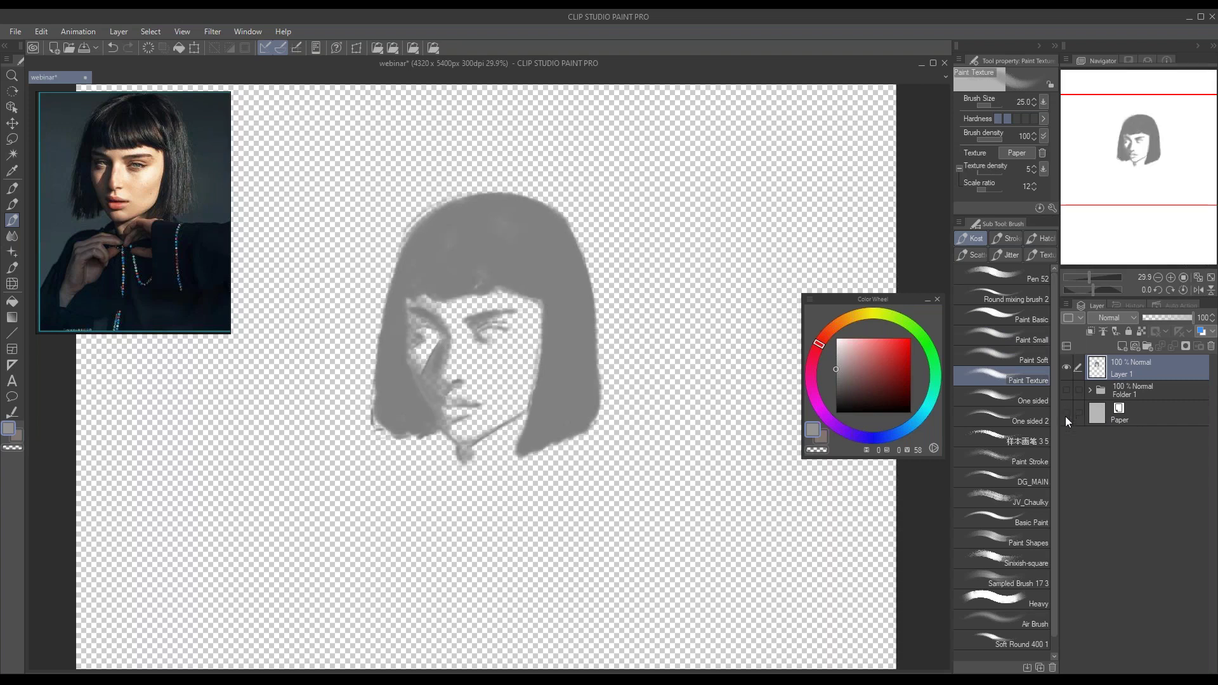
click(1102, 387)
key(ctrl+shift+n)
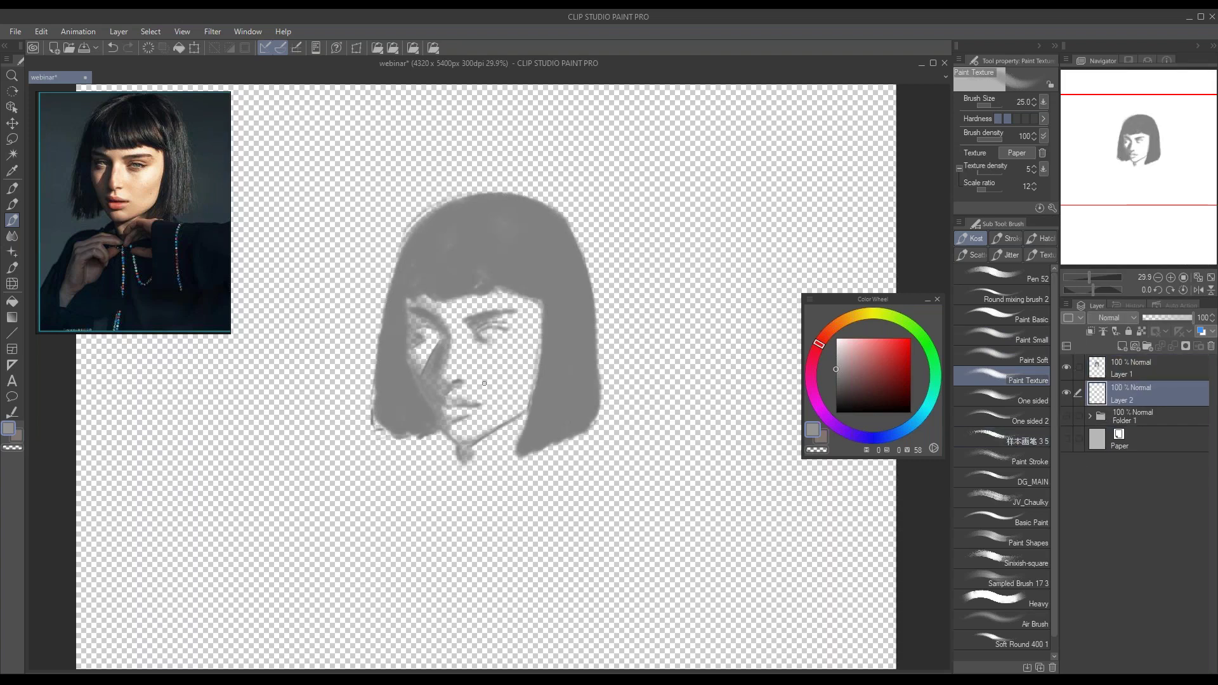
click(1066, 438)
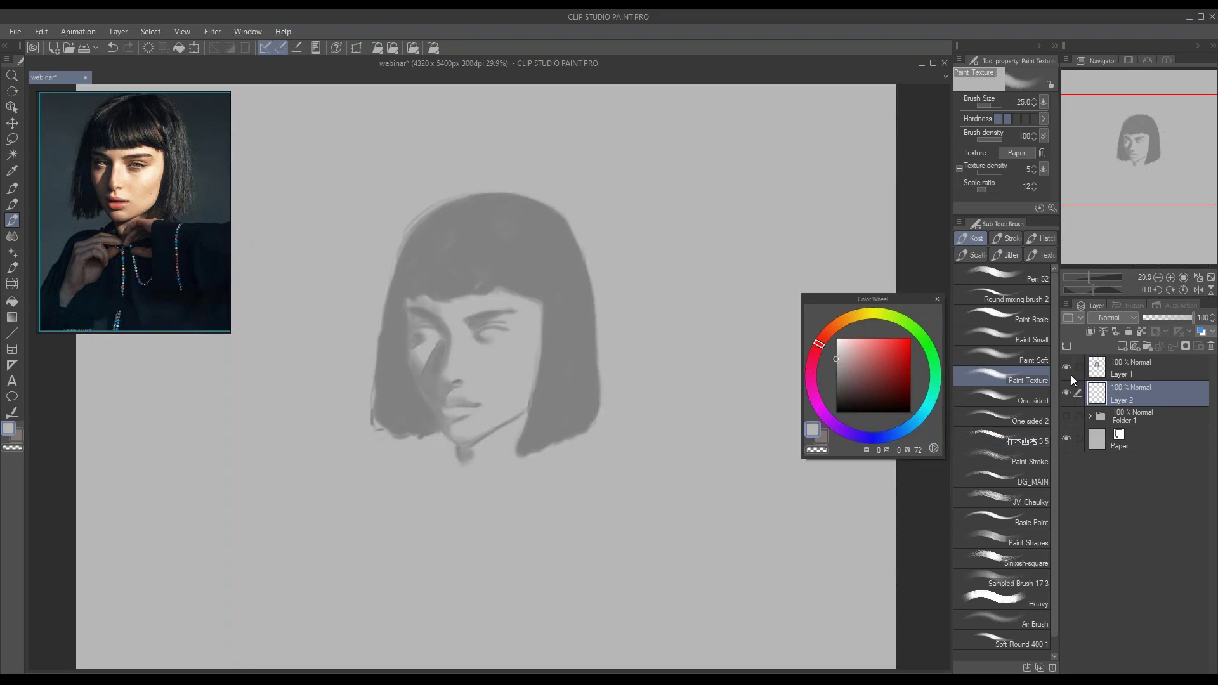
click(1066, 438)
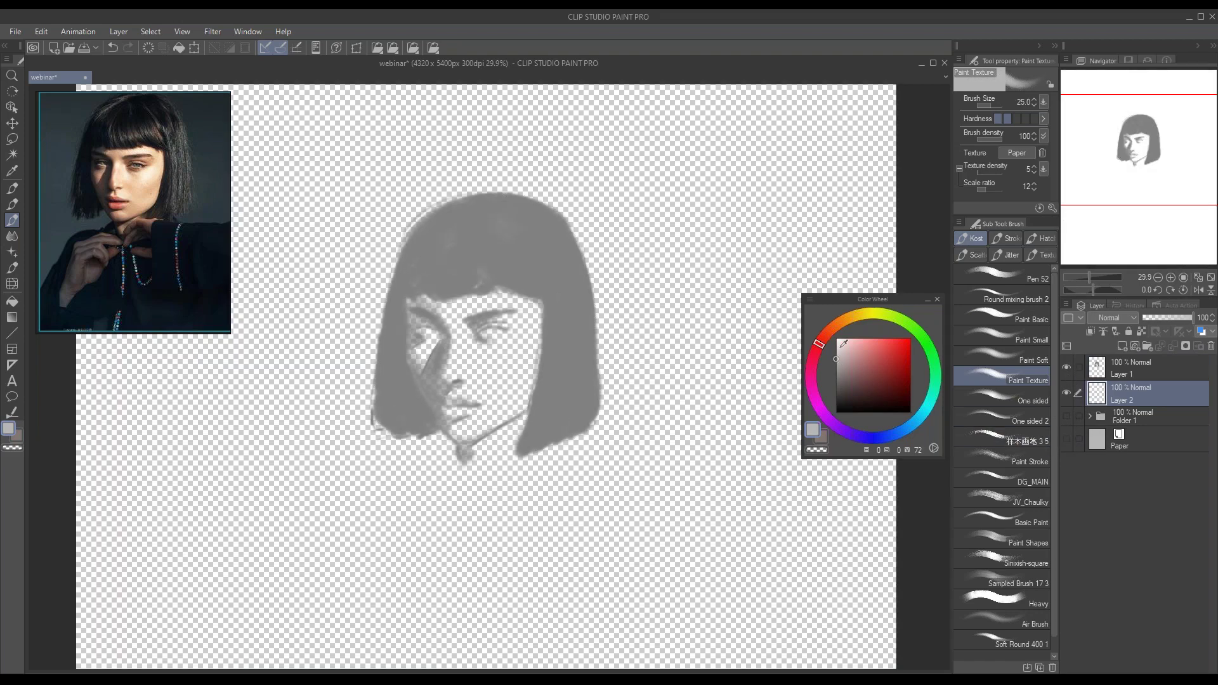
- Fill the lit face and neck on Layer 2 with the light grey, using the Paint Small brush at size 250
click(1009, 340)
key(bracketleft)
key(bracketleft)
key(bracketleft)
mouse_move(457, 297)
mouse_down()
mouse_move(442, 339)
mouse_move(497, 316)
mouse_move(511, 326)
mouse_move(510, 391)
mouse_move(463, 391)
mouse_move(481, 438)
mouse_move(528, 418)
mouse_up()
key(bracketleft)
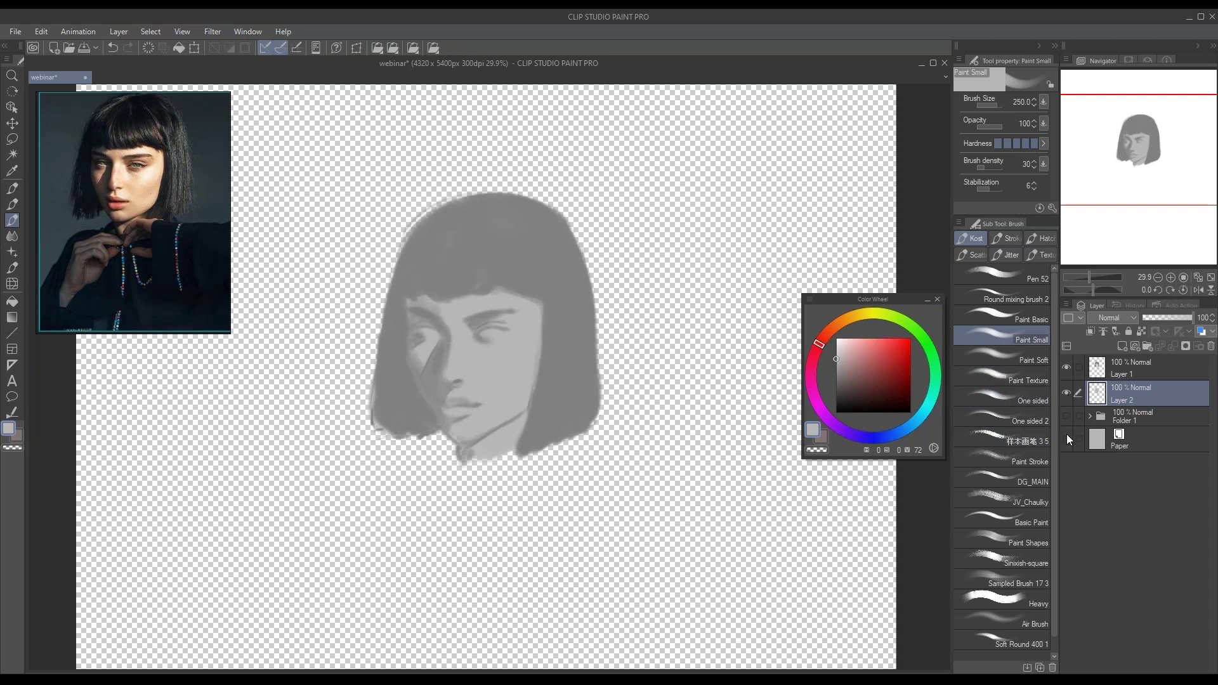
- Show the Paper layer again and merge Layer 1 down into Layer 2
click(1066, 438)
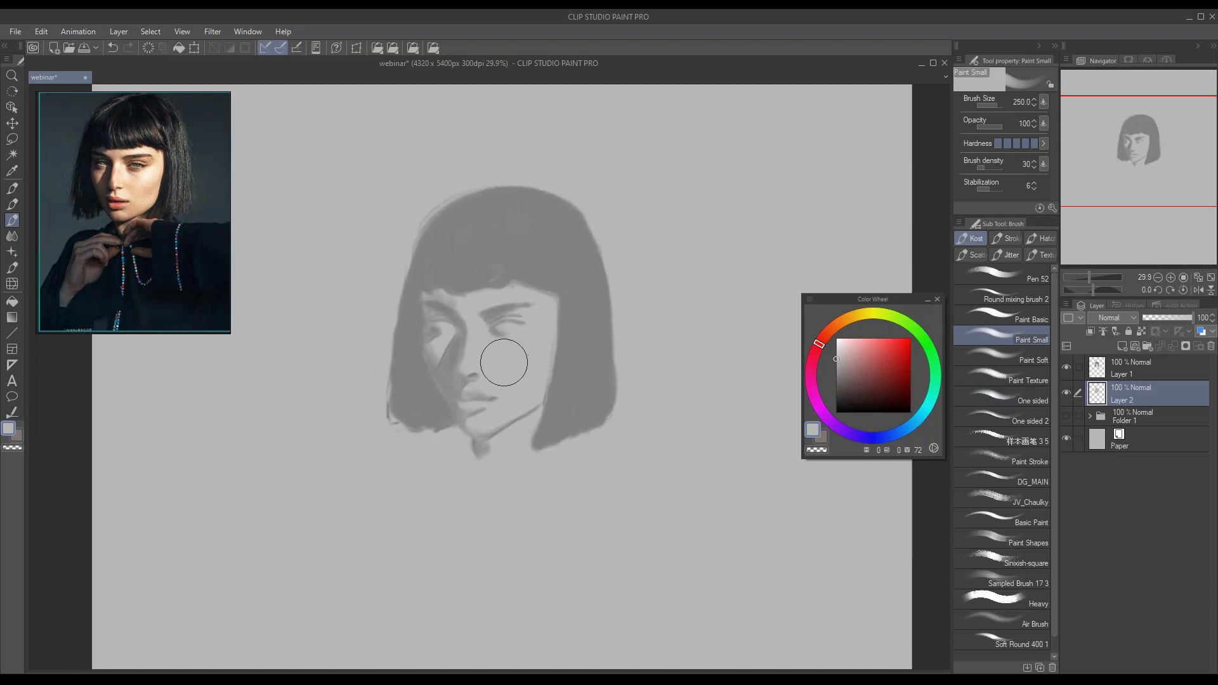
drag(523, 384, 500, 393)
click(1094, 373)
key(ctrl+e)
drag(501, 437, 494, 422)
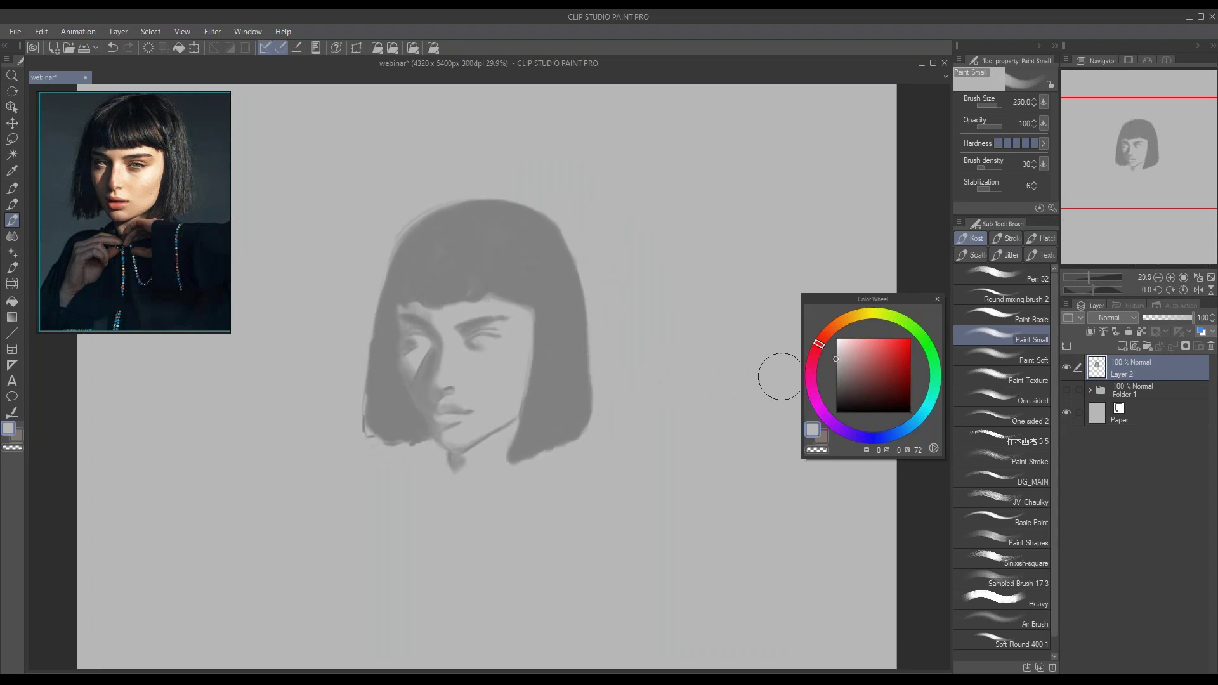
key(ctrl+z)
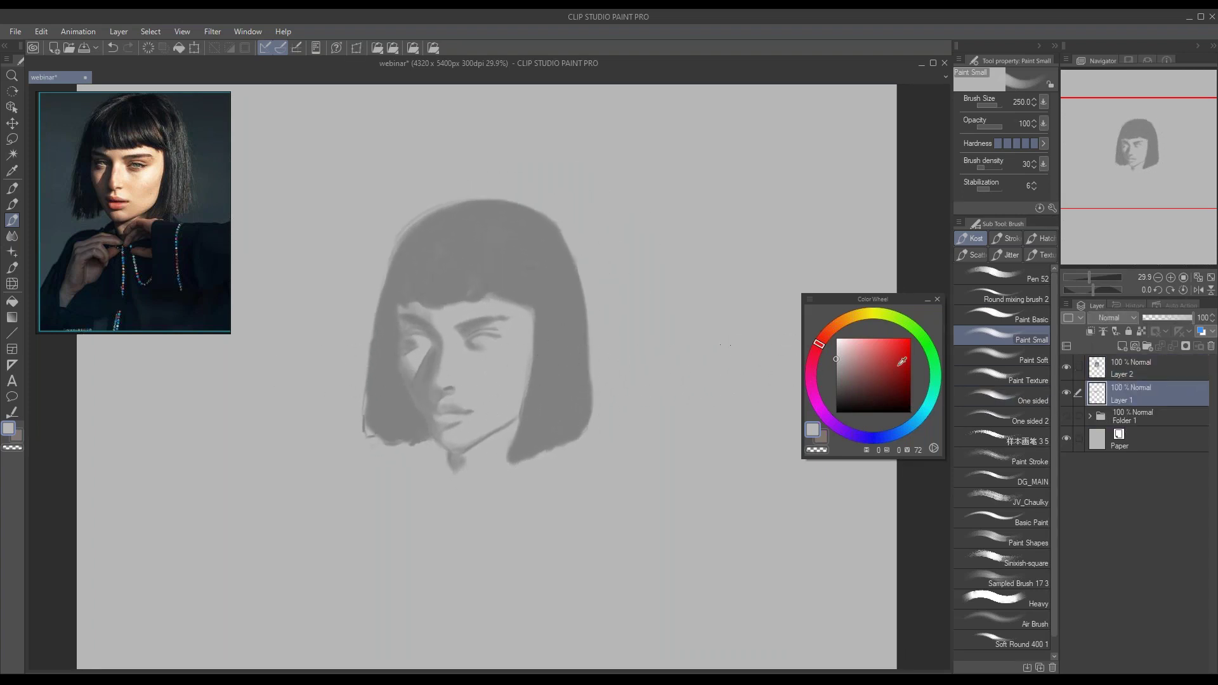
click(849, 379)
drag(850, 378, 819, 381)
mouse_move(644, 356)
mouse_down()
mouse_move(605, 373)
mouse_move(696, 376)
mouse_up()
key(ctrl+z)
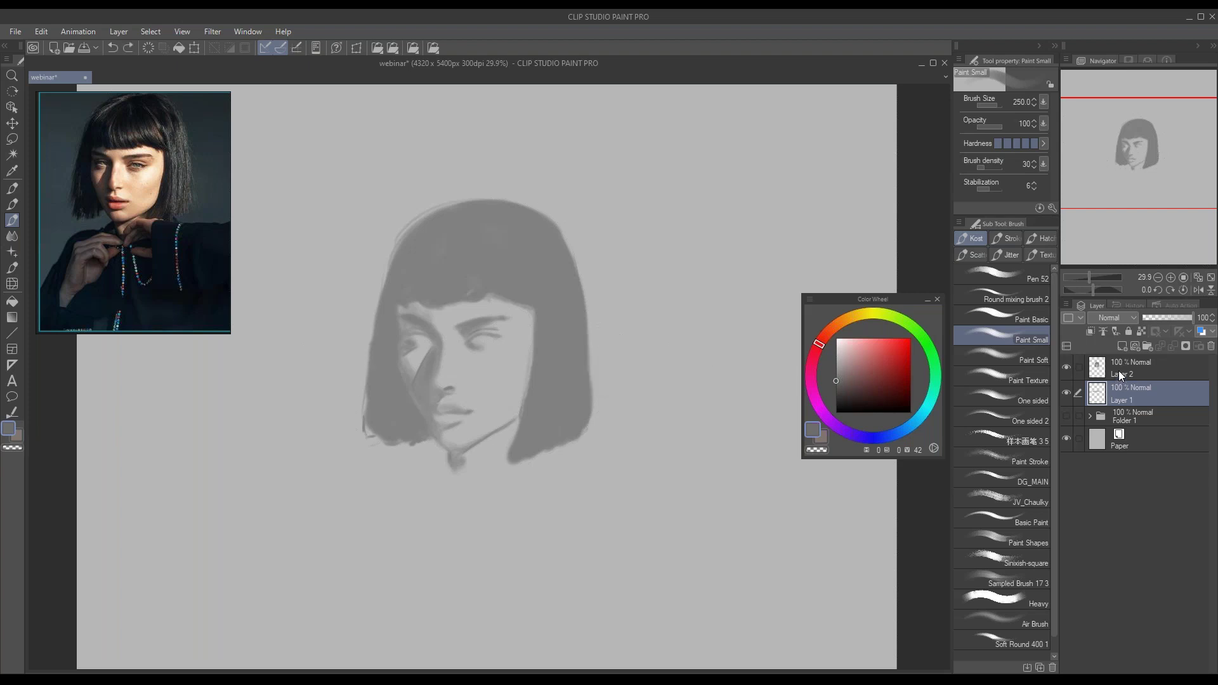
click(1211, 346)
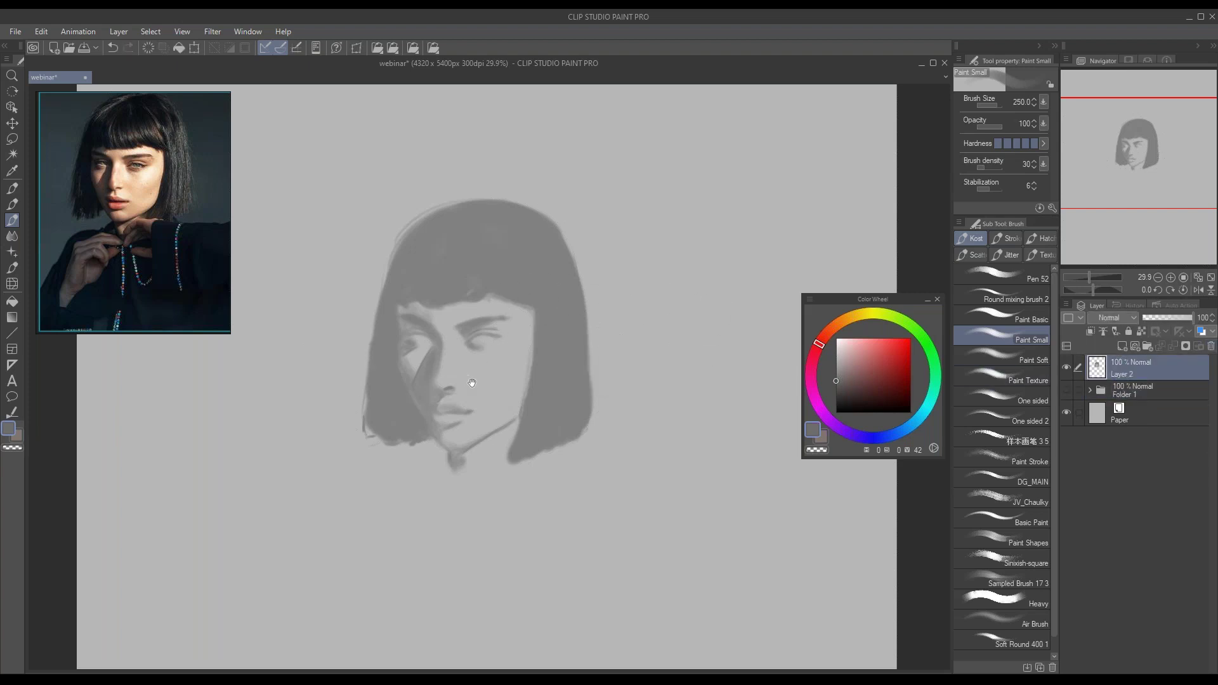
- Choose a lighter grey with value 77 and lighten the lit side of the nose with Paint Small at size 70
drag(461, 377, 468, 367)
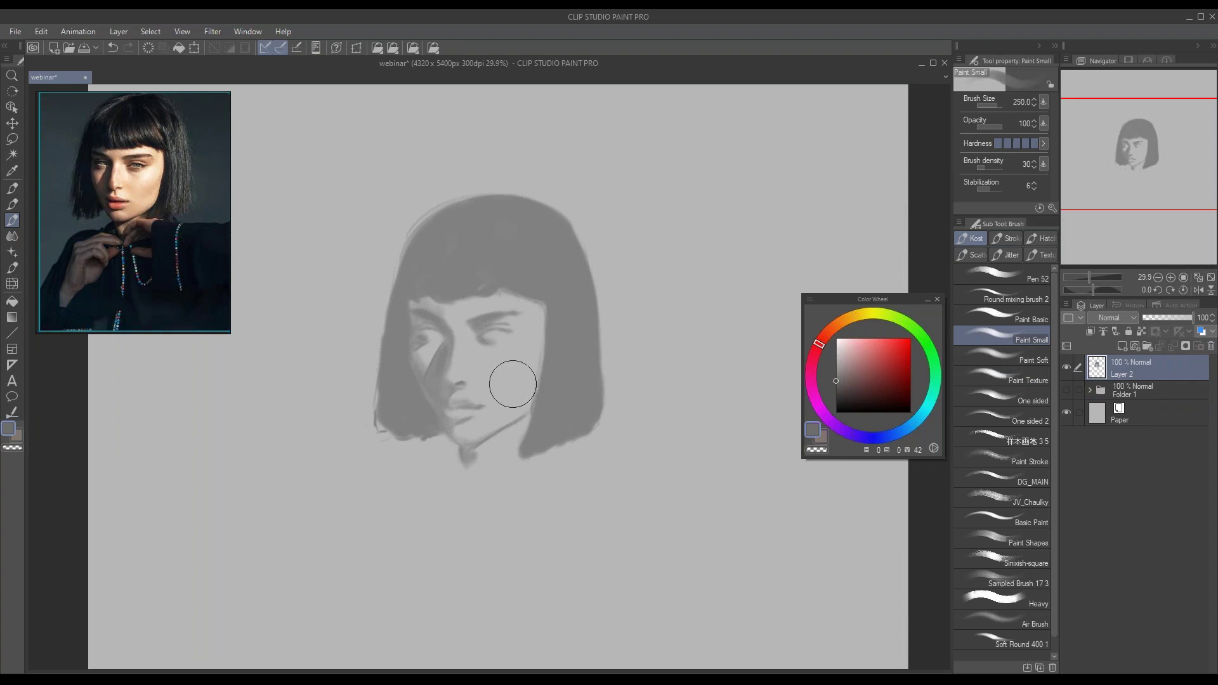
alt+click(492, 358)
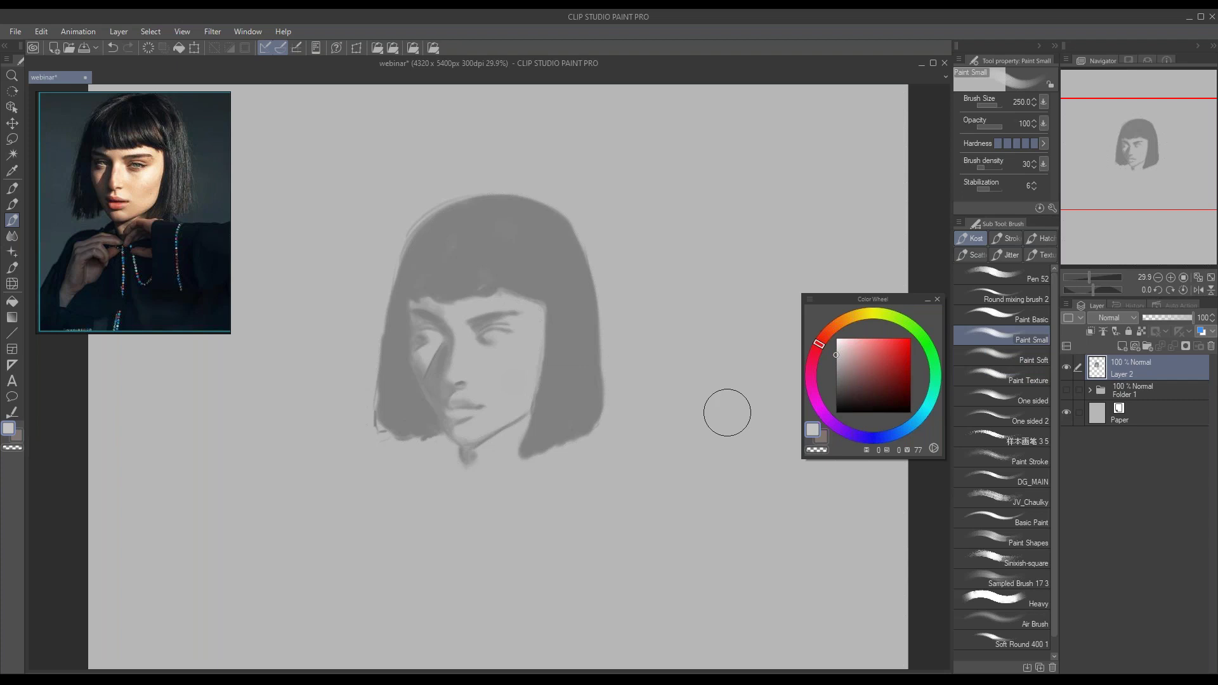
click(987, 332)
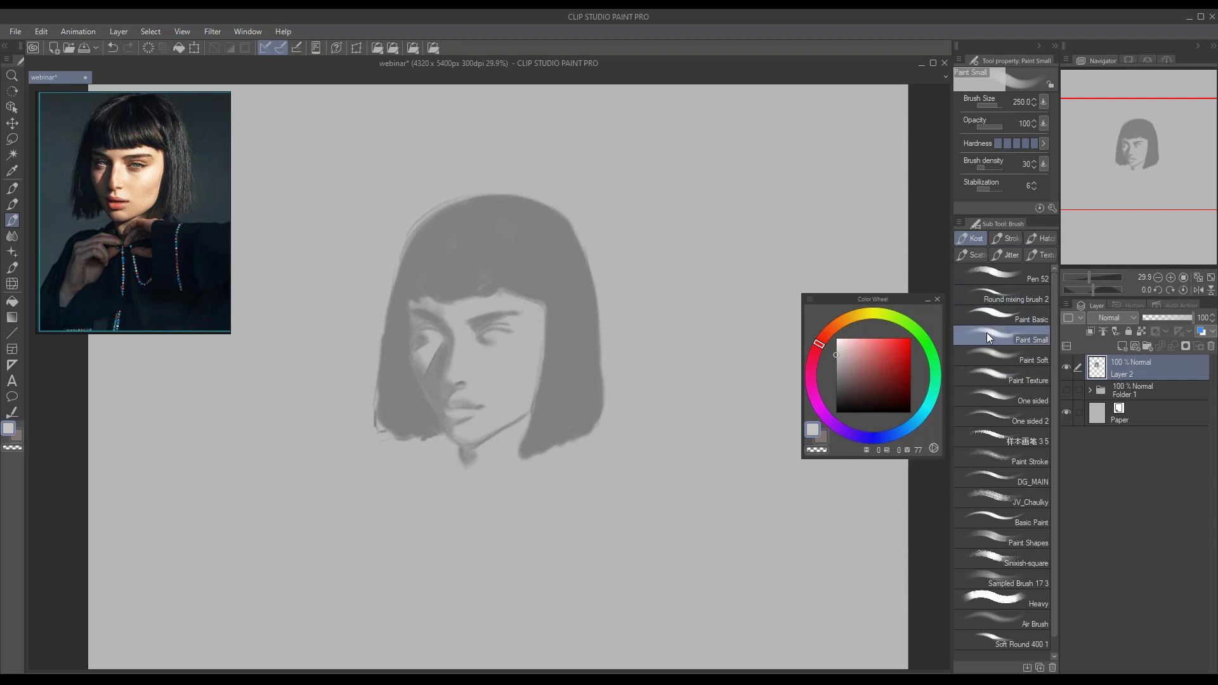
key(bracketleft)
key(bracketleft)
key(bracketleft)
key(bracketleft)
key(bracketleft)
key(bracketleft)
key(bracketleft)
key(bracketleft)
key(bracketleft)
key(bracketleft)
drag(471, 340, 472, 337)
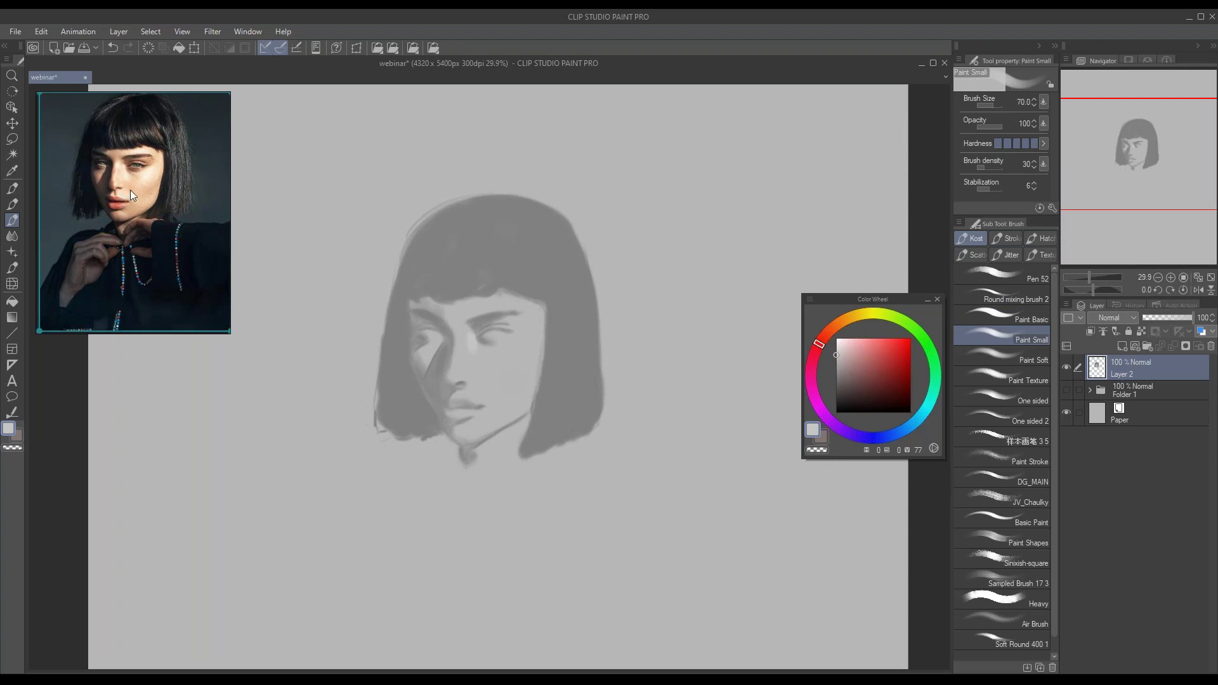
- Paint a light grey patch on the lit cheek below the eye and reduce the brush size to 50
key(bracketleft)
key(bracketright)
key(bracketright)
key(bracketright)
drag(514, 347, 504, 355)
key(bracketleft)
key(bracketleft)
key(bracketleft)
key(bracketleft)
key(bracketleft)
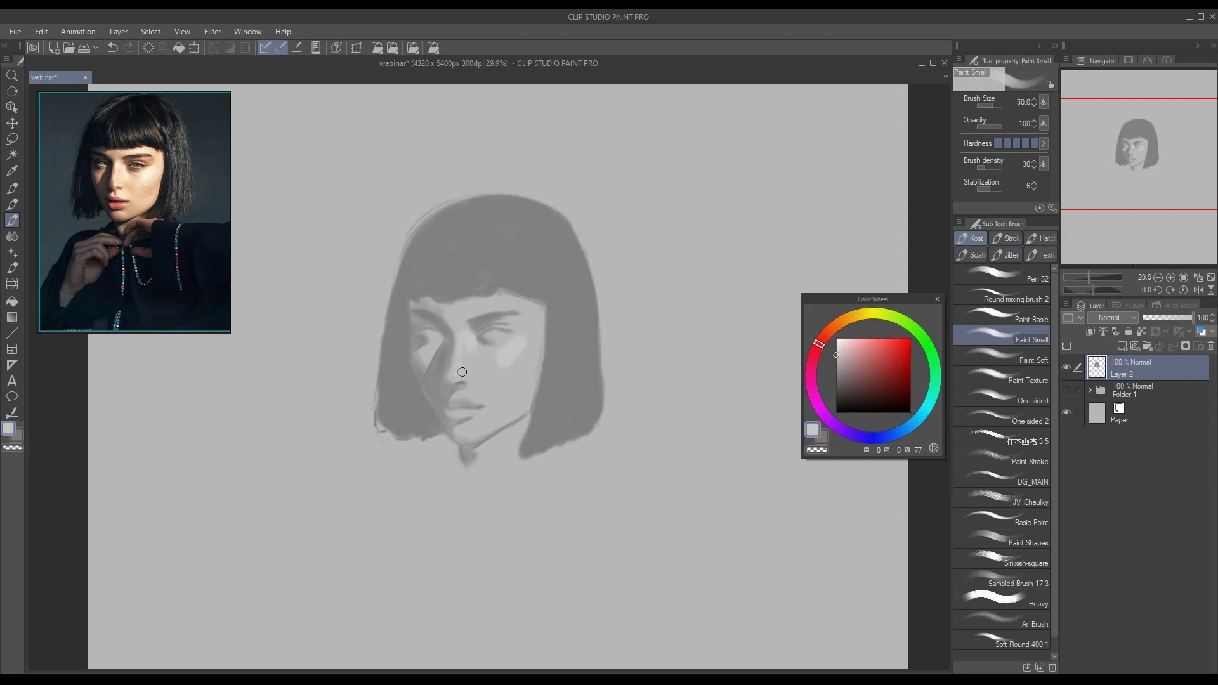
- Undo the last brush stroke and adjust the nose tip and upper lip area with Liquify, reducing its brush to size 200
key(ctrl+z)
key(j)
drag(457, 388, 459, 384)
key([)
key([)
key([)
key([)
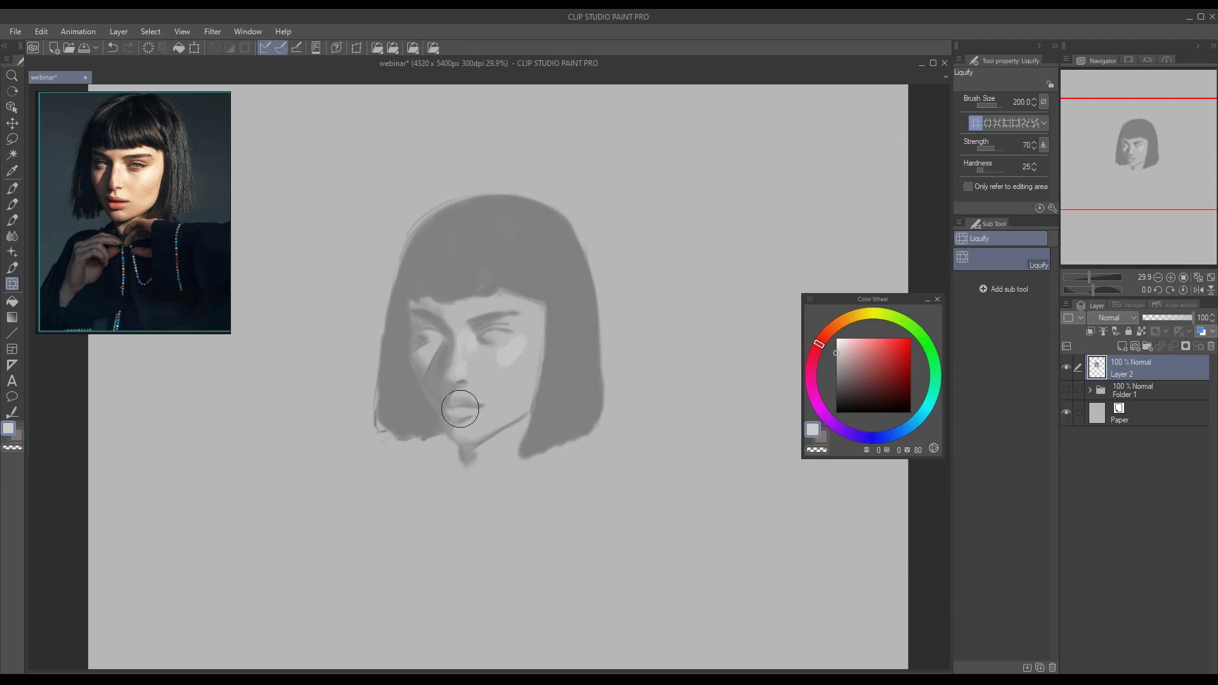
- Paint light grey highlights with value 80 above the upper lip, on the chin, the lower cheek and the forehead
key(b)
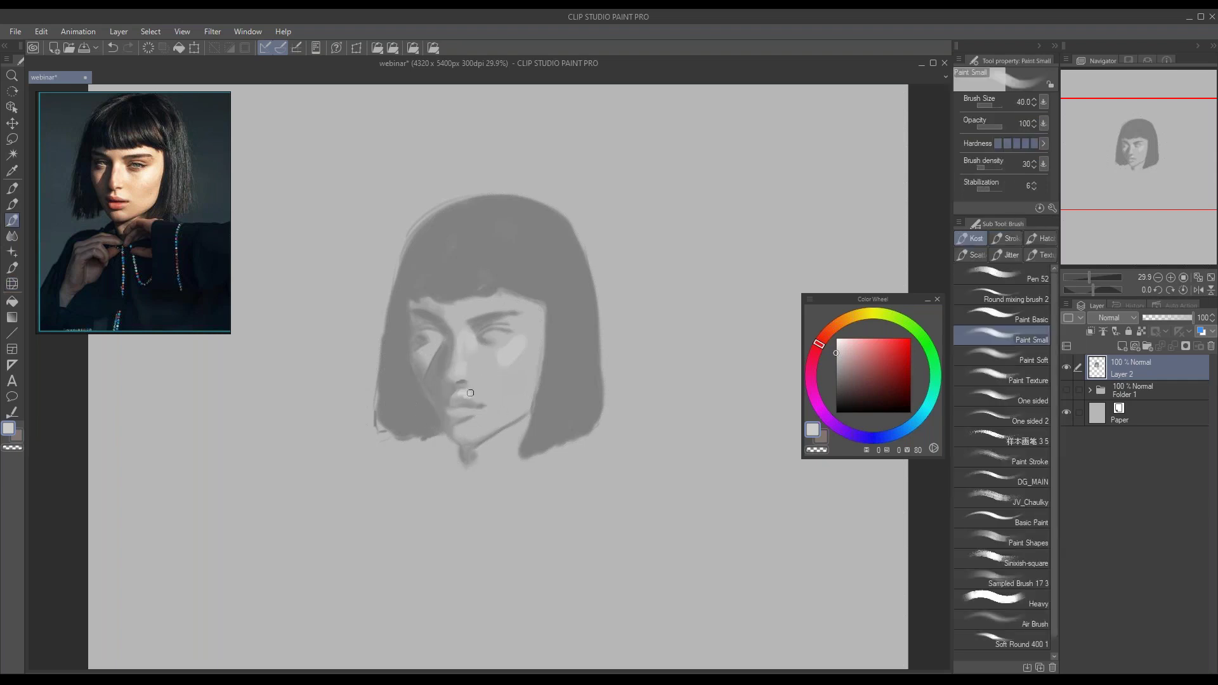
key(])
mouse_move(485, 395)
mouse_down()
mouse_move(476, 388)
mouse_move(492, 399)
mouse_up()
key(])
key(])
mouse_move(506, 405)
mouse_down()
mouse_move(482, 397)
mouse_move(531, 390)
mouse_up()
key([)
key([)
key([)
key([)
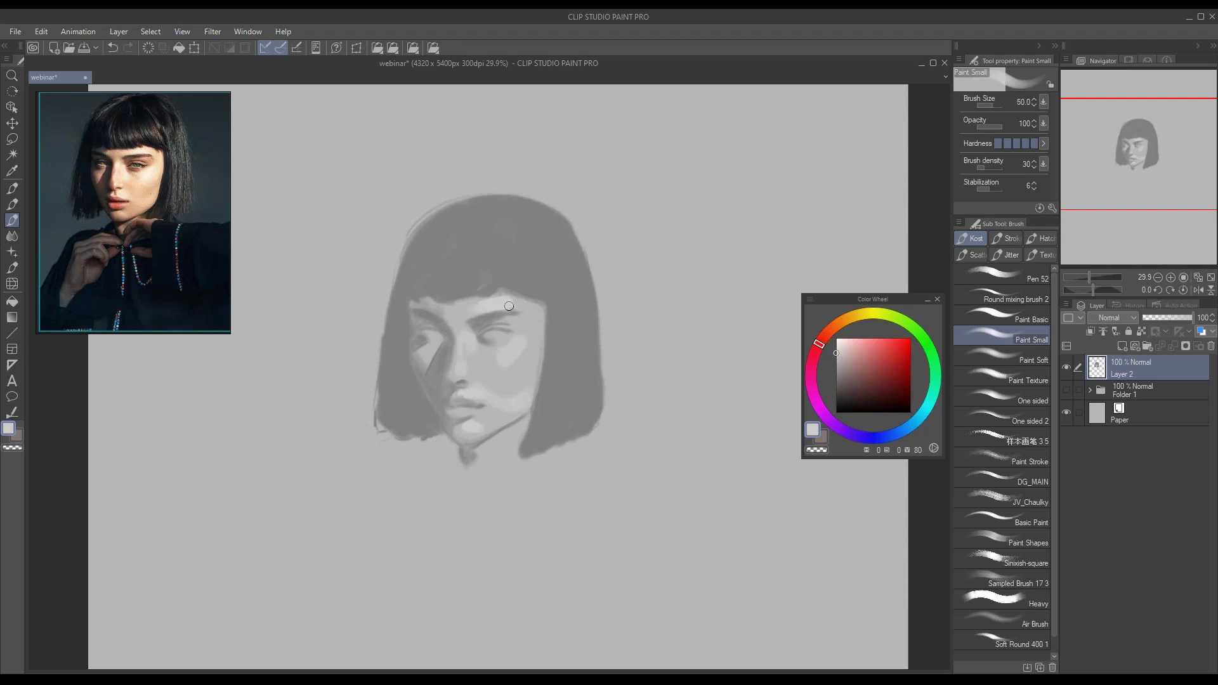
- Sample the light grey beside the nose and blend the cheek highlight into the lit cheek with a larger brush
drag(493, 439, 502, 447)
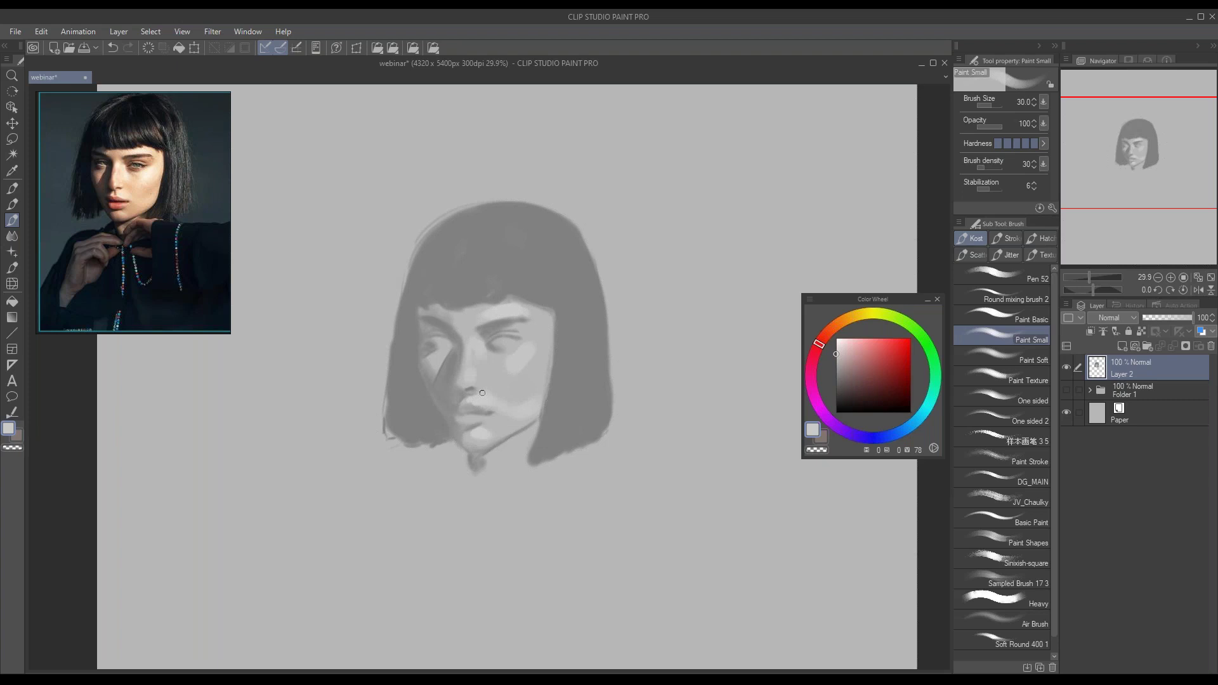
key(bracketright)
key(bracketright)
key(bracketright)
key(bracketright)
key(bracketright)
key(bracketright)
alt+click(487, 392)
mouse_move(487, 392)
mouse_down()
mouse_move(515, 404)
mouse_move(514, 353)
mouse_move(530, 365)
mouse_move(532, 351)
mouse_up()
key(bracketright)
key(bracketright)
key(bracketright)
key(bracketleft)
key(bracketleft)
- Sample the nose bridge's grey, refine the lit side of the nose with a smaller brush, and sample the forehead's grey
alt+click(479, 346)
key(bracketleft)
key(bracketleft)
key(bracketleft)
drag(470, 357, 466, 377)
alt+click(495, 314)
key(bracketright)
- Sample the lower cheek, choose a slightly darker grey with value 66, and shade the lit cheek with a larger brush
alt+click(527, 386)
click(837, 359)
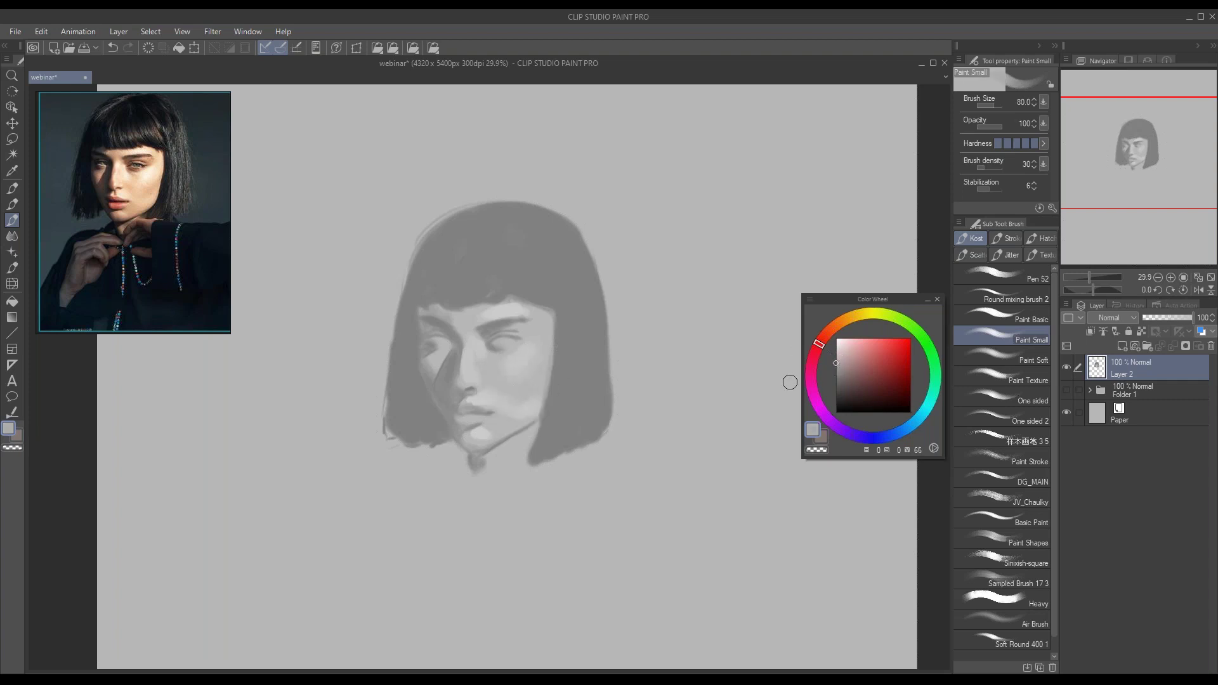
key(])
key(])
key(])
key(])
key(])
mouse_move(540, 371)
mouse_down()
mouse_move(490, 412)
mouse_move(485, 356)
mouse_move(494, 367)
mouse_move(524, 342)
mouse_up()
- Undo the last cheek shading strokes and set the brush size to 70
key(ctrl+z)
key([)
key([)
key([)
key([)
key([)
key([)
key([)
key(ctrl+z)
key(ctrl+z)
key(ctrl+z)
key(bracketright)
key(bracketright)
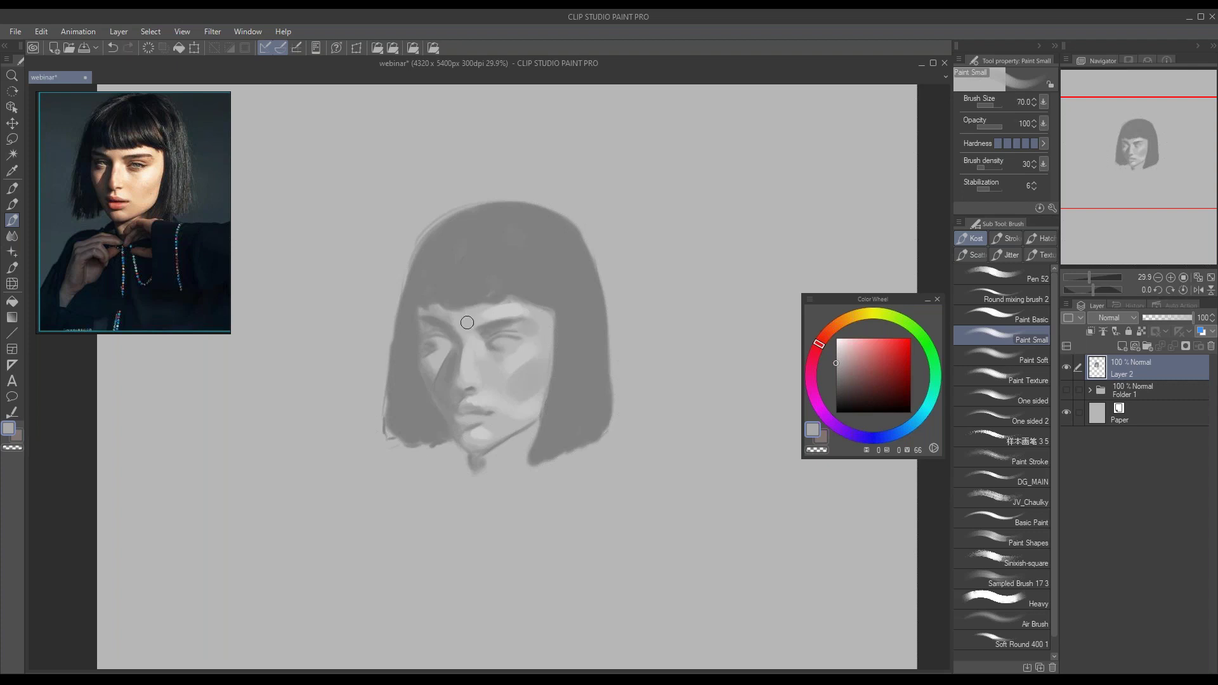
- Adjust the brush size and paint the plane of the lit cheek from the mouth corner up toward the cheekbone
key(bracketleft)
key(bracketright)
key(bracketright)
key(bracketright)
key(bracketleft)
key(bracketleft)
key(bracketleft)
key(bracketleft)
mouse_move(495, 412)
mouse_down()
mouse_move(530, 401)
mouse_move(523, 373)
mouse_up()
- Sample the greys near the mouth, outer cheek and jaw and blend the lower half of the lit cheek with them
alt+click(501, 409)
key(bracketright)
key(bracketright)
key(bracketright)
key(bracketright)
key(bracketright)
alt+click(543, 383)
key(bracketleft)
alt+click(528, 417)
key(bracketleft)
key(bracketleft)
key(bracketleft)
key(bracketleft)
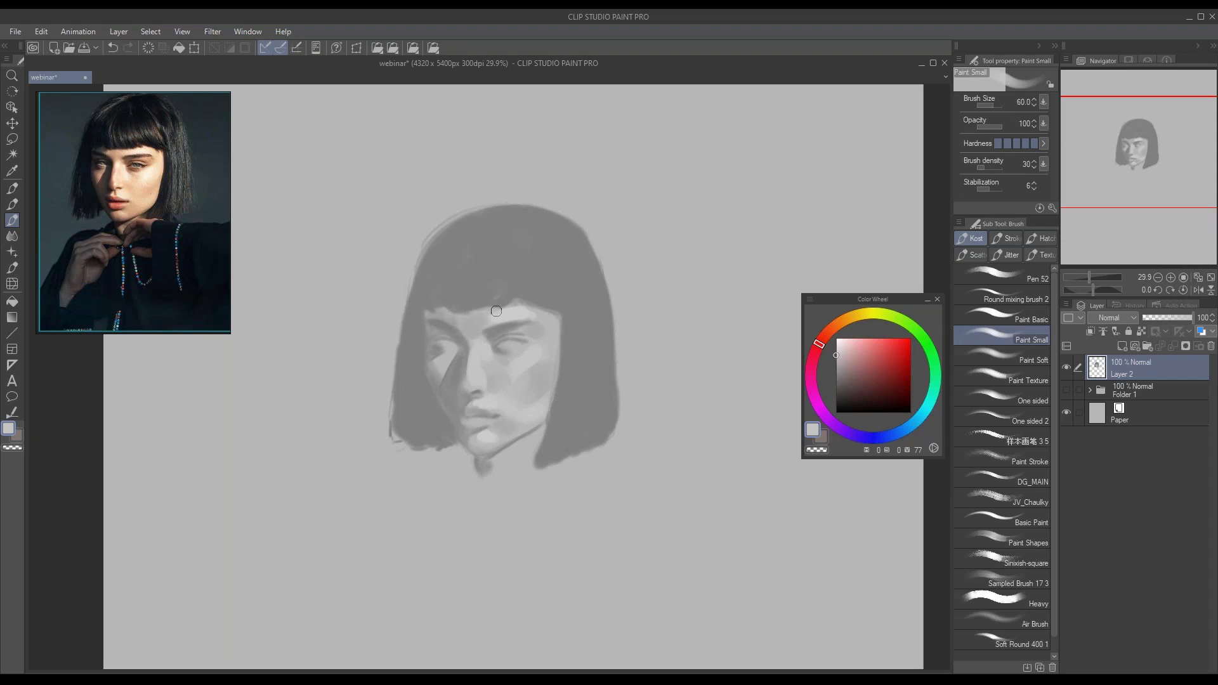
- Sample greys from the nose, cheek and temple and blend the upper lit cheek with the brush at size 100
alt+click(484, 354)
alt+click(495, 378)
key(bracketright)
key(bracketright)
key(bracketright)
key(bracketright)
key(bracketright)
key(bracketright)
alt+click(540, 356)
key(bracketleft)
alt+click(544, 329)
key(bracketleft)
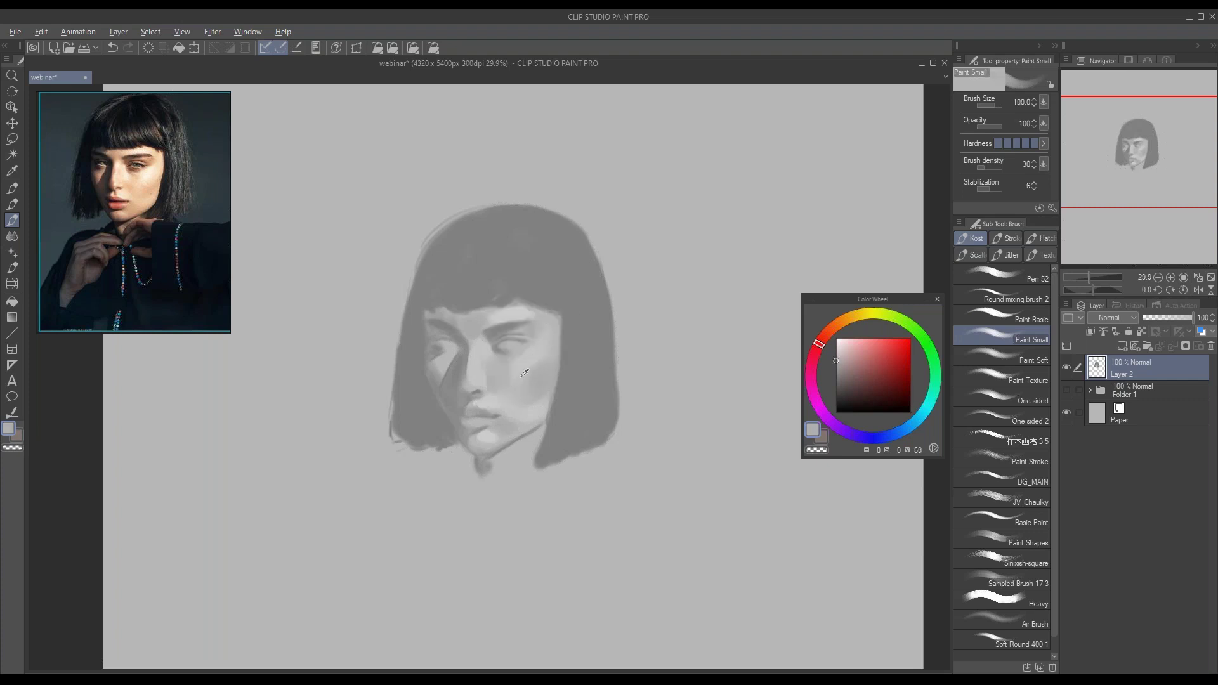
- Sample greys from the outer cheek and mouth area and blend the lit cheek down toward the jaw
alt+click(539, 375)
key(bracketright)
drag(538, 375, 526, 401)
alt+click(541, 398)
key(bracketleft)
key(bracketleft)
key(bracketleft)
key(bracketleft)
alt+click(494, 409)
- Flip the canvas view horizontally and sample greys around the lit eye and forehead to touch up the eye area
key(h)
drag(124, 256, 145, 264)
alt+click(455, 365)
alt+click(457, 359)
key(bracketright)
key(bracketright)
key(bracketright)
alt+click(464, 308)
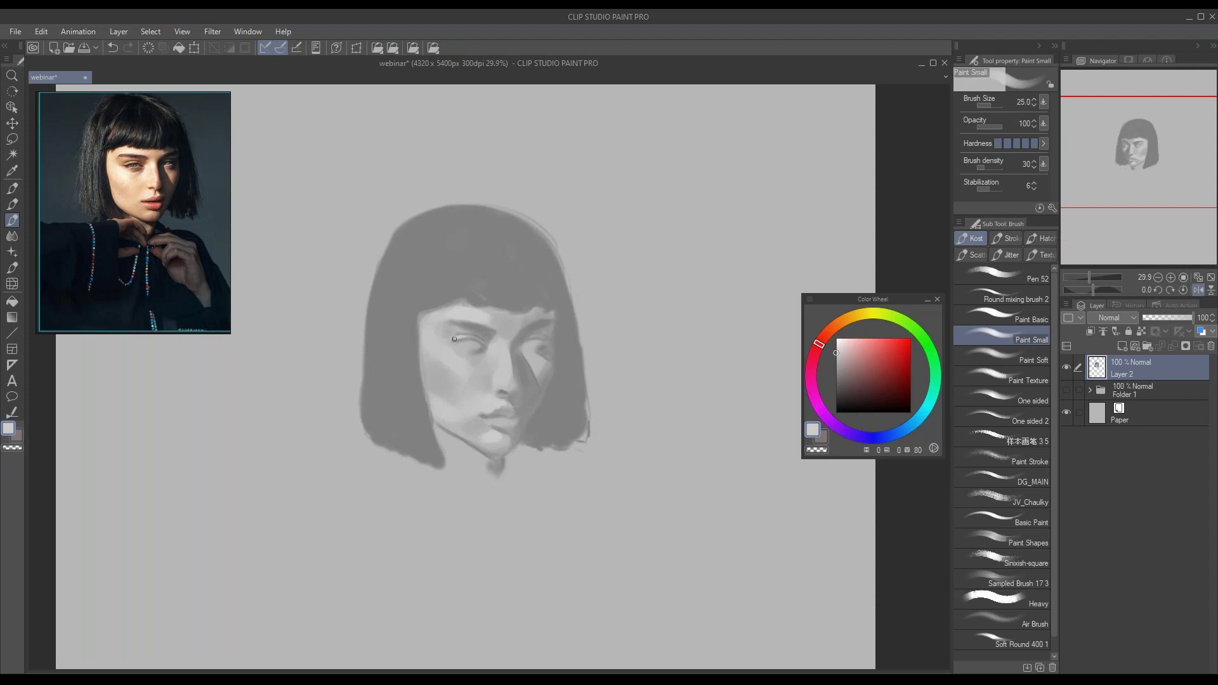
- Nudge the inner corner of the lit eye with Liquify and return to the Paint Small brush
key(bracketleft)
key([)
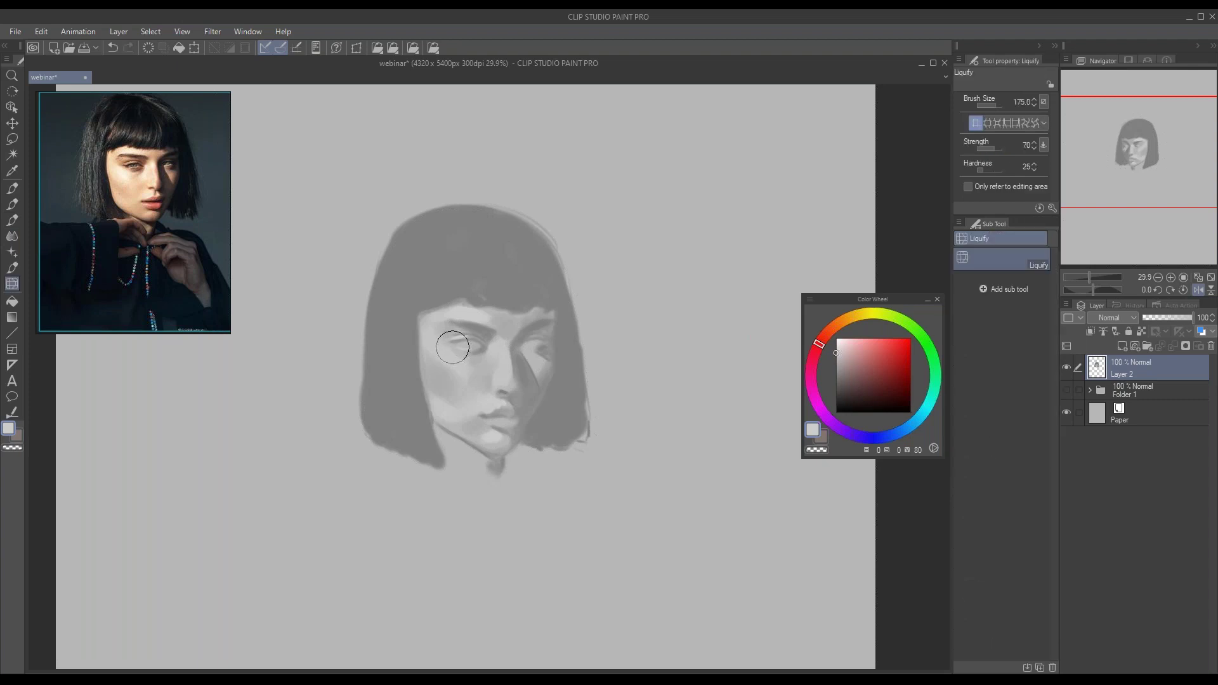
key(])
drag(488, 347, 485, 348)
key(b)
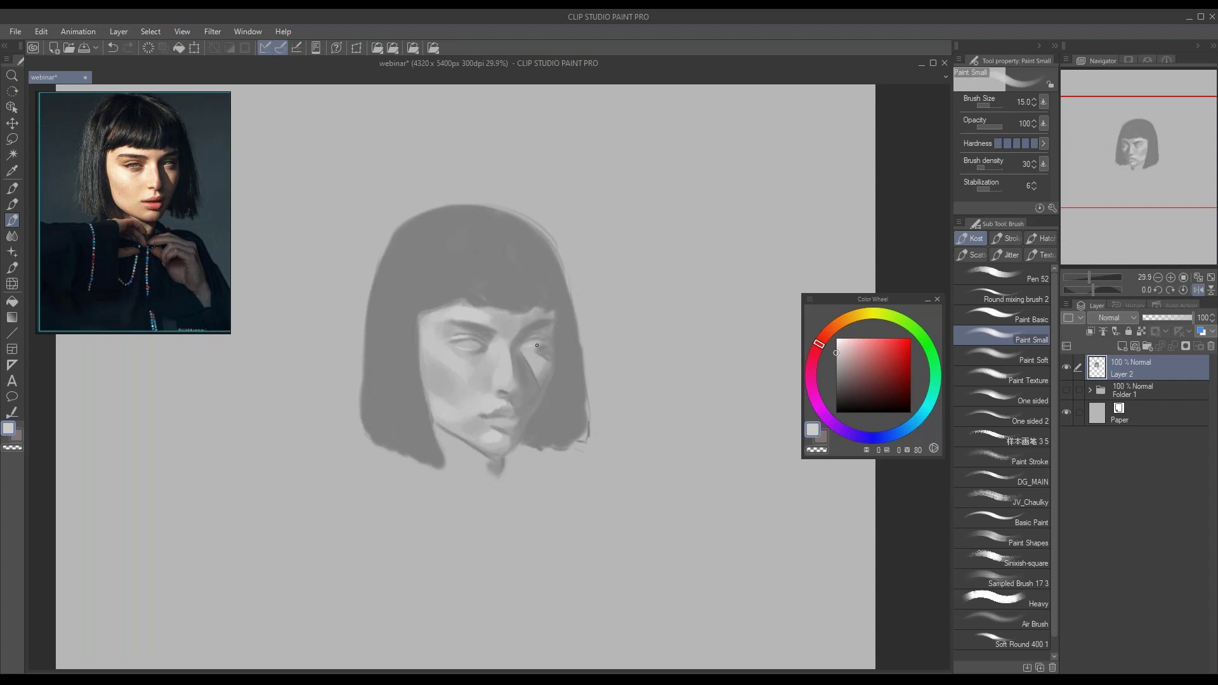
- Paint the small light patch on the shadow-side cheek with a slightly larger brush
key(bracketright)
key(bracketright)
drag(534, 366, 532, 373)
key(bracketright)
- Sample the grey below the lit eye, lighten it slightly and touch up the lit face while reducing the brush size to 45
alt+click(451, 353)
click(836, 352)
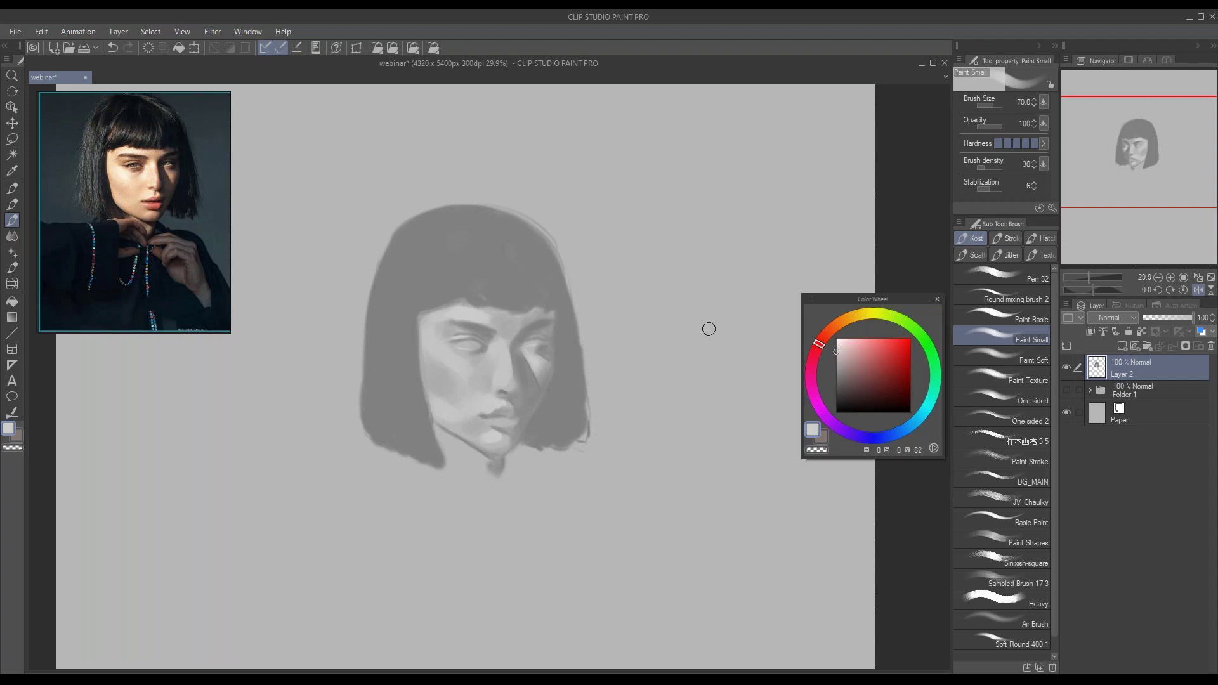
key(bracketleft)
key(bracketleft)
key(bracketright)
key(bracketright)
key(bracketright)
key(bracketright)
key(bracketright)
key(bracketright)
key(bracketright)
key(bracketright)
key(bracketleft)
key(bracketleft)
key(bracketleft)
key(bracketleft)
key(bracketleft)
key(bracketleft)
key(bracketleft)
key(bracketleft)
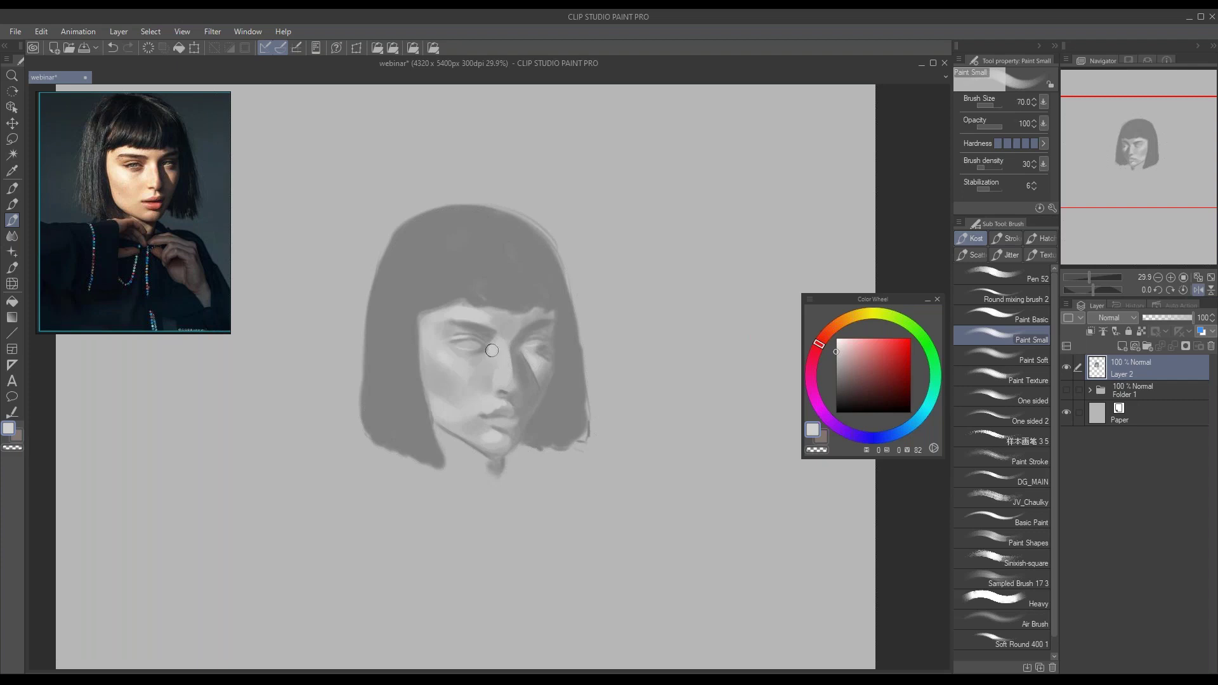
key(bracketleft)
key(bracketleft)
key(bracketleft)
- Soften transitions around the lit eye and mouth with the Smudge blender, starting at size 40 and going smaller
key(j)
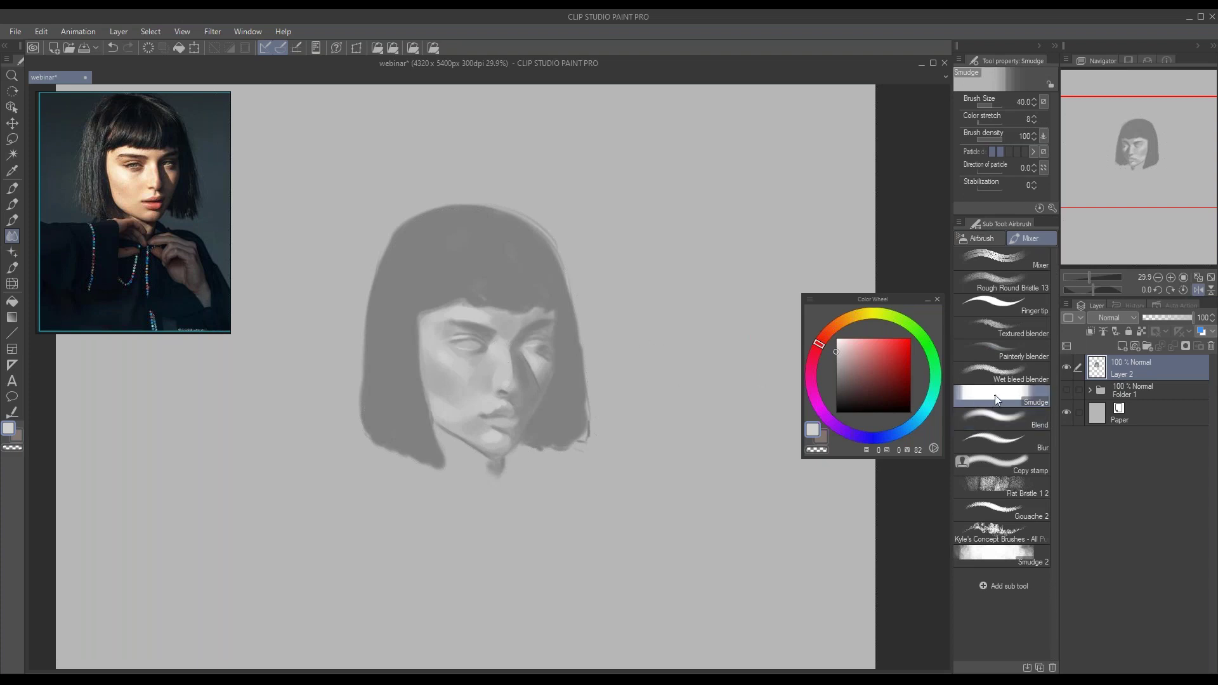
drag(539, 231, 543, 229)
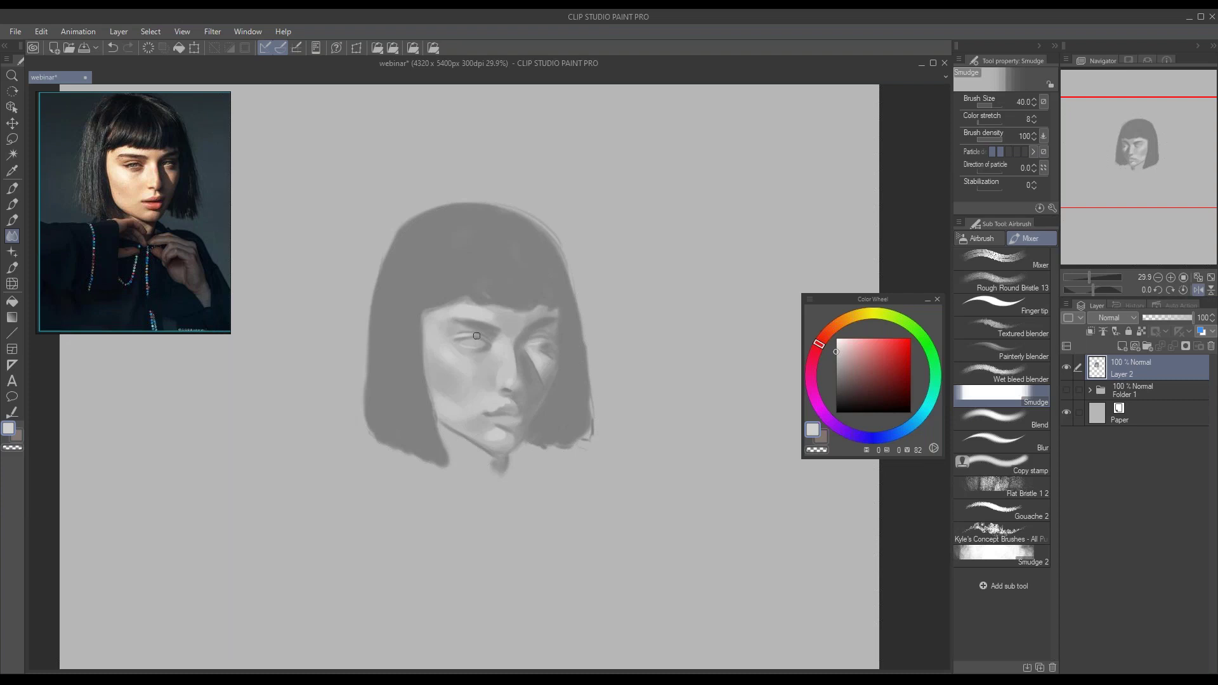
key(bracketleft)
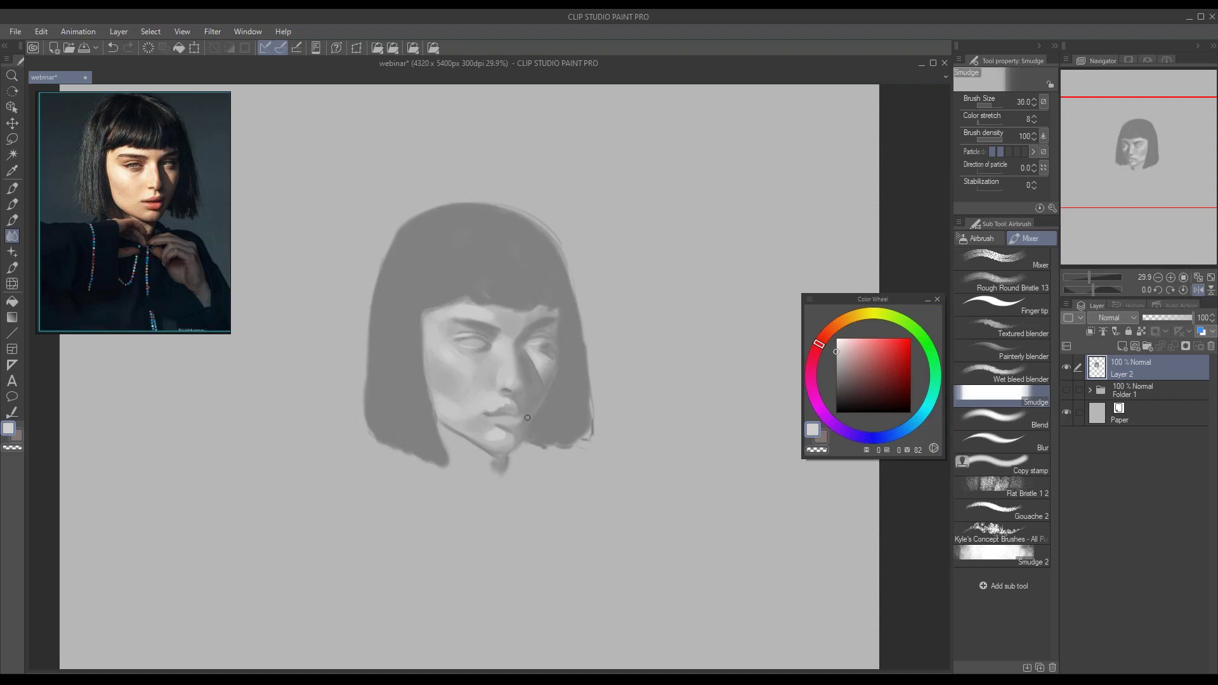
- Return to the Paint Small brush, sample the grey beside the nose and blend the inner lit cheek
key(b)
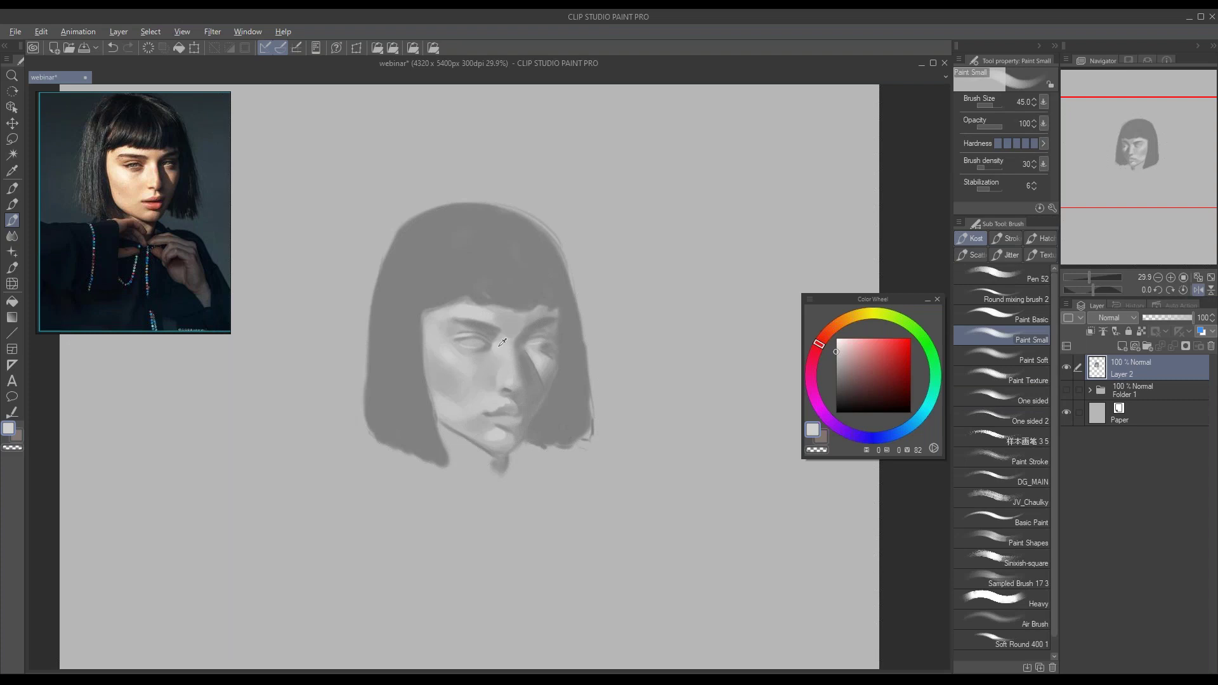
key(bracketright)
key(bracketright)
key(bracketright)
key(bracketright)
alt+click(485, 374)
key(bracketright)
key(bracketright)
key(bracketleft)
key(bracketleft)
key(bracketleft)
key(bracketleft)
- Sample greys beside the nose, above the mouth and along the jaw and blend the lower lit cheek
alt+click(493, 398)
alt+click(486, 382)
key(bracketright)
alt+click(486, 404)
alt+click(451, 409)
drag(446, 400, 449, 403)
- Sample the upper cheek grey and blend it with a larger brush from the cheekbone toward the lit eye
key(bracketright)
key(bracketright)
key(bracketright)
key(bracketright)
key(bracketright)
key(bracketright)
alt+click(449, 354)
key(bracketright)
mouse_move(449, 357)
mouse_down()
mouse_move(448, 372)
mouse_move(468, 342)
mouse_up()
- Sample the hair grey and redraw the hair edge along the lit side of the face from temple to jaw
key(bracketleft)
key(bracketleft)
key(bracketleft)
key(bracketleft)
key(bracketleft)
key(bracketleft)
key(bracketleft)
key(bracketleft)
alt+click(426, 299)
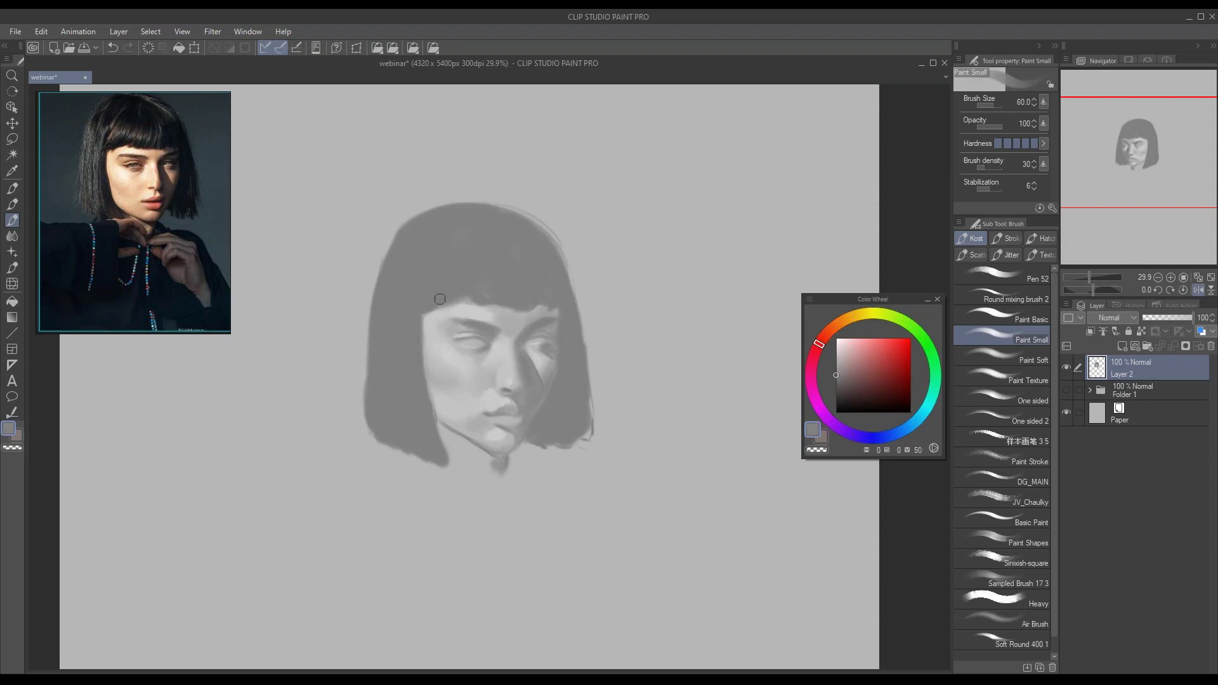
mouse_move(418, 317)
mouse_down()
mouse_move(435, 434)
mouse_move(463, 453)
mouse_up()
key(h)
key(h)
- Sample greys from the lower cheek and chin and paint lighter values on the chin and neck
alt+click(466, 405)
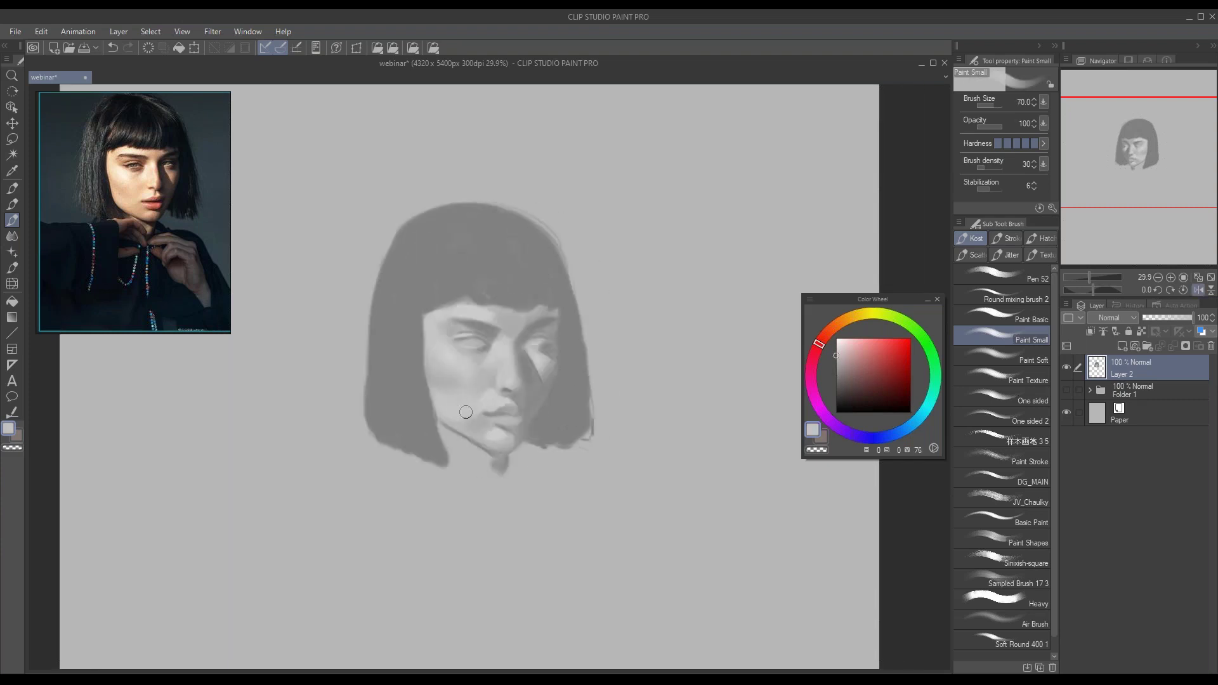
key(bracketright)
key(bracketright)
key(bracketright)
alt+click(495, 441)
mouse_move(495, 442)
mouse_down()
mouse_move(446, 450)
mouse_move(445, 437)
mouse_move(457, 458)
mouse_move(493, 452)
mouse_up()
key(bracketleft)
key(bracketleft)
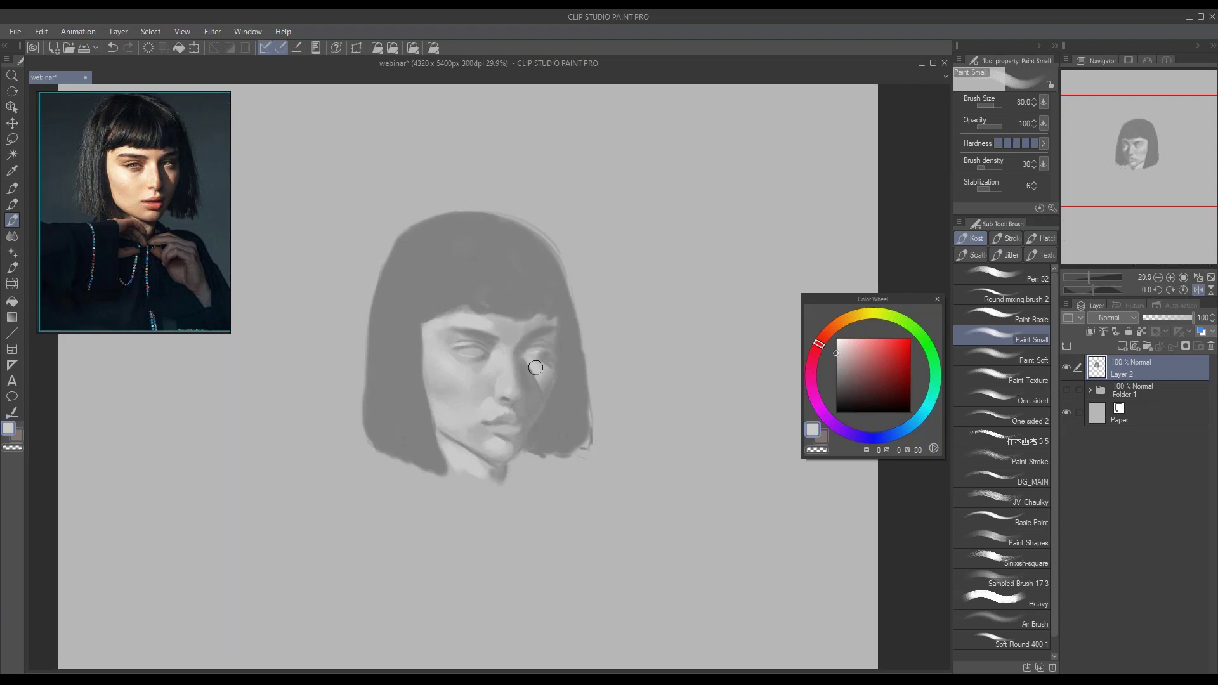
- Choose the Paint Texture brush and a darker grey, and paint the shadow under the fringe near the shadow-side brow at size 50
scroll(529, 384, up, 2)
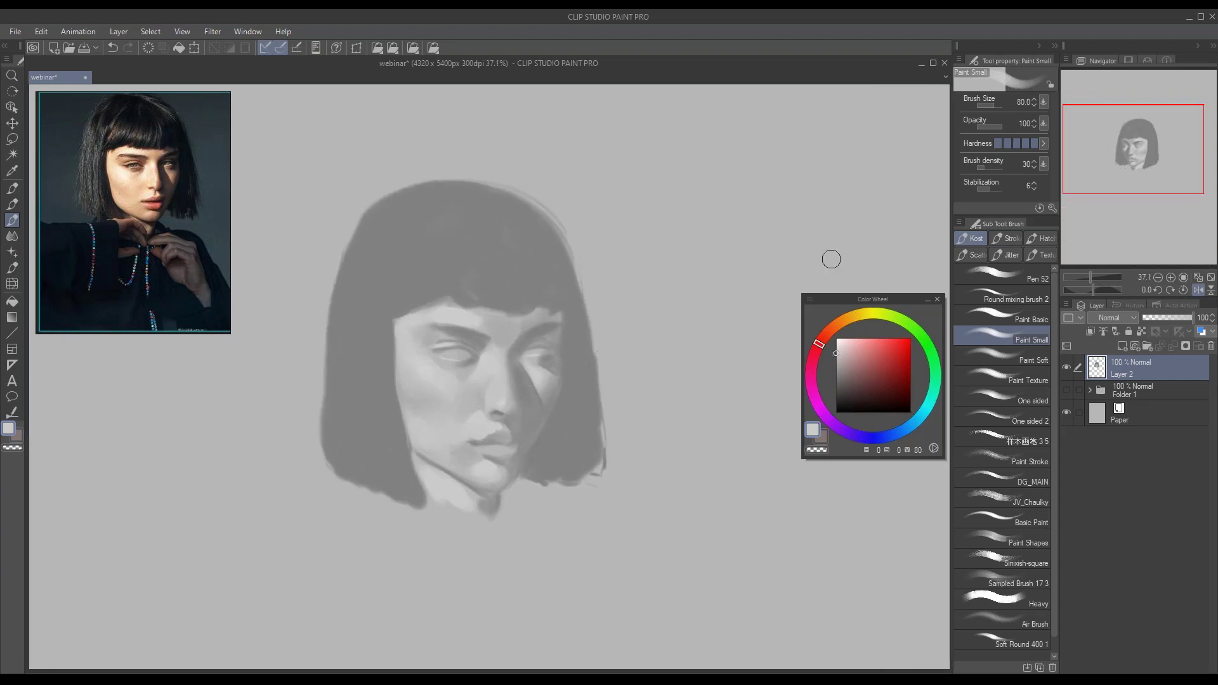
click(987, 379)
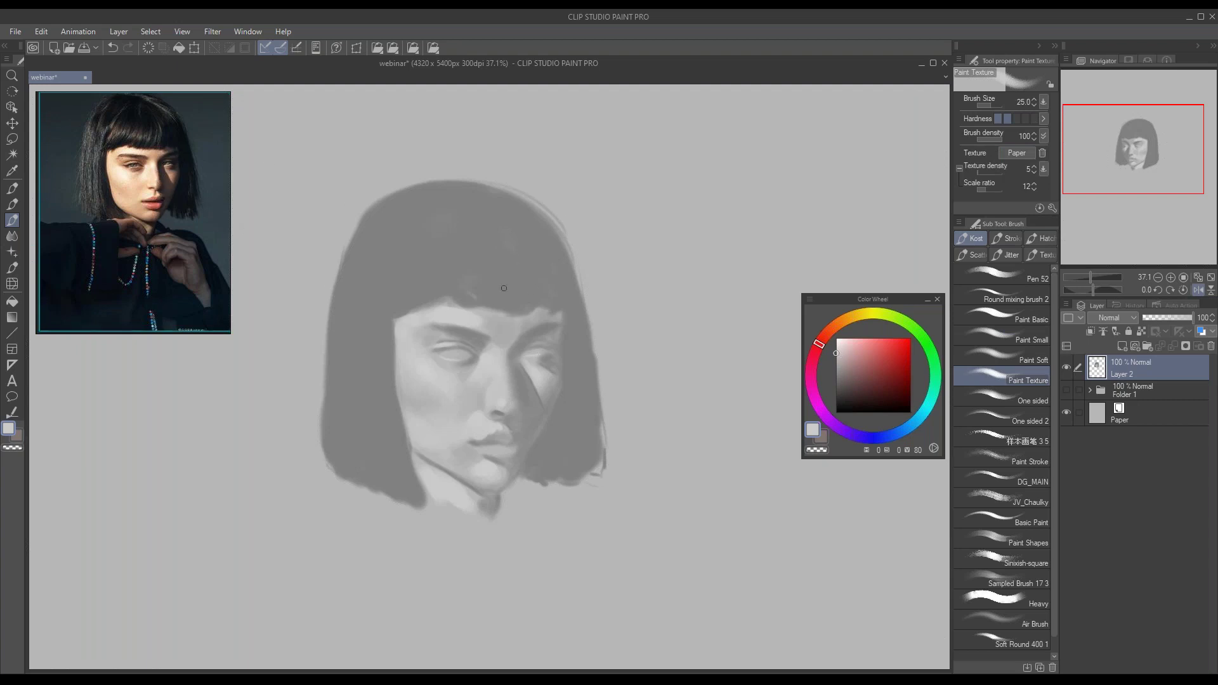
alt+click(520, 349)
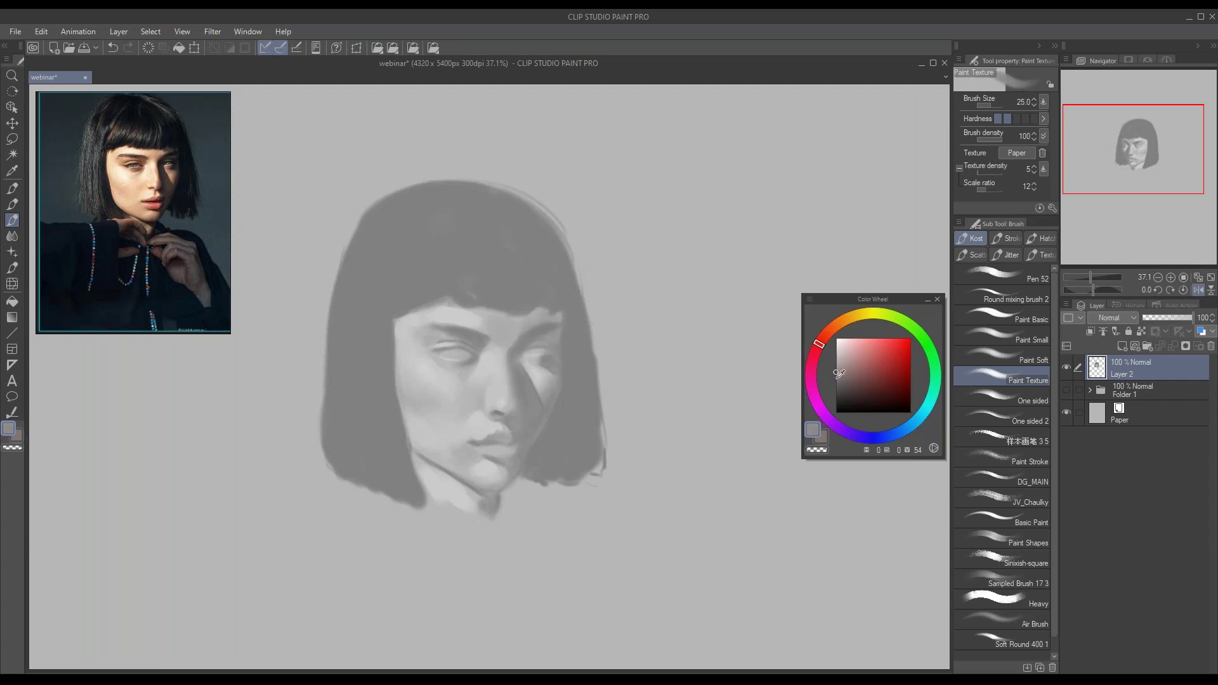
drag(840, 373, 839, 374)
key(bracketleft)
key(bracketright)
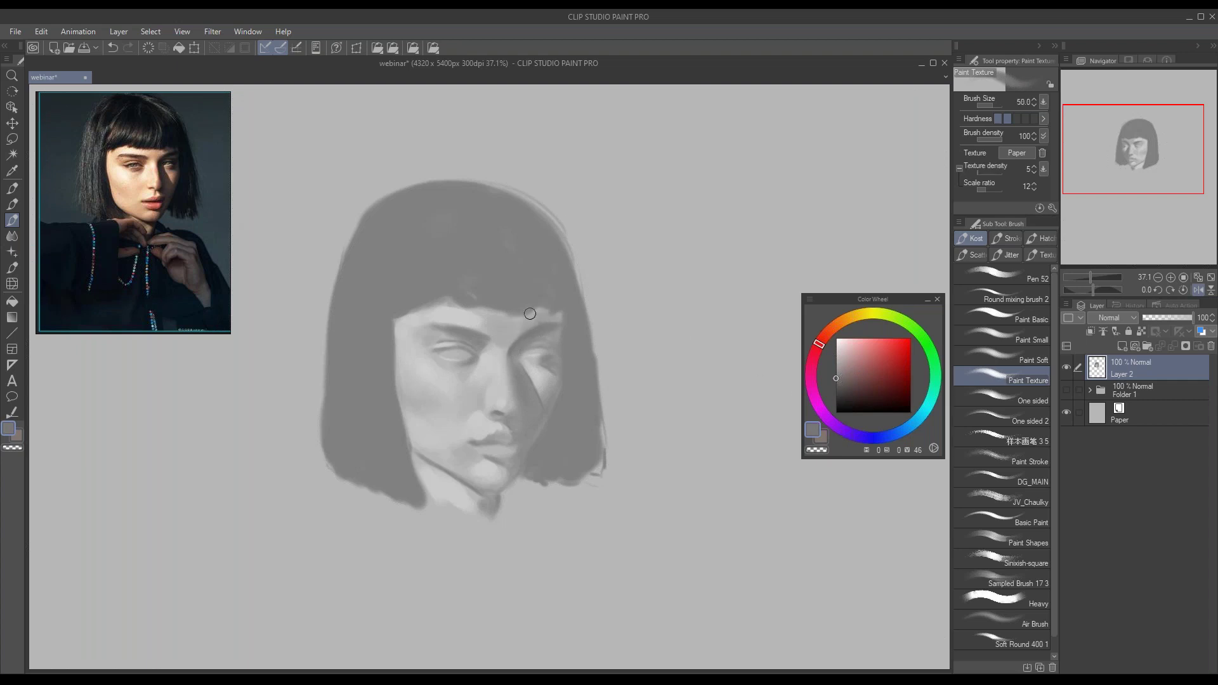
key(ctrl+z)
drag(530, 316, 532, 323)
- Adjust the brush size and darken the shadow below the lower lip and along the shadow side of the chin
key(bracketleft)
key(bracketright)
key(bracketright)
key(bracketright)
key(bracketleft)
key(bracketleft)
key(bracketright)
key(bracketright)
key(bracketright)
key(bracketright)
key(bracketleft)
key(bracketleft)
key(bracketleft)
key(bracketleft)
key(bracketleft)
key(bracketleft)
drag(501, 462, 489, 460)
key(bracketright)
drag(510, 461, 510, 479)
key(bracketright)
key(bracketright)
key(bracketleft)
key(bracketleft)
mouse_move(544, 440)
mouse_down()
mouse_move(566, 389)
mouse_move(526, 481)
mouse_up()
key(ctrl+z)
- Darken the hair beside the shadow-side cheek and jaw with the texture brush at size 80
key(bracketright)
key(bracketright)
key(bracketright)
key(bracketright)
key(bracketright)
drag(564, 391, 543, 463)
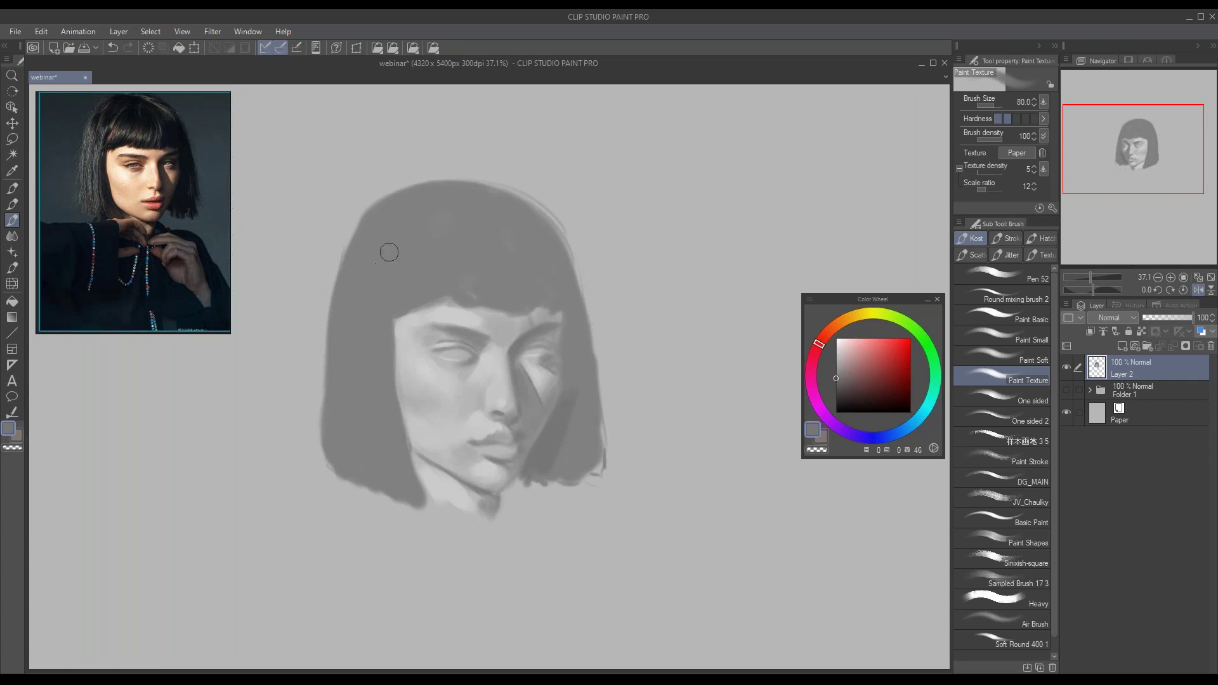
- Darken the shadow-side hair from the lower ends up to the fringe, enlarging the brush to 175
key(bracketright)
key(bracketright)
key(bracketright)
mouse_move(558, 475)
mouse_down()
mouse_move(592, 462)
mouse_move(590, 315)
mouse_up()
key(bracketright)
key(bracketright)
drag(551, 277, 552, 271)
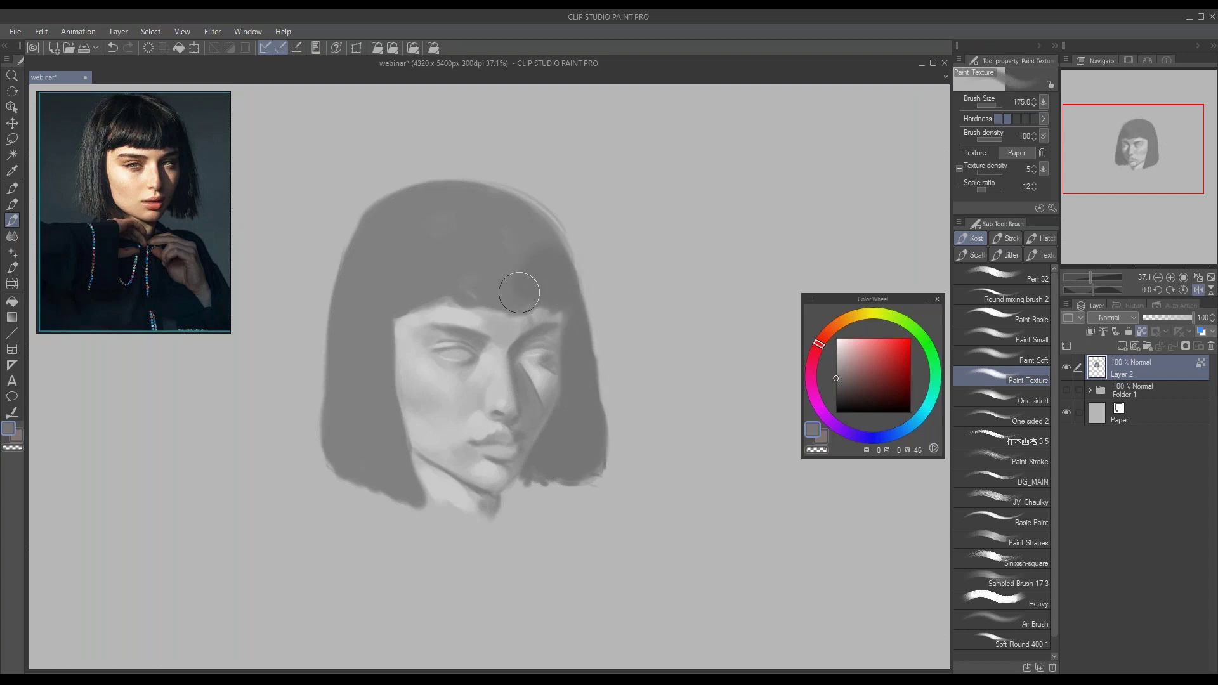
- Paint darker grey over the crown, fringe and lit-side hair with the brush between sizes 200 and 150
drag(456, 232, 488, 239)
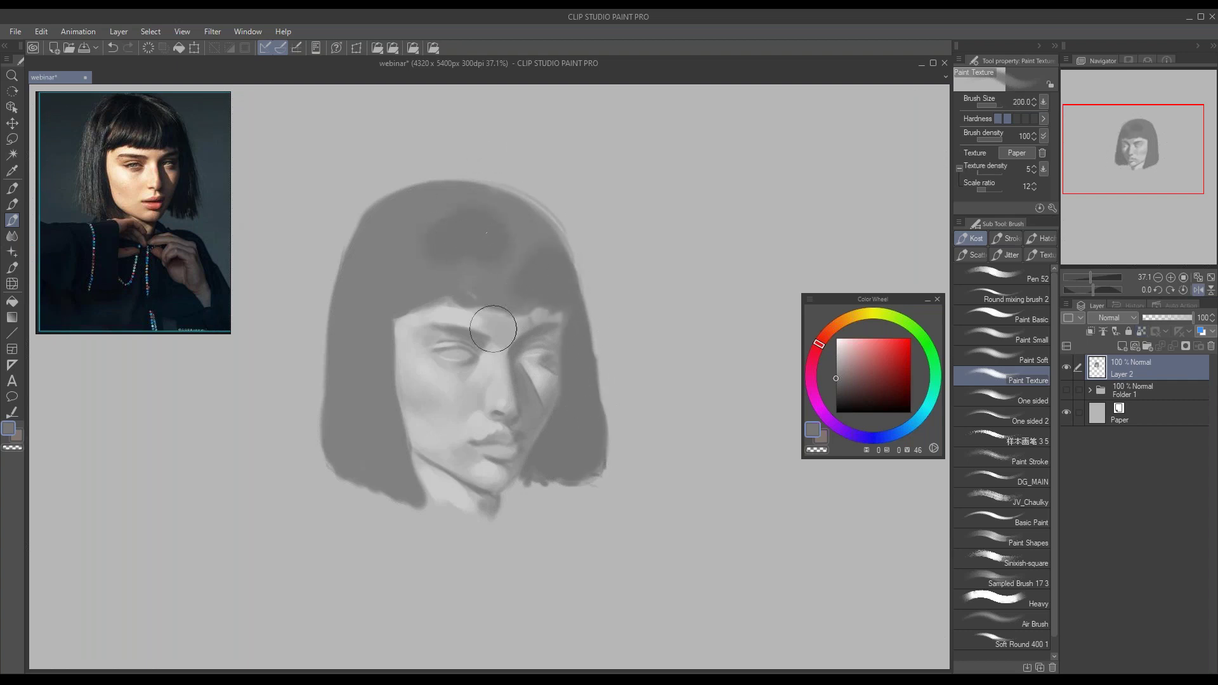
key(bracketright)
key(bracketright)
key(bracketleft)
key(bracketleft)
key(bracketleft)
mouse_move(405, 295)
mouse_down()
mouse_move(398, 301)
mouse_move(426, 288)
mouse_up()
key(bracketright)
mouse_move(418, 208)
mouse_down()
mouse_move(384, 277)
mouse_move(434, 208)
mouse_move(414, 231)
mouse_up()
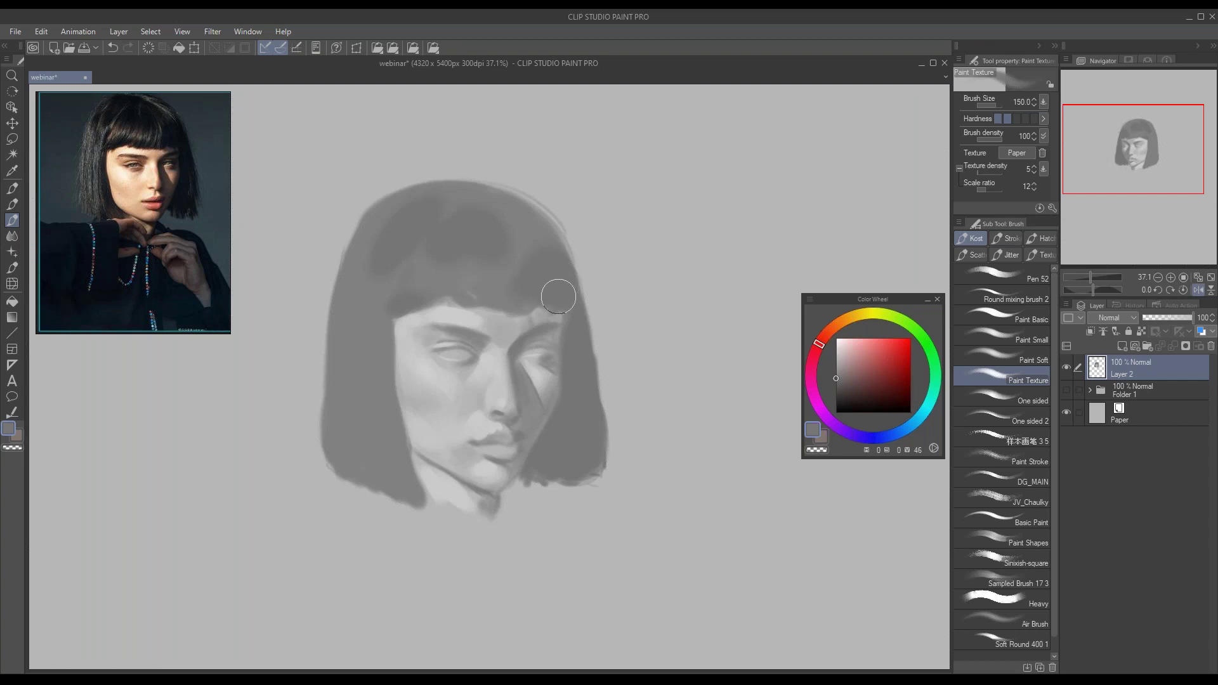
- Adjust the shape of the shadow-side eye and cheek with Liquify at size 300
key(j)
key(bracketright)
key(bracketright)
key(bracketright)
key(bracketright)
key(bracketright)
key(bracketright)
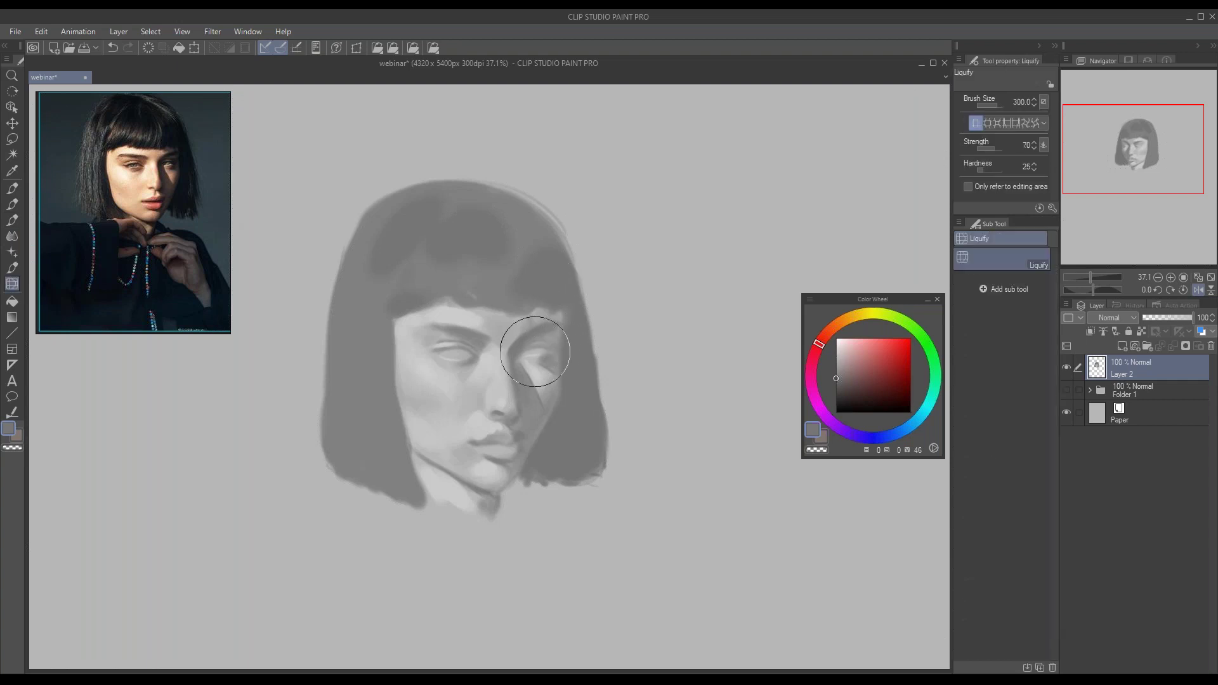
key(bracketleft)
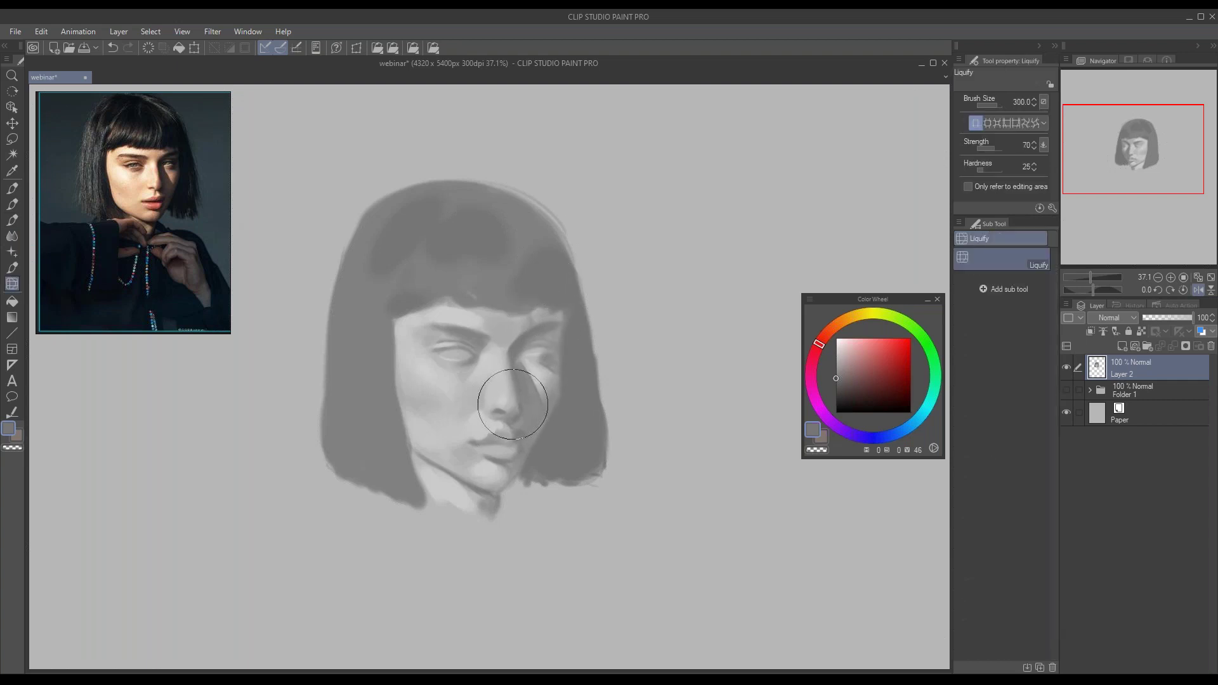
- Refine the nose, mouth and brow shapes with a smaller Liquify brush
key(bracketleft)
key(bracketleft)
key(bracketright)
key(bracketleft)
key(bracketleft)
key(bracketleft)
key(bracketleft)
key(bracketright)
key(bracketright)
- Sample a light grey beside the mouth and touch up the lip area with Paint Texture at size 25
key(b)
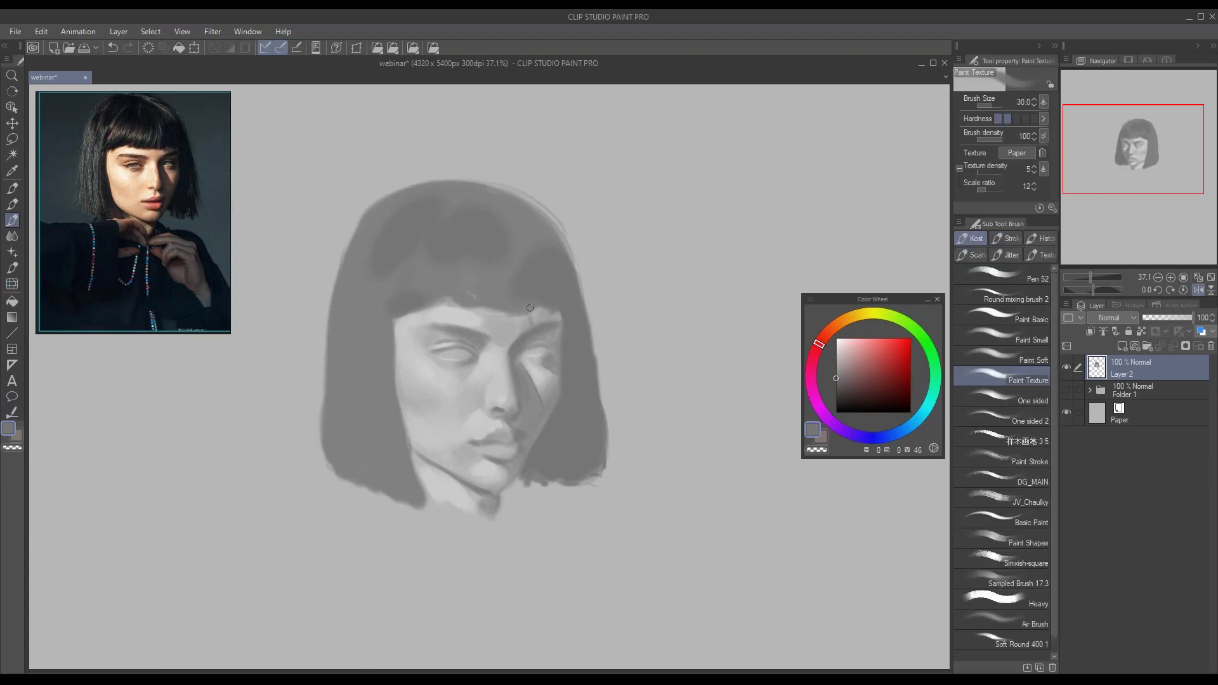
alt+click(482, 441)
alt+click(481, 435)
key(bracketleft)
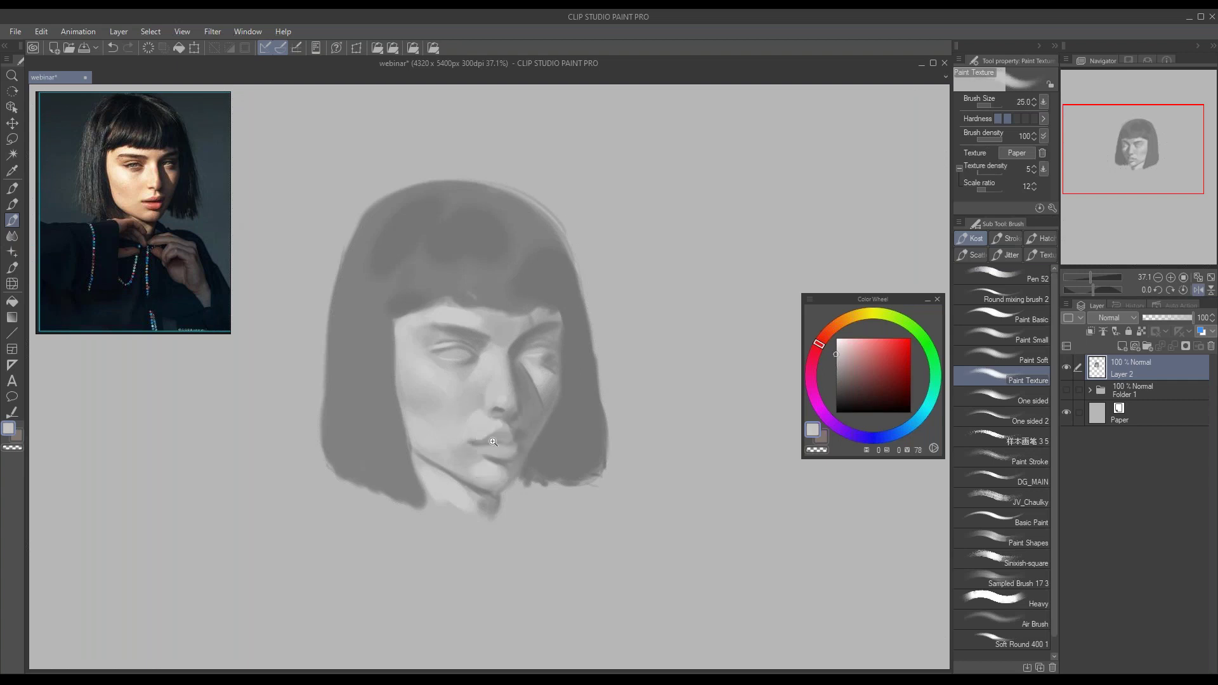
drag(493, 441, 441, 443)
- Flip both the canvas view and the reference photo horizontally to judge the portrait mirrored
key(h)
alt+shift+click(137, 273)
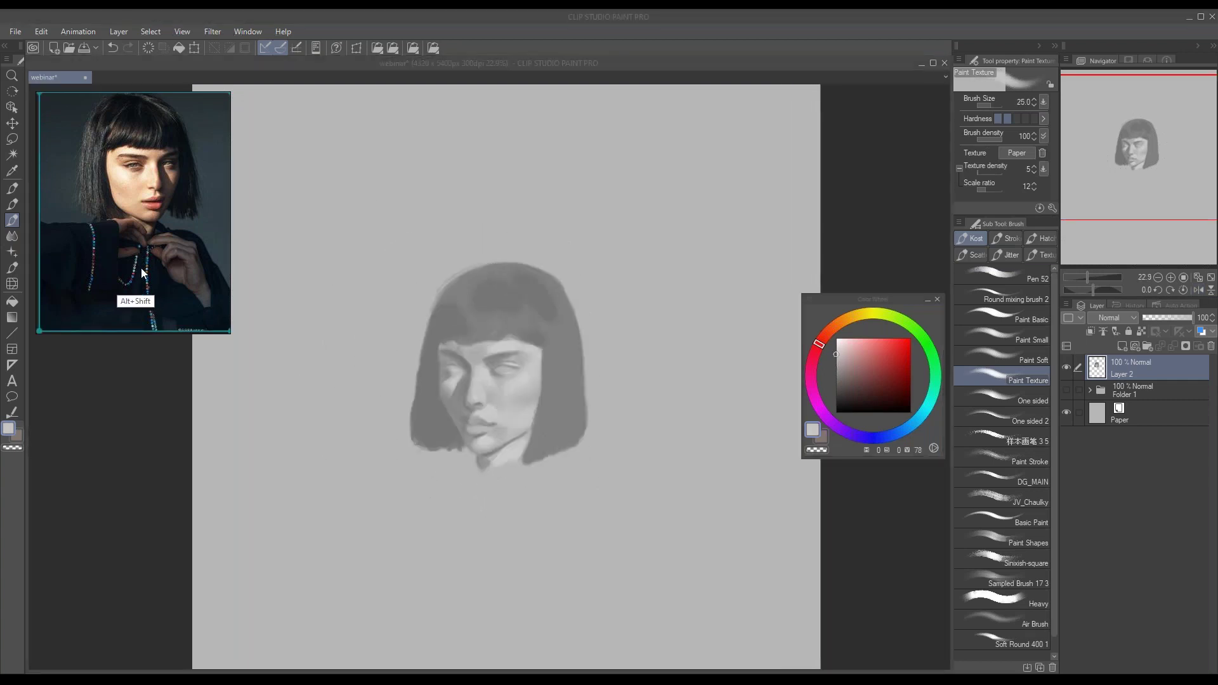
drag(135, 275, 217, 343)
mouse_move(493, 444)
mouse_down()
mouse_move(492, 418)
mouse_move(465, 394)
mouse_up()
- Reshape the lips with Liquify at size 150, and undo the last touch-up before setting Paint Texture to size 20
key(j)
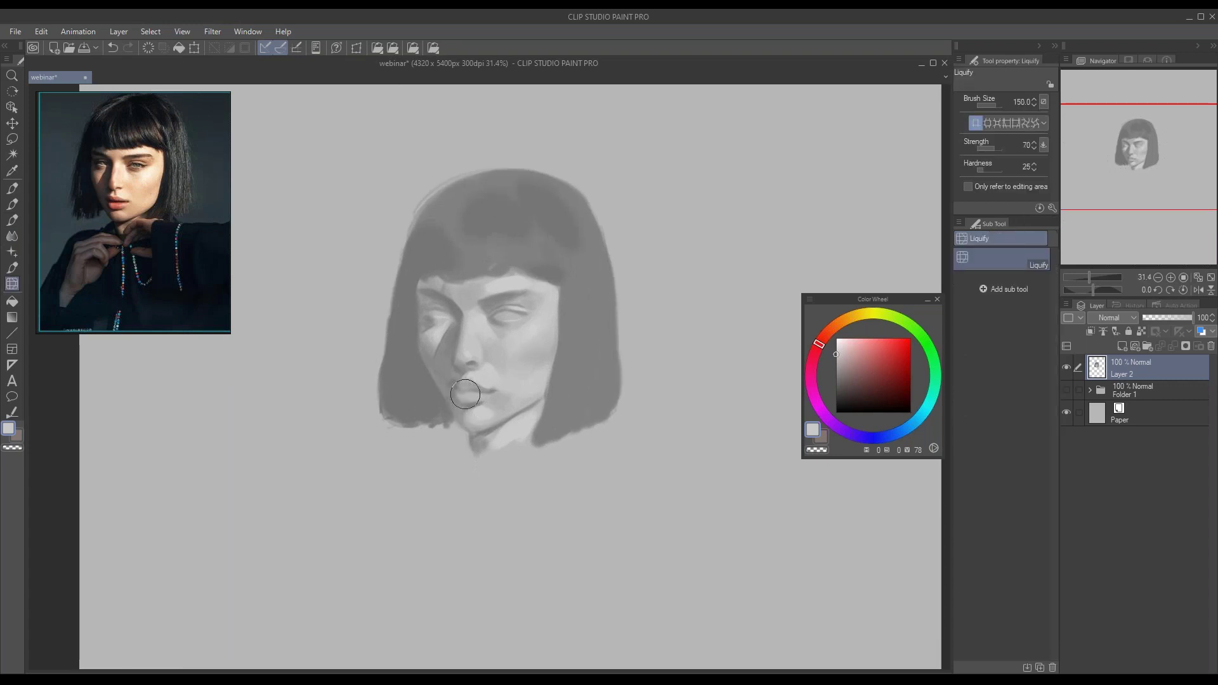
key(b)
key(bracketleft)
key(bracketleft)
key(ctrl+z)
key(bracketright)
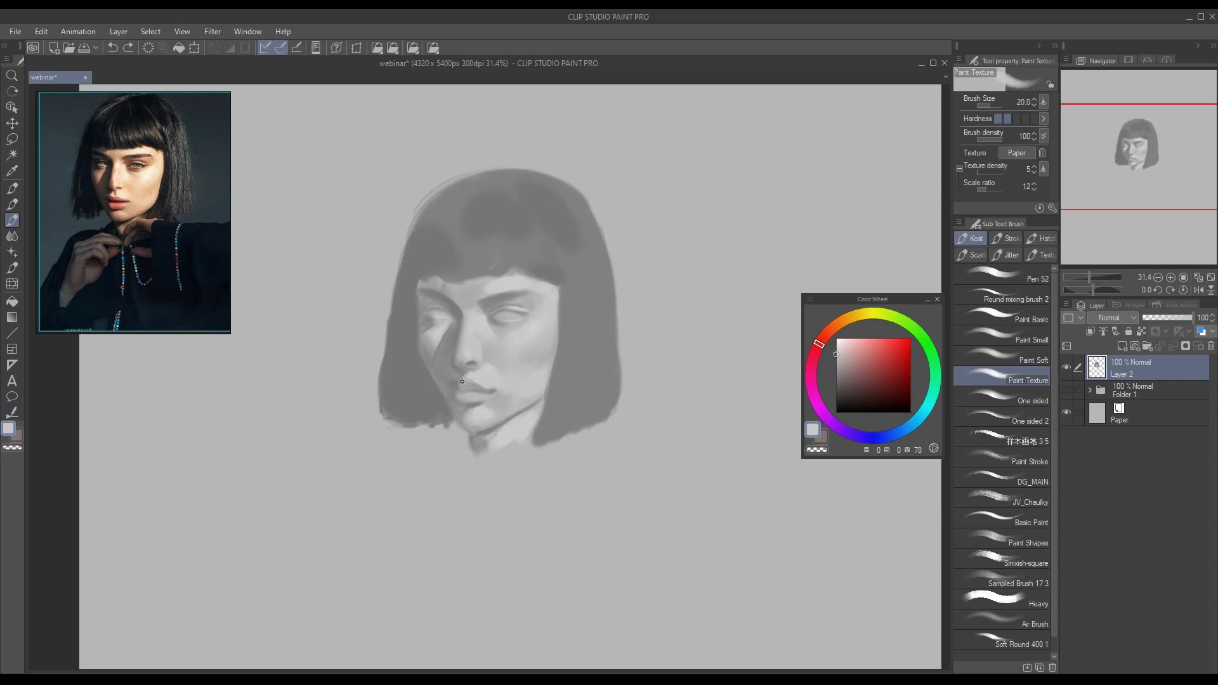
- Sample greys around the mouth and refine the lips and their shadows with a finer brush
alt+click(470, 388)
alt+click(474, 378)
alt+click(468, 386)
key(bracketleft)
key(bracketleft)
drag(470, 462, 478, 457)
- Adjust the lower face and jaw proportions with Liquify at size 400
key(j)
key(bracketright)
key(bracketright)
key(bracketright)
key(bracketright)
key(bracketright)
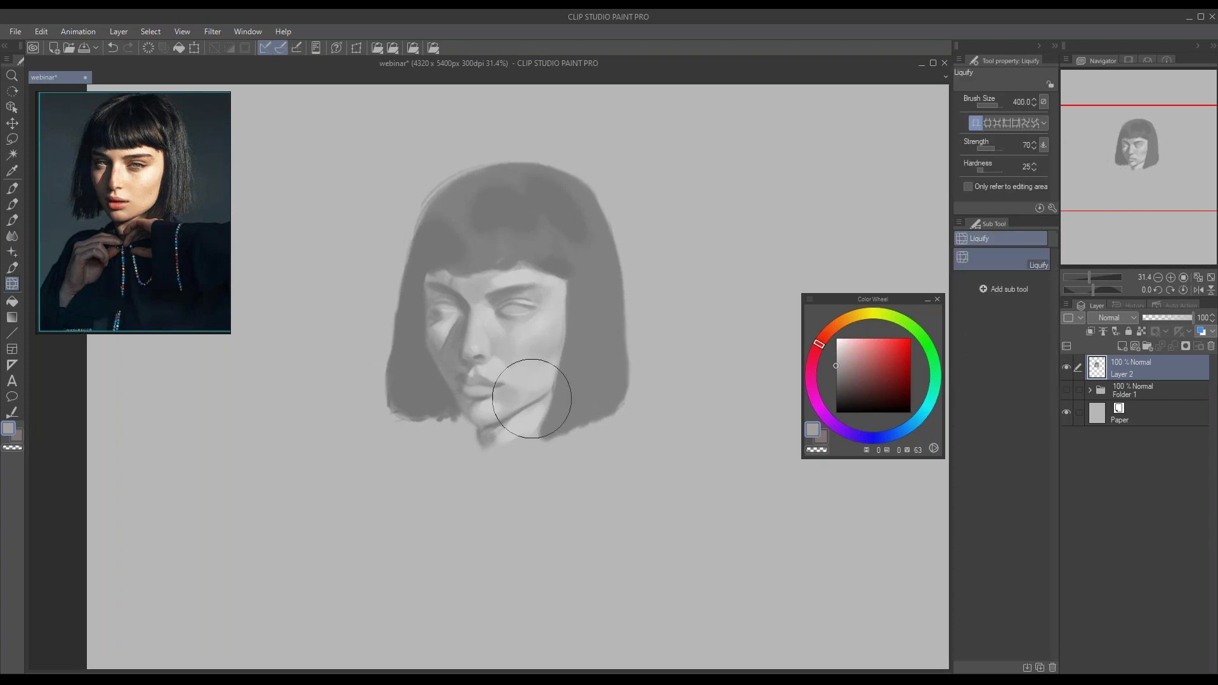
- Sample the shadow grey and darken the shadow-side cheek and jaw edge with Paint Texture at size 35
key(b)
alt+click(452, 359)
key(bracketleft)
key(bracketleft)
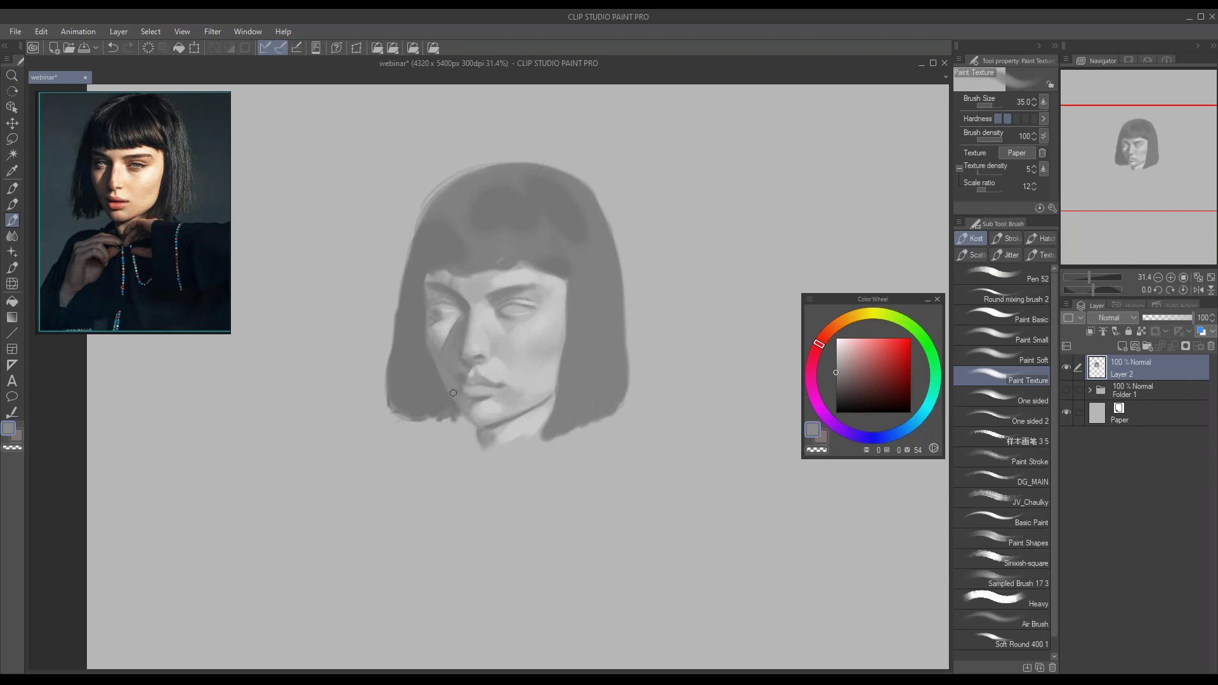
drag(484, 438, 489, 444)
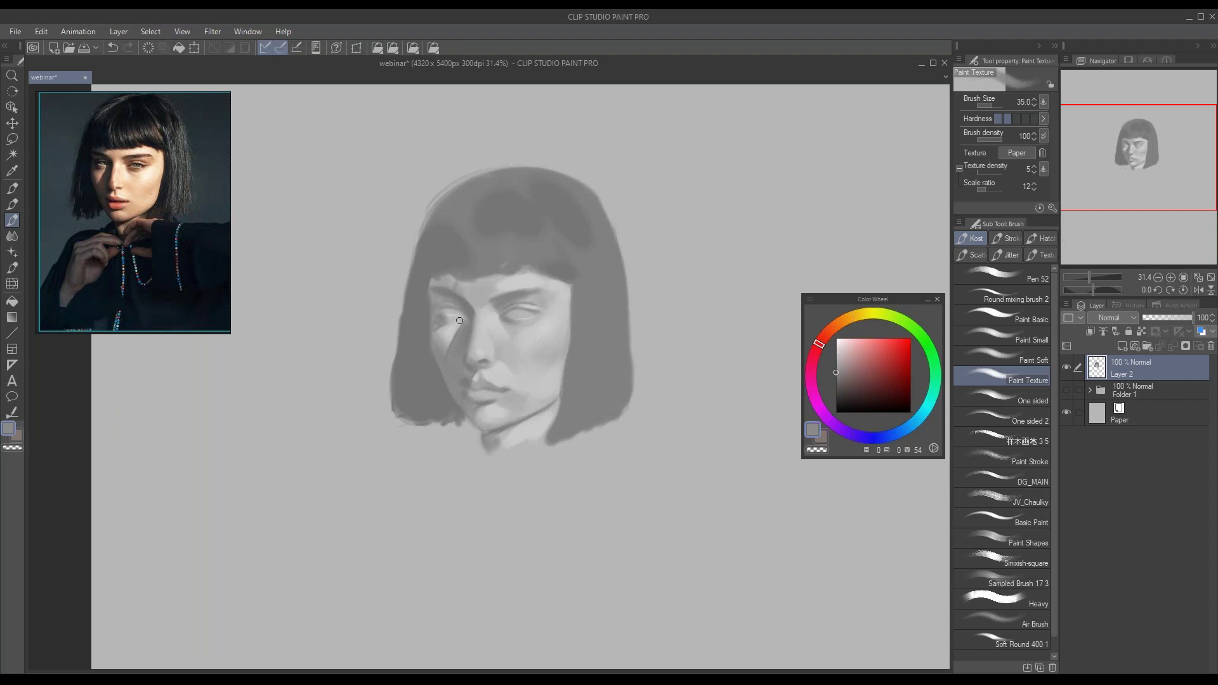
- Paint a sampled dark grey over the shadow-side temple and fringe with the brush at size 125
alt+click(457, 298)
key(bracketright)
key(bracketright)
key(bracketright)
key(bracketright)
key(bracketright)
key(bracketright)
key(bracketright)
key(bracketright)
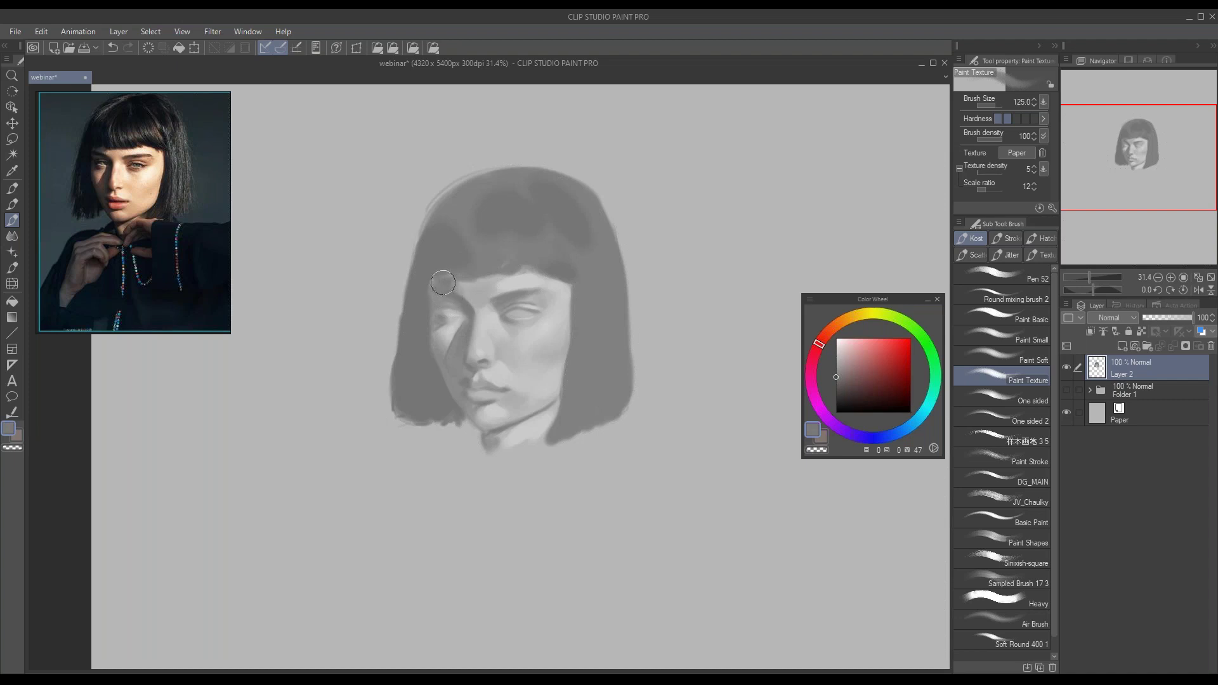
- Refine the shadow-side brow and fringe edge with sampled greys, then sample a mid grey from the lower face
key(bracketleft)
key(bracketleft)
alt+click(462, 288)
alt+click(440, 279)
key(bracketright)
key(bracketright)
key(bracketright)
mouse_move(496, 394)
mouse_down()
mouse_move(527, 390)
mouse_move(483, 382)
mouse_move(503, 369)
mouse_up()
key(j)
key(b)
alt+click(516, 379)
ctrl+drag(497, 427, 508, 511)
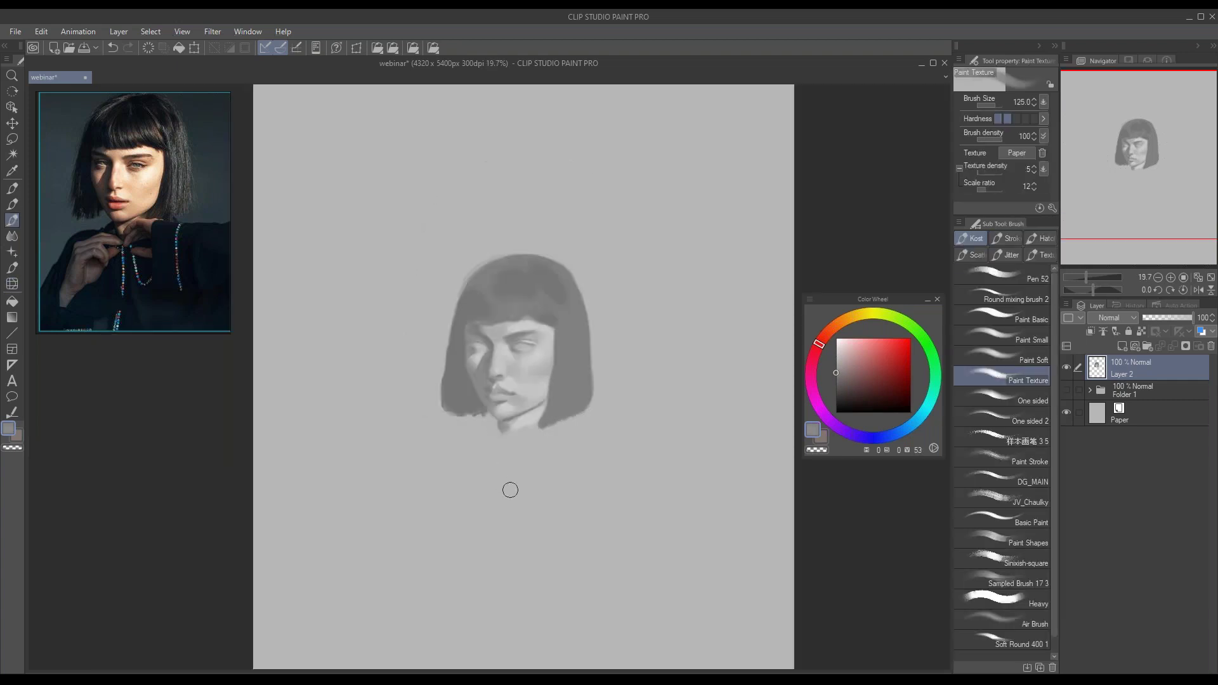
scroll(496, 430, up, 2)
- Undo the last distortion and rework the face and hair proportions with Liquify, enlarging it to size 500
key(j)
drag(482, 397, 479, 394)
key(ctrl+z)
key(bracketleft)
key(bracketleft)
key(bracketleft)
key(bracketleft)
key(bracketleft)
key(bracketright)
key(bracketright)
key(bracketright)
key(bracketright)
key(bracketright)
key(bracketright)
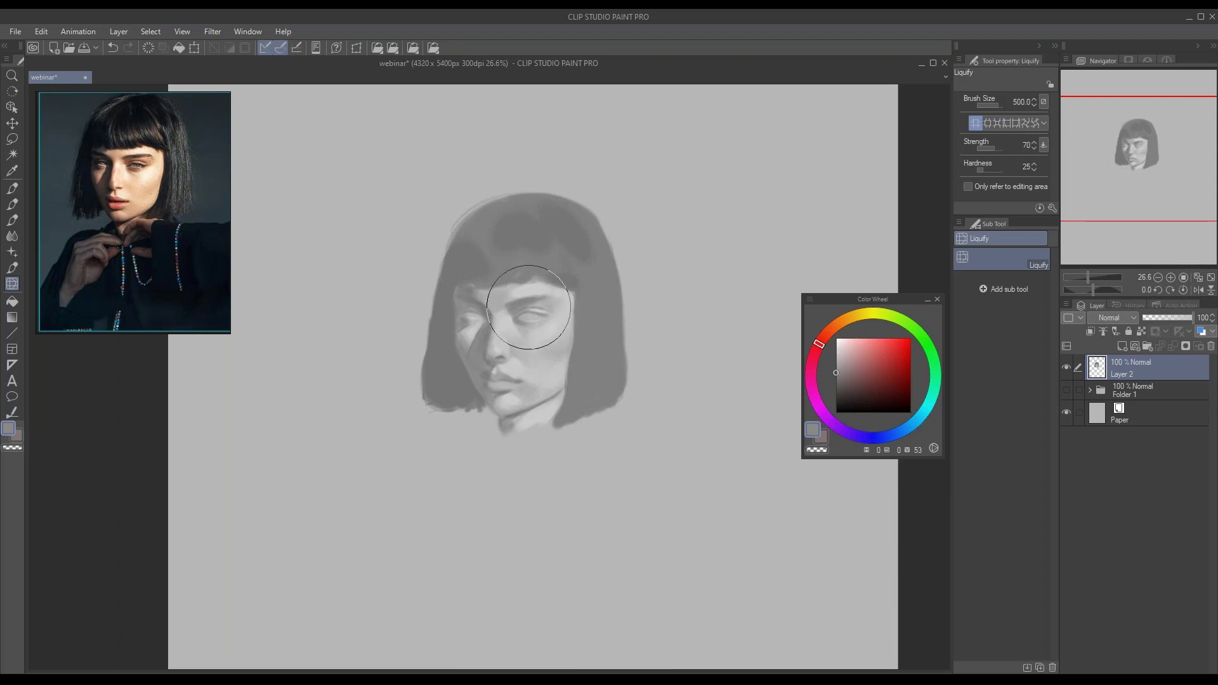
- Adjust the hair outline with Liquify at size 350 and check the head in mirrored view
key(bracketleft)
key(bracketleft)
key(bracketleft)
key(bracketleft)
key(bracketright)
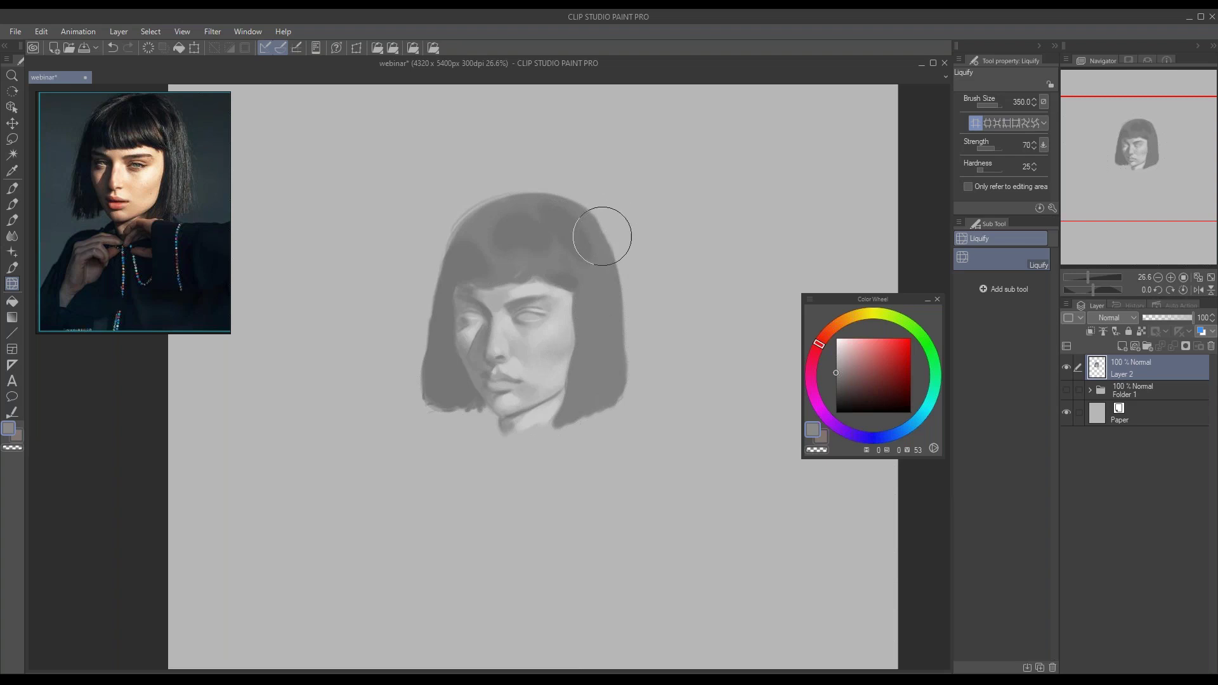
key(h)
key(h)
drag(535, 380, 525, 380)
- Tidy the shadow-side hair ends with Erase Texture, and adjust the hair and jaw with Liquify at size 400
key(e)
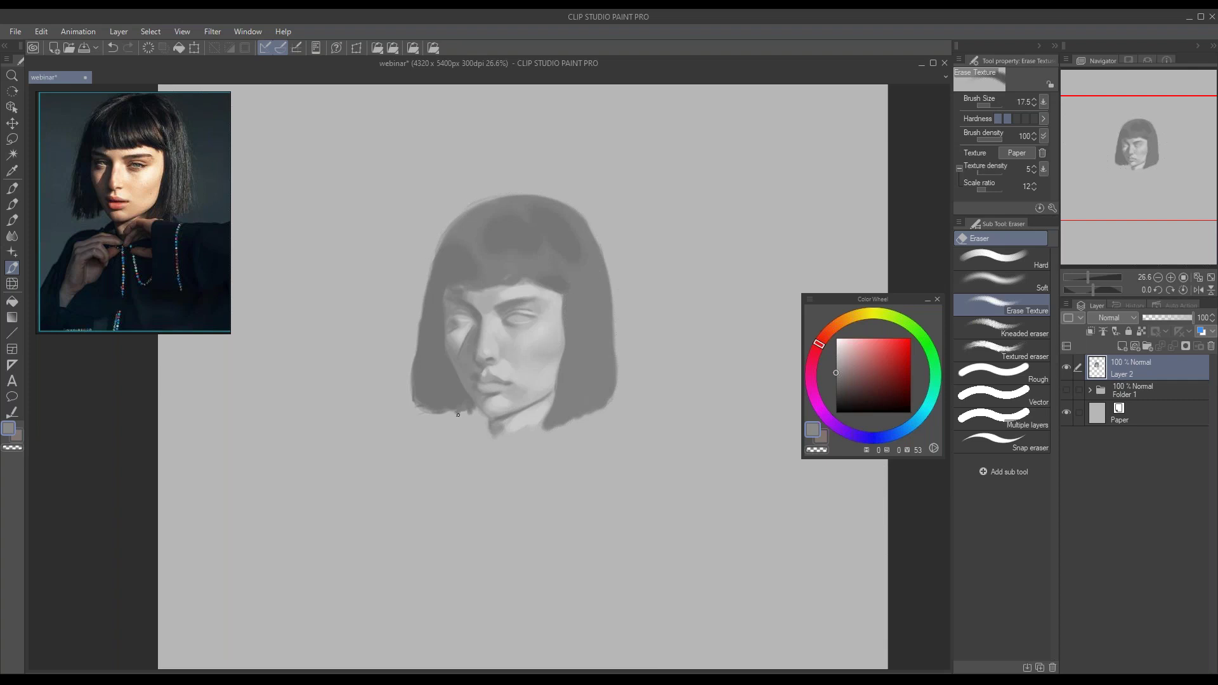
key(j)
drag(443, 352, 449, 349)
drag(457, 413, 528, 415)
key([)
key(])
key(])
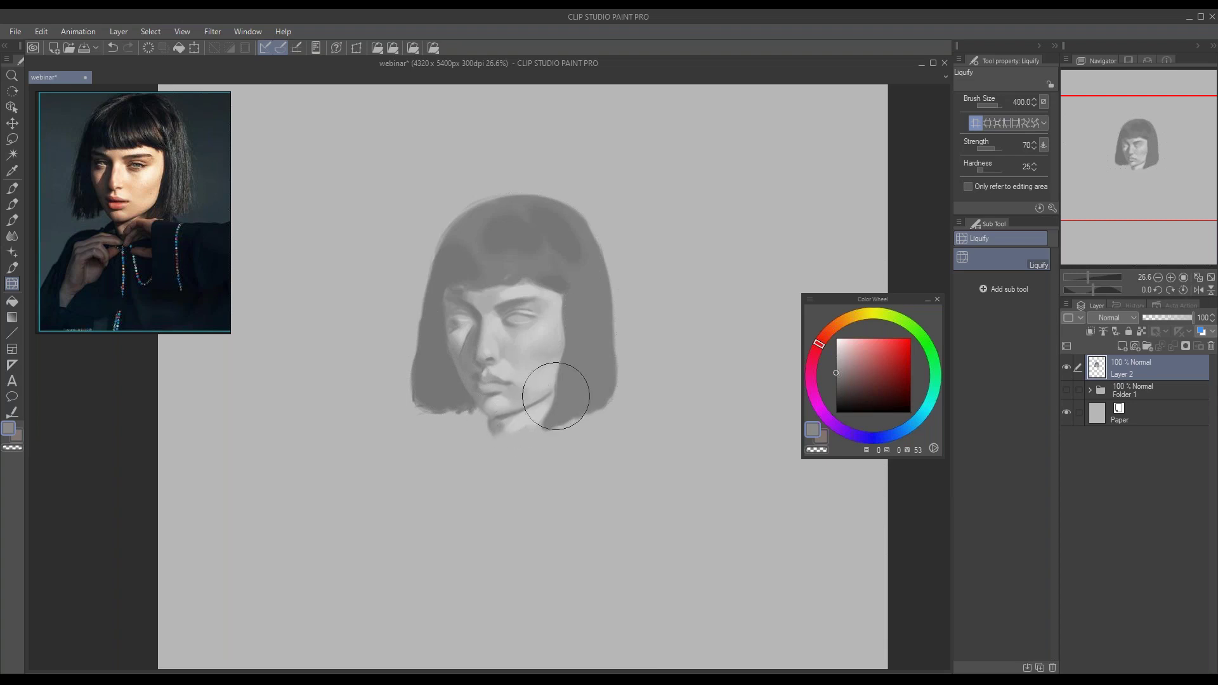
key(b)
key(b)
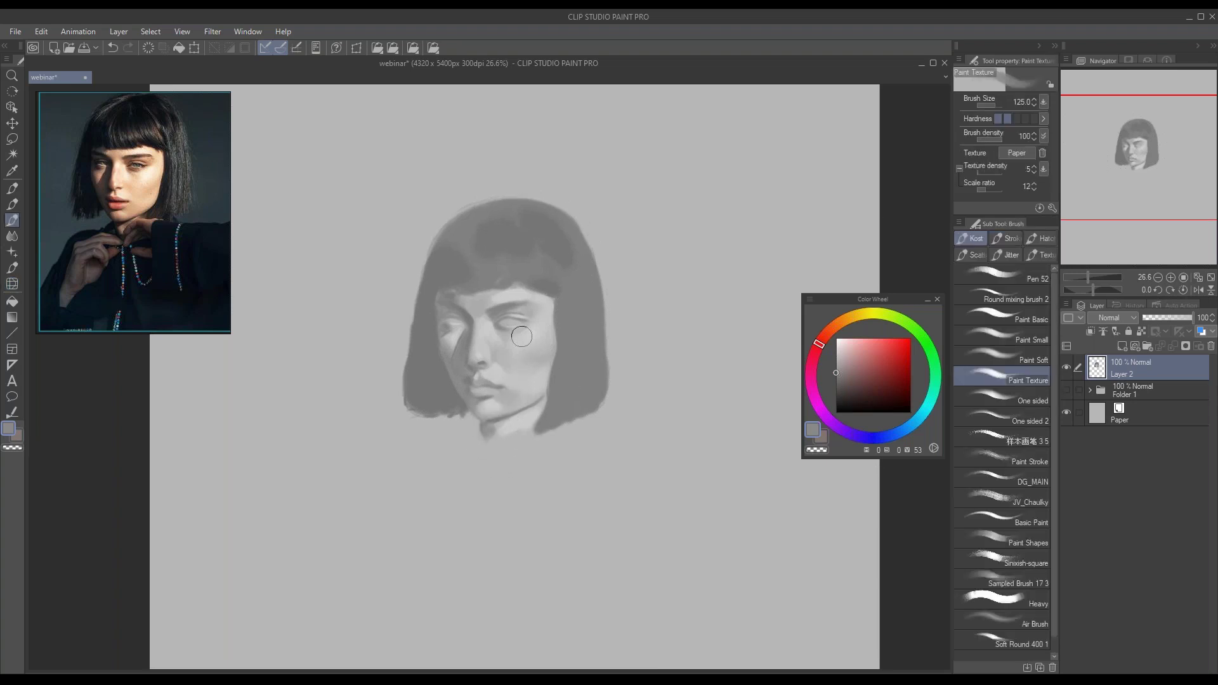
- Apply a Level Correction to the portrait, raising the black input point and lowering the white one, after comparing the preview
key(ctrl+l)
drag(751, 217, 725, 206)
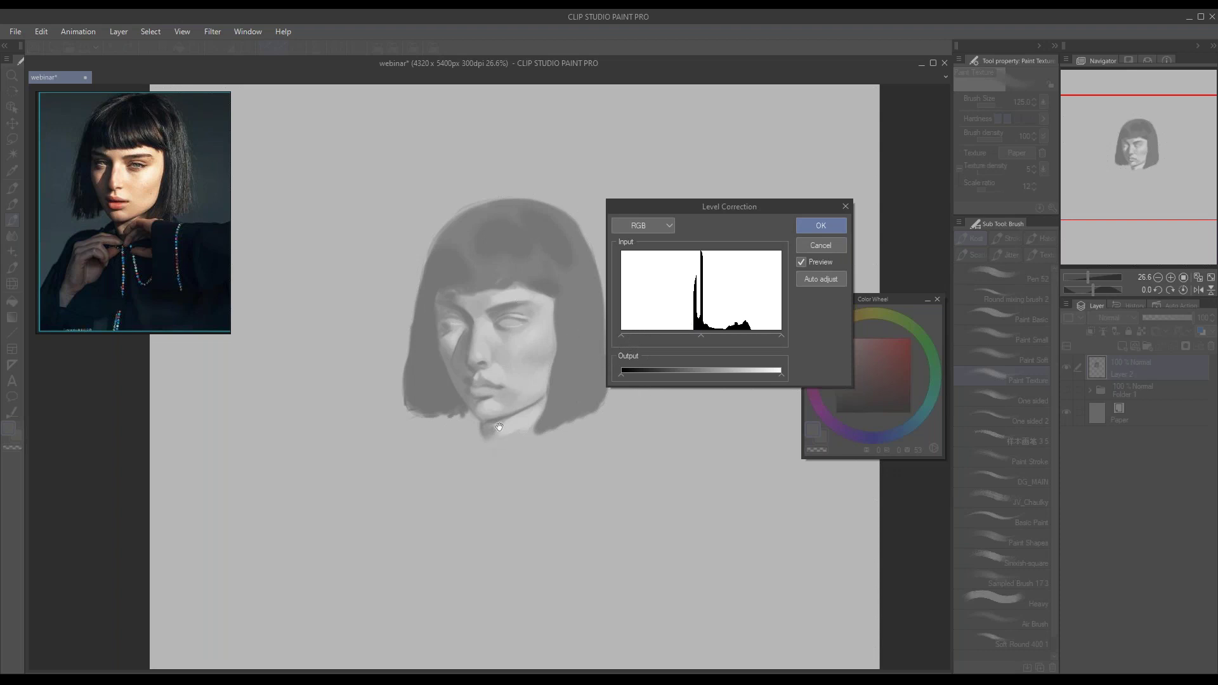
drag(624, 336, 655, 334)
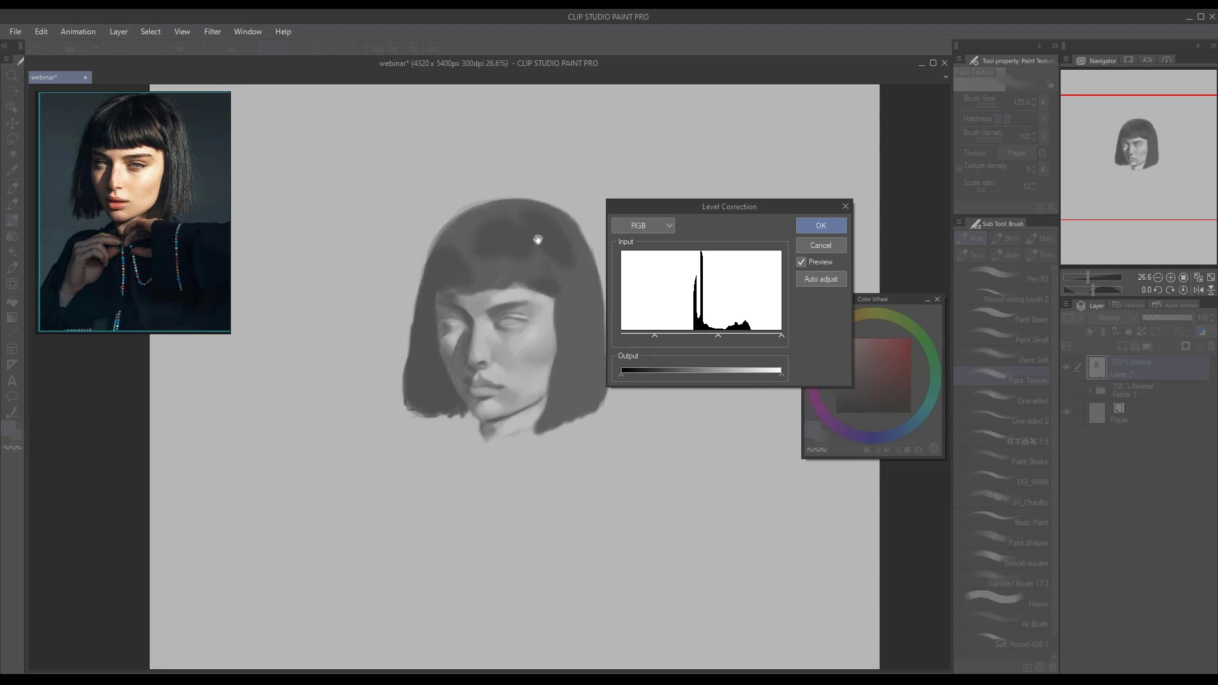
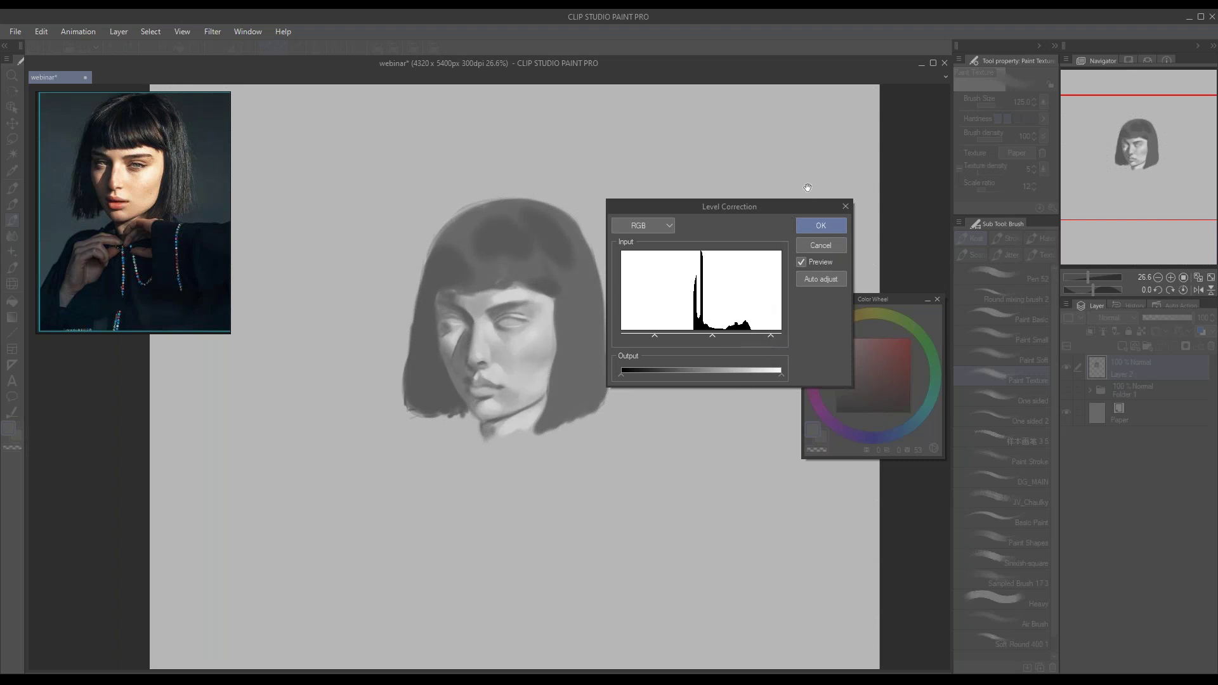
click(802, 261)
click(802, 259)
click(811, 226)
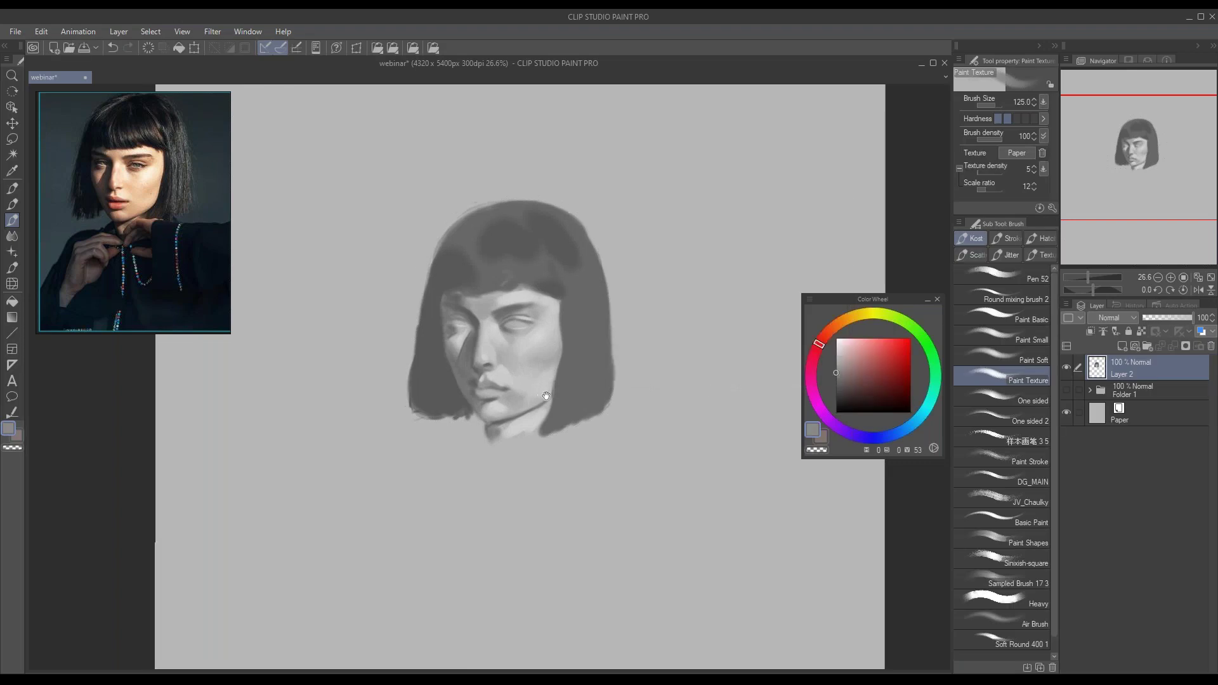
- Adjust the lit-side eye and brow area with Liquify, reducing it from size 400 to 250
scroll(531, 301, up, 2)
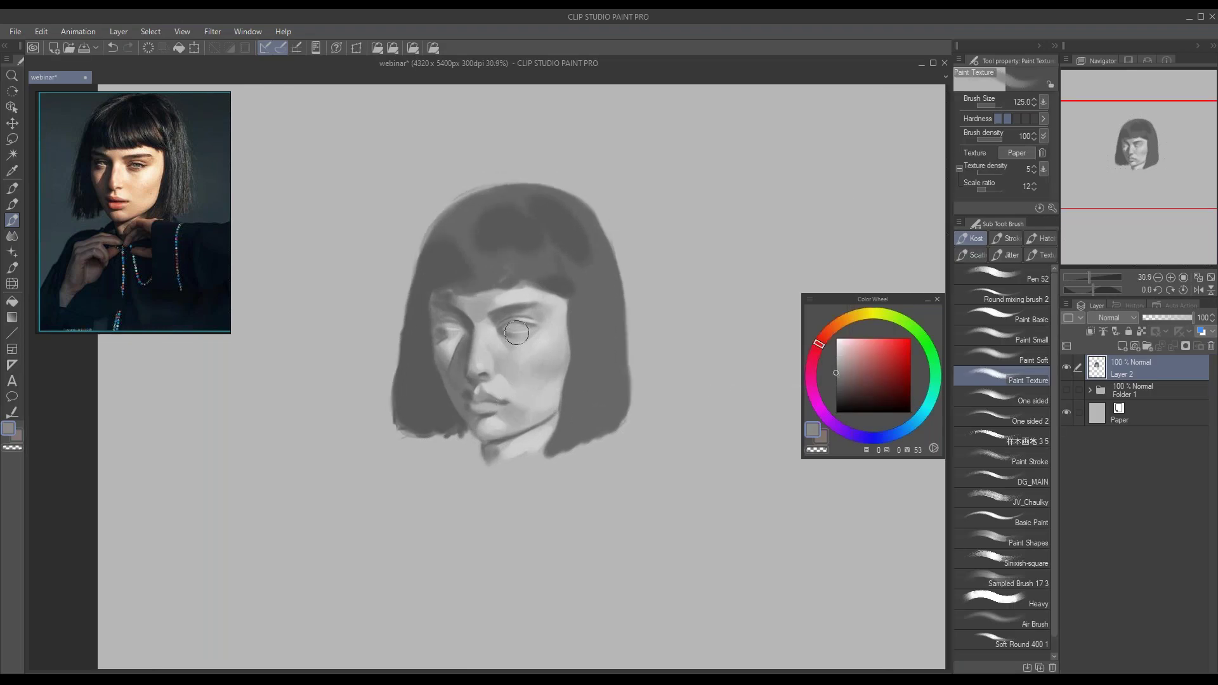
key([)
key(j)
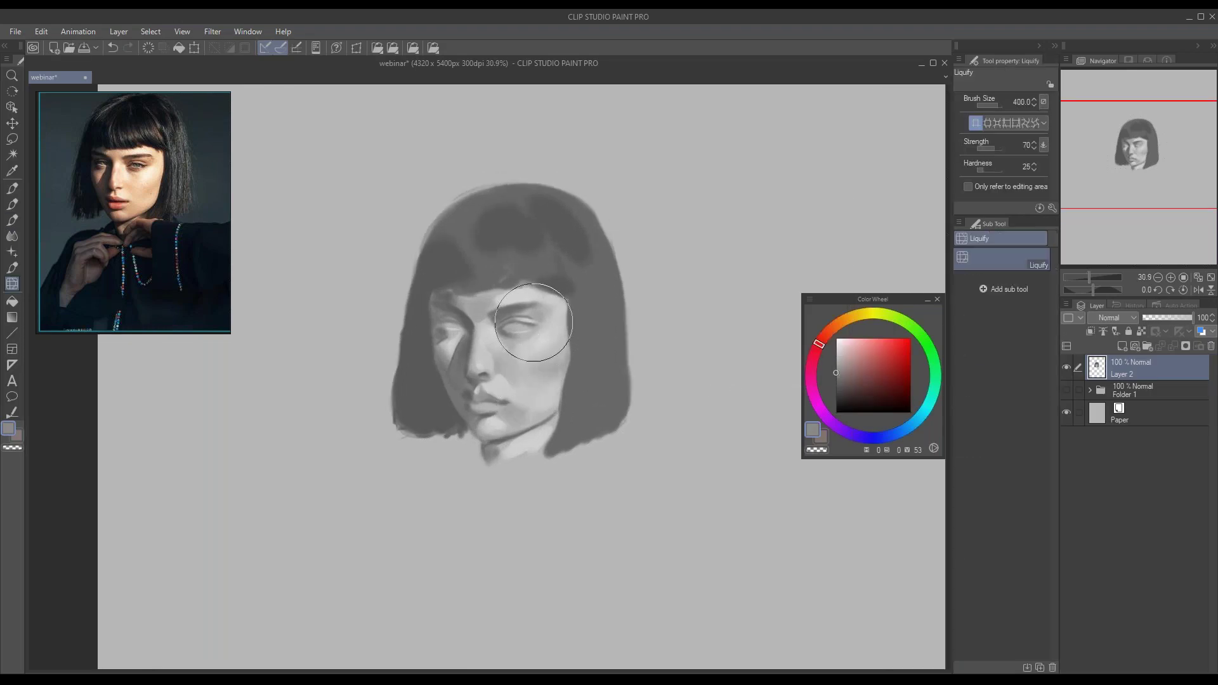
drag(523, 272, 526, 270)
key([)
key([)
- Add a clipped Glow Dodge layer above Layer 2, and review the blending modes while keeping Glow dodge
key(ctrl+shift+n)
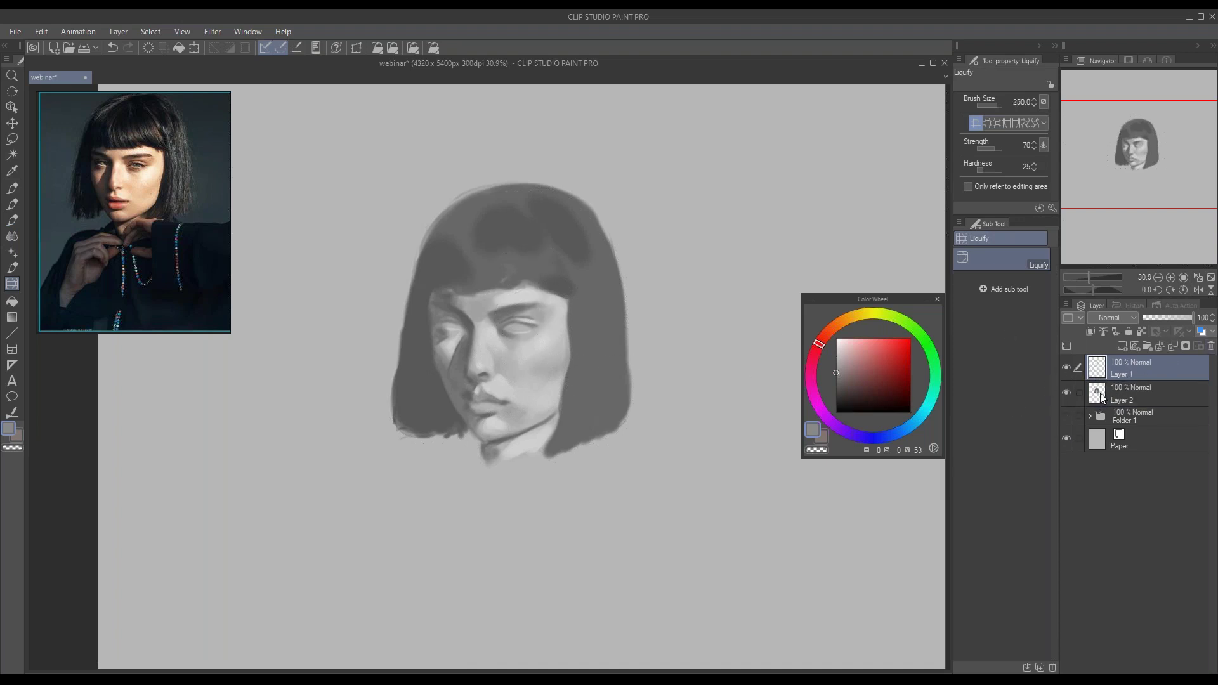
click(1210, 346)
key(F1)
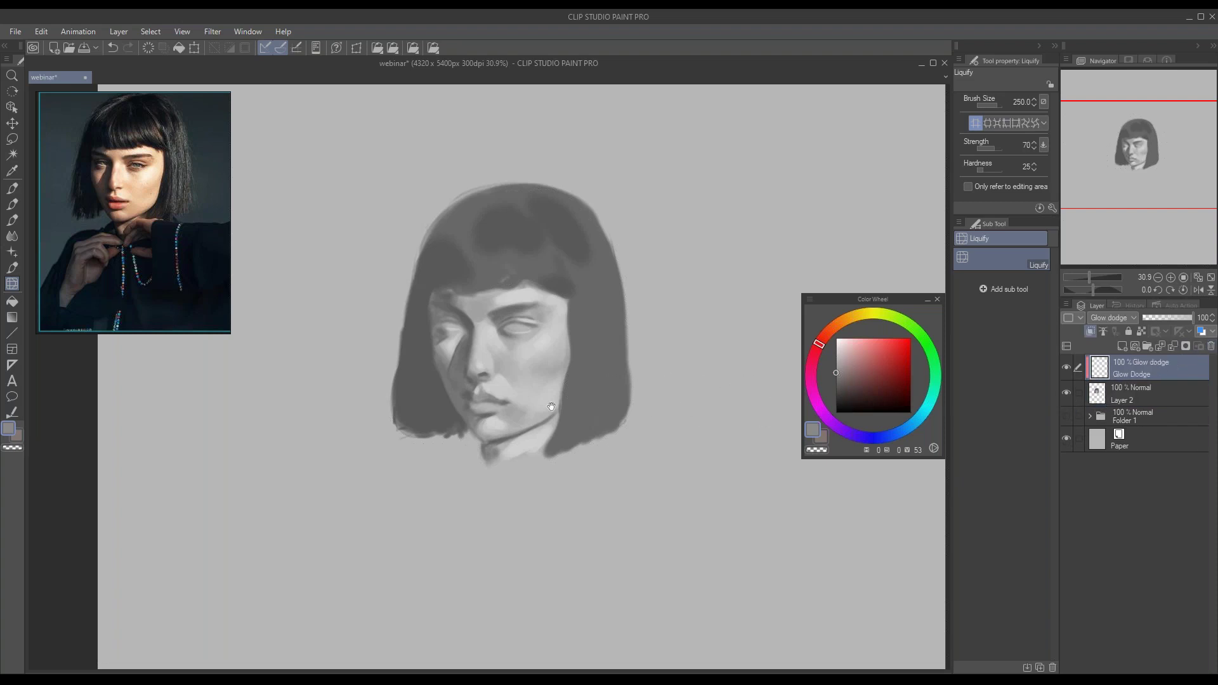
drag(571, 398, 576, 399)
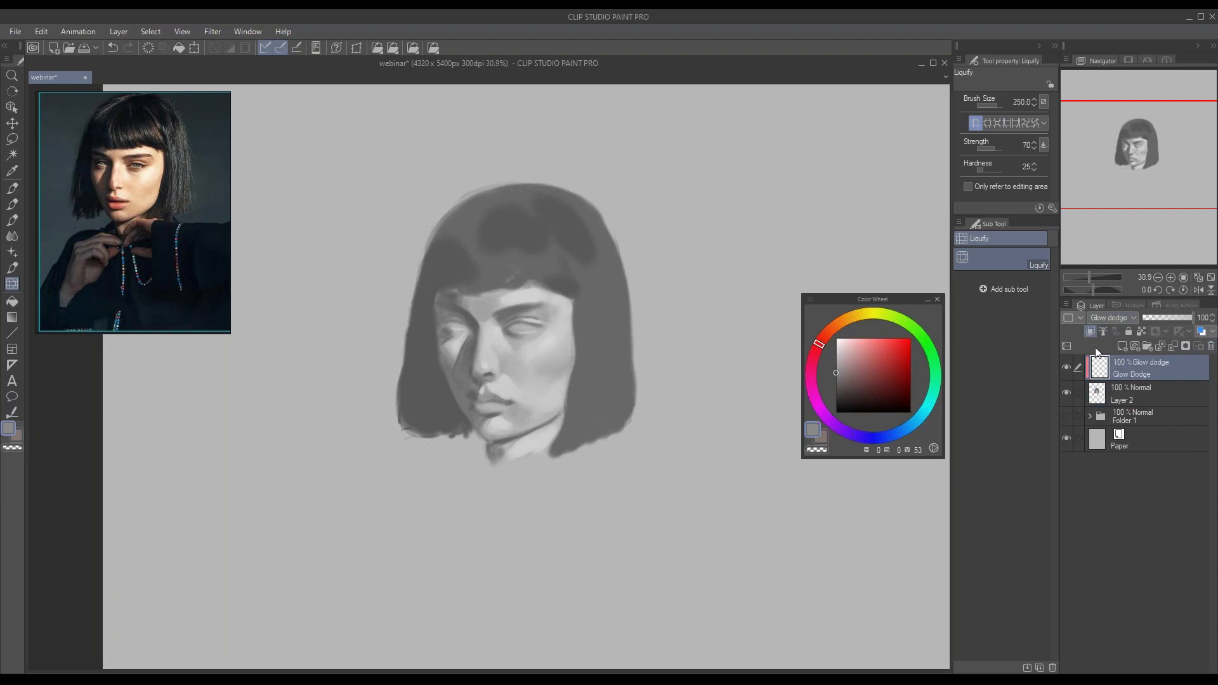
click(1120, 317)
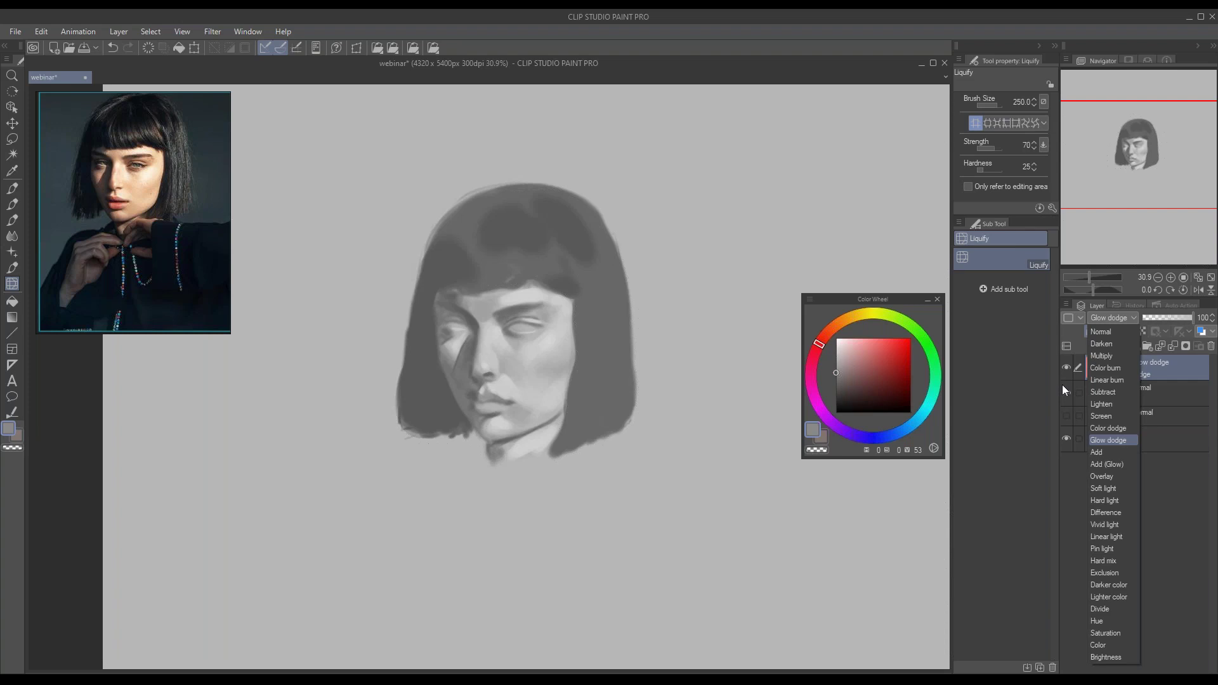
click(1118, 318)
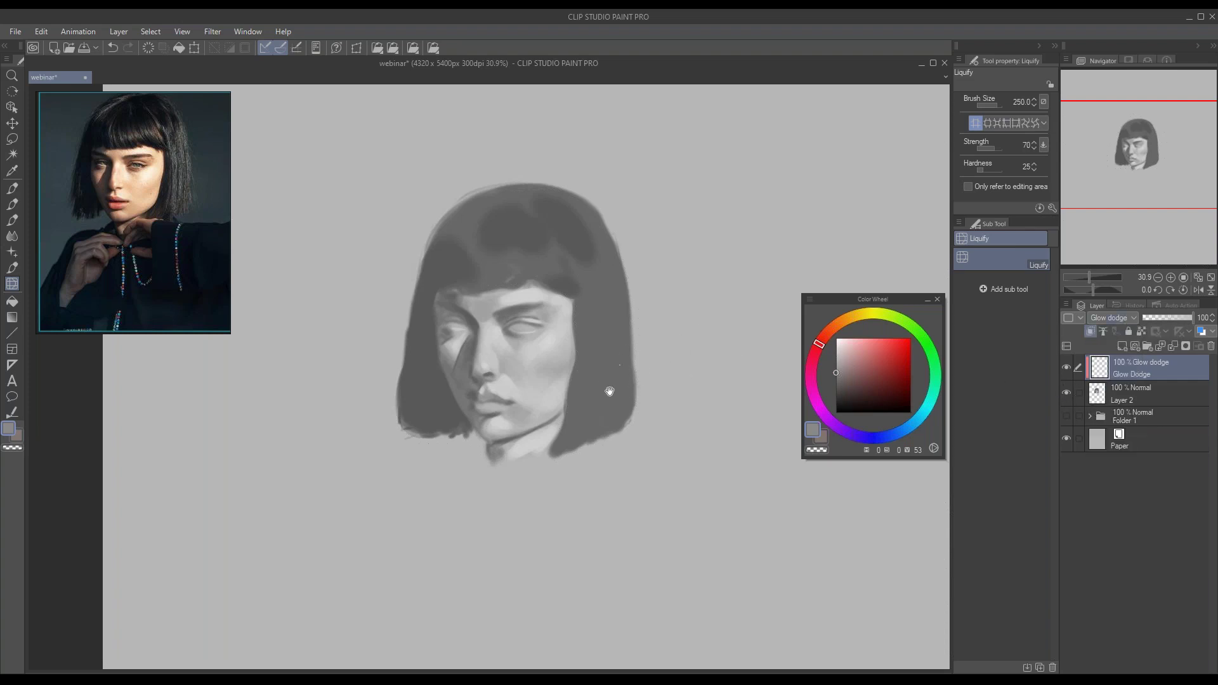
drag(610, 392, 612, 391)
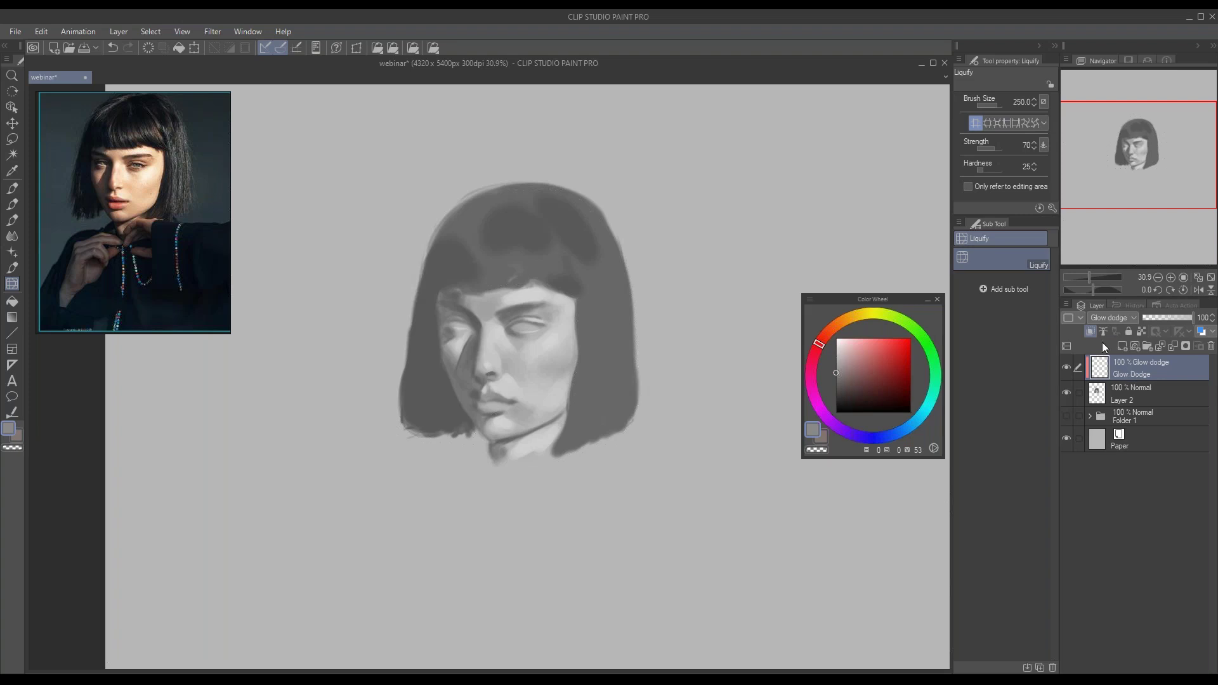
drag(541, 415, 485, 402)
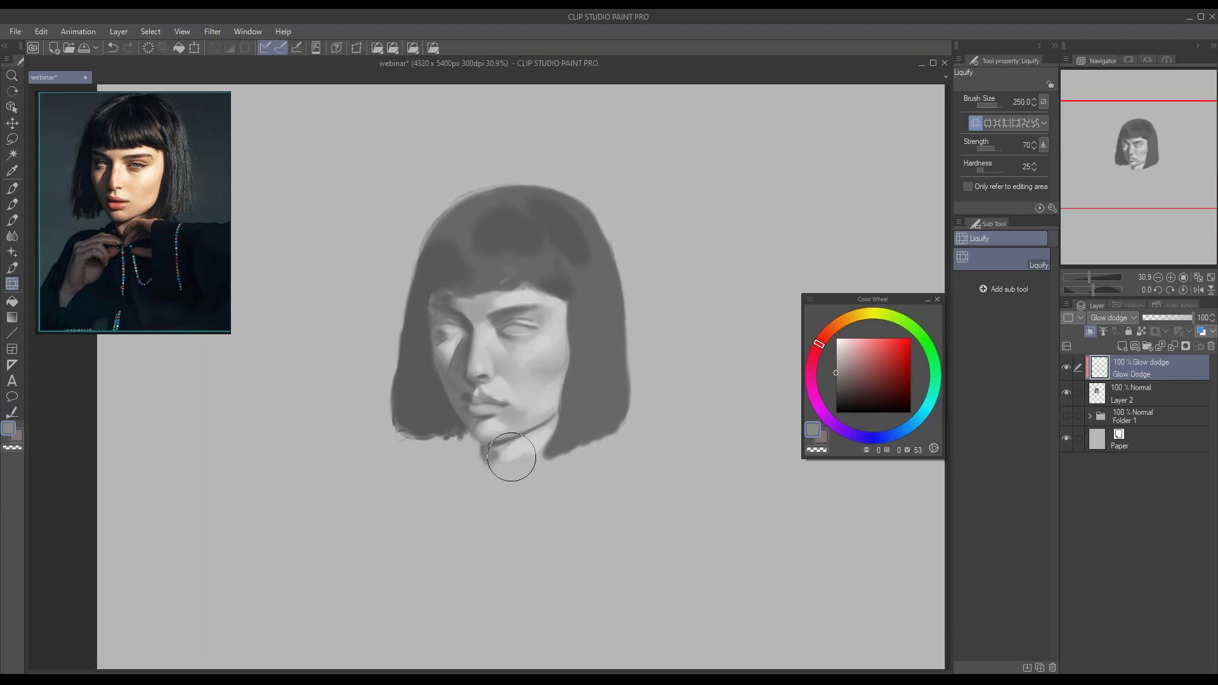
- Try brightening the lit cheek on the Glow Dodge layer with a dark grey of value 24
key(bracketleft)
click(836, 387)
drag(832, 388, 836, 395)
key(bracketleft)
key(bracketleft)
key(bracketleft)
key(bracketleft)
key(bracketleft)
key(ctrl+z)
key(b)
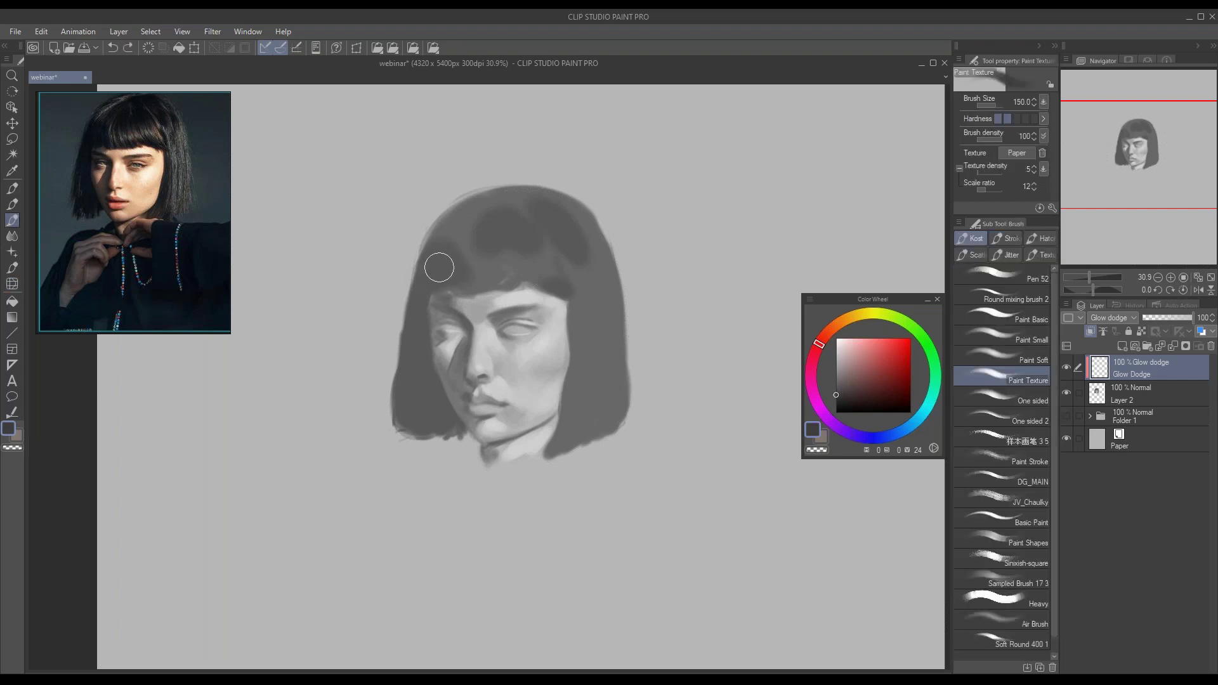
key(ctrl+z)
mouse_move(530, 361)
mouse_down()
mouse_move(539, 380)
mouse_move(550, 363)
mouse_up()
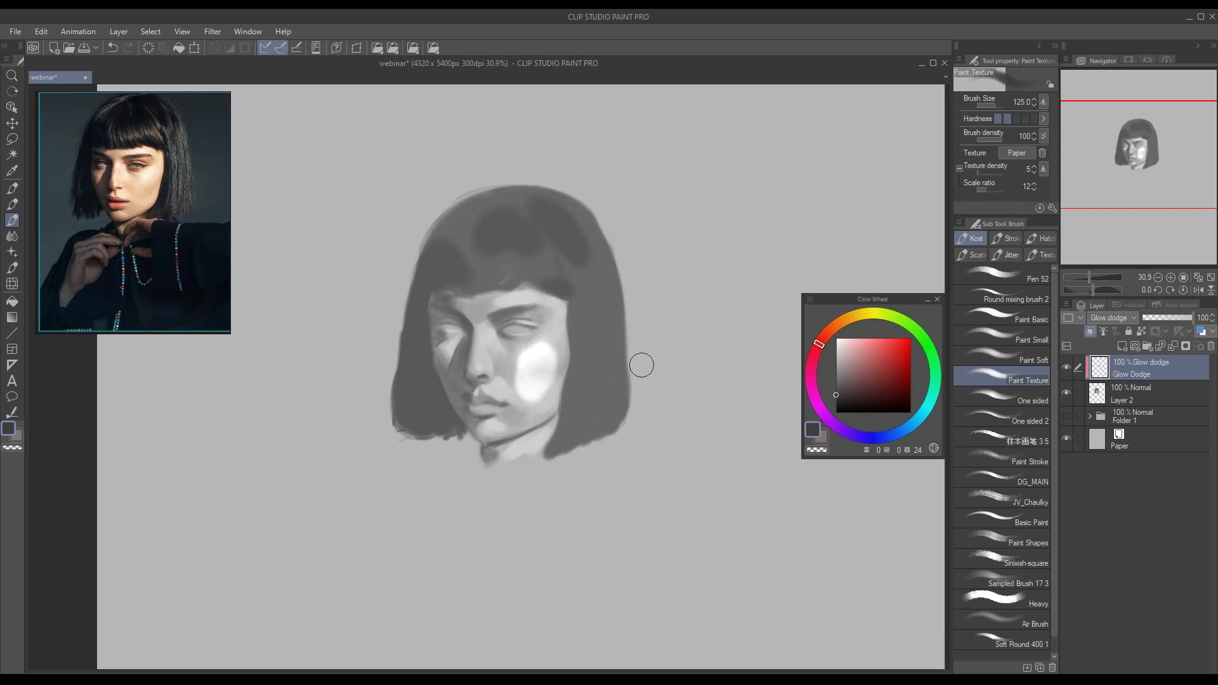
key(ctrl+z)
- Set a darker grey of value 12 and brighten the lit cheek and nose with an enlarged Paint Texture brush
click(838, 398)
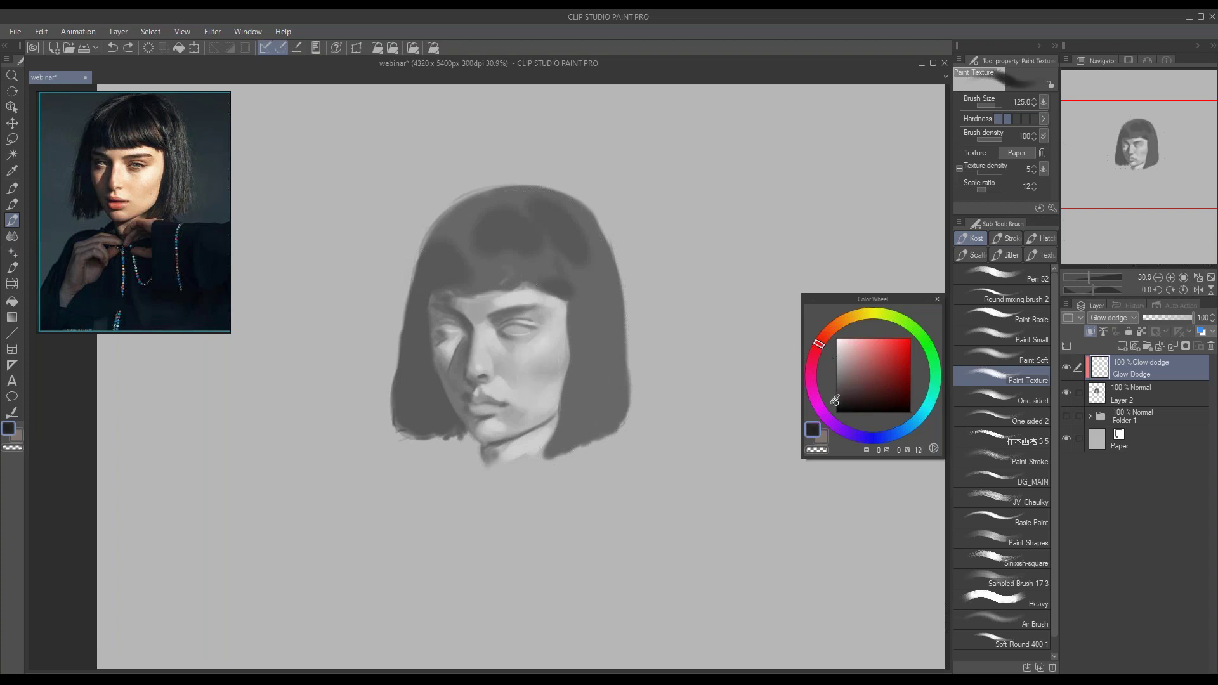
key(bracketright)
key(bracketright)
key(bracketright)
key(bracketright)
mouse_move(498, 341)
mouse_down()
mouse_move(489, 368)
mouse_move(481, 316)
mouse_up()
key(bracketright)
key(bracketright)
mouse_move(539, 359)
mouse_down()
mouse_move(536, 393)
mouse_move(511, 389)
mouse_move(507, 421)
mouse_move(545, 401)
mouse_move(549, 348)
mouse_up()
- Brighten the forehead, brow area and lit cheek on the Glow Dodge layer with the brush between sizes 175 and 125
key(bracketleft)
key(bracketleft)
key(bracketleft)
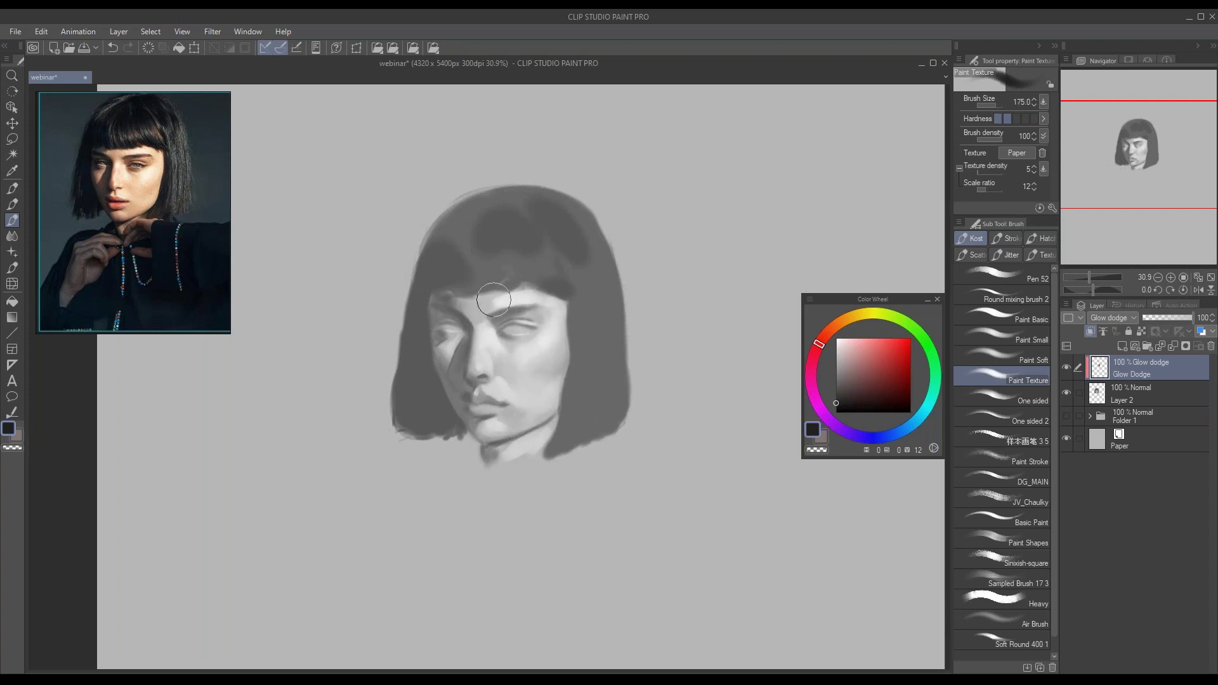
mouse_move(544, 306)
mouse_down()
mouse_move(540, 398)
mouse_move(512, 352)
mouse_move(540, 368)
mouse_move(517, 354)
mouse_up()
key(bracketright)
key(bracketleft)
key(bracketleft)
key(bracketleft)
key(bracketleft)
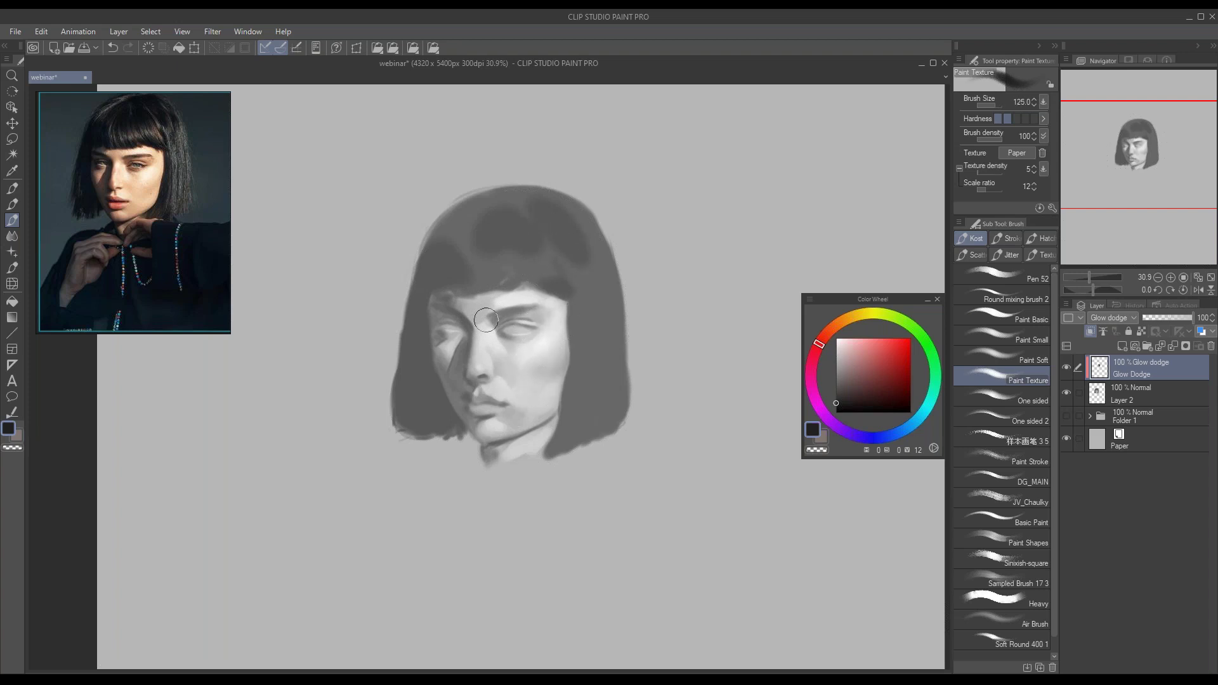
- Brighten the lit eye and brow area, chin and cheek on the Glow Dodge layer with varied brush sizes
key(bracketright)
key(bracketright)
key(bracketright)
drag(520, 316, 533, 329)
drag(495, 418, 526, 408)
key(bracketleft)
key(bracketleft)
key(bracketleft)
key(bracketleft)
key(bracketleft)
key(bracketleft)
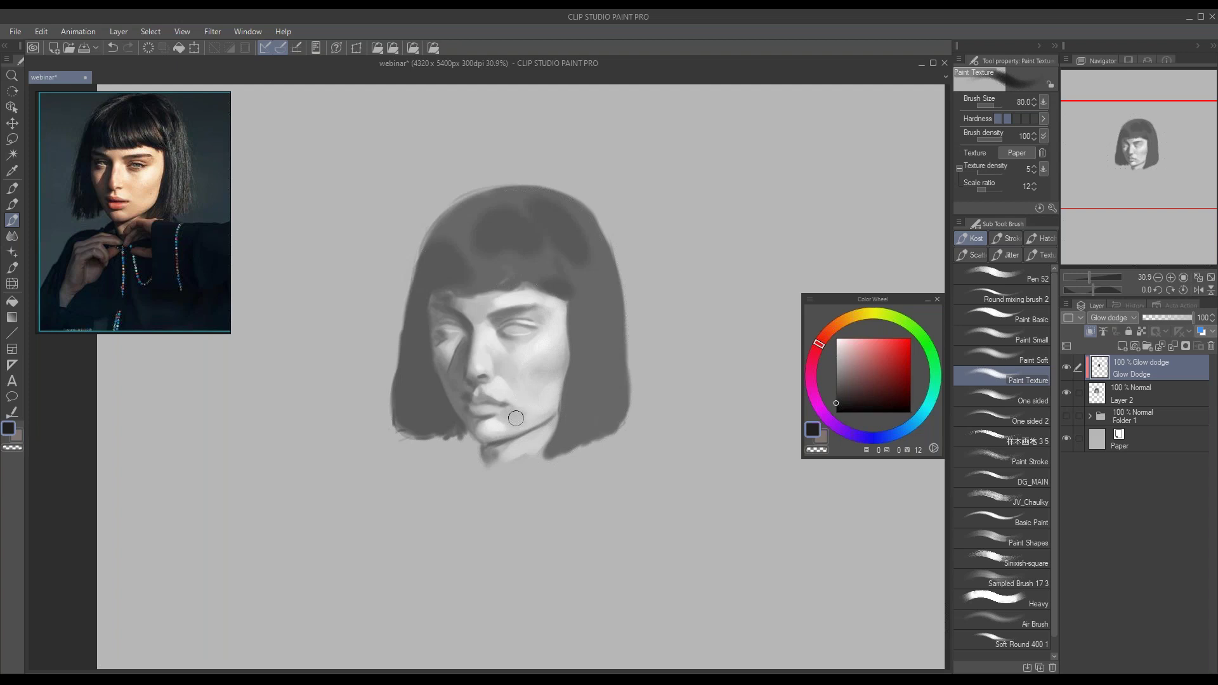
key(bracketright)
key(bracketright)
key(bracketright)
click(553, 376)
- Merge the Glow Dodge layer into Layer 2 and add a clipped Multiply layer above it
key(ctrl+e)
key(F2)
key(bracketright)
drag(434, 300, 444, 329)
key(ctrl+z)
- Set a light grey of value 79 and darken the shadow-side hair on the Multiply layer with the Paint Texture brush
drag(850, 353, 838, 350)
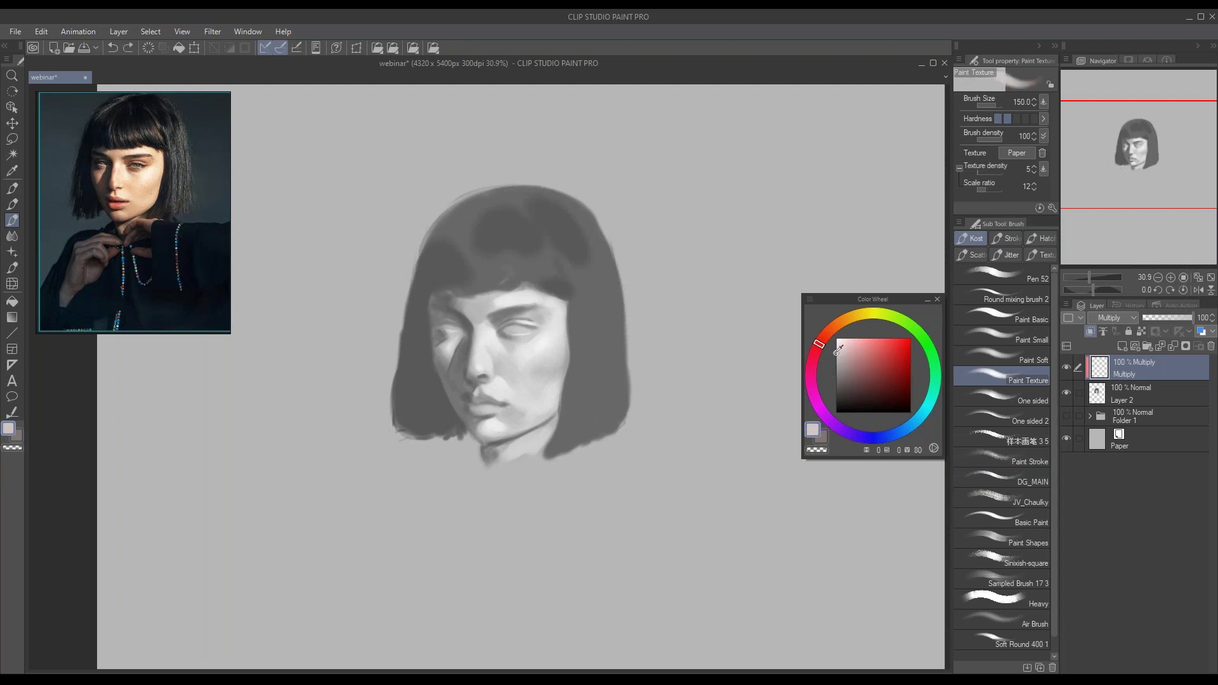
key(comma)
key(comma)
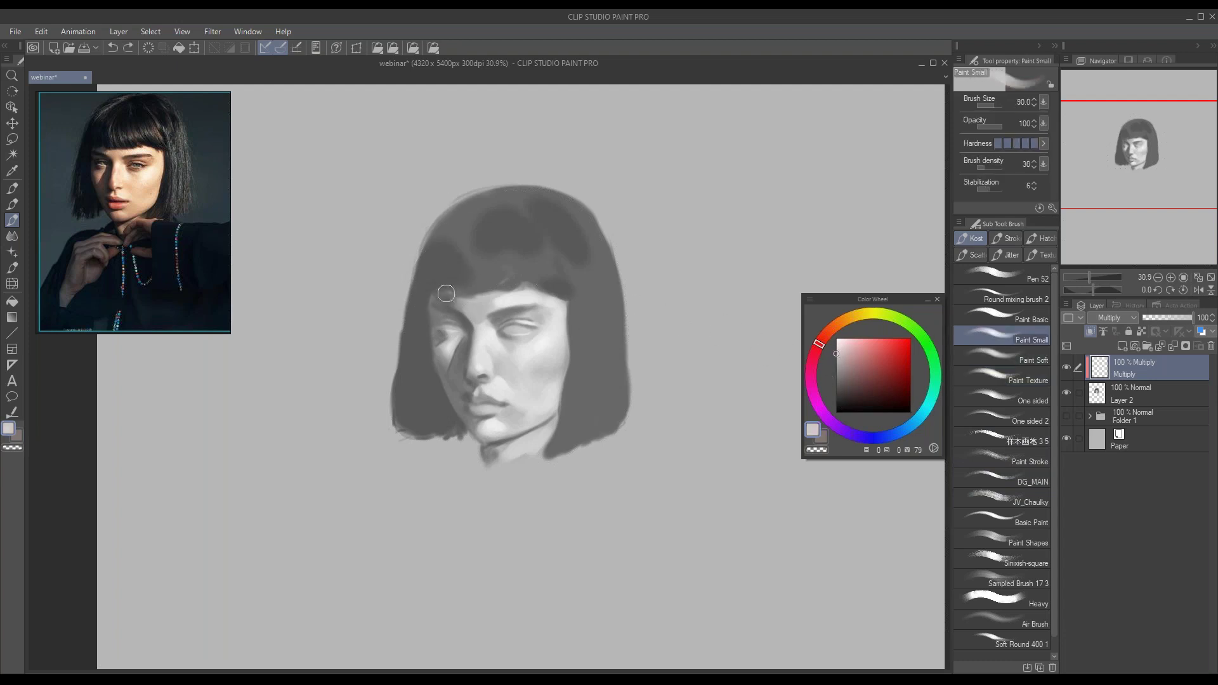
key(period)
key(period)
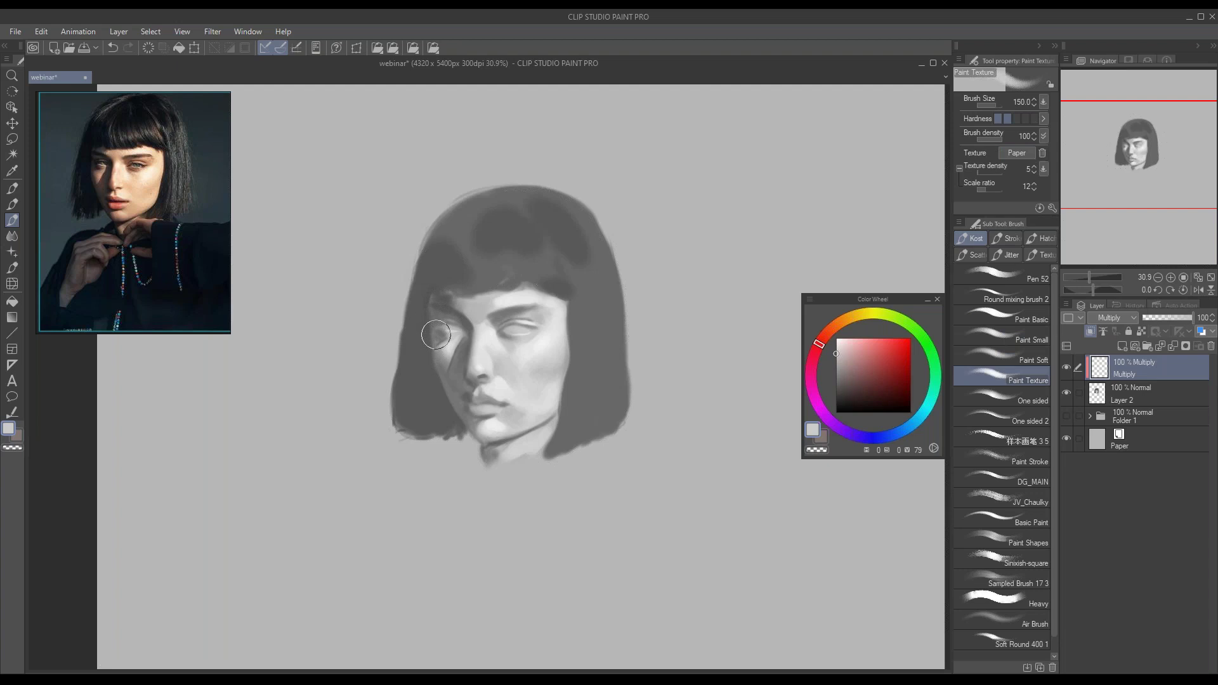
key(bracketright)
key(bracketright)
key(bracketright)
key(bracketleft)
key(bracketleft)
key(bracketleft)
key(bracketleft)
key(bracketleft)
key(bracketleft)
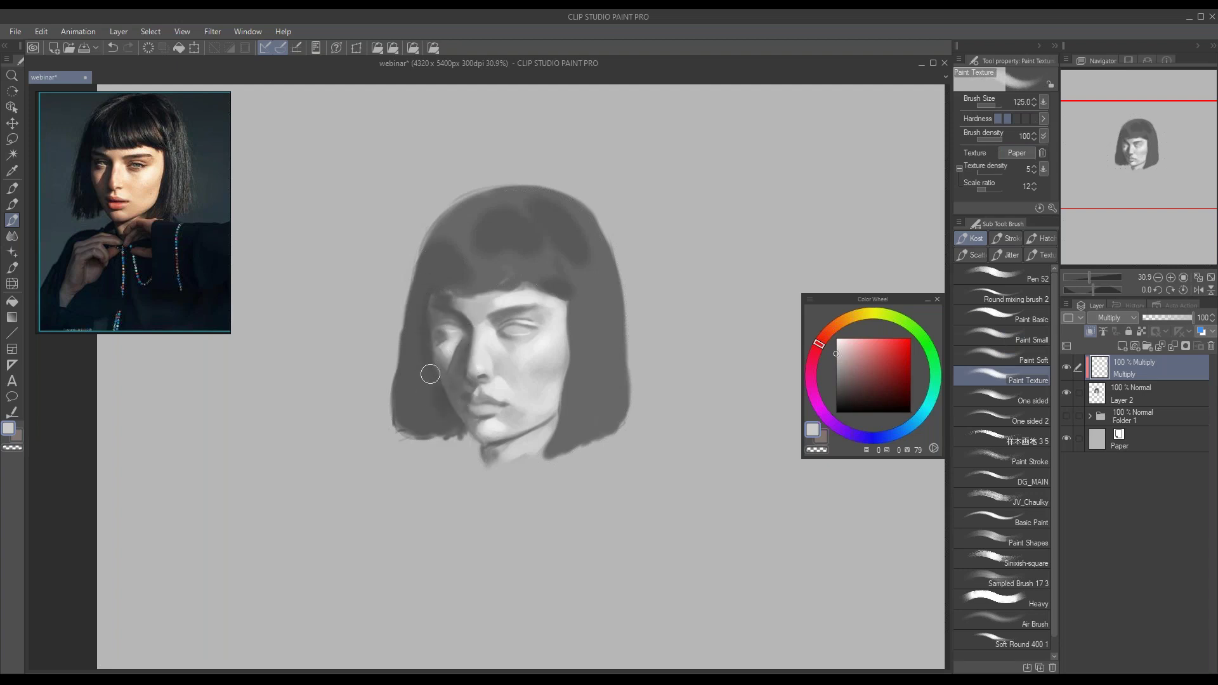
key(bracketright)
key(bracketright)
key(bracketright)
key(bracketright)
mouse_move(428, 351)
mouse_down()
mouse_move(452, 440)
mouse_move(416, 366)
mouse_move(395, 407)
mouse_move(408, 306)
mouse_move(404, 364)
mouse_move(431, 251)
mouse_move(419, 277)
mouse_move(444, 238)
mouse_up()
- Set a grey of value 67 and darken the crown and lit-side hair on the Multiply layer with an enlarged brush
key(bracketright)
key(bracketright)
key(bracketright)
key(bracketright)
click(836, 362)
key(bracketright)
key(bracketright)
mouse_move(462, 233)
mouse_down()
mouse_move(510, 223)
mouse_move(463, 254)
mouse_move(527, 263)
mouse_move(552, 243)
mouse_move(611, 279)
mouse_move(607, 336)
mouse_up()
- Darken the fringe and the hair beside the lit cheek on the Multiply layer, enlarging the brush to size 200
key(bracketleft)
key(bracketleft)
key(bracketleft)
key(bracketleft)
key(bracketleft)
key(bracketleft)
key(bracketleft)
key(bracketleft)
key(bracketleft)
key(bracketleft)
mouse_move(517, 260)
mouse_down()
mouse_move(585, 309)
mouse_move(575, 284)
mouse_move(579, 358)
mouse_up()
key(bracketright)
key(bracketright)
key(bracketright)
key(bracketright)
key(bracketright)
mouse_move(574, 304)
mouse_down()
mouse_move(582, 362)
mouse_move(584, 280)
mouse_move(615, 413)
mouse_move(593, 437)
mouse_move(603, 363)
mouse_move(577, 446)
mouse_move(585, 360)
mouse_move(578, 402)
mouse_up()
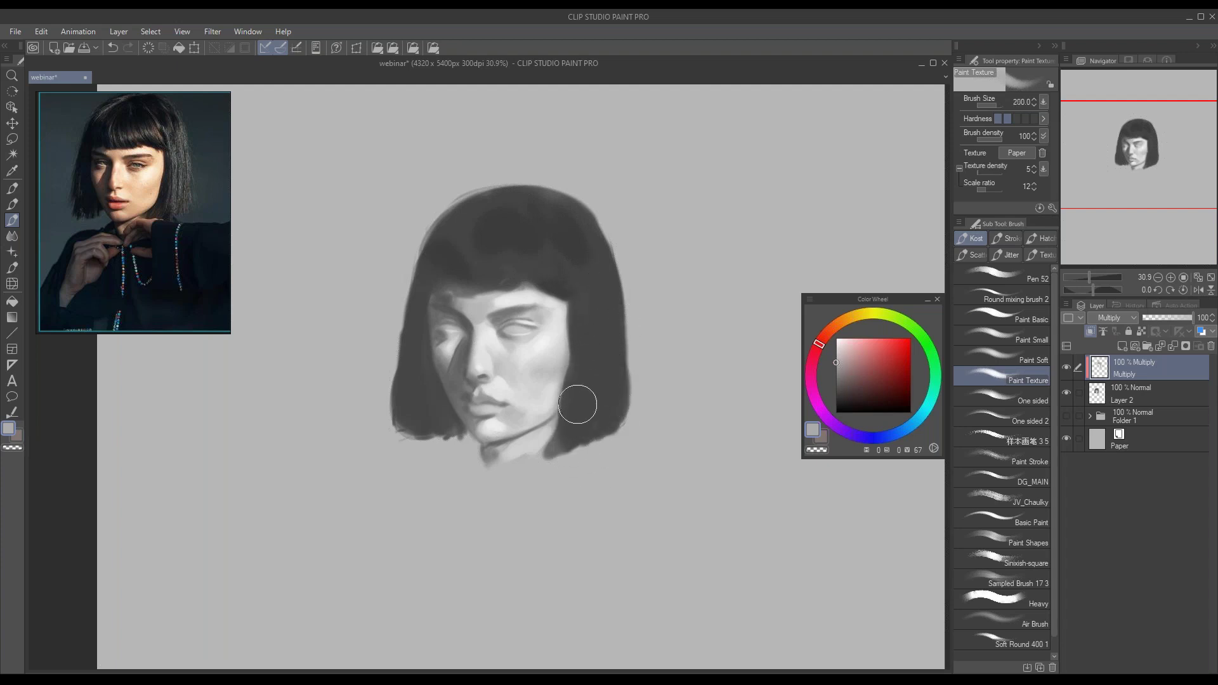
- Darken the remaining crown edge, fringe edge and shadow-side hair tips, and merge the Multiply layer into Layer 2
drag(562, 198, 551, 203)
key(bracketleft)
key(bracketleft)
key(bracketleft)
key(bracketleft)
key(bracketleft)
drag(461, 286, 470, 289)
key(bracketright)
key(bracketright)
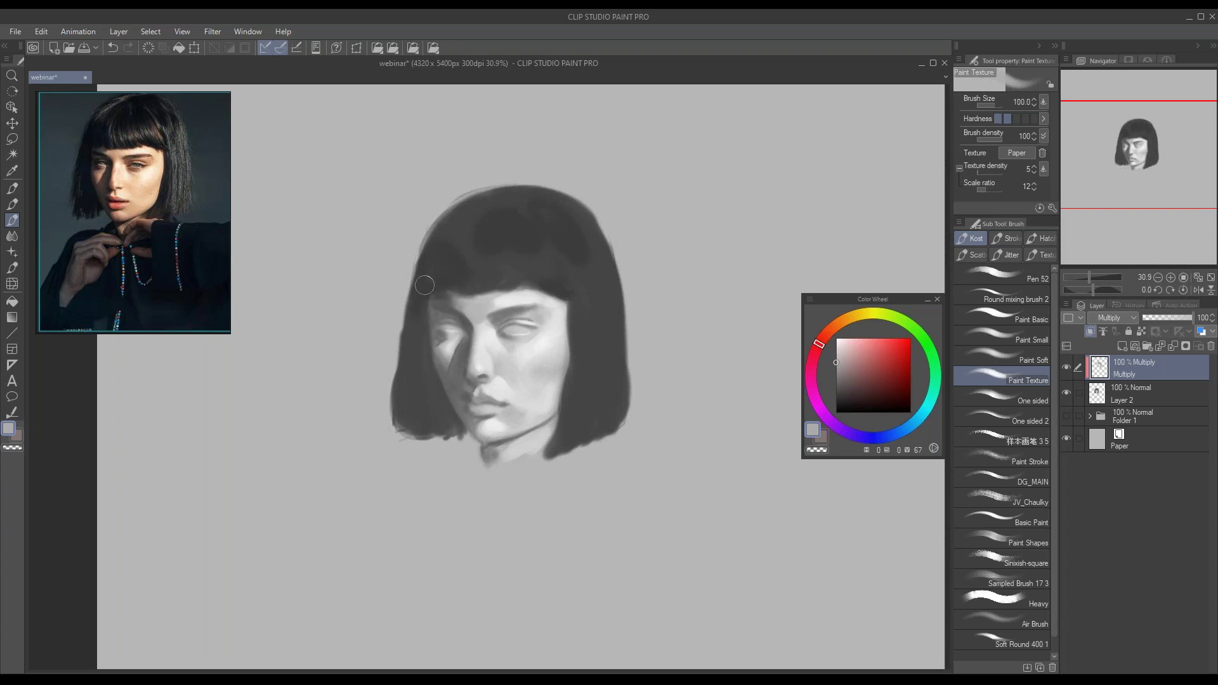
drag(398, 381, 402, 433)
key(bracketright)
key(bracketright)
key(bracketright)
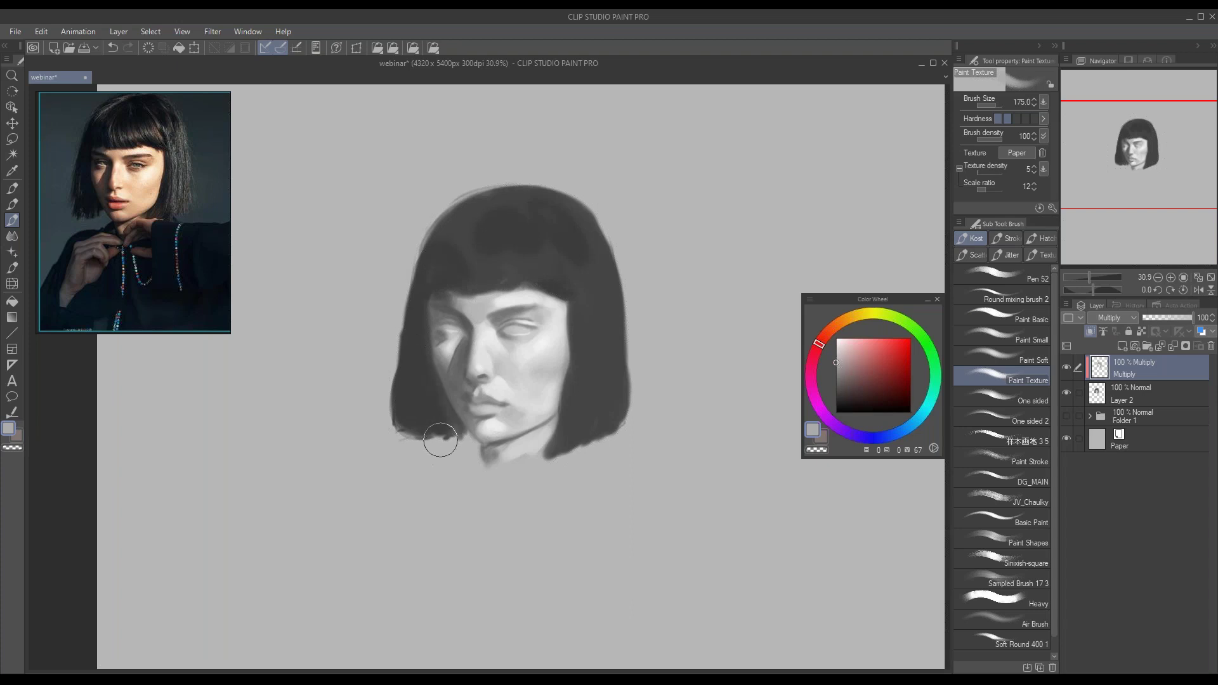
key(])
key(ctrl+e)
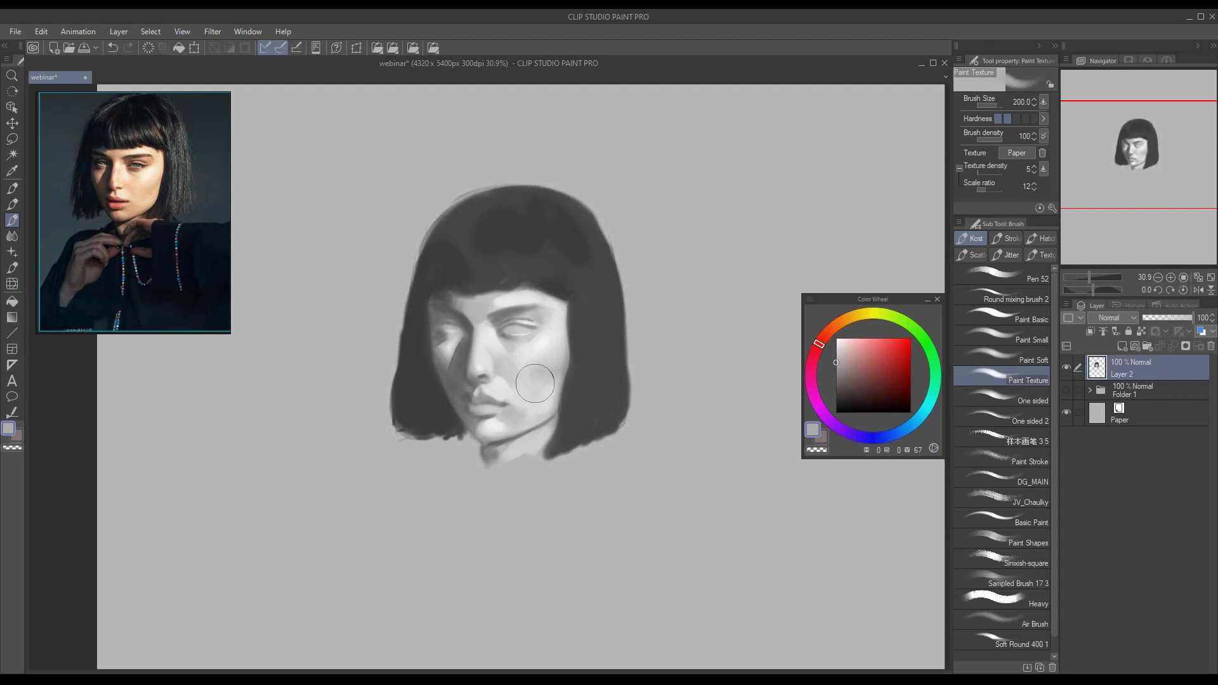
- Add a layer beneath Layer 2 and paint a white backdrop around the head with the Paint Small brush at size 800
click(1104, 393)
key(ctrl+shift+n)
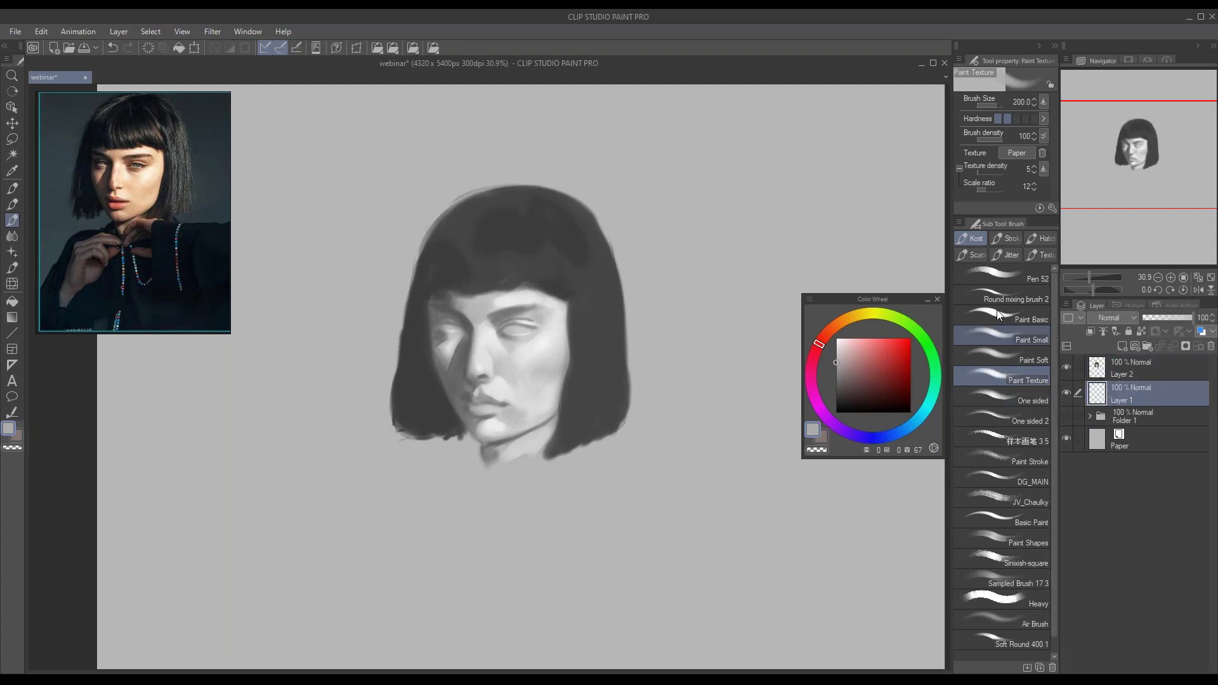
click(1013, 336)
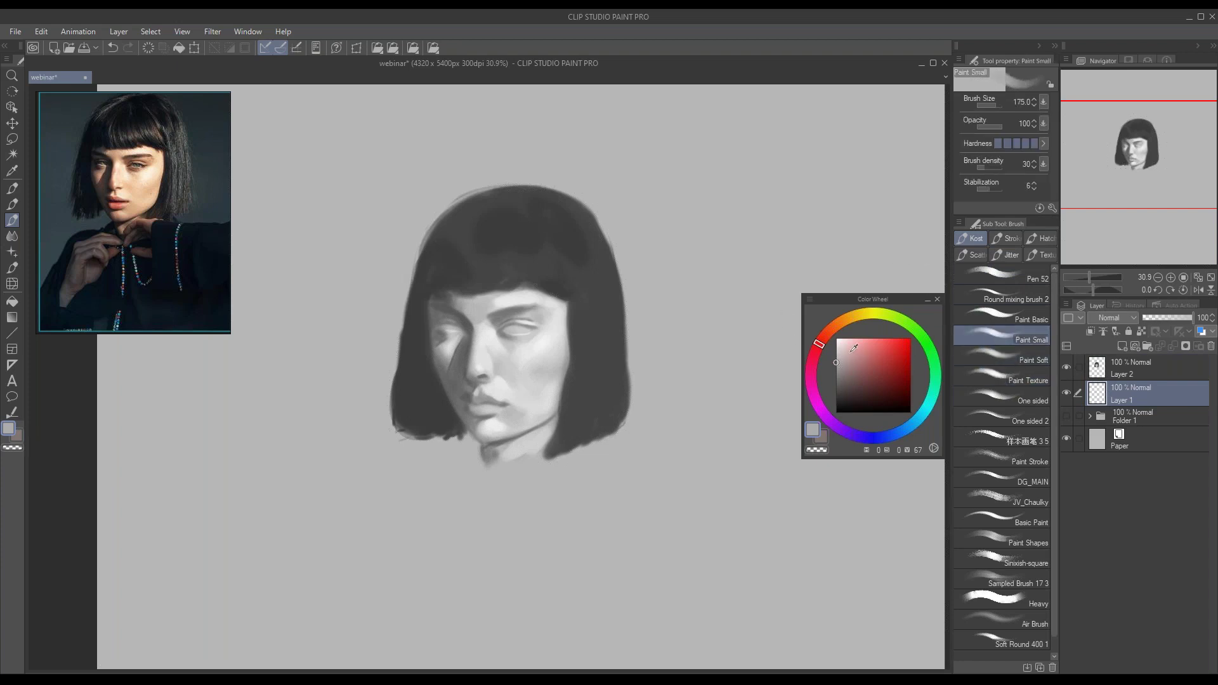
click(836, 338)
drag(375, 379, 420, 388)
key(ctrl+z)
drag(569, 376, 629, 358)
mouse_move(447, 327)
mouse_down()
mouse_move(431, 359)
mouse_move(468, 395)
mouse_up()
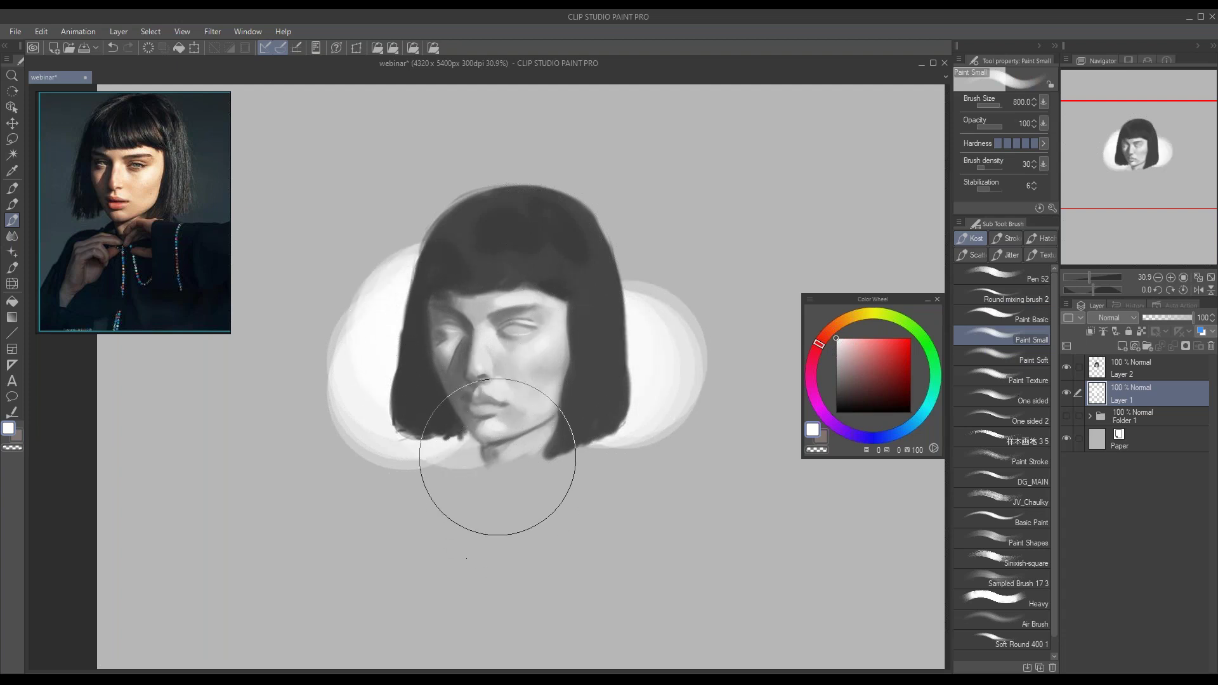
- Examine the portrait's contrast against the white backdrop at different zoom levels
scroll(503, 480, down, 3)
key(h)
key(h)
scroll(510, 416, up, 3)
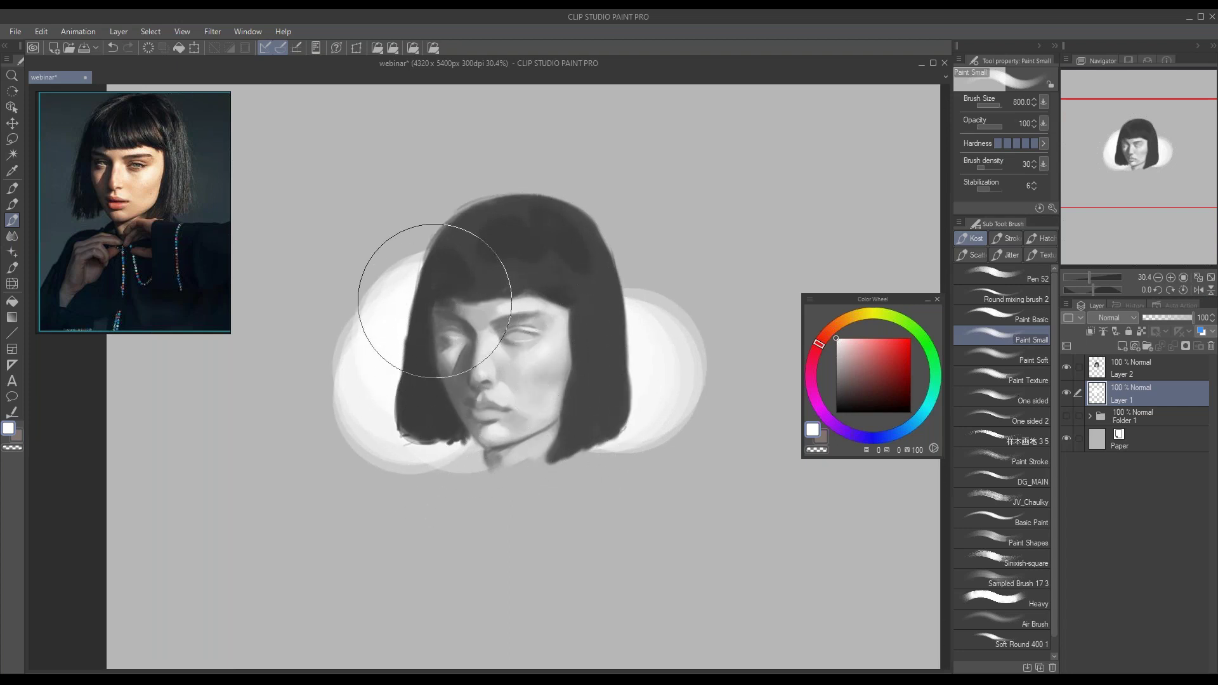
drag(427, 414, 418, 429)
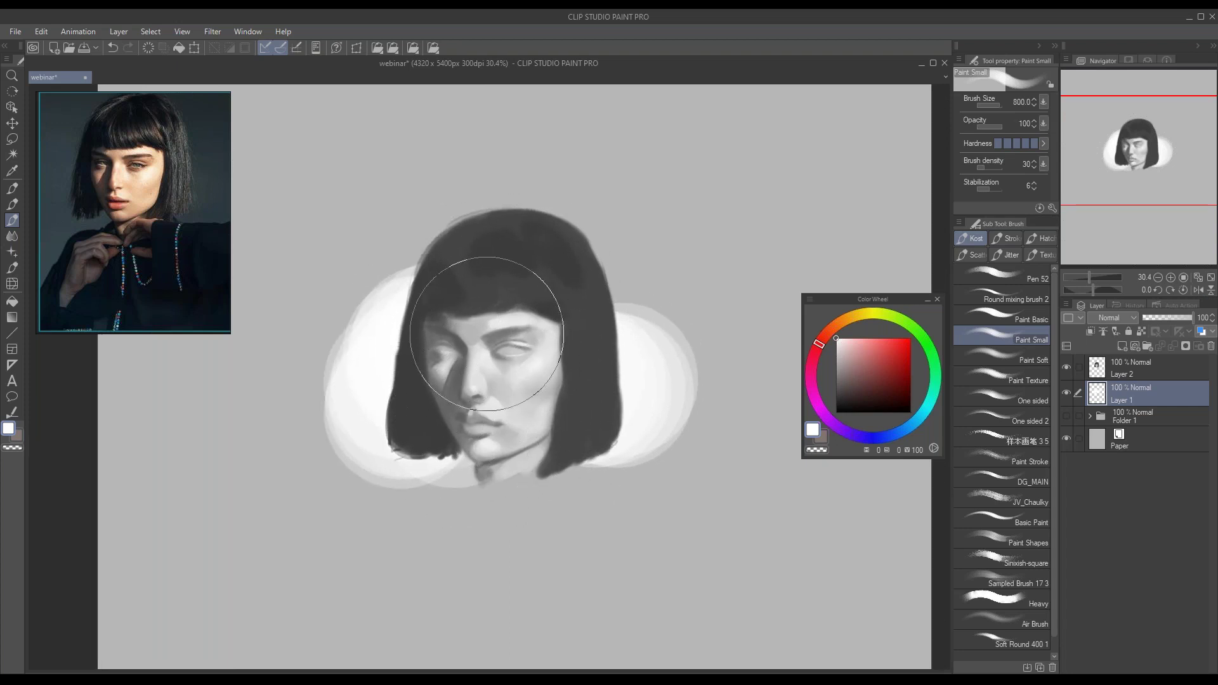
click(462, 412)
drag(471, 399, 477, 403)
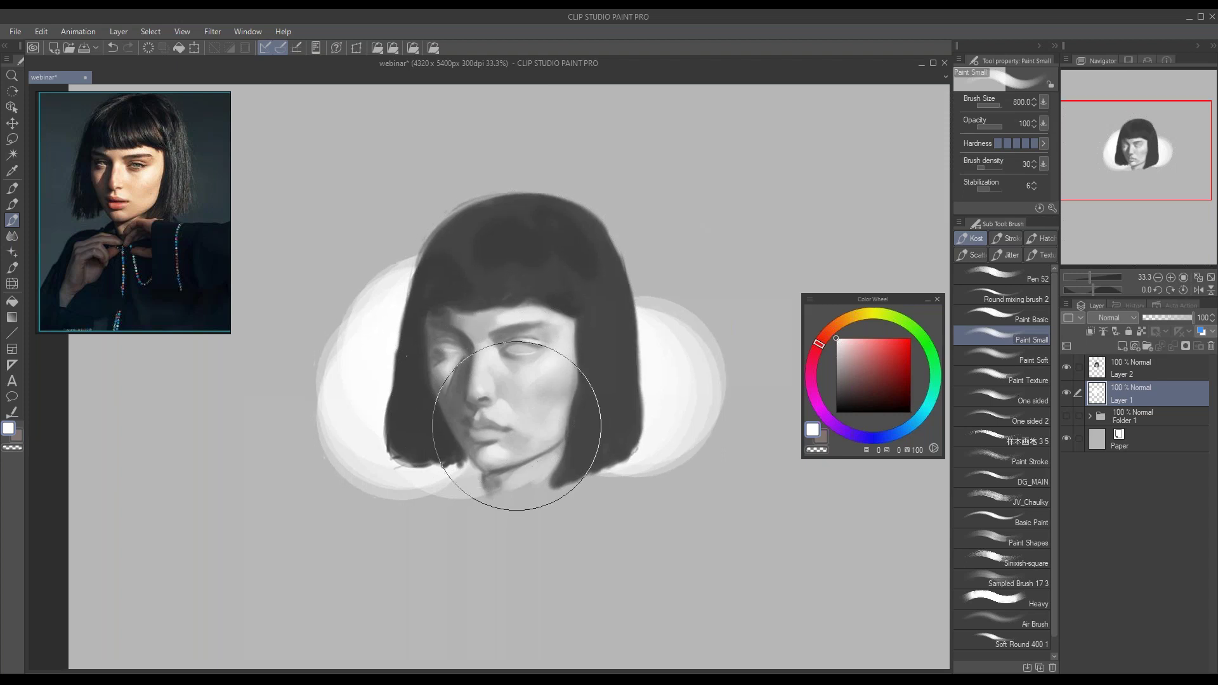
- Return to Layer 2, sample the hair's dark grey of value 27, and switch to the Paint Texture brush
click(1100, 368)
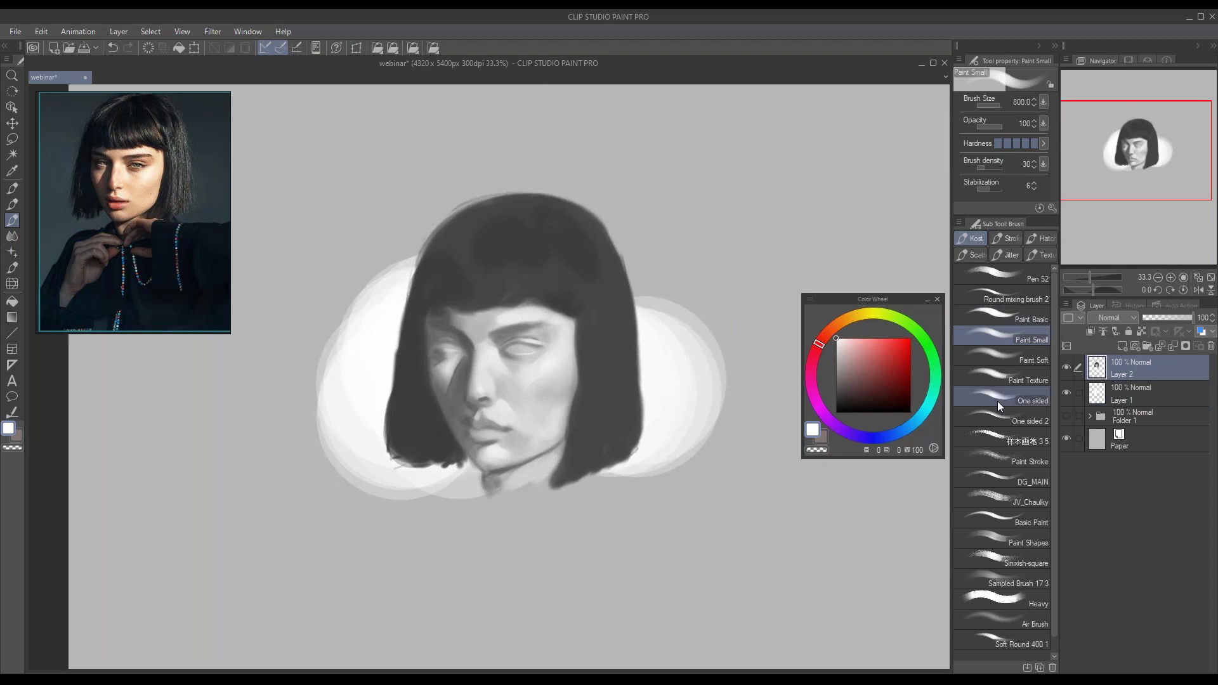
key(bracketleft)
key(bracketleft)
key(bracketleft)
key(bracketleft)
key(bracketleft)
key(bracketleft)
key(bracketleft)
key(bracketleft)
key(bracketleft)
key(bracketleft)
key(bracketleft)
key(bracketleft)
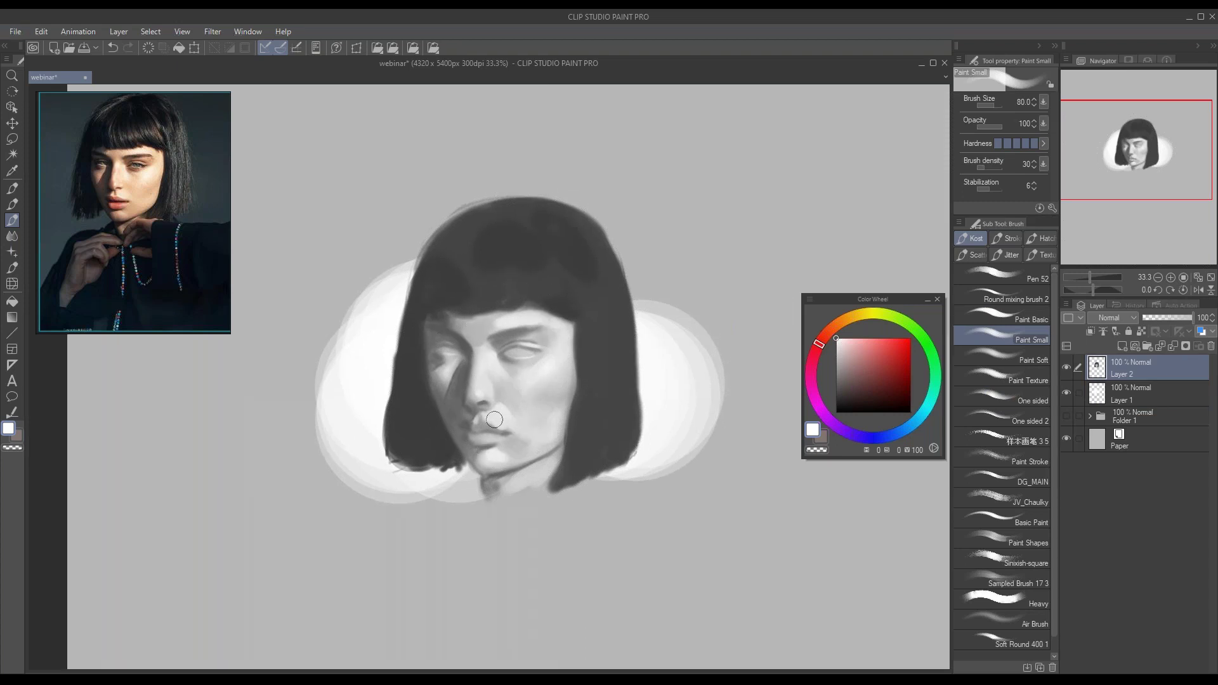
alt+click(574, 369)
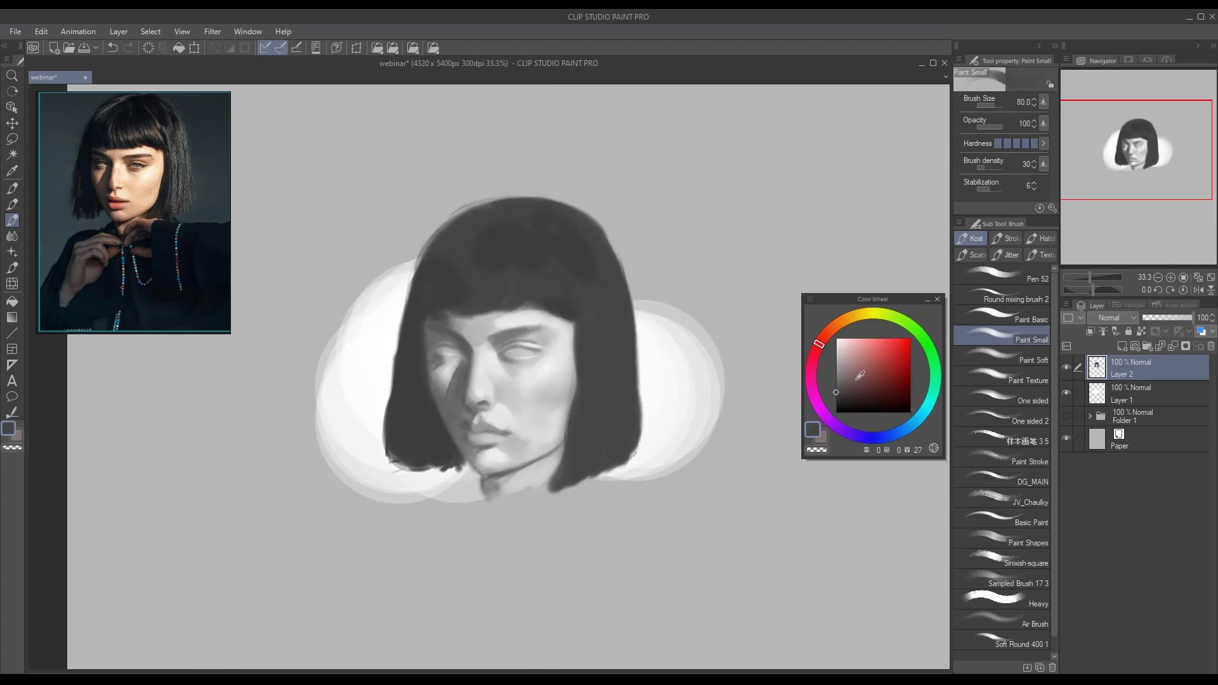
click(1023, 378)
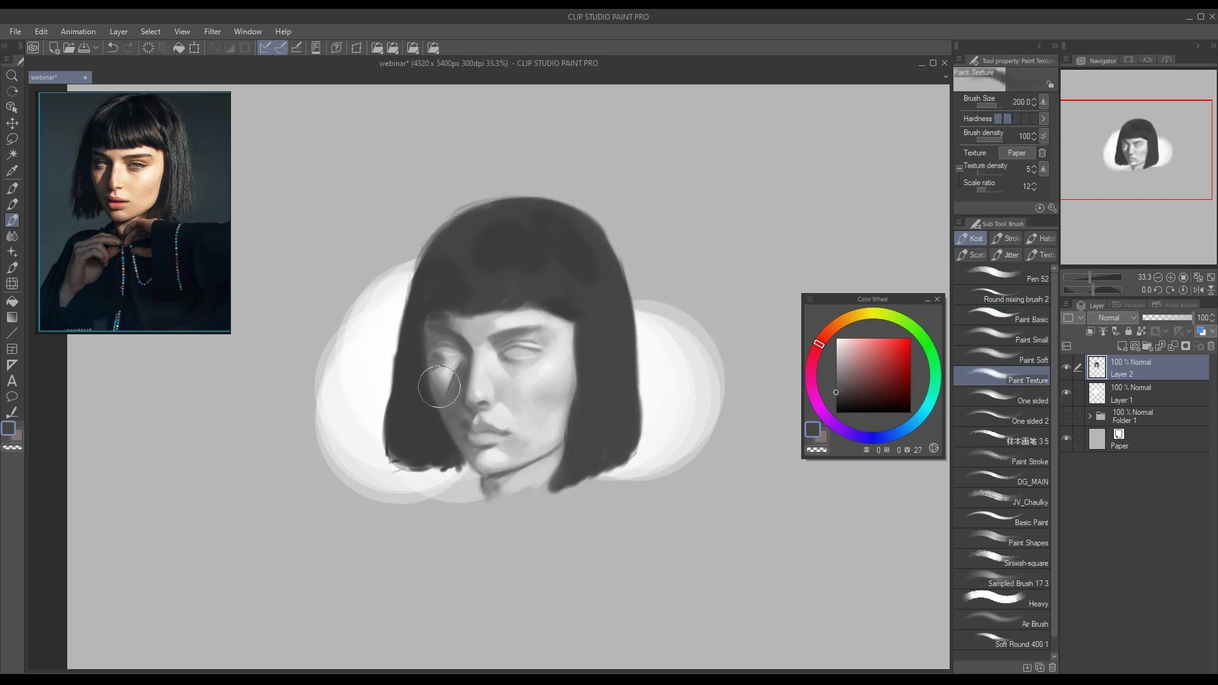
- Reduce the Paint Texture brush to size 25 and darken the lit-side eyebrow
drag(489, 399, 497, 397)
key([)
key([)
key([)
key([)
key(bracketleft)
key(bracketleft)
key(bracketleft)
key(bracketleft)
key(bracketleft)
key(bracketleft)
key(bracketleft)
key(bracketleft)
key(bracketleft)
key(bracketleft)
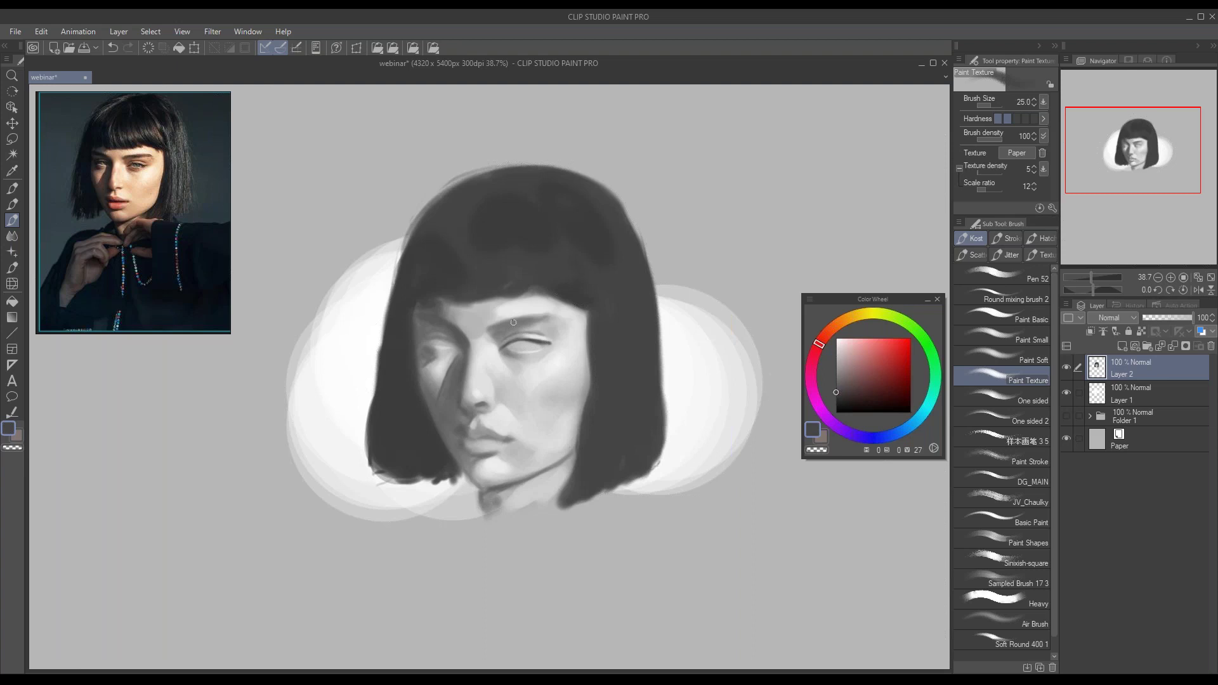
drag(501, 324, 549, 316)
- Darken the shadow-side eyebrow and the hair beside the temple with grey value 23, using brush sizes 50 and 100
key(])
drag(413, 314, 456, 329)
key(ctrl+z)
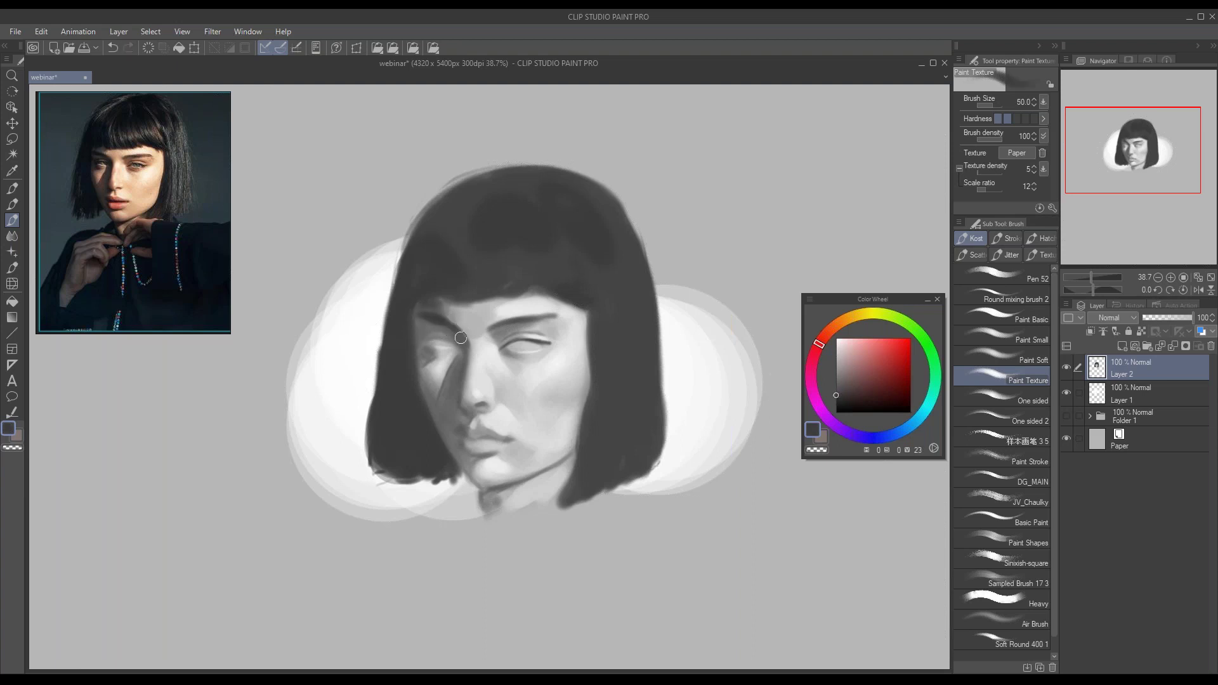
key(bracketright)
key(bracketright)
key(bracketright)
key(bracketright)
drag(418, 313, 409, 305)
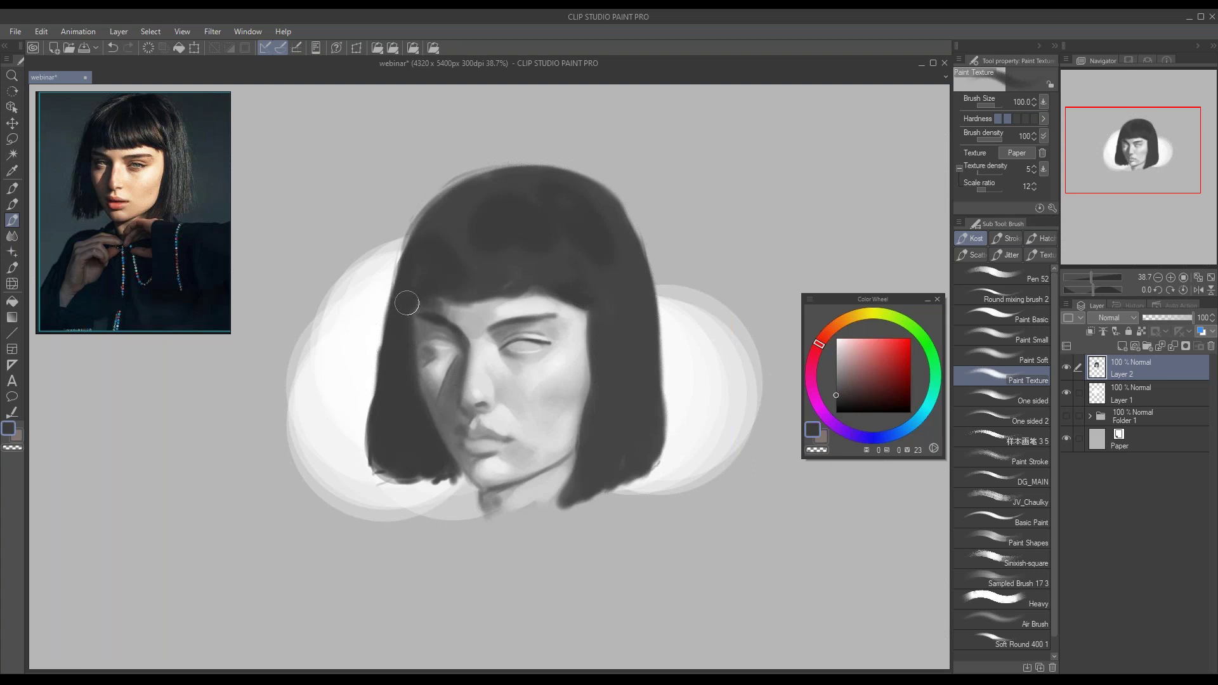
- Refine the lower edge of the fringe with sampled greys, reducing the brush to size 25
alt+click(439, 309)
key(bracketleft)
key(bracketleft)
key(bracketleft)
key(bracketleft)
key(bracketleft)
key(bracketleft)
alt+click(438, 293)
drag(430, 300, 446, 296)
alt+click(472, 289)
key(bracketleft)
alt+click(486, 290)
key(bracketleft)
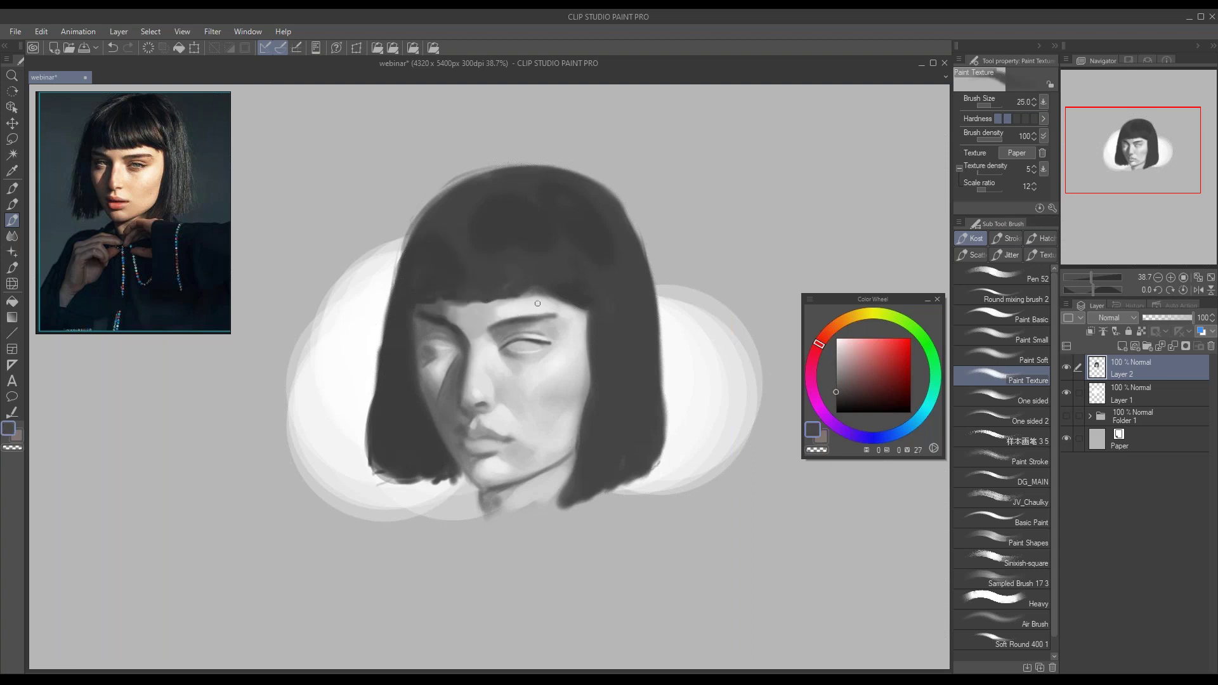
- Clean up the fringe edge over the lit forehead with sampled skin and hair greys, and sample the shadow-side eyebrow's dark grey
alt+click(534, 304)
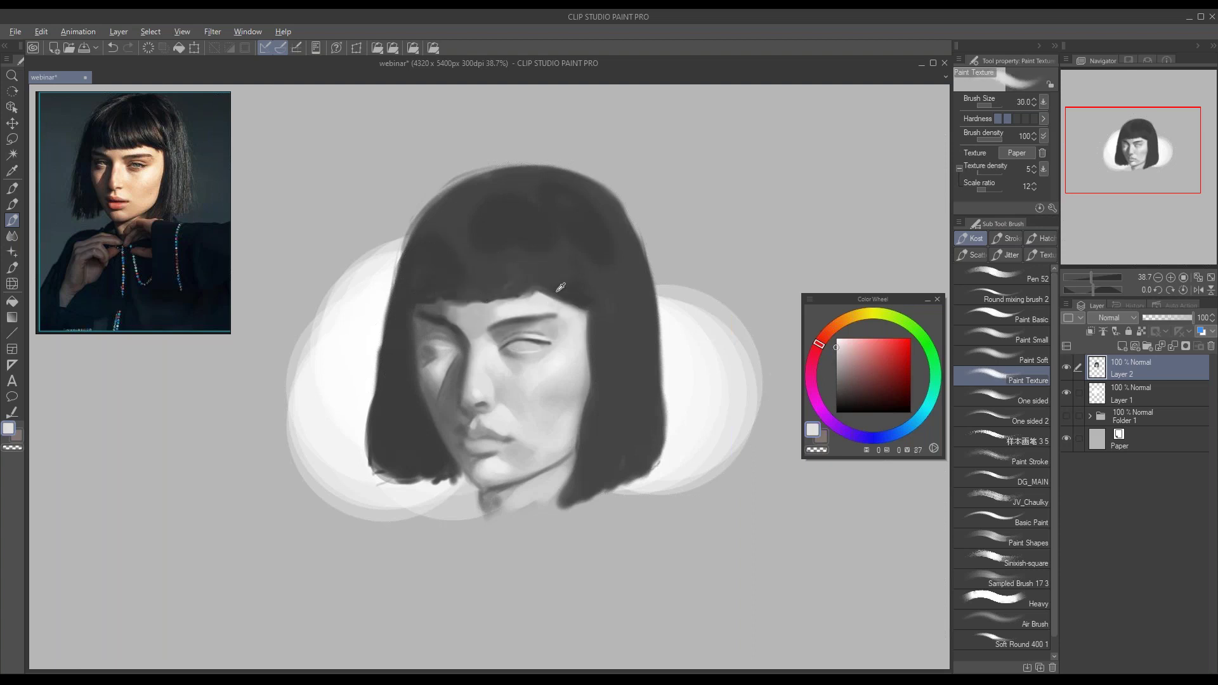
alt+click(559, 289)
key(bracketleft)
alt+click(445, 322)
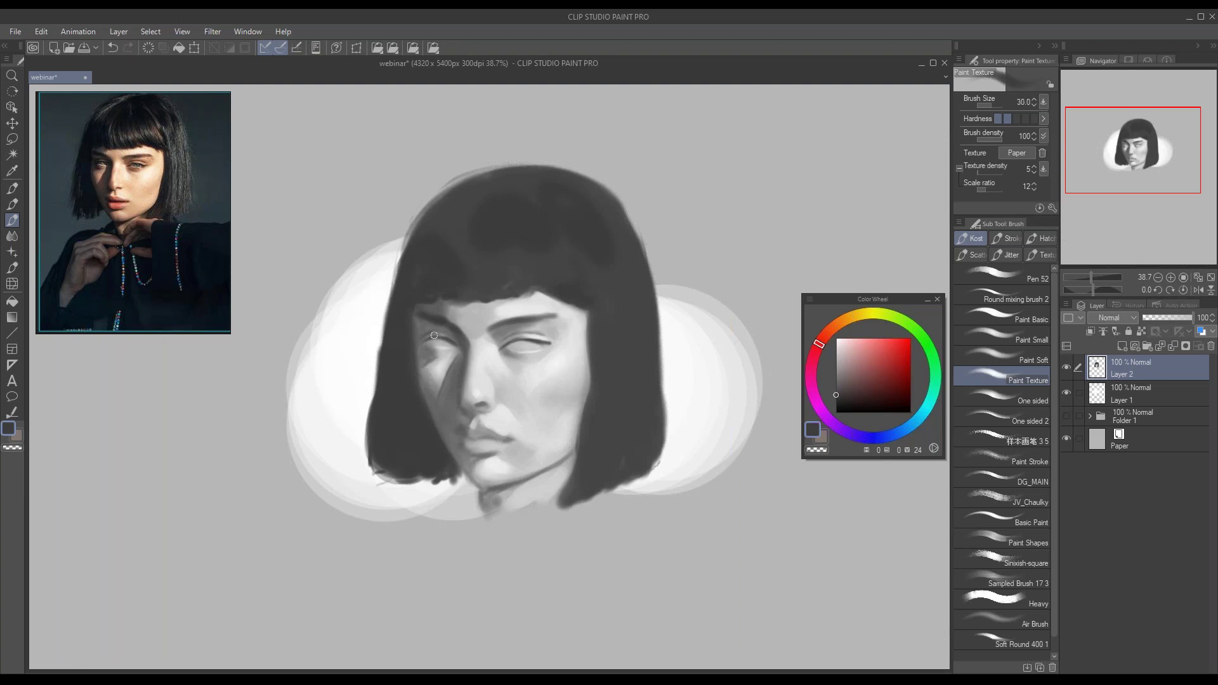
- Nudge the shadow-side eye and nose area with a smaller Liquify brush, mirroring the canvas view to check the proportions
key(j)
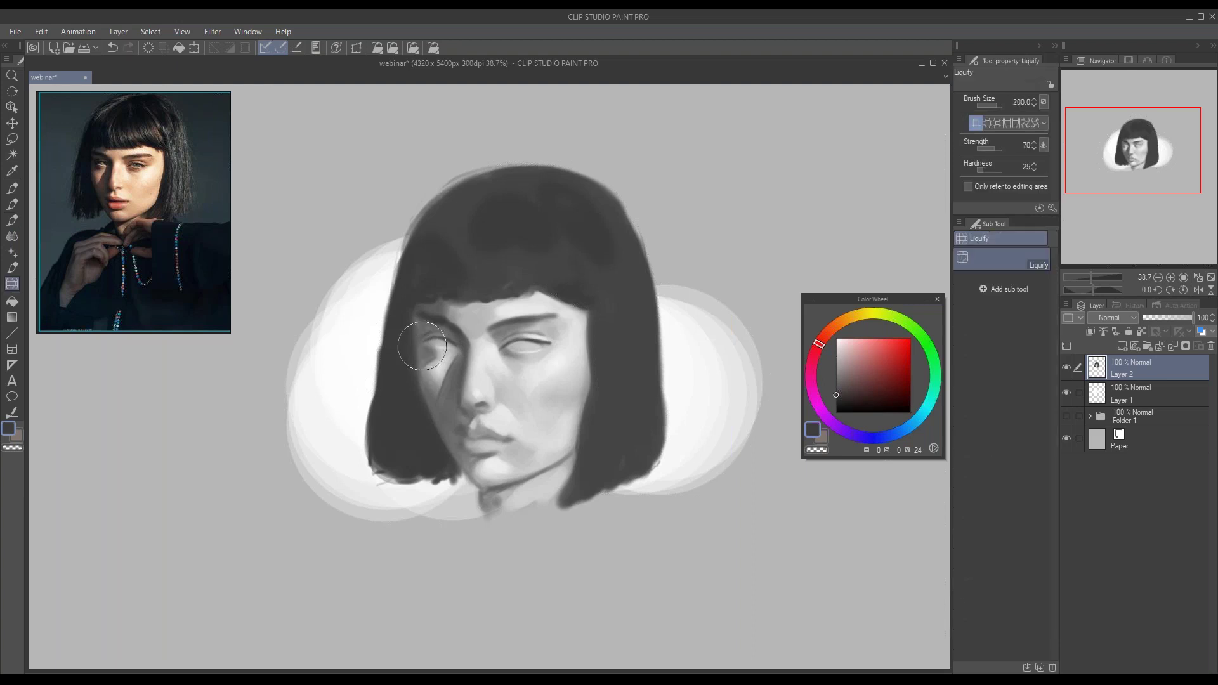
key([)
key([)
drag(434, 352, 447, 341)
key(h)
drag(450, 396, 459, 395)
- Enlarge the Liquify brush to size 350 and flip the reference photo horizontally to match the mirrored canvas
key(bracketright)
key(bracketright)
key(bracketright)
key(bracketright)
key(bracketright)
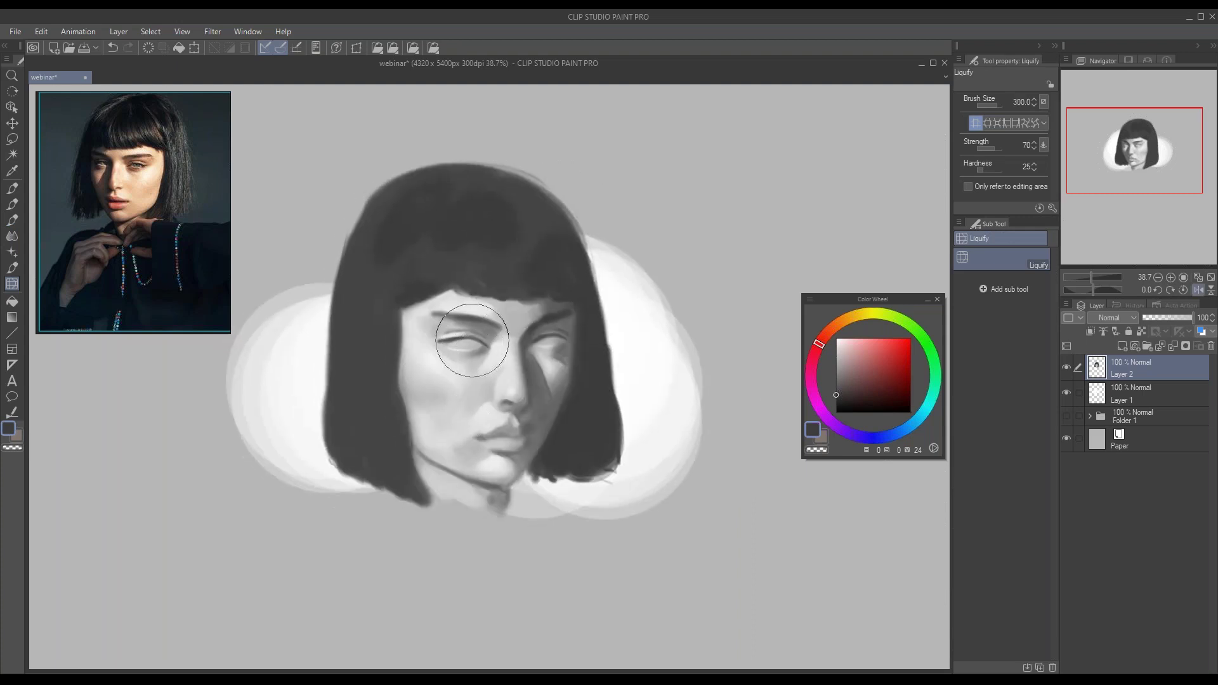
mouse_move(156, 250)
mouse_down()
mouse_move(181, 226)
mouse_move(197, 305)
mouse_up()
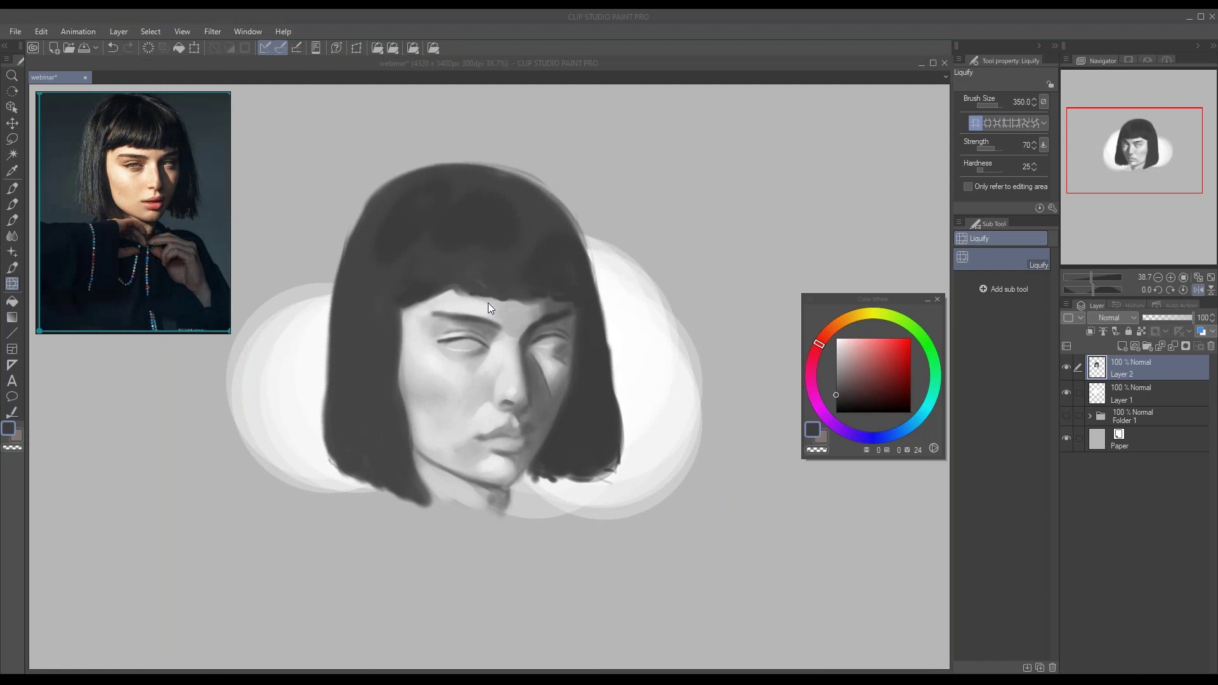
click(525, 373)
- Refine the shadow-side eye and the adjoining hair edge with Paint Texture, alternating greys sampled around the temple
key(b)
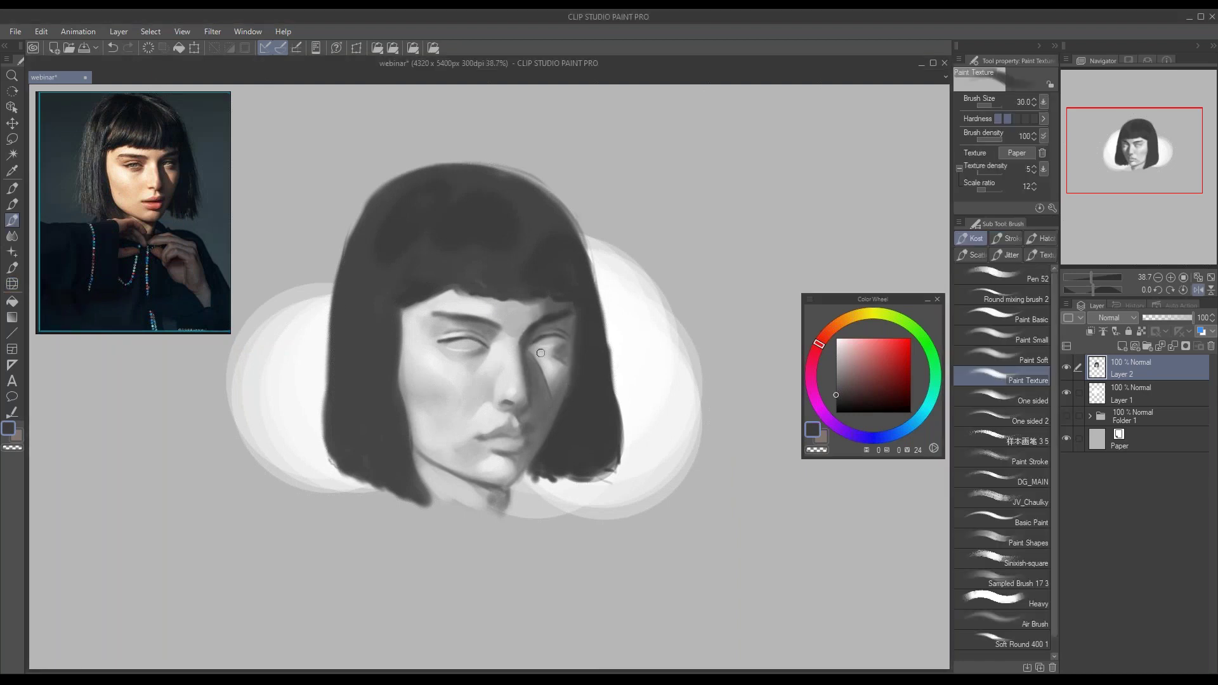
key(bracketright)
key(bracketright)
alt+click(574, 323)
key(bracketleft)
alt+click(563, 351)
key(bracketright)
alt+click(568, 357)
key(bracketleft)
alt+click(568, 332)
key(bracketright)
- Adjust the shape of the nose with Liquify at brush size 250
key(j)
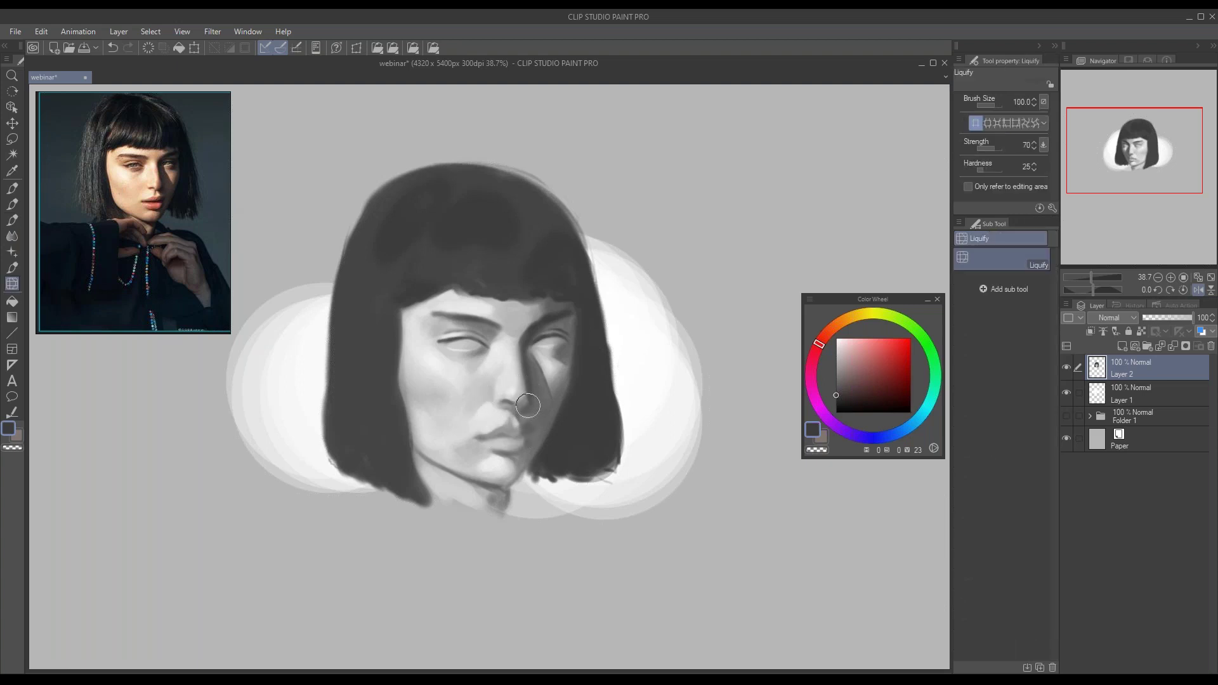
key(bracketright)
key(bracketright)
key(bracketright)
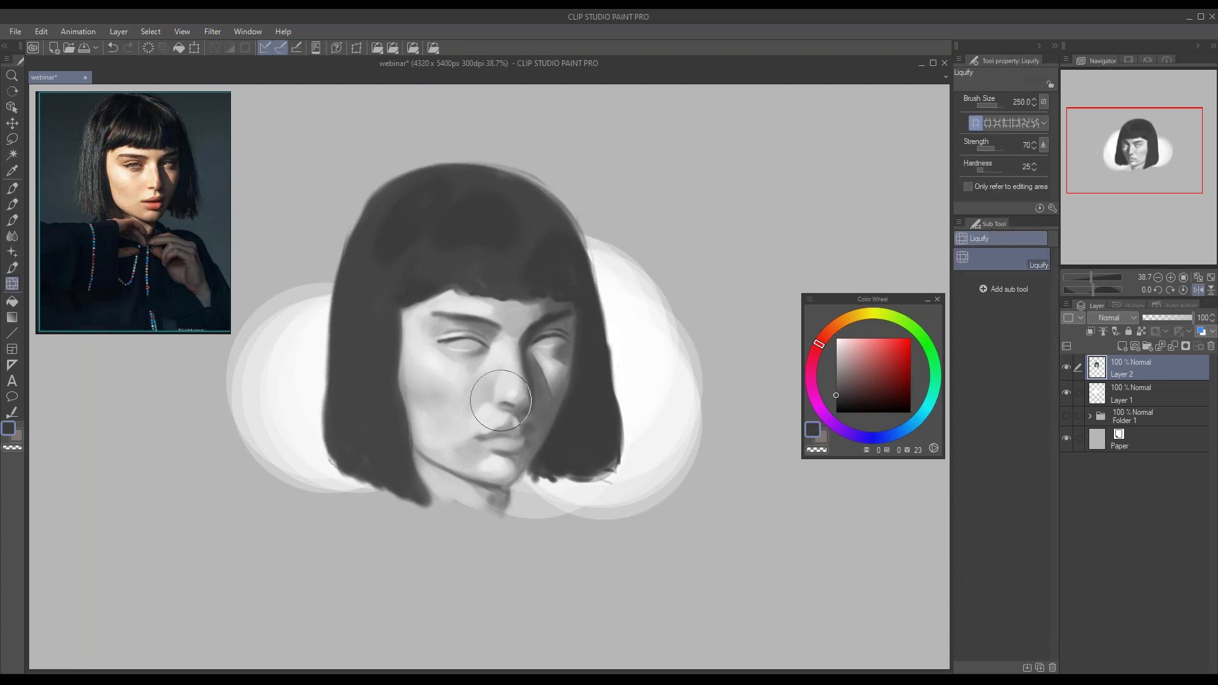
- Touch up the nose and lit cheek with sampled light greys using Paint Texture at size 35
key(b)
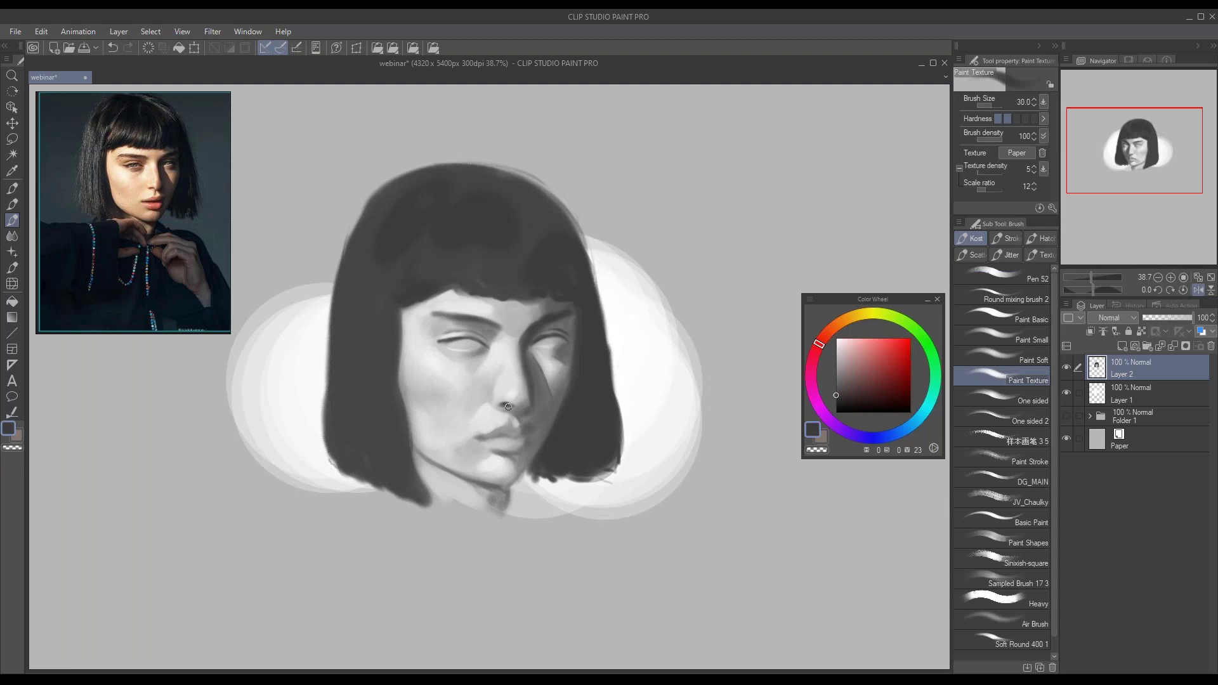
alt+click(507, 379)
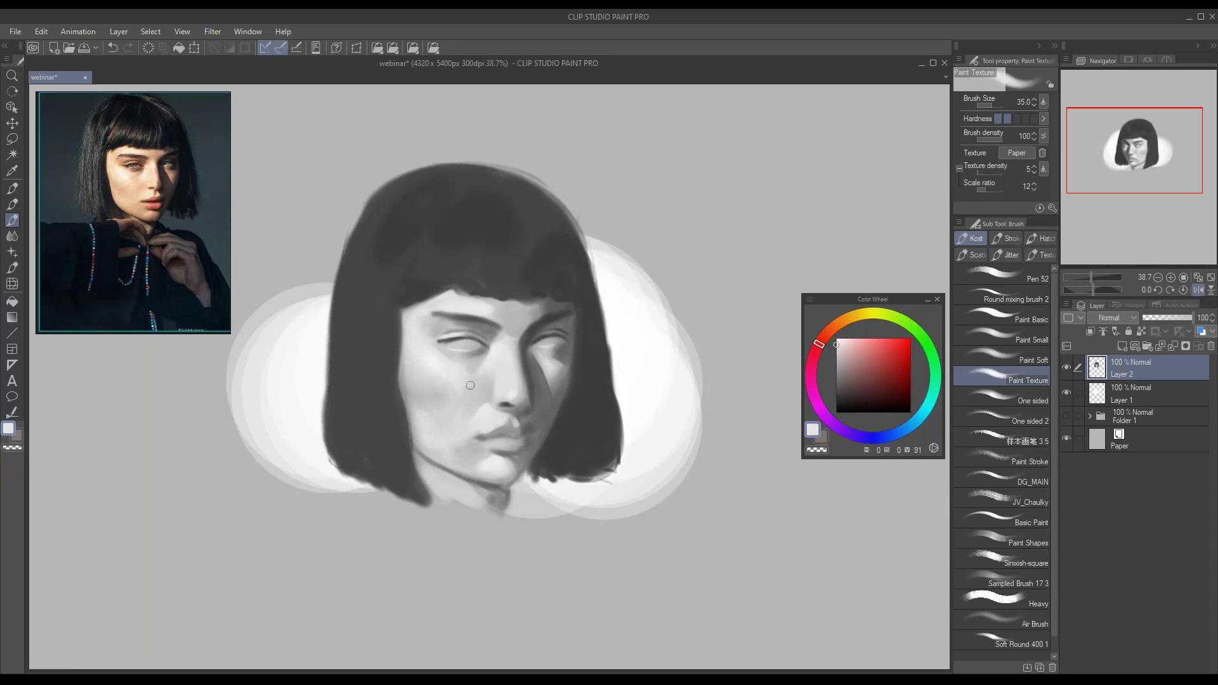
key(alt)
alt+click(448, 366)
- Switch to Paint Small and smooth the lit cheek and forehead beside the hair with sampled skin greys
click(1002, 358)
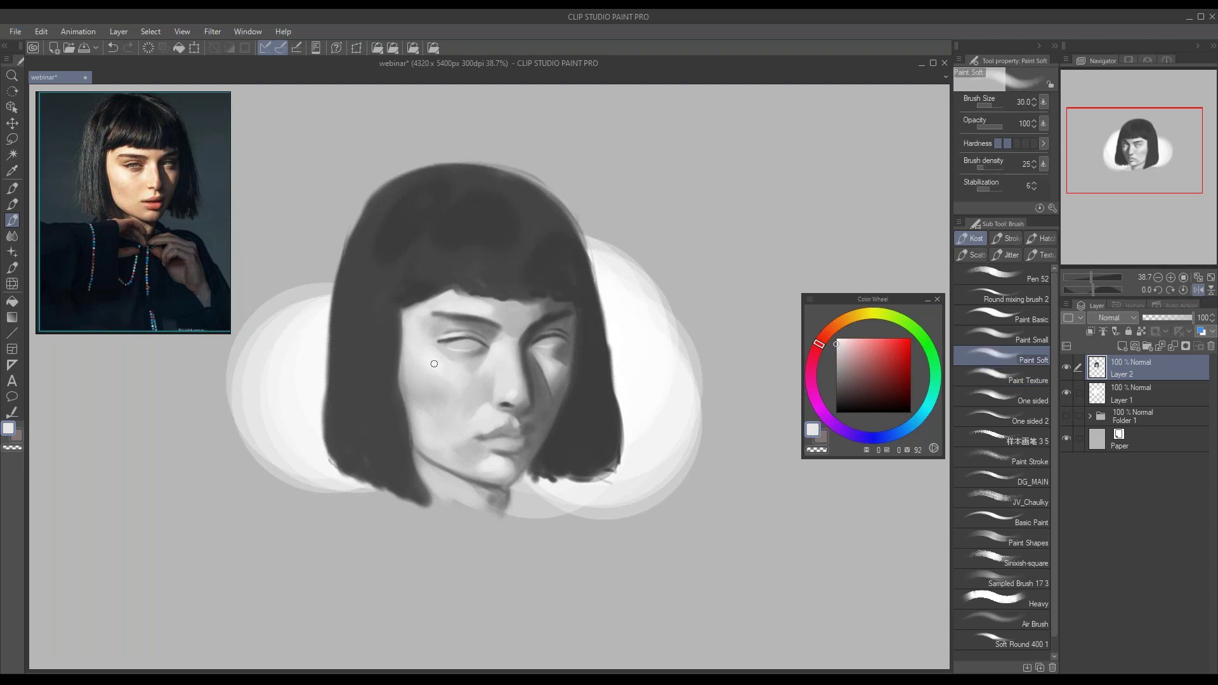
key(comma)
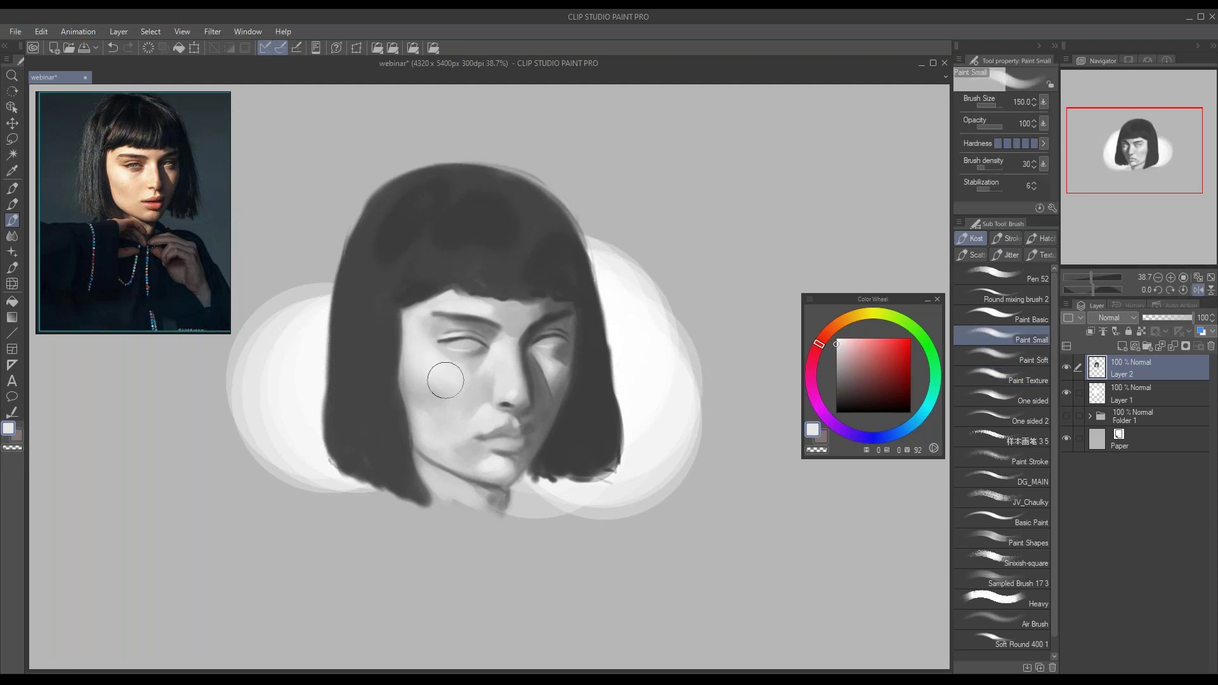
key(bracketleft)
key(bracketleft)
key(bracketleft)
key(bracketleft)
key(bracketleft)
key(bracketleft)
alt+click(425, 358)
alt+click(423, 307)
key(bracketright)
key(bracketright)
key(bracketright)
- Refine the lit-side eyebrow and eyelids with sampled greys, using Paint Small at sizes 50 and 60
alt+click(478, 325)
key(bracketleft)
alt+click(456, 328)
alt+click(488, 343)
key(bracketleft)
alt+click(465, 339)
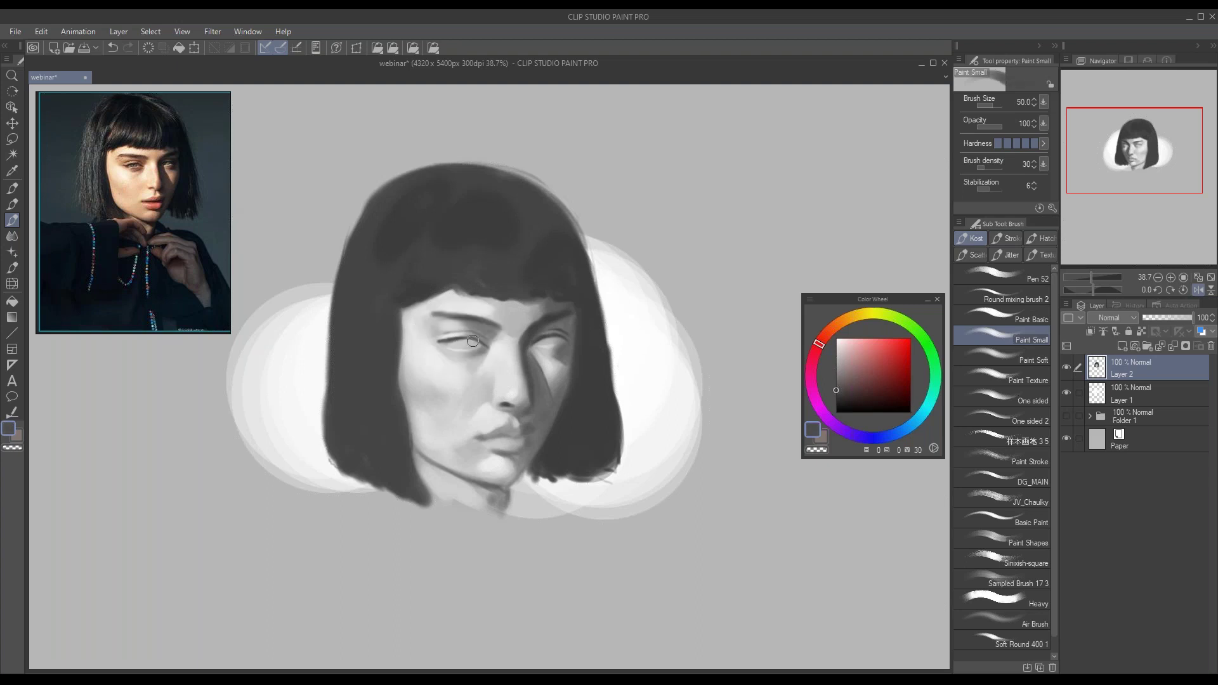
key(bracketright)
alt+click(473, 370)
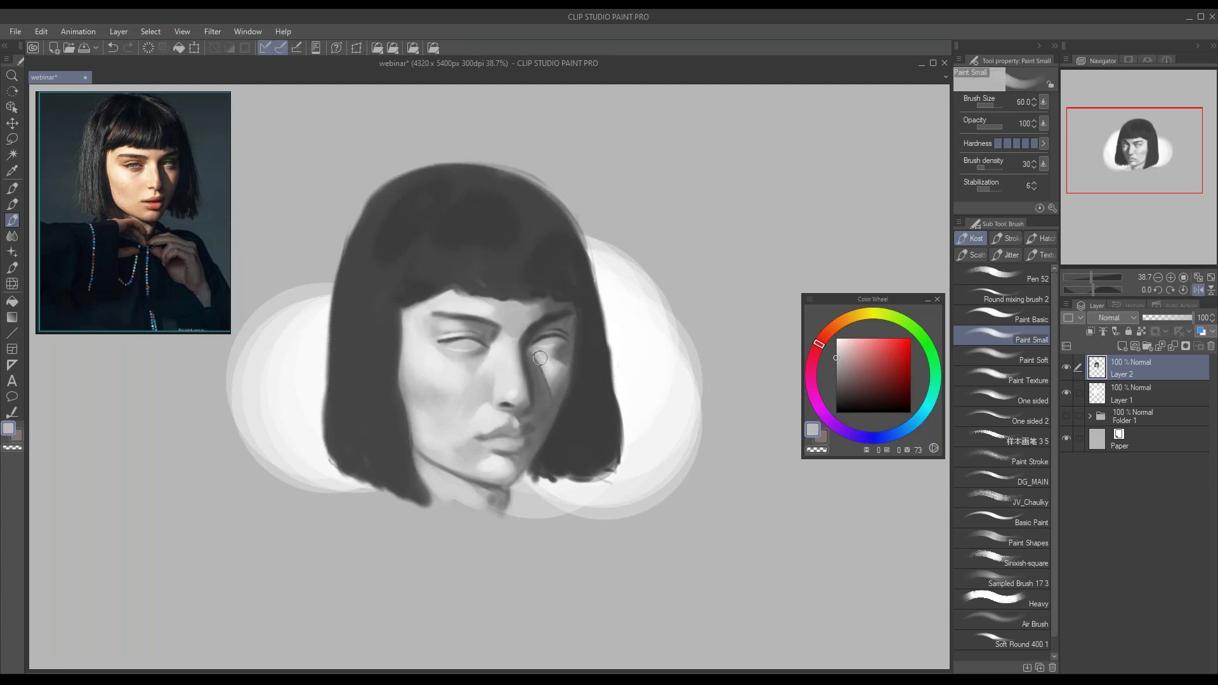
- Define the lit-side eyelid line with a sampled dark grey and Paint Small at size 17.5
alt+click(442, 341)
key(bracketleft)
key(bracketleft)
key(bracketleft)
key(bracketleft)
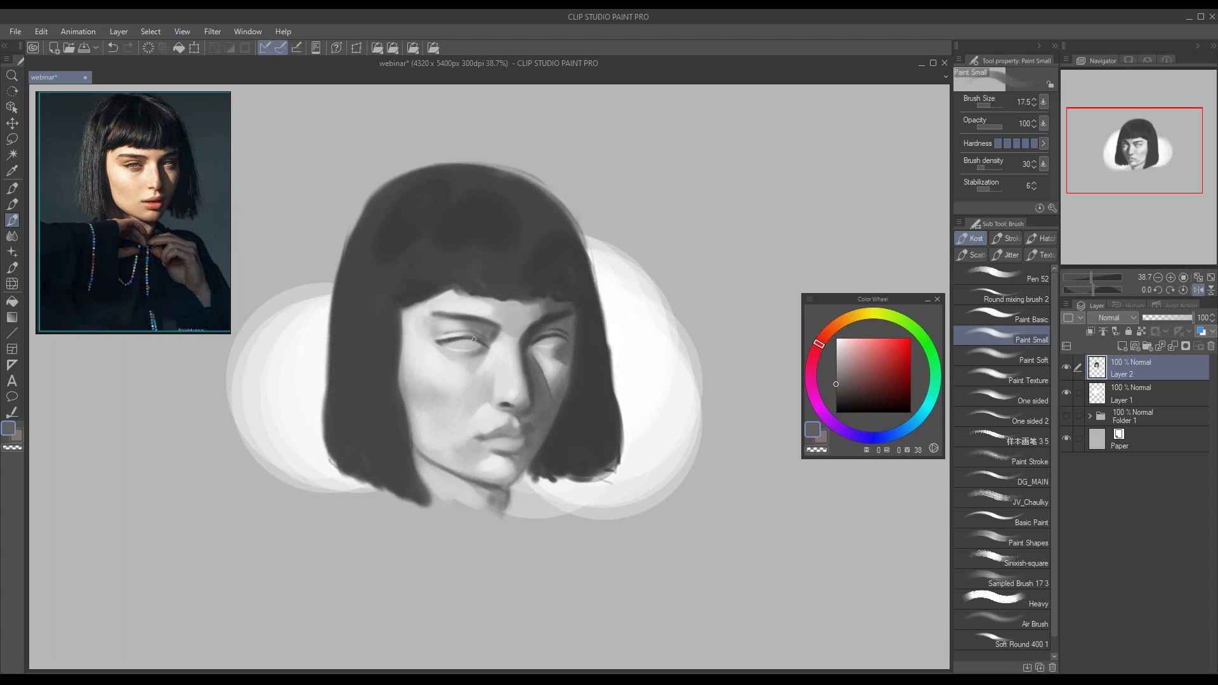
key(bracketright)
- Adjust the overall proportions of the face and hair with Liquify at brush size 1000
key(j)
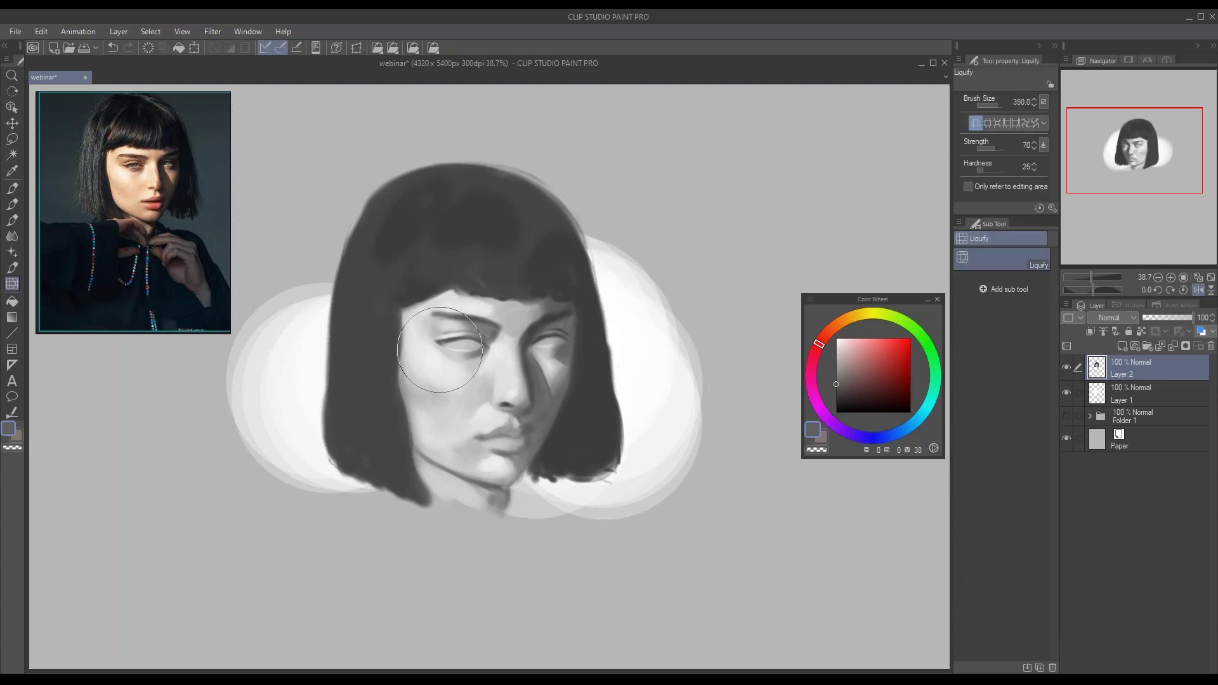
mouse_move(552, 327)
mouse_down()
mouse_move(543, 299)
mouse_move(534, 512)
mouse_up()
key(h)
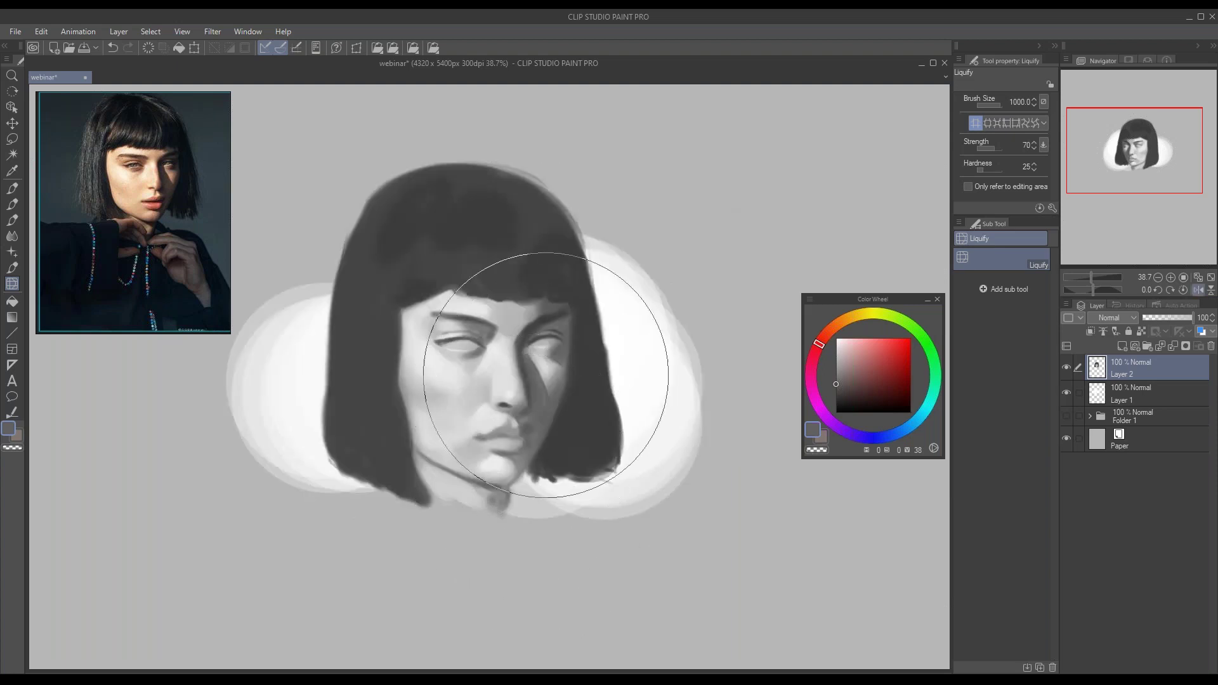
- Choose a darker hair grey and work the hair edge beside the shadow-side temple with Paint Small, undoing the last stroke
key(b)
alt+click(572, 288)
key(bracketleft)
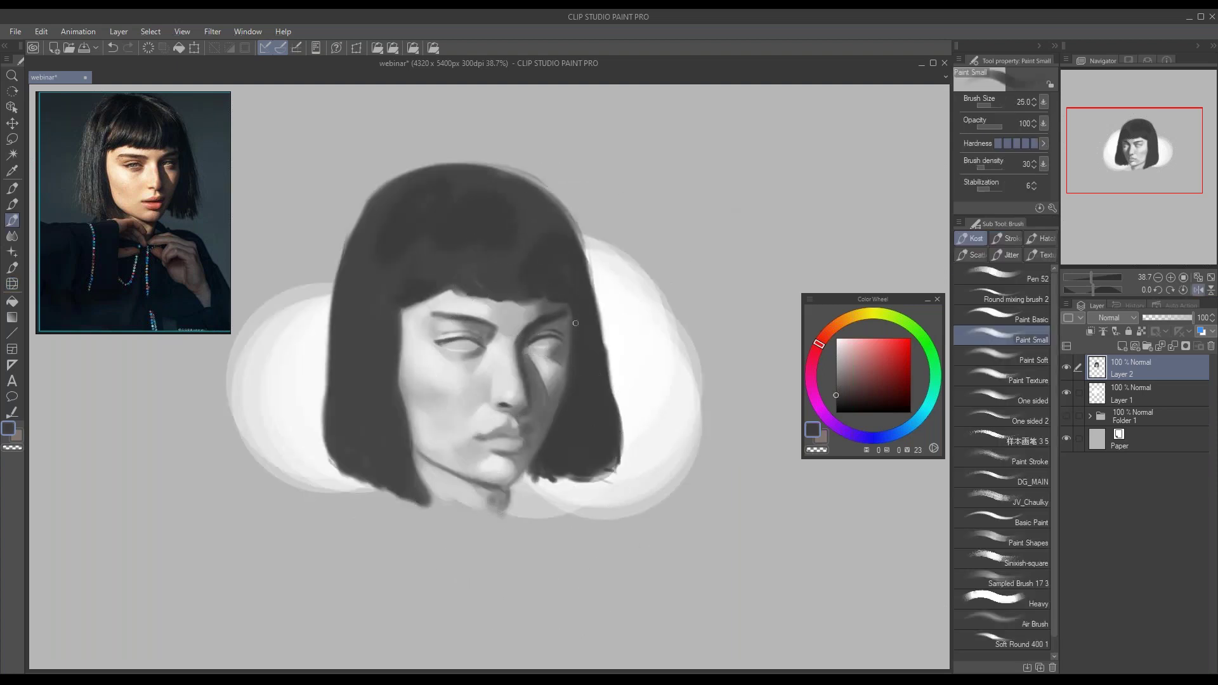
drag(839, 393, 838, 397)
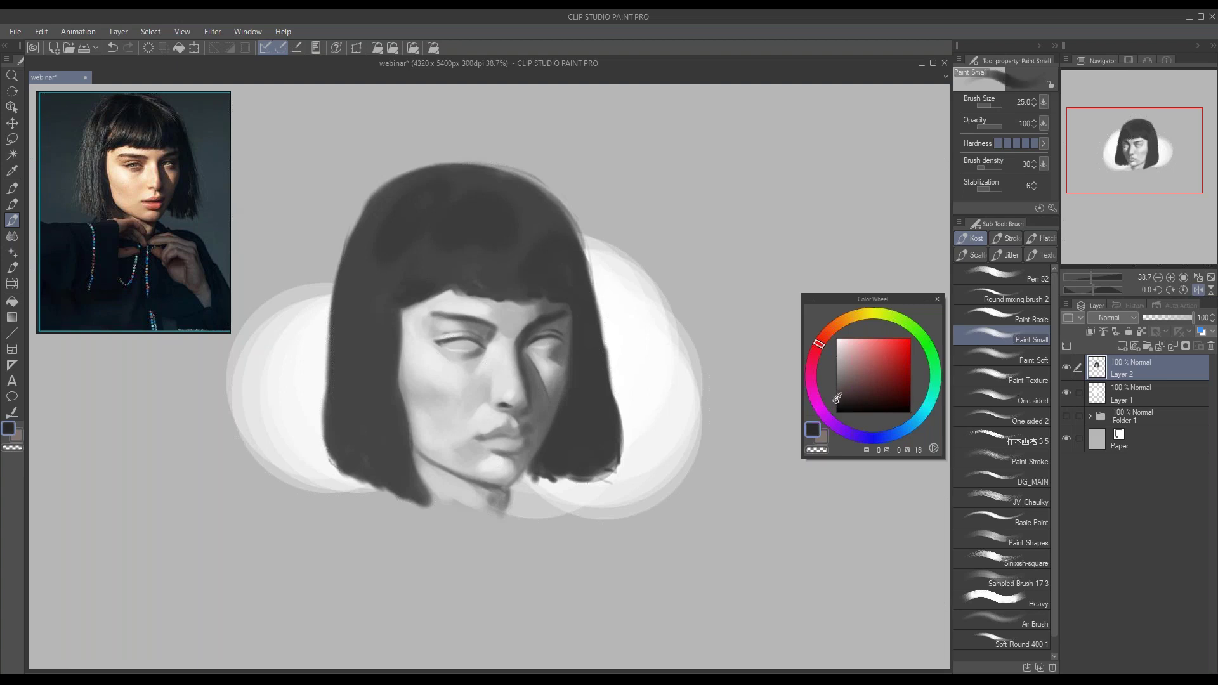
drag(572, 312, 577, 342)
key(ctrl+z)
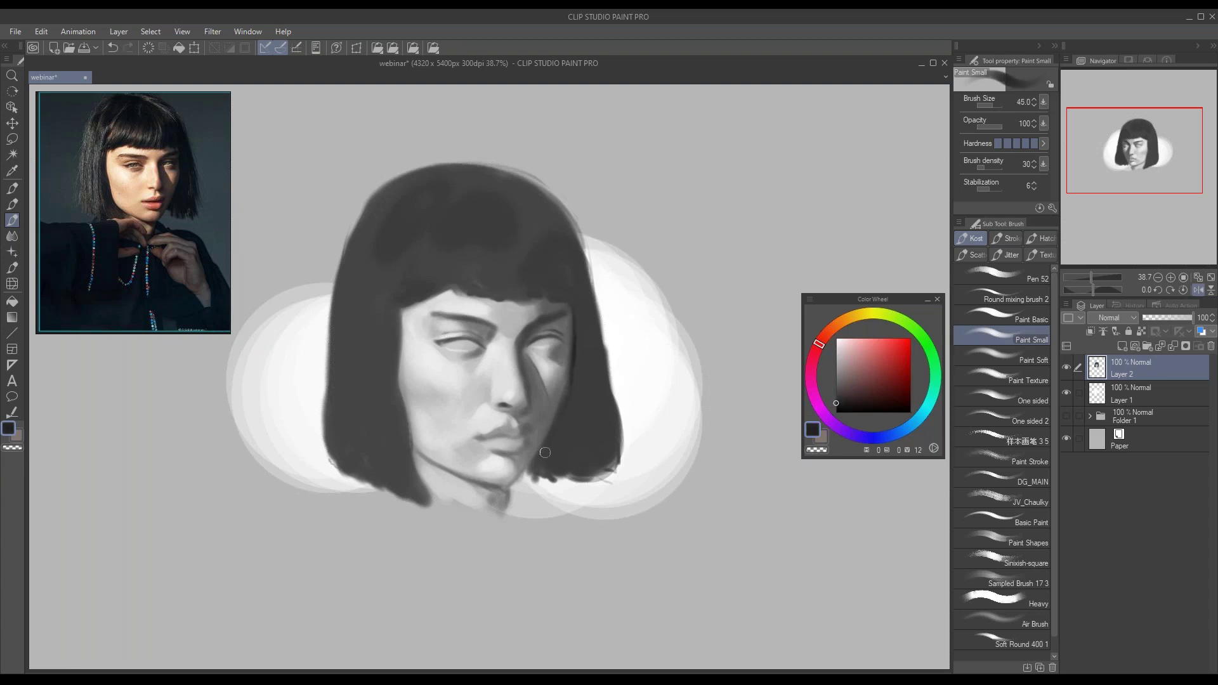
- Lock the layer's transparent pixels and darken the shadow-side hair with grey value 12 and a larger Paint Small brush
key(/)
key(])
key(])
key(])
key(])
key(])
key(])
key(])
key(])
key(])
drag(573, 397, 569, 490)
mouse_move(578, 419)
mouse_down()
mouse_move(582, 490)
mouse_move(603, 332)
mouse_move(588, 408)
mouse_move(587, 314)
mouse_move(572, 385)
mouse_up()
- Darken patches of the upper hair with grey value 12, enlarging the brush to size 200 and undoing unwanted strokes
mouse_move(541, 250)
mouse_down()
mouse_move(543, 299)
mouse_move(552, 245)
mouse_move(579, 258)
mouse_up()
key([)
key(ctrl+z)
key([)
key(bracketright)
key(bracketright)
key(bracketright)
key(bracketright)
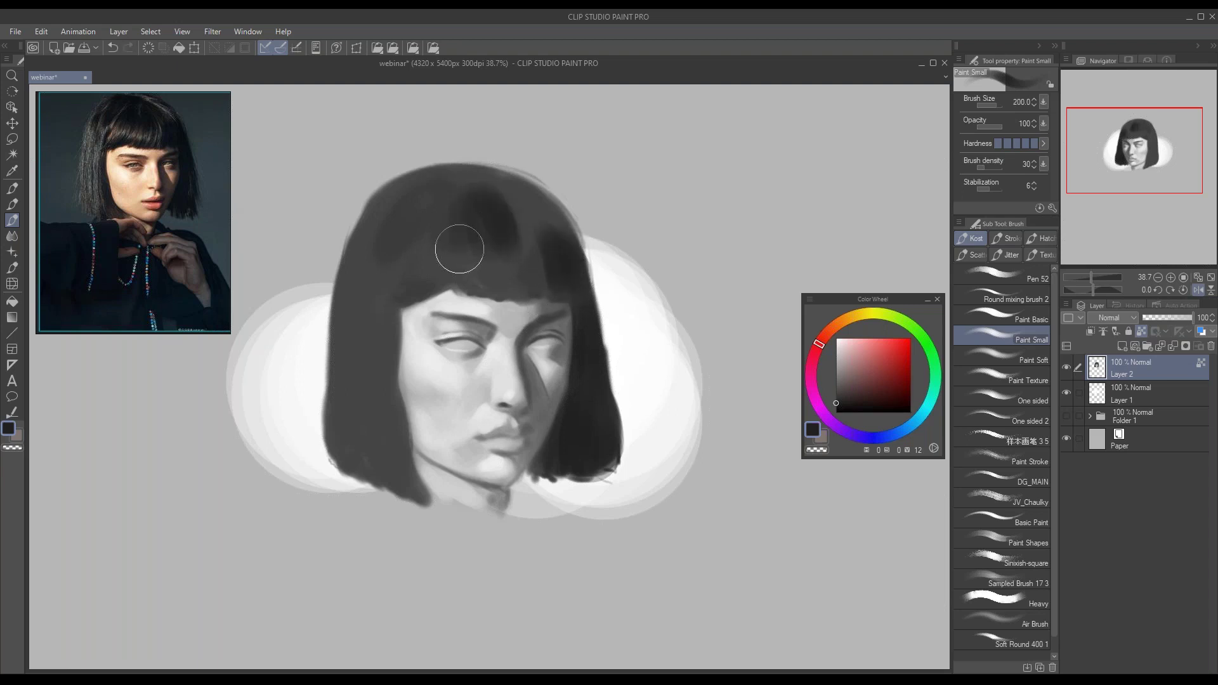
drag(422, 235, 486, 226)
key(ctrl+z)
- Darken the lower band of the fringe and the crown with grey value 12 and a slightly smaller brush
key(bracketleft)
key(bracketleft)
key(bracketleft)
drag(421, 284, 519, 267)
key(bracketright)
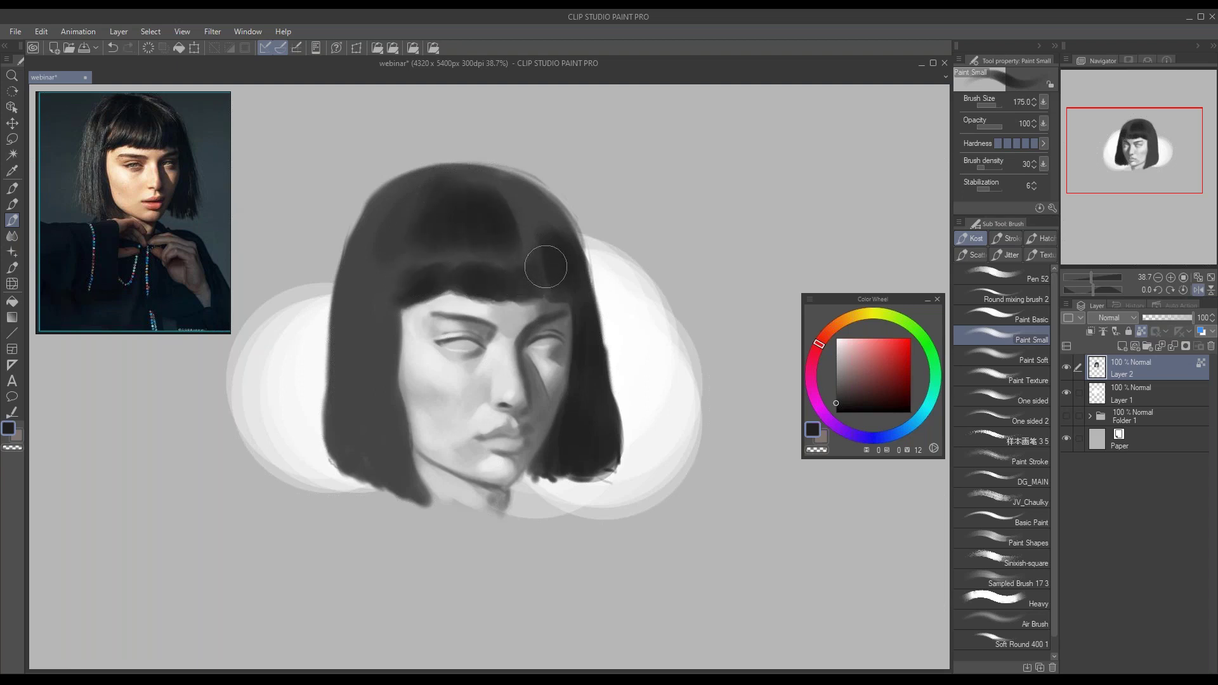
- Extend the lit side of the face outward over the hair edge with a sampled skin grey and a much smaller brush
alt+click(409, 330)
key(bracketleft)
key(bracketleft)
key(bracketleft)
key(bracketleft)
key(bracketleft)
key(bracketleft)
key(bracketleft)
key(bracketleft)
mouse_move(403, 354)
mouse_down()
mouse_move(401, 315)
mouse_move(390, 387)
mouse_up()
- Darken the inner edge of the lit-side hair along the cheek with grey value 15 sampled from the shadow-side hair
alt+click(596, 354)
drag(389, 320, 393, 402)
drag(389, 324, 407, 434)
key(bracketright)
key(bracketright)
key(bracketleft)
key(bracketleft)
drag(394, 363, 414, 451)
key(ctrl+z)
mouse_move(391, 371)
mouse_down()
mouse_move(394, 413)
mouse_move(417, 444)
mouse_up()
key(bracketleft)
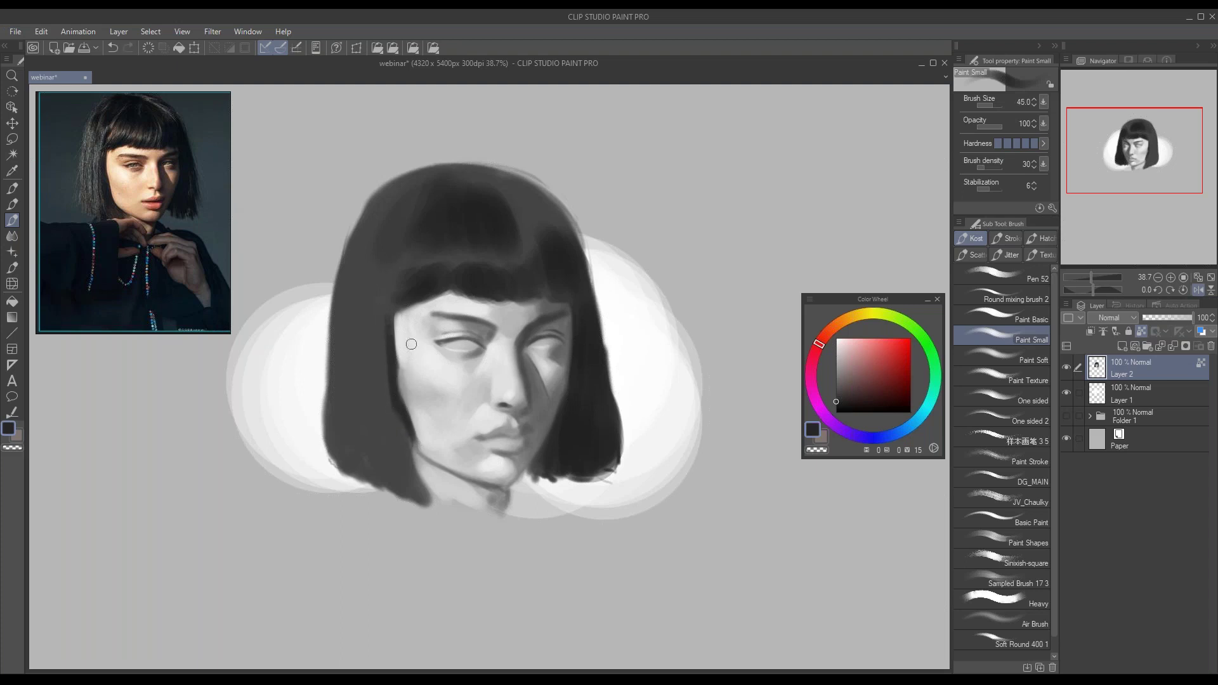
- Darken the lit-side eyebrow with a dark grey sampled from the shadow-side hair, using Paint Small at about size 60
alt+click(577, 334)
key(])
alt+click(578, 360)
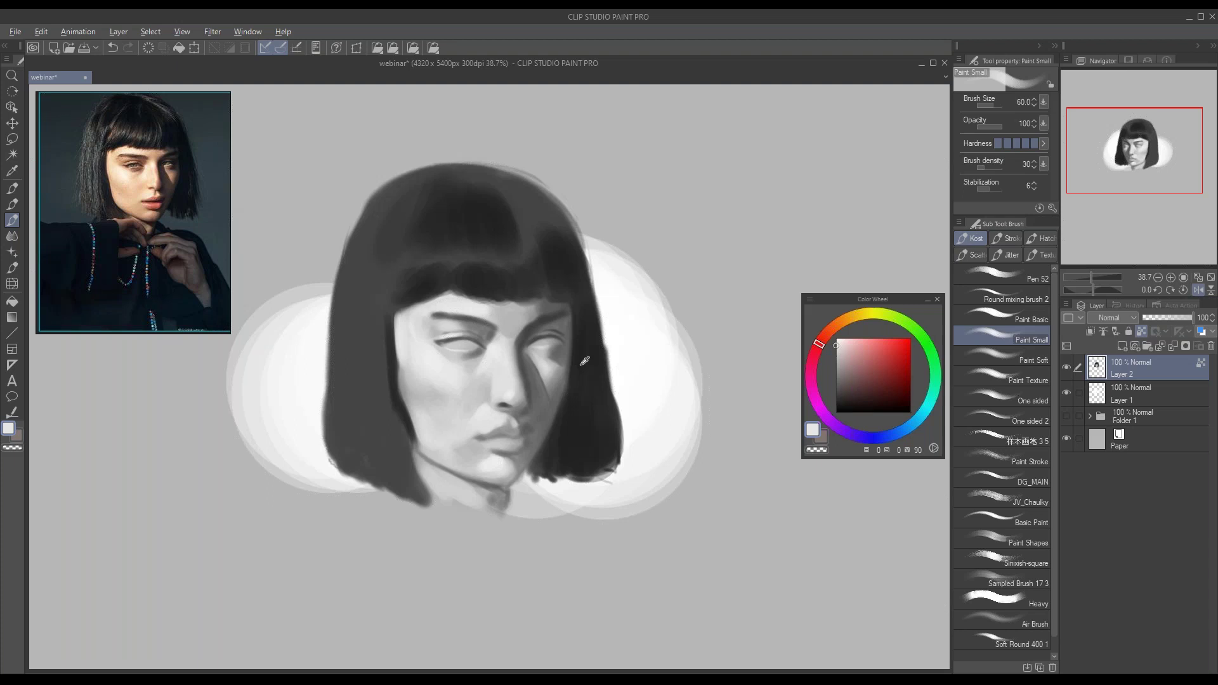
alt+click(596, 361)
key([)
key(])
mouse_move(427, 321)
mouse_down()
mouse_move(490, 320)
mouse_move(491, 338)
mouse_up()
- Blend the inner end of the lit-side eyebrow into the eye socket with sampled greys and a smaller brush
alt+click(491, 334)
key(])
alt+click(488, 353)
key(bracketleft)
key(bracketleft)
key(bracketleft)
- Nudge the inner corner of the shadow-side eye toward the nose with a smaller Liquify brush
key(j)
key(bracketleft)
key(bracketleft)
drag(543, 343, 535, 340)
- Redraw the inner corner of the shadow-side eye with sampled dark greys, using Paint Small at sizes 20 and 17.5
key(b)
alt+click(540, 334)
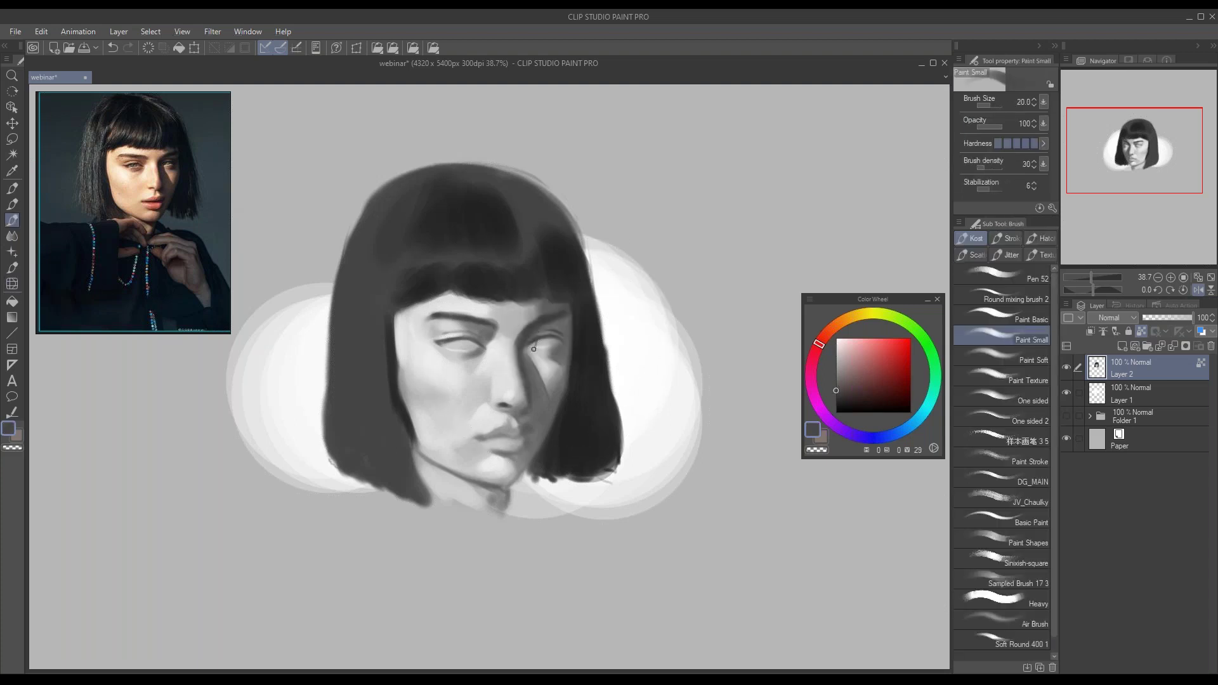
alt+click(530, 344)
alt+click(537, 338)
key(bracketleft)
drag(539, 348, 536, 351)
- Deepen the shadows around the shadow-side eye and nose with sampled dark greys, enlarging Paint Small to size 30
scroll(536, 351, up, 1)
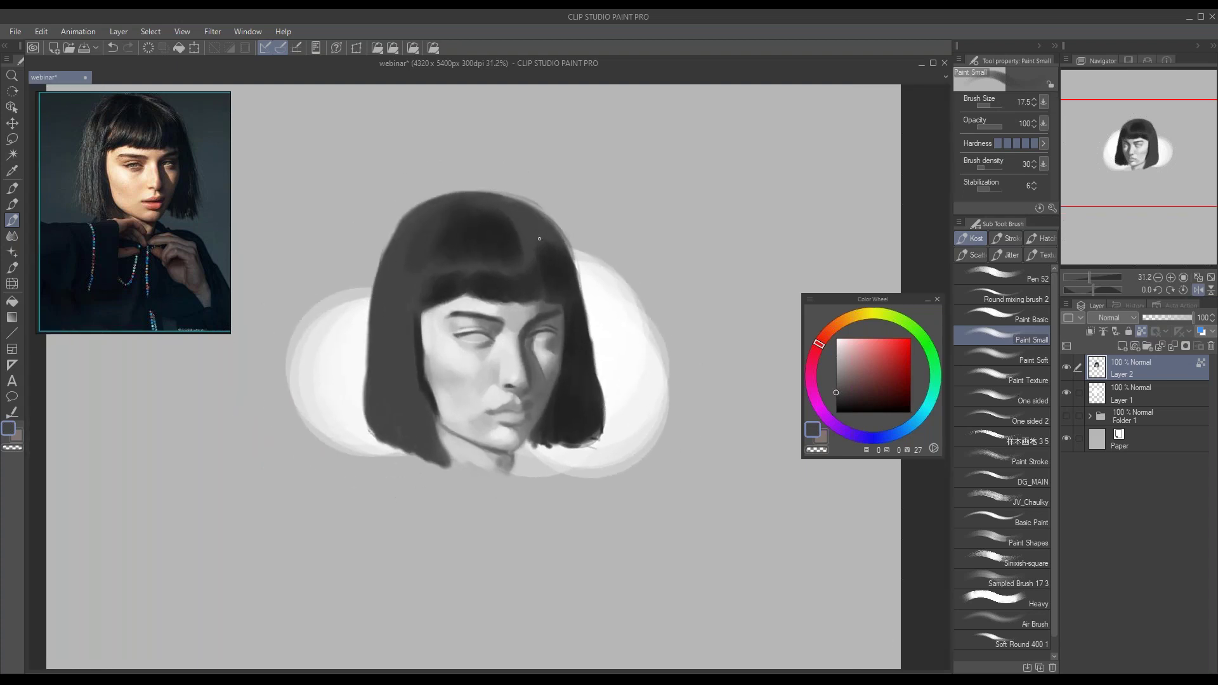
alt+click(572, 348)
key(bracketleft)
key(bracketright)
key(bracketright)
key(bracketright)
key(bracketright)
alt+click(528, 348)
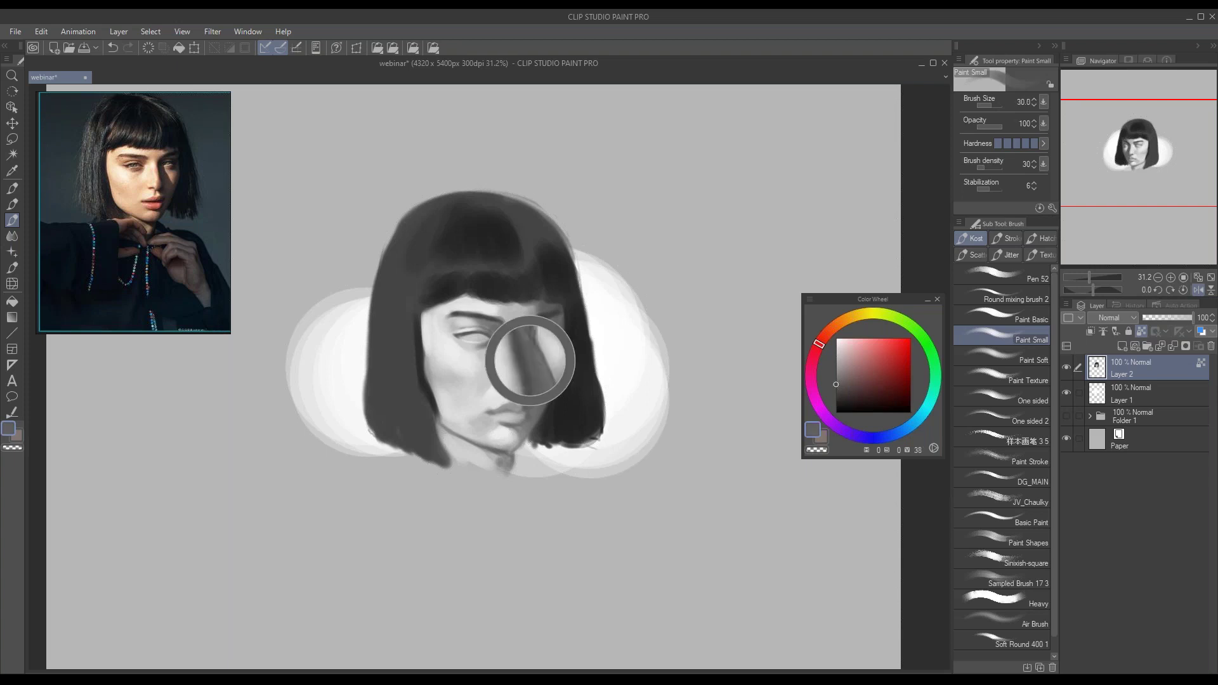
alt+click(558, 327)
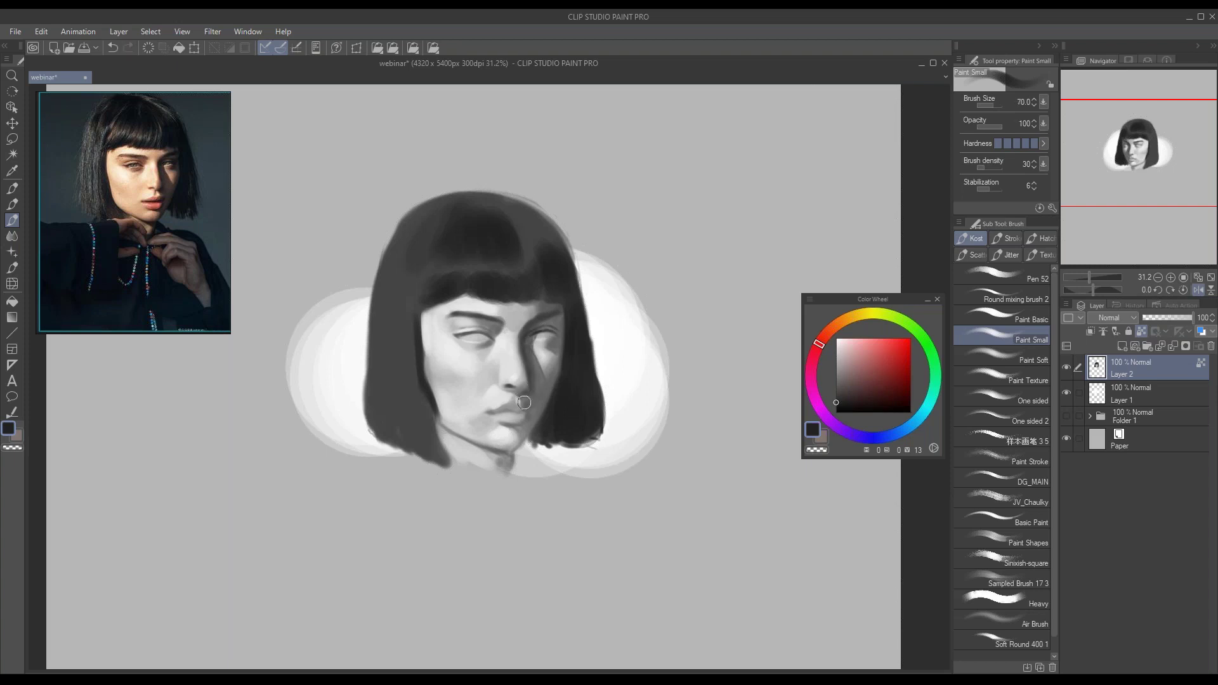
- Shade the shadow-side area beside the nose and upper lip with Paint Soft and grey value 13 at about size 60
key(period)
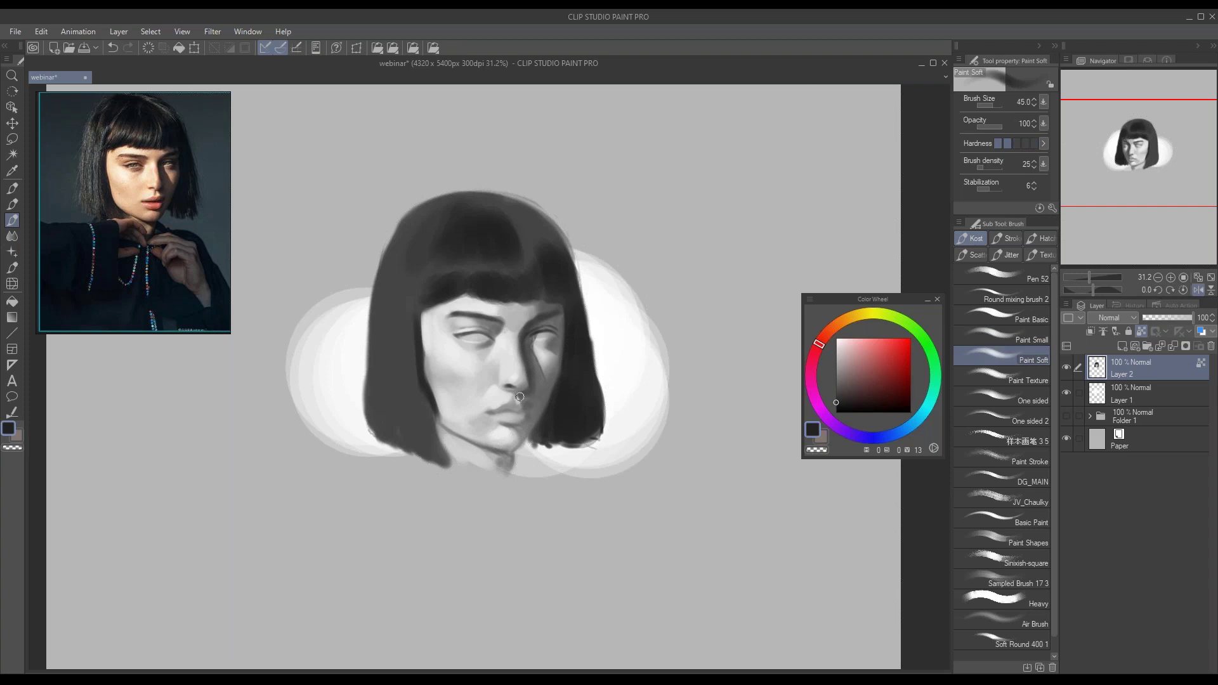
key(bracketright)
key(bracketright)
drag(531, 401, 526, 411)
key(bracketleft)
key(bracketright)
drag(527, 408, 524, 398)
- Soften the area around the mouth and lit-side cheek with sampled light greys, using Paint Soft at sizes from 50 to 70
alt+click(490, 407)
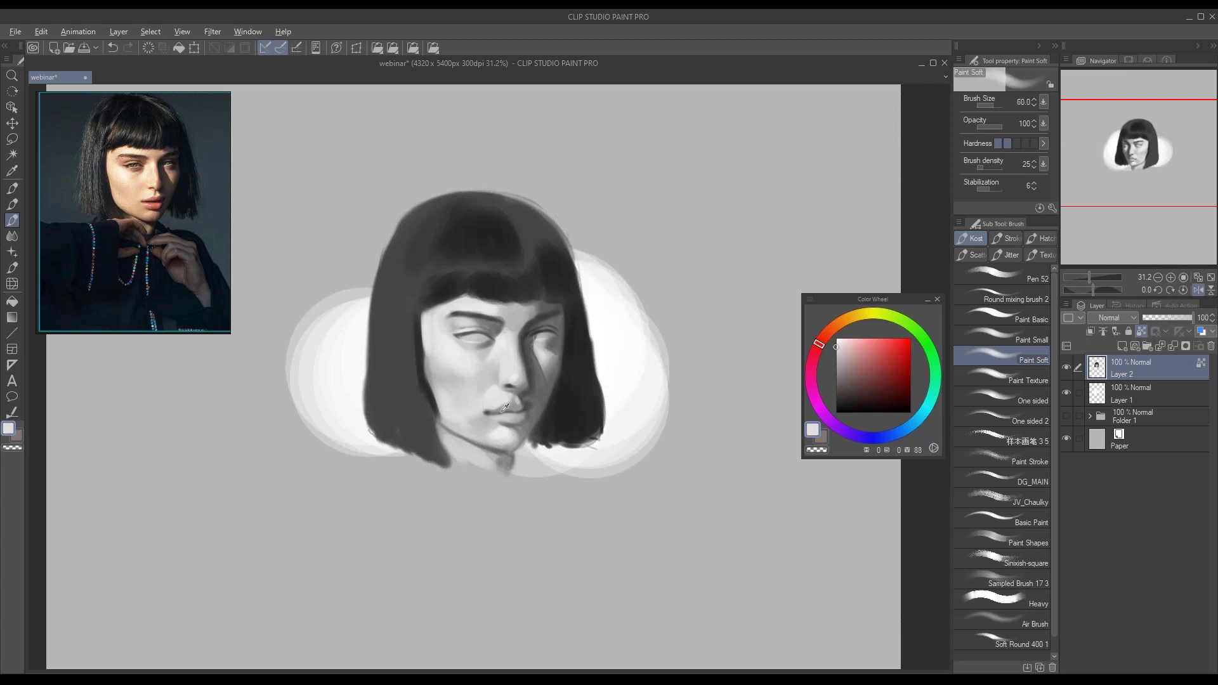
alt+click(503, 409)
key(bracketleft)
alt+click(490, 406)
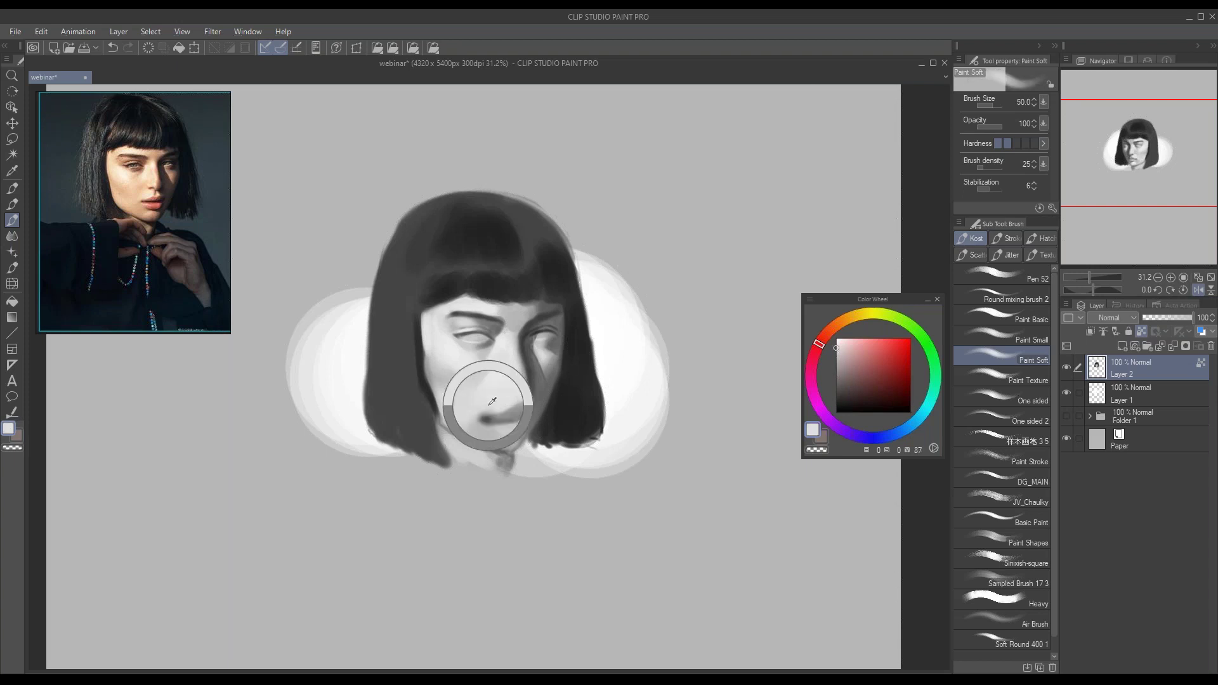
alt+click(483, 424)
alt+click(472, 413)
key(bracketright)
key(bracketright)
alt+click(486, 399)
key(bracketright)
key(bracketleft)
- Blend the shadow-side cheek beside the nose with sampled greys, using Paint Soft at size 70 and smaller
alt+click(544, 361)
alt+click(536, 349)
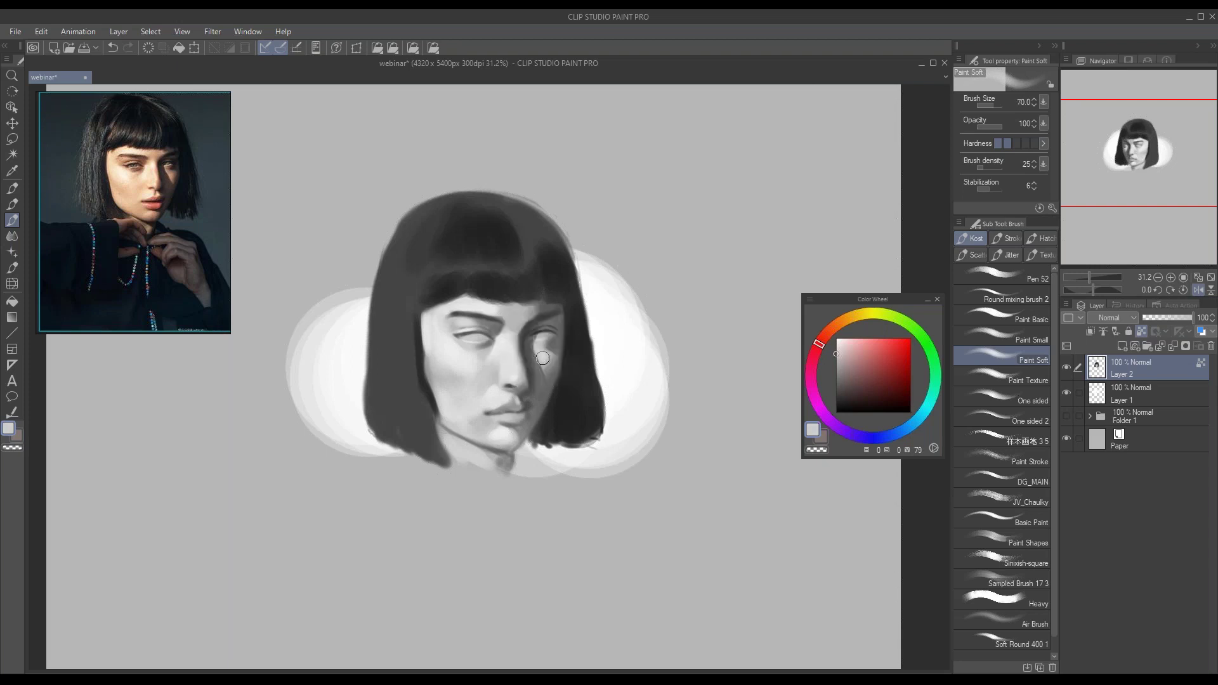
alt+click(491, 347)
key(bracketleft)
key(bracketleft)
key(bracketleft)
key(bracketleft)
- Lighten the lit-side temple and forehead above the brow with sampled and picked light greys, using Paint Soft at about size 80
alt+click(443, 351)
alt+click(458, 303)
key(bracketright)
key(bracketright)
alt+click(486, 309)
click(838, 342)
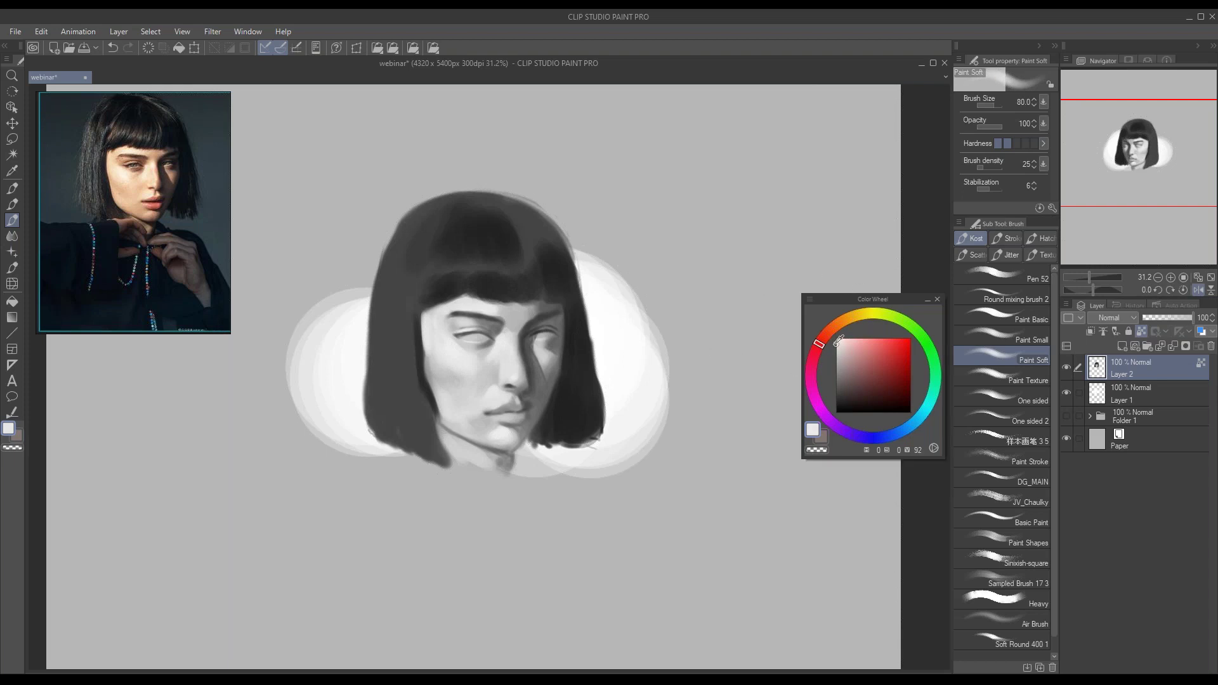
- Brighten the lit-side cheek with Paint Small at about size 150, using light greys sampled from the face
key(comma)
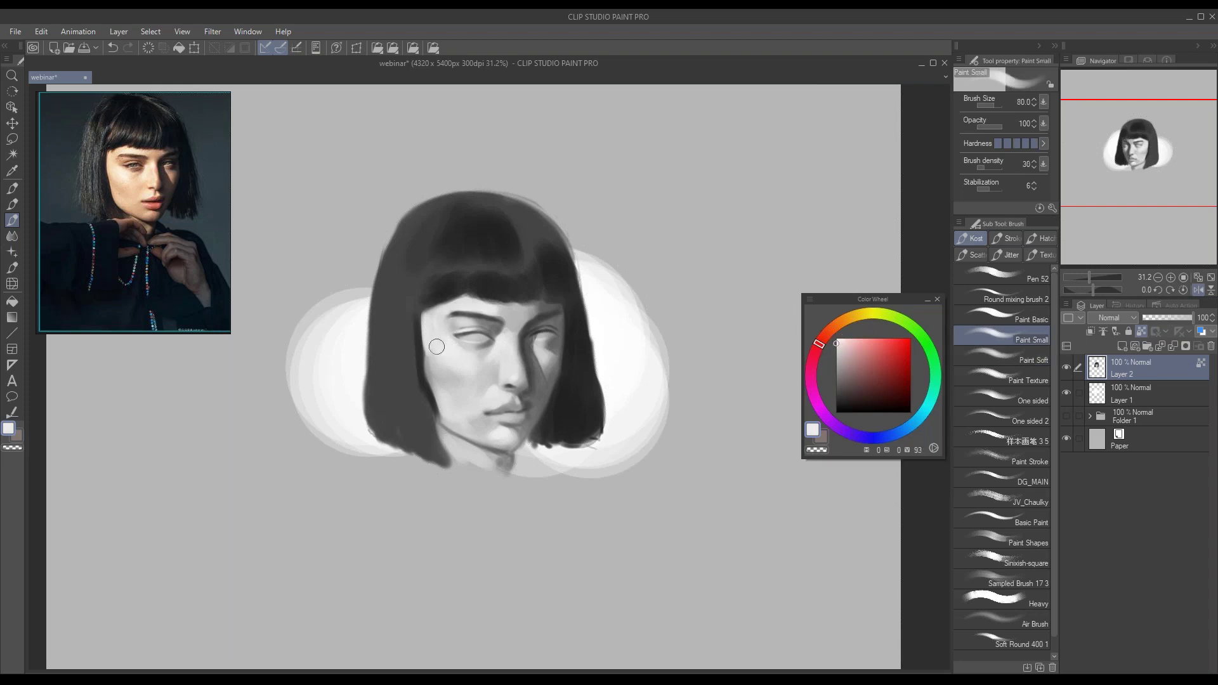
key(bracketright)
key(bracketright)
mouse_move(458, 362)
mouse_down()
mouse_move(460, 375)
mouse_move(475, 365)
mouse_move(459, 389)
mouse_move(484, 379)
mouse_up()
key(ctrl+z)
alt+click(467, 392)
alt+click(452, 383)
key(bracketleft)
alt+click(458, 350)
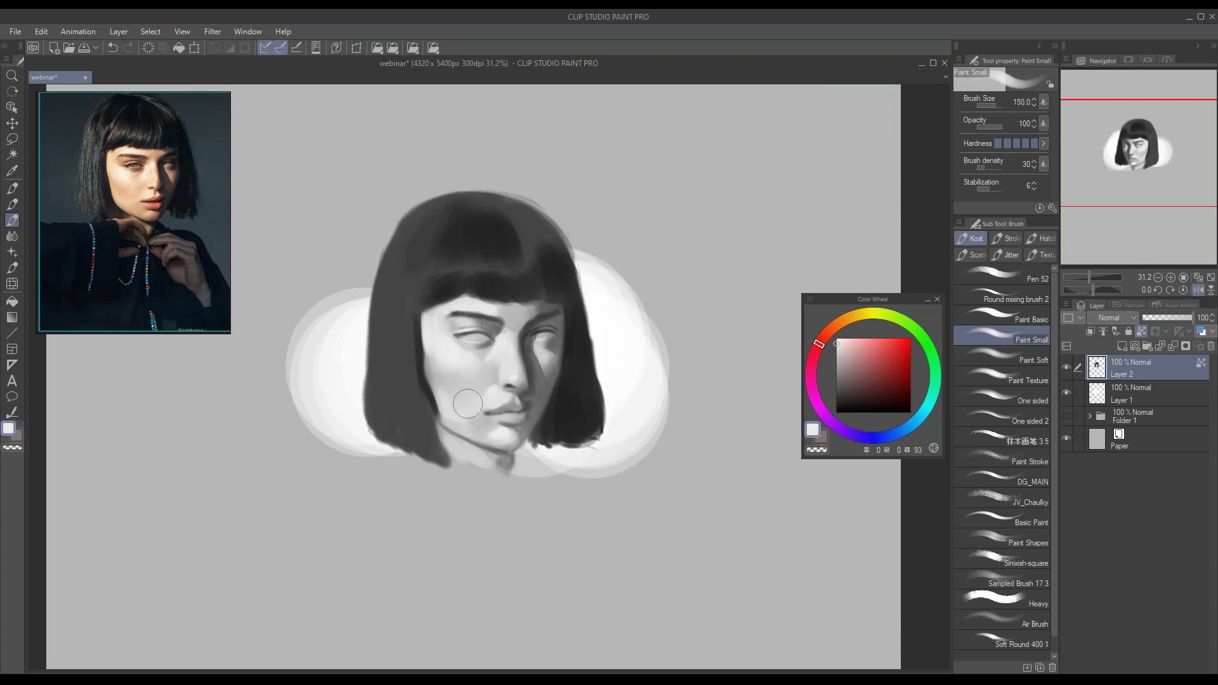
key(period)
key(period)
key(period)
key(period)
key(comma)
key(comma)
key(comma)
key(comma)
key(period)
key(period)
key(period)
key(period)
key(comma)
key(comma)
key(comma)
key(comma)
key(comma)
key(comma)
key(period)
key(period)
key(alt+bracketleft)
key(alt+bracketleft)
key(alt+bracketright)
key(alt+bracketright)
key(alt+bracketleft)
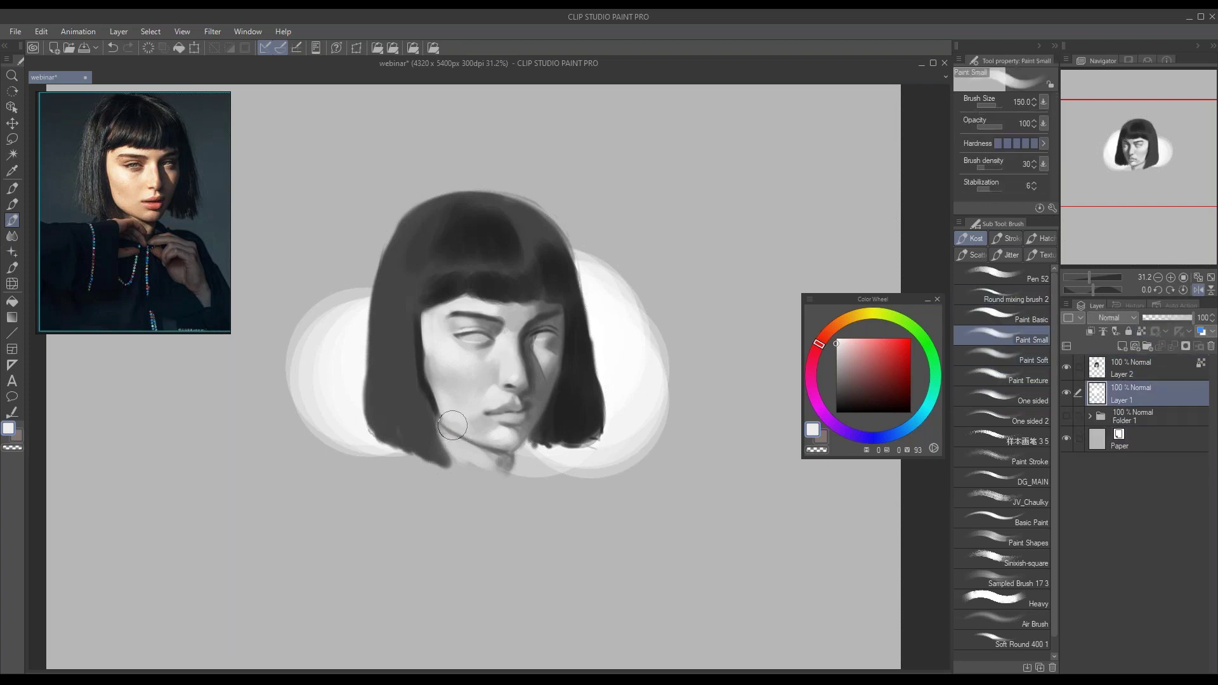
key(alt+bracketright)
key(alt+bracketright)
key(period)
key(alt+bracketleft)
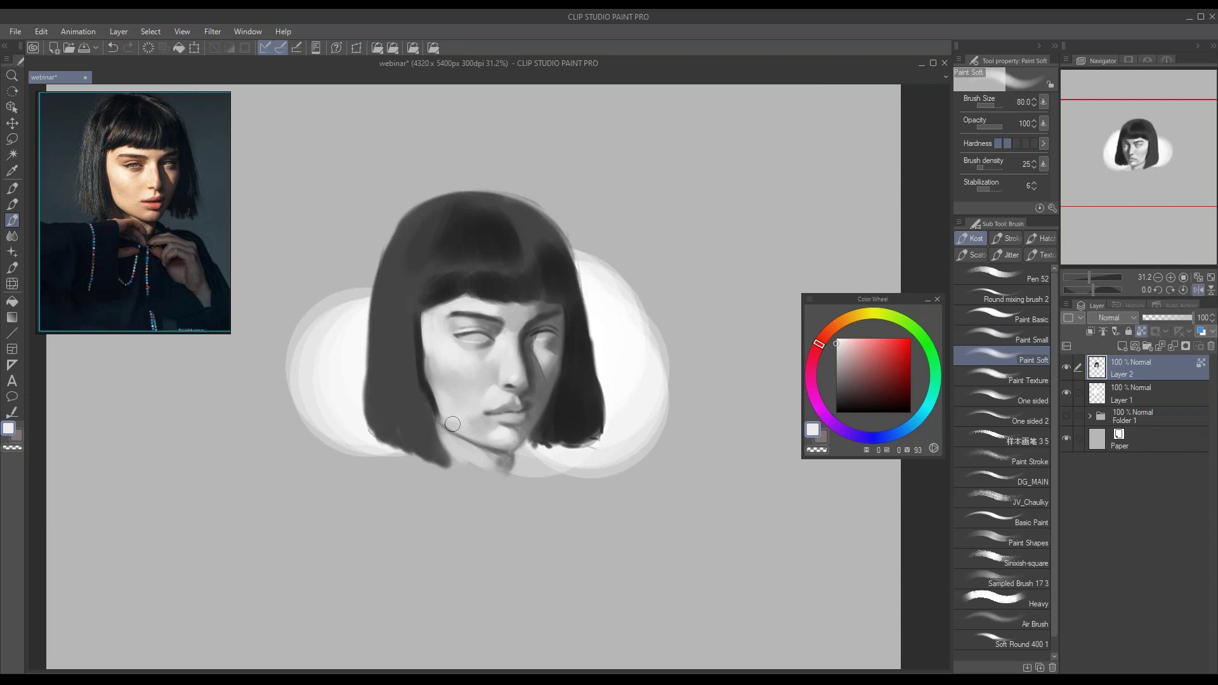
key(comma)
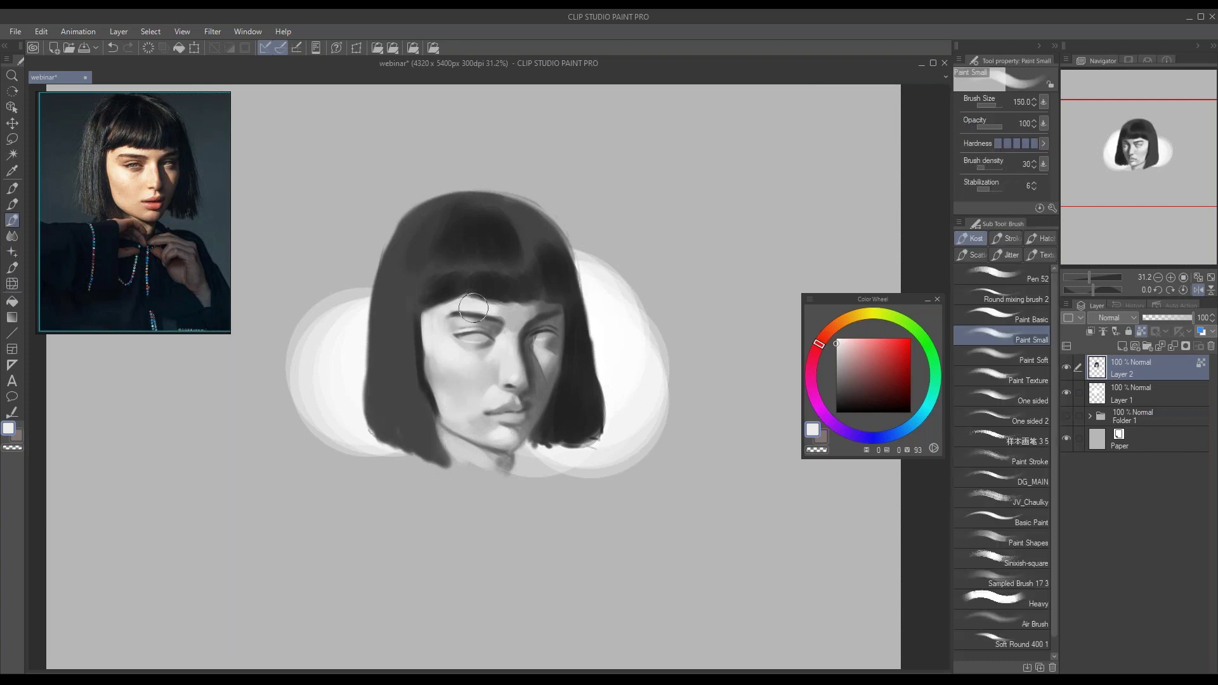
- Darken the inner hair edge along the lit-side cheek with Paint Soft at size 70, using sampled grey value 17
key(bracketright)
key(bracketright)
key(bracketright)
key(bracketright)
key(period)
alt+click(419, 347)
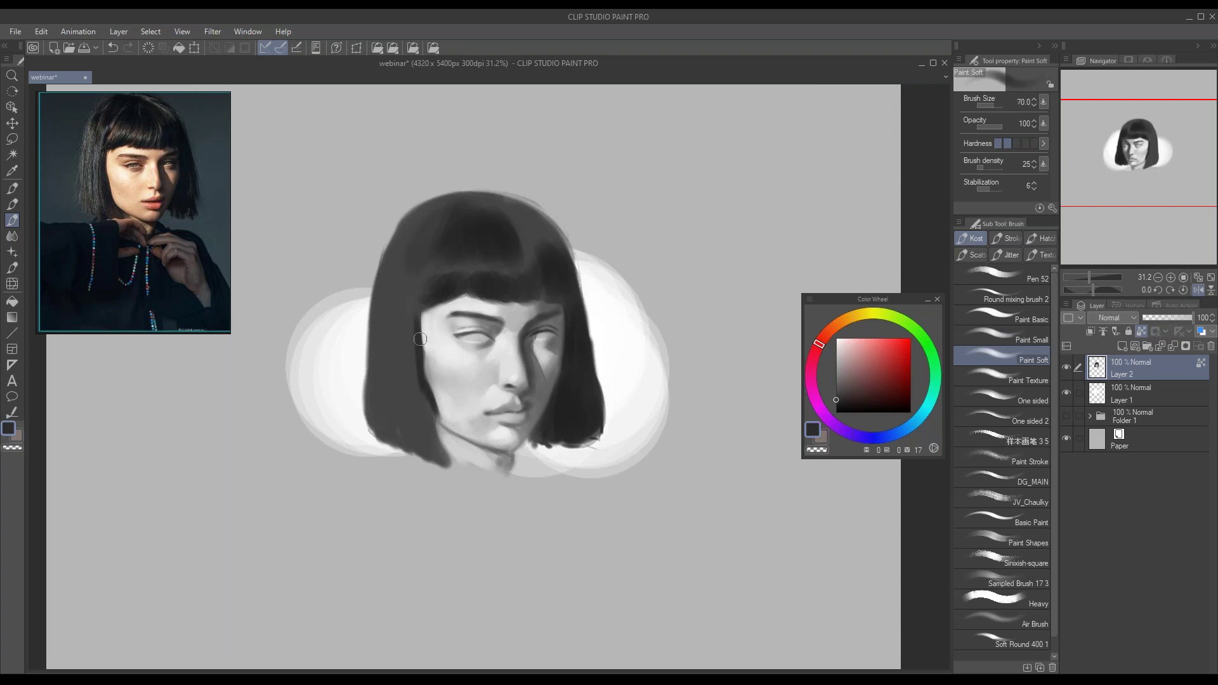
drag(417, 344, 430, 441)
drag(424, 390, 437, 458)
key(bracketright)
key(bracketright)
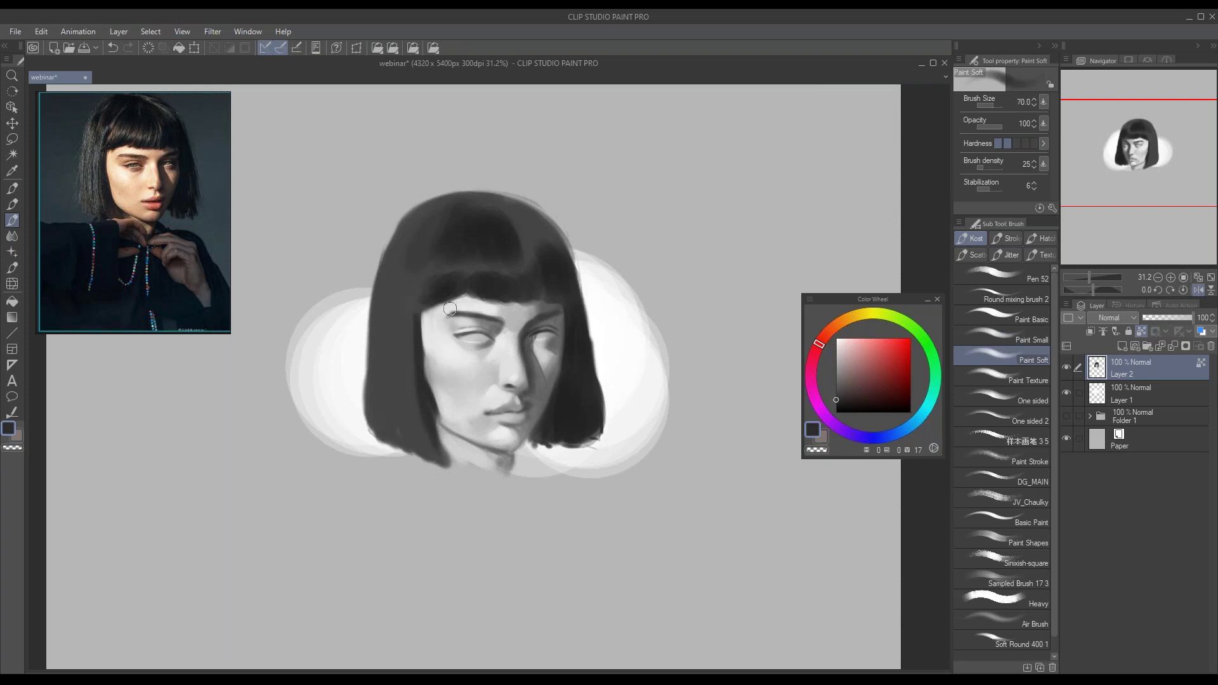
alt+click(417, 323)
key(bracketleft)
drag(422, 295, 419, 271)
key(ctrl+z)
- Refine the fringe's lower edge above the lit-side brow with sampled hair and skin greys, reducing Paint Small from 90 to 30
key(bracketright)
alt+click(436, 292)
key(comma)
key(bracketleft)
key(bracketleft)
key(bracketleft)
key(bracketleft)
key(bracketleft)
key(bracketleft)
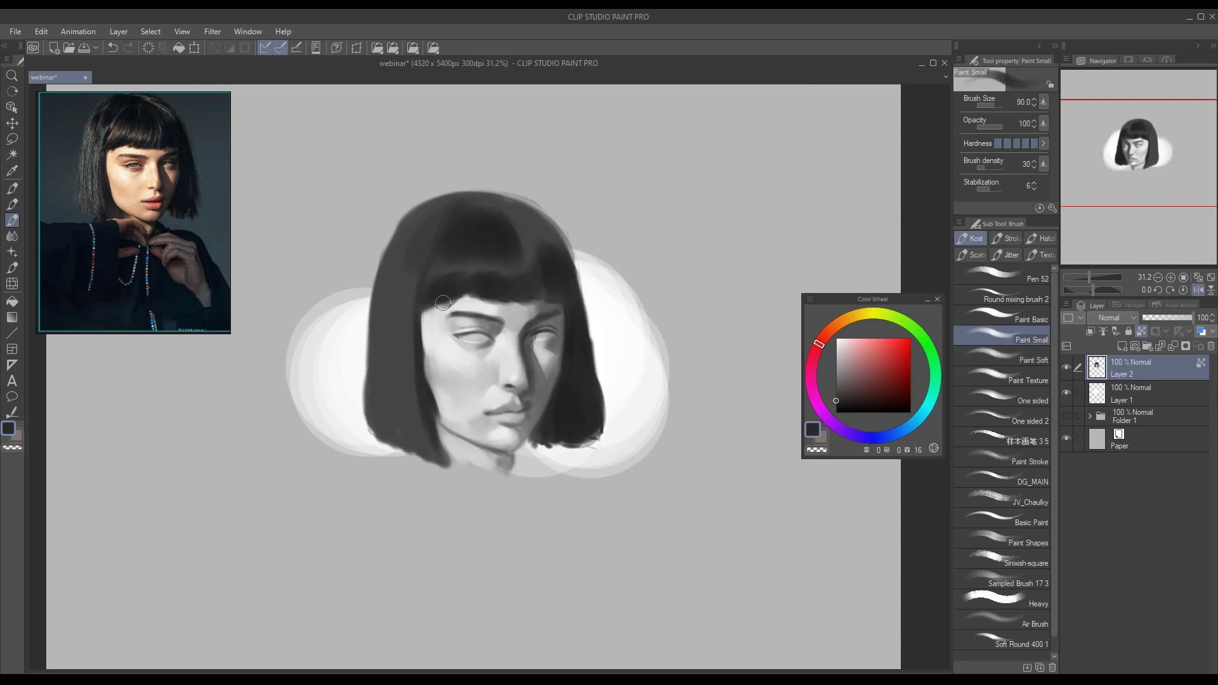
alt+click(442, 316)
key(bracketleft)
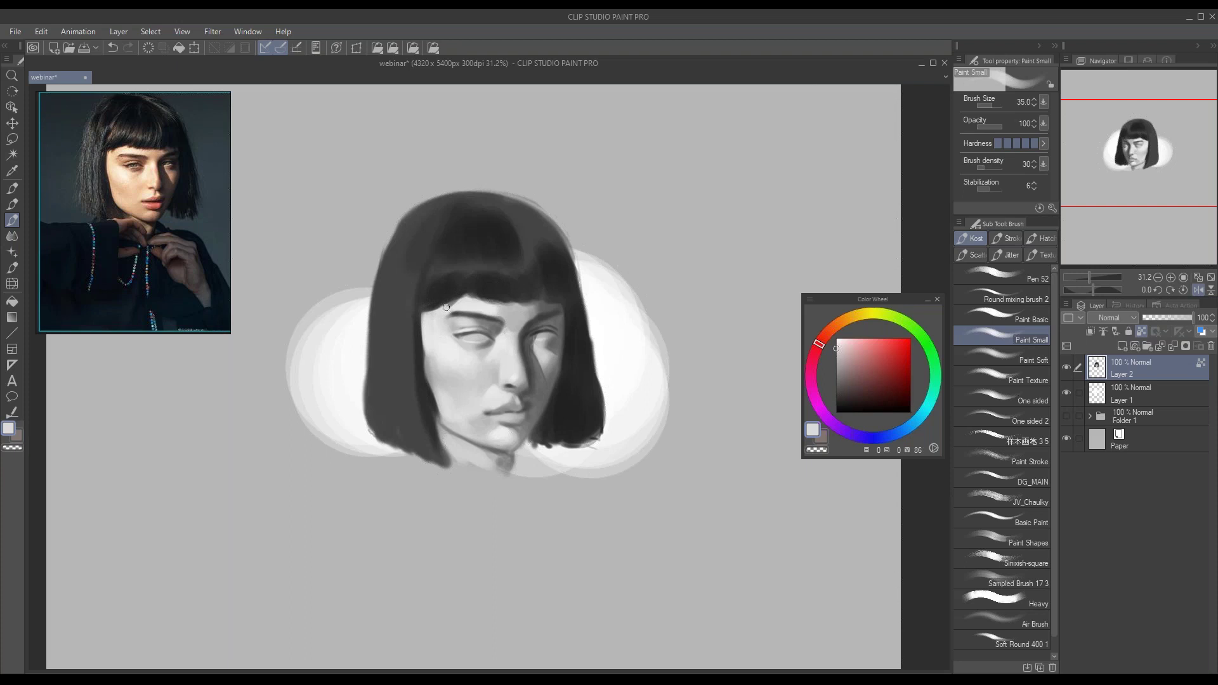
alt+click(449, 296)
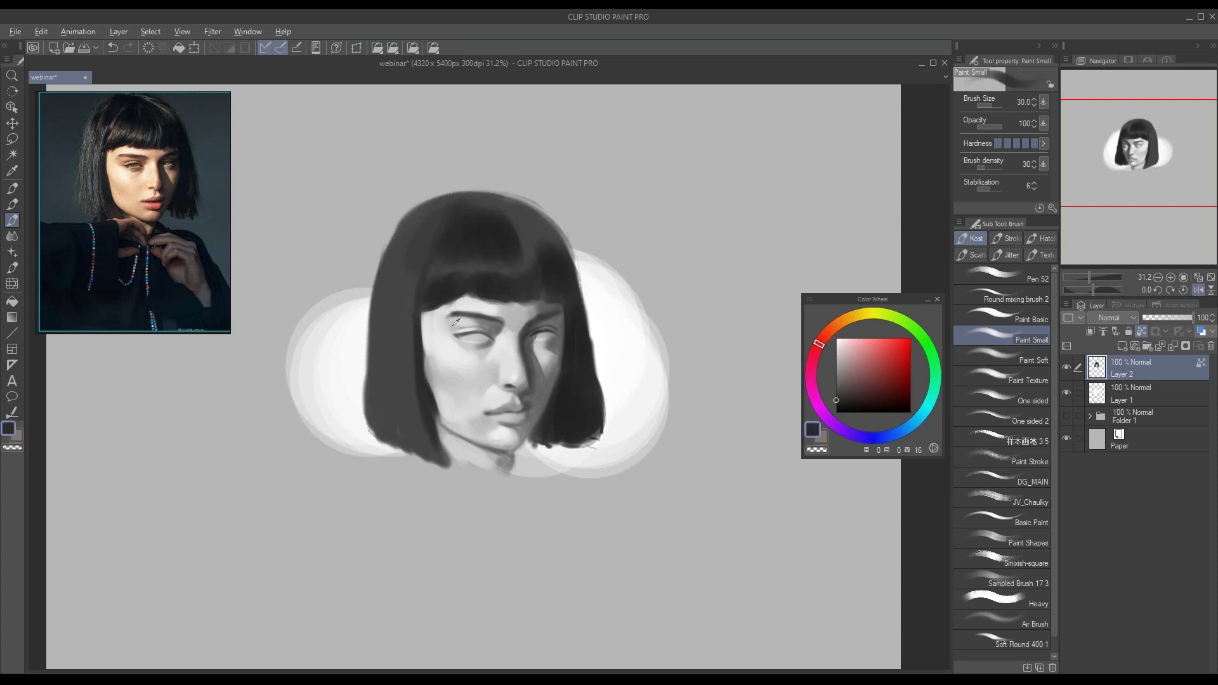
- Shade the temple beside the lit-side brow with grey value 73 and touch up the adjoining hair edge with value 22, using Paint Small
alt+click(456, 321)
key(bracketright)
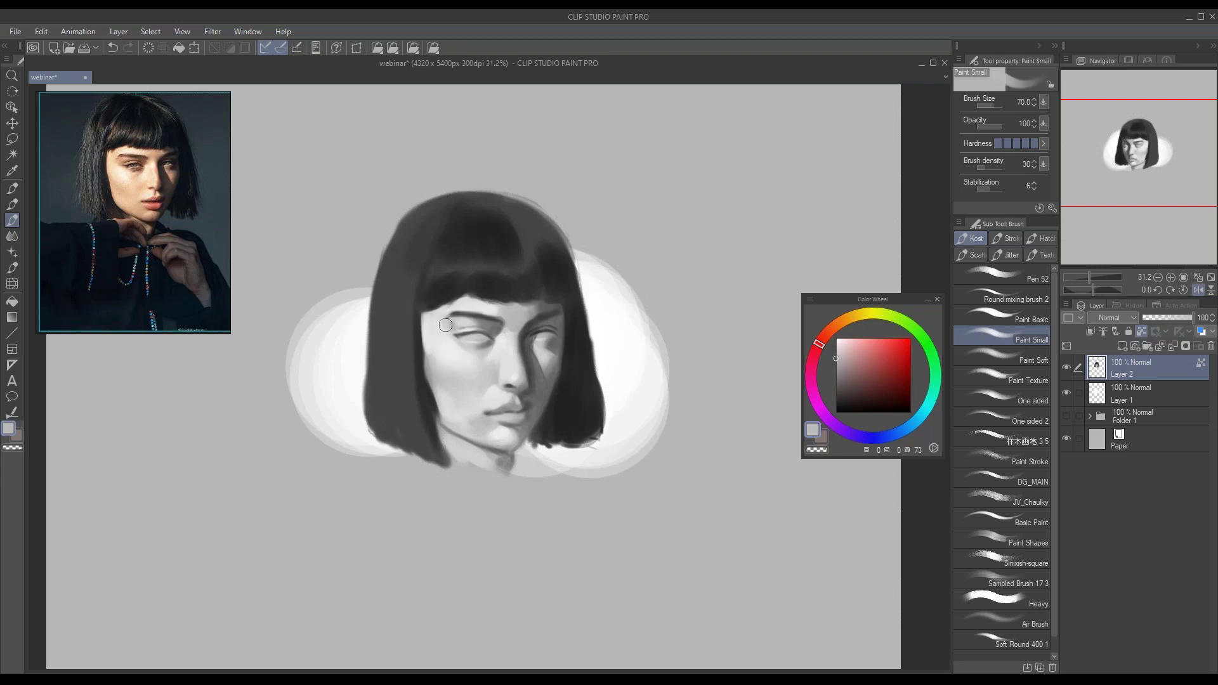
key(bracketleft)
key(bracketleft)
alt+click(436, 313)
key(bracketleft)
alt+click(420, 318)
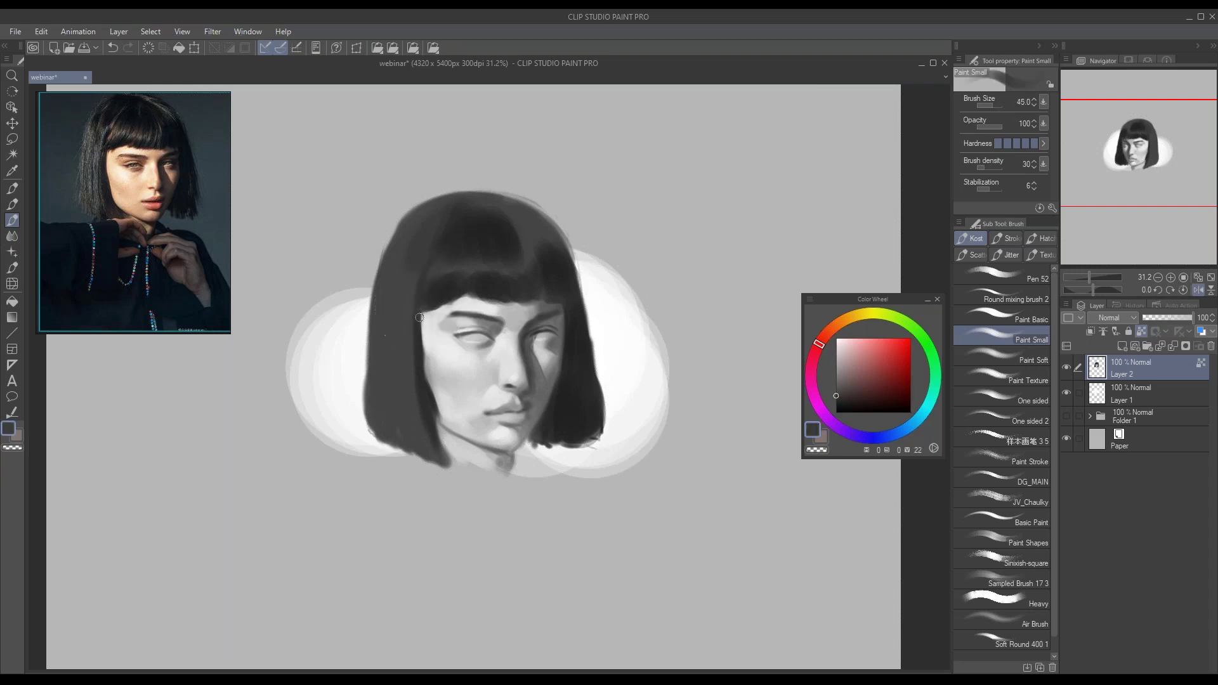
- Blend the lit-side cheek where it meets the hair with sampled mid greys, using Paint Small at sizes 40 and 30
alt+click(431, 377)
key(bracketright)
key(bracketright)
key(bracketright)
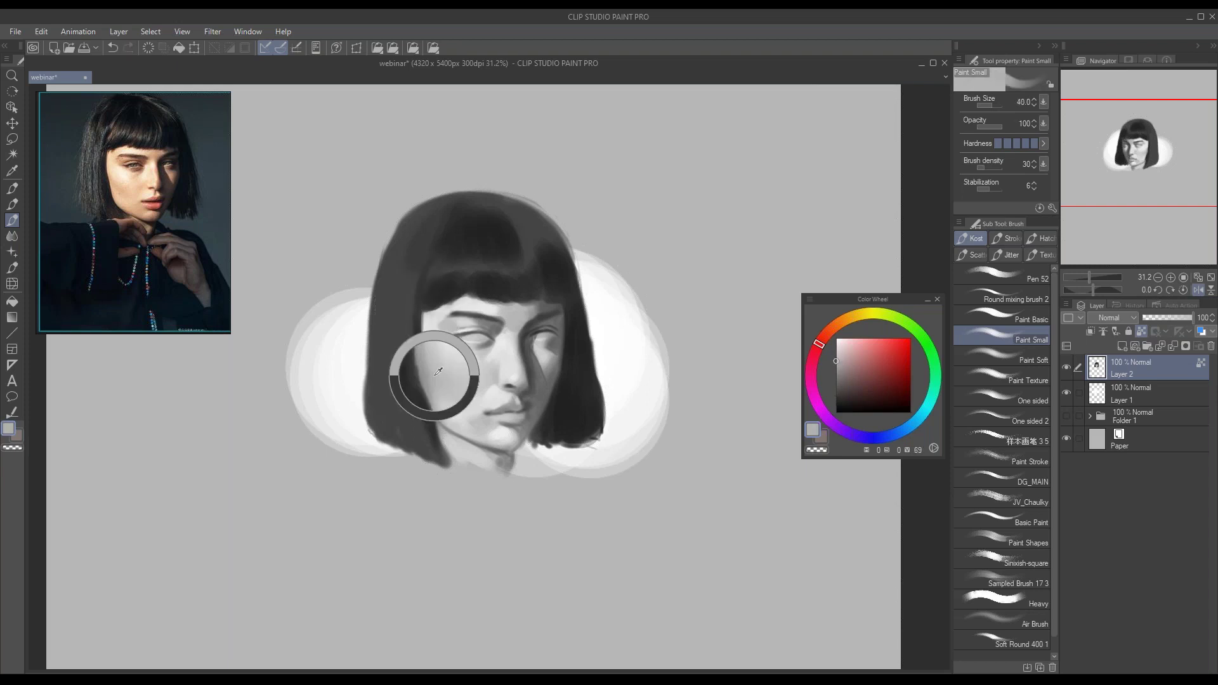
alt+click(444, 406)
alt+click(437, 373)
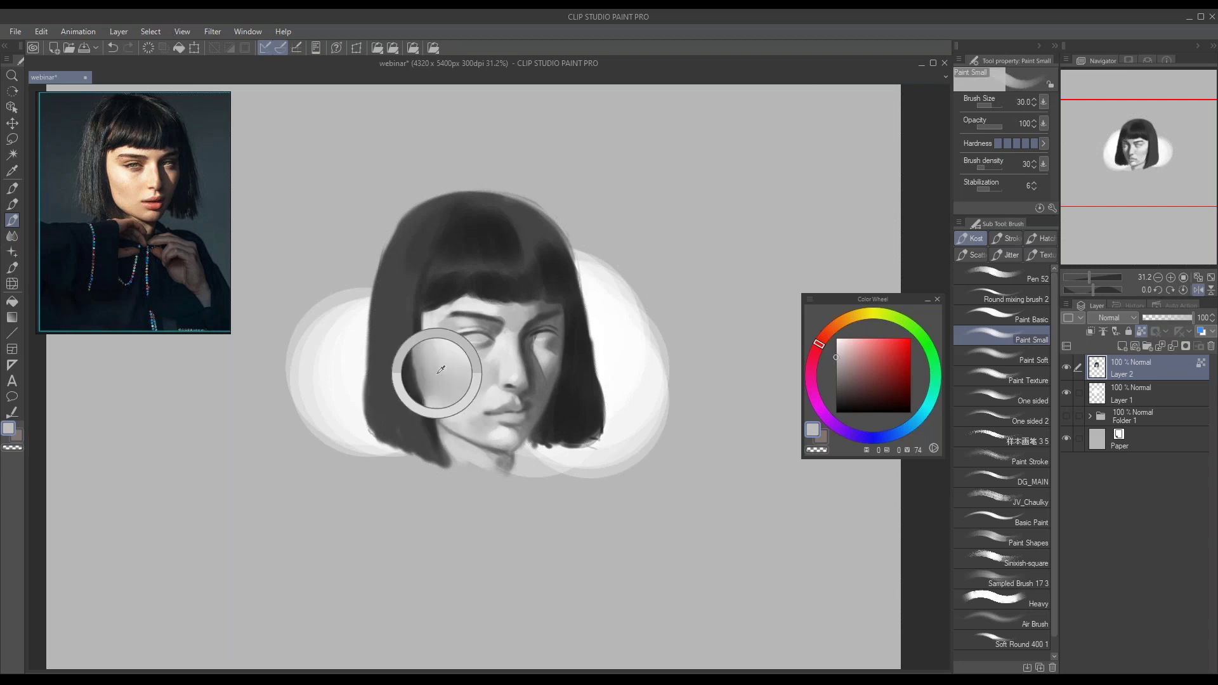
- Try adding a Multiply layer above the portrait layer and undo it
key(ctrl+shift+n)
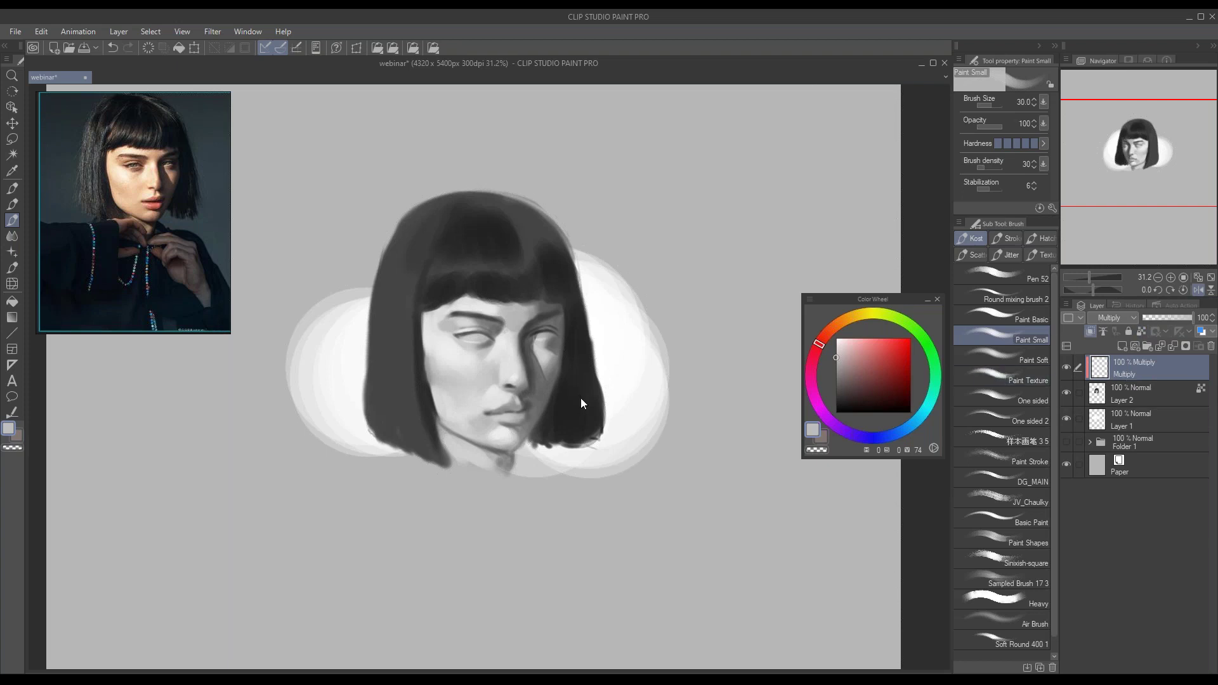
key(ctrl+z)
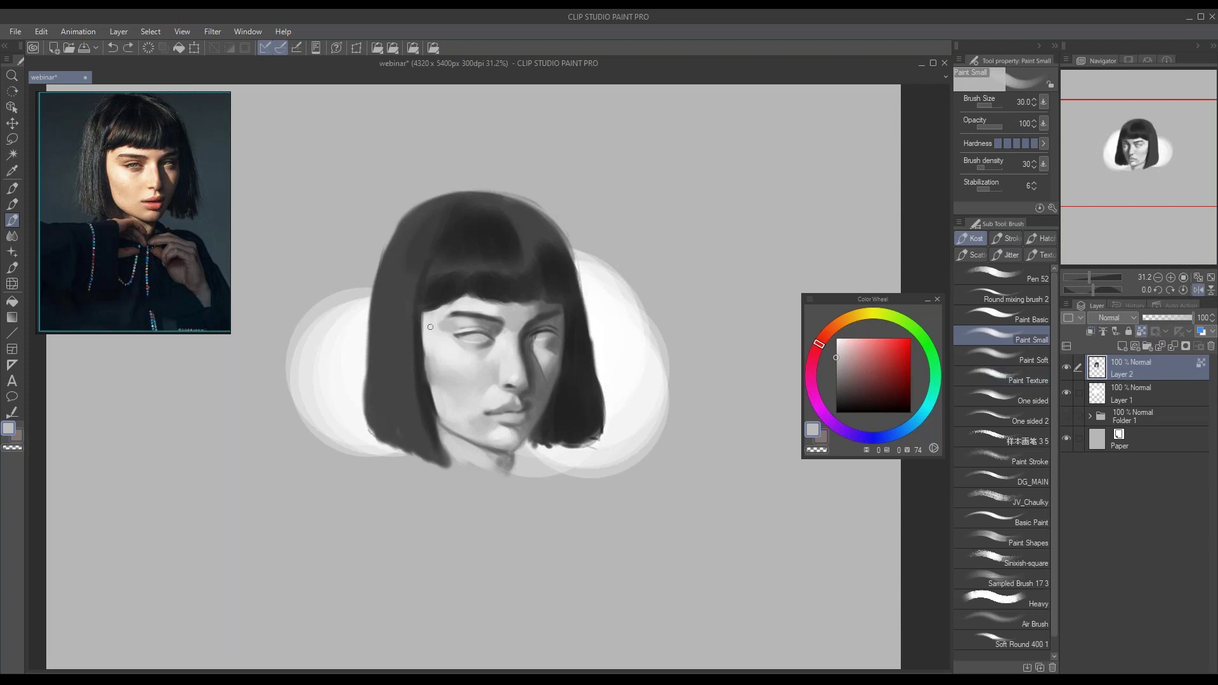
- Clean up the hairline corner at the lit-side temple with sampled skin and hair greys, using a small Paint Small brush
alt+click(434, 360)
alt+click(426, 345)
key([)
key([)
drag(421, 319, 423, 324)
key(bracketright)
alt+click(422, 311)
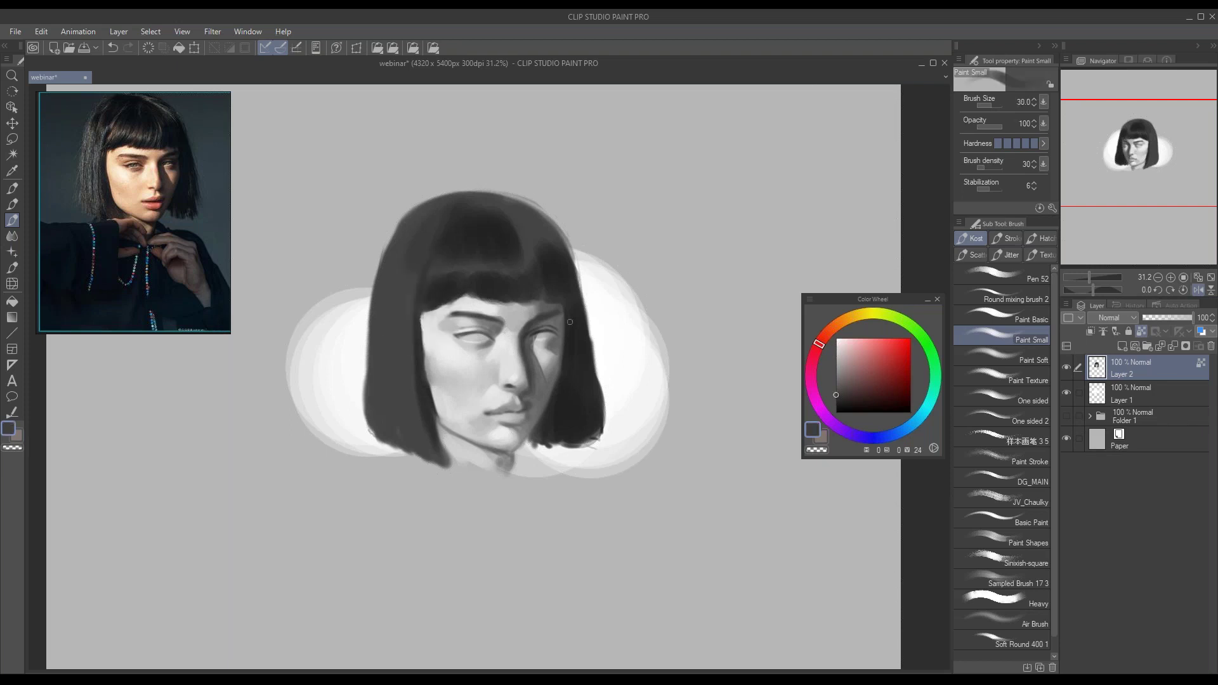
- Deepen the shadow-side hair and the fringe with sampled dark greys, enlarging Paint Small to about size 150
alt+click(580, 345)
key(bracketleft)
key(bracketright)
key(bracketright)
key(bracketright)
key(bracketright)
key(bracketright)
key(bracketright)
key(bracketright)
alt+click(454, 232)
key(bracketright)
alt+click(451, 290)
key(bracketleft)
key(bracketleft)
key(bracketleft)
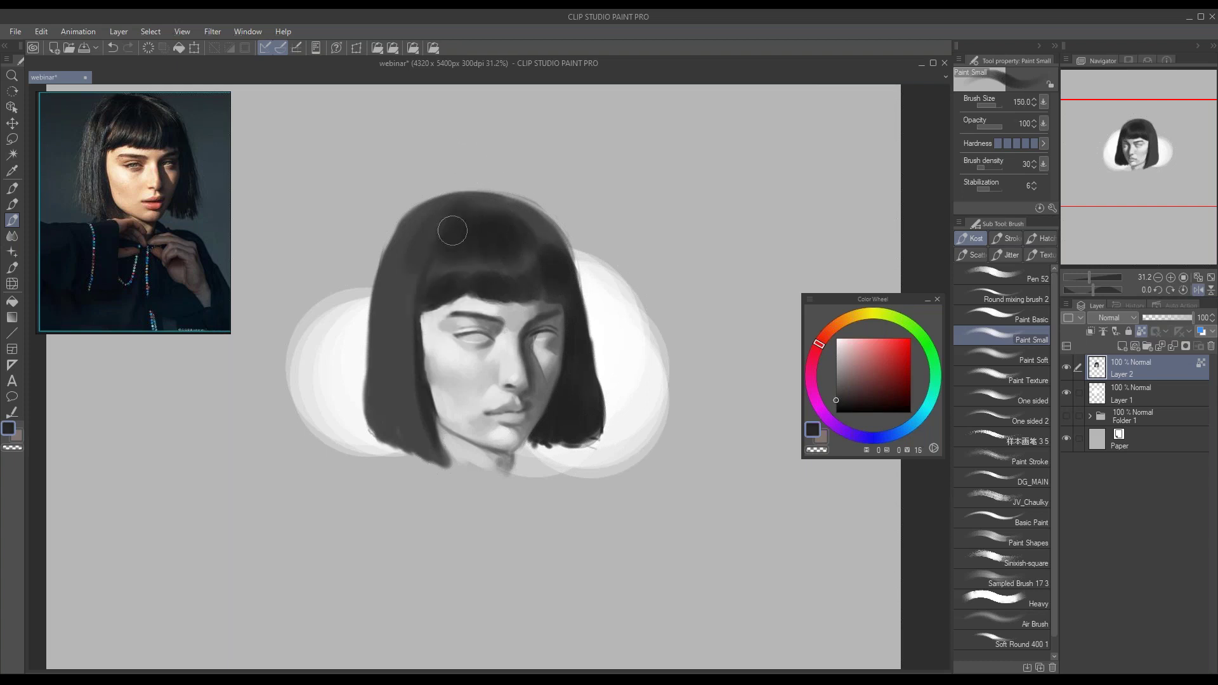
- Sample the near-black hair tone and shade the crown and long hair lock with the brush reduced to 90
alt+click(573, 414)
key(bracketright)
key(bracketright)
key(bracketleft)
key(bracketleft)
key(bracketleft)
key(bracketleft)
key(bracketleft)
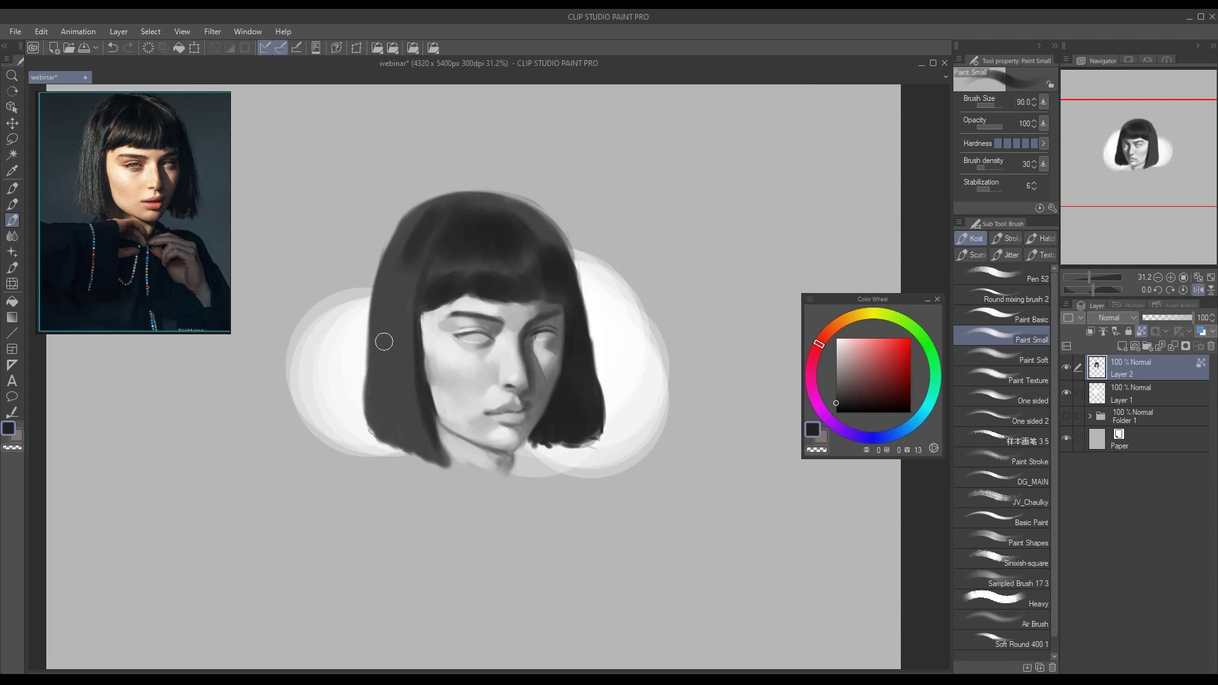
- Paint dark strands down the long hair lock on the lit side with a resampled hair tone
key(bracketleft)
key(bracketleft)
key(bracketleft)
alt+click(431, 397)
key(bracketright)
key(bracketright)
key(bracketright)
key(bracketright)
key(bracketright)
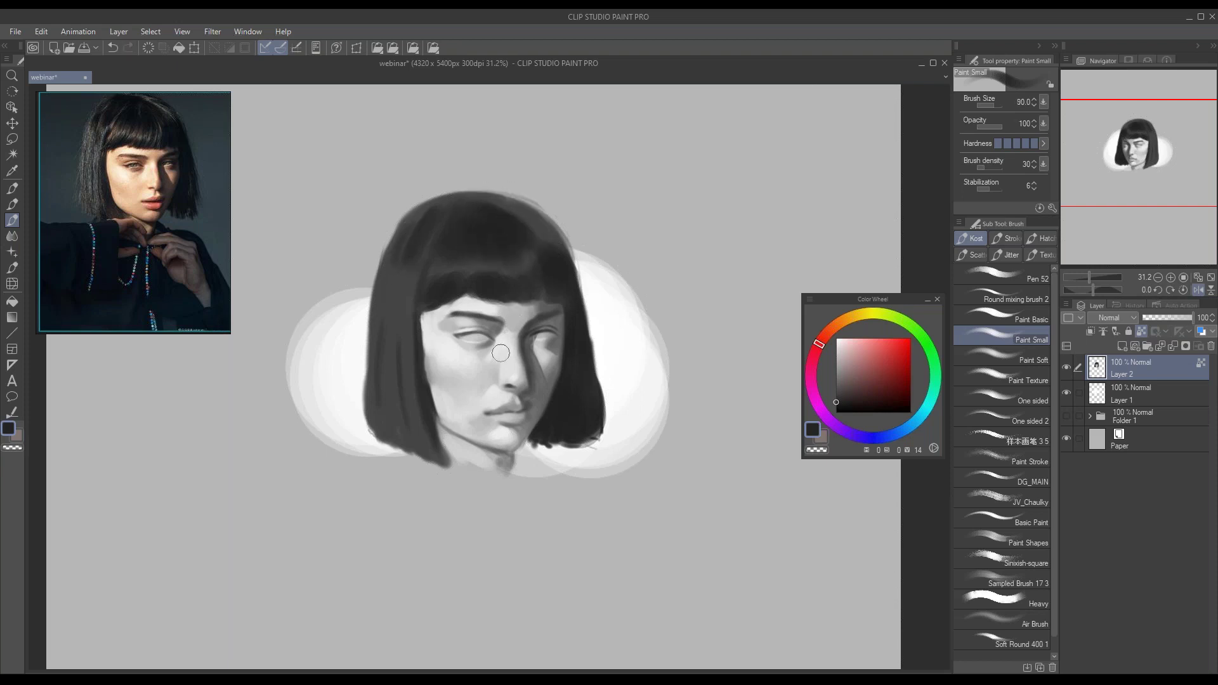
- Choose a medium-dark grey and paint a small highlight on the outer end of the bangs with a smaller brush
alt+click(514, 337)
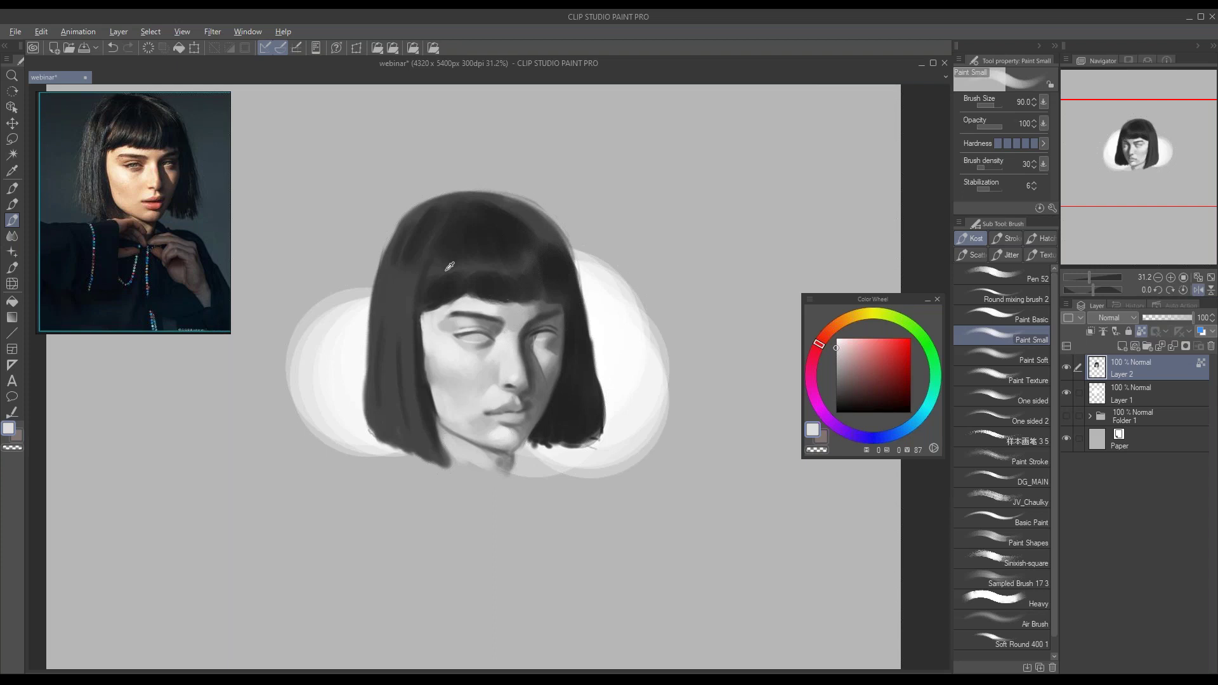
alt+click(450, 267)
click(837, 385)
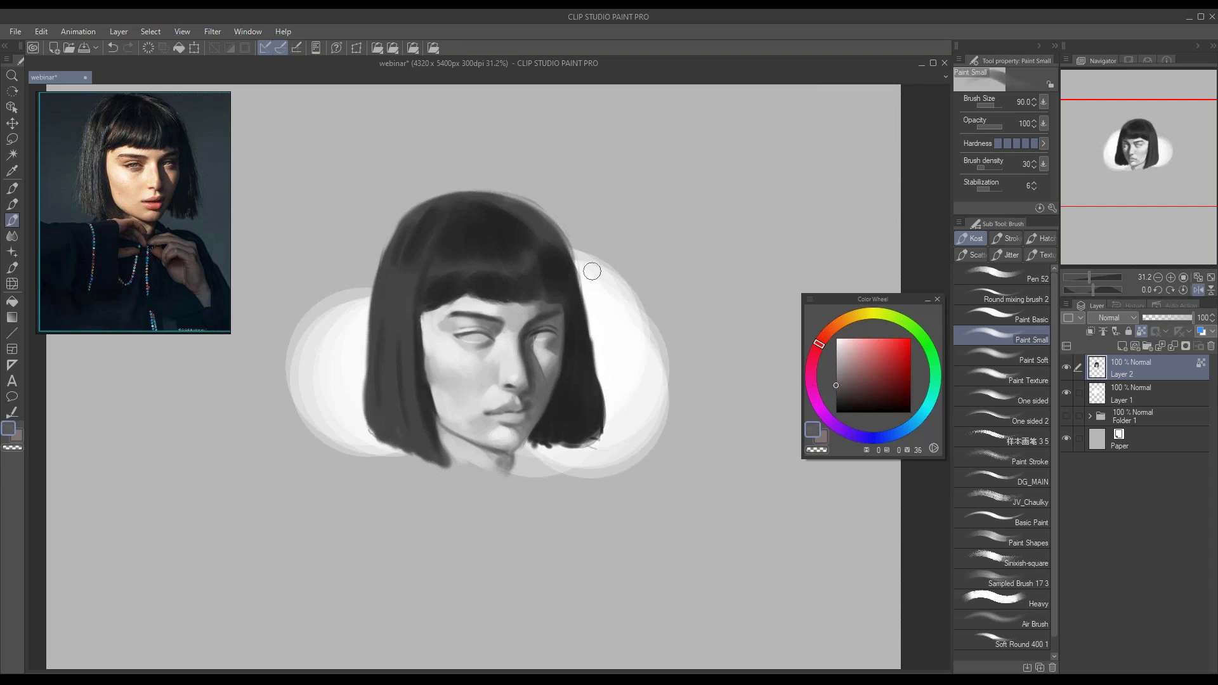
key(bracketleft)
key(bracketleft)
key(bracketleft)
drag(431, 281, 452, 259)
- Blend the highlight into the bangs with a dark tone sampled just above it, using brush size 100
key(bracketright)
key(bracketright)
key(bracketright)
key(bracketright)
key(bracketright)
alt+click(450, 250)
key(bracketleft)
key(bracketleft)
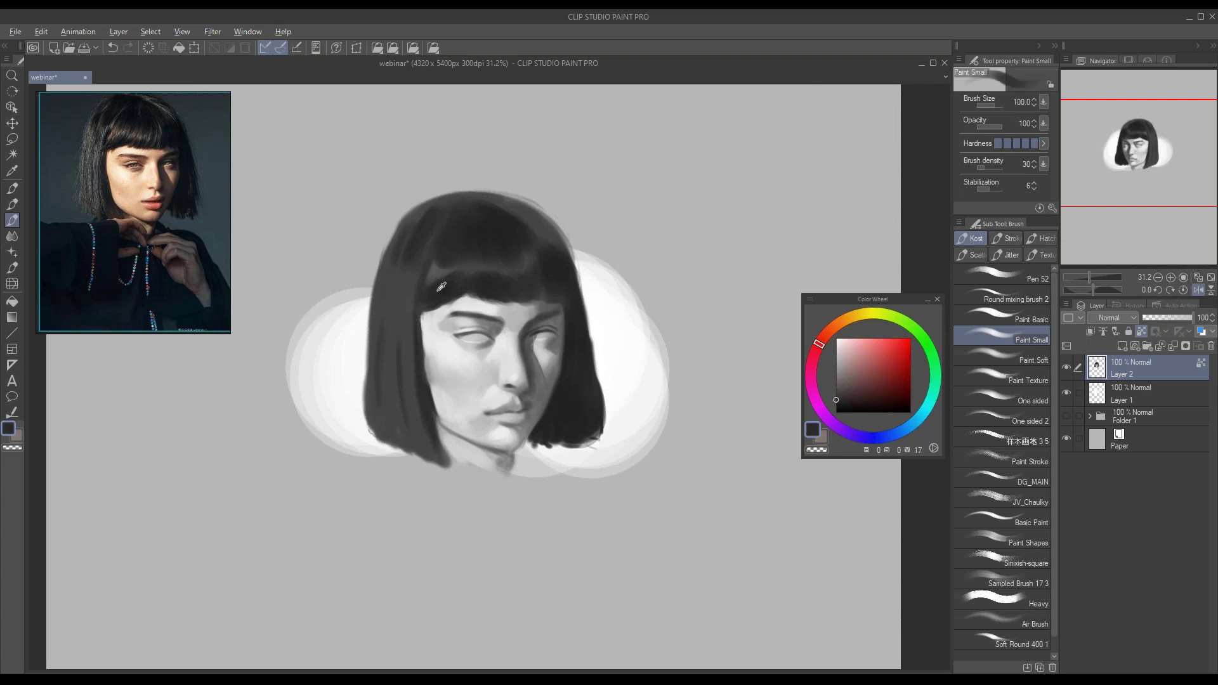
- Refine the bangs' lower edge over the forehead with a small brush, sampling hair and skin tones along it
alt+click(445, 290)
key(bracketleft)
key(bracketleft)
key(bracketleft)
key(bracketleft)
key(bracketleft)
alt+click(443, 317)
key(bracketleft)
alt+click(456, 296)
alt+click(479, 295)
key(bracketright)
- Deepen the shadow-side hair with its sampled near-black tone, setting the brush size to 70
alt+click(579, 392)
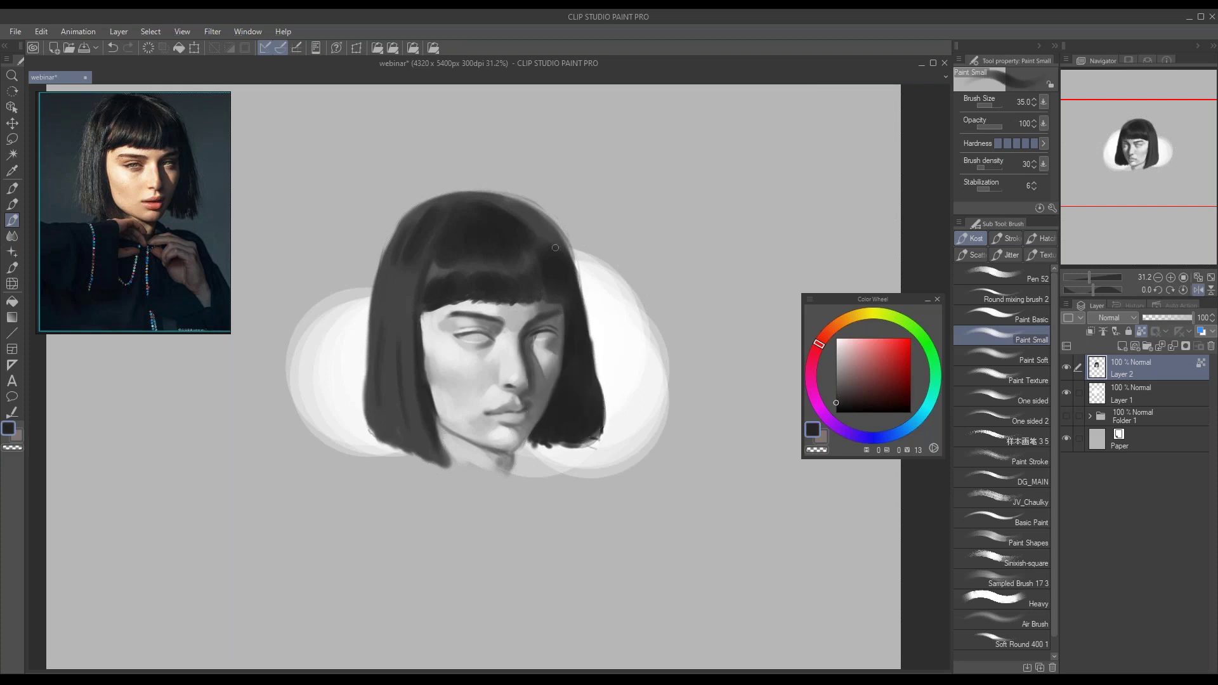
key(bracketright)
key(bracketright)
key(bracketright)
key(bracketright)
key(bracketright)
key(bracketleft)
key(bracketleft)
- Paint the iris and dark upper lid of the eye on the lit side, using sampled greys and a small brush
scroll(470, 330, up, 2)
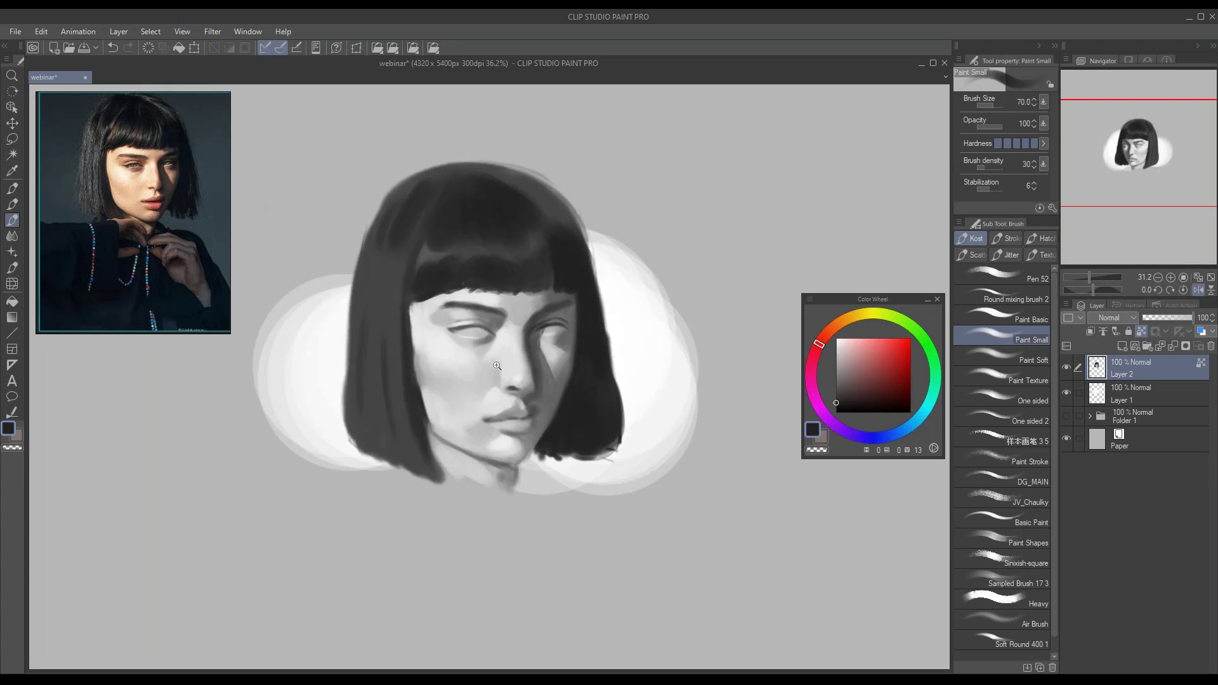
alt+click(483, 331)
key(])
alt+click(471, 330)
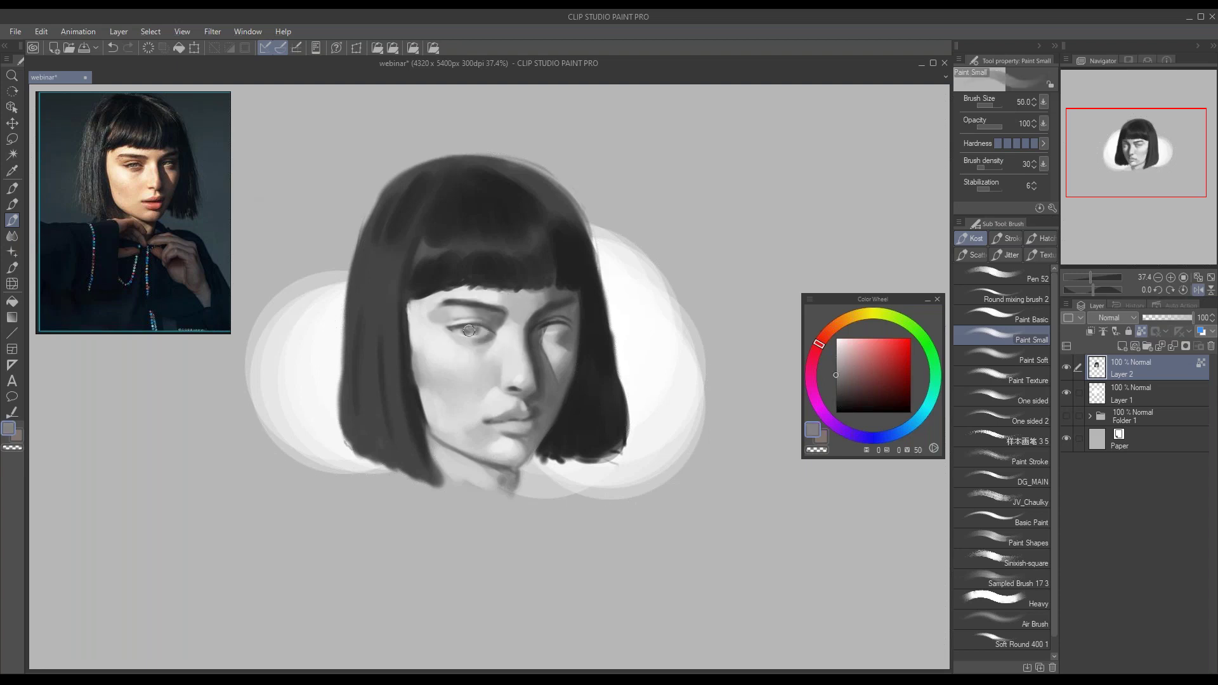
alt+click(467, 327)
key(bracketleft)
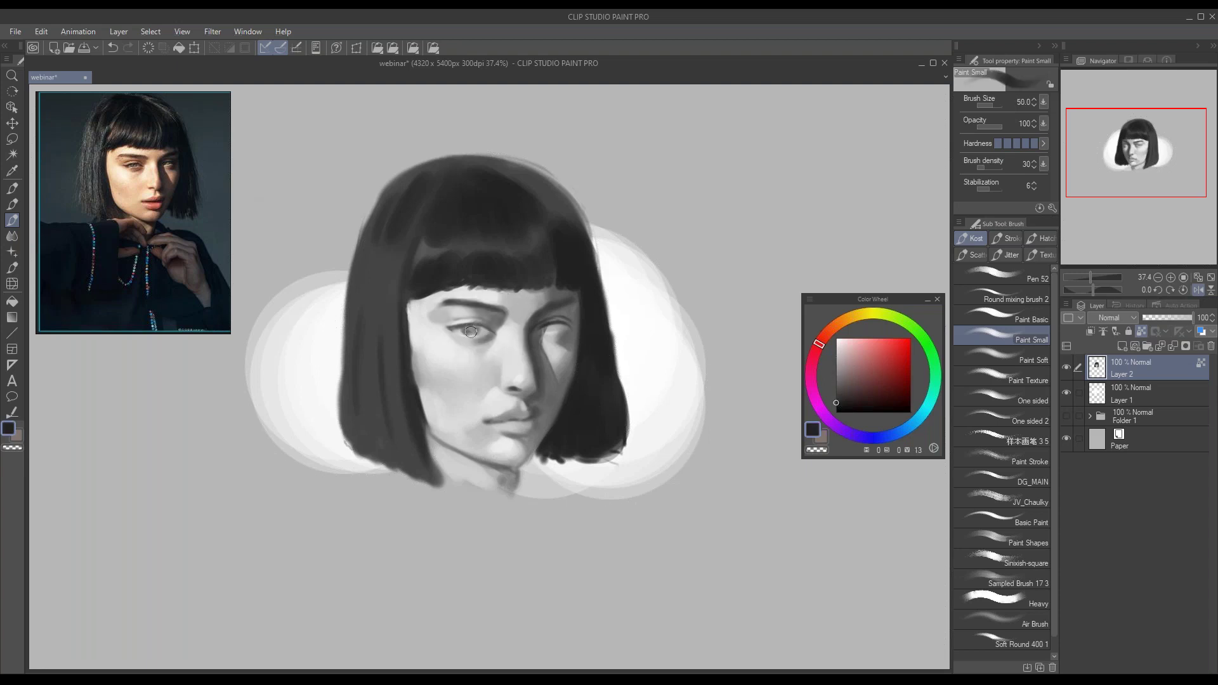
key(bracketleft)
key(bracketright)
- Flip the canvas view and the reference photo horizontally and reframe the portrait
scroll(545, 382, down, 5)
key(h)
drag(136, 266, 206, 283)
scroll(464, 390, up, 5)
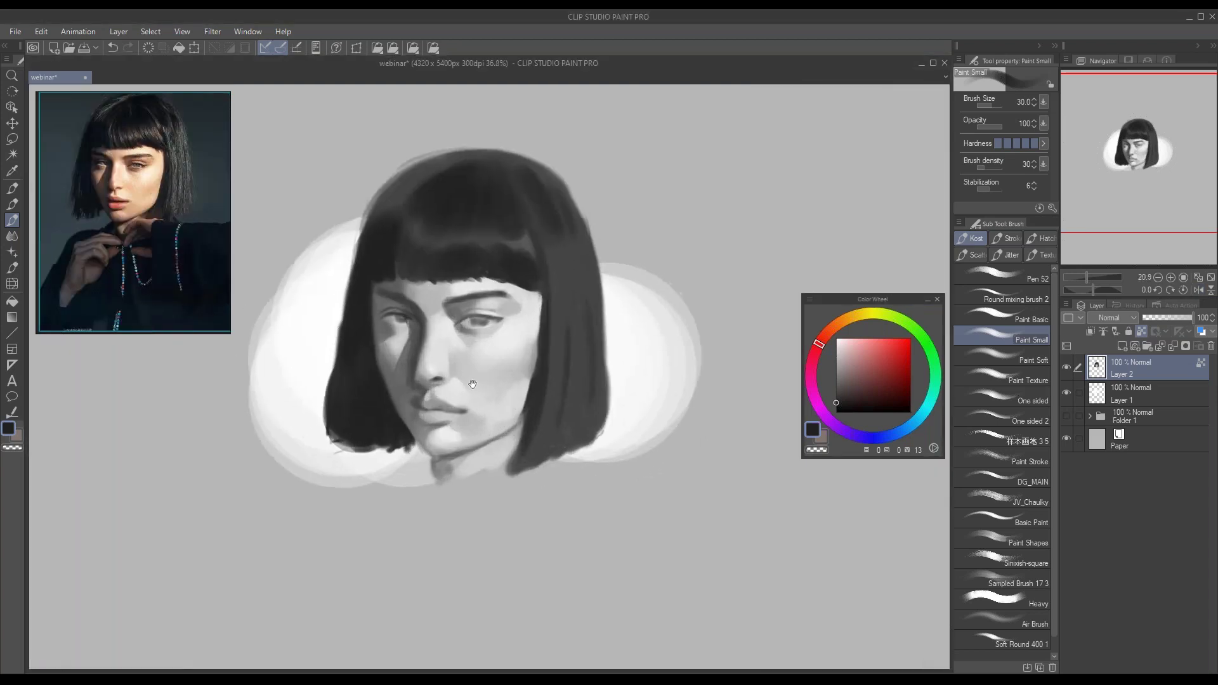
scroll(453, 352, down, 1)
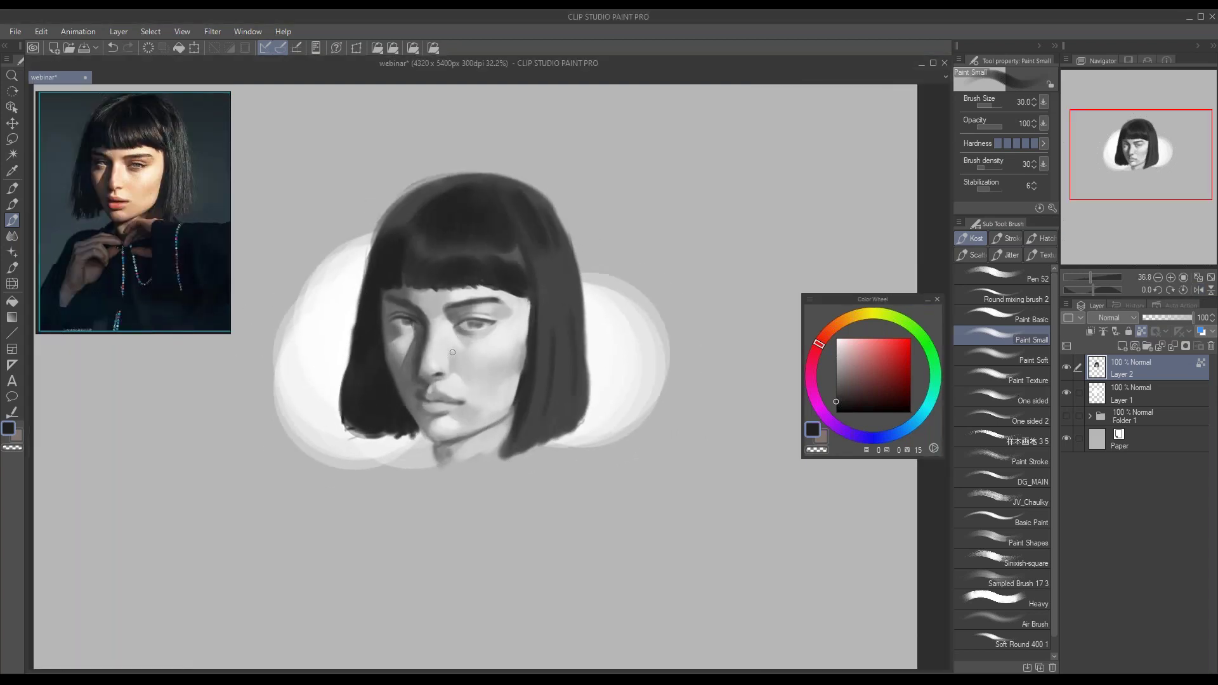
- Switch to the Paint Texture brush with its size reduced to 17.5, framing the eyes
key(period)
scroll(463, 335, up, 2)
key(period)
key(bracketleft)
key(bracketleft)
key(bracketleft)
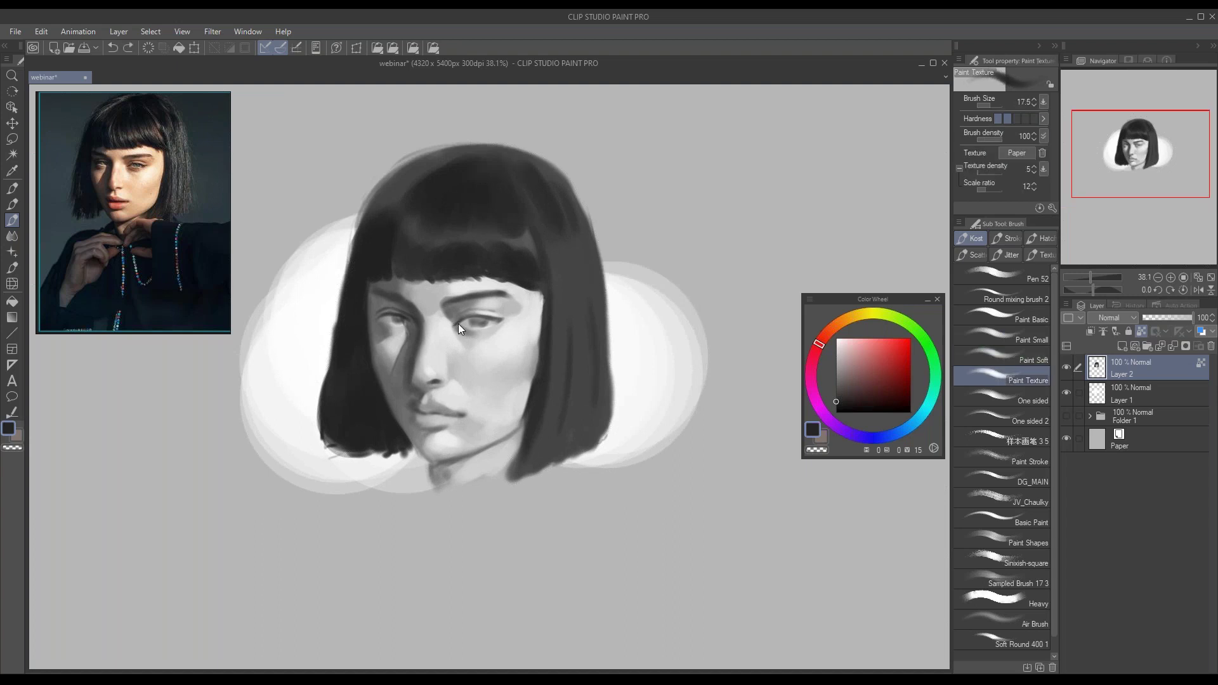
- Rework the iris and upper lid of the lit-side eye with the Paint Small brush, undoing the last unwanted stroke
ctrl+alt+drag(468, 317, 491, 317)
key(])
alt+click(493, 320)
key(comma)
key(comma)
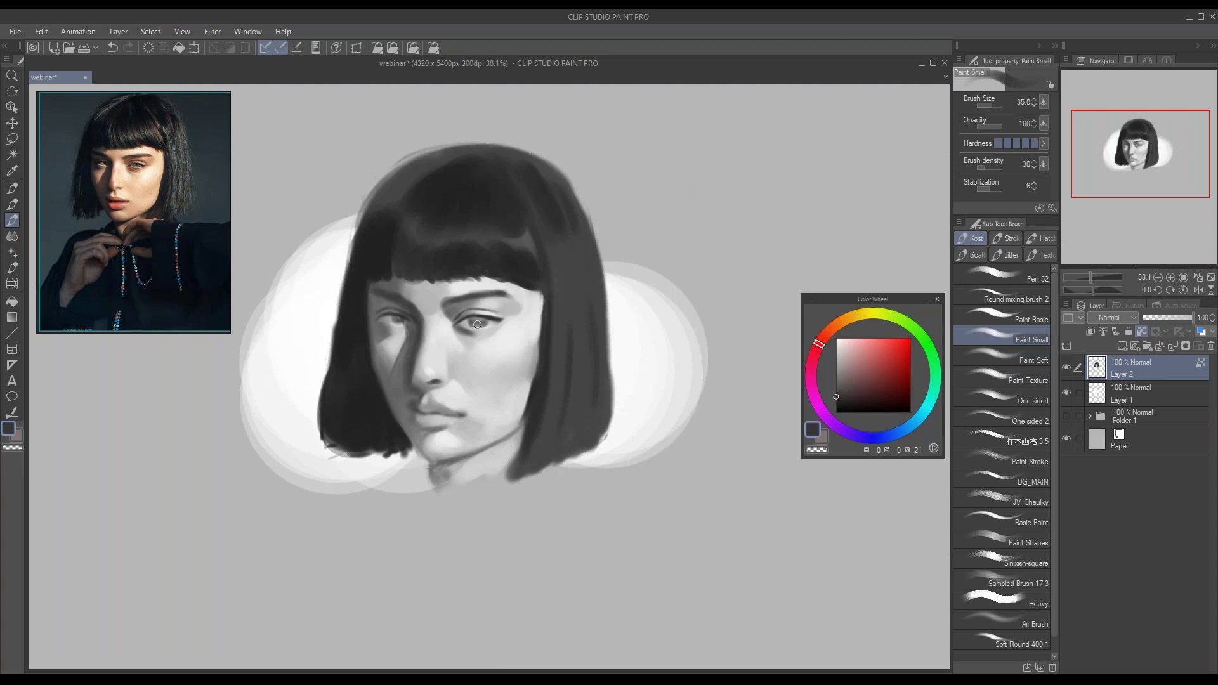
key(ctrl+z)
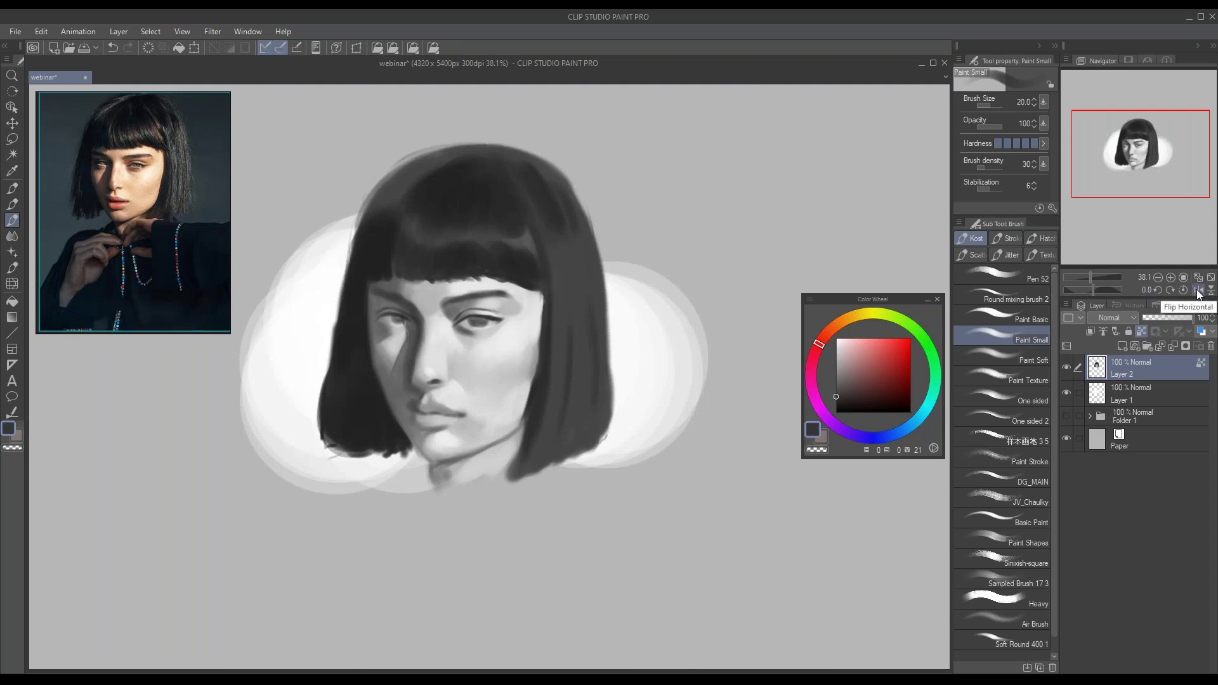
- Toggle the horizontal flip of the canvas repeatedly to compare the portrait with its mirror image
click(190, 31)
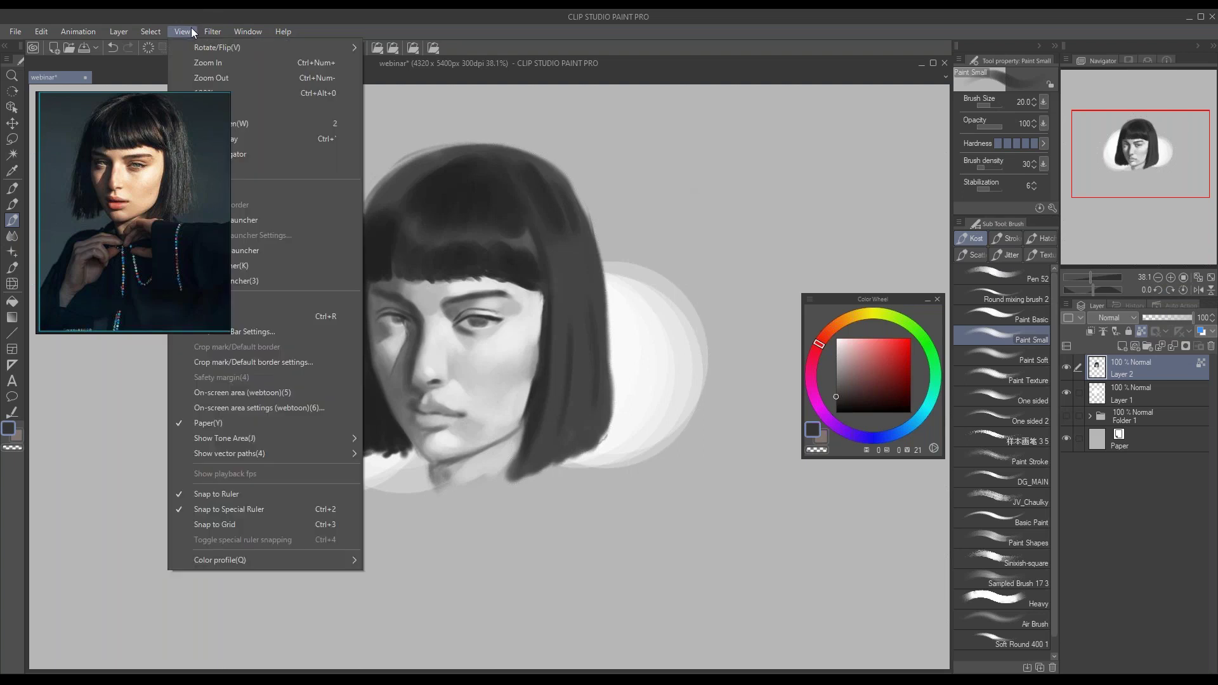
click(188, 29)
key(h)
key(h)
key(h)
key(h)
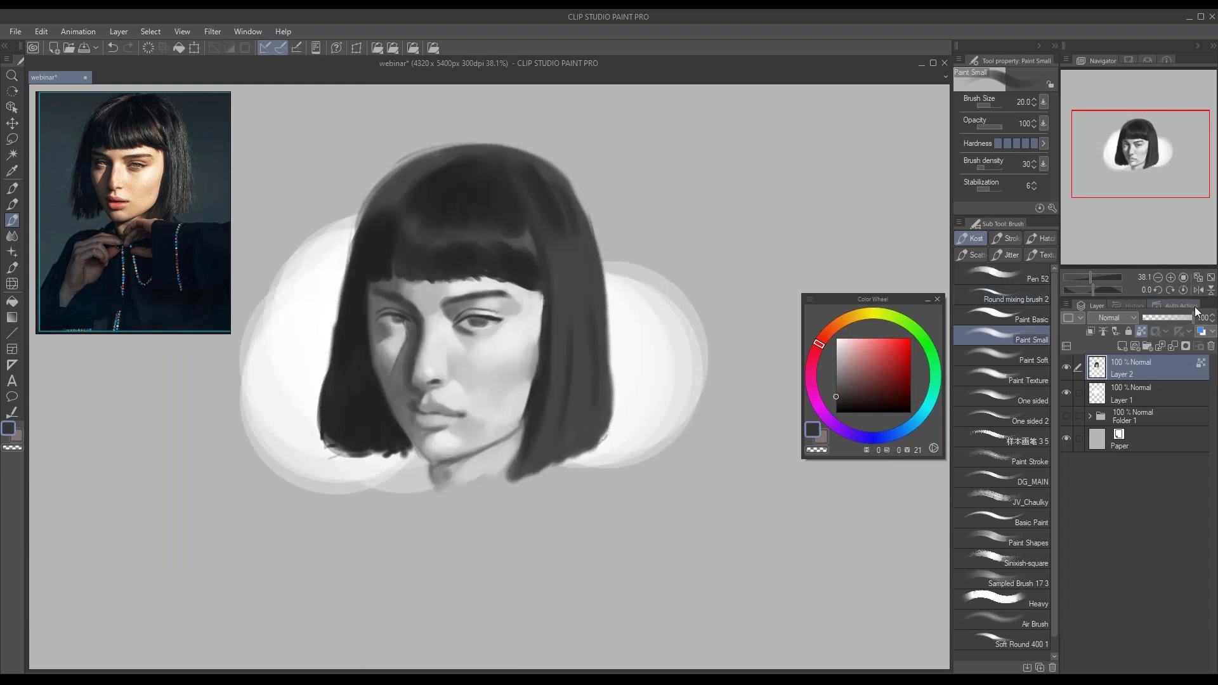
click(1201, 291)
click(1201, 291)
click(1201, 292)
click(1201, 291)
click(1200, 291)
click(1201, 291)
click(1201, 291)
click(1201, 291)
click(1200, 291)
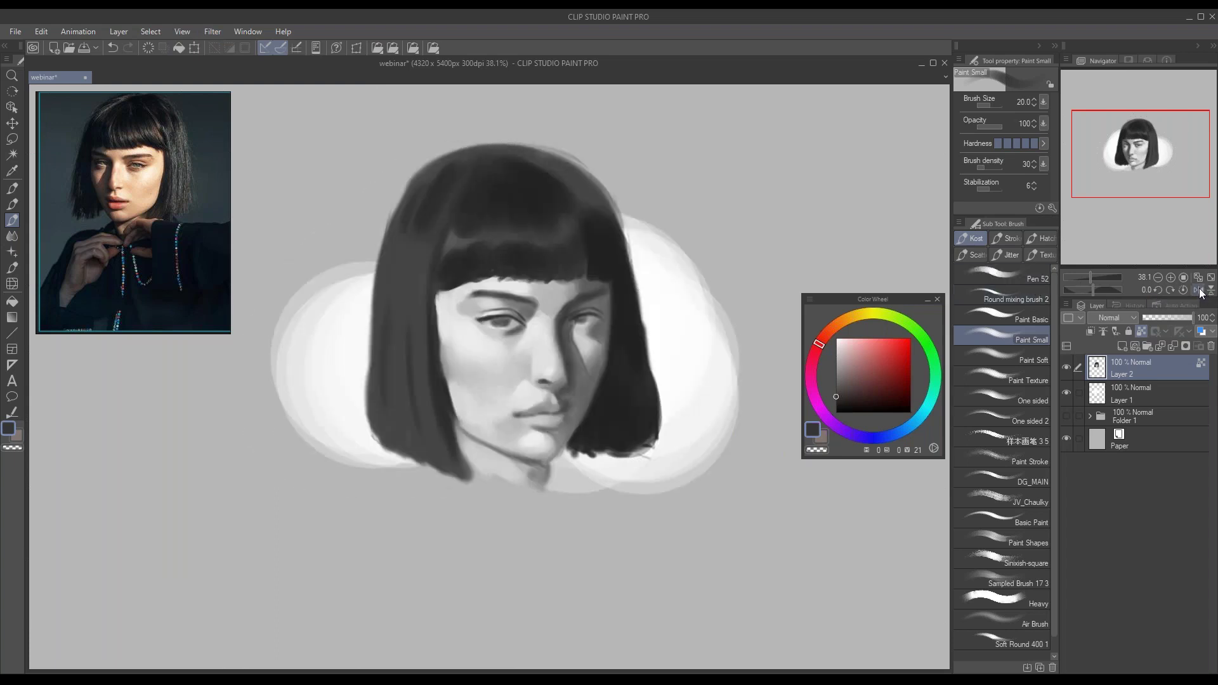
click(1201, 291)
- Paint lighter grey strands down the long hair lock beside the face with the brush enlarged to 80
alt+click(532, 276)
mouse_move(532, 276)
mouse_down()
mouse_move(555, 281)
mouse_move(567, 364)
mouse_up()
alt+click(530, 244)
key(bracketleft)
key(bracketleft)
key(bracketright)
key(bracketright)
key(bracketright)
key(bracketright)
key(bracketright)
mouse_move(558, 259)
mouse_down()
mouse_move(562, 399)
mouse_move(568, 381)
mouse_up()
drag(579, 276, 591, 367)
key(bracketright)
drag(583, 254, 590, 376)
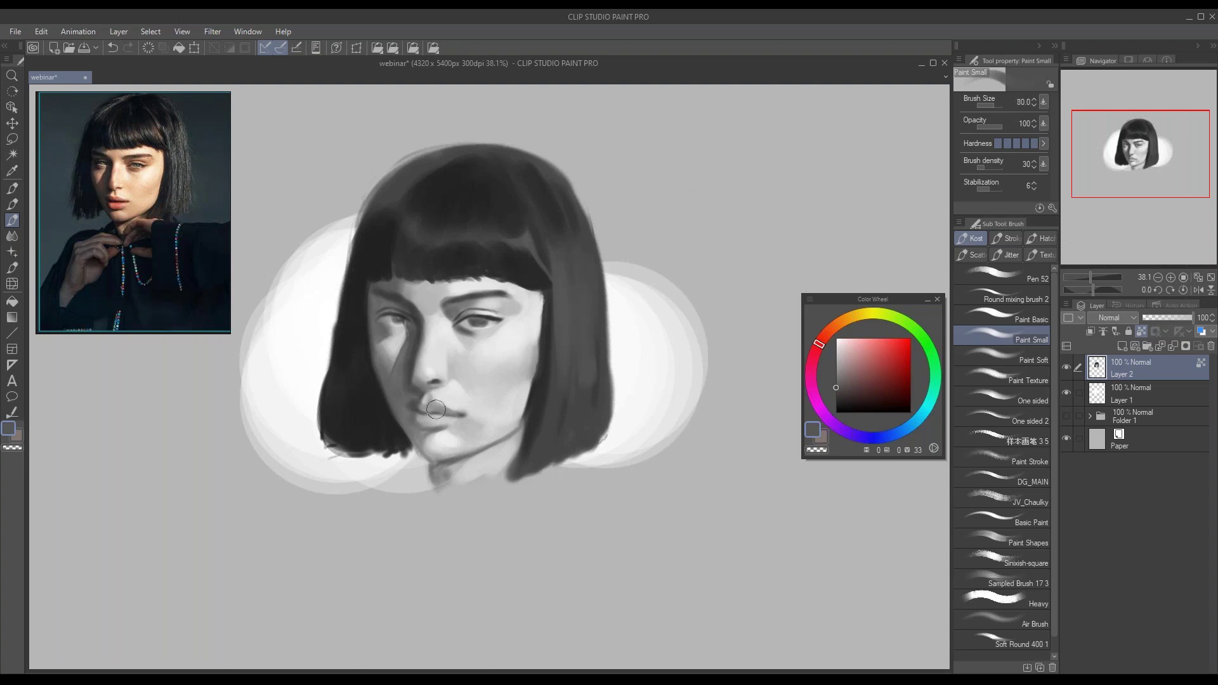
- Paint a dark shadow beneath the lower lip with a sampled hair tone and a brush size of about 25
alt+click(554, 360)
key(bracketleft)
key(bracketleft)
key(bracketleft)
key(bracketleft)
key(bracketleft)
key(bracketleft)
key(bracketleft)
key(bracketleft)
drag(426, 435, 445, 426)
key(])
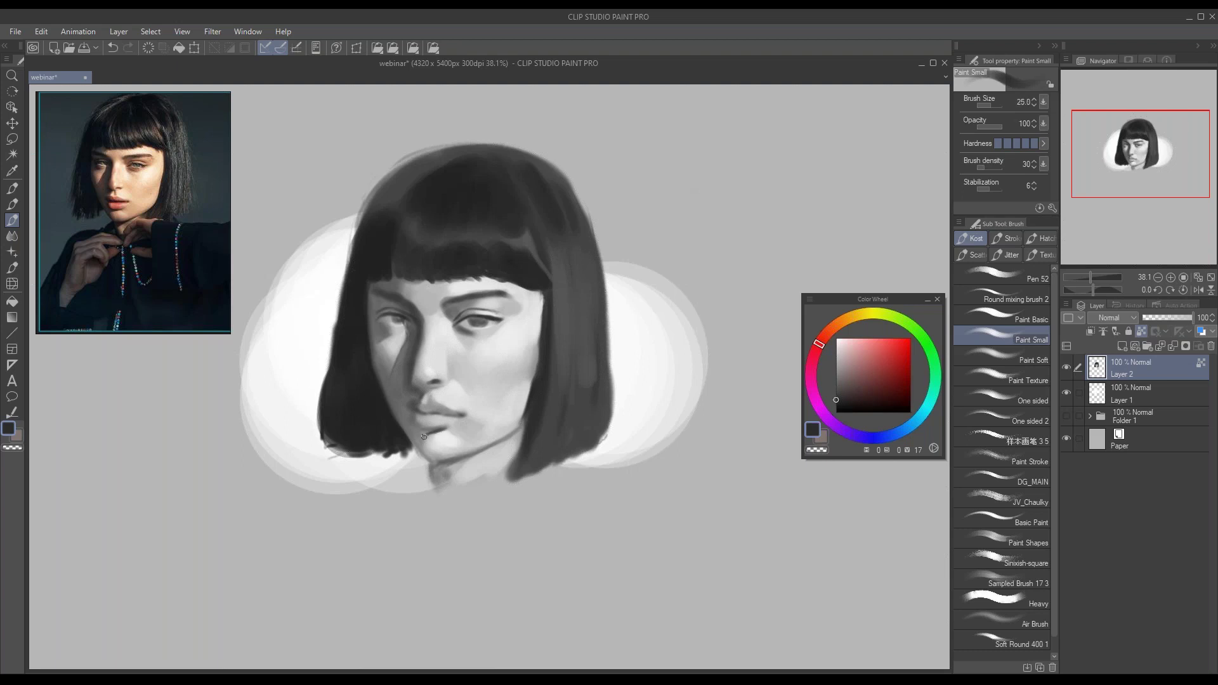
- Soften the shading around the mouth and chin with a mid grey sampled from the shadowed cheek
key(])
key(])
key([)
key([)
alt+click(404, 361)
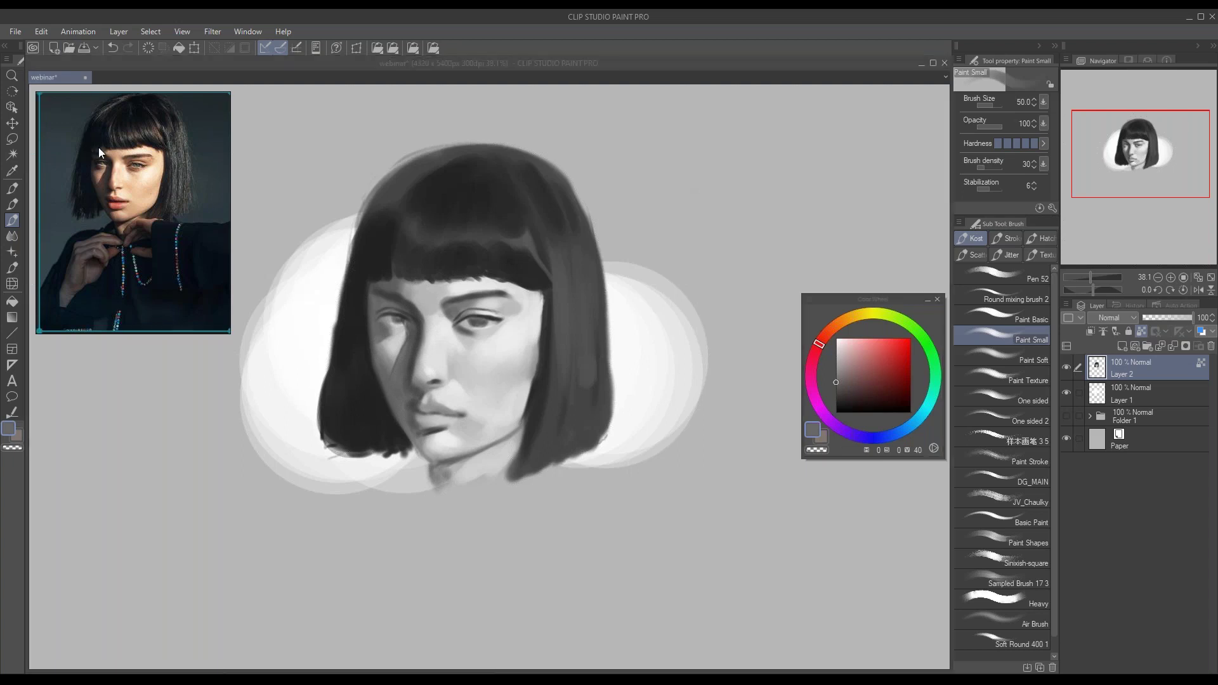
- Move the reference photo aside and examine the Tools and Menu commands categories in Shortcut Settings
drag(98, 147, 535, 226)
click(17, 31)
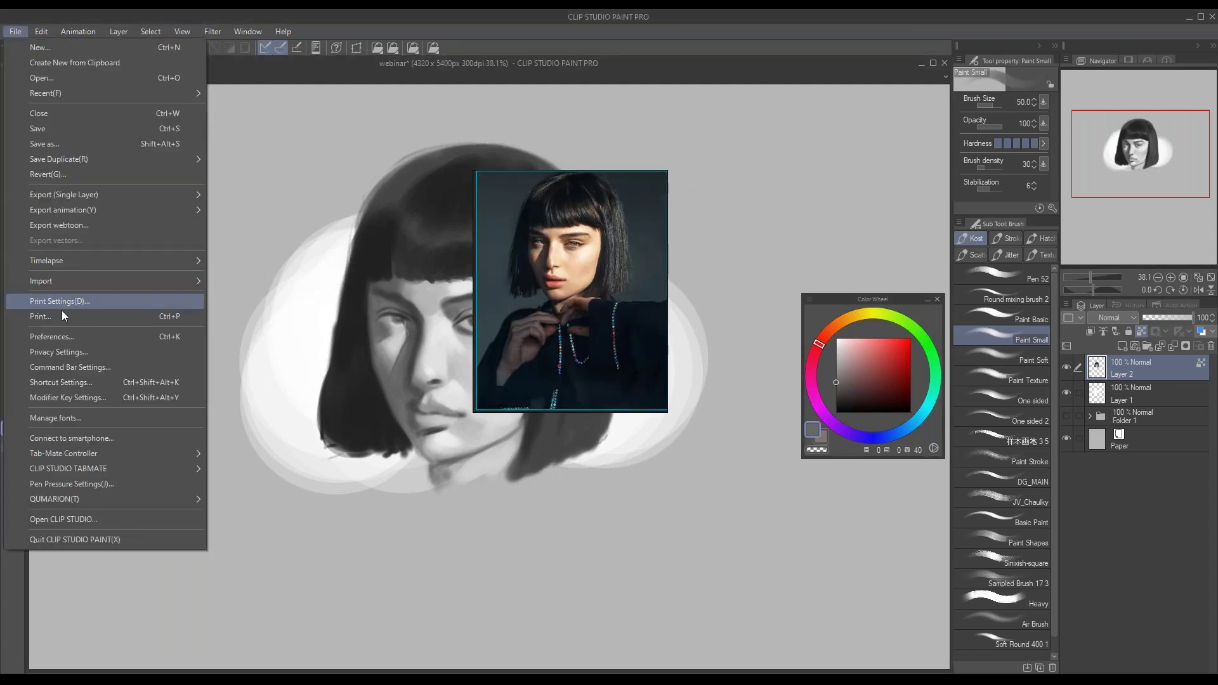
click(97, 384)
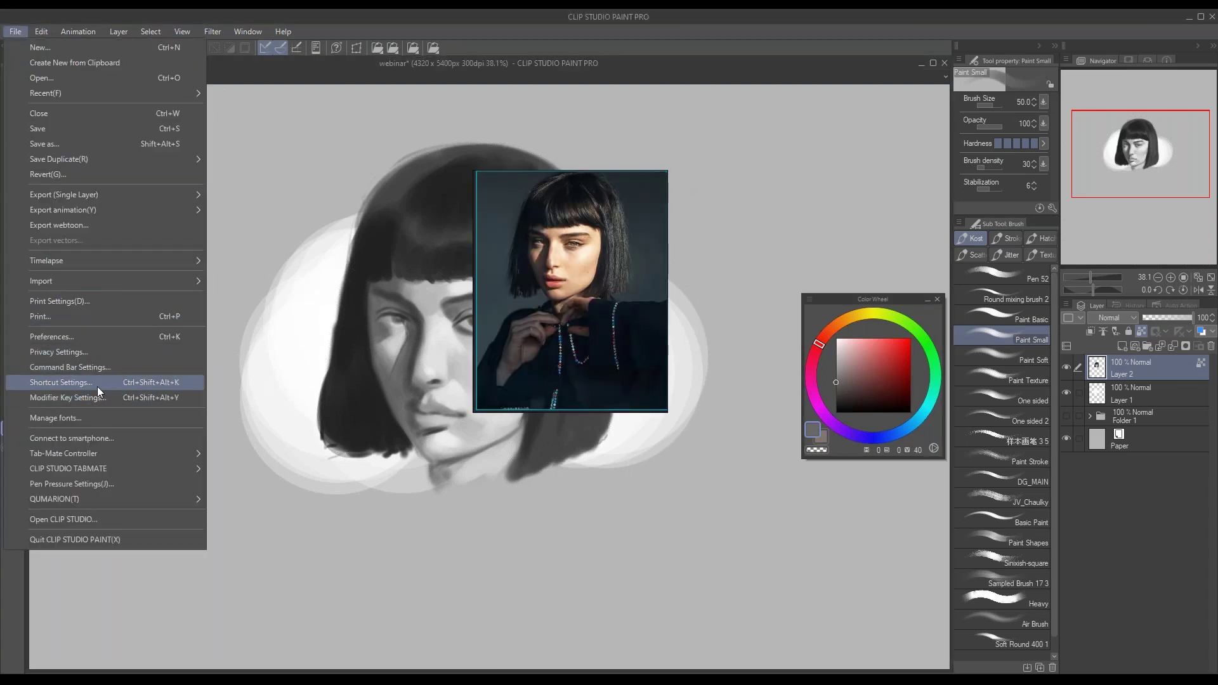
drag(372, 143, 345, 142)
scroll(238, 231, down, 2)
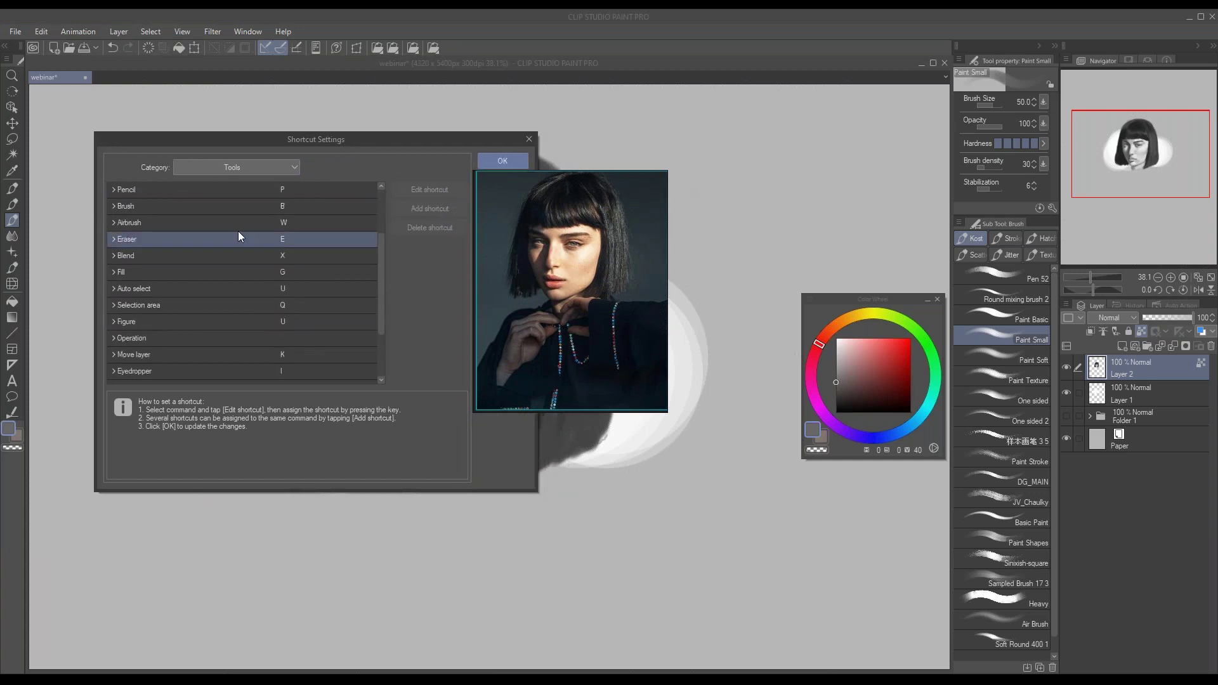
scroll(196, 248, up, 2)
click(237, 171)
click(200, 184)
- Examine the Sub tool palette shortcuts in the Options category and close Shortcut Settings
click(222, 172)
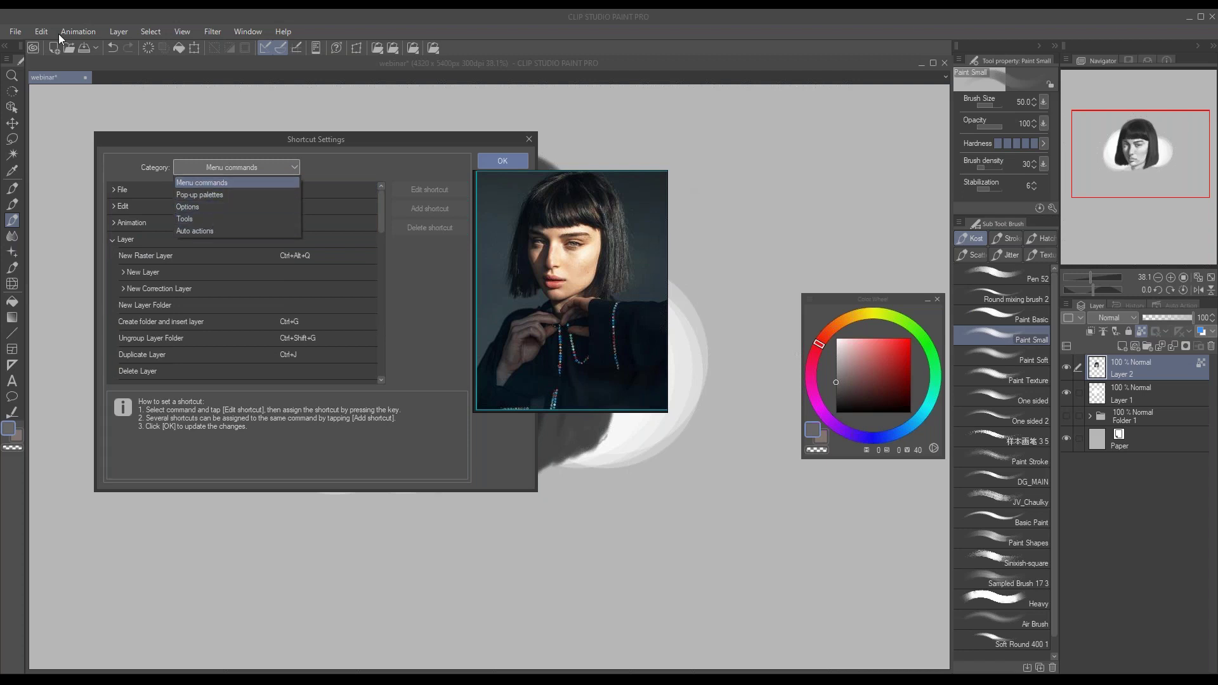
click(215, 209)
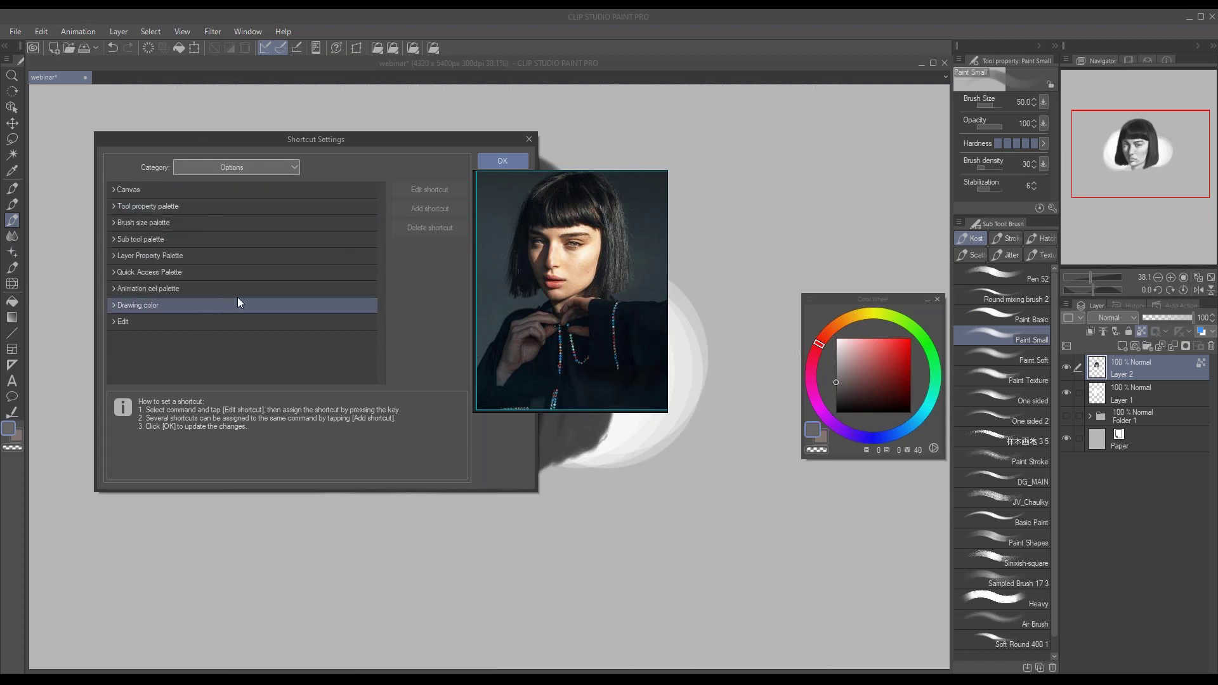
click(116, 241)
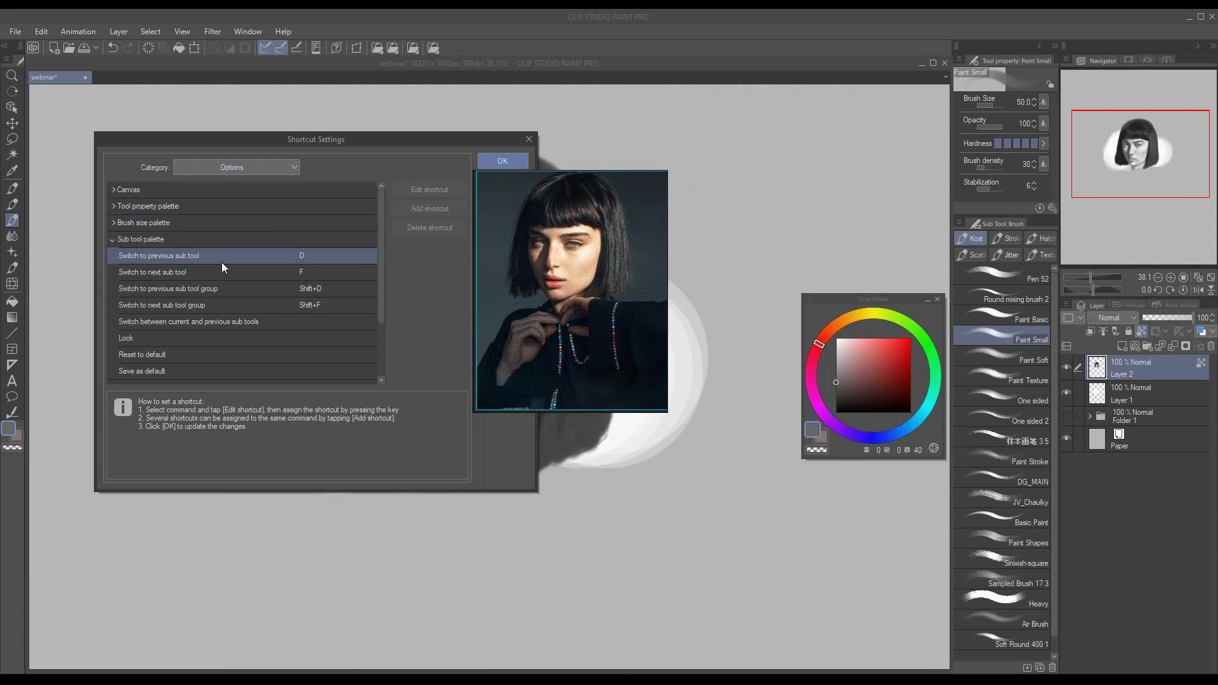
click(249, 172)
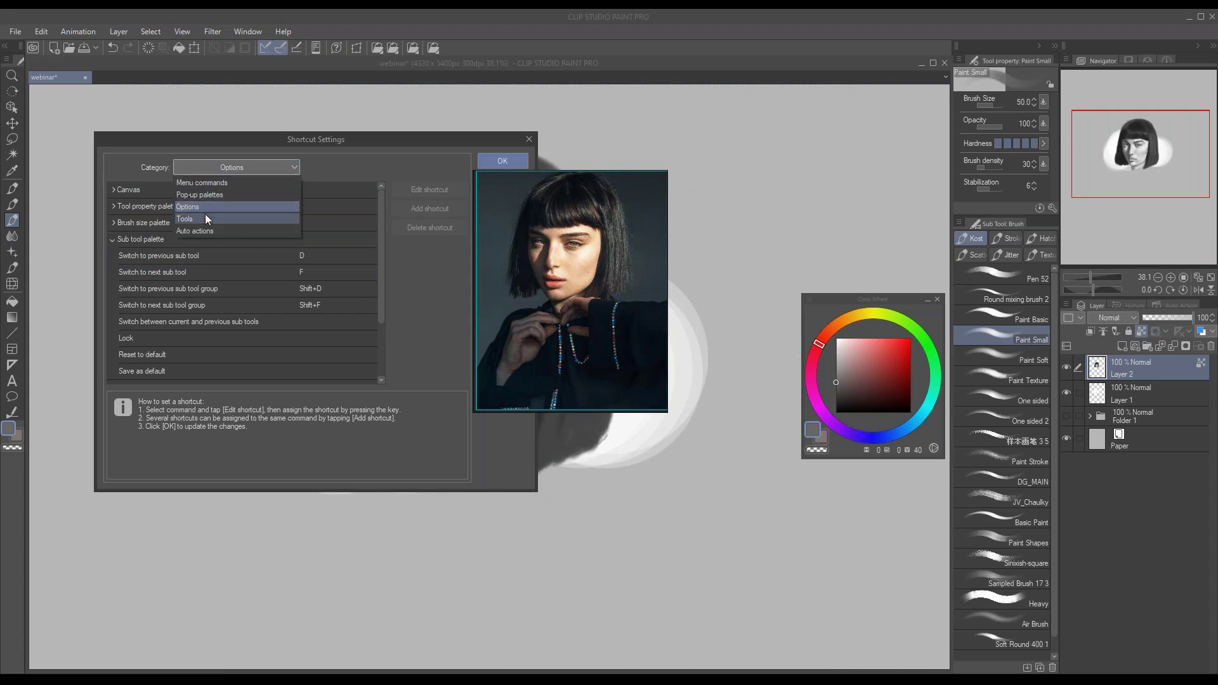
click(235, 172)
click(113, 239)
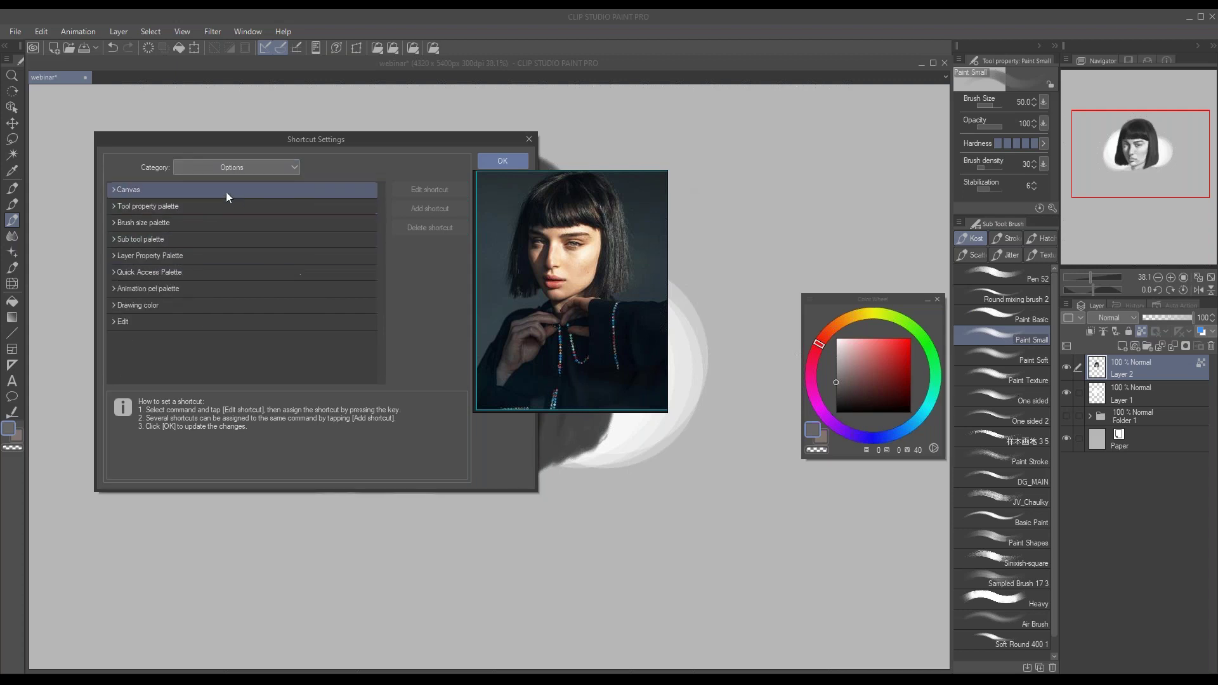
click(526, 139)
- Return the reference photo to the canvas corner beside the portrait and save the file
drag(539, 278, 98, 200)
key(ctrl+s)
- Darken the upper lid and outer corner of the shadow-side eye with a sampled near-black, reducing the brush to 30
alt+click(354, 336)
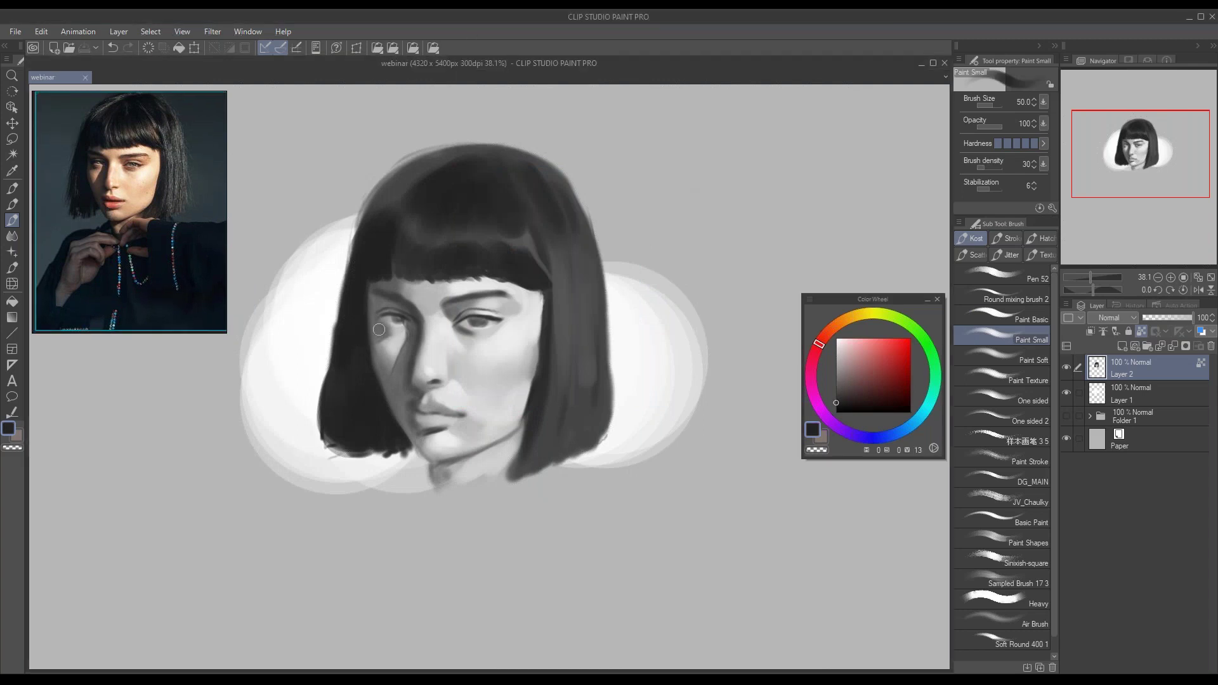
key([)
drag(382, 315, 388, 311)
drag(380, 324, 373, 319)
key(bracketright)
key(bracketright)
key(bracketleft)
key(bracketleft)
key(bracketleft)
key(bracketleft)
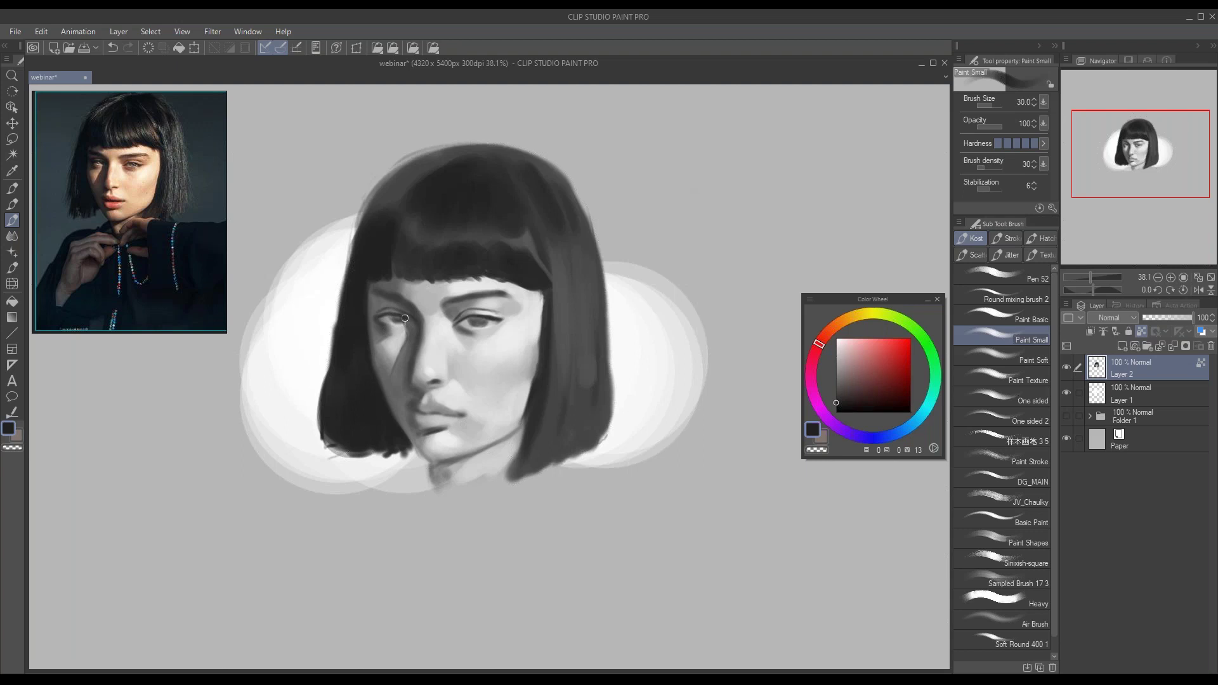
- Nudge the shadow-side eye slightly outward and upward with Liquify, and return to the Paint Small brush
key(j)
drag(398, 332, 392, 325)
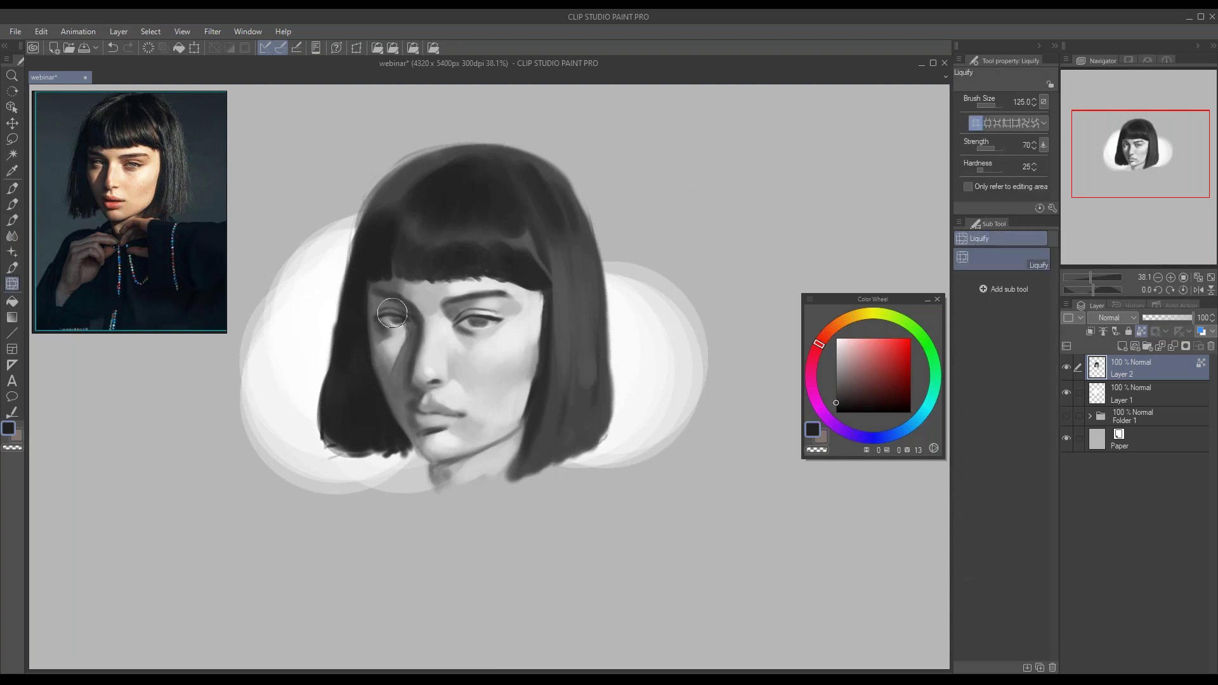
key(b)
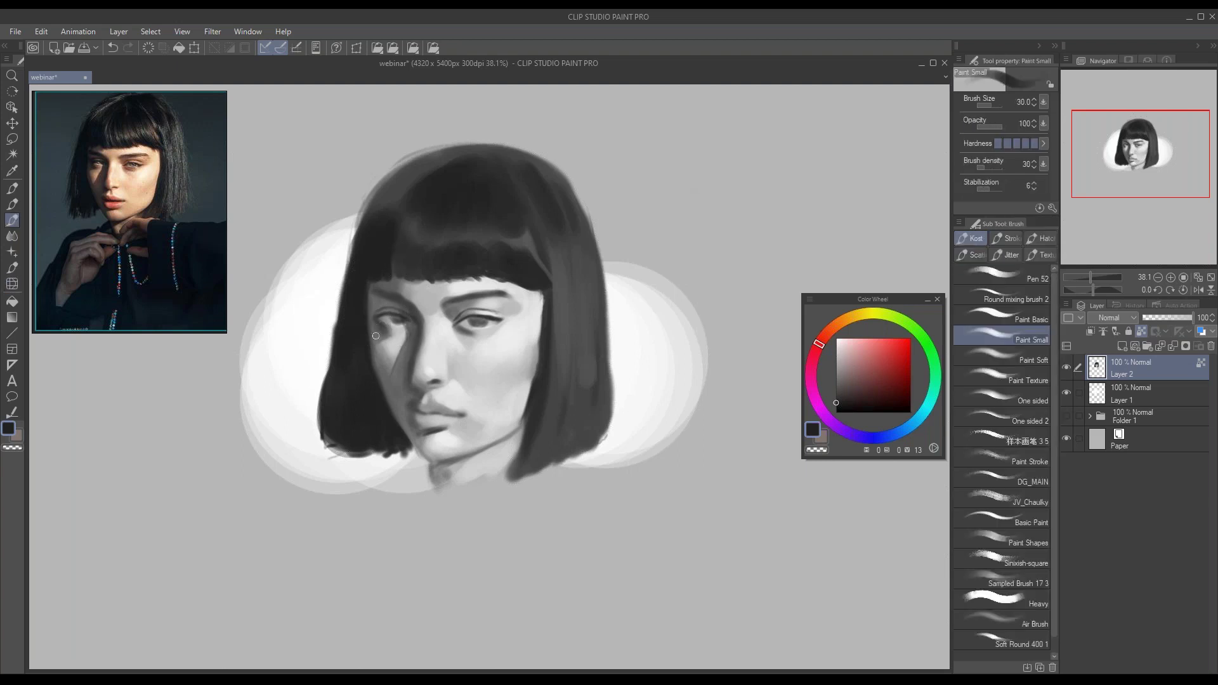
- Try to darken the outer end of the shadow-side eyebrow with a near-black sampled from the hair
key(bracketleft)
key(bracketleft)
click(180, 250)
click(362, 371)
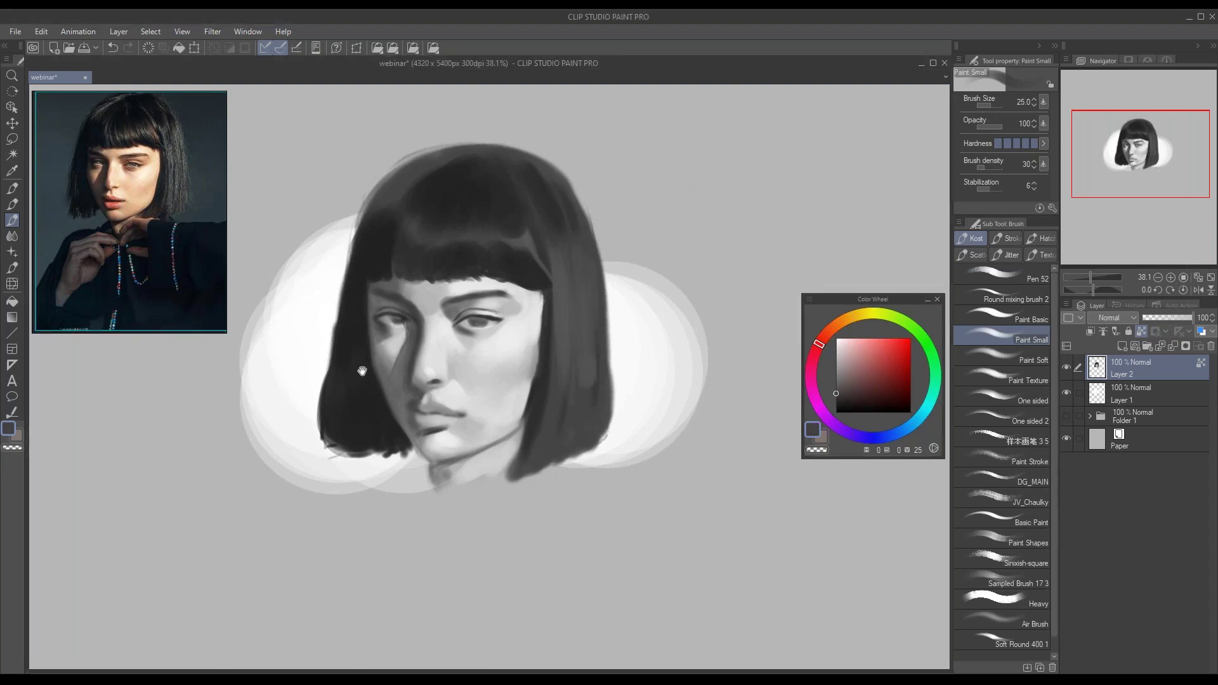
drag(362, 371, 361, 374)
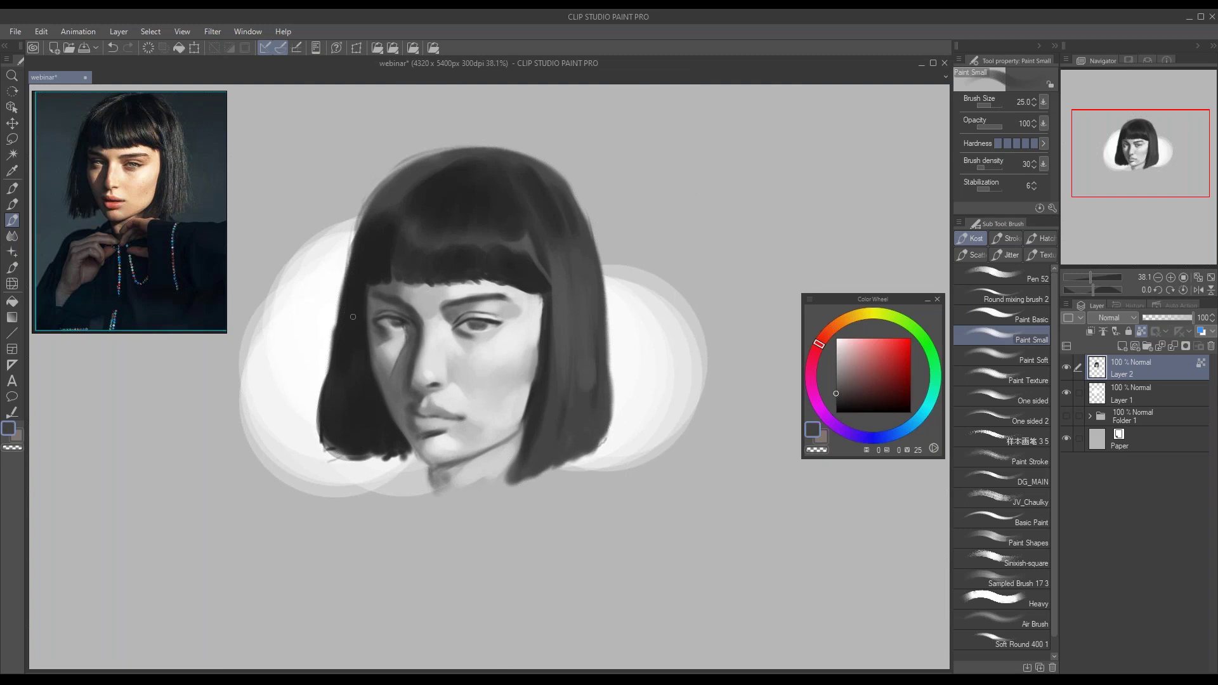
alt+click(362, 298)
key(bracketright)
key(bracketright)
drag(367, 300, 377, 306)
key(ctrl+z)
- Deepen the outer shadow-side brow against the hair with the sampled near-black, using a brush size of 90 to 100
key(bracketright)
key(bracketright)
key(bracketright)
key(bracketright)
key(bracketright)
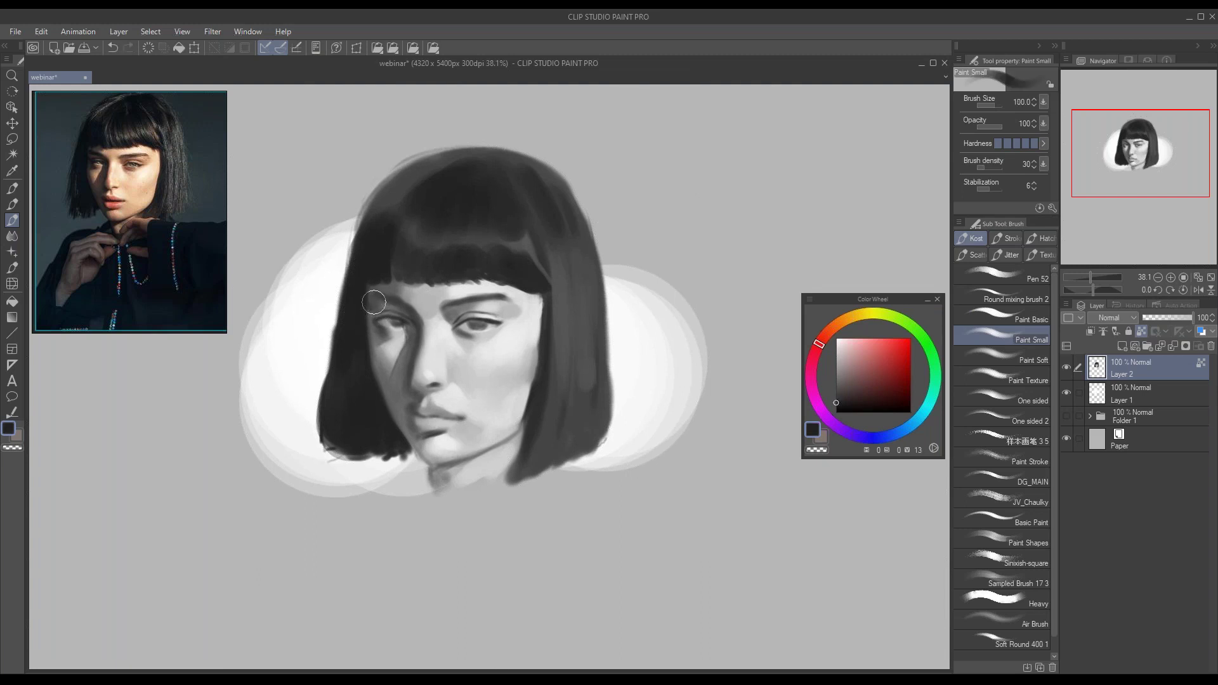
key(bracketleft)
key(bracketleft)
key(bracketright)
key(bracketright)
drag(449, 361, 459, 367)
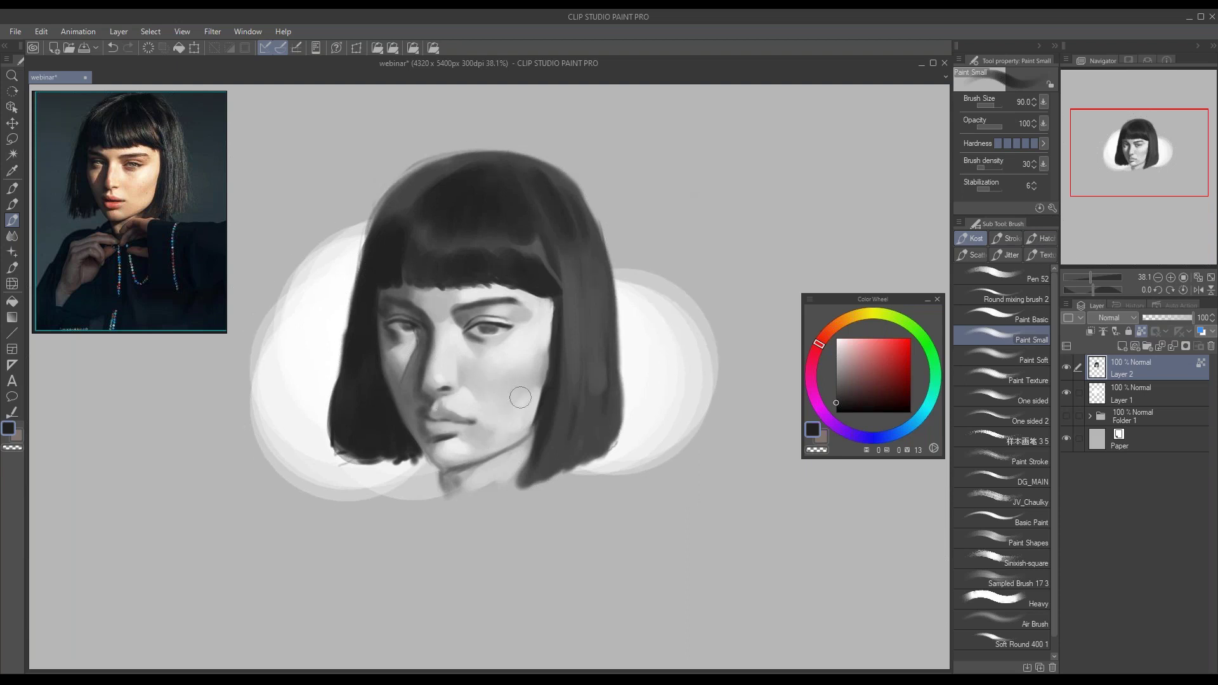
drag(523, 384, 492, 414)
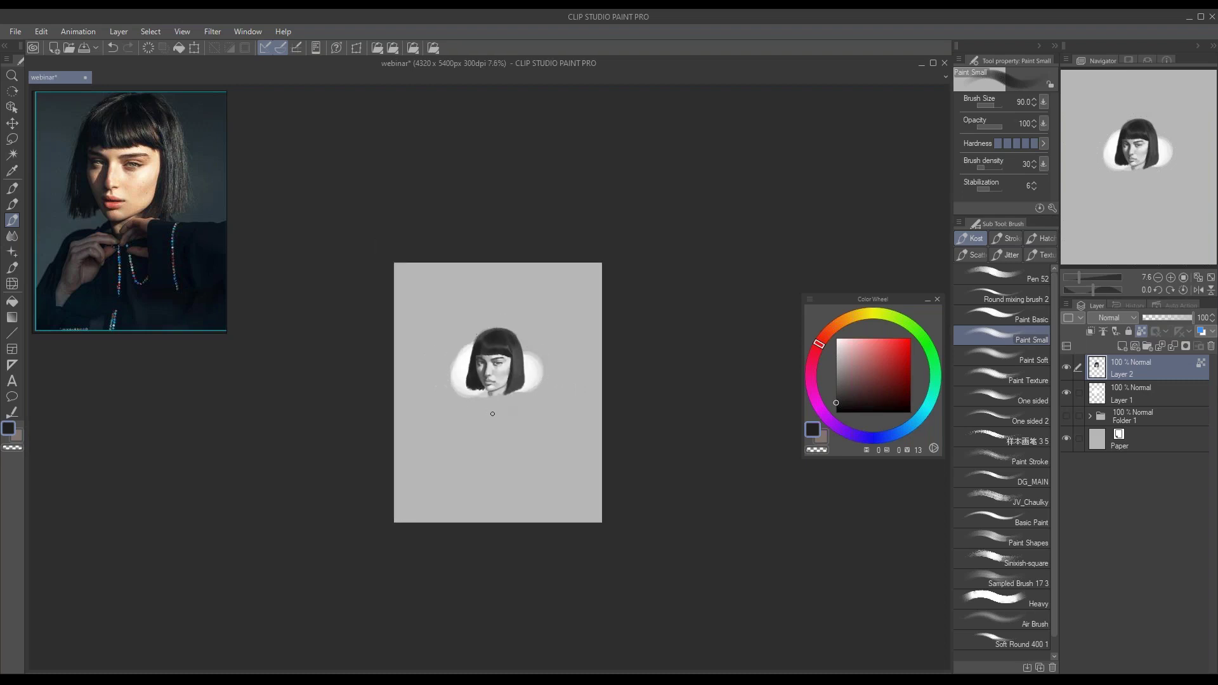
scroll(469, 420, up, 7)
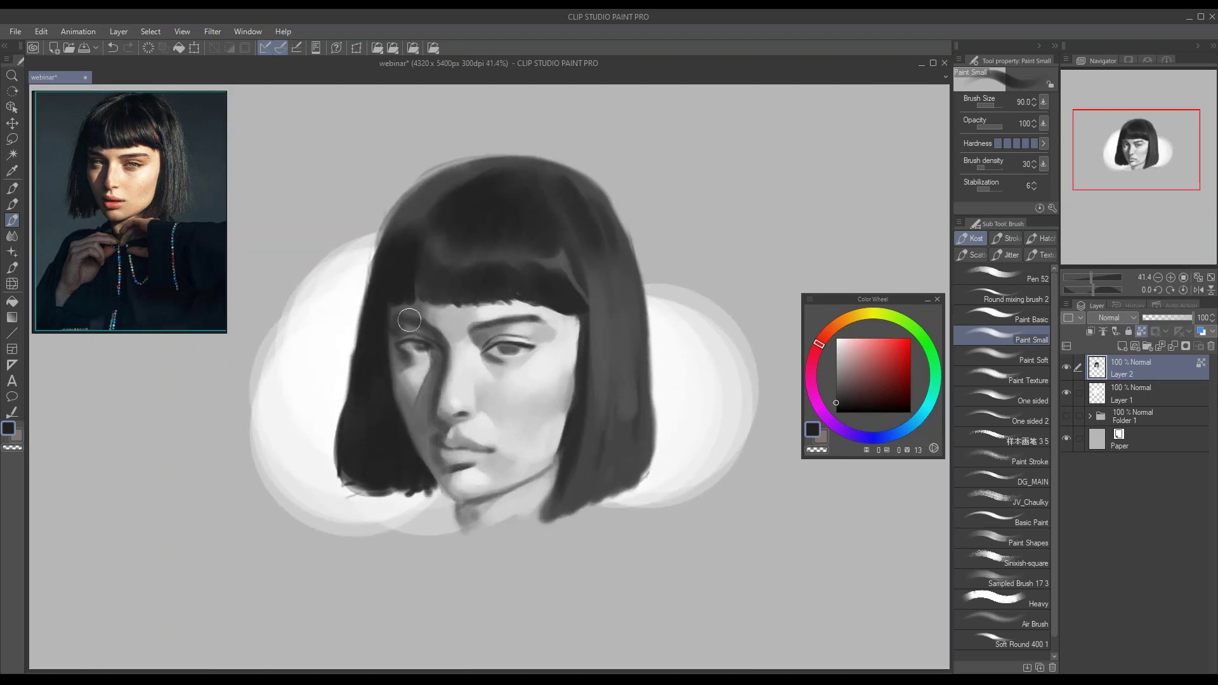
- Add a Multiply layer above the portrait, pick a light grey and enlarge the Paint Small brush to 150
key(bracketleft)
key(bracketleft)
key(bracketleft)
key(bracketleft)
key(bracketleft)
key(bracketright)
key(ctrl+shift+n)
drag(855, 354, 836, 353)
key(bracketright)
key(bracketright)
key(bracketright)
key(bracketright)
key(bracketright)
key(bracketright)
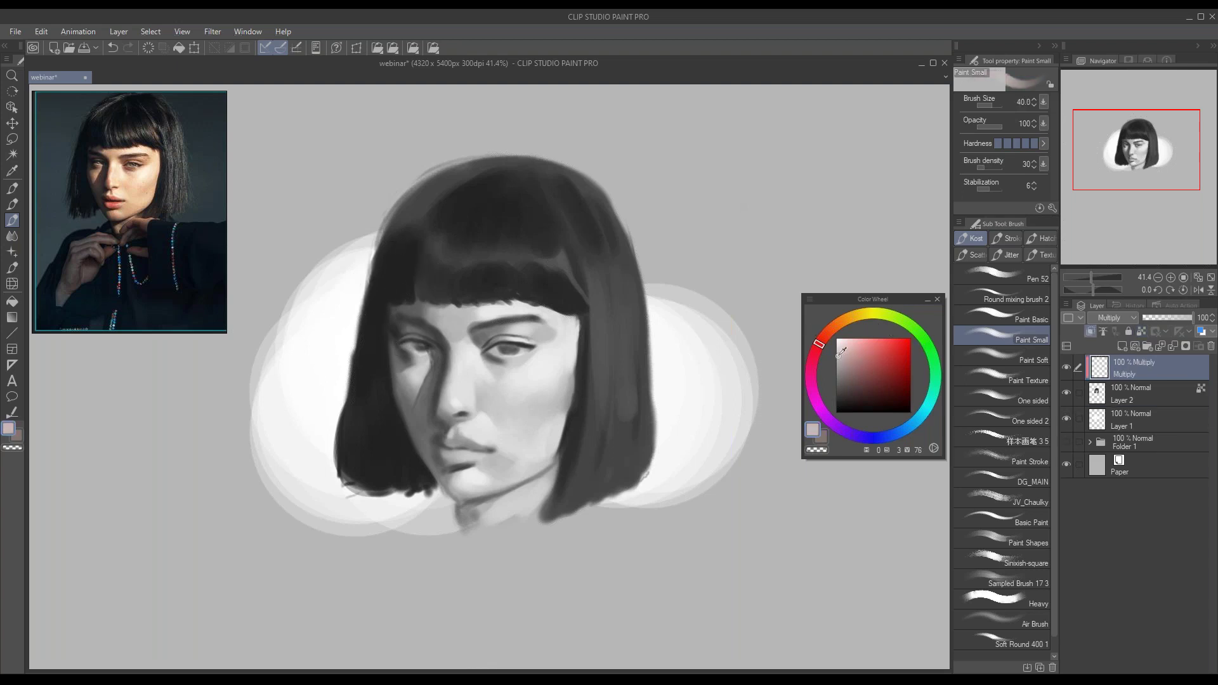
key(bracketright)
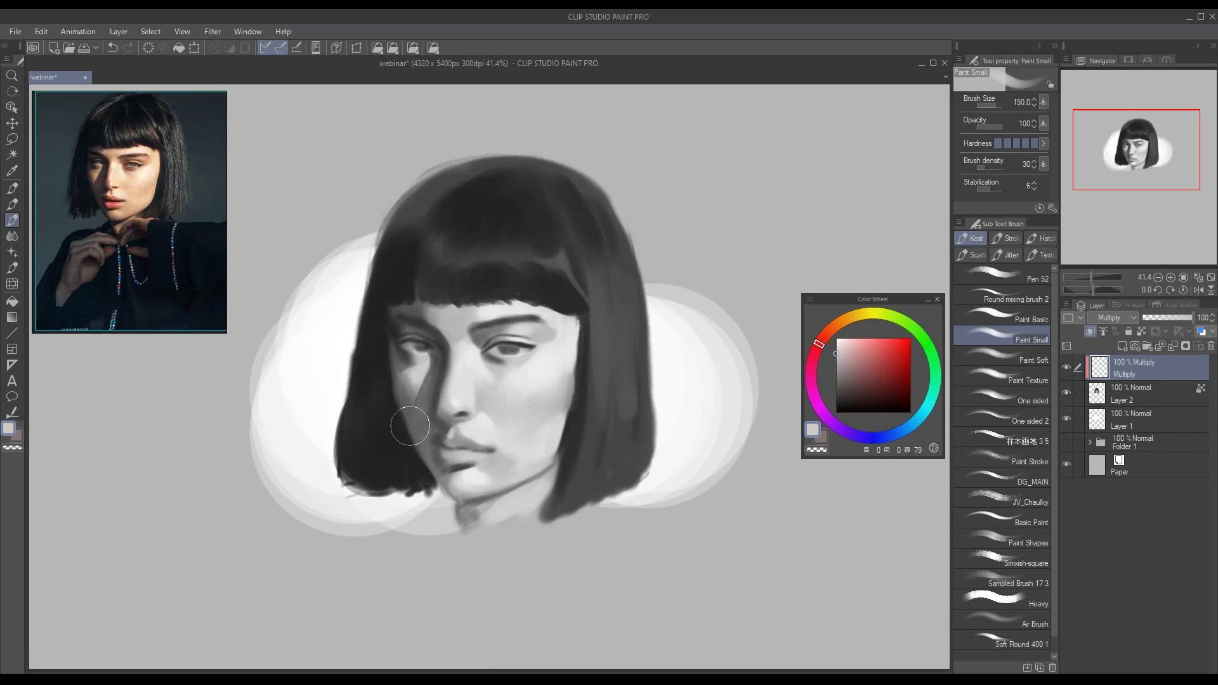
- Shade the shadow-side cheek on the Multiply layer with light grey, starting at brush size 125 and reducing it to 70
scroll(400, 419, down, 2)
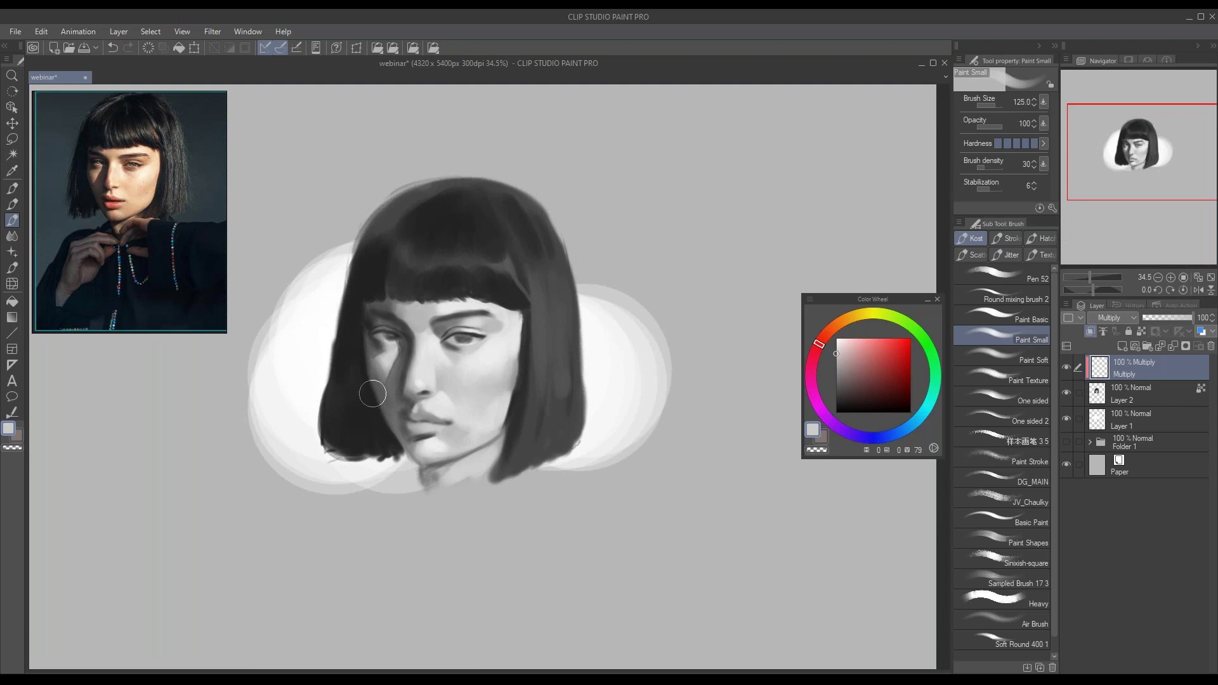
drag(402, 356, 388, 407)
key(bracketright)
key(bracketleft)
key(bracketleft)
key(bracketleft)
key(bracketleft)
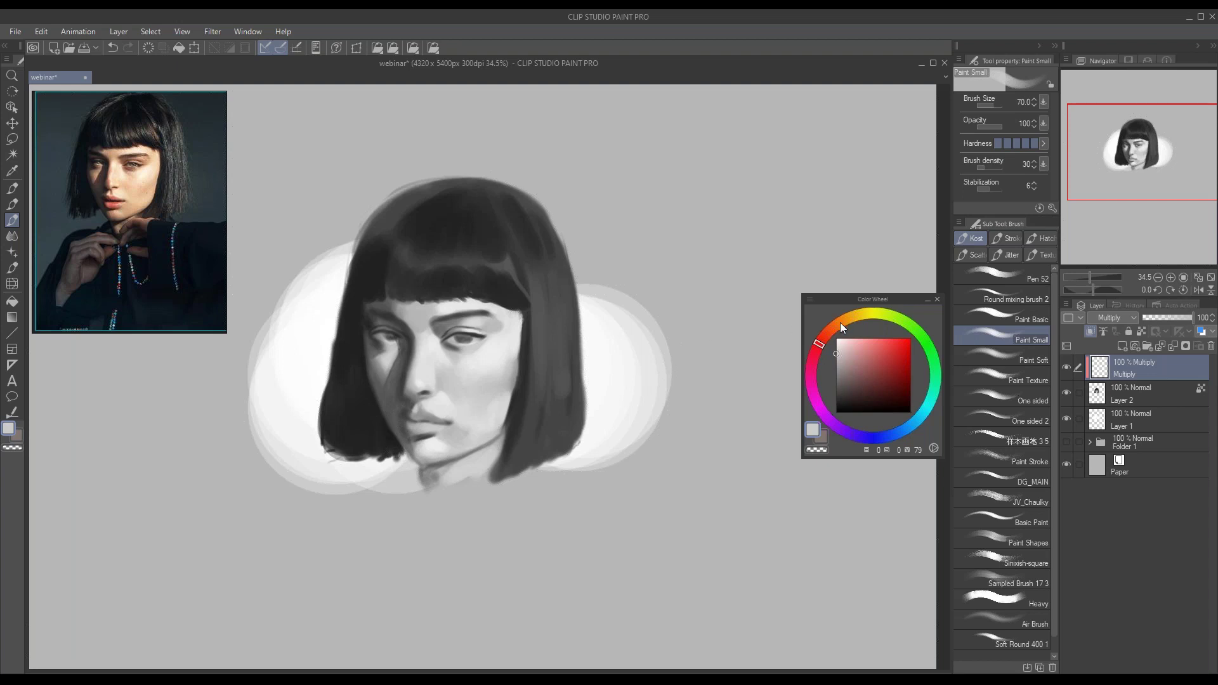
- Soften the shadow around the shadow-side eye using Paint Soft at 100 in a darker grey, and merge the Multiply layer down
click(836, 361)
click(1021, 357)
key(bracketright)
key(bracketright)
key(bracketright)
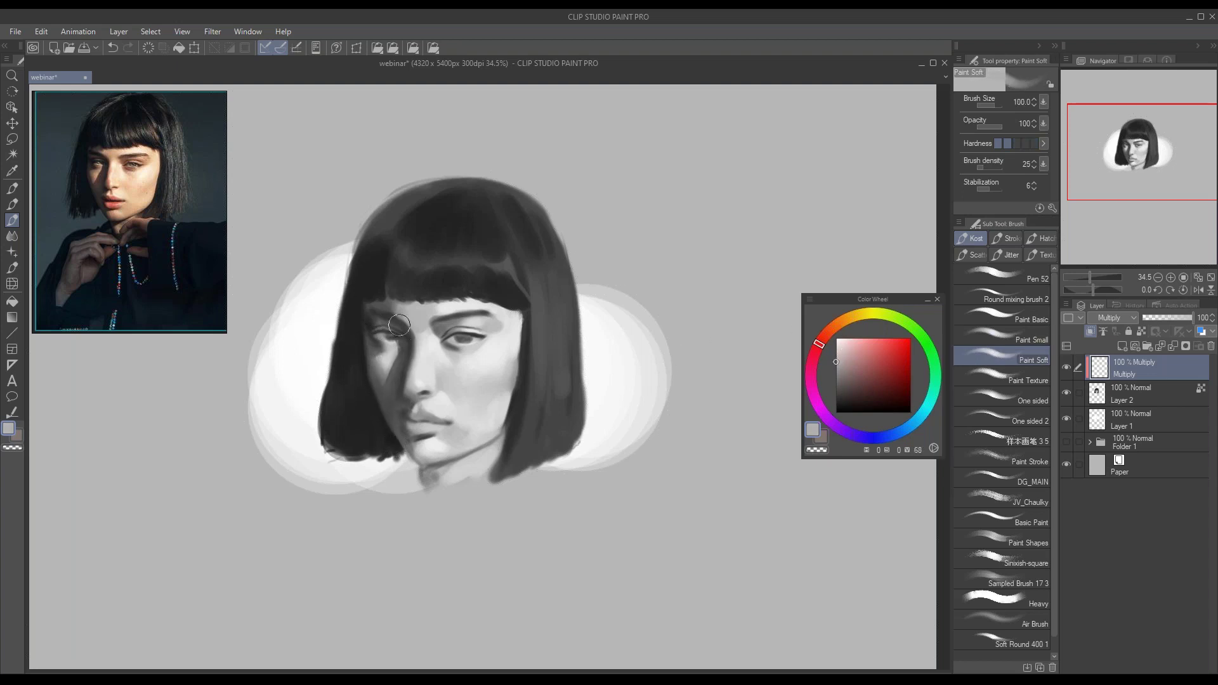
key(ctrl+e)
drag(413, 404, 419, 411)
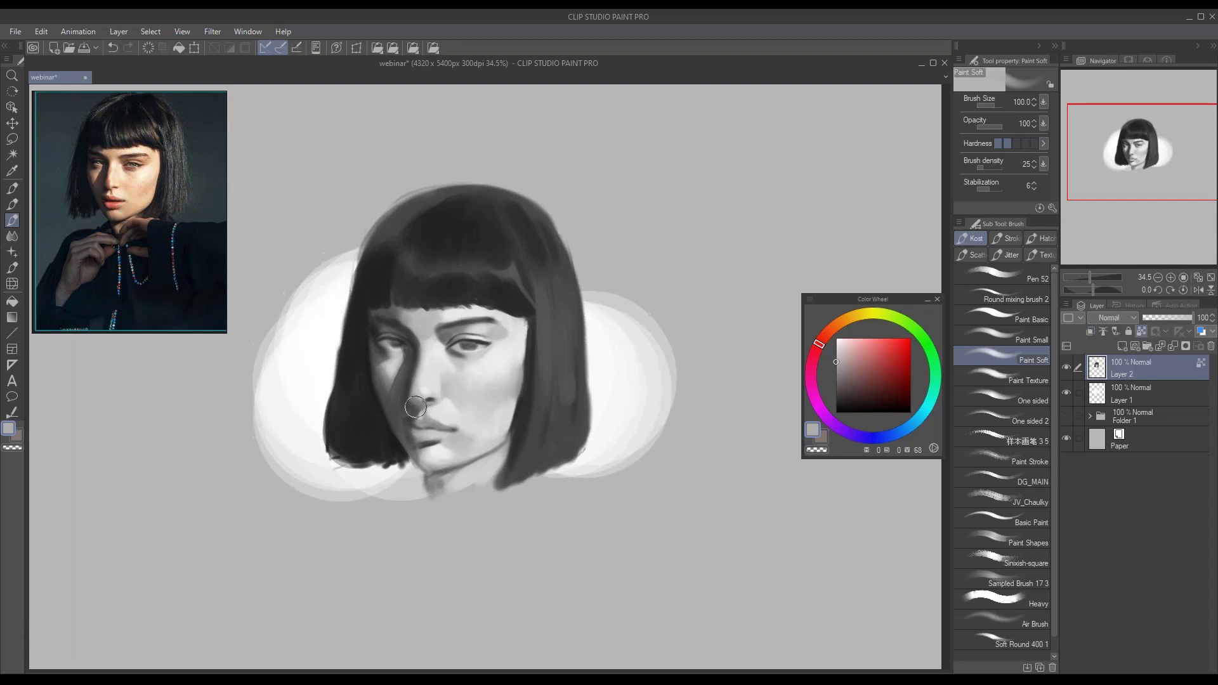
- Touch up the shadow-side eye and brow with Liquify and a sampled dark grey in the Paint Small brush
key(j)
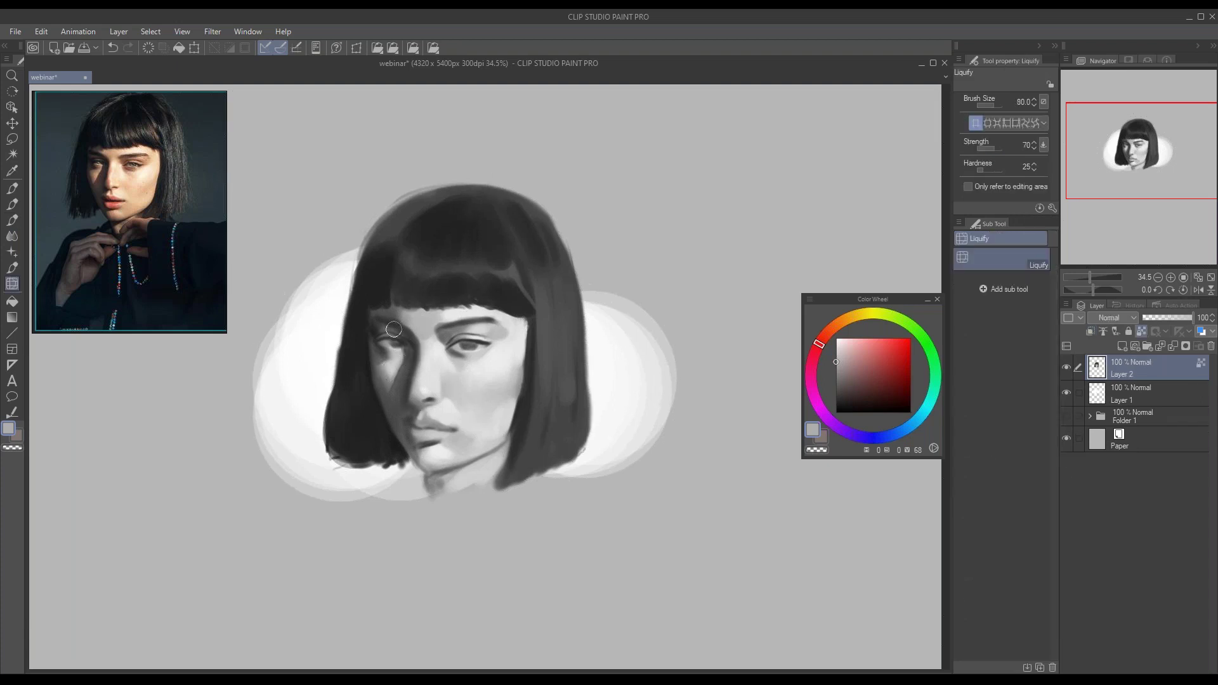
key(b)
alt+click(482, 343)
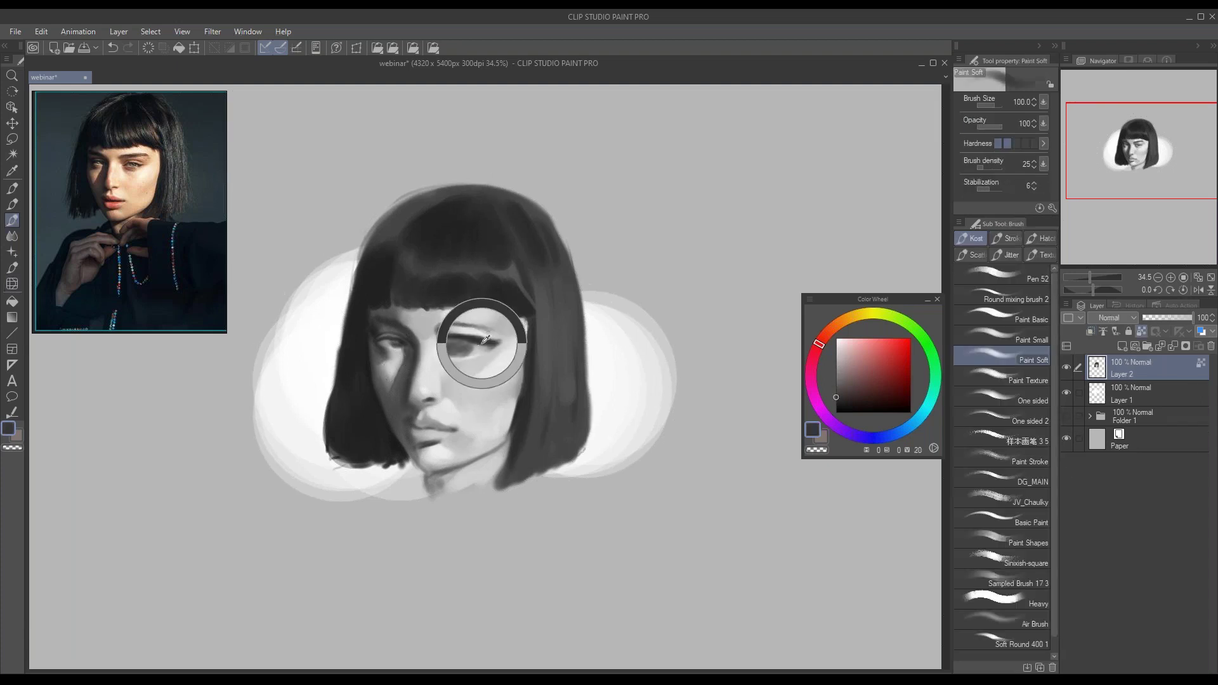
key(comma)
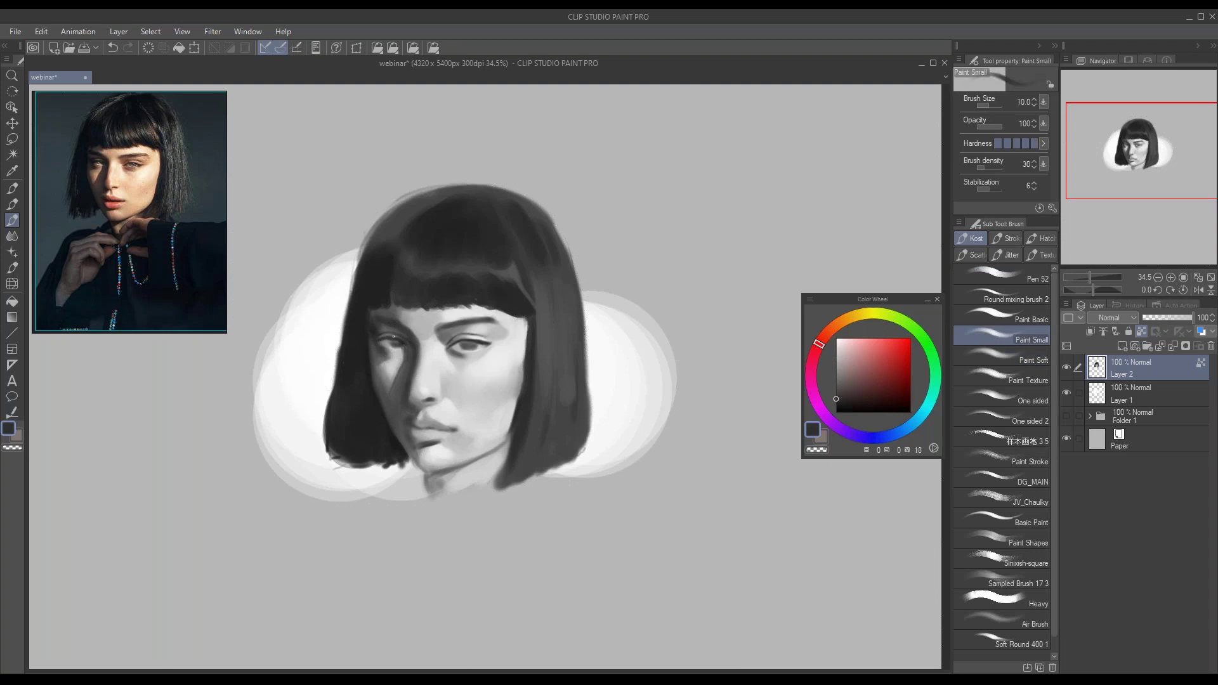
key(bracketright)
key(j)
key(b)
- Try a long wavy dark stroke beside the portrait with the brush at 90, and undo it
key(bracketright)
key(bracketright)
key(bracketright)
key(bracketright)
key(bracketright)
key(bracketright)
key(bracketright)
key(bracketright)
key(bracketright)
key(bracketright)
key(bracketright)
key(bracketright)
key(slash)
mouse_move(726, 249)
mouse_down()
mouse_move(712, 381)
mouse_move(670, 532)
mouse_up()
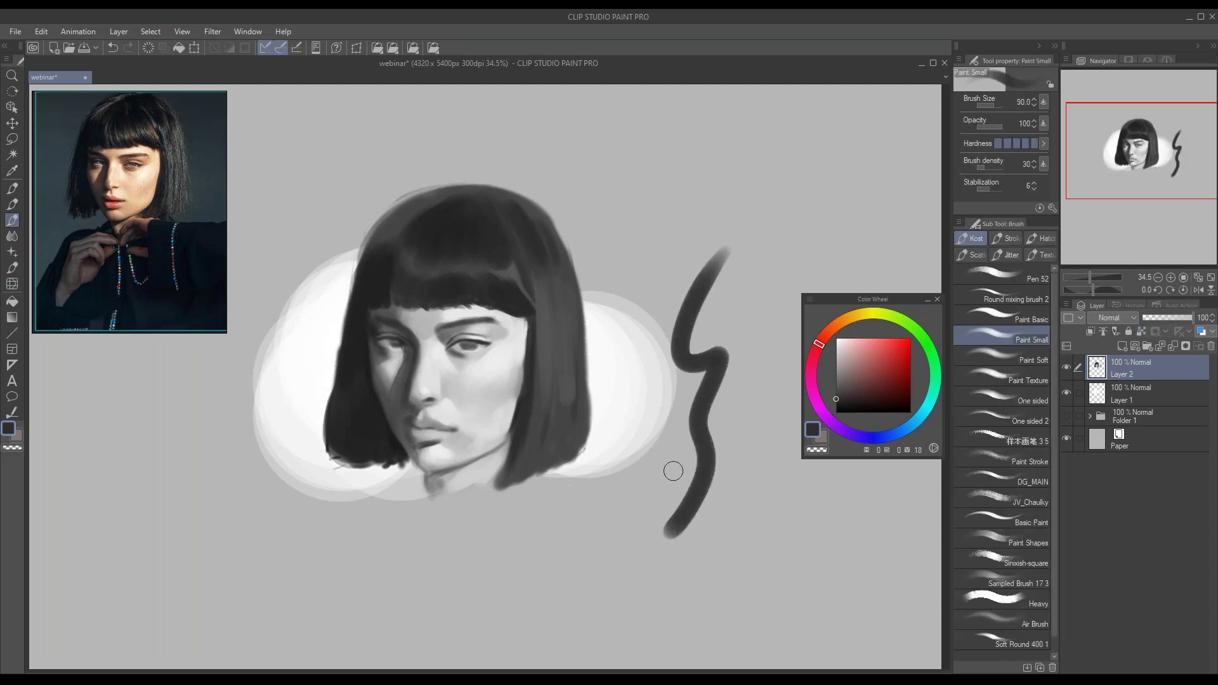
key(ctrl+z)
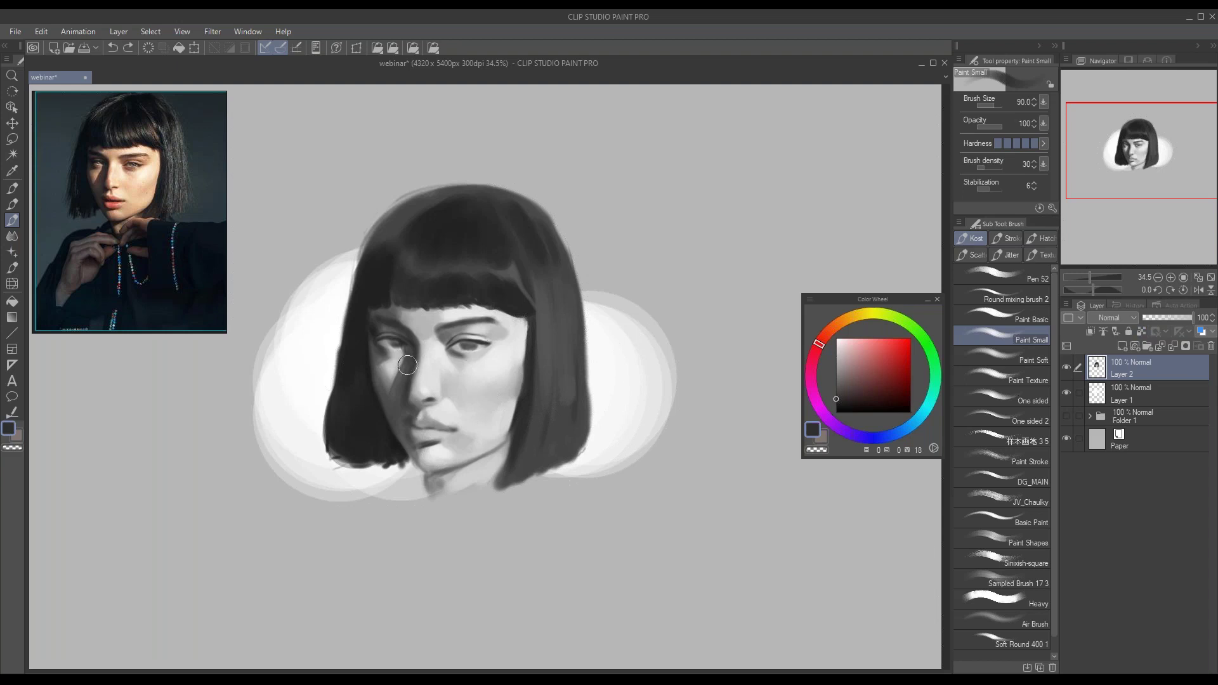
- Shade the inner socket and lid of the shadow-side eye with the dark grey and a brush larger than 90
key(bracketright)
key(bracketright)
key(bracketright)
drag(403, 345, 402, 347)
drag(401, 345, 381, 338)
- Place a small light accent in the shadow-side eye with a light grey sampled from the cheek, brush size 20
alt+click(449, 369)
key(bracketleft)
key(bracketleft)
key(bracketleft)
key(bracketleft)
key(bracketleft)
key(bracketleft)
key(bracketleft)
key(bracketleft)
key(bracketleft)
key(bracketleft)
key(bracketleft)
key(bracketleft)
key(bracketleft)
key(bracketleft)
key(bracketright)
key(bracketright)
key(bracketright)
key(bracketright)
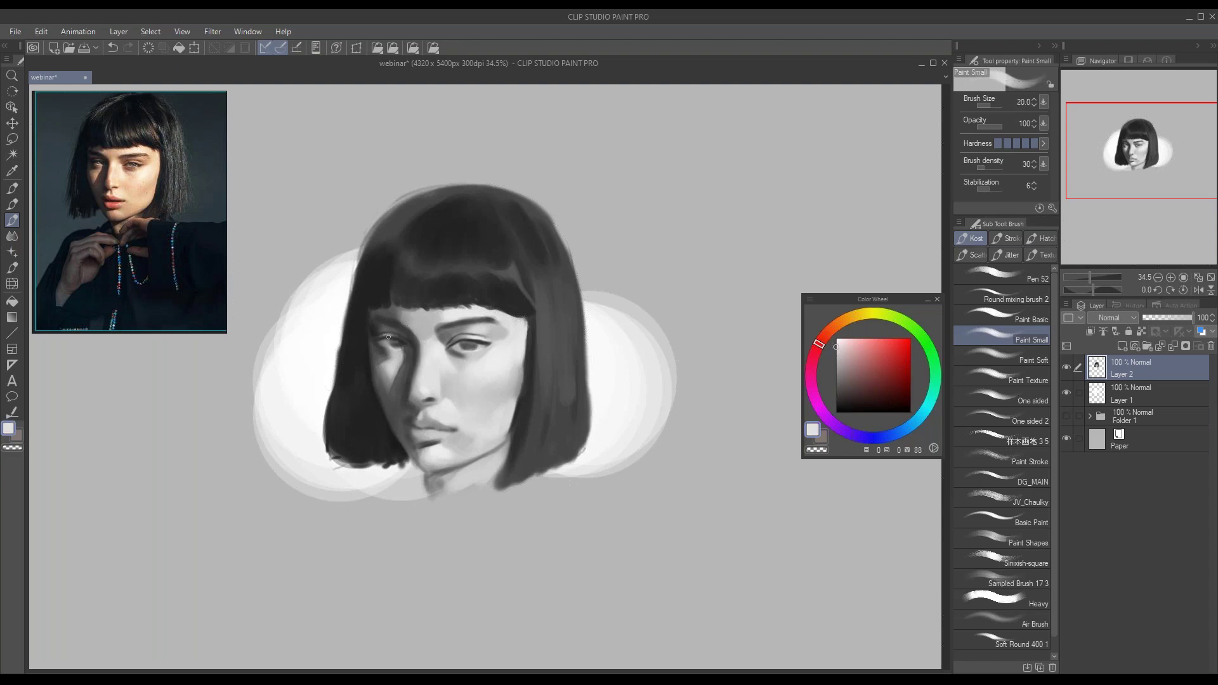
click(1015, 241)
click(1039, 238)
click(1035, 253)
click(1008, 253)
click(980, 253)
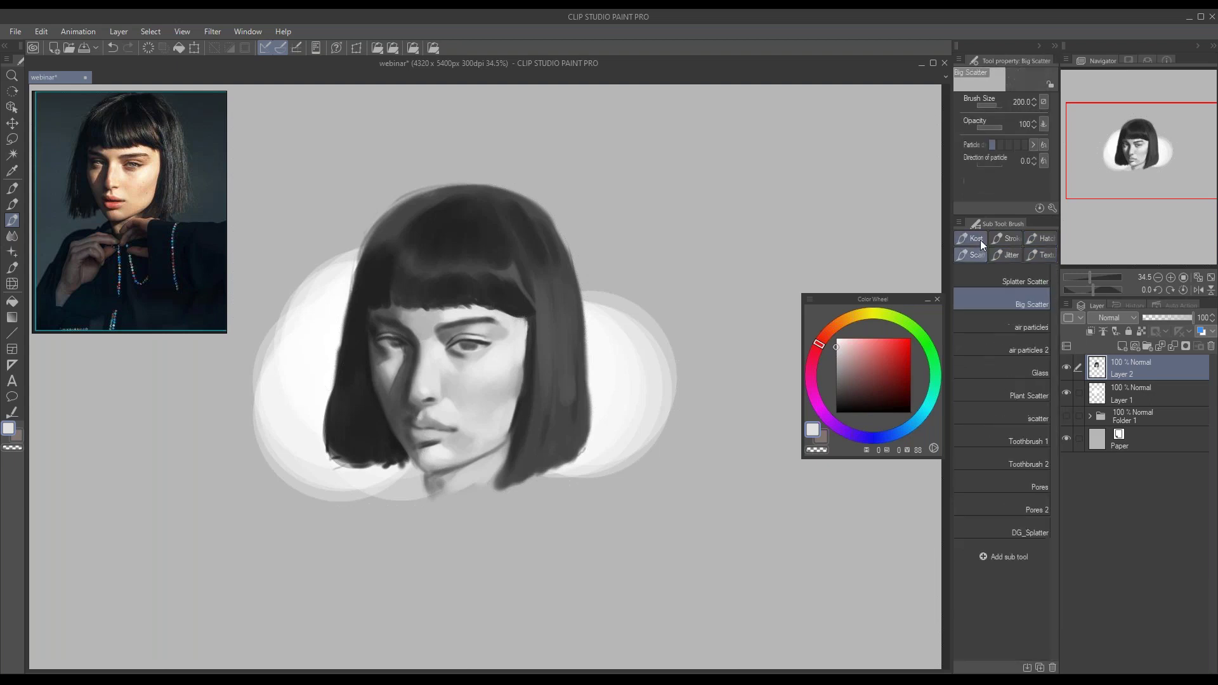
click(978, 239)
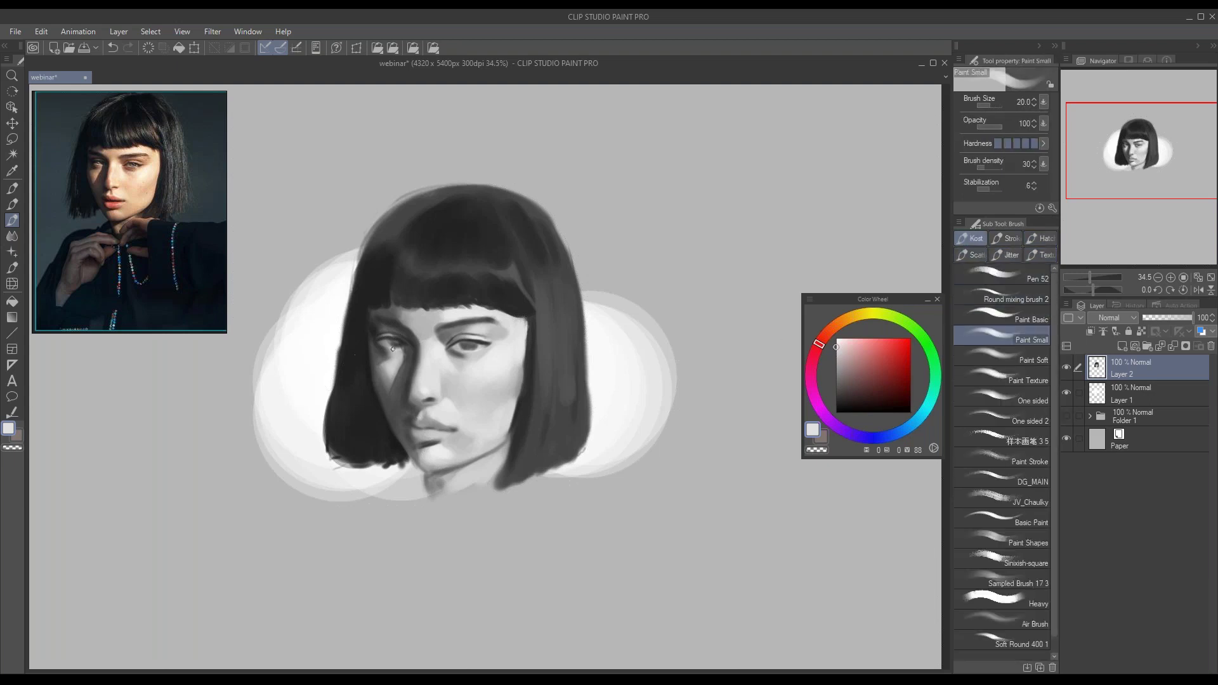
- Refine the lid and outer corner of the shadow-side eye with a sampled near-black, starting at brush size 30
alt+click(375, 331)
key(bracketright)
key(bracketleft)
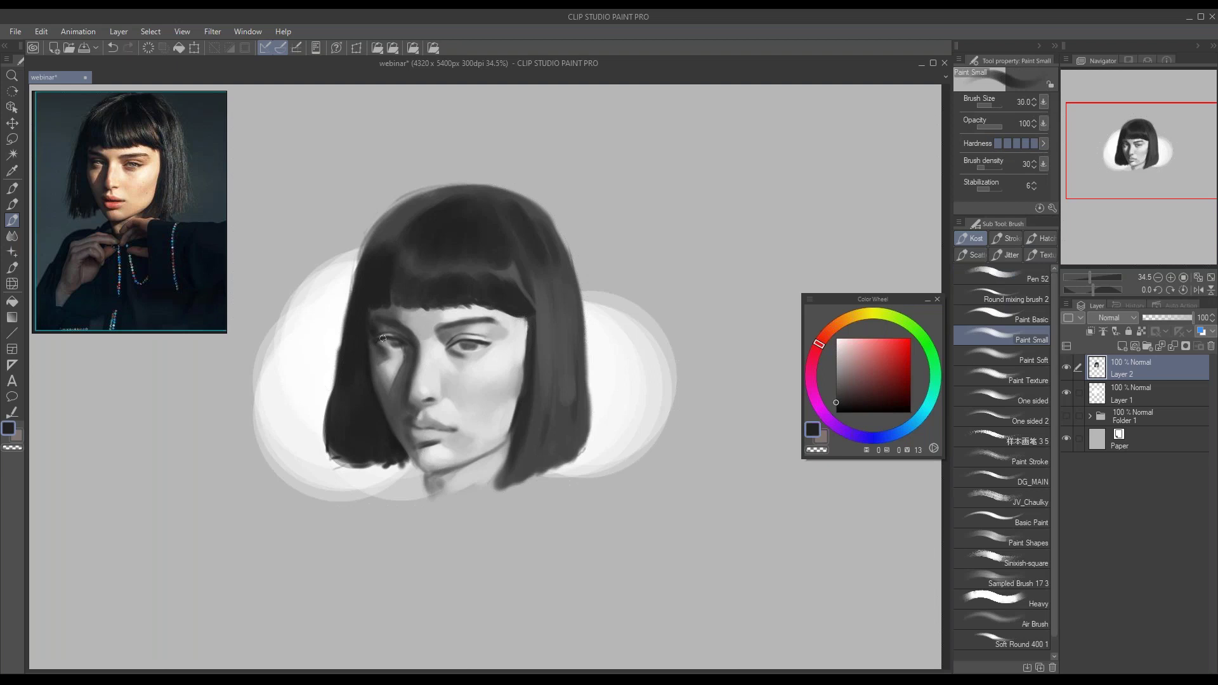
key(bracketright)
key(bracketleft)
key(bracketleft)
key(bracketleft)
key(bracketright)
key(bracketright)
key(bracketright)
key(bracketright)
- Brighten the area around the lit eye with sampled near-white tones at brush sizes 17.5 to 20, undoing stray strokes
alt+click(461, 354)
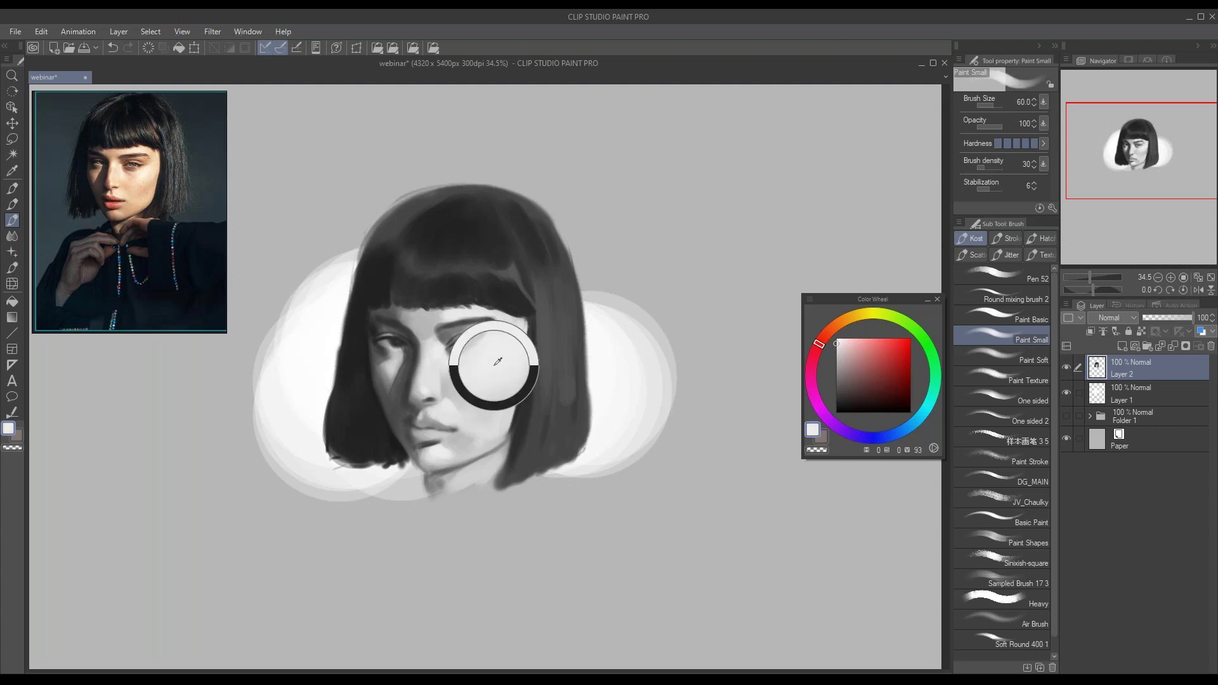
key(bracketleft)
key(bracketleft)
key(bracketleft)
key(bracketleft)
key(bracketleft)
key(bracketleft)
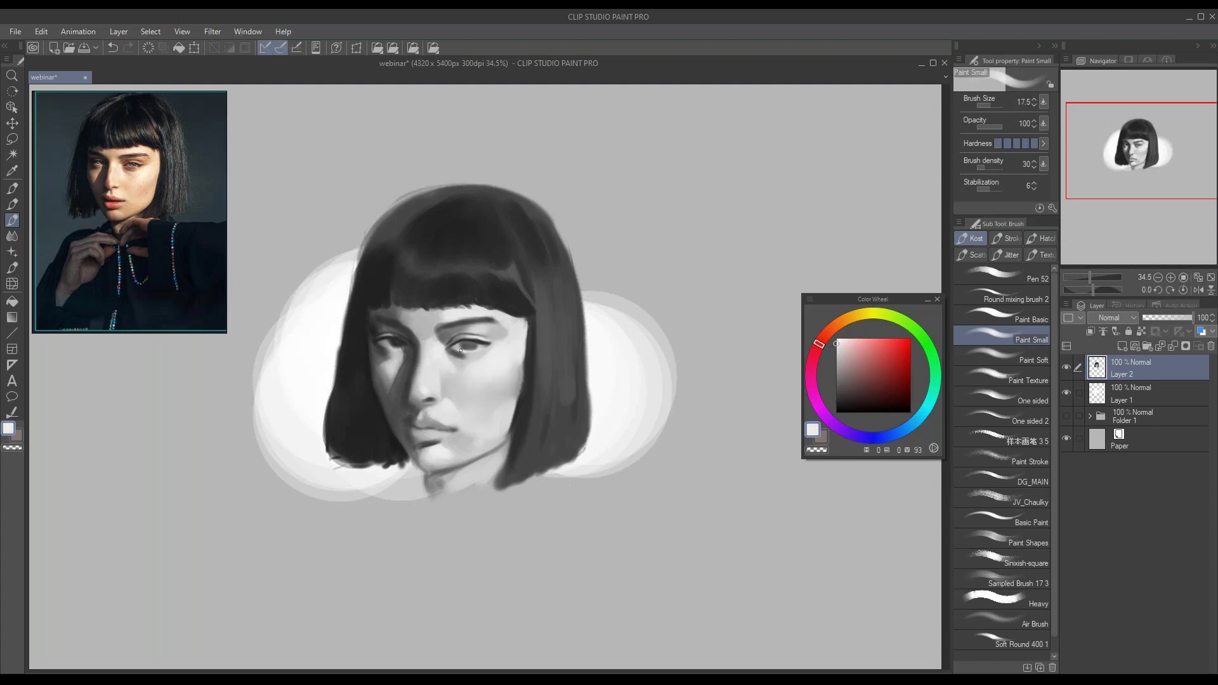
key(ctrl+z)
alt+click(501, 353)
key(bracketleft)
key(bracketright)
key(bracketright)
key(bracketright)
key(ctrl+z)
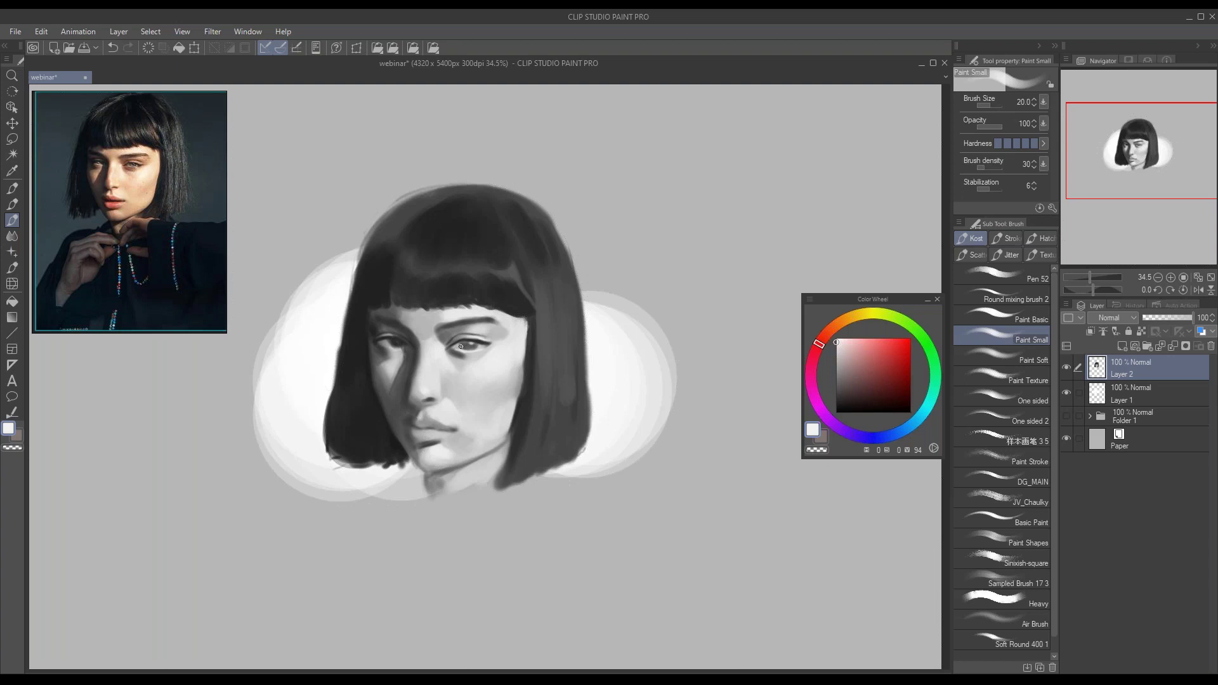
- Define the shadow-side corner of the mouth and the lip line with sampled dark greys, reducing the brush to 15
scroll(437, 398, up, 2)
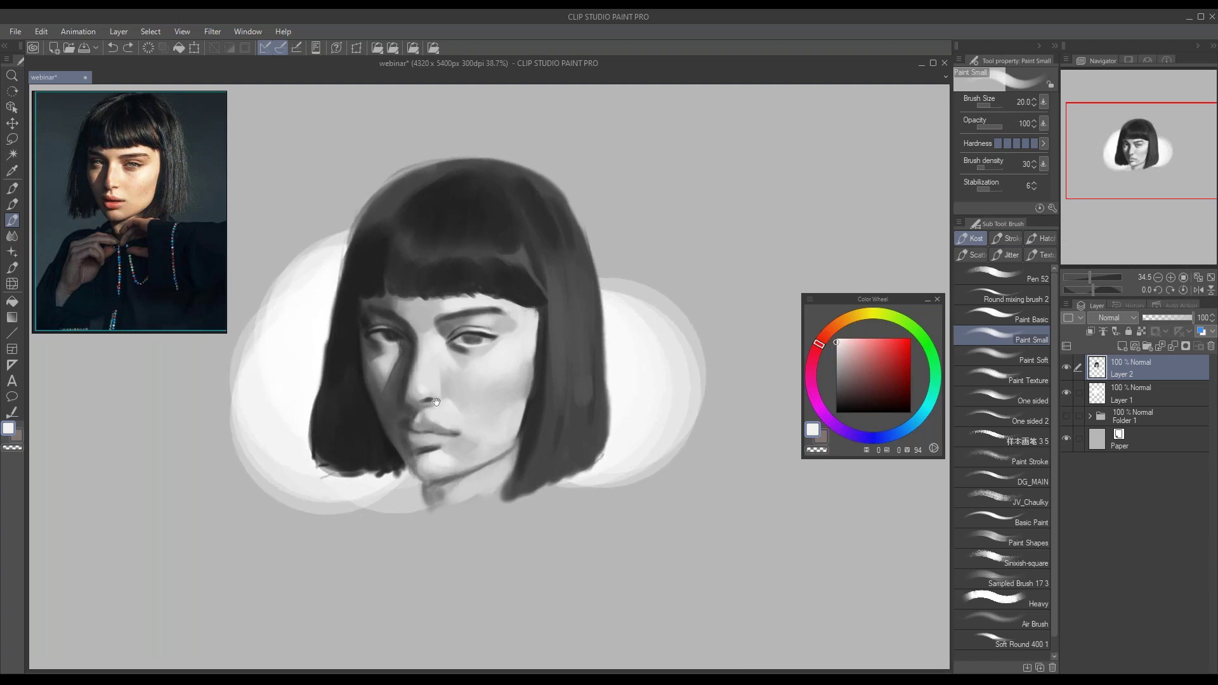
alt+click(423, 446)
key(bracketright)
key(bracketright)
key(bracketright)
drag(406, 426, 421, 444)
key(bracketleft)
key(bracketleft)
key(bracketleft)
key(bracketleft)
alt+click(427, 447)
key(bracketright)
key(bracketright)
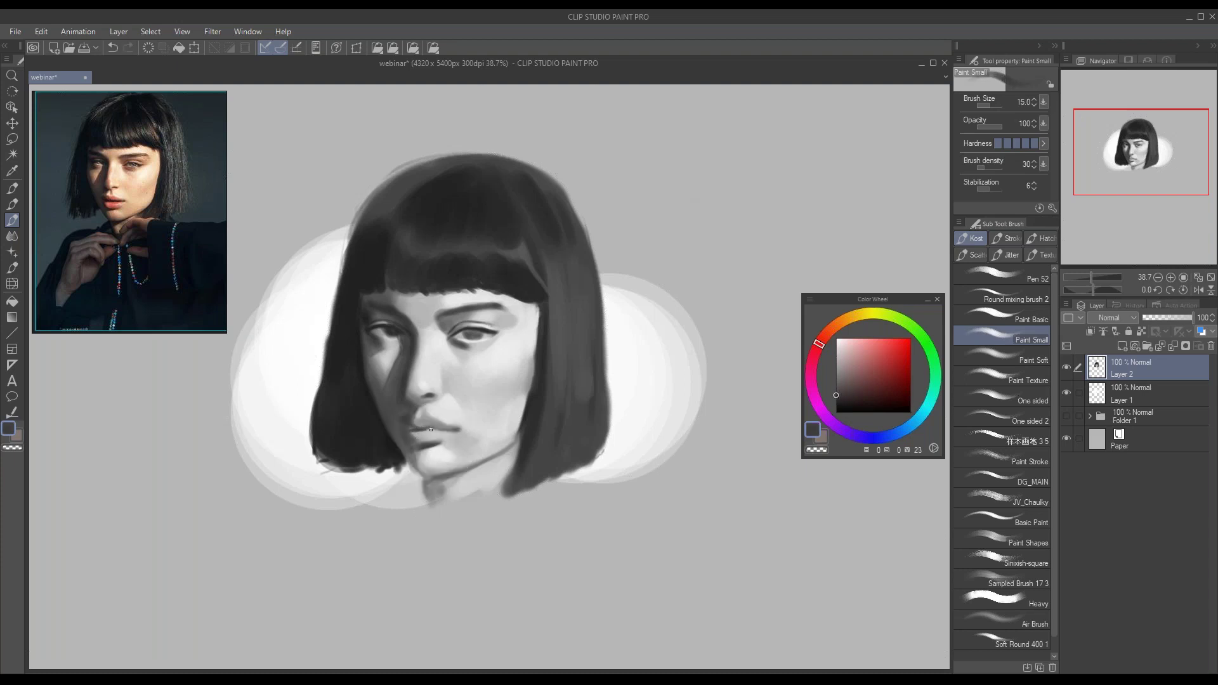
- Darken the shadow side of the upper lip with the sampled dark grey, reducing the brush to 35
key(bracketright)
key(bracketright)
key(bracketright)
key(bracketright)
key(bracketright)
key(bracketright)
key(bracketright)
drag(406, 427, 414, 424)
key(bracketleft)
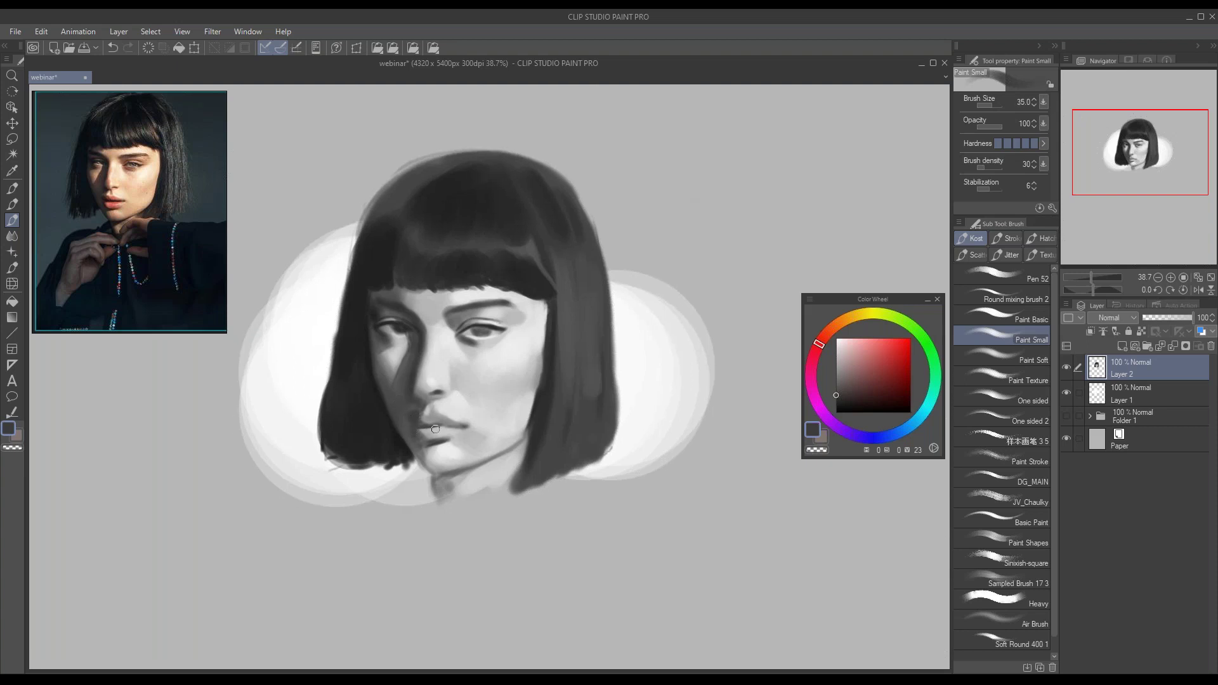
- Push the lit-side corner of the mouth inward with an enlarged Liquify brush
key(j)
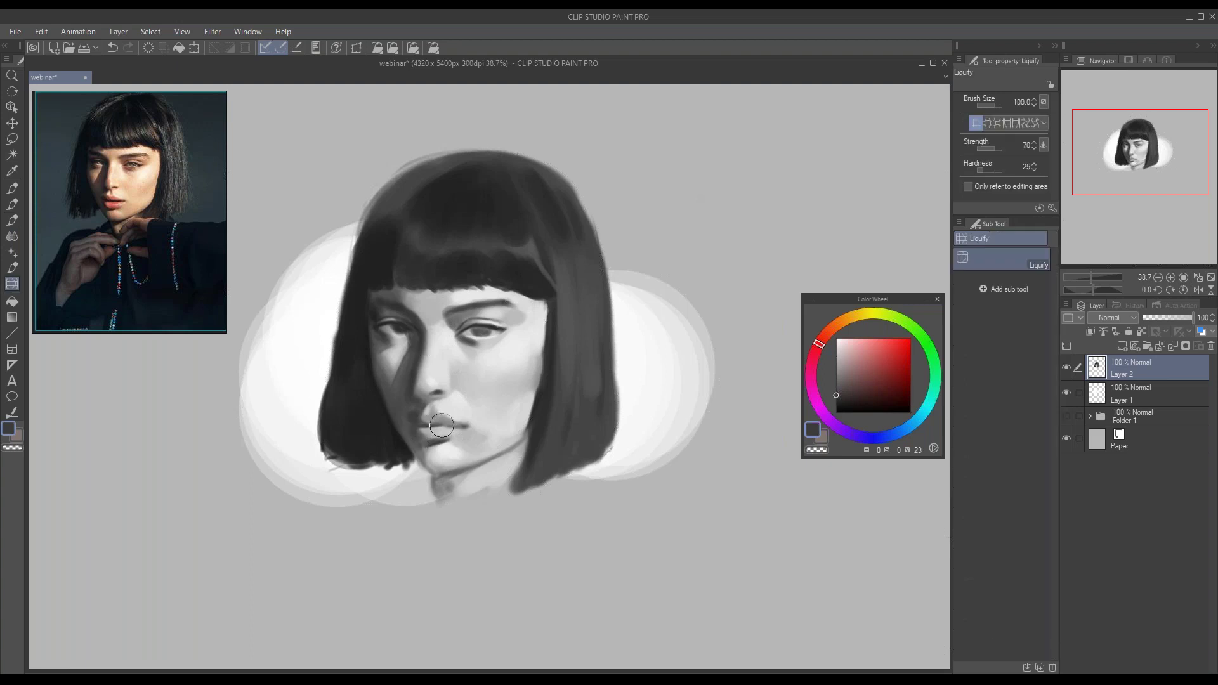
key(bracketright)
key(bracketright)
key(bracketright)
key(bracketright)
drag(460, 424, 446, 423)
- Accent the line between the lips with a near-black sampled from the hair, using Paint Small at 17.5
key(b)
alt+click(543, 281)
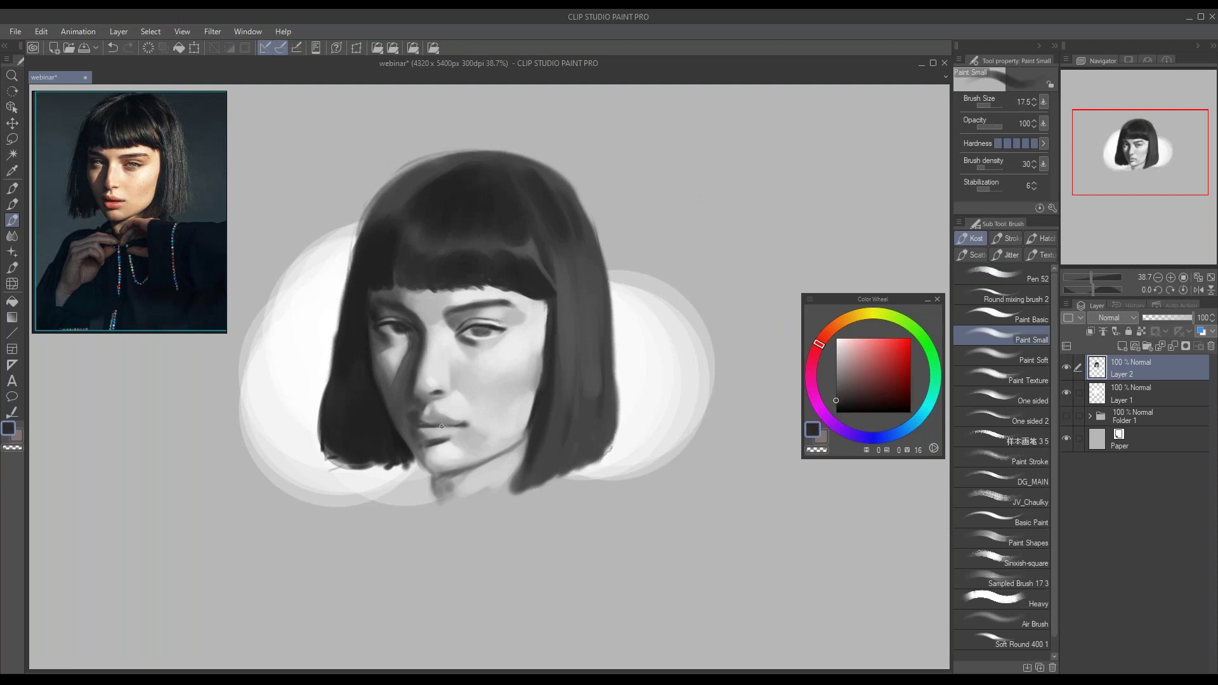
drag(461, 437, 445, 500)
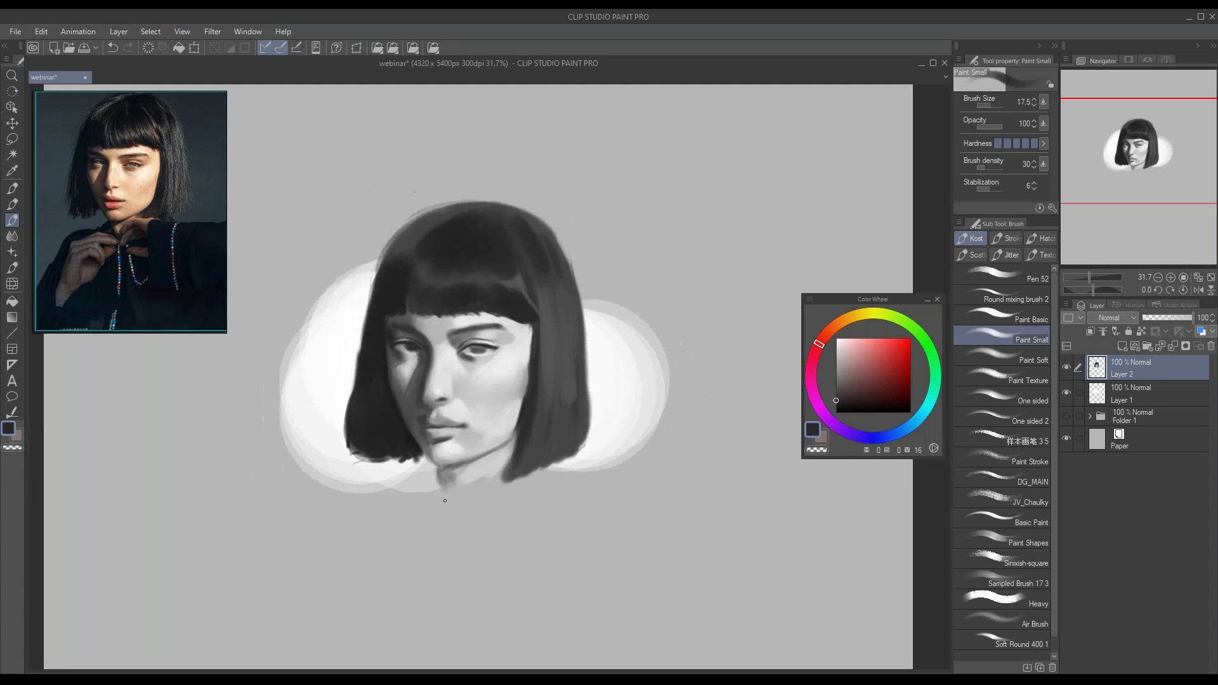
- Shade around the shadow-side eye and upper cheek with sampled dark greys, using Paint Soft enlarged to 50
drag(414, 372, 428, 372)
alt+click(407, 401)
key(])
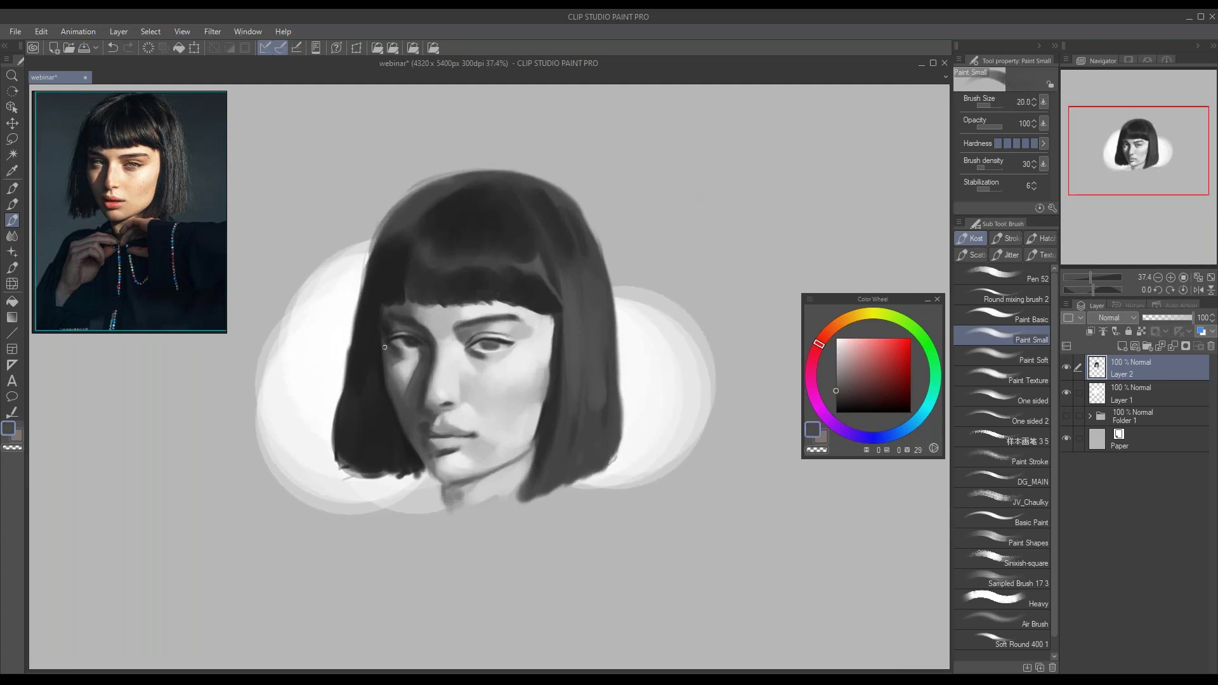
alt+click(405, 347)
key(.)
drag(388, 373, 401, 393)
alt+click(406, 349)
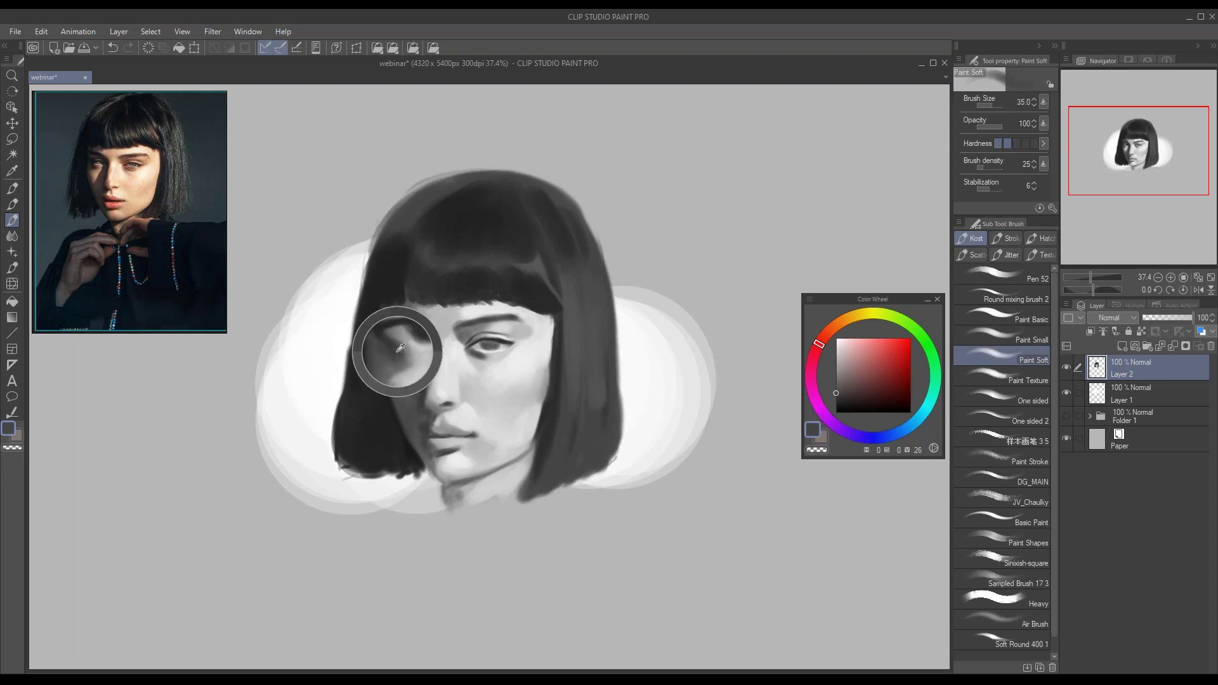
key(bracketright)
key(bracketright)
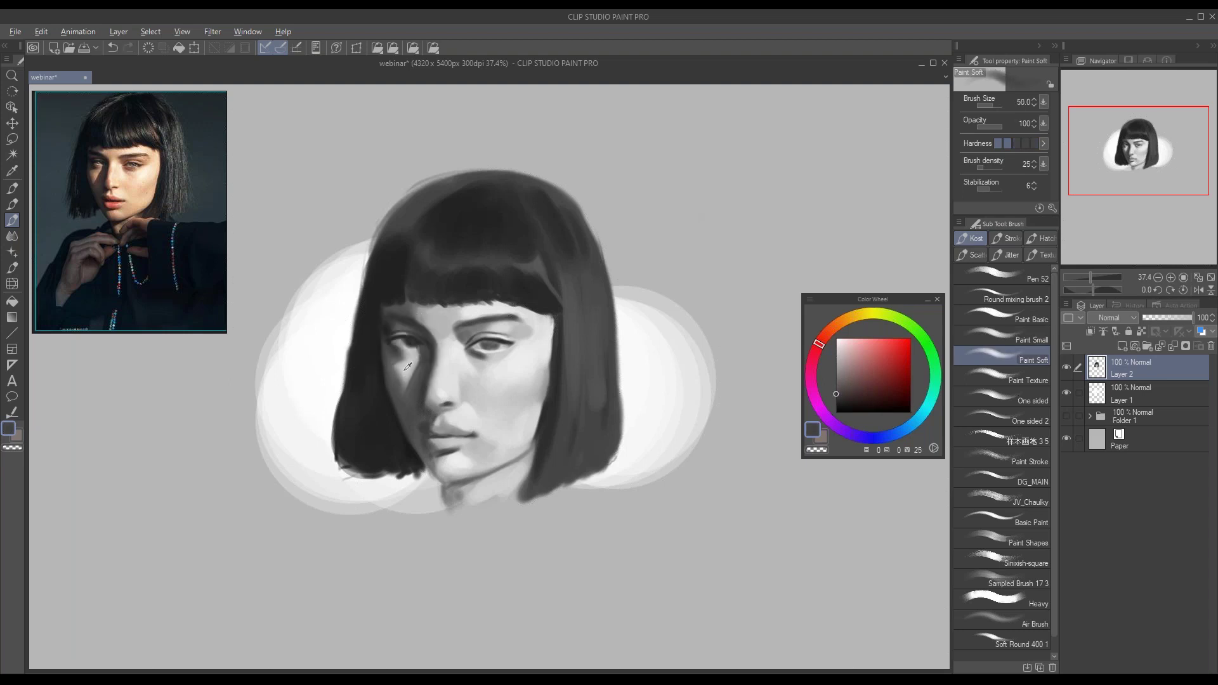
- Rework the light patch under the shadow-side eye with sampled light grey, using Paint Soft at 30 and Paint Small at 20
alt+click(407, 368)
key(bracketleft)
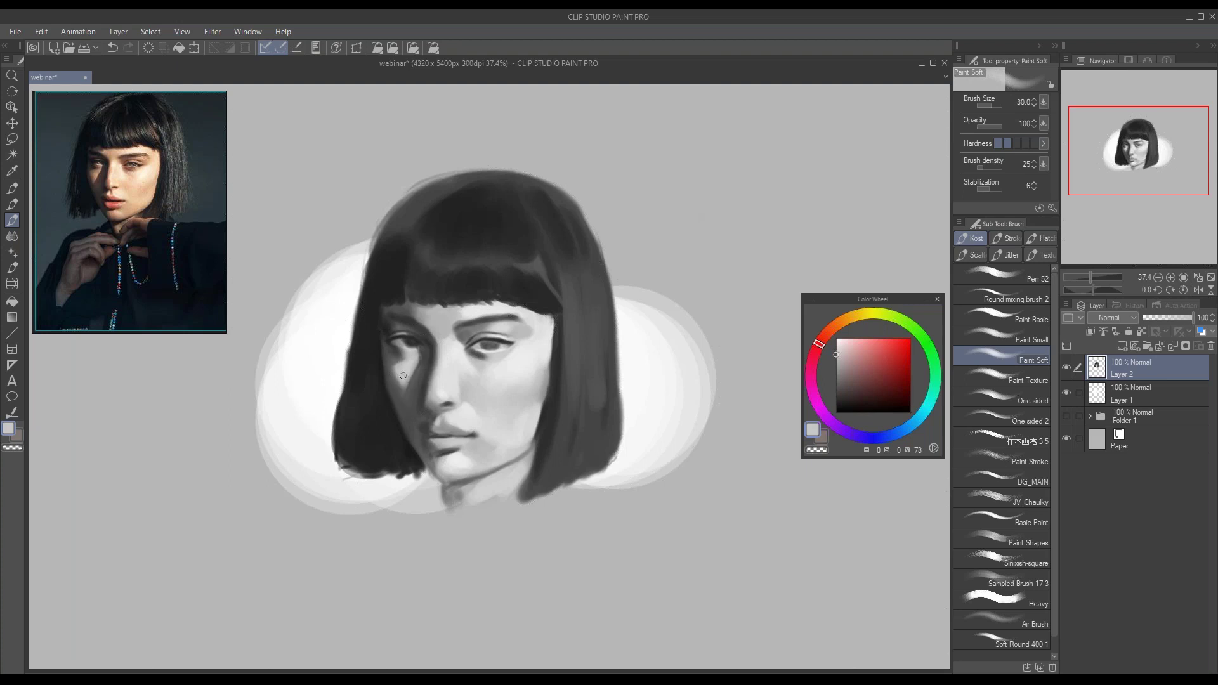
key(comma)
alt+click(407, 371)
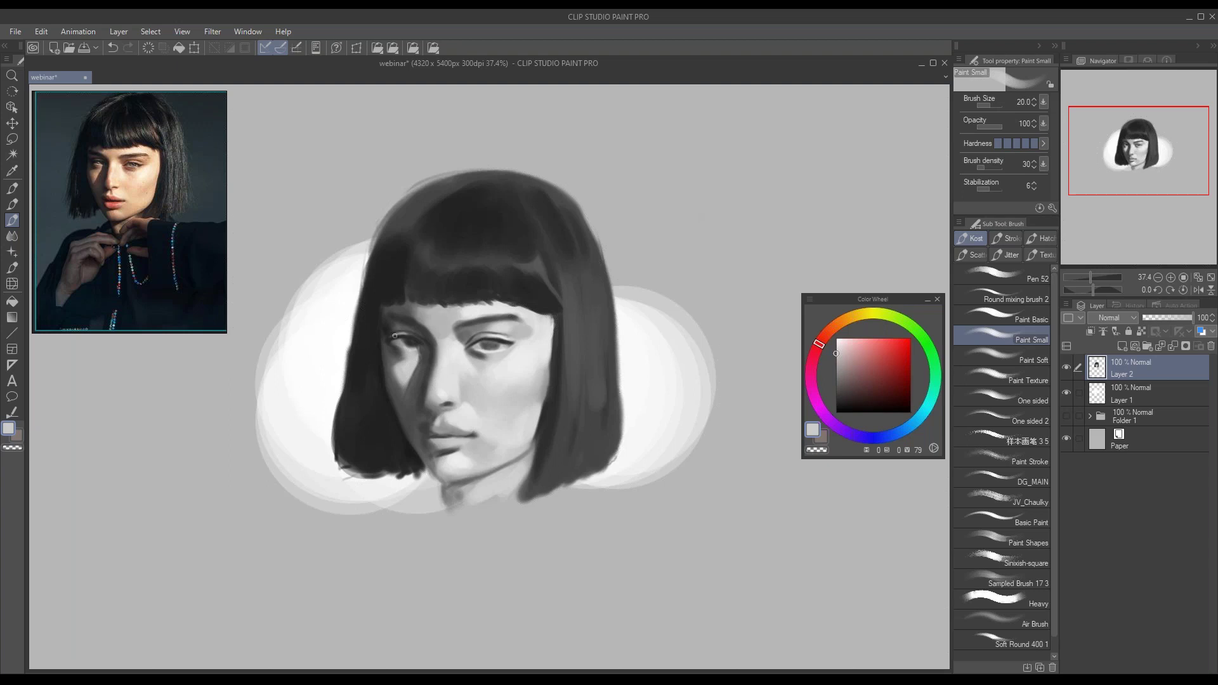
drag(404, 363, 399, 365)
- Lighten the upper lid of the lit-side eye with a near-white chosen from the colour wheel
key(bracketleft)
key(bracketright)
key(bracketright)
key(bracketright)
key(bracketright)
alt+click(464, 362)
click(837, 343)
key(])
key(])
key(bracketleft)
key(bracketleft)
key(bracketleft)
key(bracketright)
key(bracketleft)
drag(482, 336, 503, 338)
- Sharpen the lit-side eye's upper lash line with a sampled near-black, reducing Paint Small to 15
alt+click(503, 341)
key(bracketleft)
key(bracketleft)
key(bracketleft)
key(bracketleft)
key(bracketleft)
key(bracketleft)
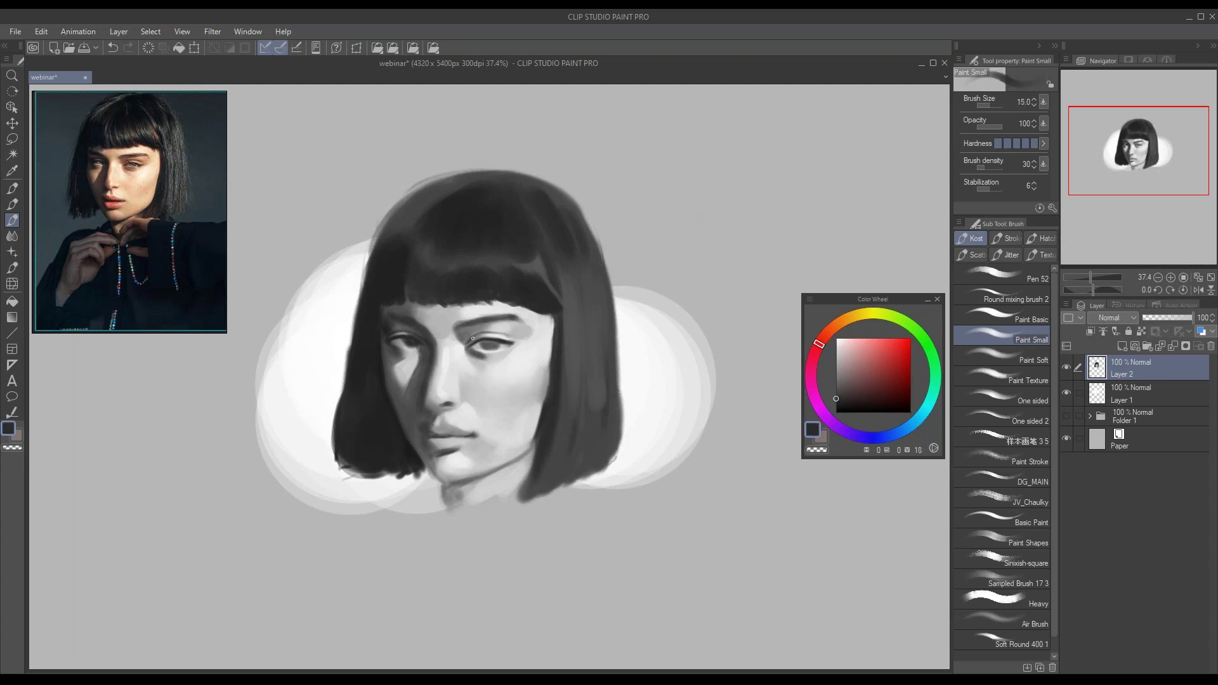
key(bracketright)
- Nudge the chin and lower face upward with the Liquify brush enlarged to 900
key(j)
key(bracketright)
key(bracketright)
key(bracketright)
key(bracketright)
key(bracketright)
key(bracketright)
key(bracketright)
drag(441, 455, 443, 447)
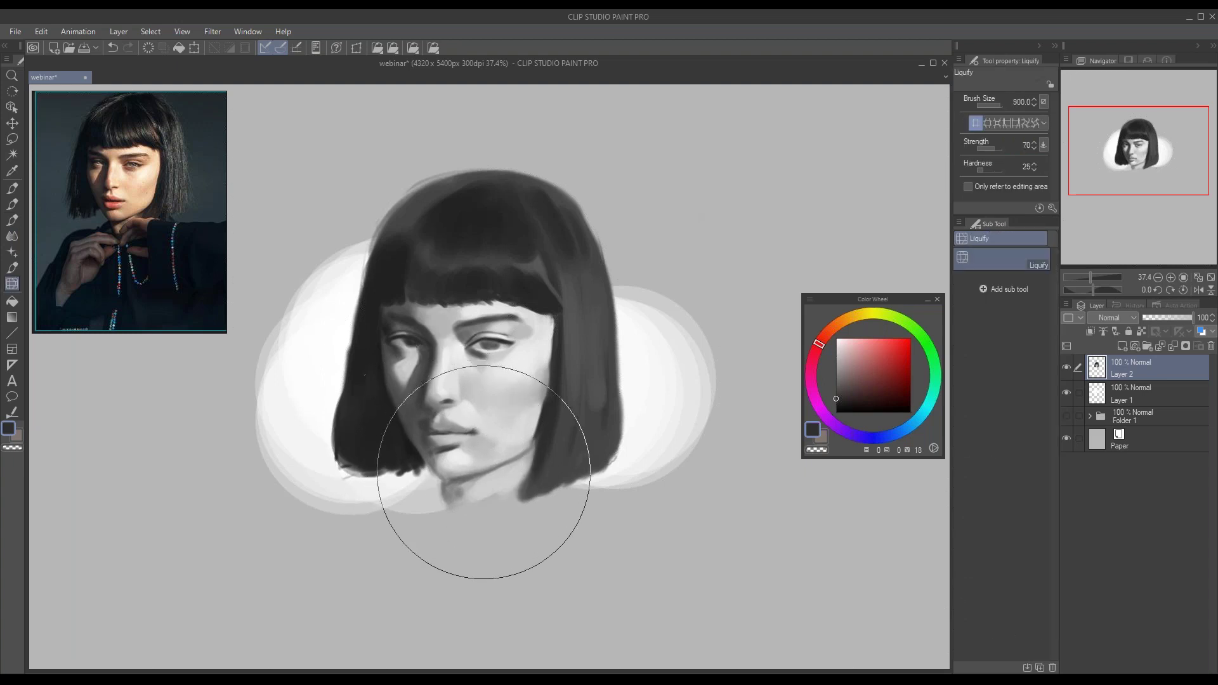
- Flip both the canvas view and the reference photo horizontally to check the likeness
key(h)
key(b)
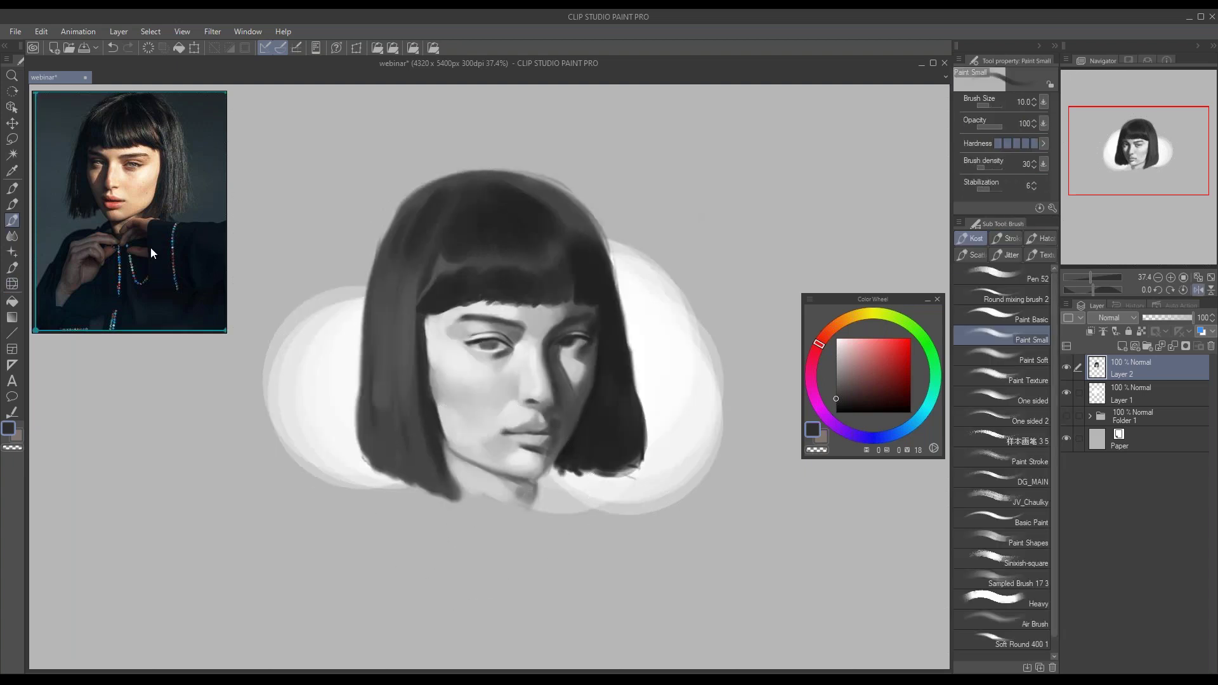
drag(151, 246, 205, 253)
- Push the shadow-side brow and temple area downward with Liquify at 450
key(j)
drag(596, 301, 595, 328)
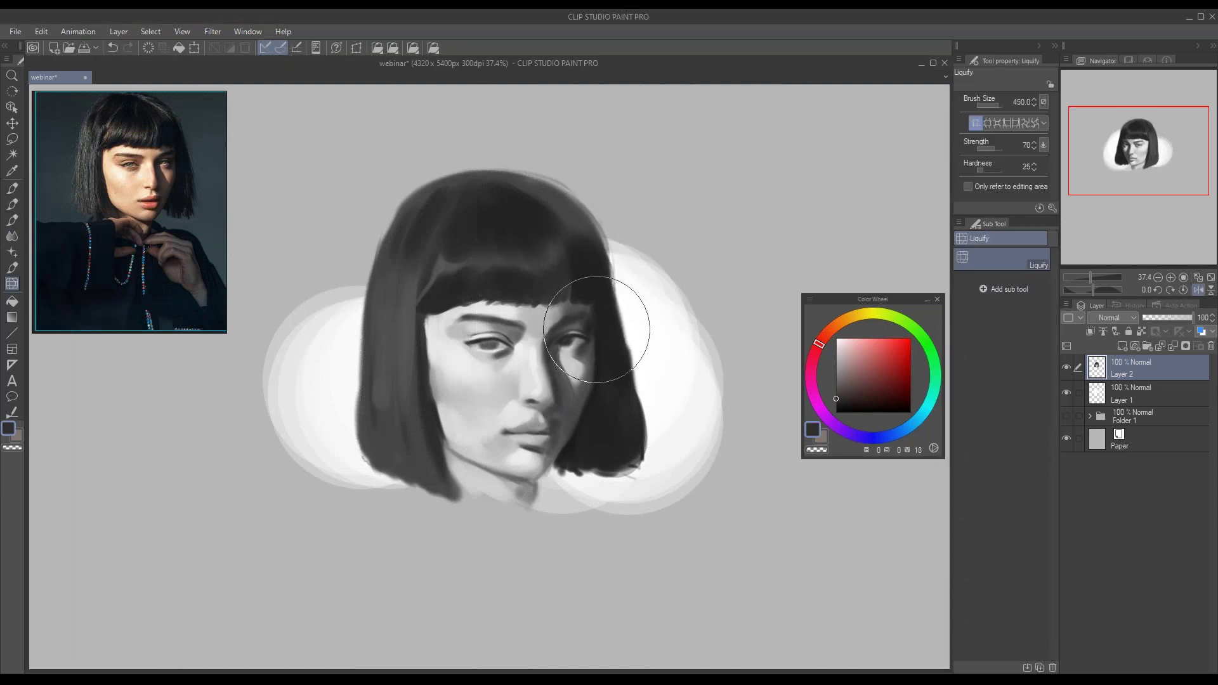
key([)
key(b)
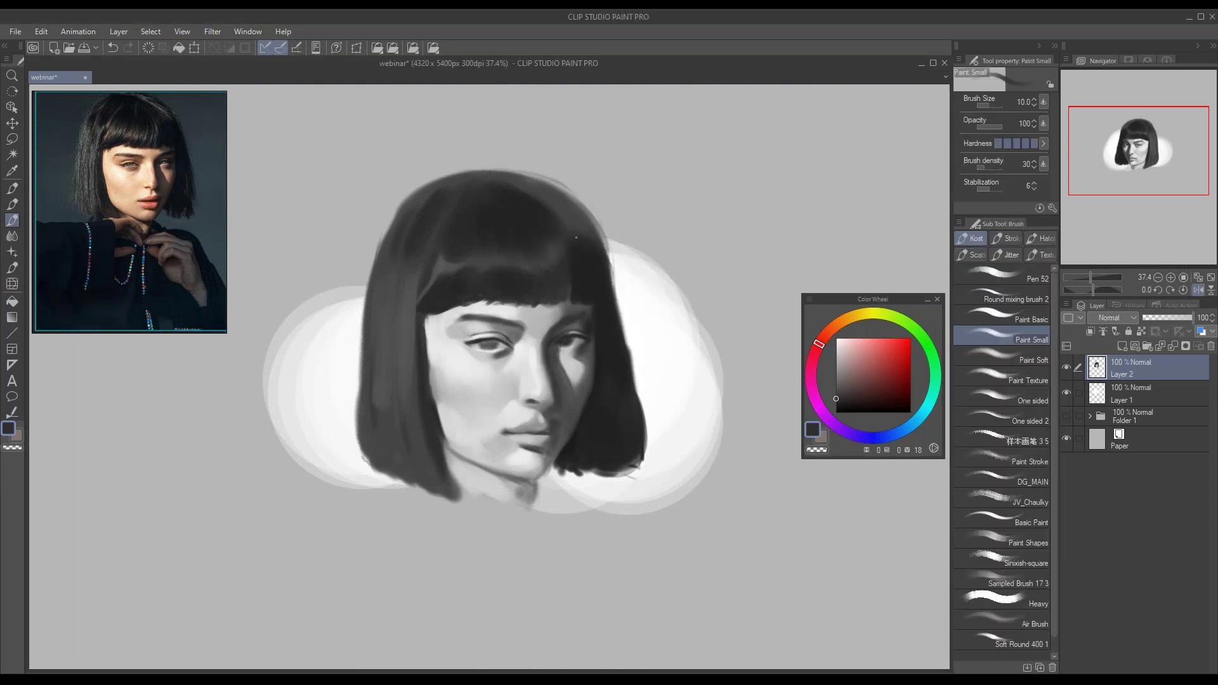
- Deepen the shadow at the shadow-side eye's inner corner and lid with sampled dark greys, using Paint Soft
key(period)
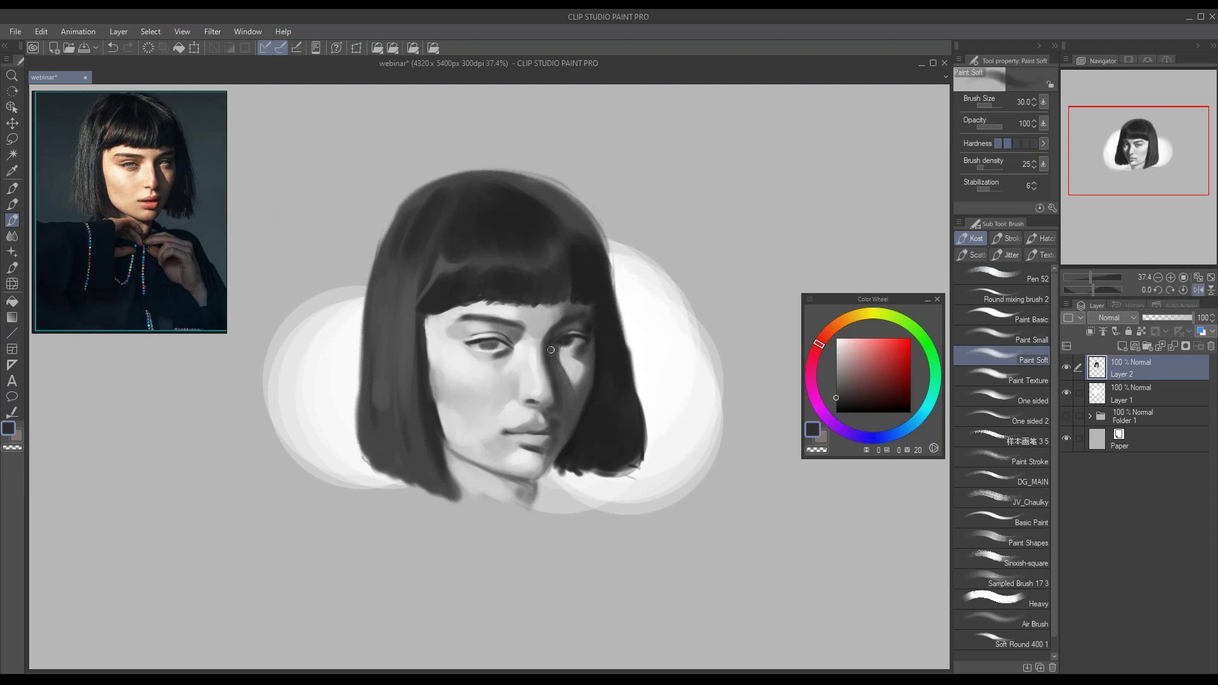
drag(545, 342, 567, 324)
alt+click(561, 337)
key(bracketleft)
key(bracketleft)
key(bracketleft)
key(bracketleft)
alt+click(567, 340)
- Soften the light patch on the shadow-side cheek and its edge toward the nose with sampled light and dark greys
alt+click(567, 353)
key(bracketright)
key(bracketright)
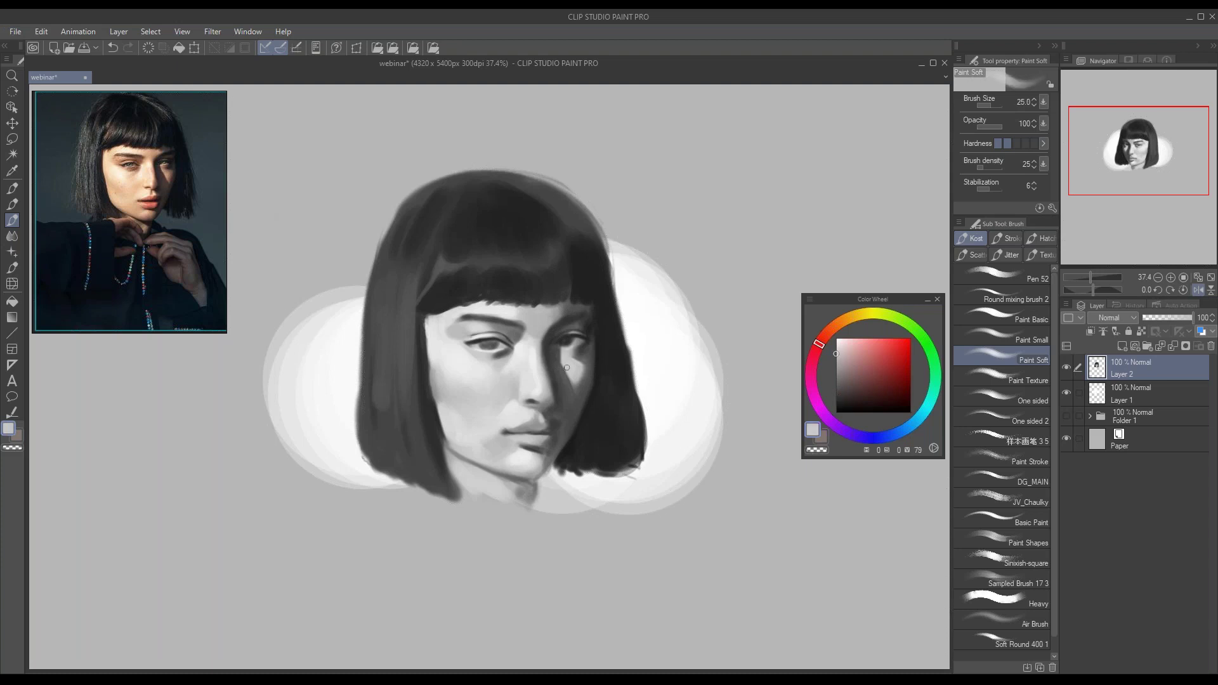
alt+click(558, 356)
alt+click(553, 353)
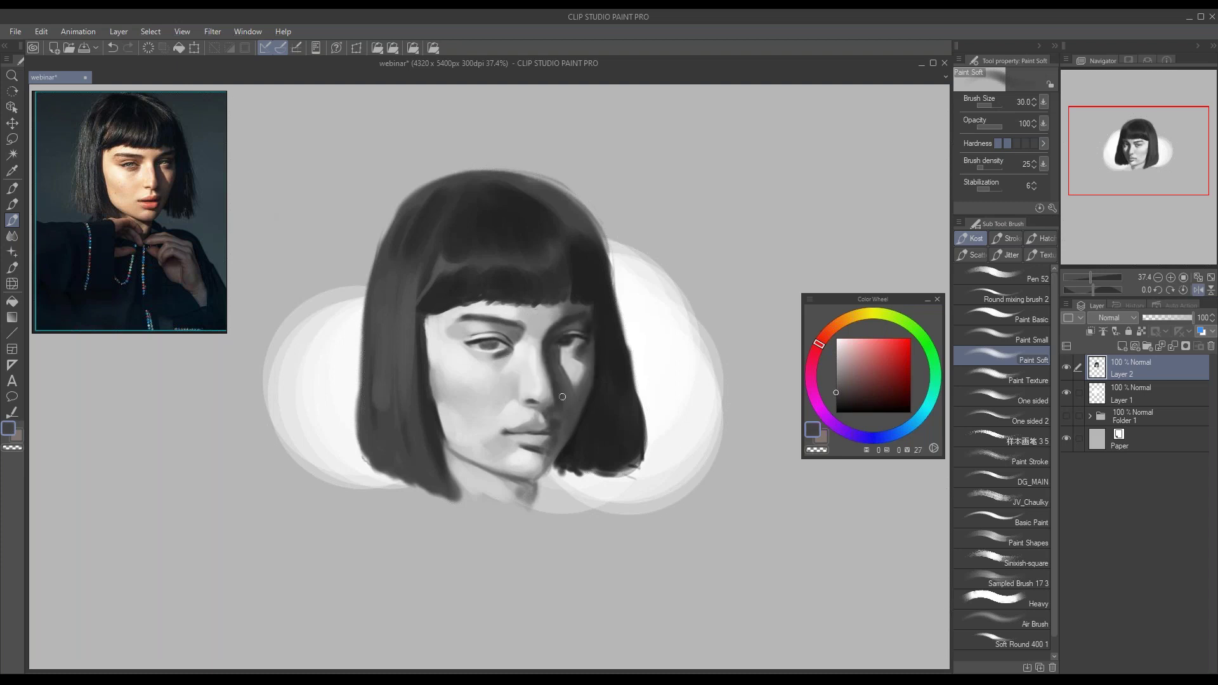
- Lock Layer 2's transparent pixels and darken the hair beside the shadow-side cheek with sampled near-black, enlarging Paint Soft beyond 35
alt+click(438, 279)
key(bracketright)
key(bracketleft)
key(bracketleft)
key(bracketleft)
mouse_move(589, 408)
alt+mouse_down()
mouse_move(592, 427)
mouse_move(603, 353)
alt+mouse_up()
key(bracketright)
key(bracketright)
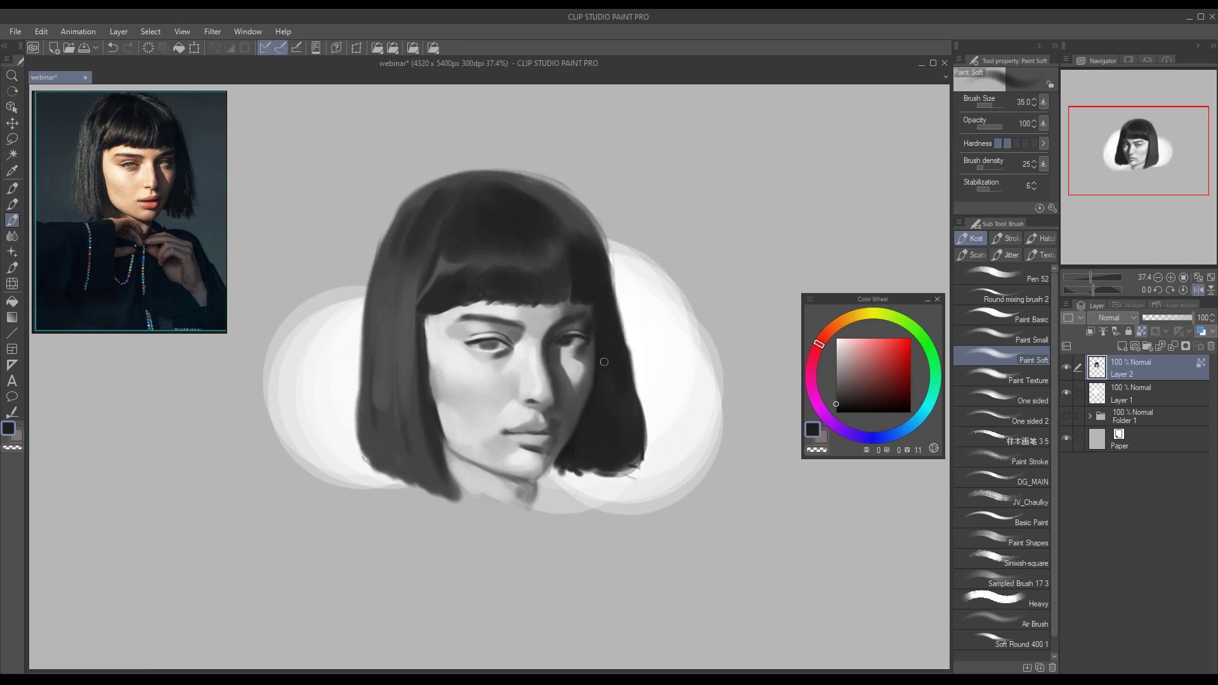
key(bracketright)
key(bracketright)
key(bracketright)
key(bracketright)
key(bracketright)
key(bracketright)
key(bracketright)
- Blend the shadow-side temple into the hair with a dark grey sampled beside the eye, reducing the Paint Soft brush
alt+click(583, 321)
key(bracketleft)
key(bracketleft)
key(bracketleft)
key(bracketleft)
key(bracketleft)
key(bracketleft)
key(bracketleft)
key(bracketleft)
- Refine the hair edge along the lit-side cheek with sampled near-white and dark grey, using Paint Small at about 40
alt+click(424, 356)
key(bracketleft)
key(comma)
alt+click(439, 346)
key(bracketright)
key(bracketright)
key(bracketright)
key(bracketright)
key(bracketright)
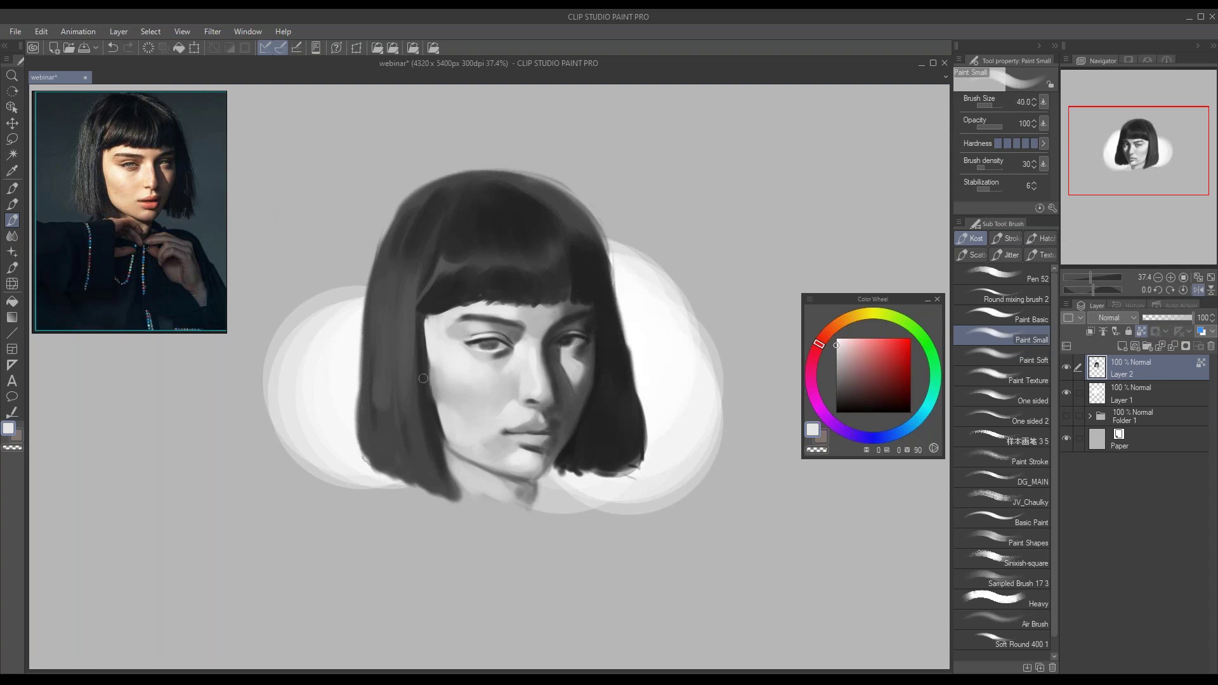
alt+click(425, 374)
key(bracketright)
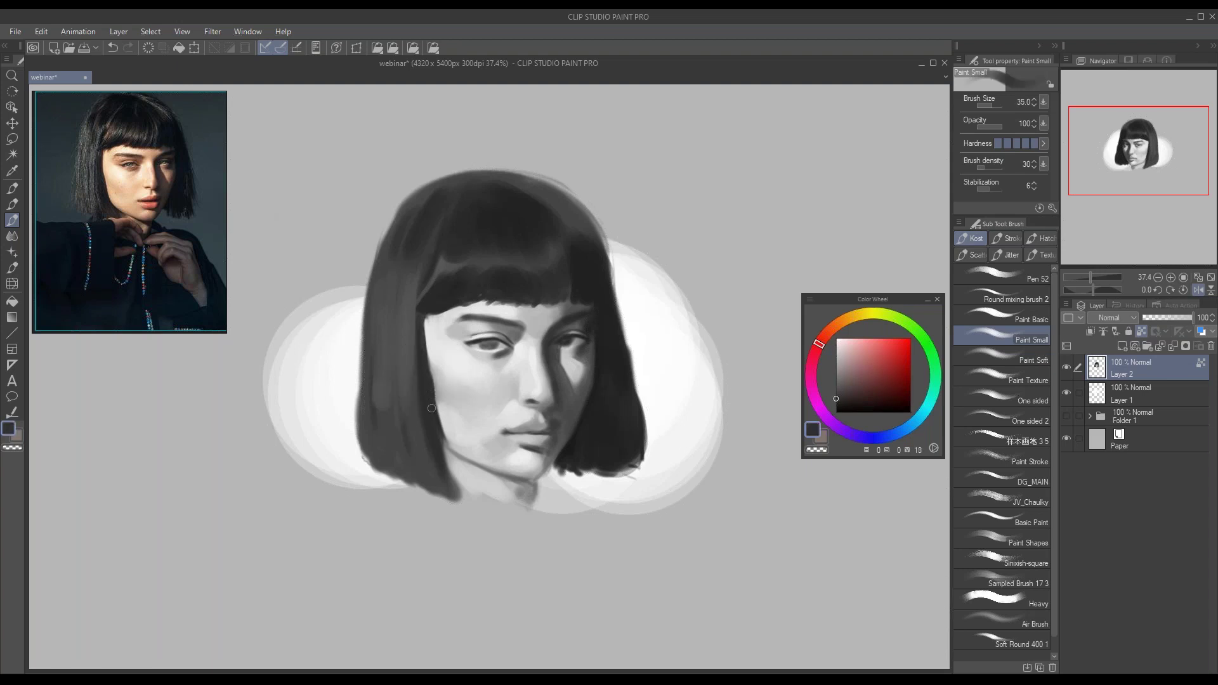
- Even out the lit-side lower cheek with a sampled light grey, enlarging Paint Small to 70
alt+click(441, 412)
key(bracketright)
key(bracketright)
key(bracketright)
key(bracketright)
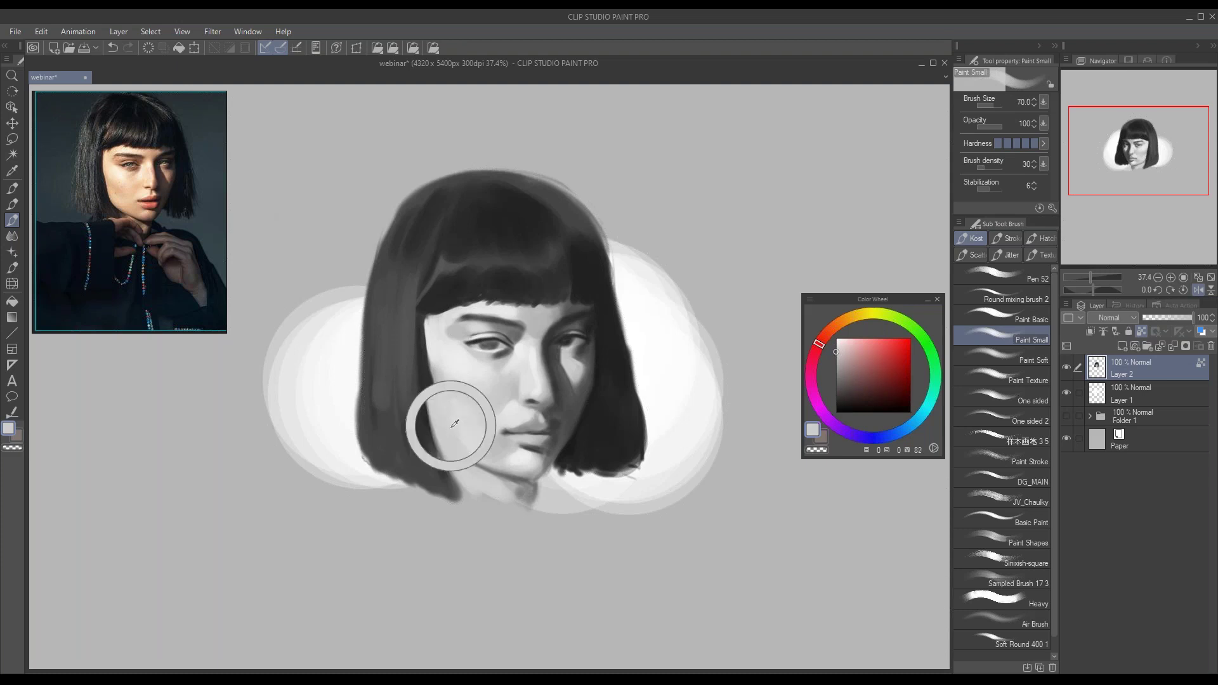
- Reshape the shadow-side jawline by pushing it up and outward with a reduced Liquify brush
key(j)
key(bracketleft)
key(bracketleft)
mouse_move(550, 477)
mouse_down()
mouse_move(586, 422)
mouse_move(576, 450)
mouse_move(587, 427)
mouse_move(573, 454)
mouse_up()
key(bracketright)
key(b)
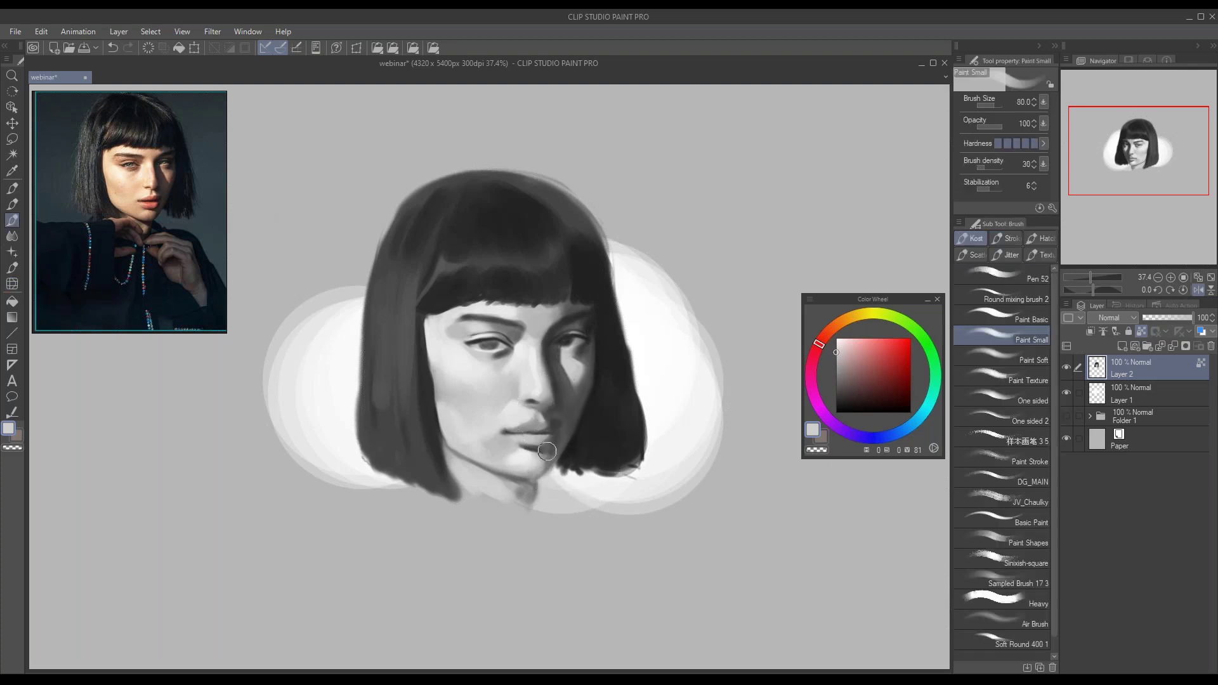
- Strengthen the line between the lips with a sampled near-black, using Paint Small at 15
alt+click(538, 426)
key(bracketleft)
key(bracketleft)
key(bracketleft)
key(bracketleft)
key(bracketleft)
key(bracketleft)
key(bracketleft)
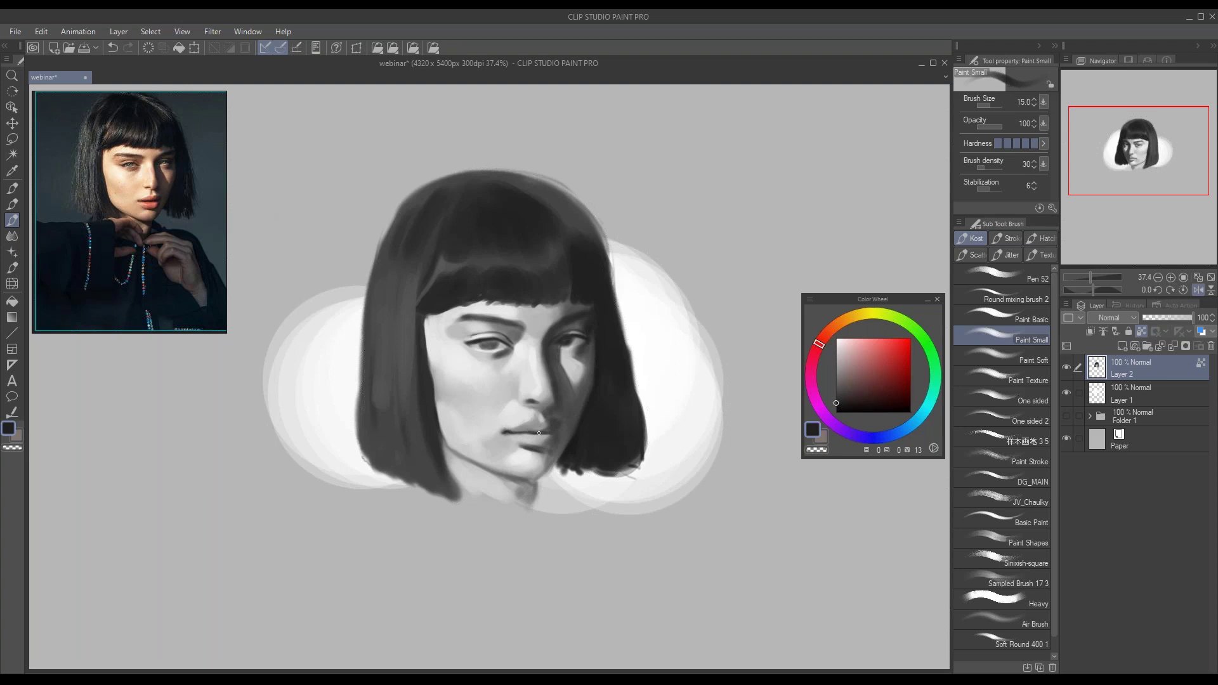
key(bracketright)
key(bracketright)
key(bracketright)
- Soften the shading around the lower lip's shadow side with sampled mid and dark greys, reducing Paint Soft to 25
key(comma)
key(period)
key(period)
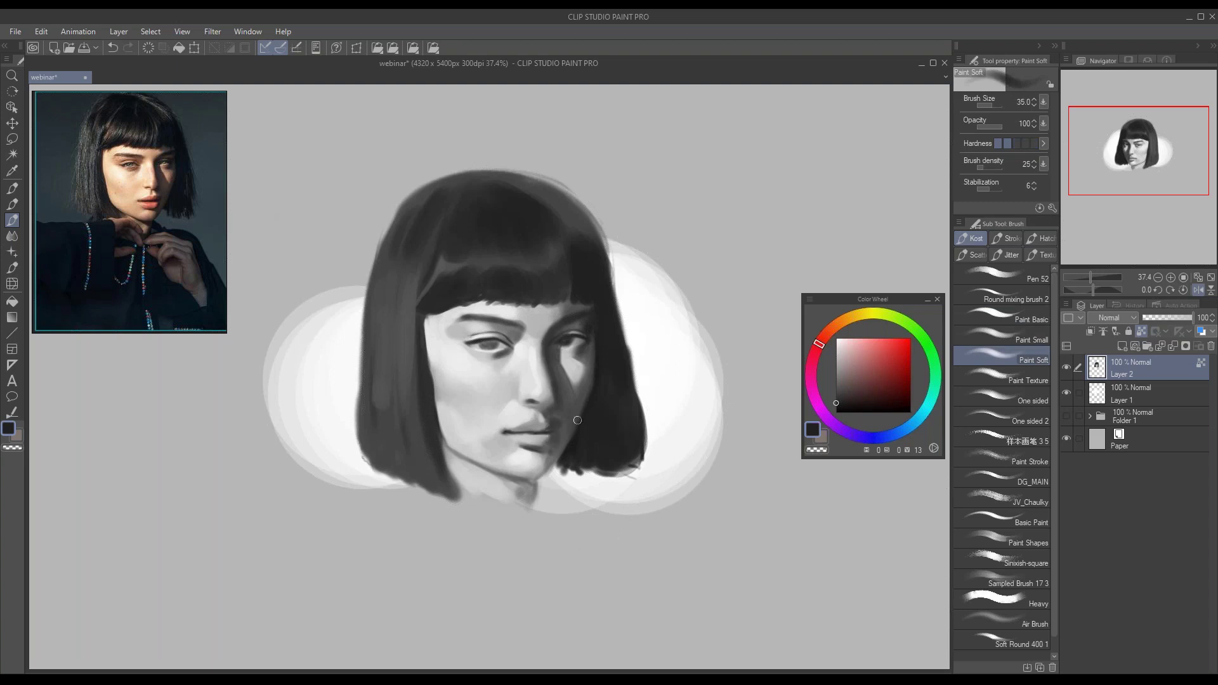
key(bracketleft)
alt+click(543, 442)
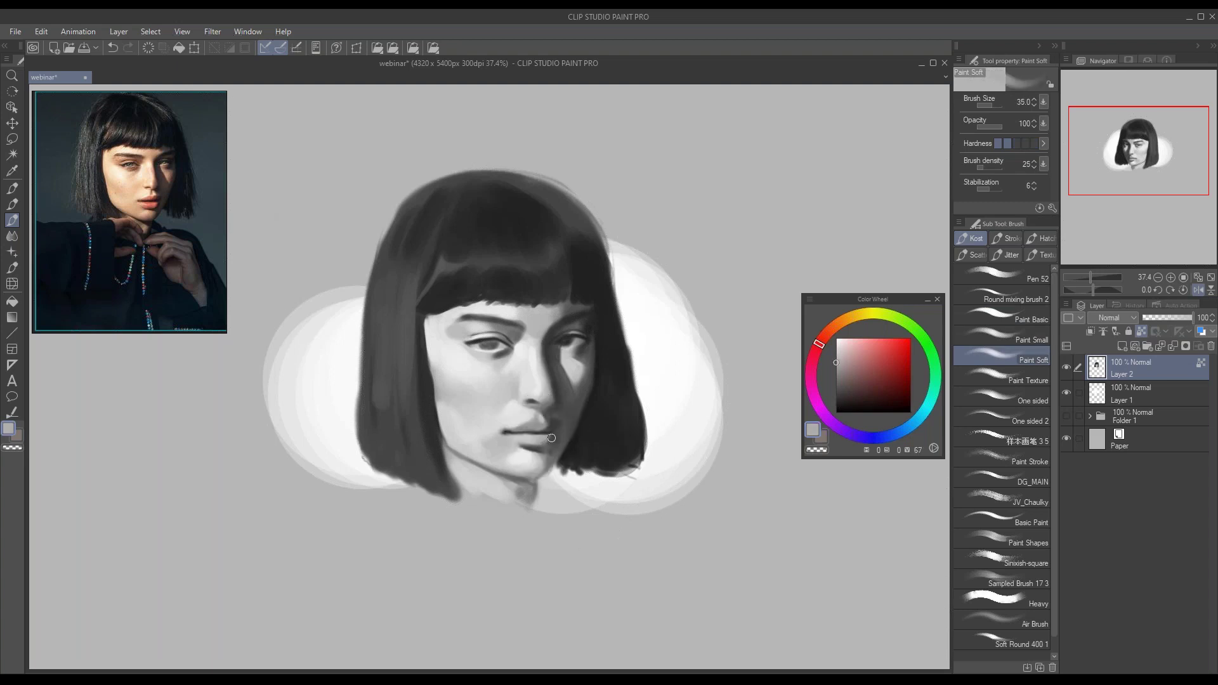
key(bracketleft)
alt+click(546, 431)
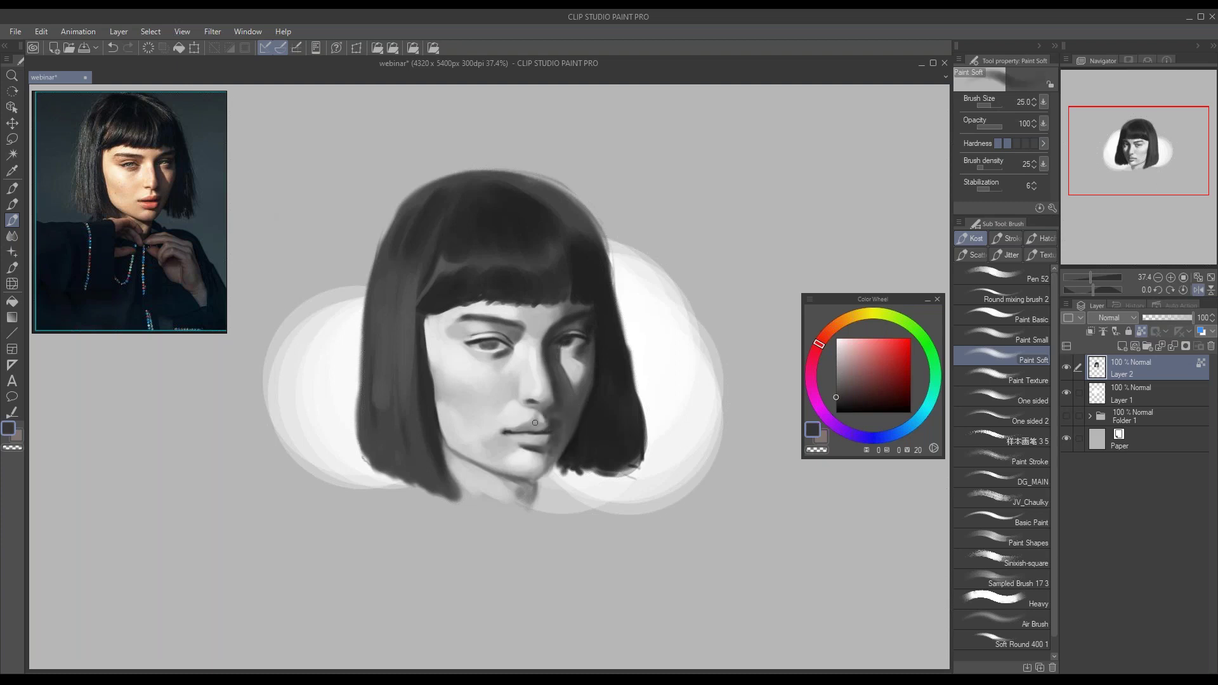
- Clean up the lit-side corner of the mouth and the cheek above it with sampled light greys, using Paint Soft at 15 to 30
alt+click(524, 421)
key(bracketleft)
key(bracketleft)
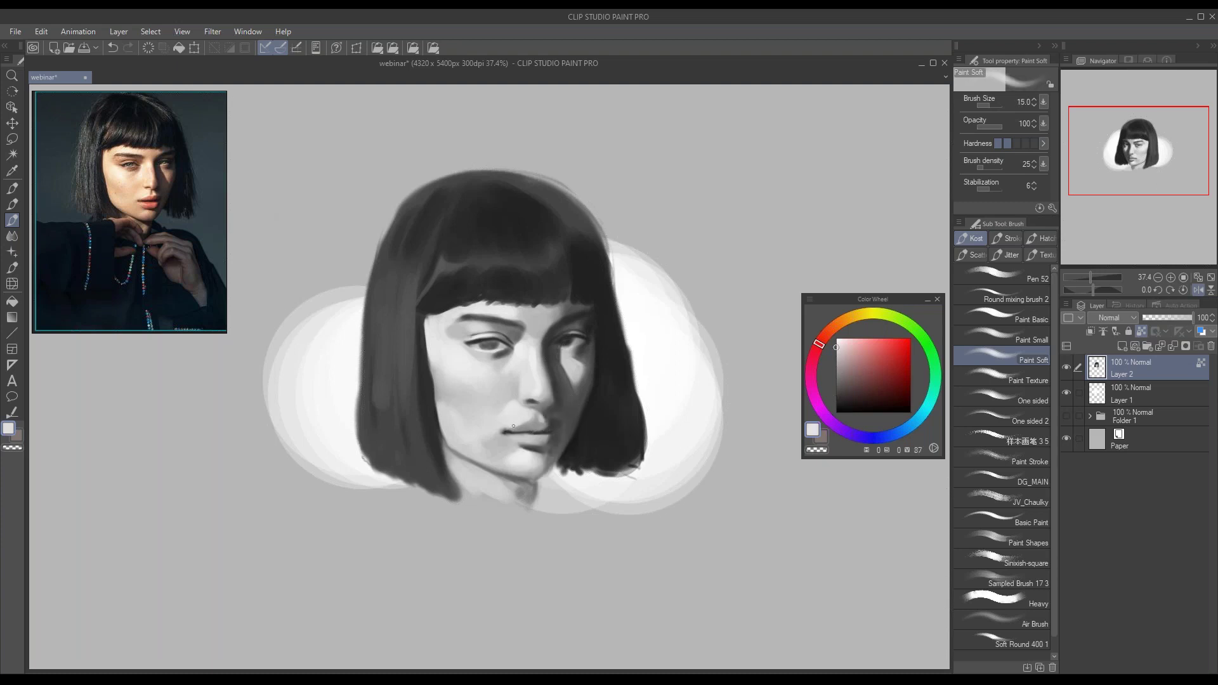
key(bracketright)
key(bracketright)
drag(503, 423, 500, 428)
drag(496, 426, 492, 428)
alt+click(492, 428)
alt+click(500, 421)
key([)
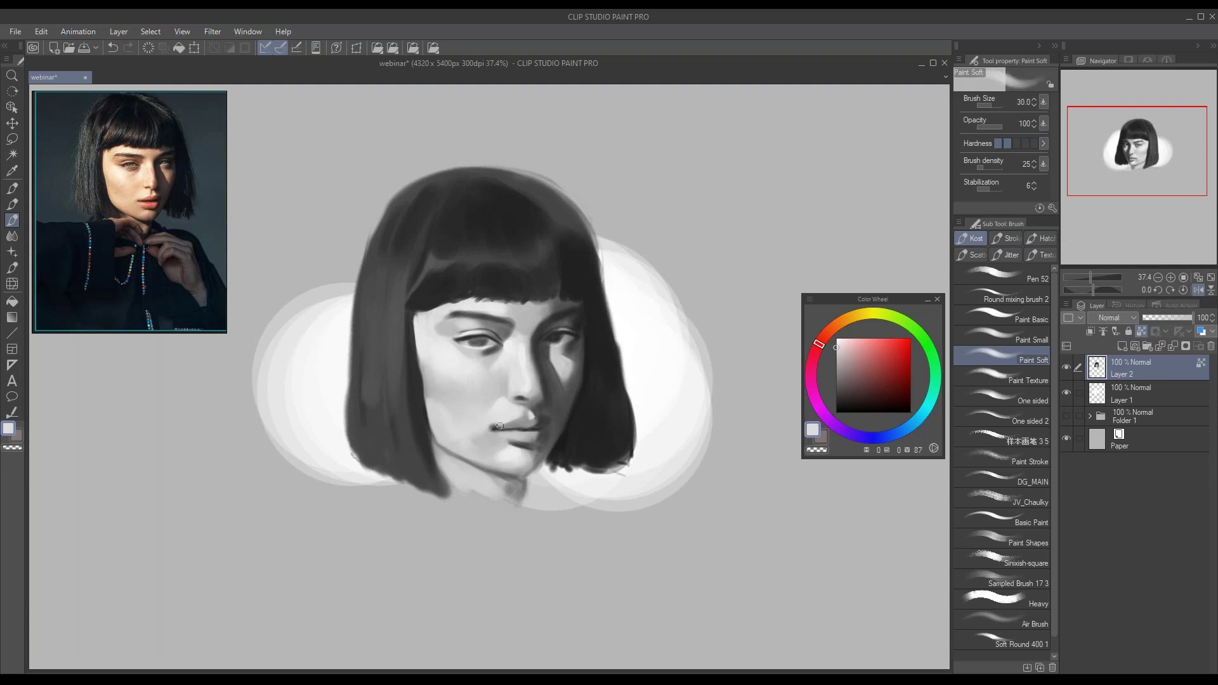
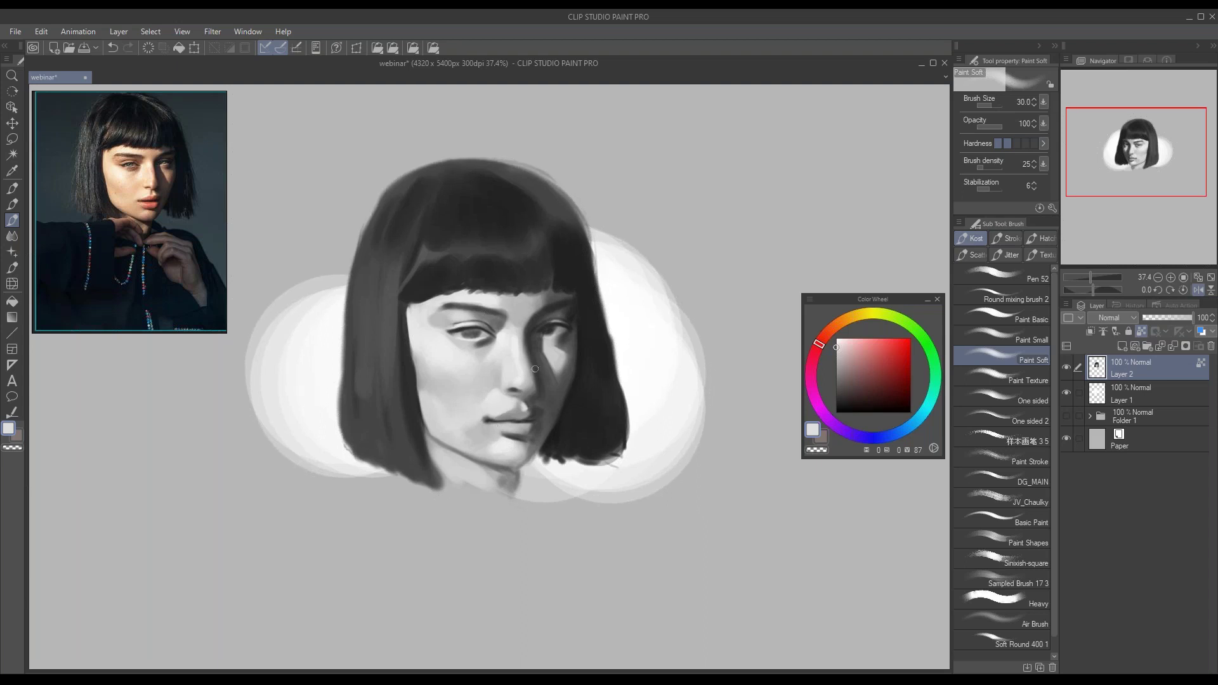
alt+click(493, 396)
key([)
- Push the shadow-side edge of the nose slightly inward with a small Liquify brush
key(j)
key([)
key([)
key([)
key([)
key([)
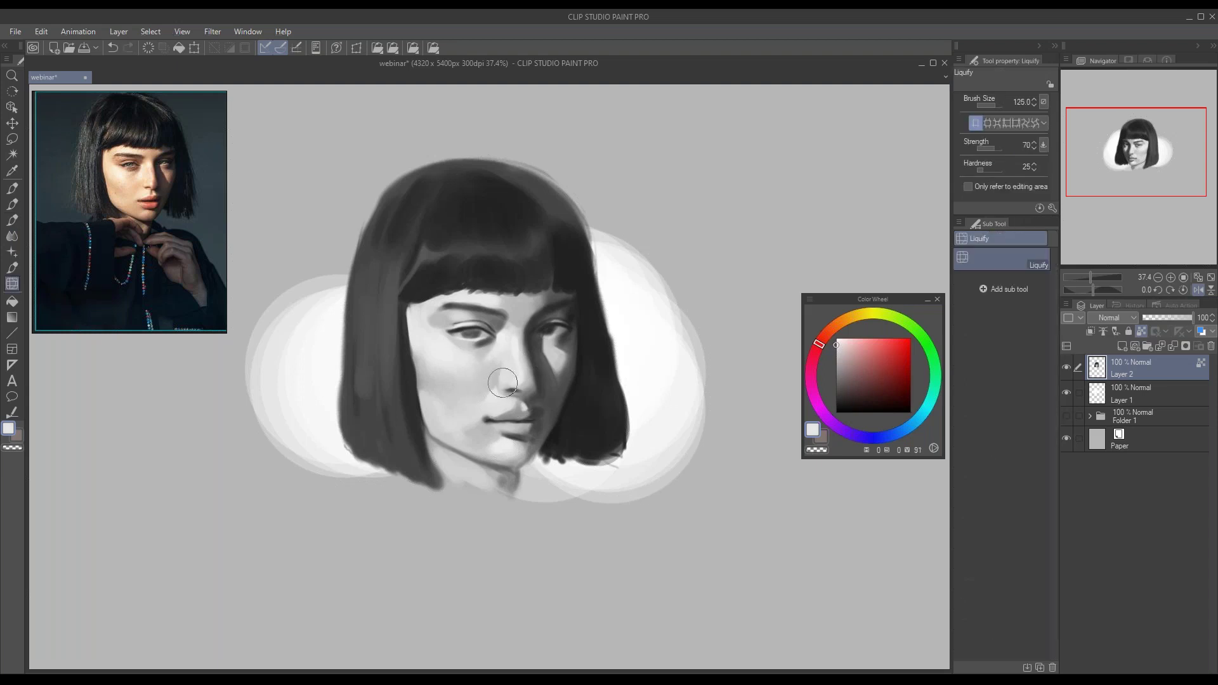
key(])
key(])
drag(541, 385, 537, 384)
- Deepen the shadow beneath the lower lip's shadow side with a sampled dark grey, using Paint Soft at 30
key(b)
alt+click(517, 426)
key(bracketleft)
key(bracketleft)
key(bracketright)
key(bracketright)
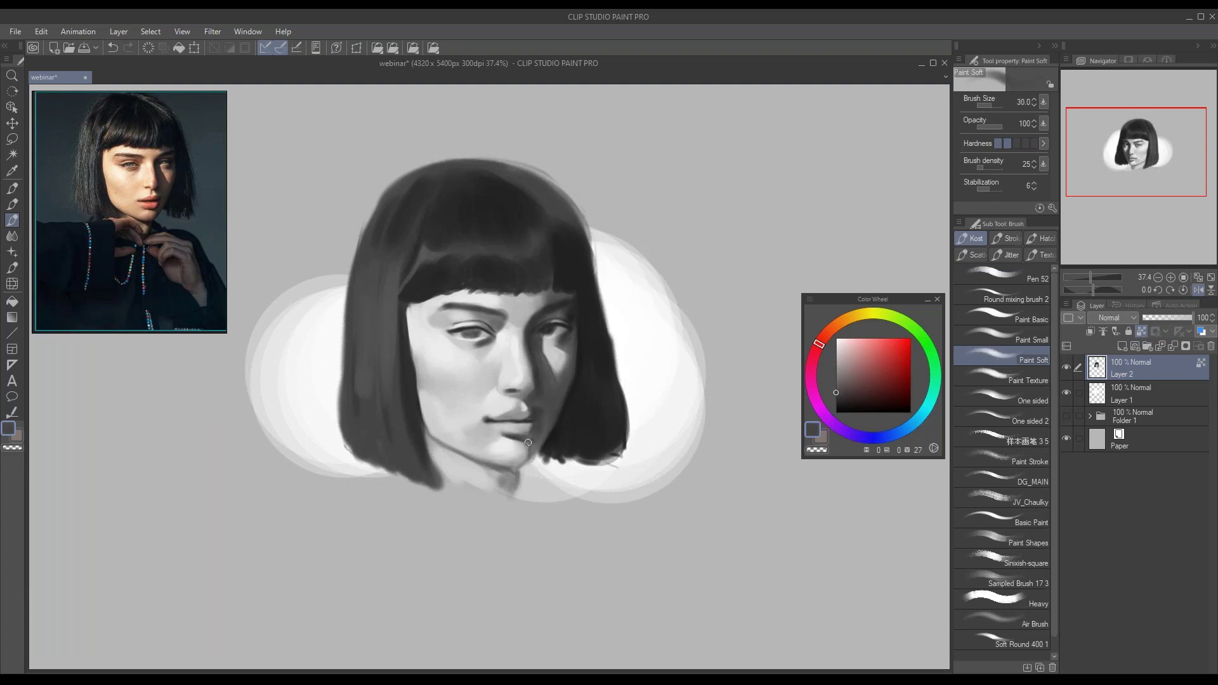
key(bracketright)
- Brighten the chin just below the lips with a sampled light grey, using Paint Soft at 15
key(bracketleft)
key(bracketleft)
key(bracketleft)
alt+click(511, 442)
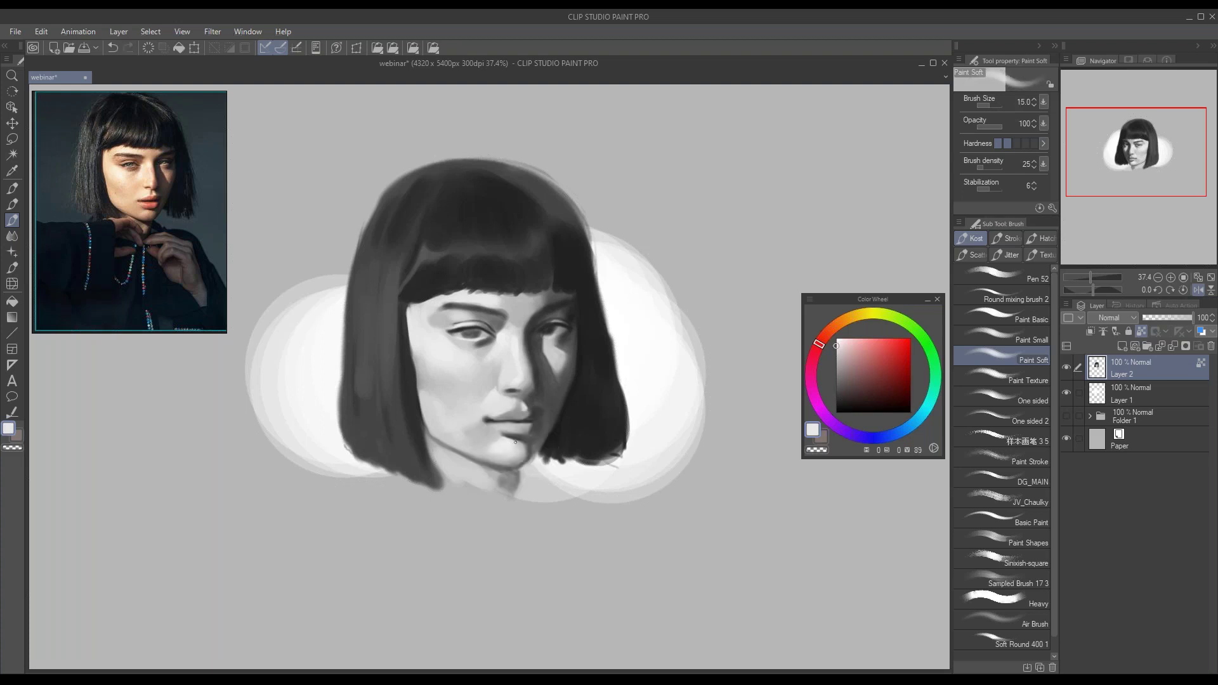
drag(514, 442, 500, 435)
- Define the hair edge beside the lit-side temple with a sampled near-black, using Paint Soft at 20
key(bracketright)
alt+click(421, 358)
key(bracketright)
alt+click(407, 302)
key(bracketleft)
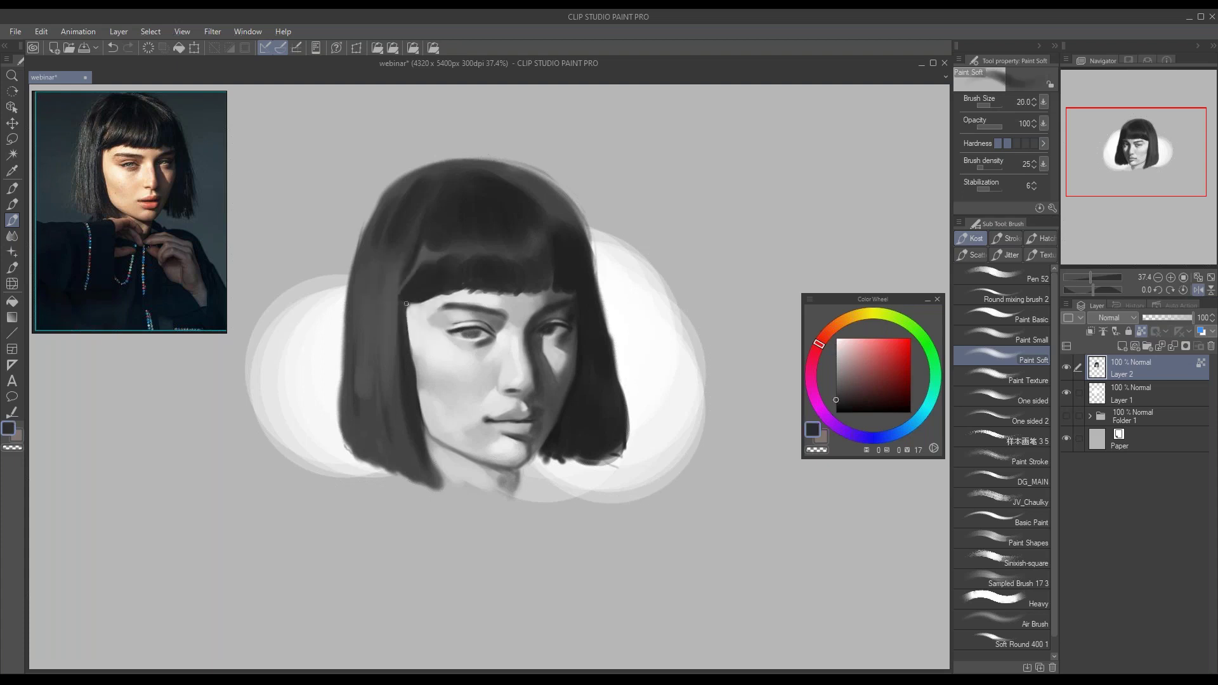
key(bracketleft)
- Smooth the lit-side temple and forehead below the fringe with sampled light greys, using Paint Soft at 40
key(bracketright)
key(bracketright)
key(bracketright)
key(bracketright)
key(bracketright)
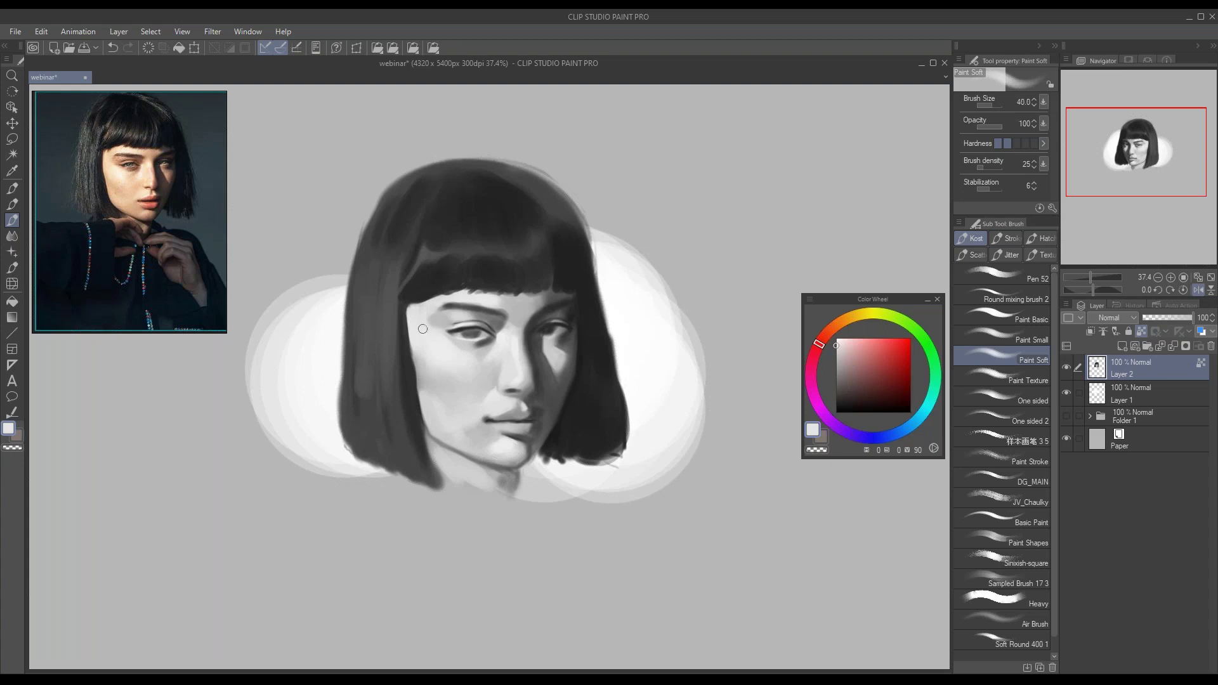
alt+click(429, 304)
key(bracketleft)
- Refine the nose bridge and the inner end of the lit-side eyebrow with sampled greys, using Paint Soft up to 35
alt+click(520, 345)
key(bracketleft)
key(bracketleft)
key(bracketleft)
alt+click(455, 303)
key(bracketleft)
key(bracketright)
key(bracketright)
key(bracketright)
key(bracketright)
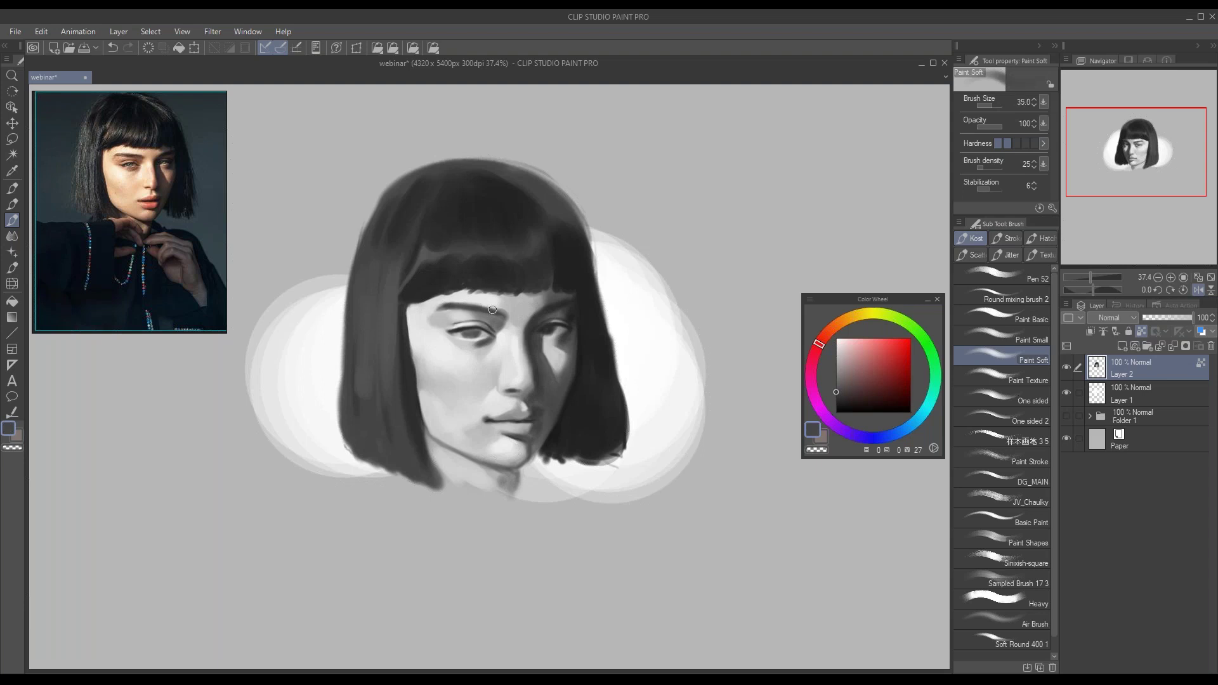
- Shade the shadow-side eye socket and the area under that eye with a sampled dark grey, using Paint Soft at 50
key(bracketleft)
key(bracketleft)
key(bracketleft)
alt+click(559, 309)
key(bracketright)
key(bracketright)
key(bracketright)
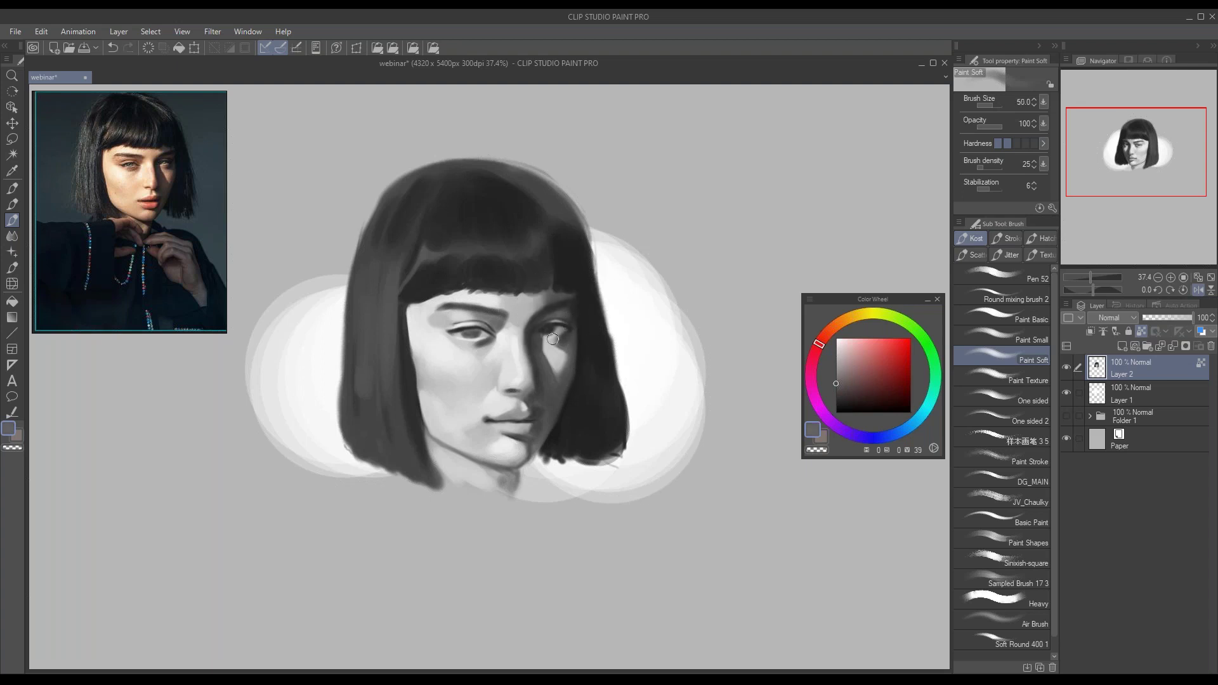
- Tidy the shadow-side face contour against the hair with sampled greys, using progressively smaller Paint Soft sizes
alt+click(572, 345)
alt+click(586, 320)
key(bracketleft)
key(bracketleft)
key(bracketleft)
key(bracketleft)
key(bracketleft)
key(bracketleft)
key(bracketleft)
key(bracketleft)
key(bracketleft)
- Darken the shadow-side eye's upper lid with sampled dark tones, enlarging Paint Soft to 50
alt+click(547, 327)
key(bracketright)
alt+click(558, 322)
key(bracketright)
key(bracketright)
key(bracketright)
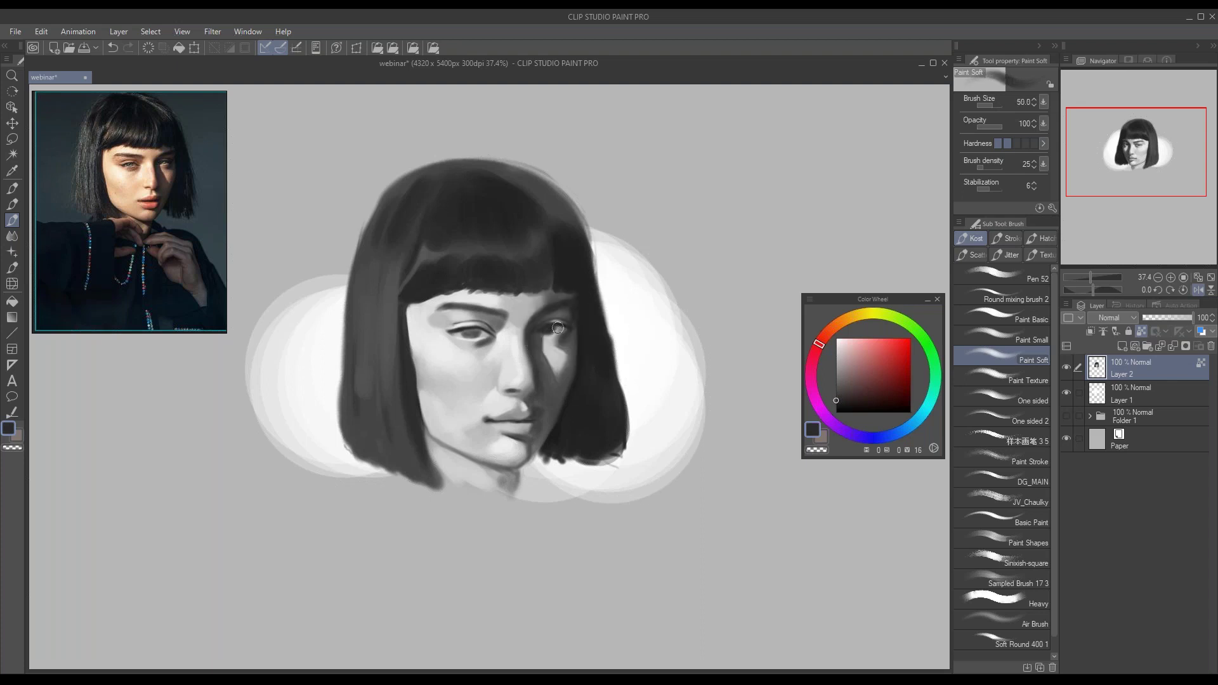
key(bracketright)
- Try a fine dark accent under the shadow-side eye with Paint Small at 12.5
key(comma)
alt+click(554, 337)
key(bracketleft)
key(bracketleft)
key(bracketleft)
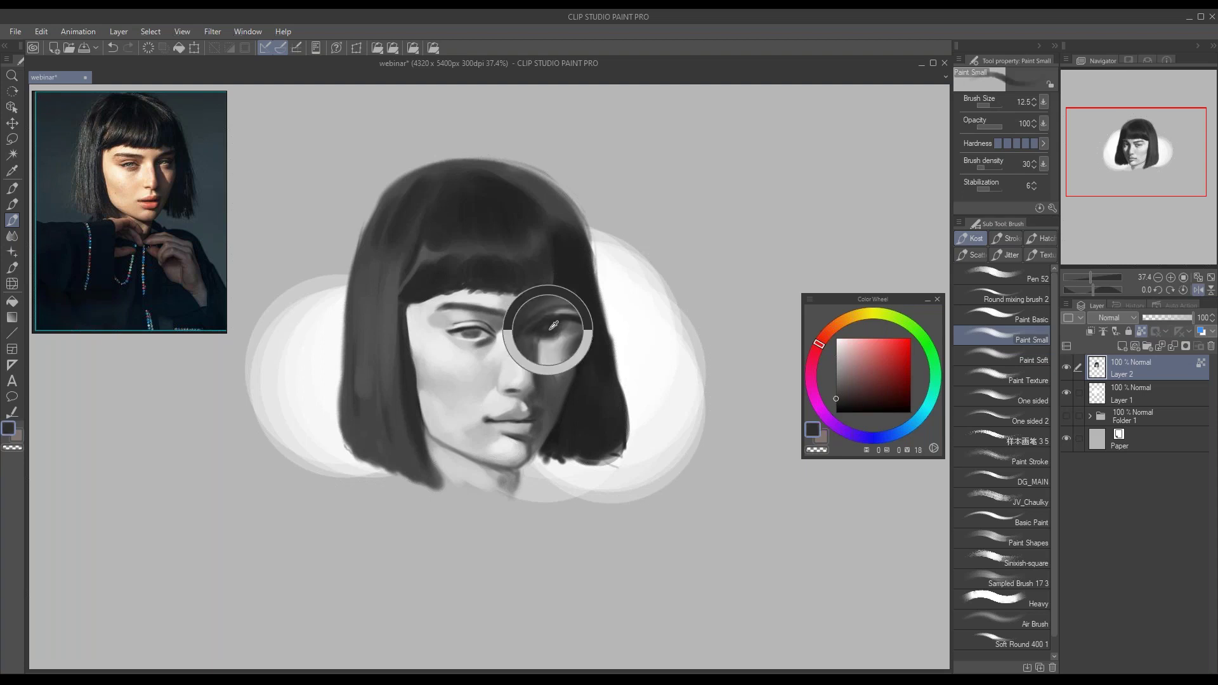
key(ctrl+z)
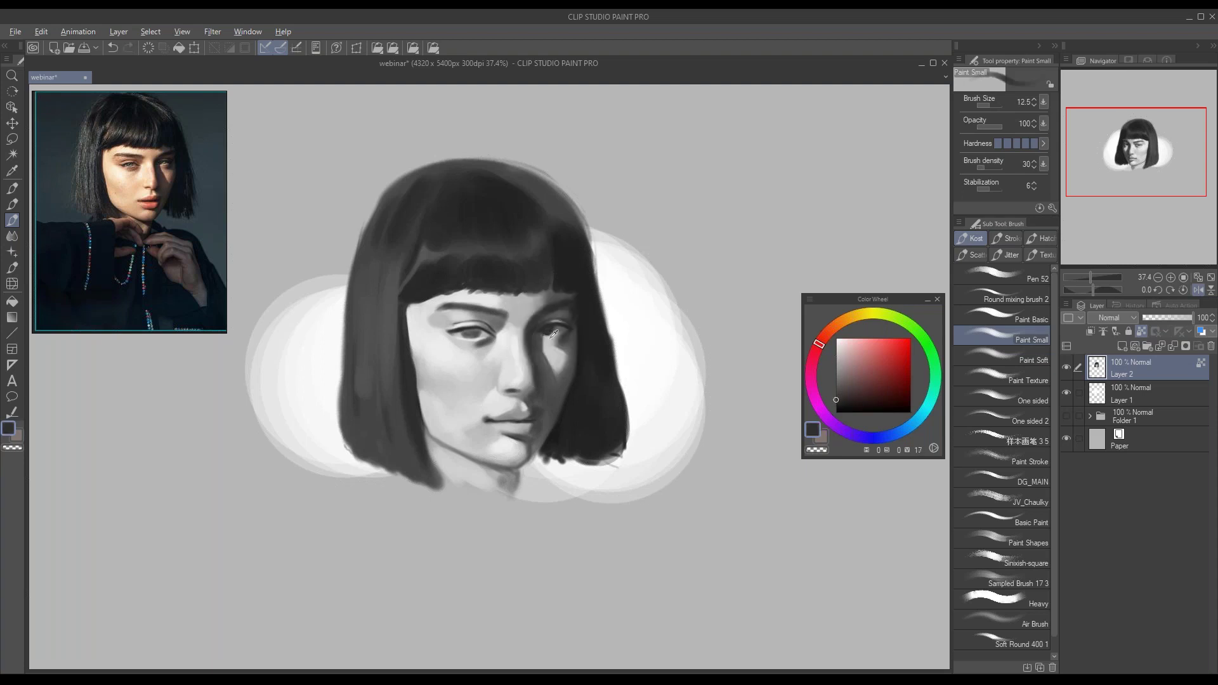
- Refine the shadow-side eye's lower lid with sampled light and mid greys, using Paint Small at 17.5 to 20
alt+click(550, 337)
key(bracketright)
key(bracketright)
alt+click(556, 336)
key(ctrl+z)
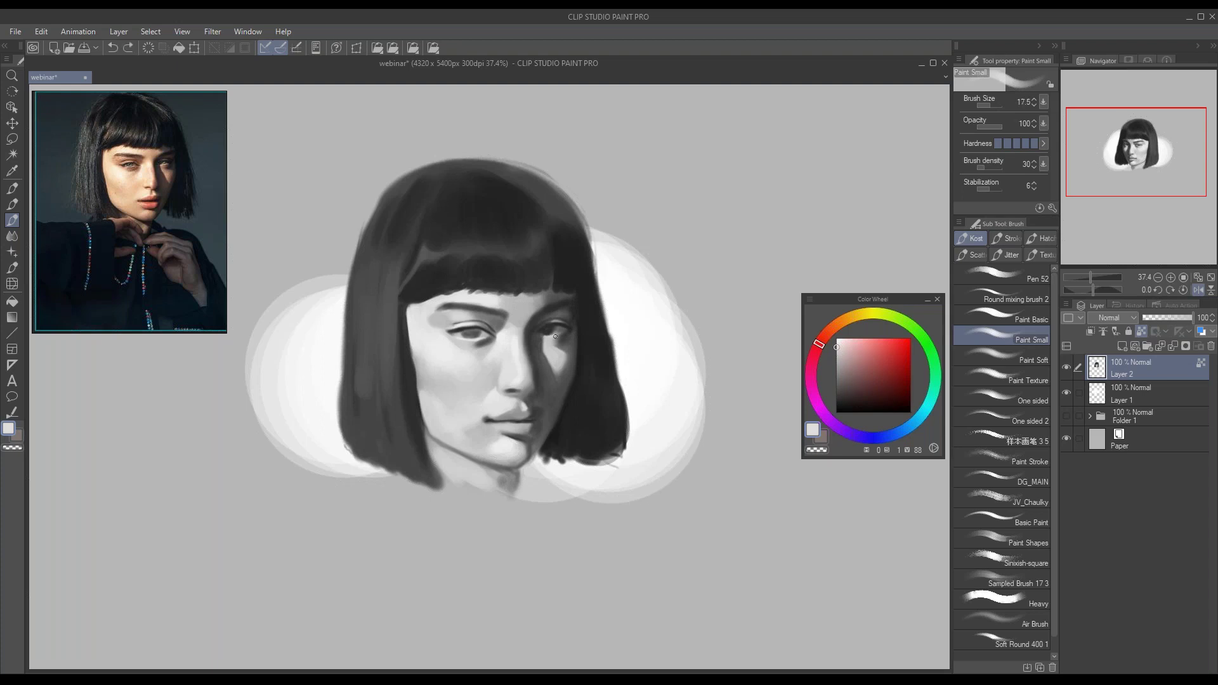
alt+click(559, 331)
key(bracketright)
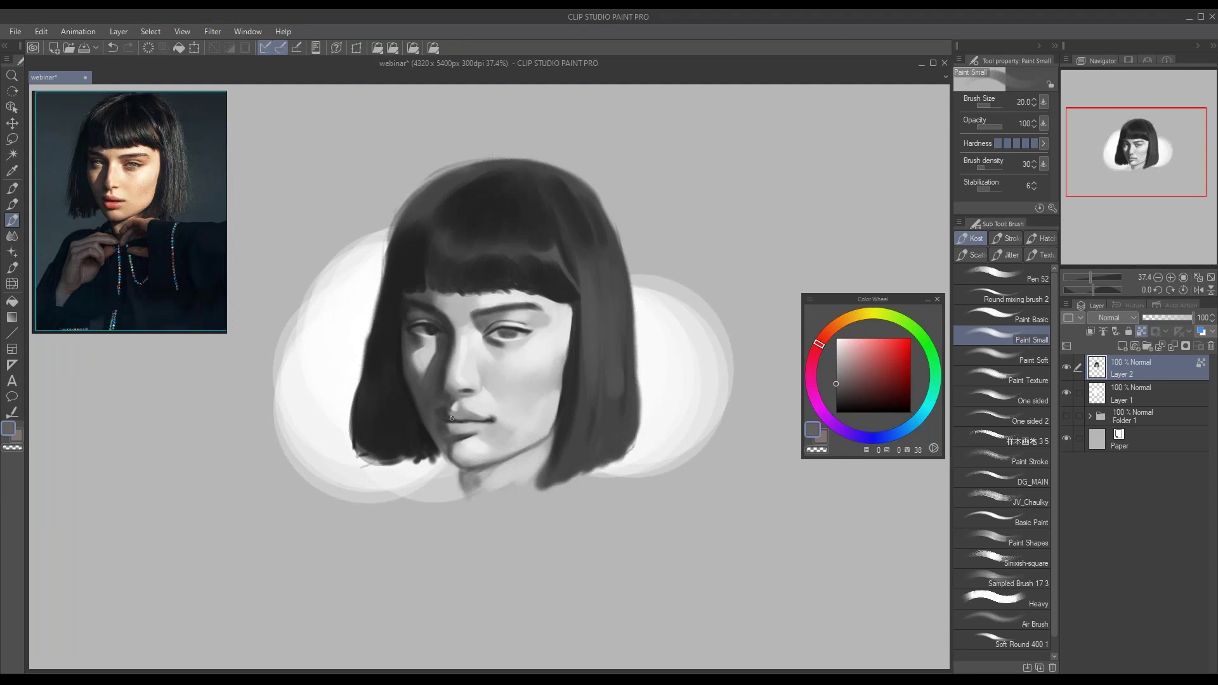
- Adjust the shape of the mouth area with a slightly enlarged Liquify brush
key(j)
key(bracketright)
key(b)
- Try a sampled dark grey stroke on the shadow-side corner of the upper lip with Paint Texture at 20
alt+click(491, 422)
key(period)
key(period)
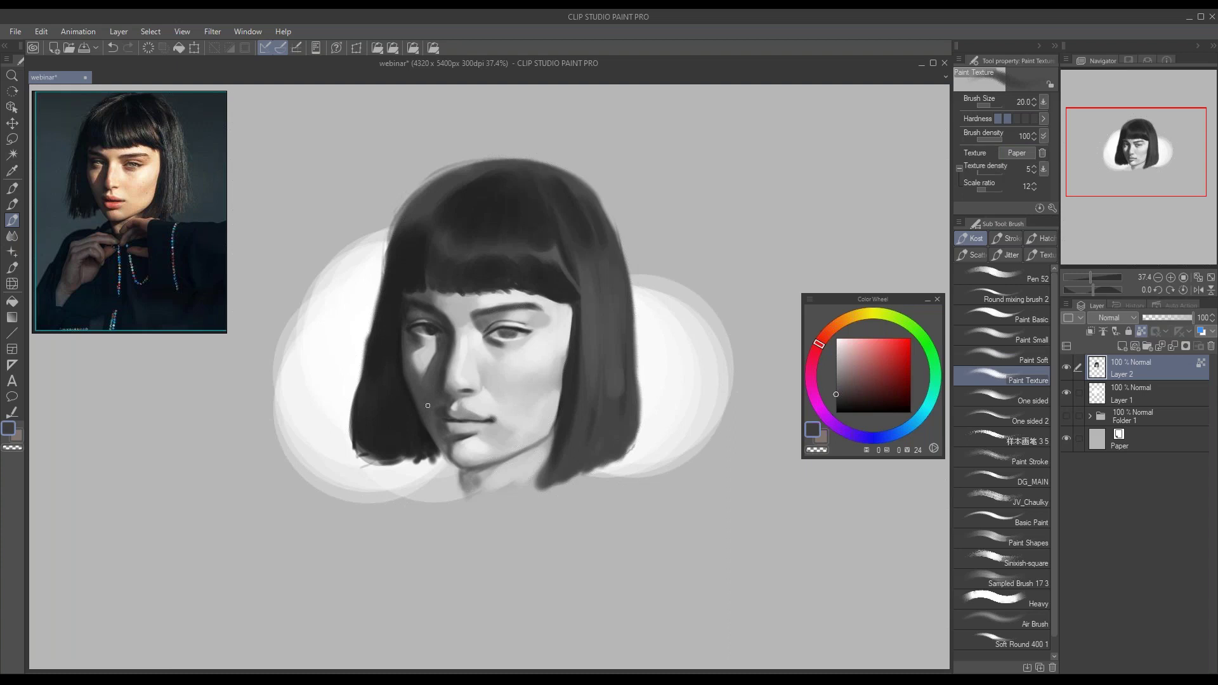
drag(442, 409, 449, 420)
key(ctrl+z)
key(bracketright)
key(bracketright)
key(bracketleft)
key(bracketleft)
key(bracketleft)
key(bracketleft)
key(bracketleft)
key(bracketleft)
key(bracketleft)
- Try fine near-black strokes on the chin and in the lit-side hair with Paint Texture at 8
alt+click(402, 307)
key(bracketleft)
key(bracketleft)
key(bracketleft)
key(bracketright)
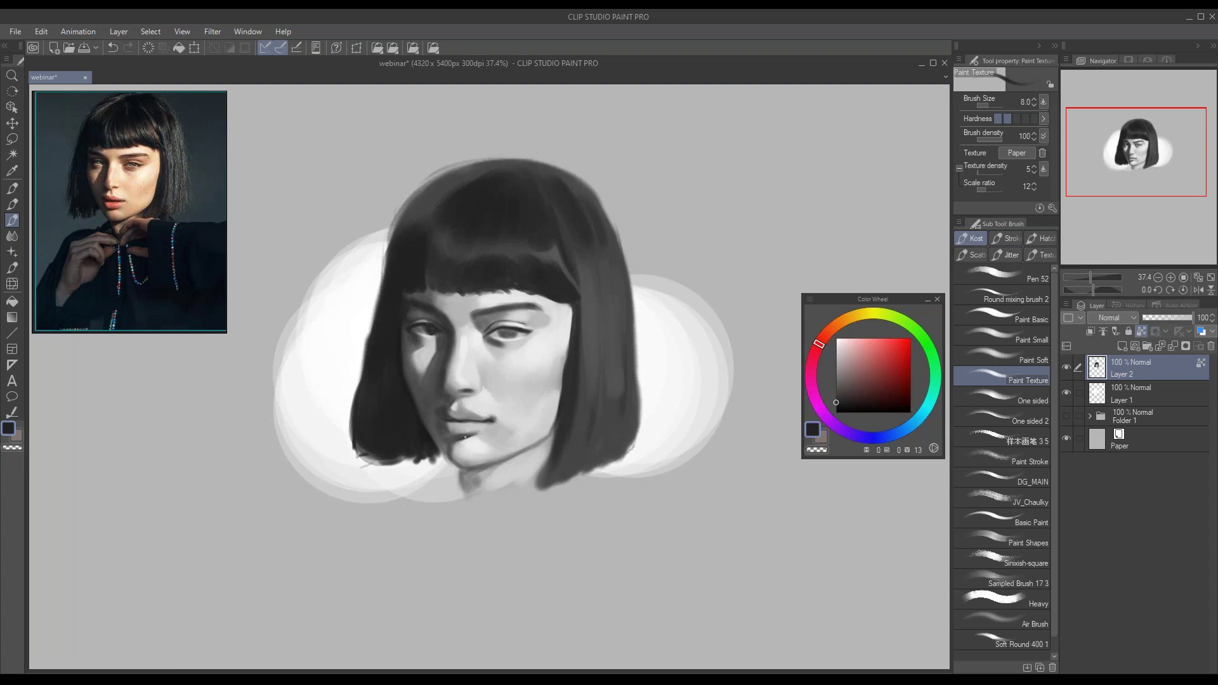
drag(465, 433, 470, 464)
key(ctrl+z)
key(ctrl+z)
drag(605, 357, 602, 366)
key(ctrl+z)
- Shade the outer corner of the shadow-side eye socket with a sampled dark grey, using Paint Texture at 35
alt+click(409, 314)
key(bracketright)
key(bracketright)
key(bracketright)
key(bracketright)
key(bracketright)
key(bracketright)
key(bracketright)
key(bracketright)
click(404, 329)
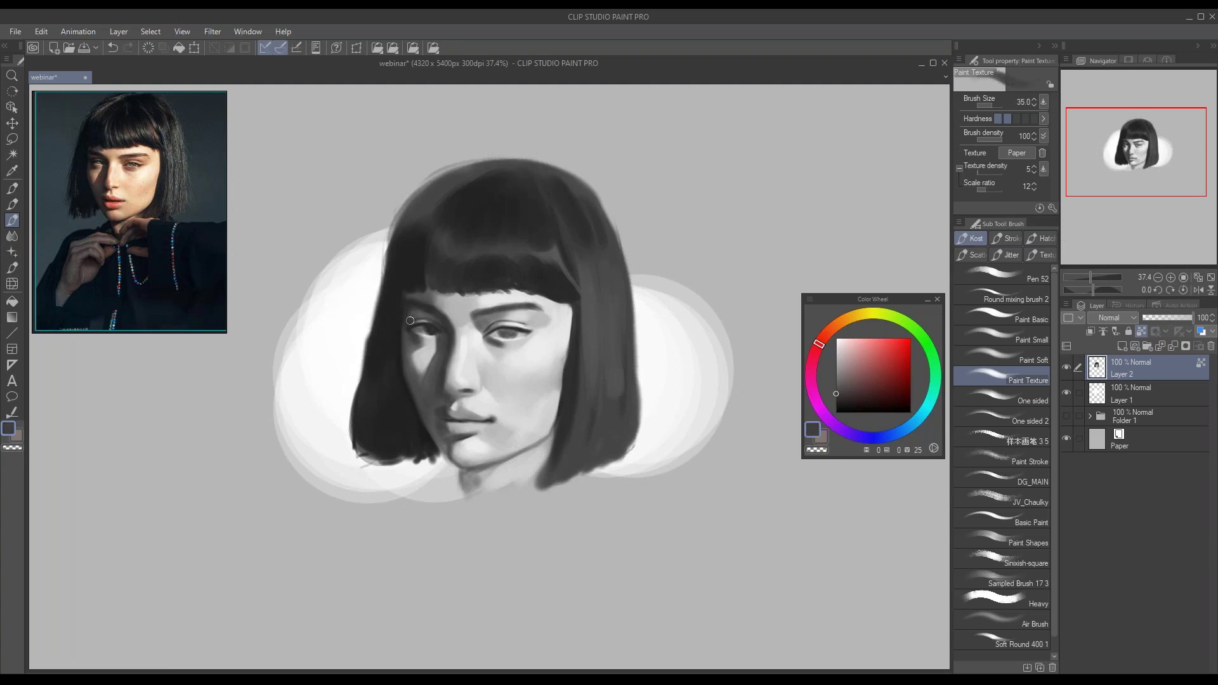
- Blend the shadow-side brow and upper eyelid into the fringe with sampled dark greys, using Paint Texture around 35
alt+click(420, 298)
key(bracketright)
alt+click(411, 275)
key(bracketright)
key(bracketleft)
alt+click(440, 329)
key(bracketleft)
key(bracketleft)
alt+click(423, 309)
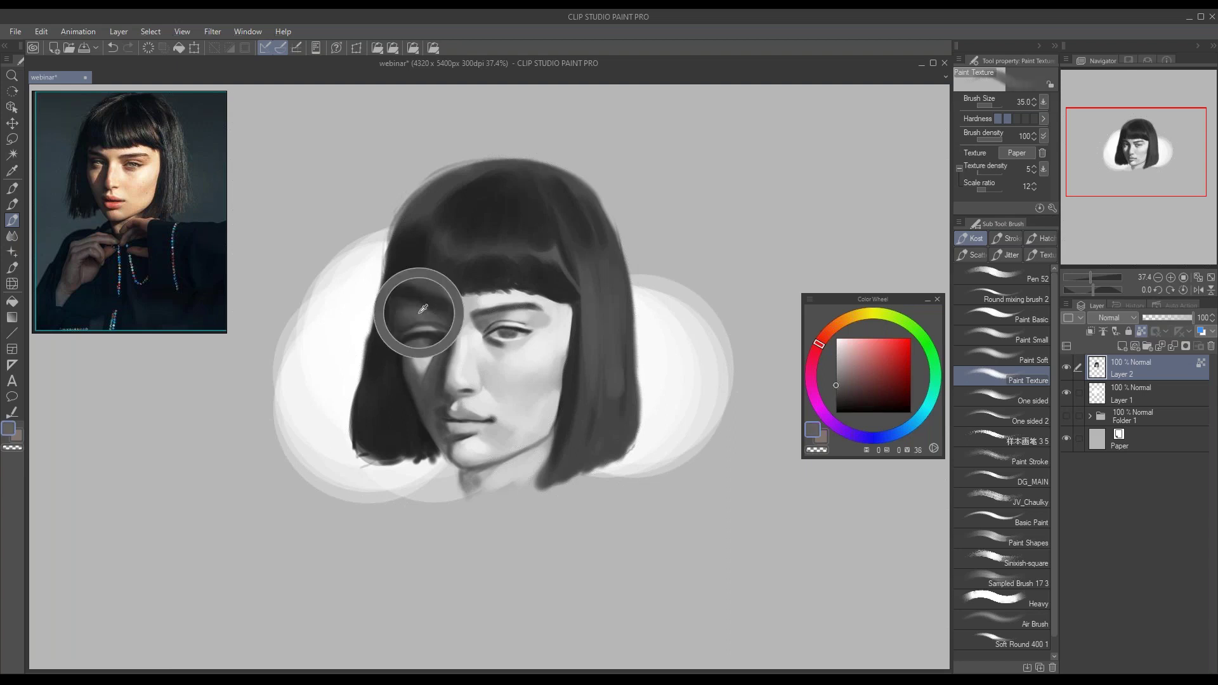
- Deepen the shadow-side temple where it meets the hair with sampled near-black tones, reducing Paint Texture to 40
alt+click(411, 317)
key(bracketright)
key(bracketright)
key(bracketright)
key(bracketright)
key(bracketright)
alt+click(412, 298)
key(bracketleft)
key(bracketleft)
key(bracketleft)
key(bracketleft)
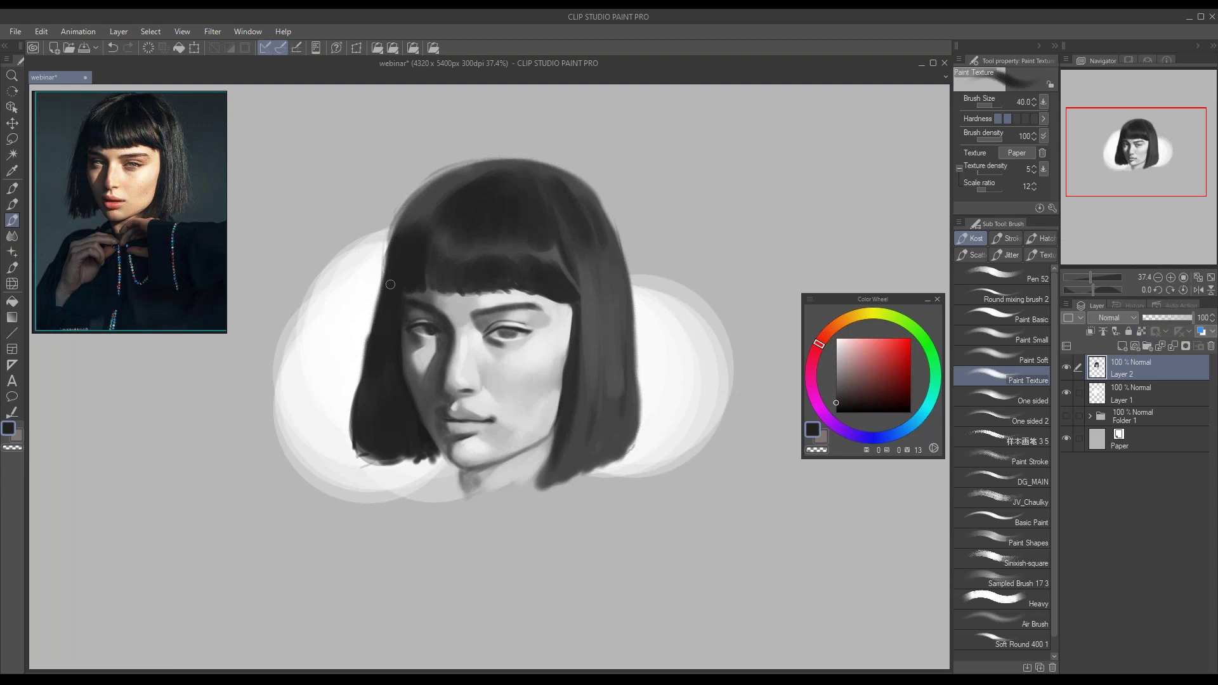
- Clean up the outer edge of the shadow-side hair with long near-black Paint Small strokes
key(comma)
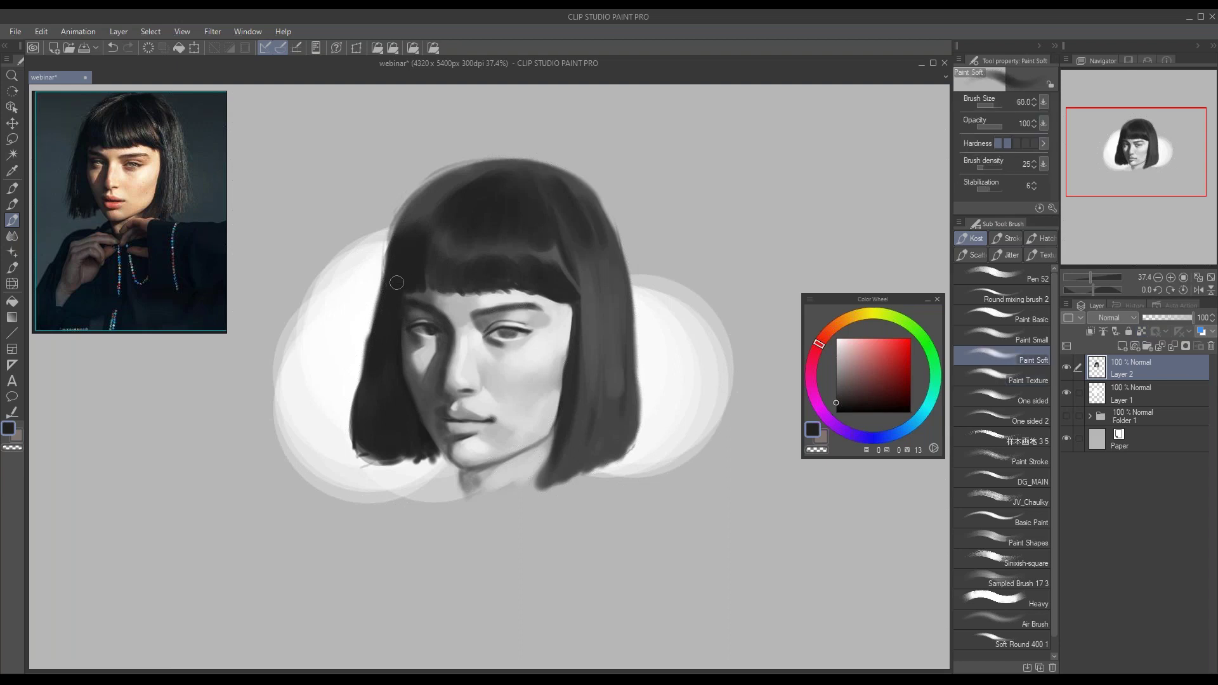
key(comma)
drag(385, 258, 378, 317)
drag(391, 236, 368, 358)
drag(397, 236, 361, 389)
- Shape the shadow-side hair tips with near-black Paint Small at 20 to 40 and trim them with Erase Texture at 15
key(bracketleft)
drag(374, 454, 389, 465)
drag(400, 447, 404, 467)
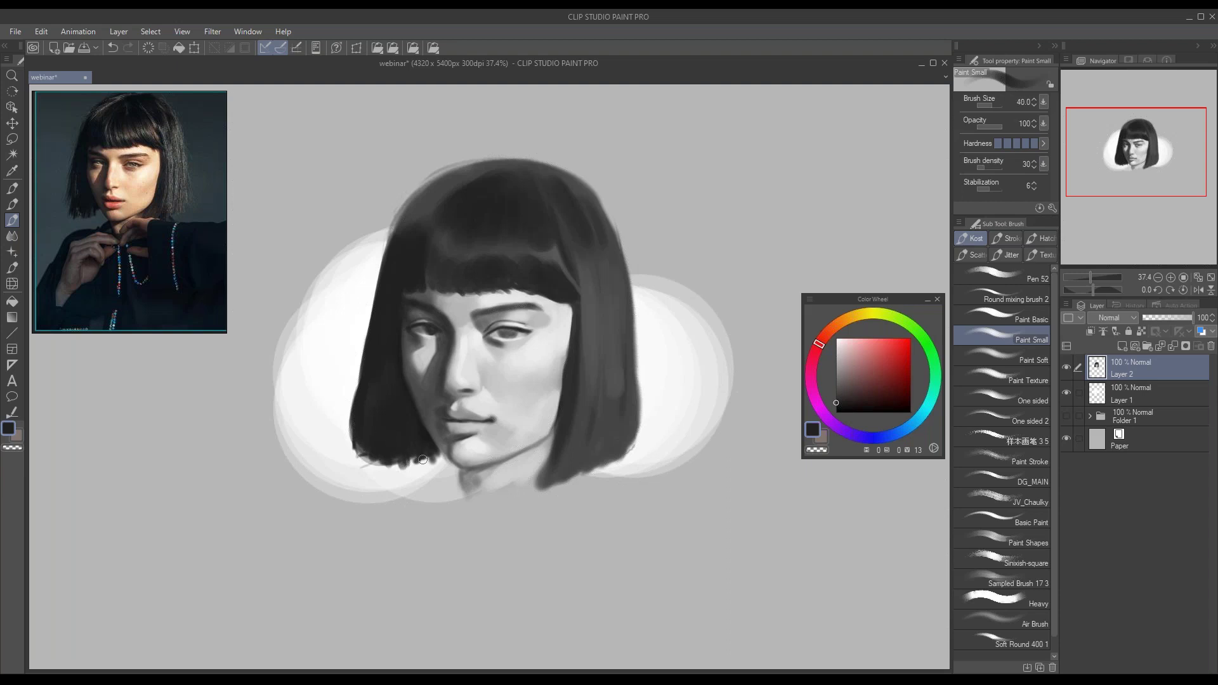
key(bracketleft)
key(bracketleft)
key(bracketleft)
key(bracketleft)
key(bracketright)
key(e)
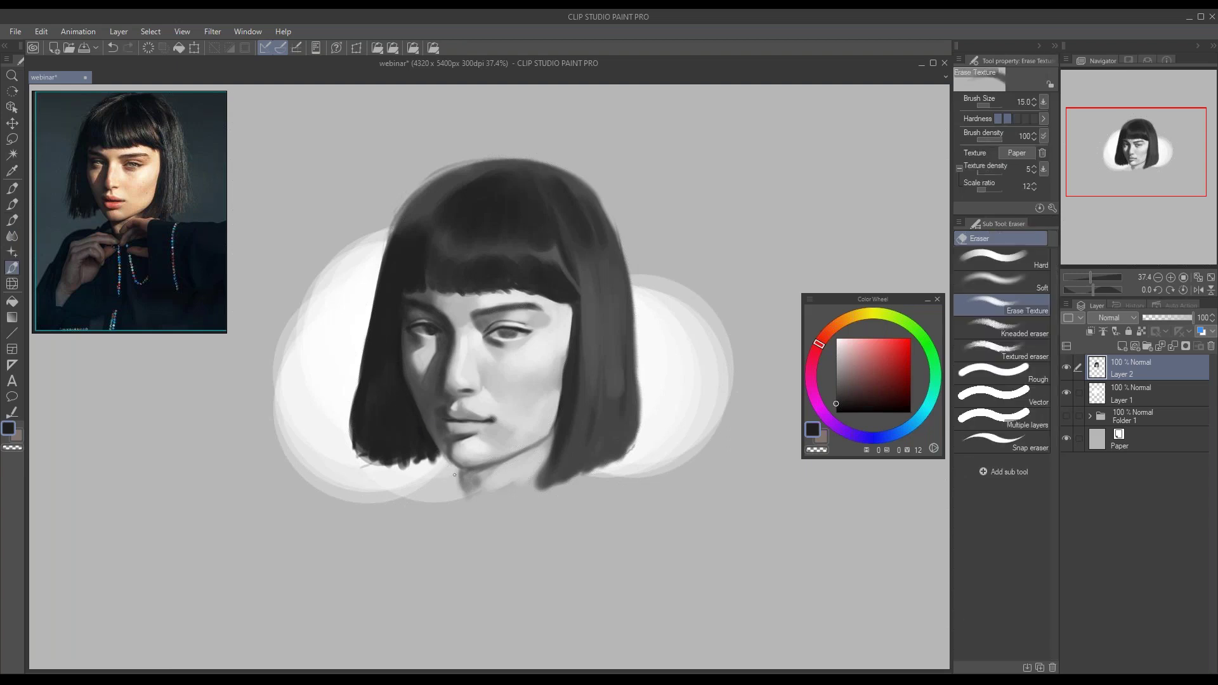
key(b)
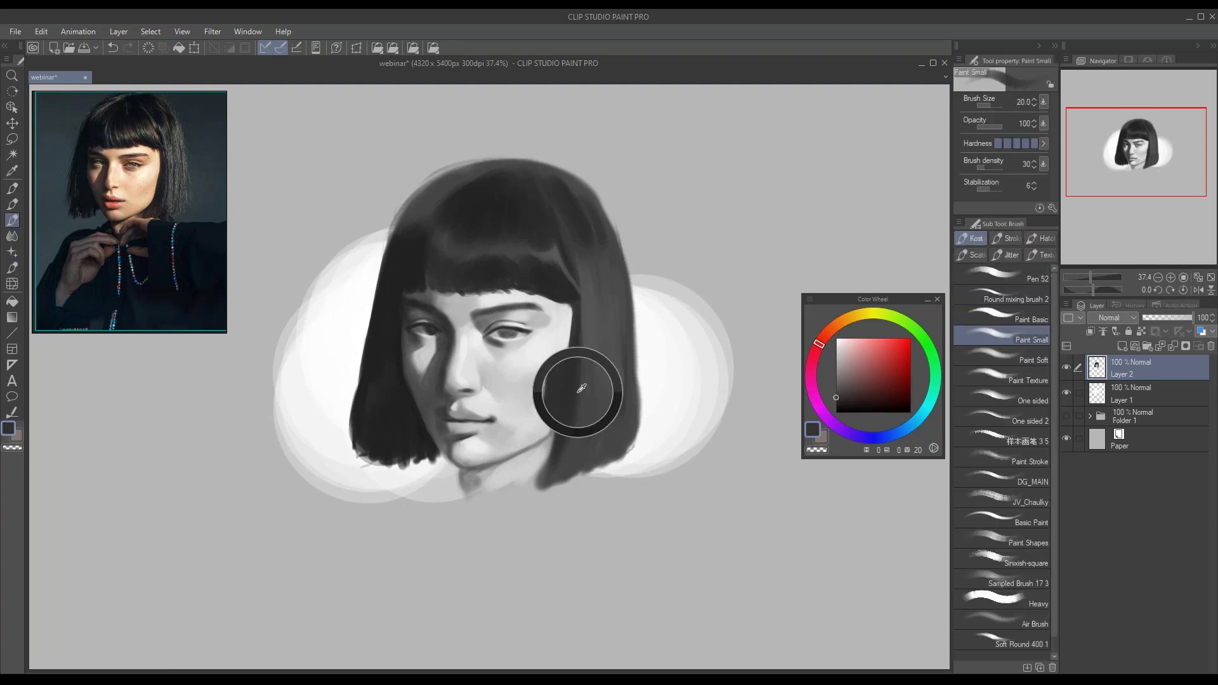
alt+click(396, 264)
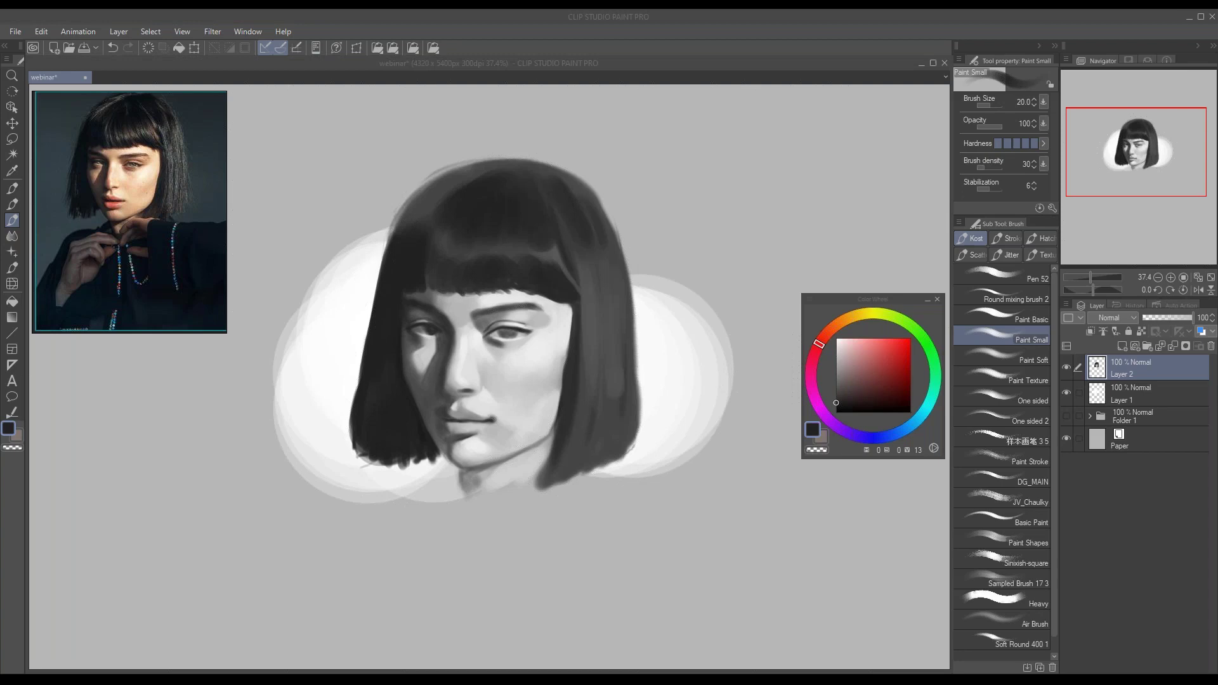
- Switch to the artist's Instagram profile in the browser and view the first two images of the first 20 head studies
drag(0, 127, 356, 161)
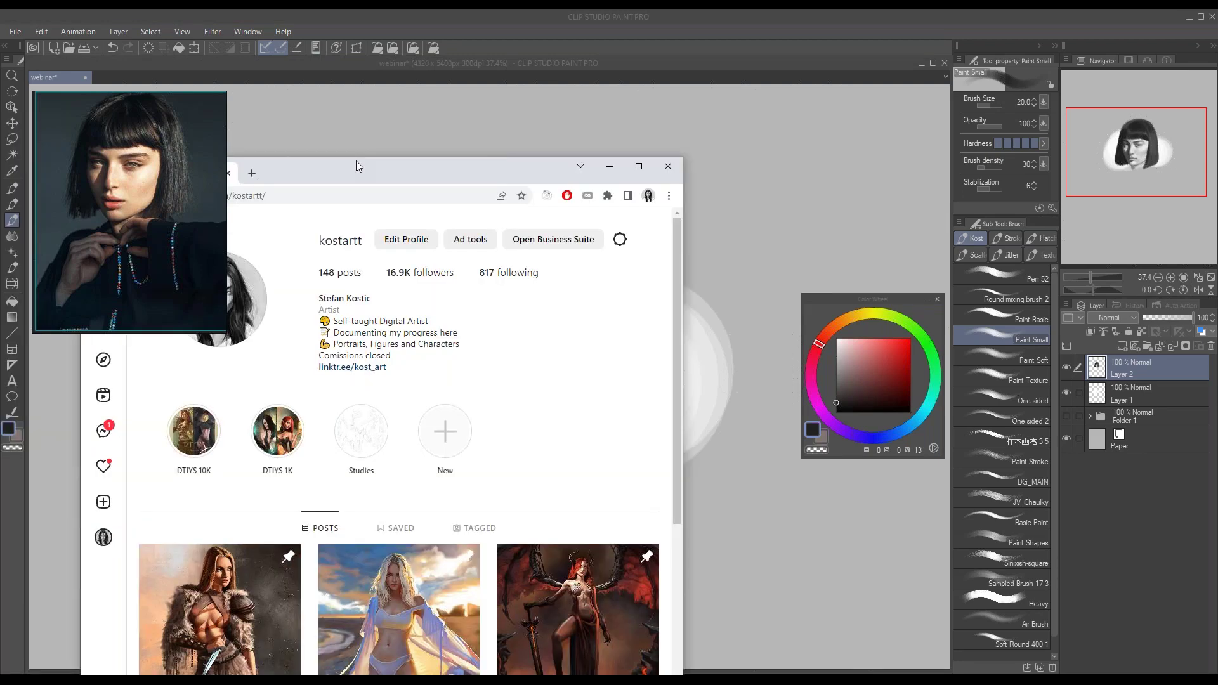
double_click(356, 162)
scroll(854, 288, down, 5)
scroll(914, 355, down, 3)
click(588, 524)
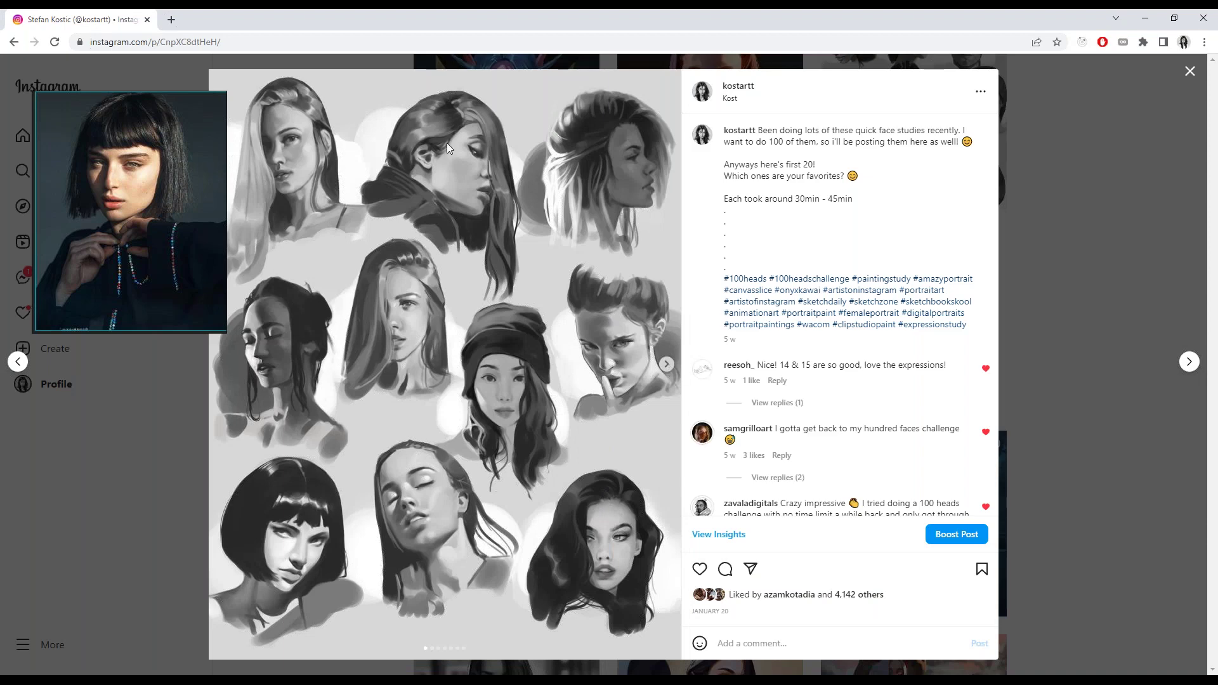
click(666, 364)
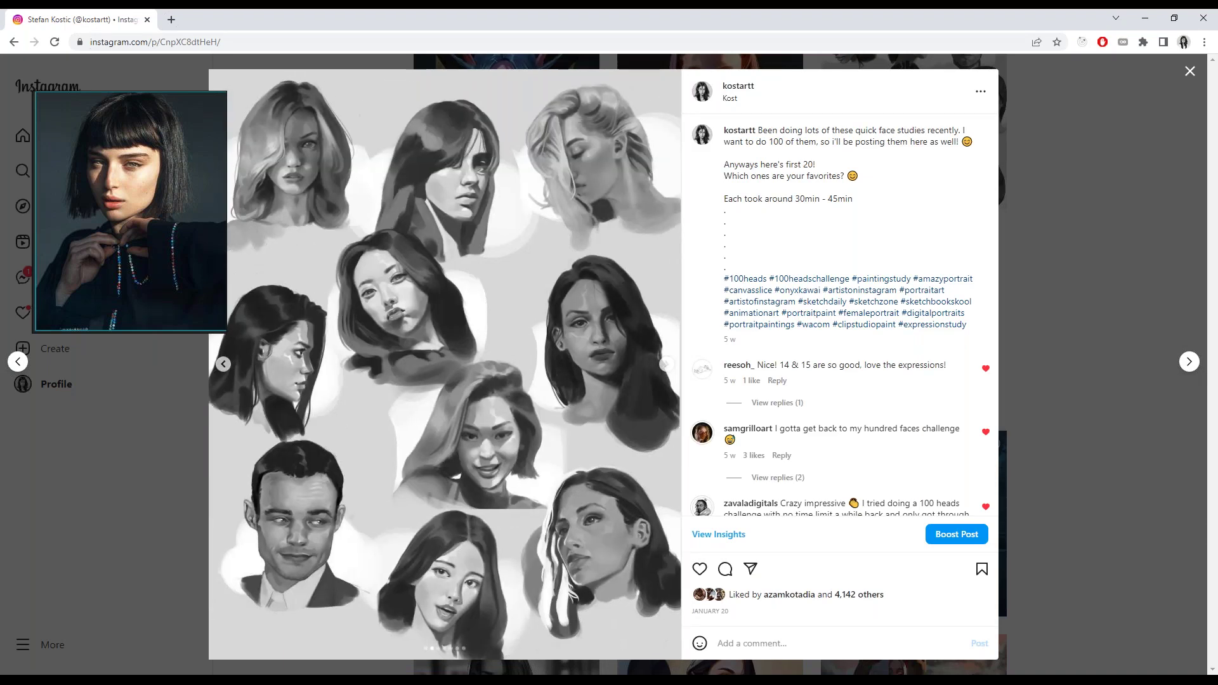
- Open the post with the second batch of 20 head studies and browse its images
click(1082, 271)
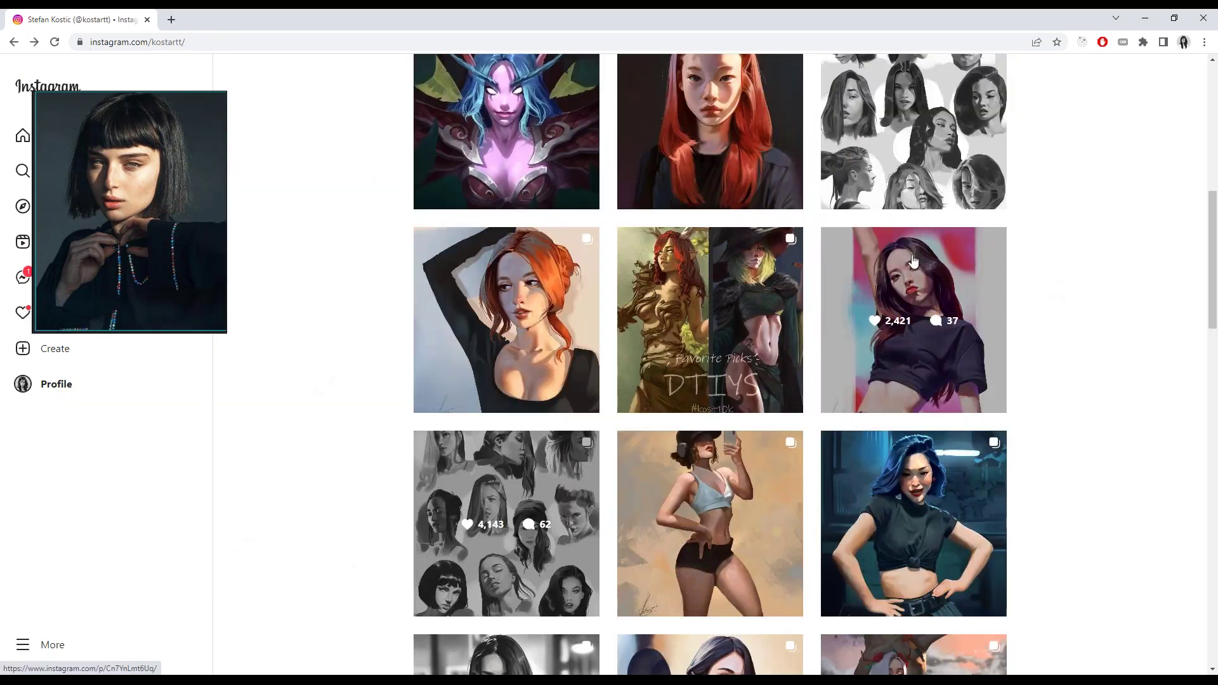
click(883, 166)
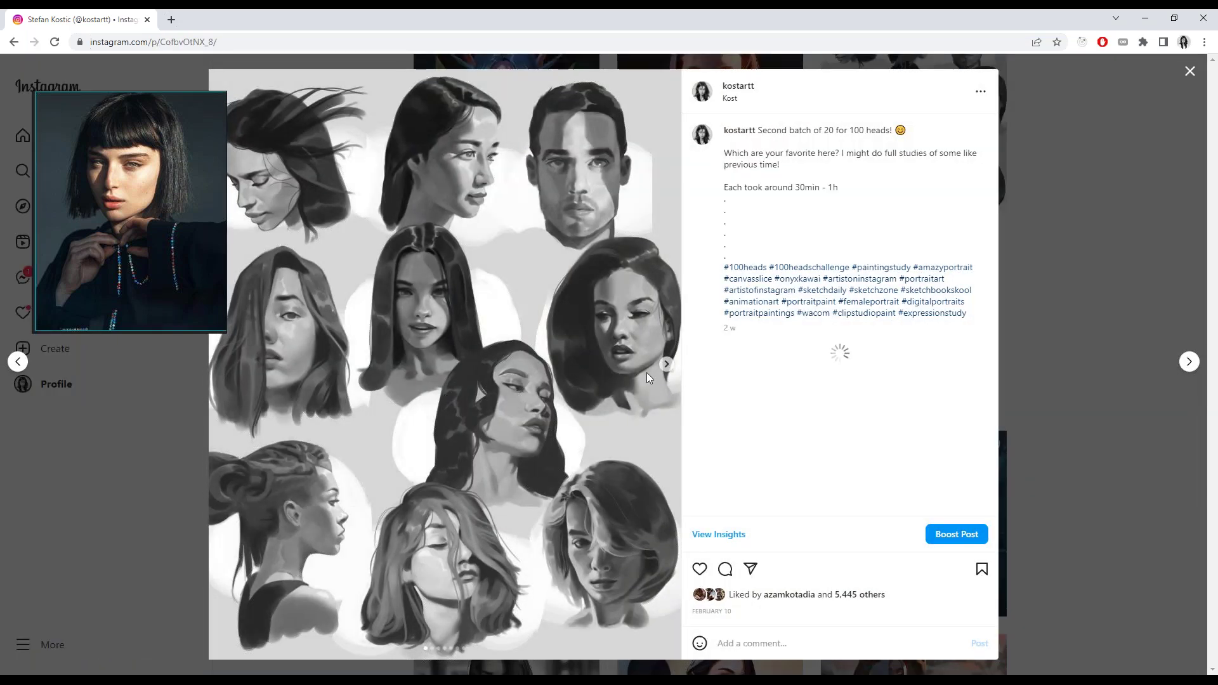
click(667, 363)
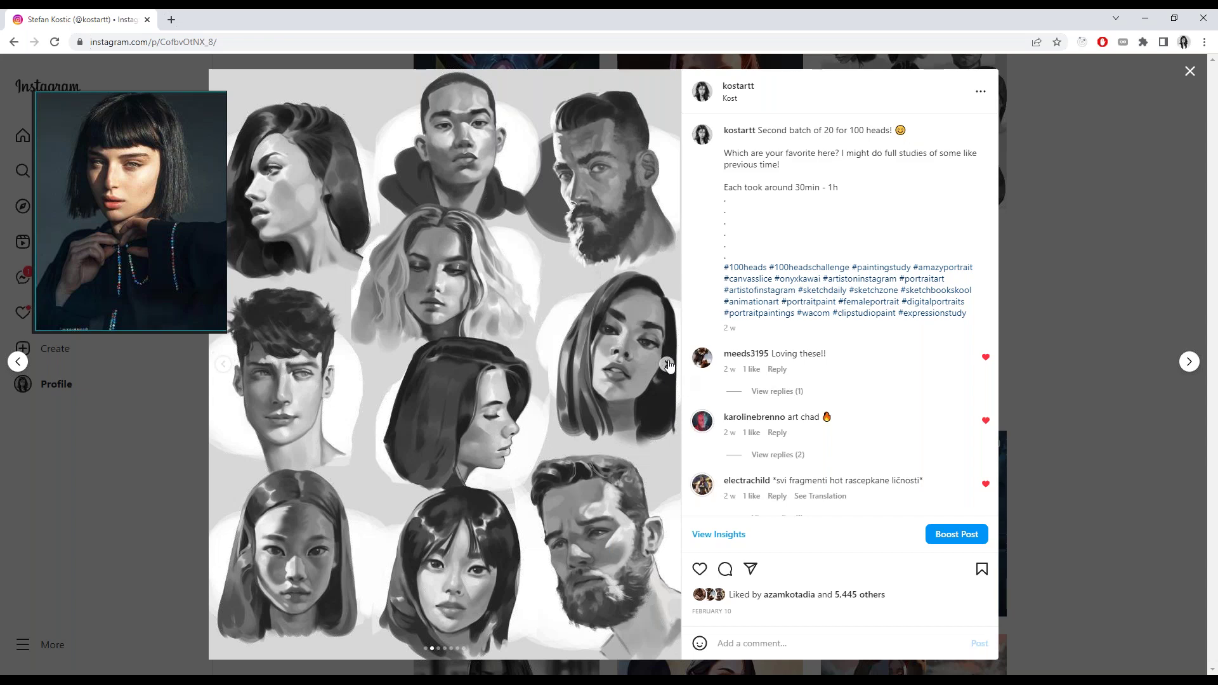
click(666, 364)
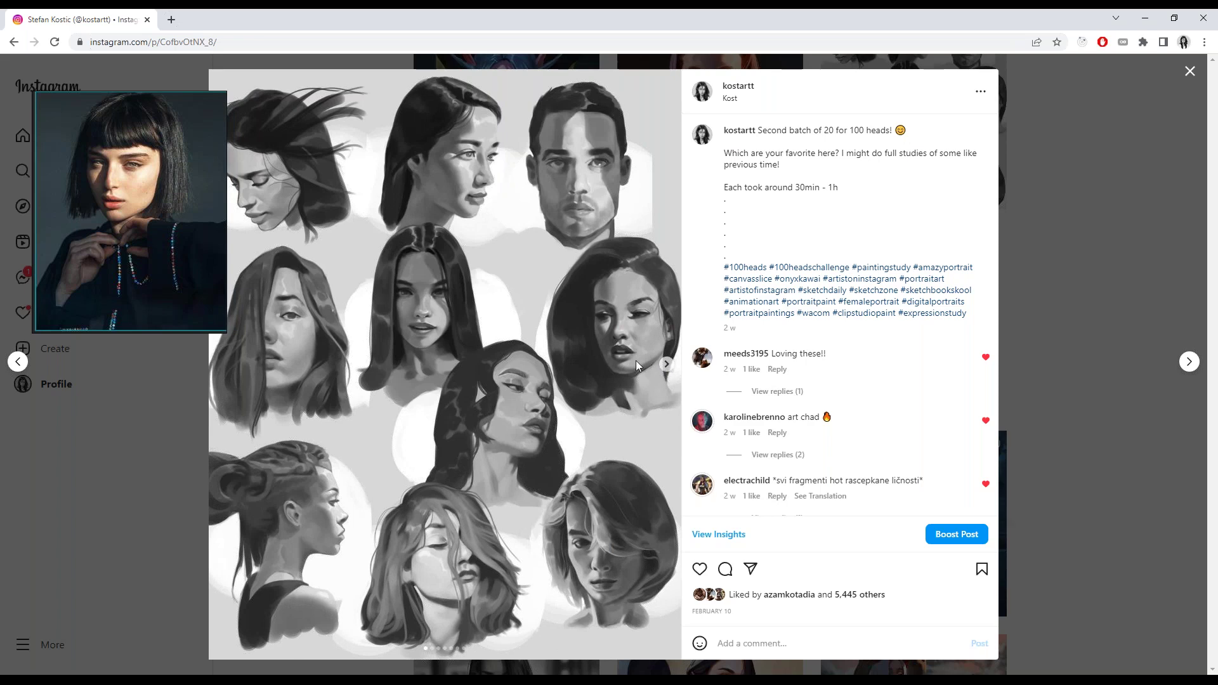
- Browse the remaining images of the second batch of head studies and switch back to Clip Studio Paint
click(667, 364)
click(667, 365)
click(667, 365)
click(667, 365)
click(667, 365)
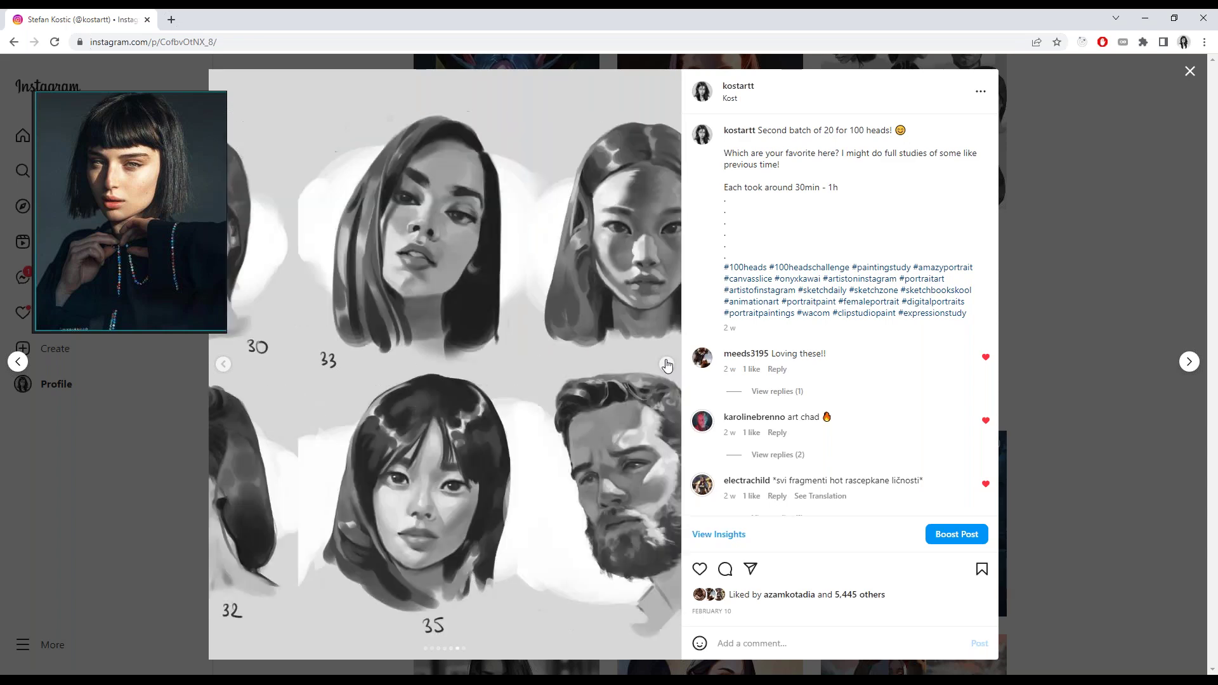
click(666, 365)
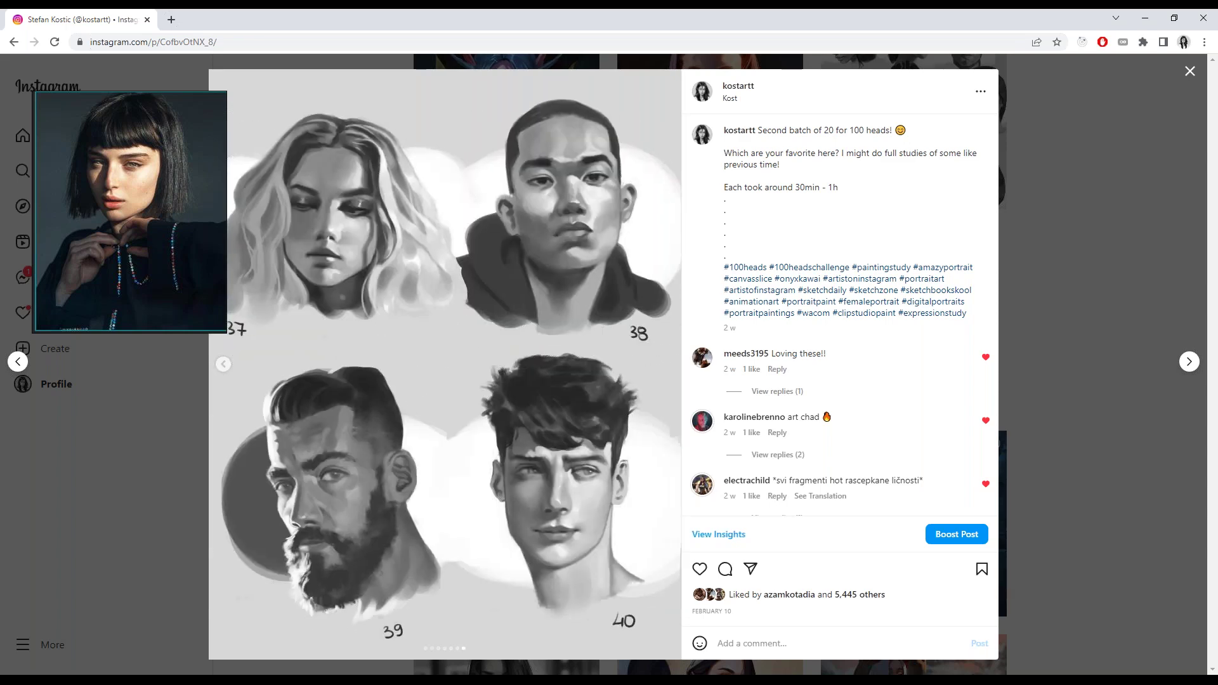
click(223, 364)
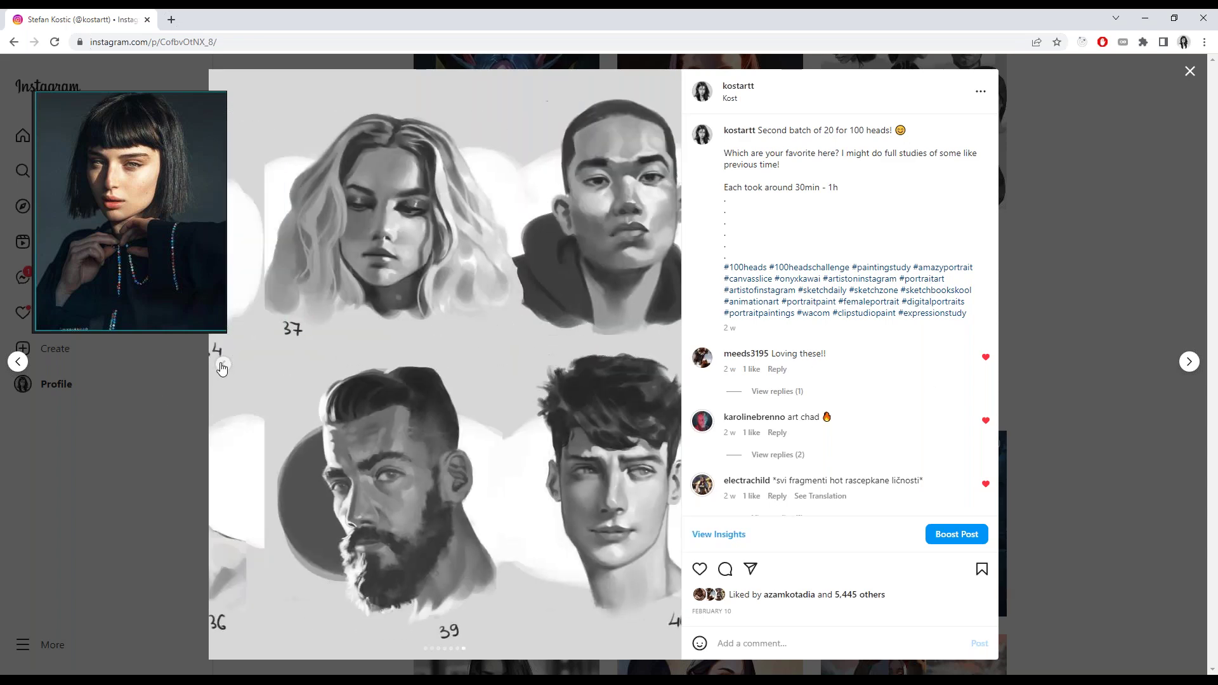
click(221, 365)
click(221, 364)
click(1077, 197)
mouse_move(556, 13)
mouse_down()
mouse_move(488, 43)
mouse_move(0, 49)
mouse_up()
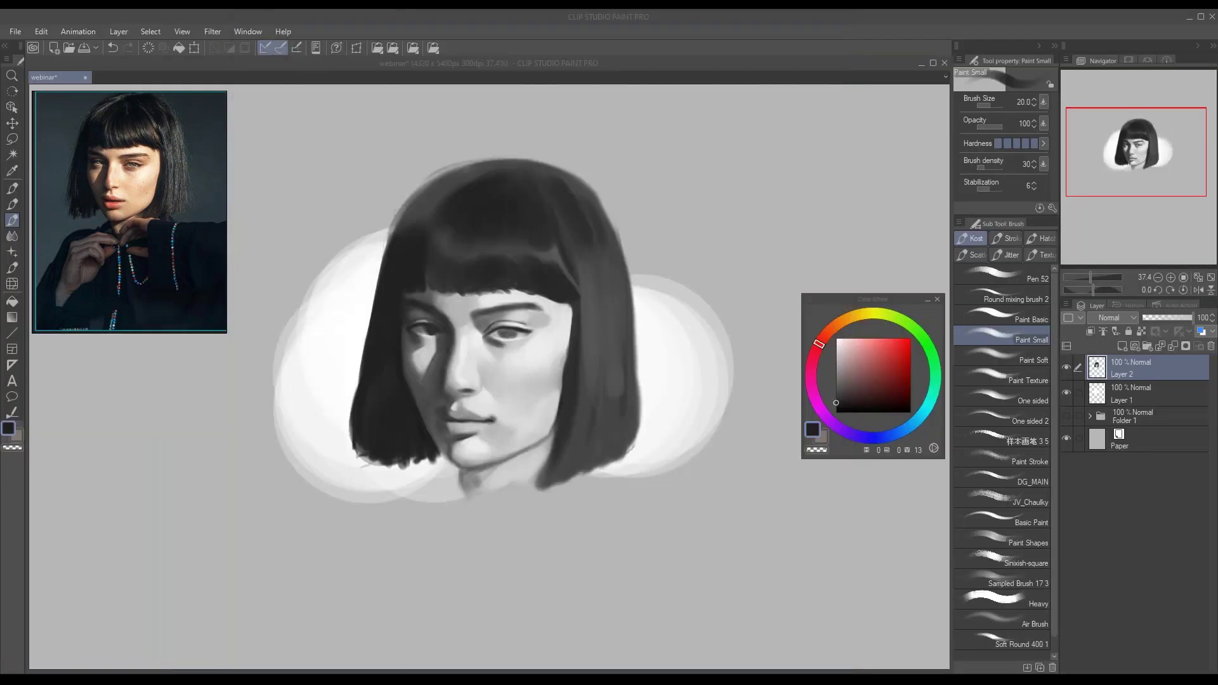
- Refine the shadow-side hair edge beside the cheek with near-black Paint Small at 17.5 to 12.5 and adjust it with Liquify at 250
click(647, 262)
key(bracketleft)
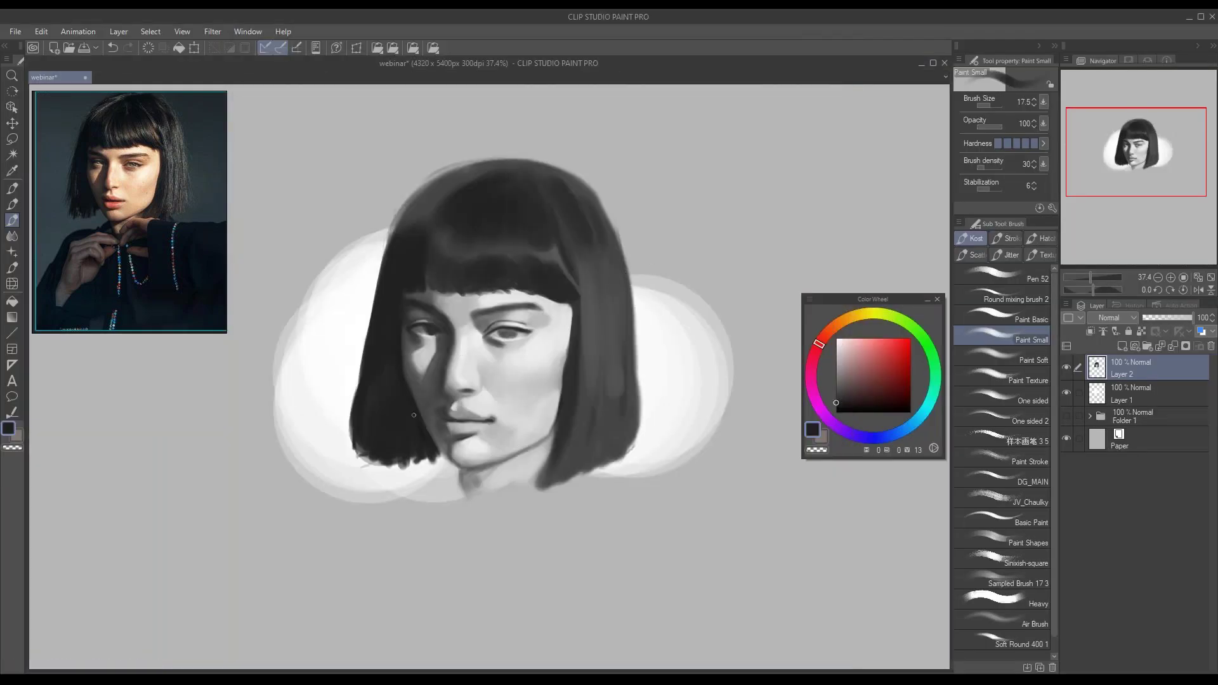
key(comma)
key(period)
alt+click(403, 391)
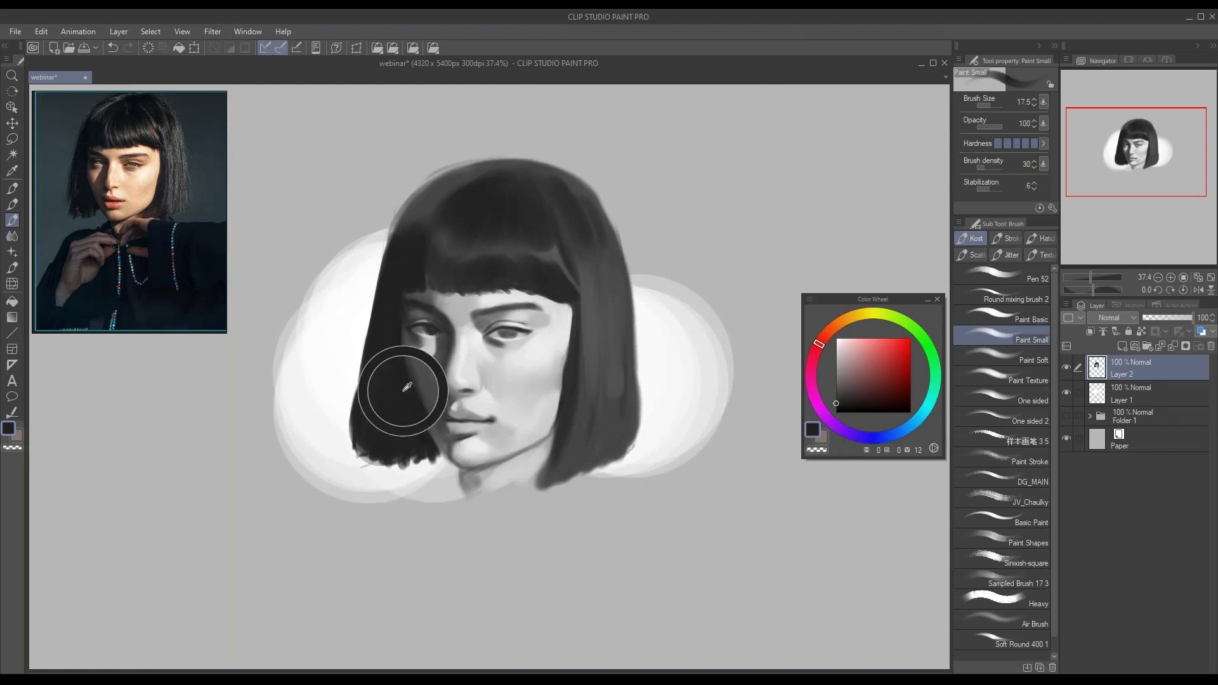
key(bracketright)
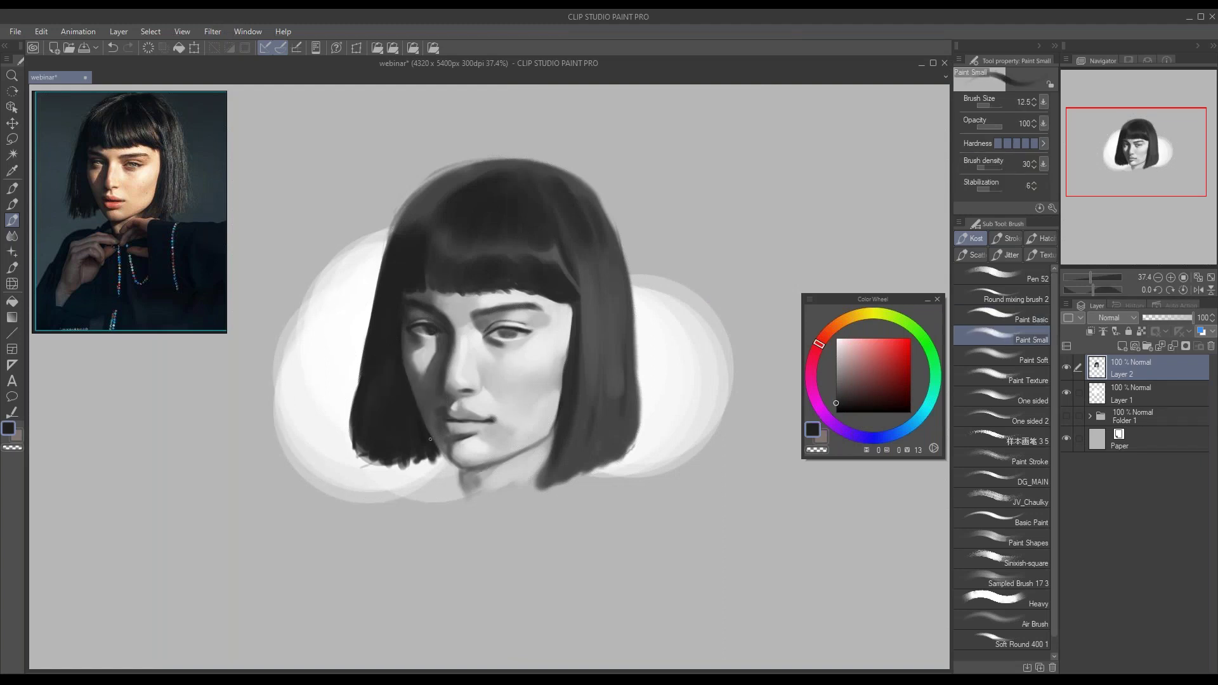
key(j)
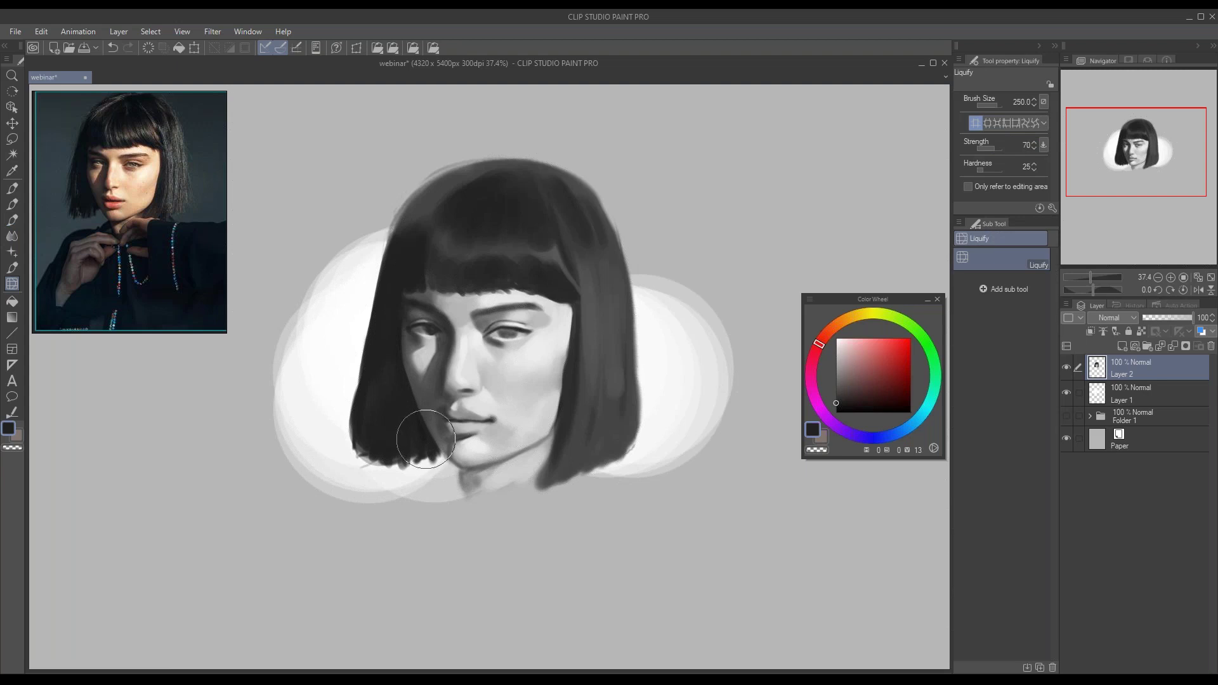
key(b)
- Refine the shadow-side mouth corner and lip line with sampled dark and light greys, using Paint Small at 8 to 9
alt+click(572, 377)
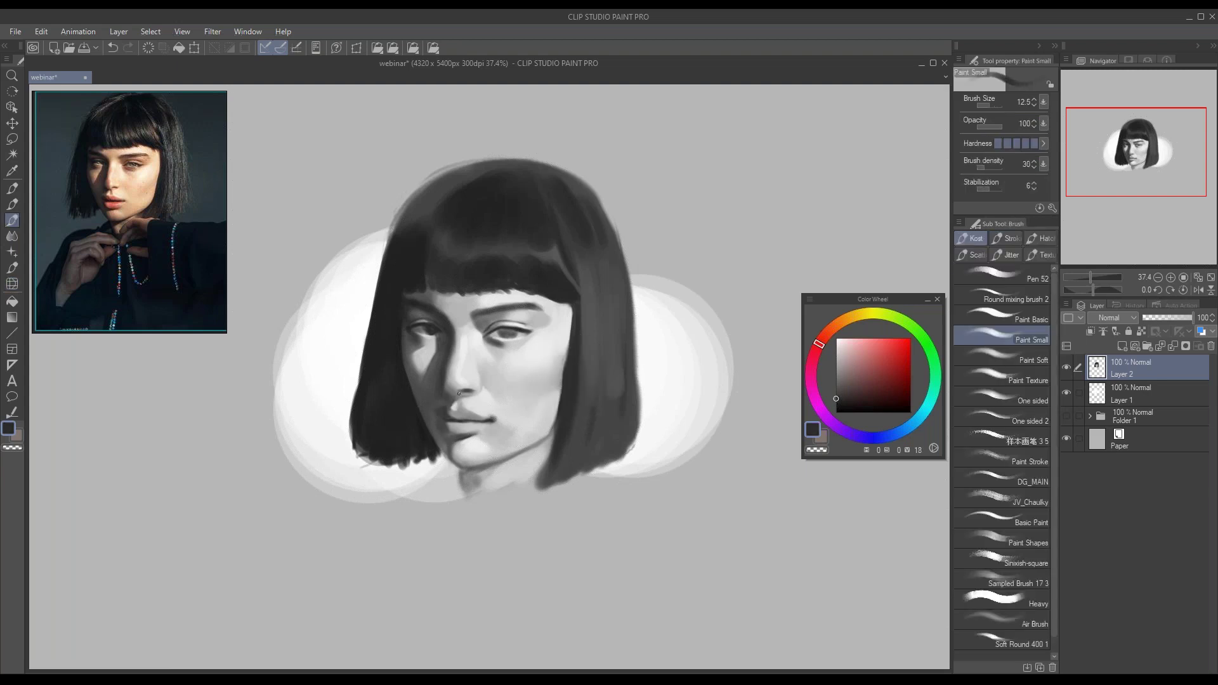
alt+click(452, 418)
key(bracketleft)
key(bracketleft)
alt+click(449, 417)
key(bracketright)
key(bracketright)
alt+click(458, 422)
key(bracketleft)
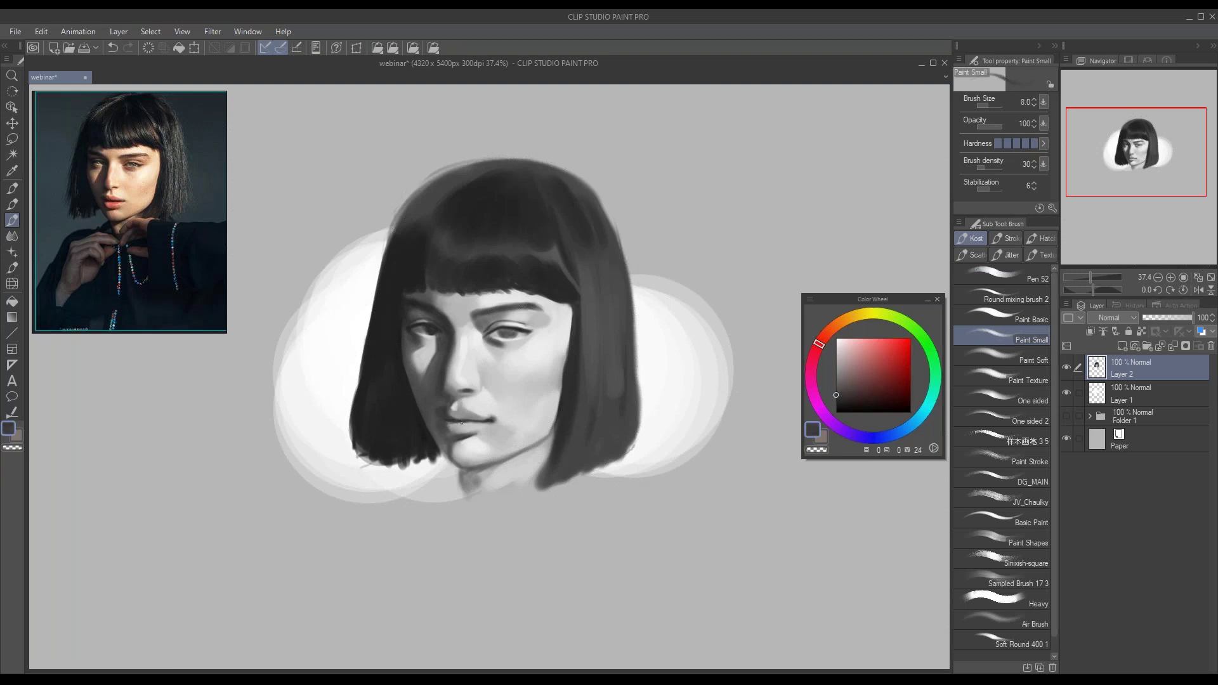
alt+click(466, 422)
key(bracketright)
drag(459, 434, 462, 434)
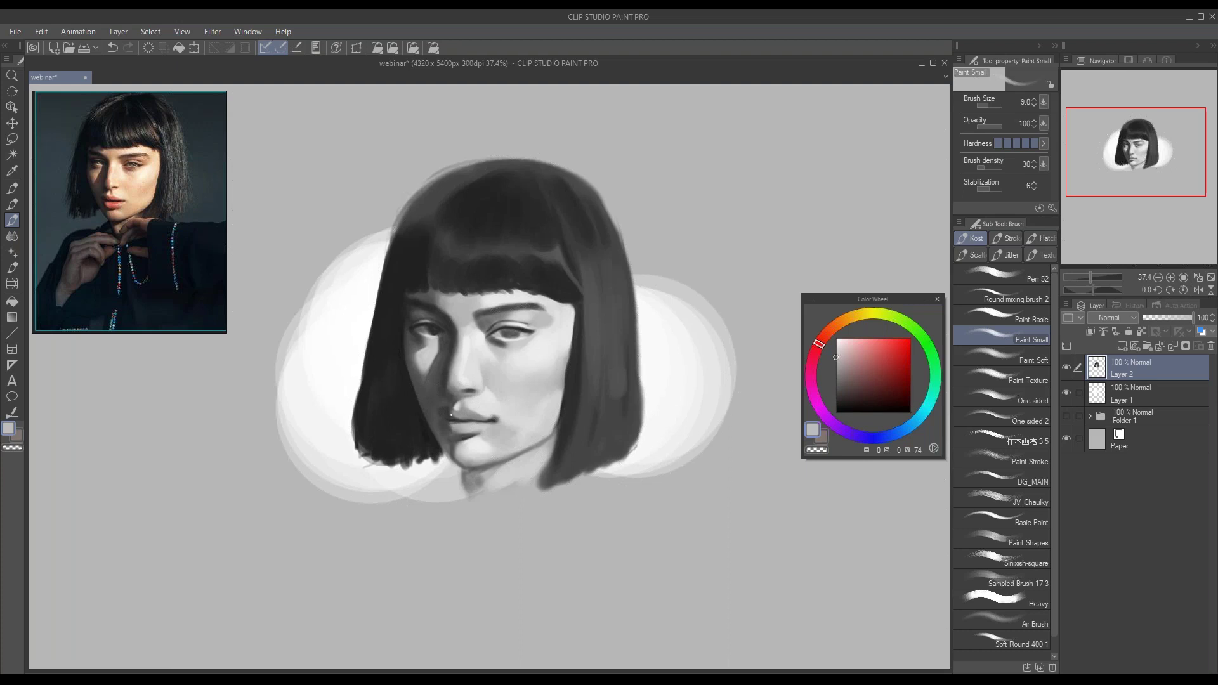
- Work over the shadow-side cheek and jaw beside the mouth with sampled greys, using Paint Small at 17.5 to 30
alt+click(458, 428)
key(bracketright)
key(bracketright)
key(bracketright)
key(bracketright)
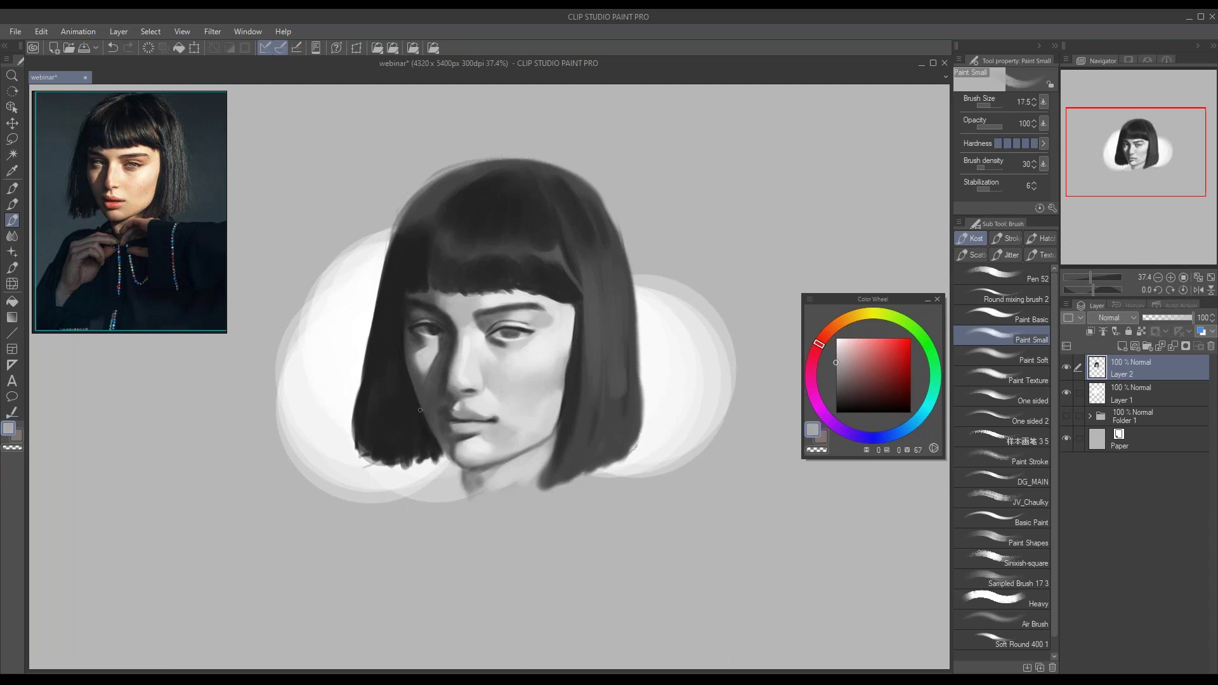
alt+click(436, 418)
key(bracketright)
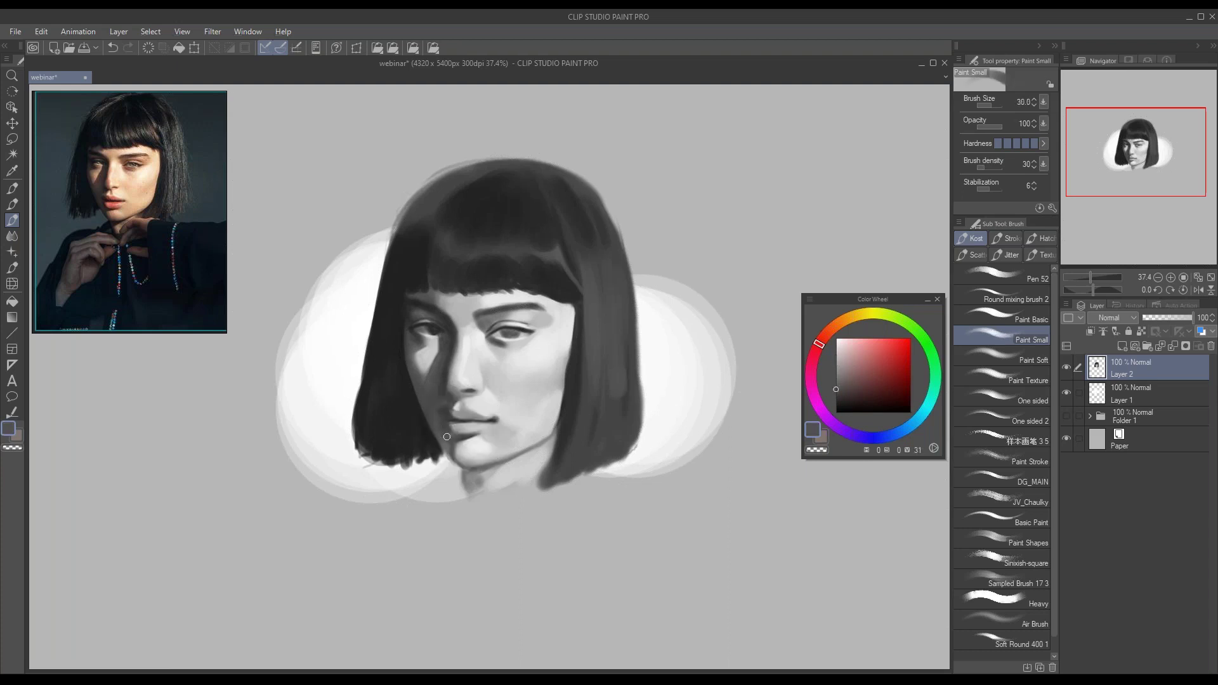
- Flip the canvas view horizontally and soften the lit-side mouth corner with light-grey Paint Small
key(h)
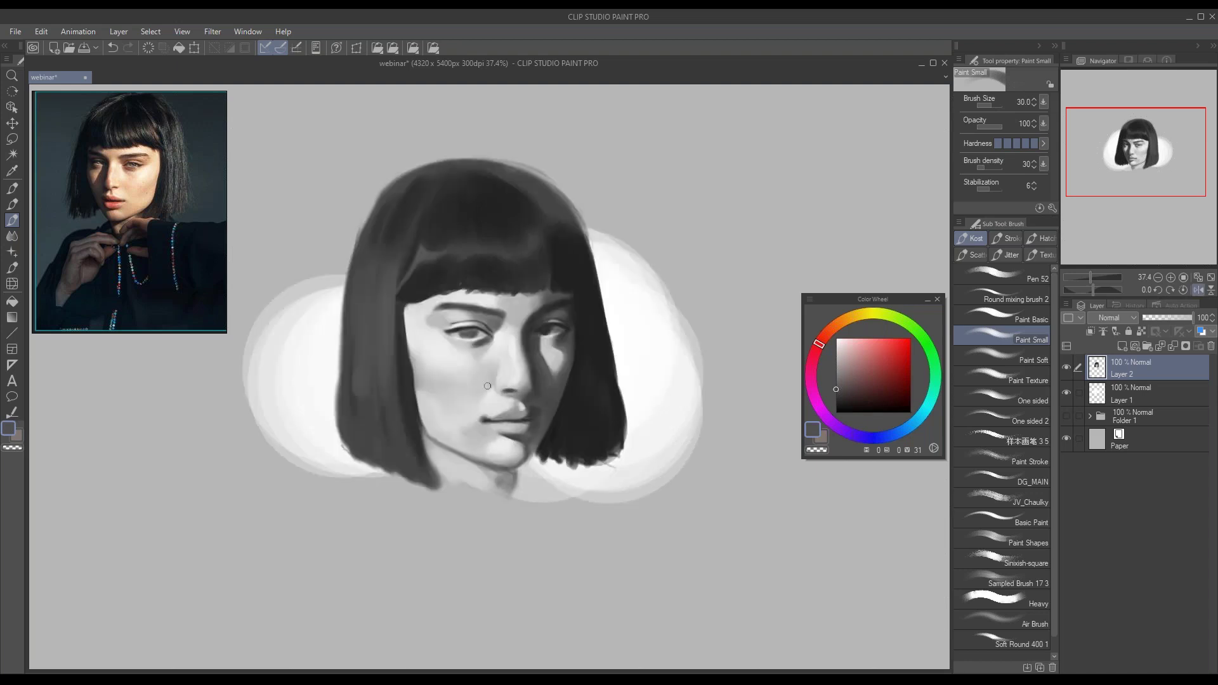
alt+click(487, 413)
drag(486, 419, 472, 421)
key(bracketright)
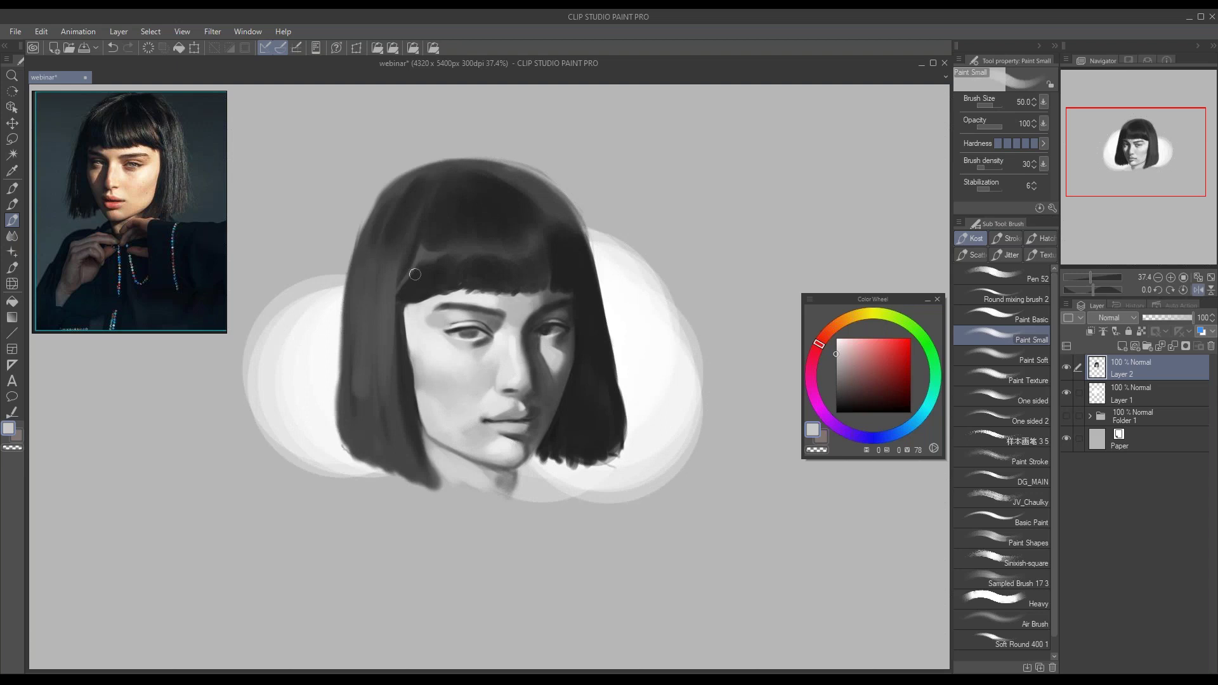
- Trim the outer edge of the shadow-side hair with a long eraser stroke, undoing the extra strokes
alt+click(603, 371)
key(e)
drag(592, 240, 615, 380)
key(bracketright)
drag(606, 313, 623, 409)
key(ctrl+z)
drag(612, 339, 625, 434)
key(ctrl+z)
- Flip the reference photo horizontally to match the mirrored canvas
click(130, 244)
key(alt+shift+h)
click(397, 305)
- Straighten the outer edge of the lit-side hair with long dark-grey Paint Small strokes at 35
key(b)
alt+click(405, 360)
key(bracketleft)
key(bracketleft)
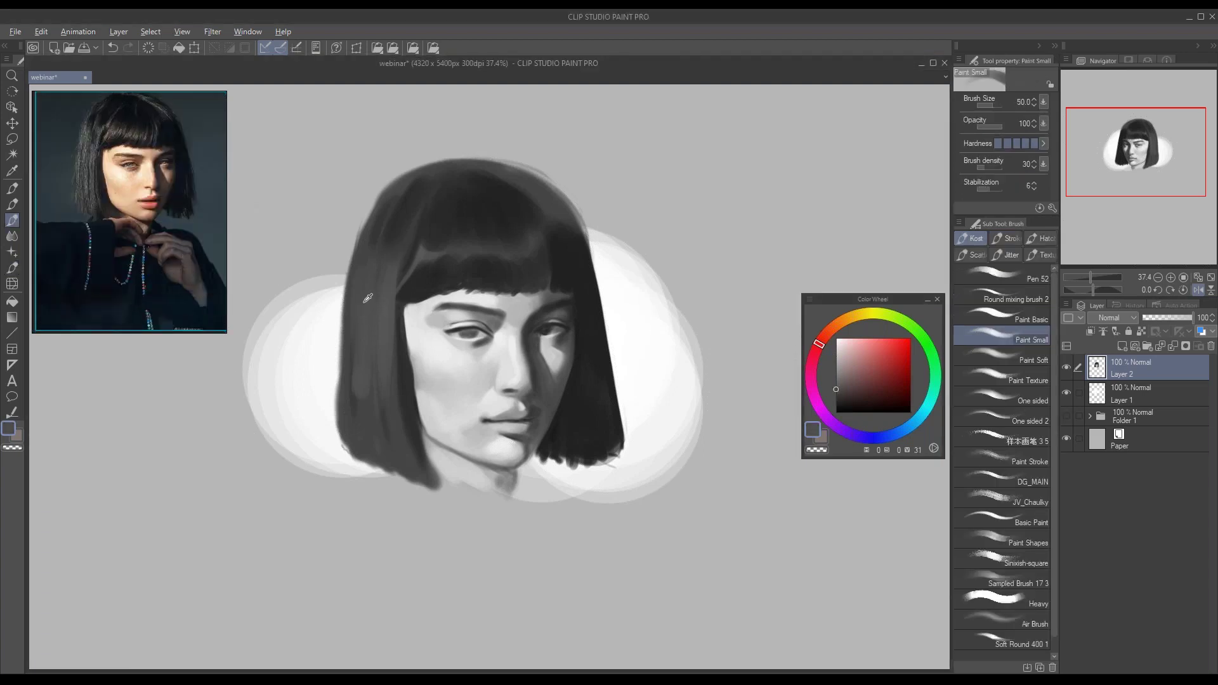
mouse_move(379, 203)
mouse_down()
mouse_move(350, 291)
mouse_move(364, 219)
mouse_move(342, 351)
mouse_move(377, 193)
mouse_move(342, 310)
mouse_move(373, 207)
mouse_move(341, 384)
mouse_up()
key(ctrl+z)
drag(346, 333, 339, 416)
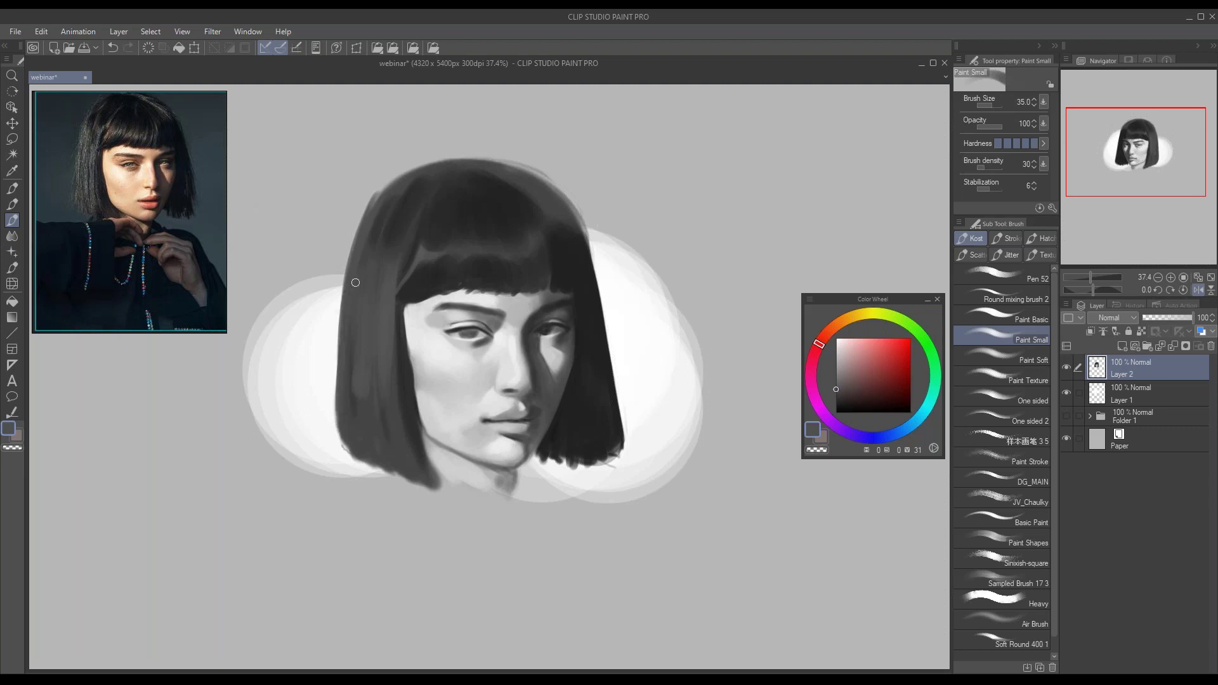
- Adjust the mouth area with Liquify at 200 and smooth the cheek beside the nose with light-grey Paint Small at 35
key(j)
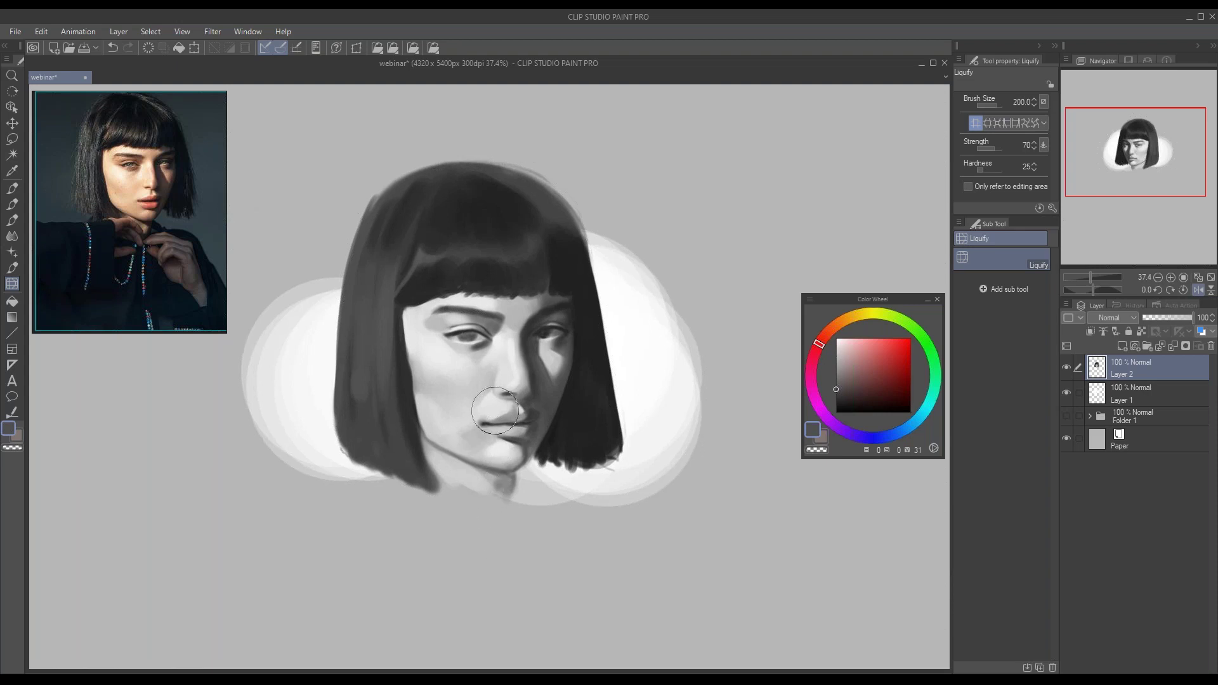
key(b)
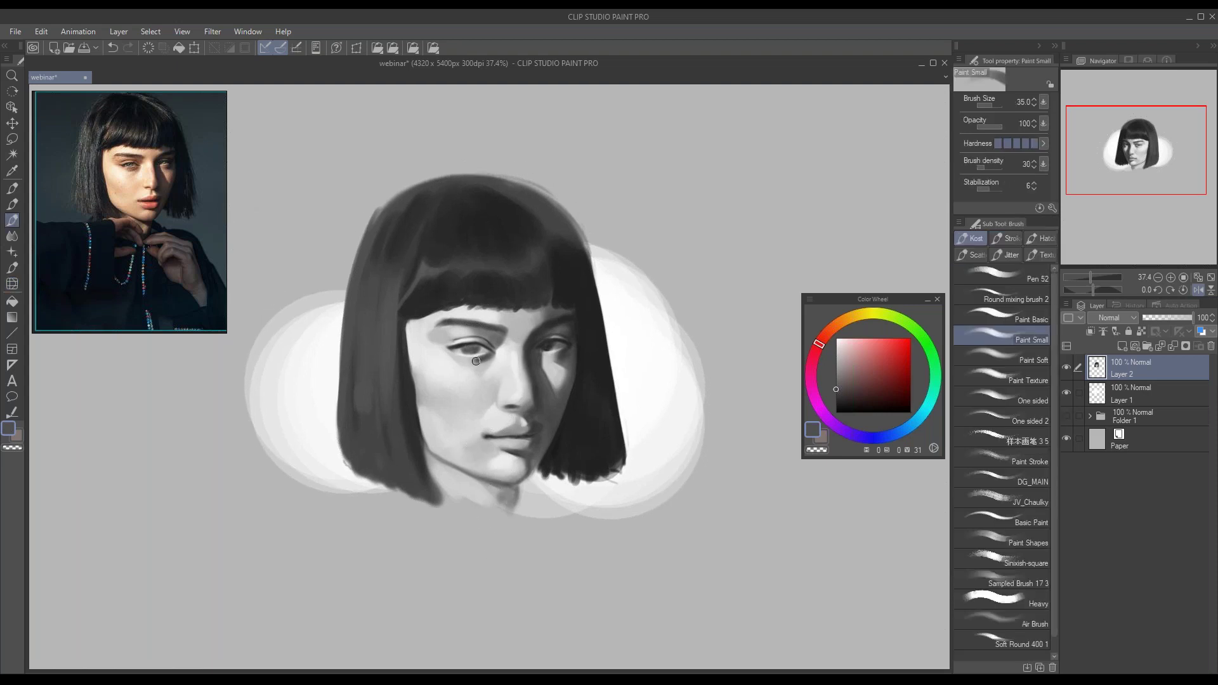
alt+click(492, 394)
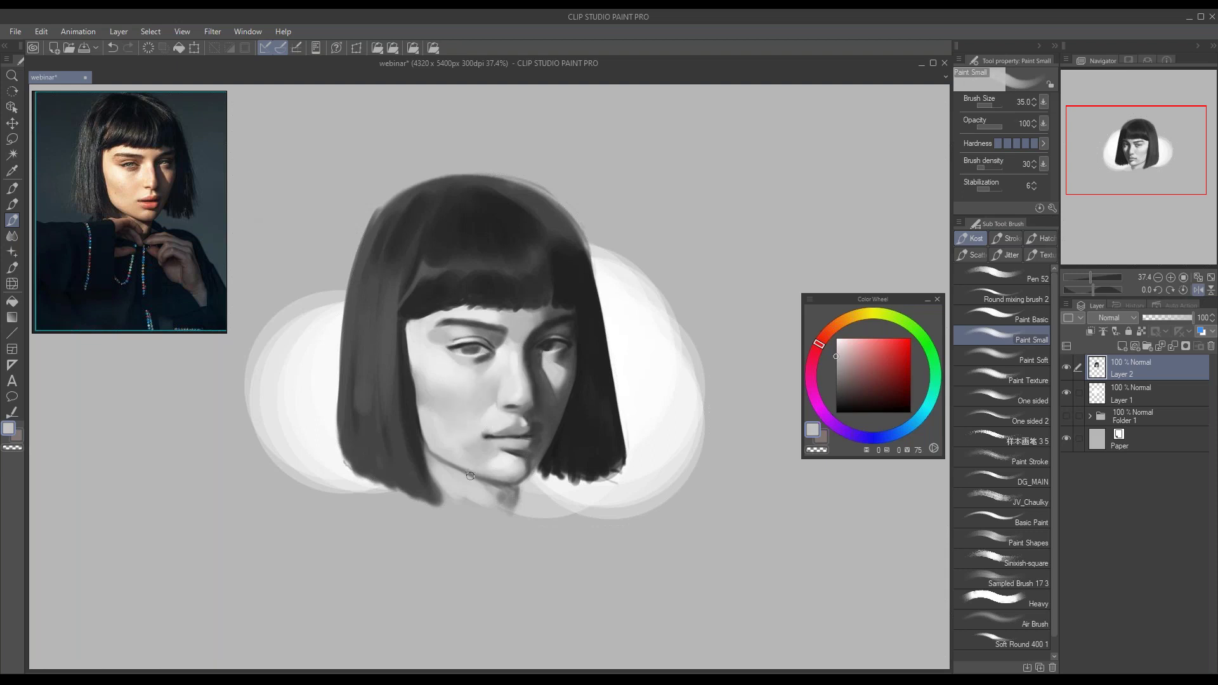
alt+click(495, 397)
alt+click(493, 393)
alt+click(490, 393)
- Lighten the lit cheek around the mouth corner with sampled light greys, using Paint Small up to 45
alt+click(500, 417)
key(bracketright)
alt+click(485, 438)
alt+click(494, 427)
key(bracketright)
drag(501, 431, 479, 446)
scroll(479, 446, down, 1)
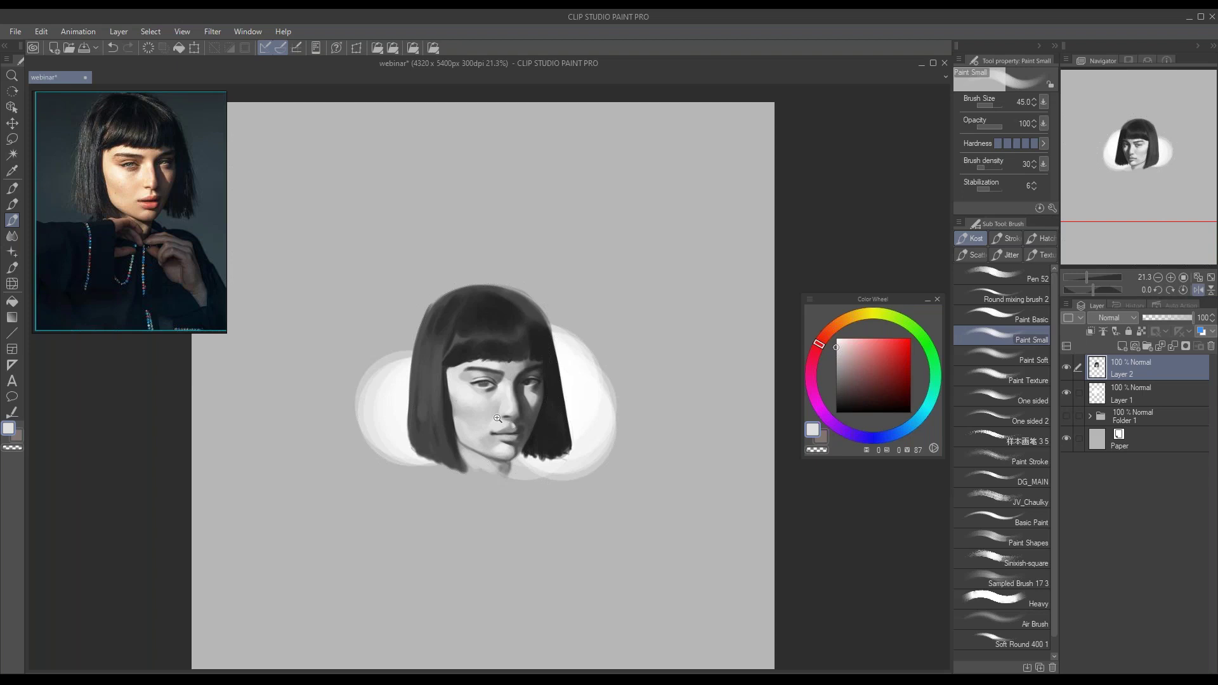
- Clean up the lit-side hair's inner edge along the face with sampled dark greys, using Paint Small at 30 to 20
scroll(497, 418, up, 2)
alt+click(411, 341)
key(bracketleft)
key(bracketleft)
key(bracketleft)
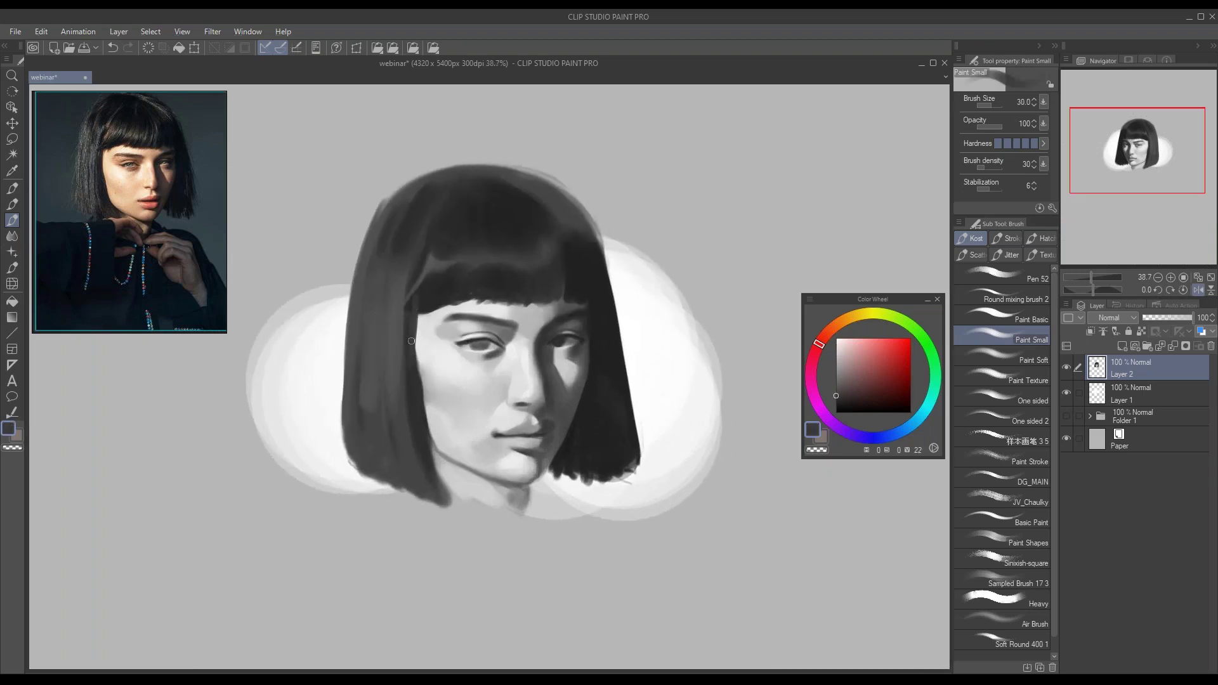
alt+click(411, 312)
key(bracketleft)
key(bracketleft)
- Smooth the lit cheek below the eye and beside the nose with light-grey Paint Small at 20
drag(482, 368, 477, 368)
alt+click(533, 382)
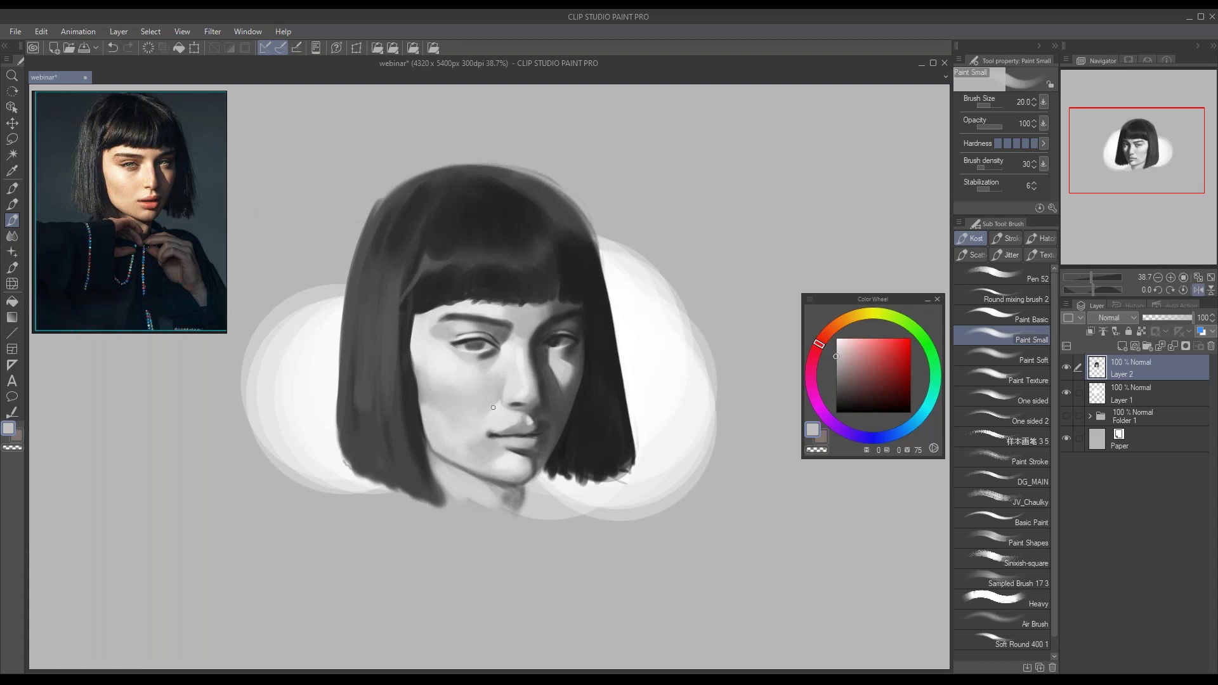
key(alt)
key([)
key(])
alt+click(489, 395)
- Try bold test strokes across the lit cheek with Paint Small at up to 70 and undo them
alt+click(491, 352)
key(])
key(])
key(])
key(])
key(])
key(])
mouse_move(489, 387)
mouse_down()
mouse_move(472, 413)
mouse_move(497, 399)
mouse_move(470, 412)
mouse_move(491, 389)
mouse_move(493, 465)
mouse_up()
key(ctrl+z)
key([)
key([)
key([)
key([)
key(ctrl+z)
key(ctrl+z)
alt+click(556, 406)
key(])
key(])
key(])
key(])
scroll(500, 412, up, 2)
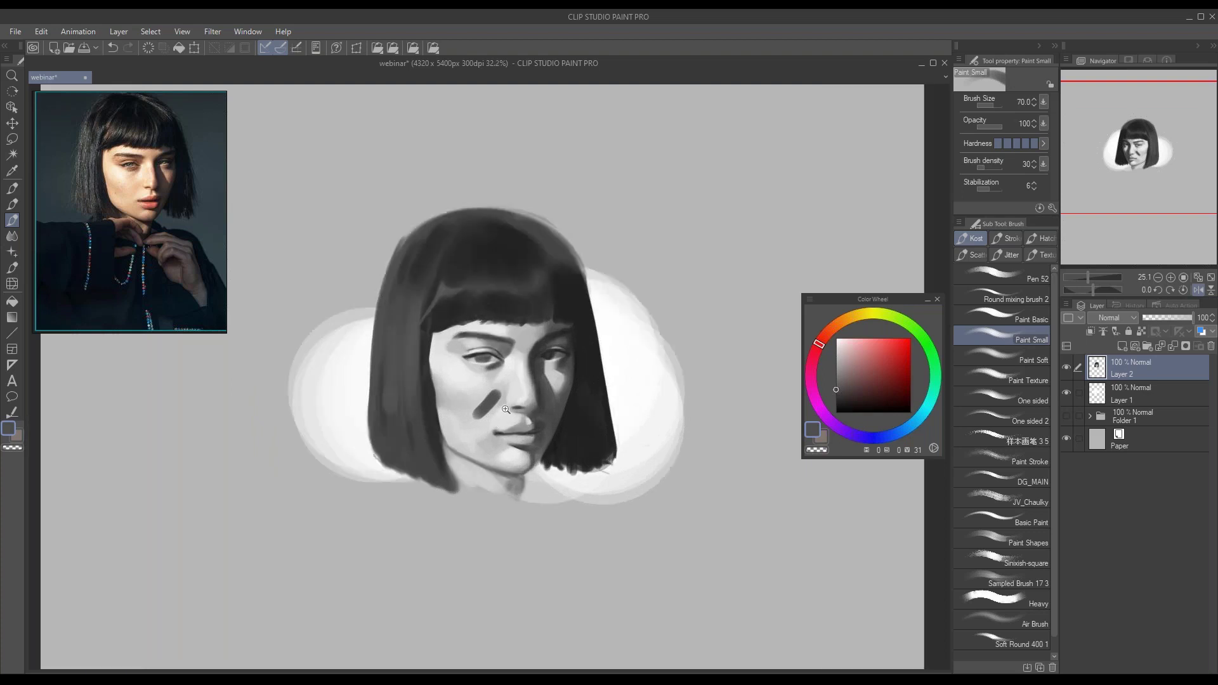
key(ctrl+z)
key(ctrl+z)
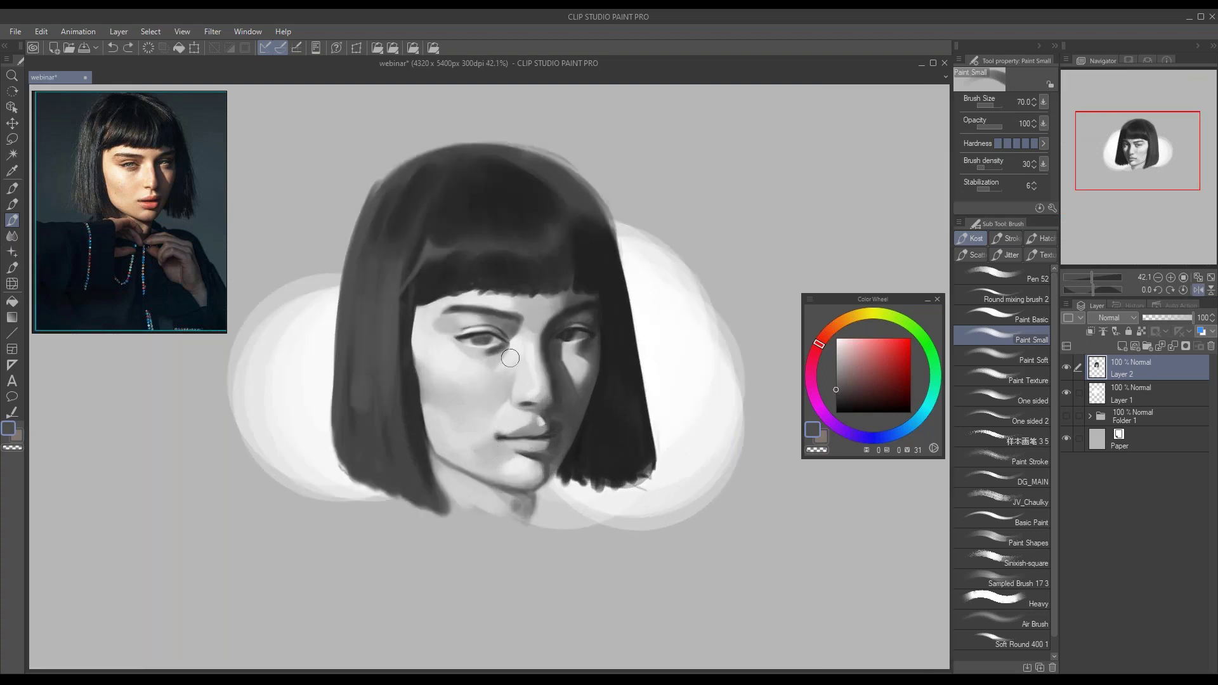
- Brighten the lit cheek below the eye with a lighter grey, using Paint Small at 70 or larger
alt+click(443, 353)
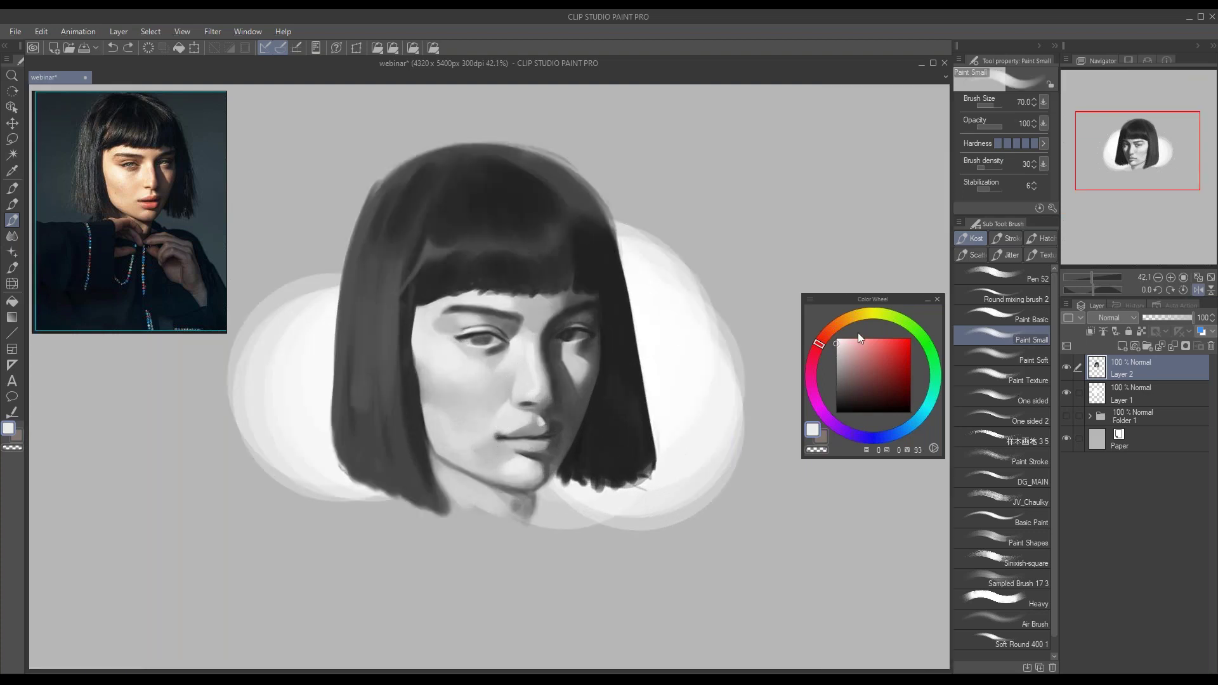
click(838, 342)
alt+click(446, 360)
key(bracketright)
key(bracketright)
- Extend the upper lash line of the lit-side eye with dark-grey Paint Small at 15
key([)
key([)
key([)
key([)
key([)
key([)
alt+click(484, 336)
key([)
key([)
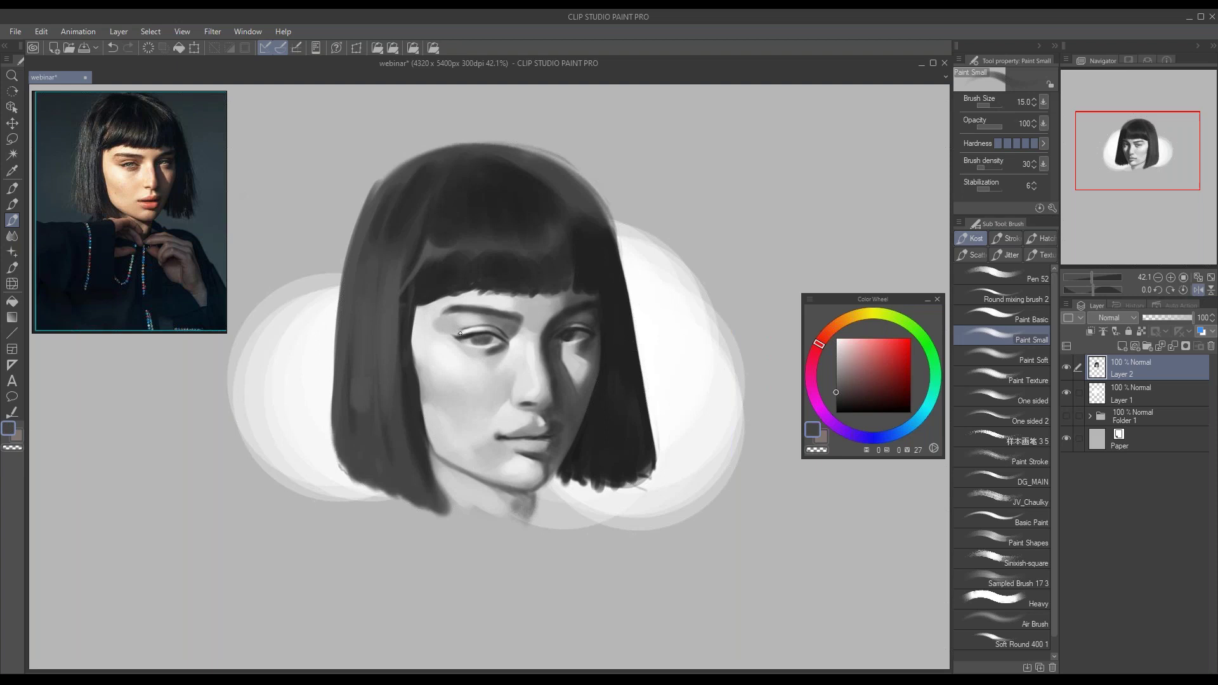
key(bracketright)
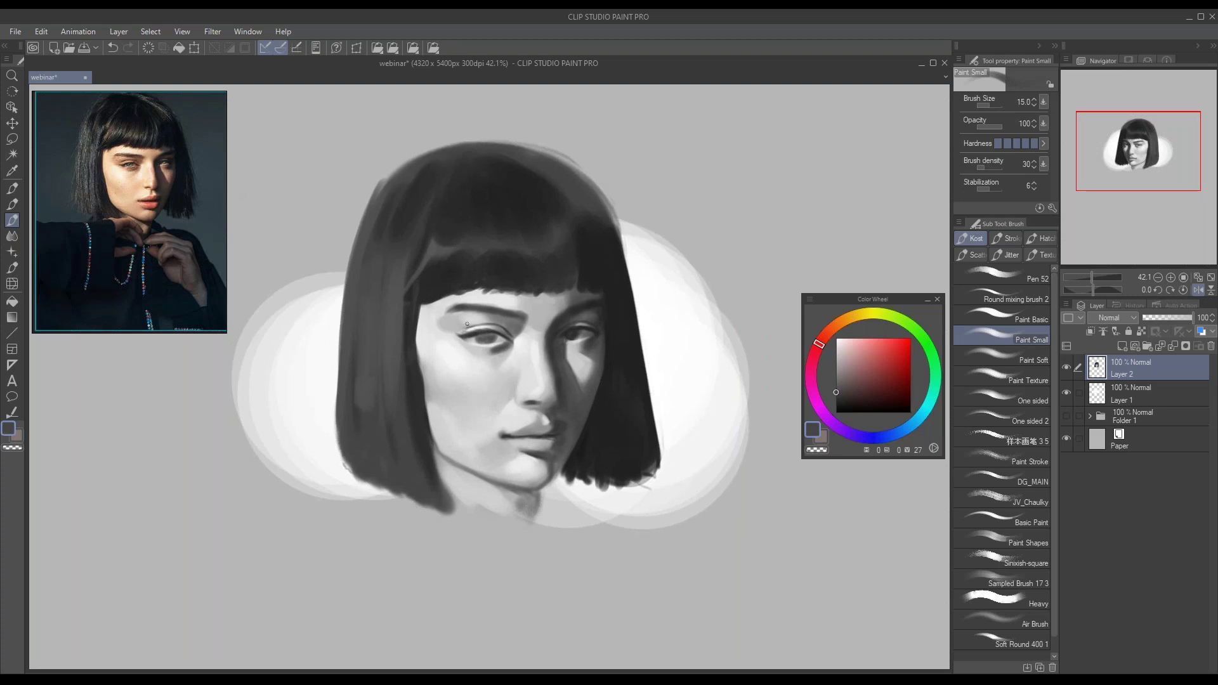
- Add a thin highlight along the lit-side eye's lower lid with light-grey Paint Small at 8
alt+click(506, 302)
key([)
key([)
key([)
key([)
drag(469, 342, 485, 346)
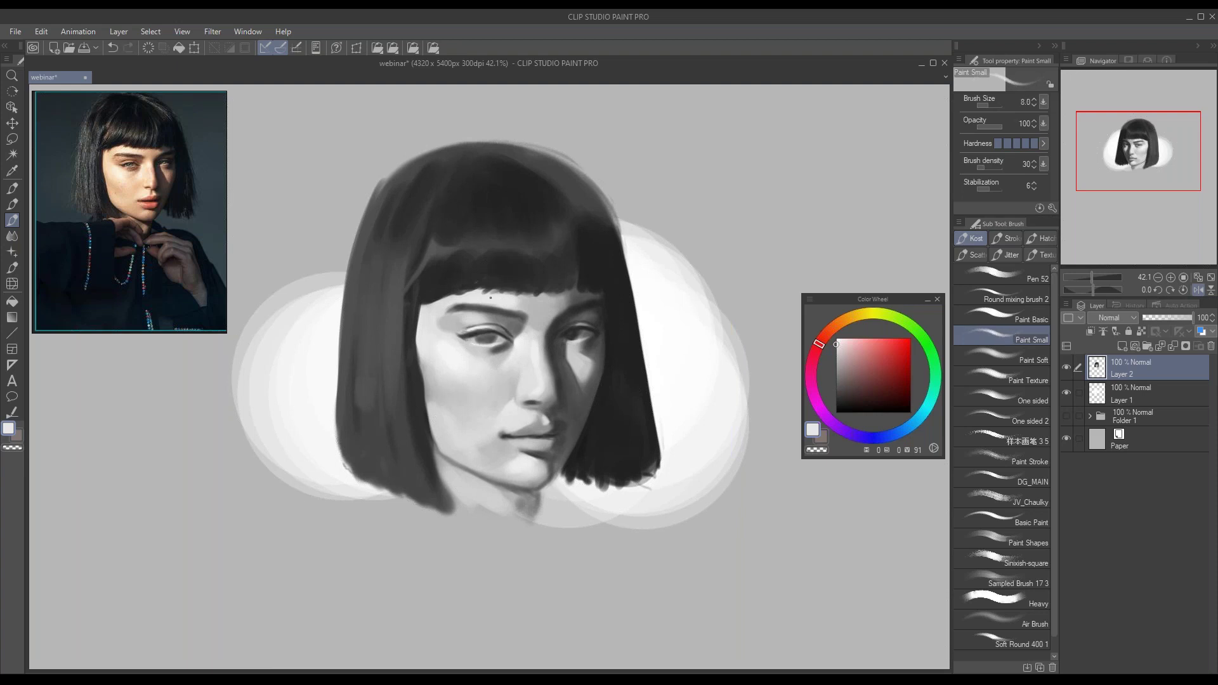
- Try darkening the background beside the shadow-side hair with dark-grey Paint Texture at 700 and undo it
alt+click(484, 332)
click(1001, 376)
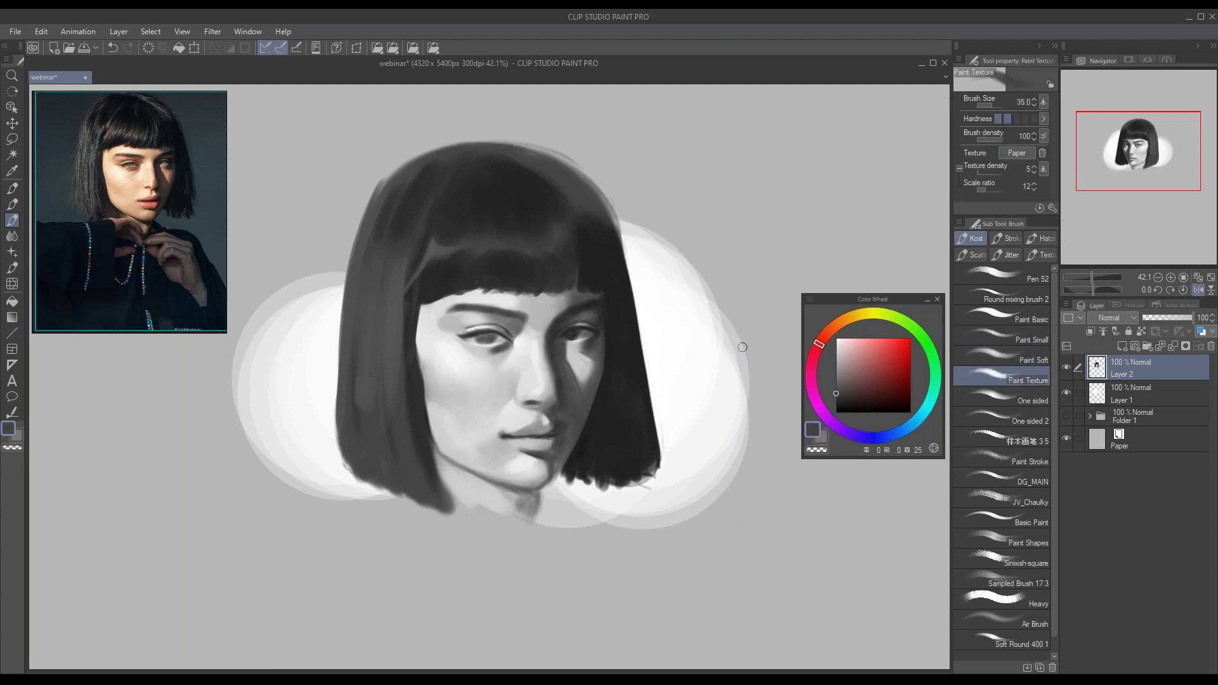
key(bracketright)
key(bracketright)
key(bracketright)
key(bracketright)
key(bracketright)
key(bracketright)
key(bracketright)
key(bracketright)
key(bracketright)
key(bracketright)
key(bracketright)
key(bracketright)
key(bracketright)
key(bracketright)
key(bracketright)
mouse_move(706, 330)
mouse_down()
mouse_move(730, 366)
mouse_move(701, 477)
mouse_up()
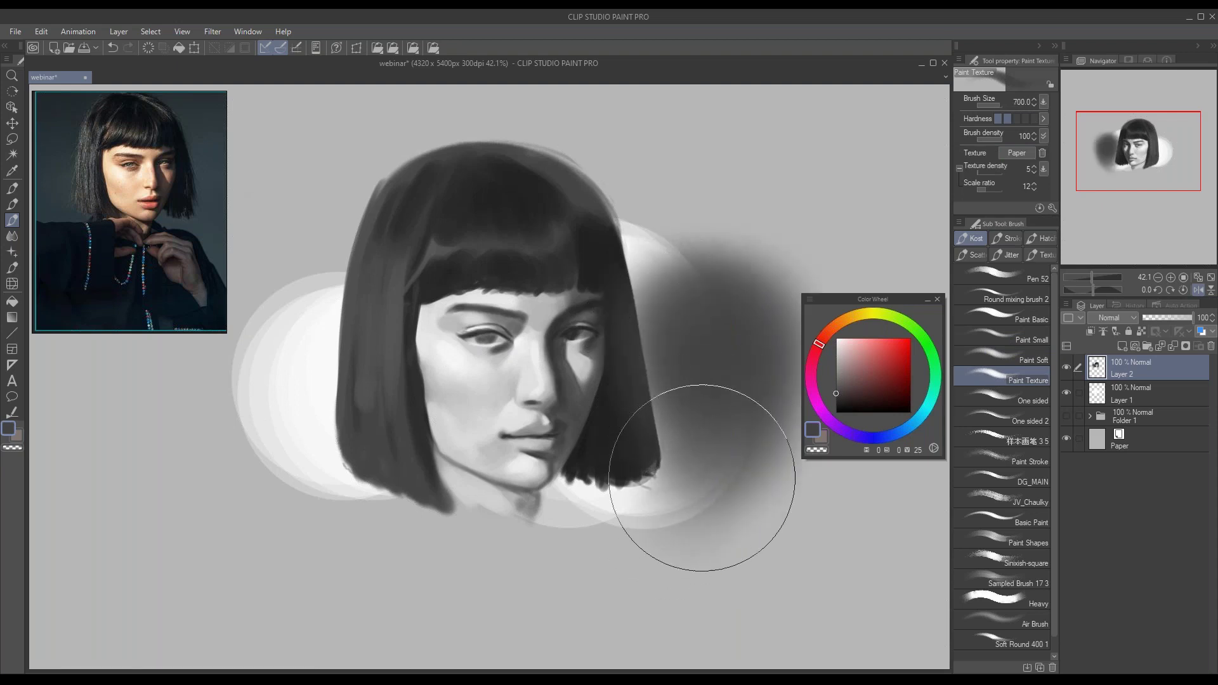
mouse_move(702, 311)
mouse_down()
mouse_move(747, 296)
mouse_move(717, 308)
mouse_up()
key(ctrl+z)
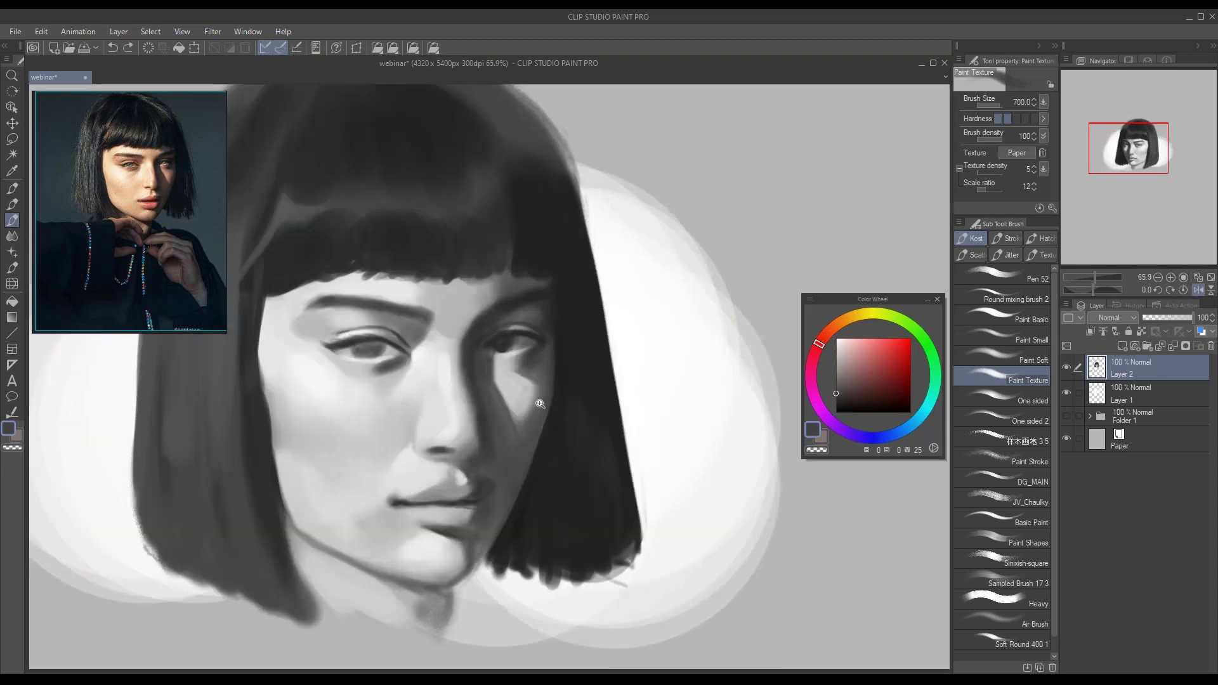
- Refine the outer corner of the lit-side eye with sampled light grey, using a small Paint Soft brush
drag(538, 402, 517, 395)
drag(517, 395, 551, 381)
key(bracketleft)
key(bracketleft)
key(bracketleft)
key(bracketleft)
key(bracketleft)
key(bracketleft)
key(bracketleft)
key(bracketleft)
key(bracketleft)
key(bracketleft)
key(bracketleft)
key(bracketleft)
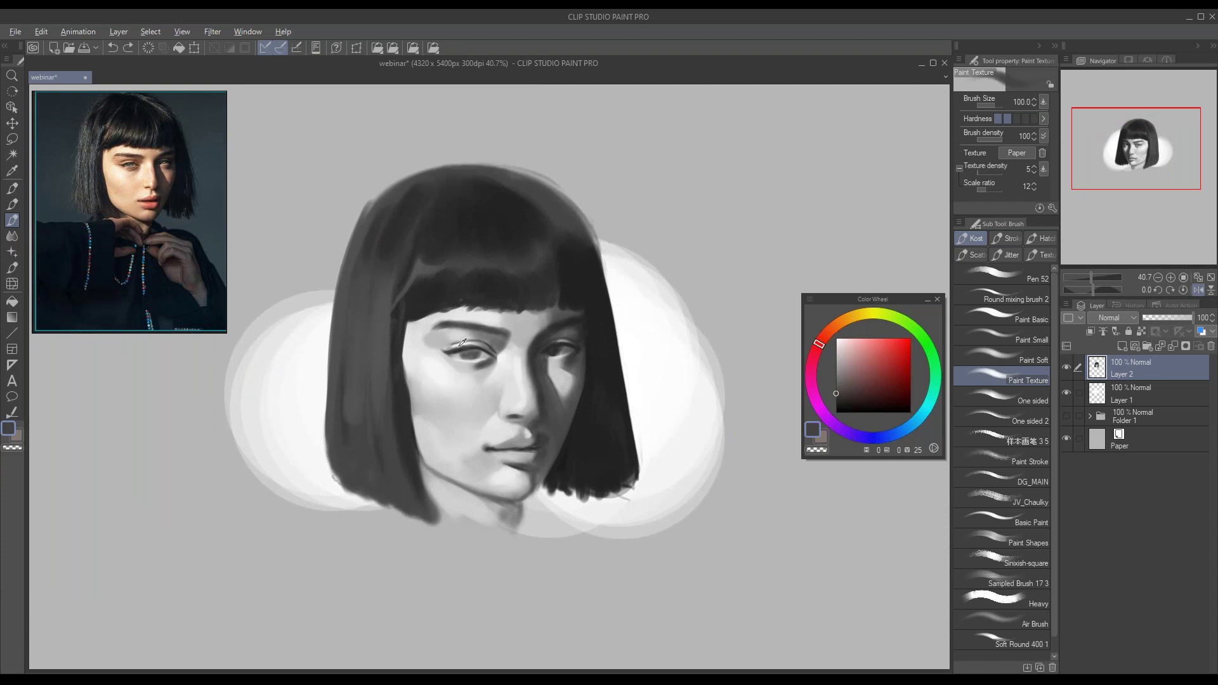
alt+click(458, 347)
key(comma)
key(comma)
key(period)
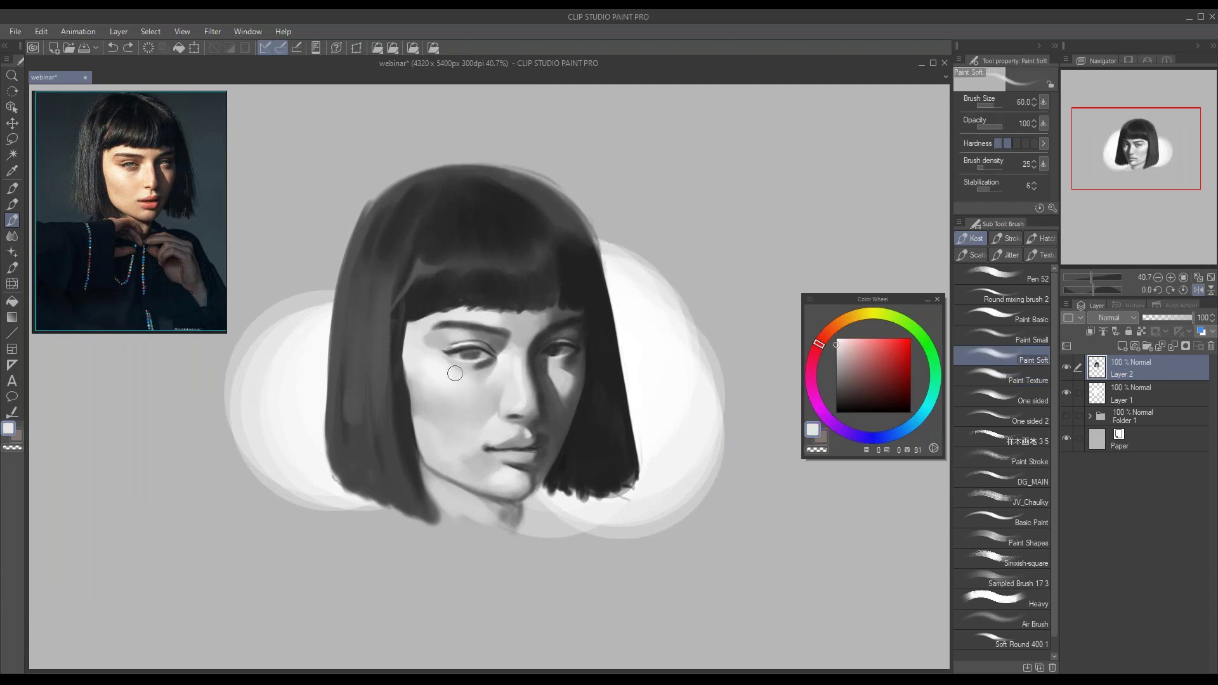
key(bracketleft)
key(bracketleft)
key(bracketleft)
key(bracketleft)
key(bracketleft)
key(bracketleft)
drag(454, 347, 448, 349)
- Try brightening the background beside the shadow-side hair with enlarged light-grey Paint Soft and Paint Small, and undo the strokes
key(bracketright)
key(bracketright)
key(bracketright)
key(bracketright)
key(bracketright)
key(bracketright)
key(bracketright)
key(bracketright)
key(bracketright)
key(bracketright)
key(bracketright)
key(bracketright)
key(bracketright)
drag(735, 203, 702, 489)
click(1001, 333)
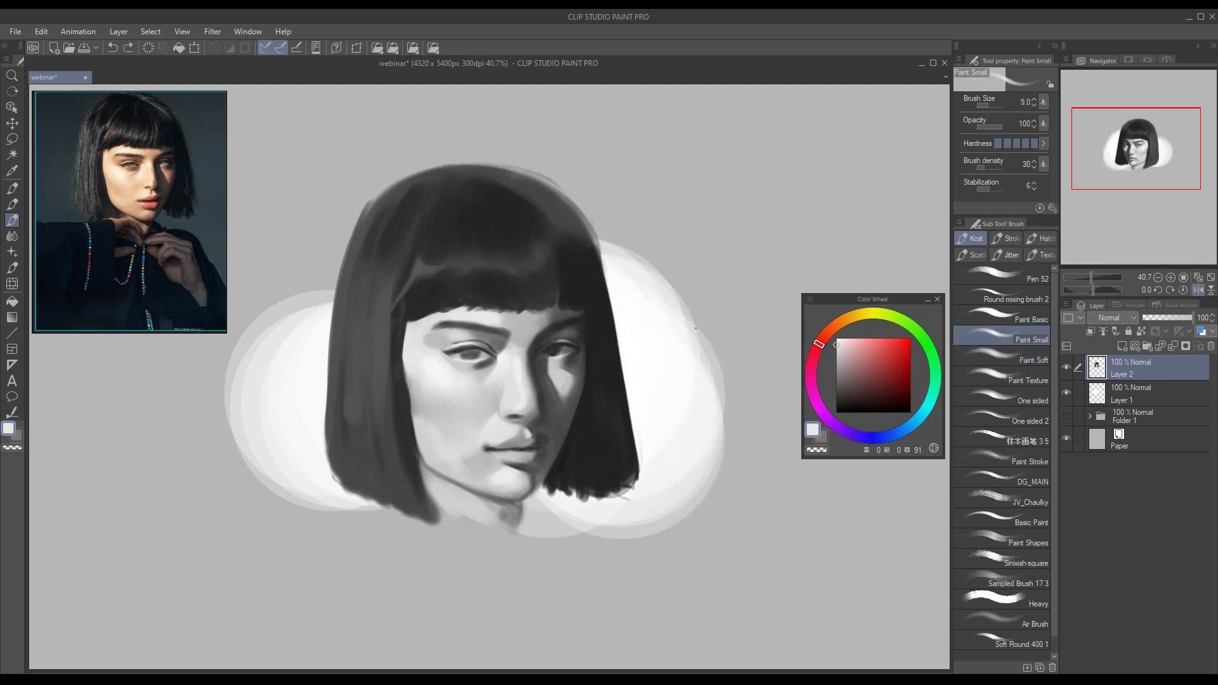
key(bracketright)
key(bracketright)
key(bracketright)
key(bracketright)
key(bracketright)
key(bracketright)
key(bracketright)
key(bracketright)
key(bracketright)
key(bracketright)
key(bracketright)
key(bracketright)
key(bracketright)
key(ctrl+z)
mouse_move(707, 323)
mouse_down()
mouse_move(703, 442)
mouse_move(682, 497)
mouse_up()
key(ctrl+z)
- Brighten the lit cheek below the eye with a sampled light grey, using Paint Small
key(ctrl+minus)
alt+click(448, 372)
key(bracketleft)
mouse_move(450, 370)
mouse_down()
mouse_move(448, 380)
mouse_move(435, 359)
mouse_move(439, 369)
mouse_up()
- Try blending the lit lower cheek toward the jaw with sampled greys and Paint Small, and undo the strokes
alt+click(444, 424)
key(bracketright)
mouse_move(435, 417)
mouse_down()
mouse_move(472, 444)
mouse_move(456, 427)
mouse_move(462, 439)
mouse_move(455, 395)
mouse_move(444, 433)
mouse_move(435, 423)
mouse_move(471, 457)
mouse_up()
key(ctrl+z)
alt+click(454, 384)
key(bracketright)
key(ctrl+z)
- Even out the lit lower cheek and jaw with sampled light greys, using Paint Small from 175 down to 70
key(bracketright)
key(bracketright)
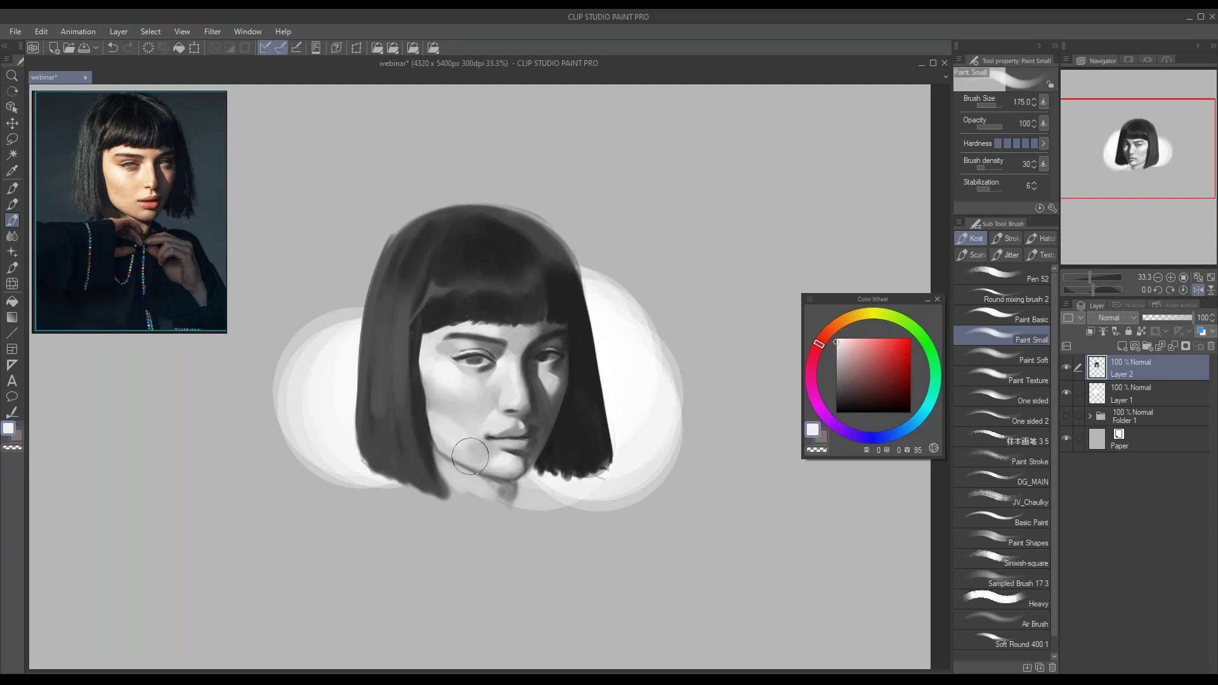
key(bracketleft)
key(bracketleft)
alt+click(459, 446)
alt+click(455, 448)
key(bracketright)
alt+click(474, 435)
alt+click(472, 412)
key(bracketleft)
key(bracketleft)
key(bracketleft)
key(bracketleft)
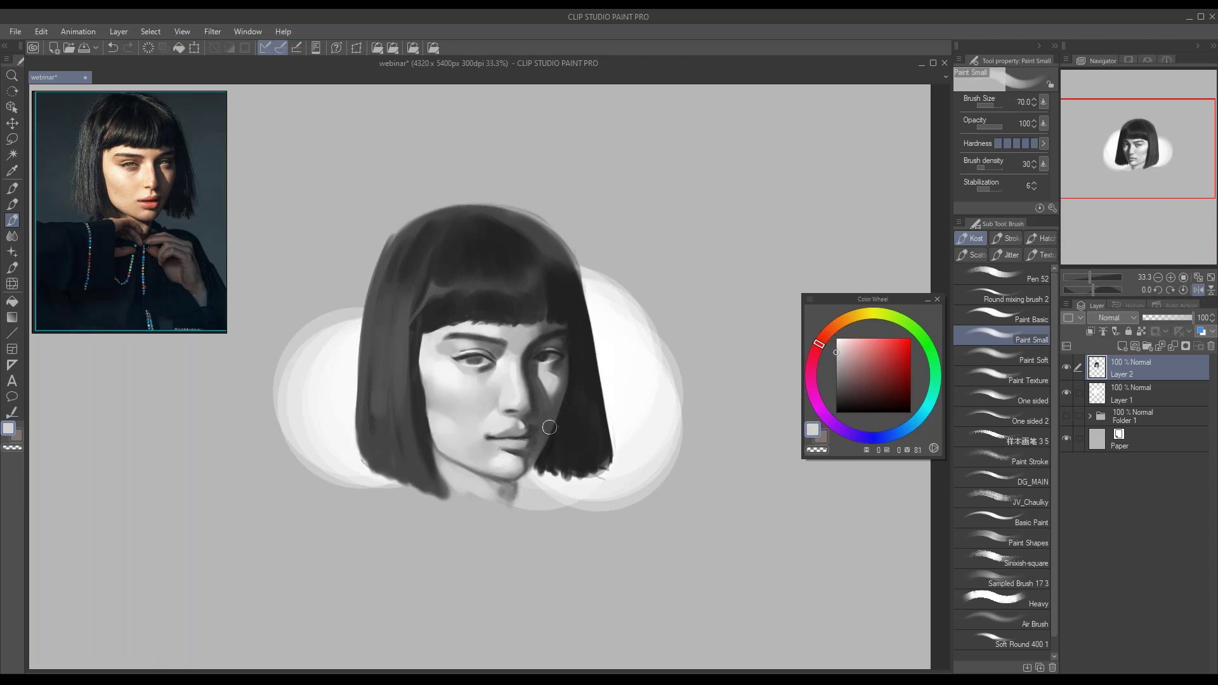
- Darken the outer edge of the shadow-side cheek with a dark grey of about 36% brightness, using Paint Soft around 60
alt+click(550, 417)
click(836, 385)
key(period)
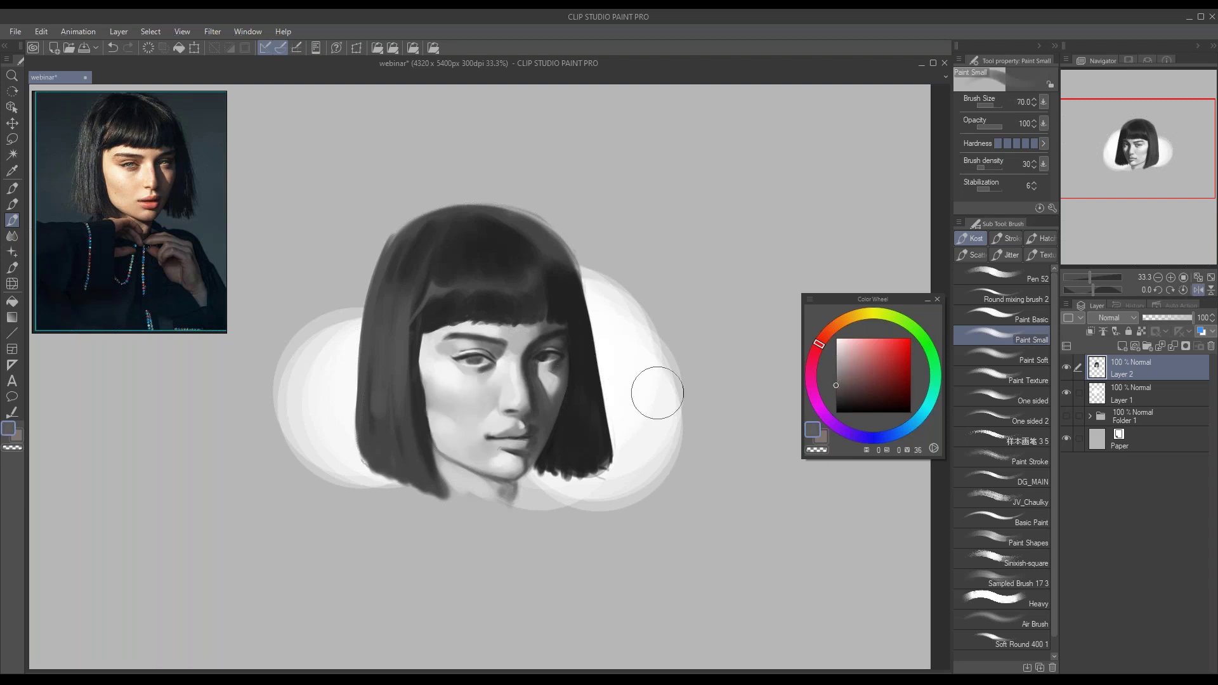
key(bracketleft)
key(bracketleft)
key(bracketleft)
key(bracketleft)
key(bracketleft)
key(bracketleft)
key(bracketleft)
key(bracketleft)
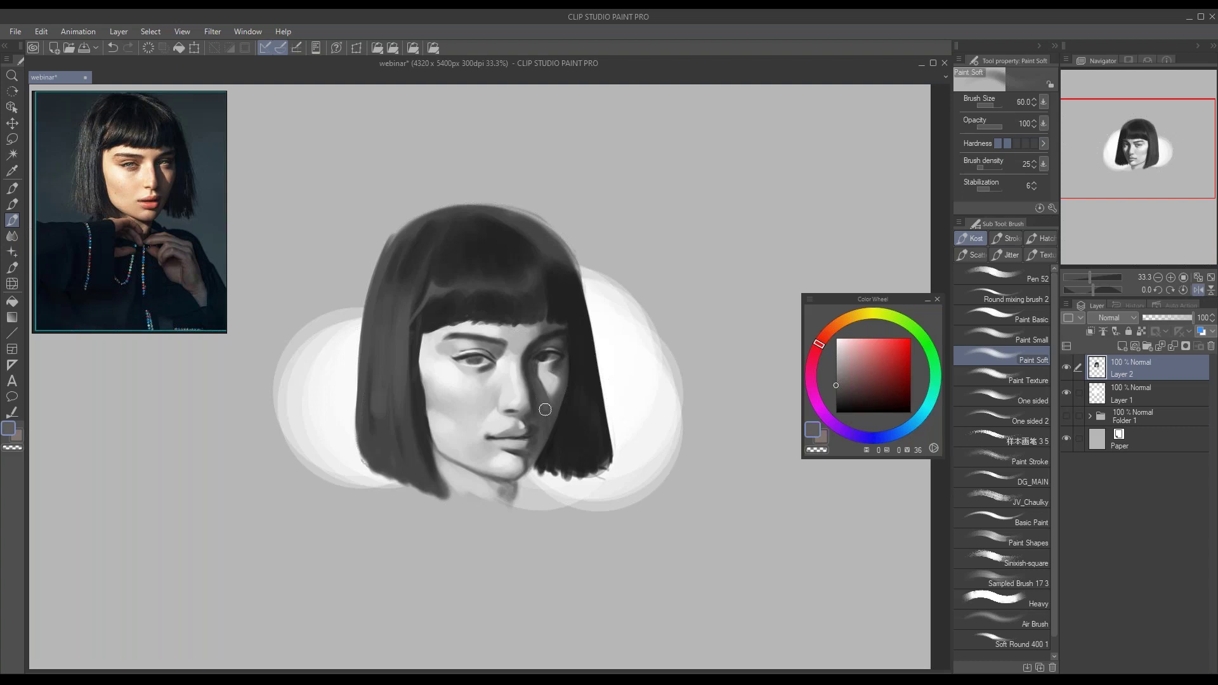
key(bracketleft)
key(bracketright)
key(bracketright)
key(bracketright)
key(bracketleft)
key(bracketleft)
key(bracketleft)
key(bracketleft)
- Touch up the upper lid of the shadow-side eye with a sampled mid grey, using Paint Soft at 15
scroll(538, 347, up, 1)
key(bracketleft)
key(bracketleft)
alt+click(556, 344)
key(bracketleft)
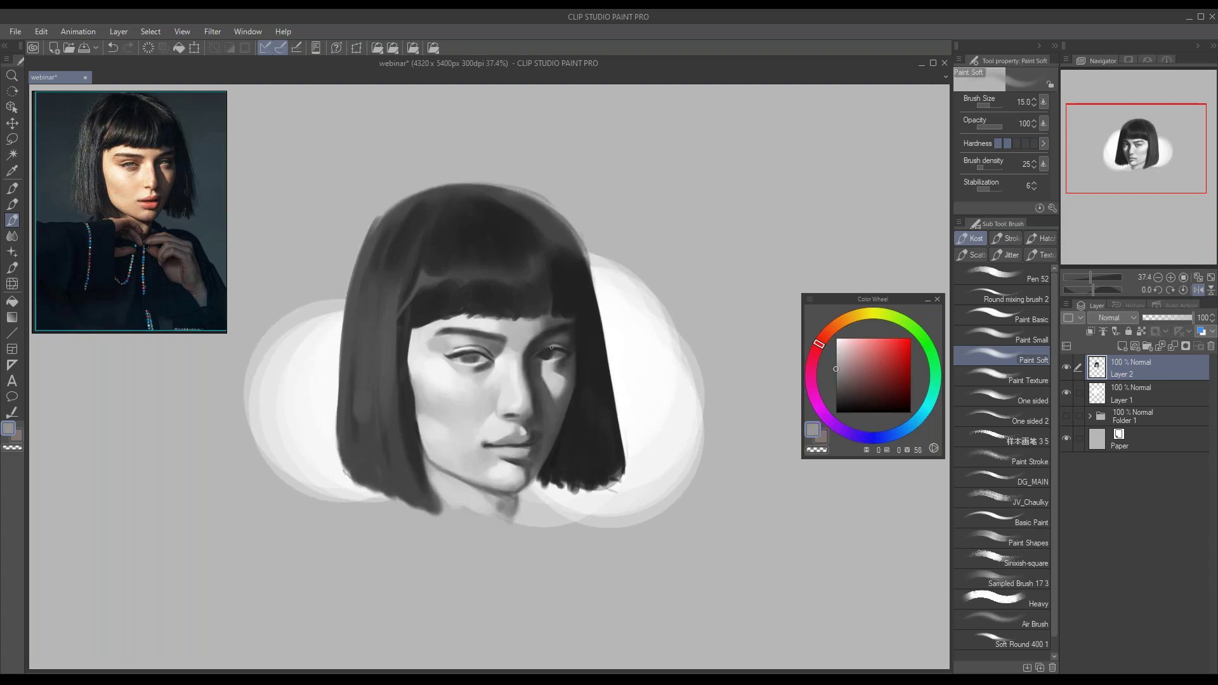
- Adjust the shape of the shadow-side eye with Liquify at 100
key(j)
key(bracketleft)
key(bracketleft)
key(bracketleft)
key(bracketleft)
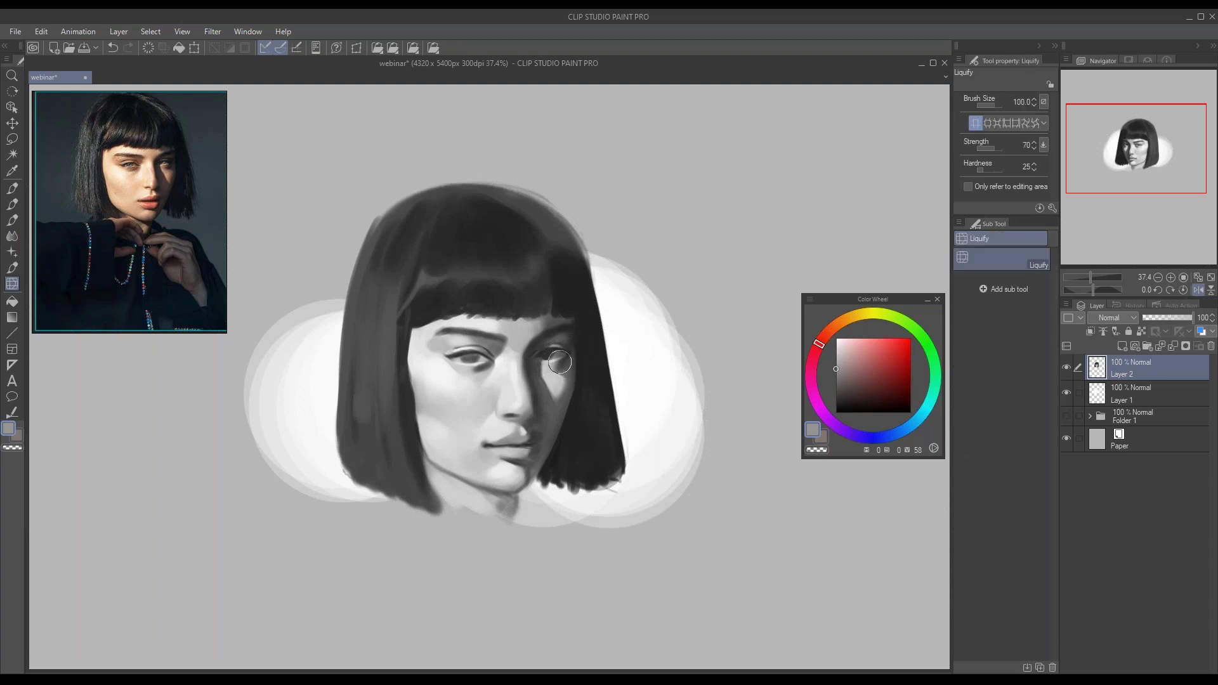
key(b)
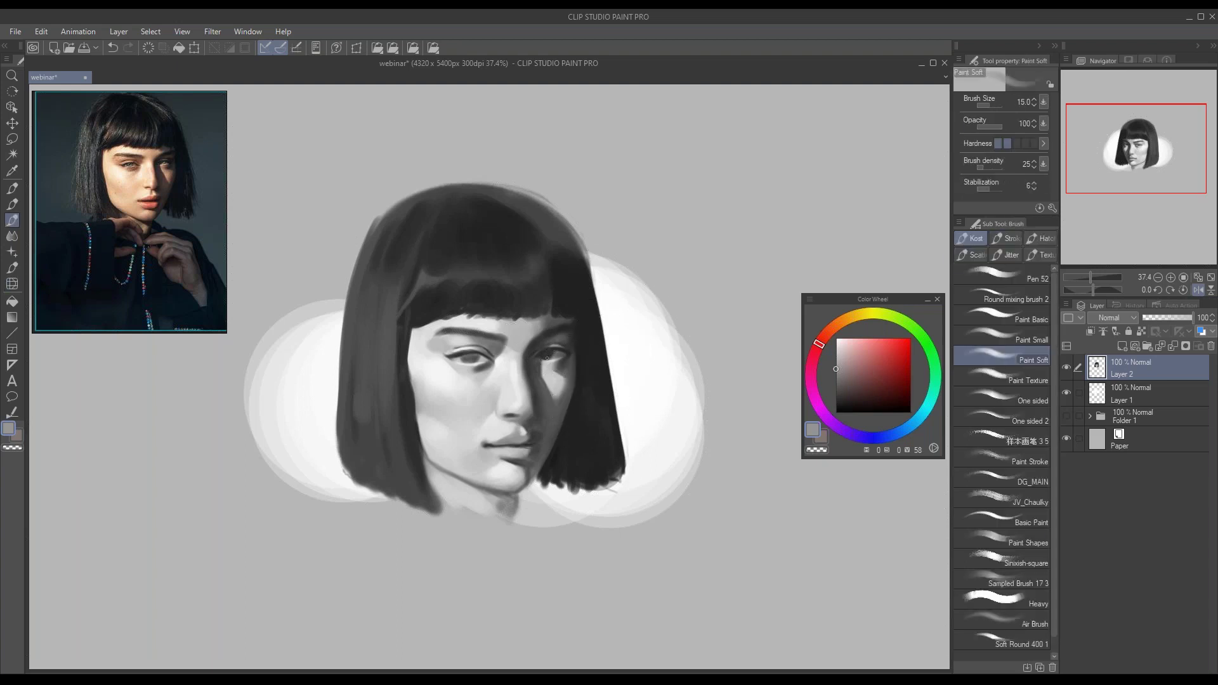
- Define the shadow-side eye with sampled dark and light greys, using Paint Soft between 15 and 35
alt+click(542, 359)
key(bracketright)
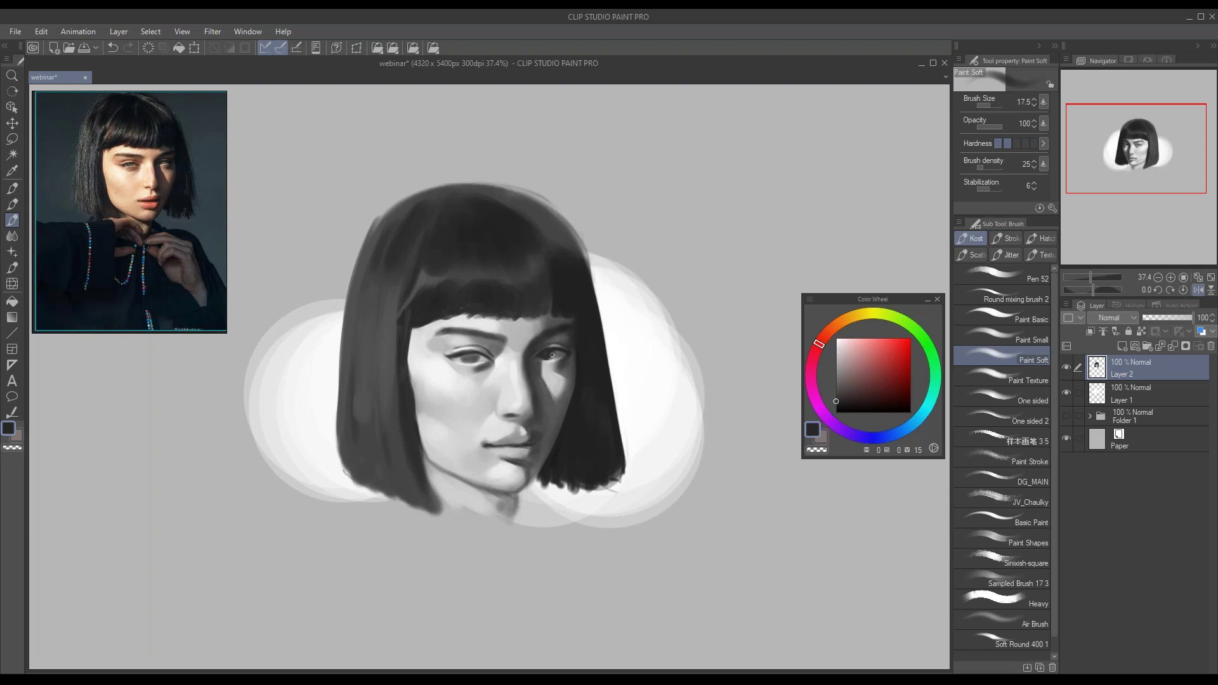
key(bracketleft)
alt+click(548, 358)
key(bracketright)
key(bracketright)
key(bracketright)
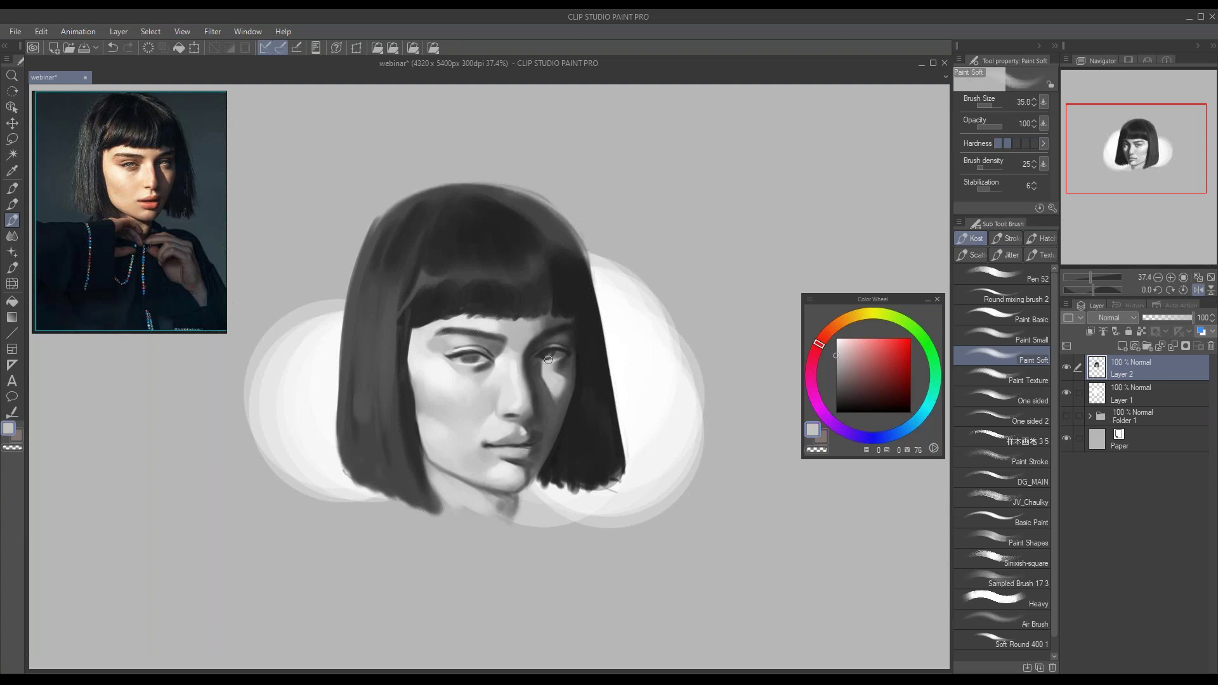
- Try adding light-grey touches to the shadow-side eye with Paint Soft at 35 and Paint Small at 30, and undo them
drag(550, 354, 548, 359)
key(ctrl+z)
key(comma)
key(bracketleft)
key(bracketright)
key(ctrl+z)
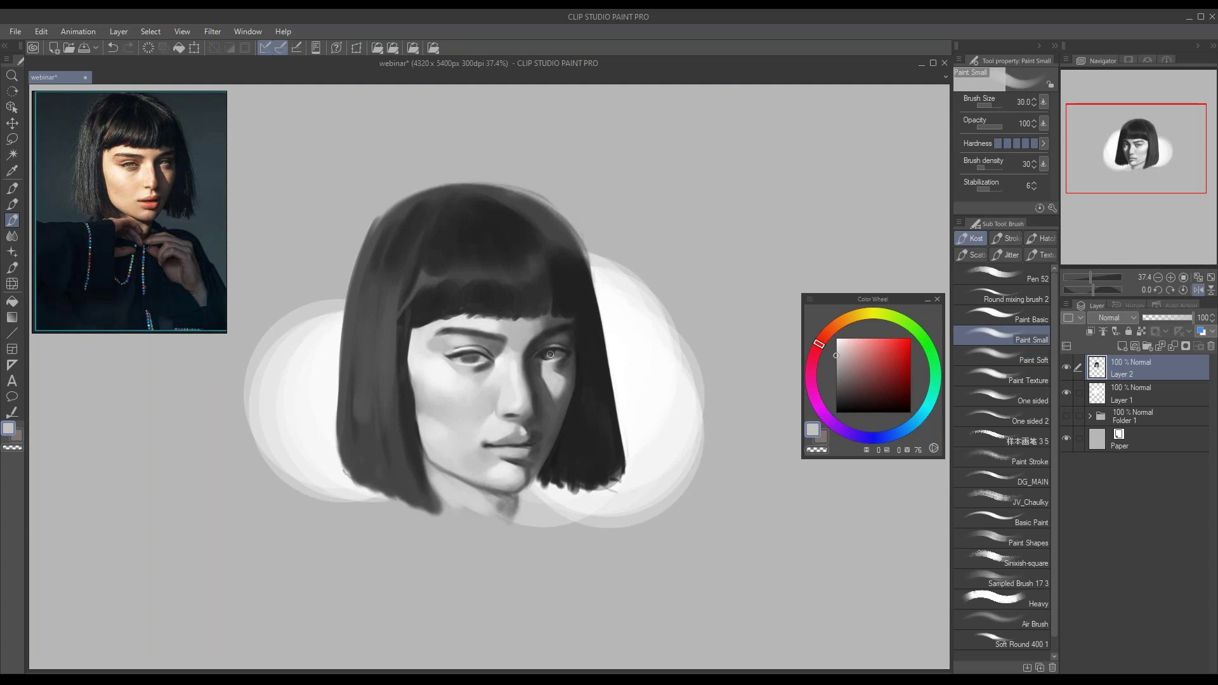
- Deepen the lit-side eye's iris with a sampled dark grey, using Paint Small at 17.5
key(bracketleft)
alt+click(466, 359)
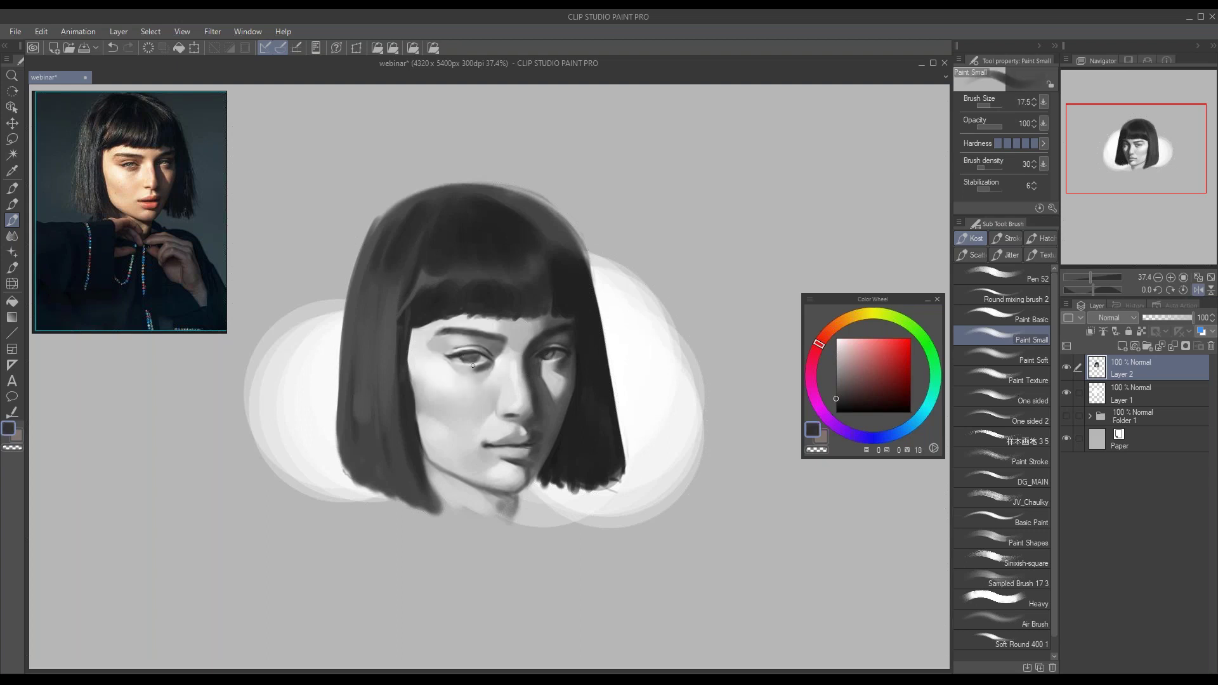
- Flip the canvas view horizontally and reshape the shadow-side part of the mouth with Liquify, reducing its size to 125
key(h)
key(h)
key(h)
key(j)
drag(449, 448, 453, 443)
key(bracketleft)
key(bracketleft)
key(bracketleft)
key(bracketleft)
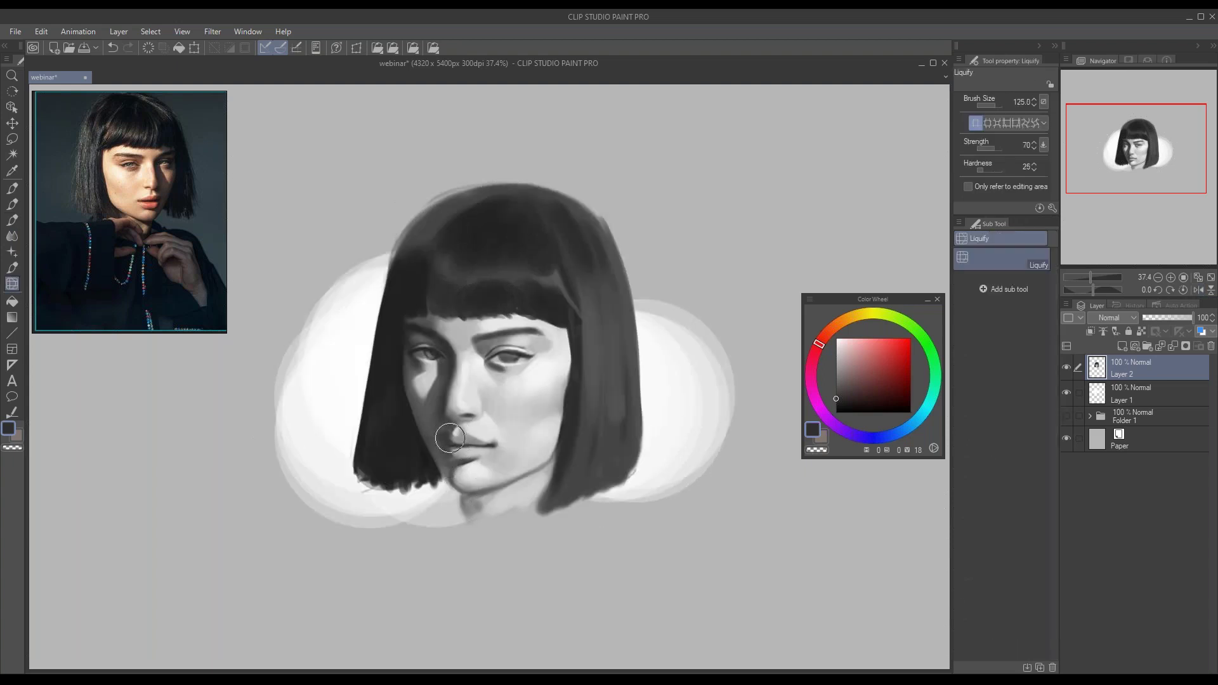
- Add a near-white highlight along the upper edge of the upper lip with Paint Small at 25
key(b)
alt+click(474, 431)
click(846, 338)
drag(842, 342, 836, 338)
key(bracketleft)
key(bracketleft)
ctrl+alt+drag(452, 433, 484, 440)
- Flip the reference photo horizontally to match the mirrored canvas
click(169, 246)
alt+shift+drag(169, 246, 208, 290)
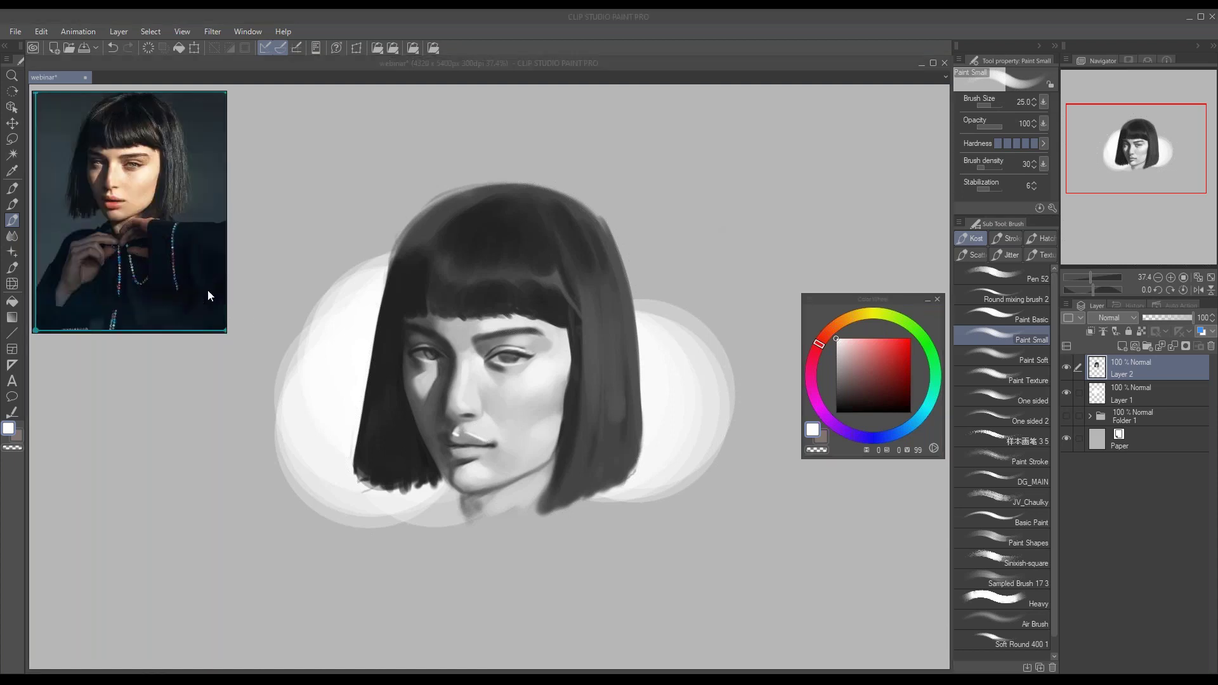
click(488, 424)
- Highlight the nose tip with near-white Paint Small at 20 and blend it with sampled greys at 35
key(])
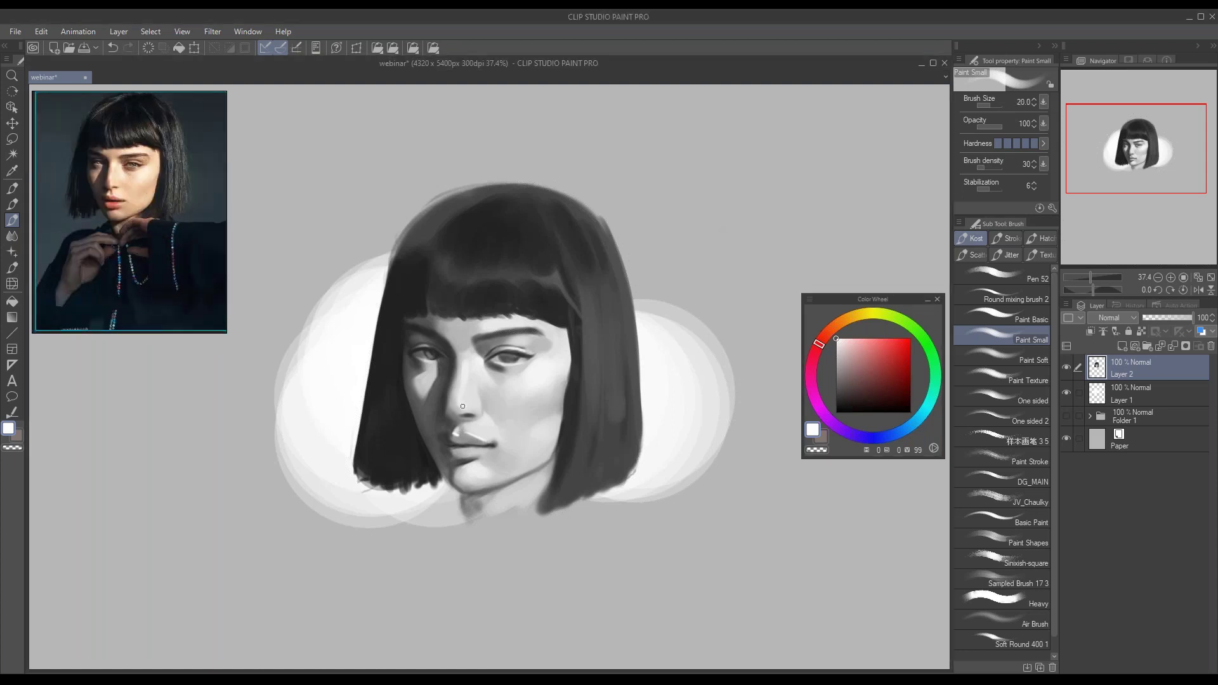
ctrl+alt+drag(463, 408, 460, 393)
alt+click(461, 392)
alt+click(455, 399)
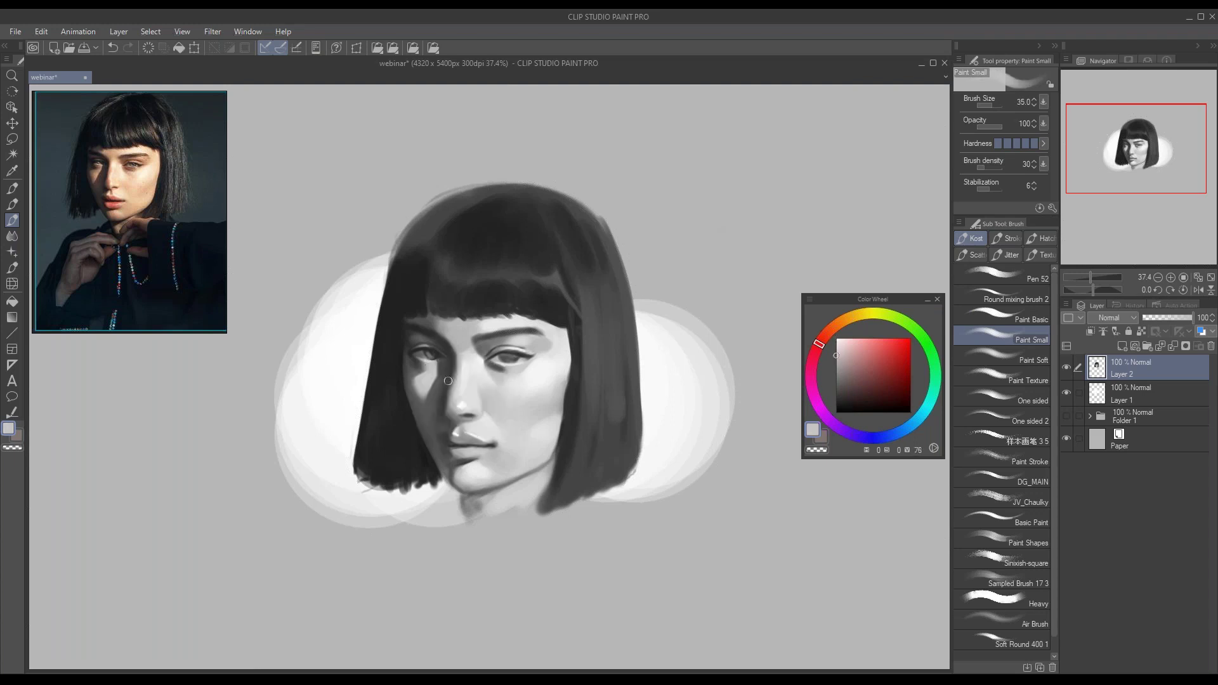
- Shade the shadow side between the nose and mouth with sampled dark greys, using Paint Soft at 35
alt+click(459, 383)
key(.)
key(])
alt+click(447, 417)
ctrl+alt+drag(451, 413, 447, 417)
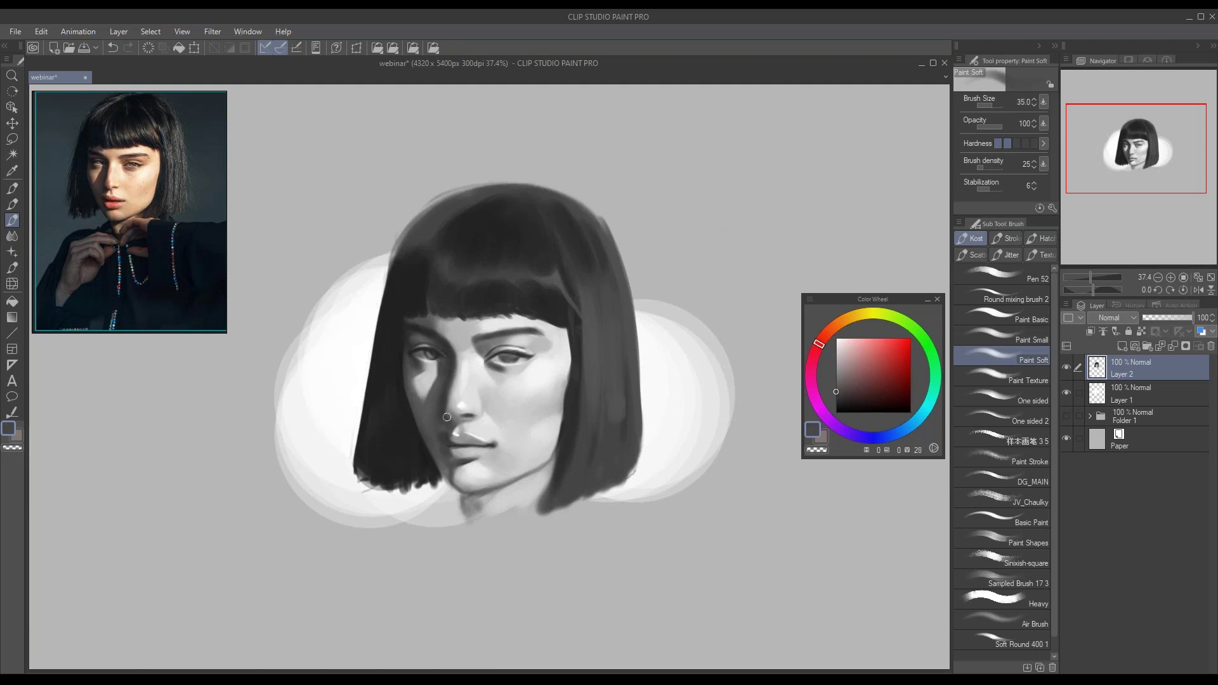
alt+click(442, 428)
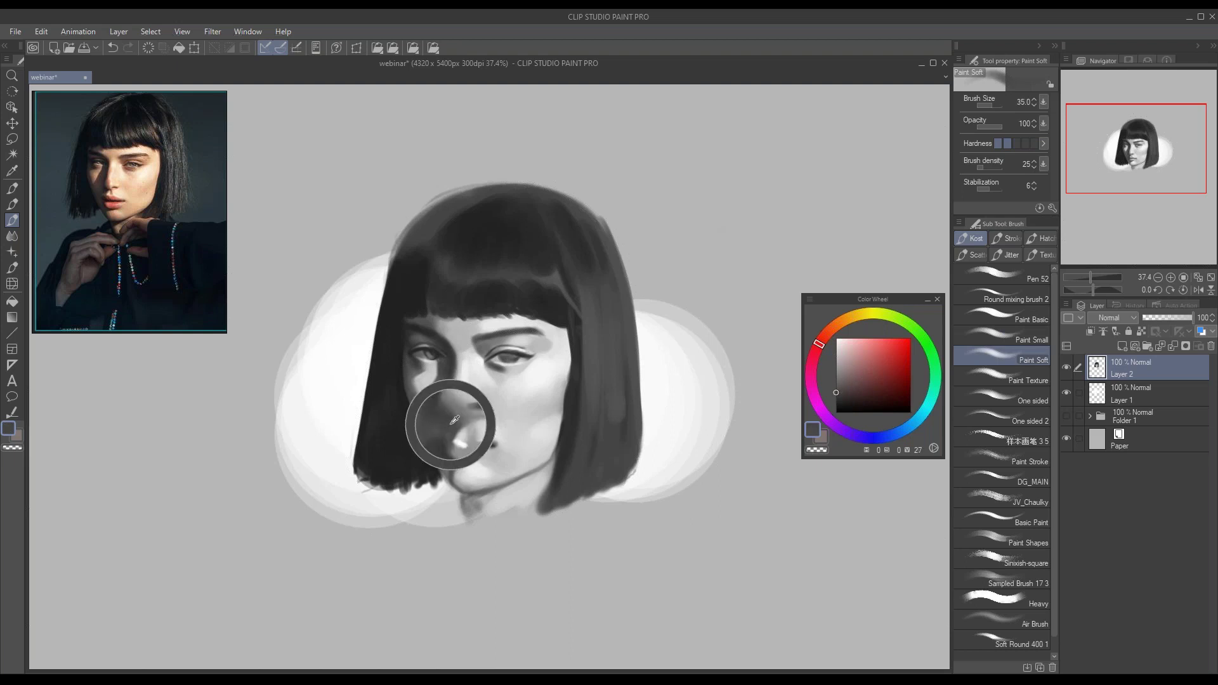
- Nudge the shadow side of the face into shape with Liquify at brush size 250
key(j)
key(])
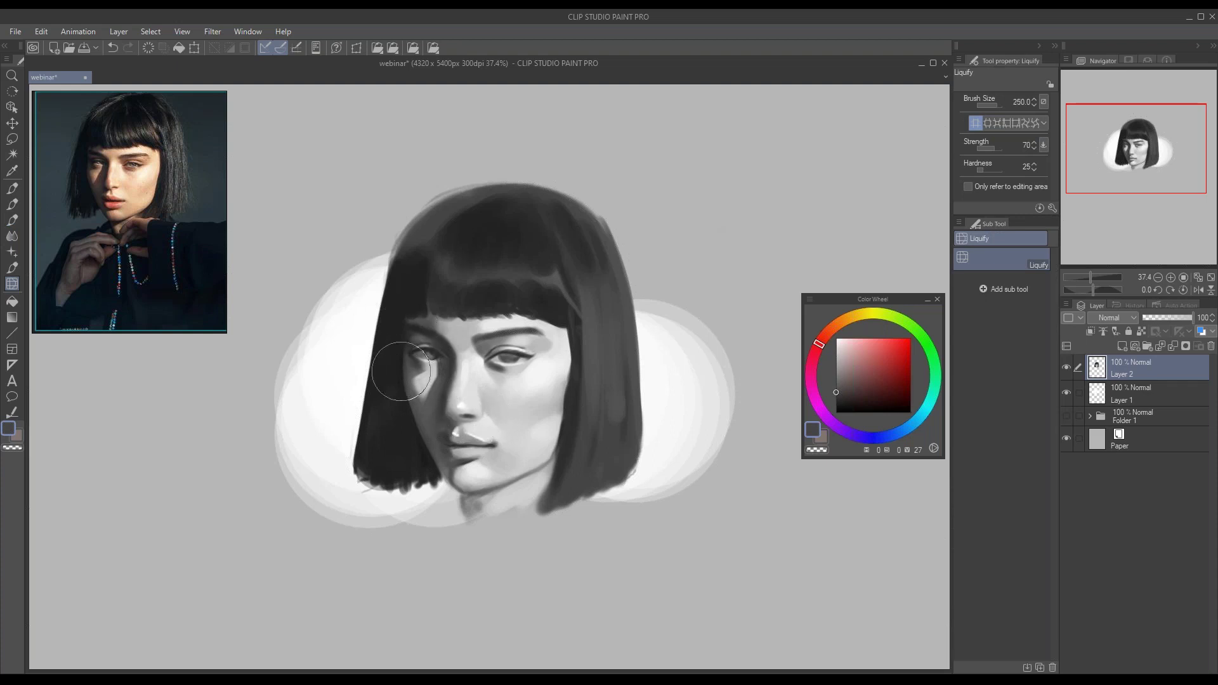
- Refine the dark hair edge beside the shadowed eye and cheek with sampled dark greys, using Paint Soft at up to 45
key(b)
alt+click(413, 400)
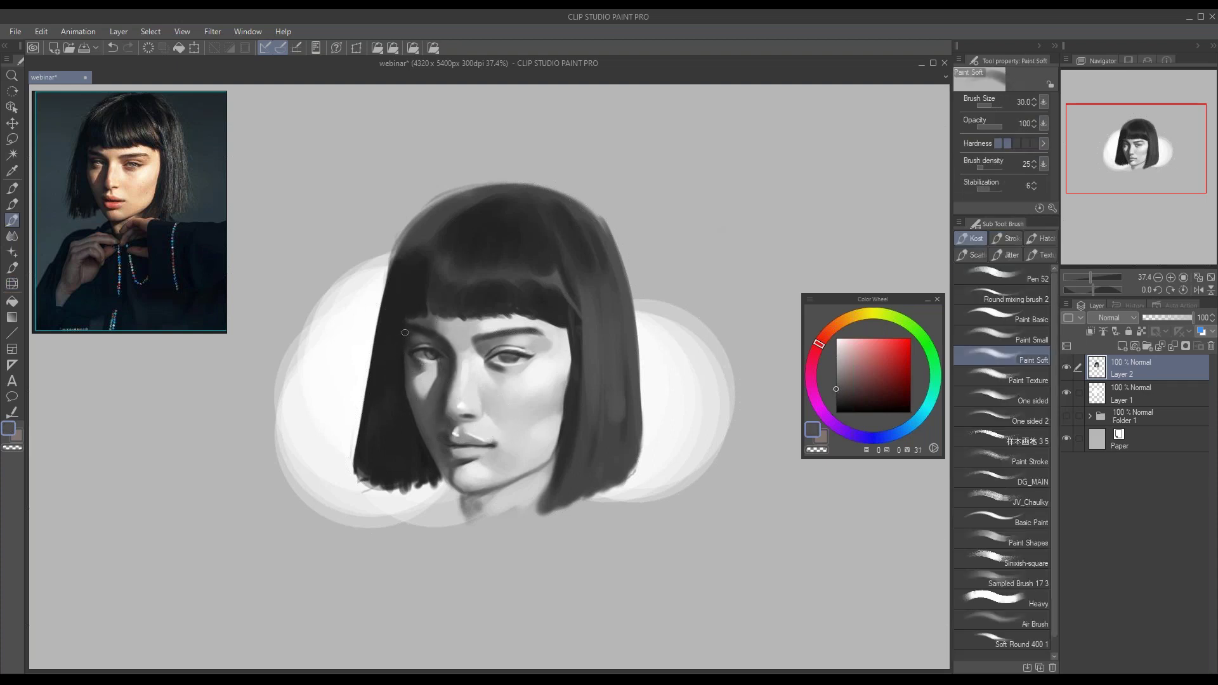
drag(406, 356, 406, 388)
key(ctrl+z)
key(])
key(/)
key(bracketright)
alt+click(406, 377)
alt+click(403, 385)
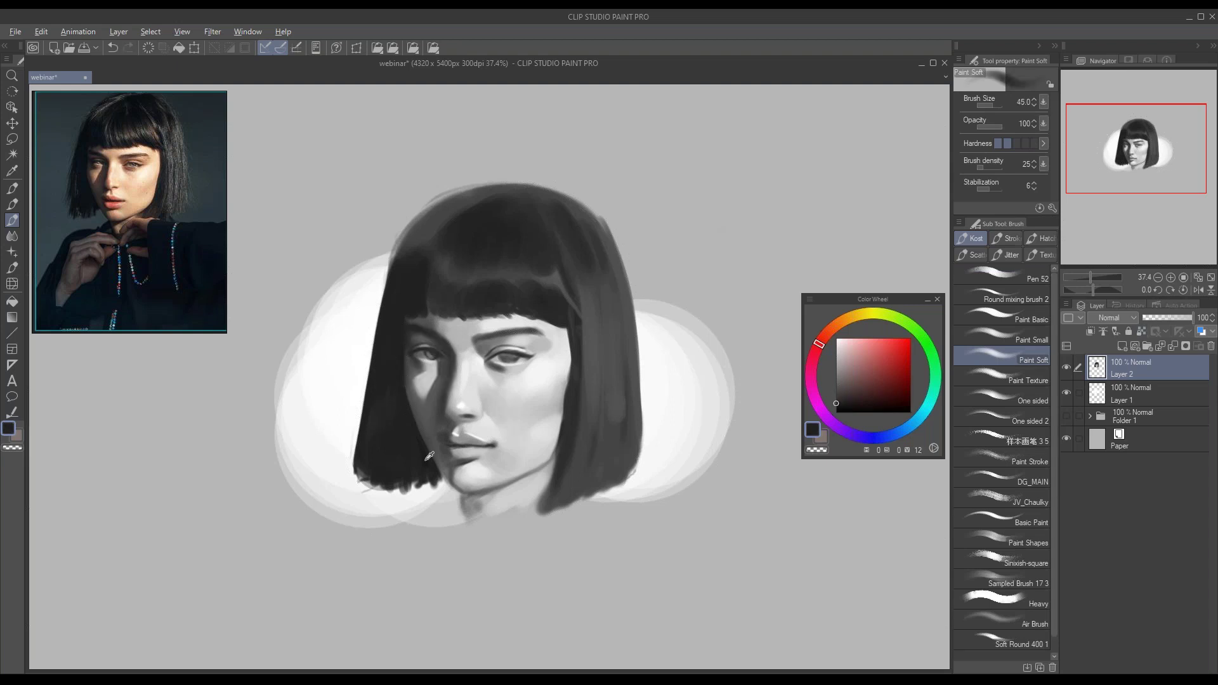
- Blend the shadow-side cheek and mouth corner with sampled greys, using Paint Soft at 30
key(bracketleft)
alt+click(419, 438)
key(bracketleft)
key(bracketleft)
key(bracketleft)
alt+click(455, 439)
key(bracketleft)
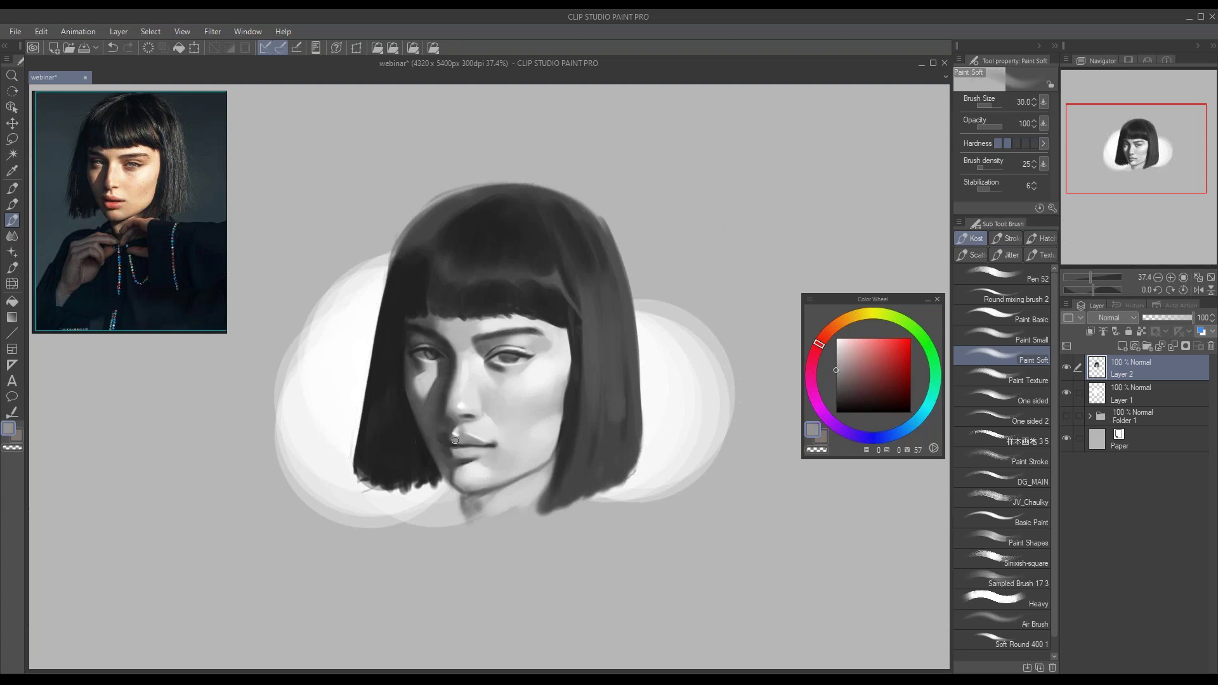
- Lighten the chin and the area below the lower lip with sampled light greys, using Paint Small at about 35
alt+click(472, 476)
key(comma)
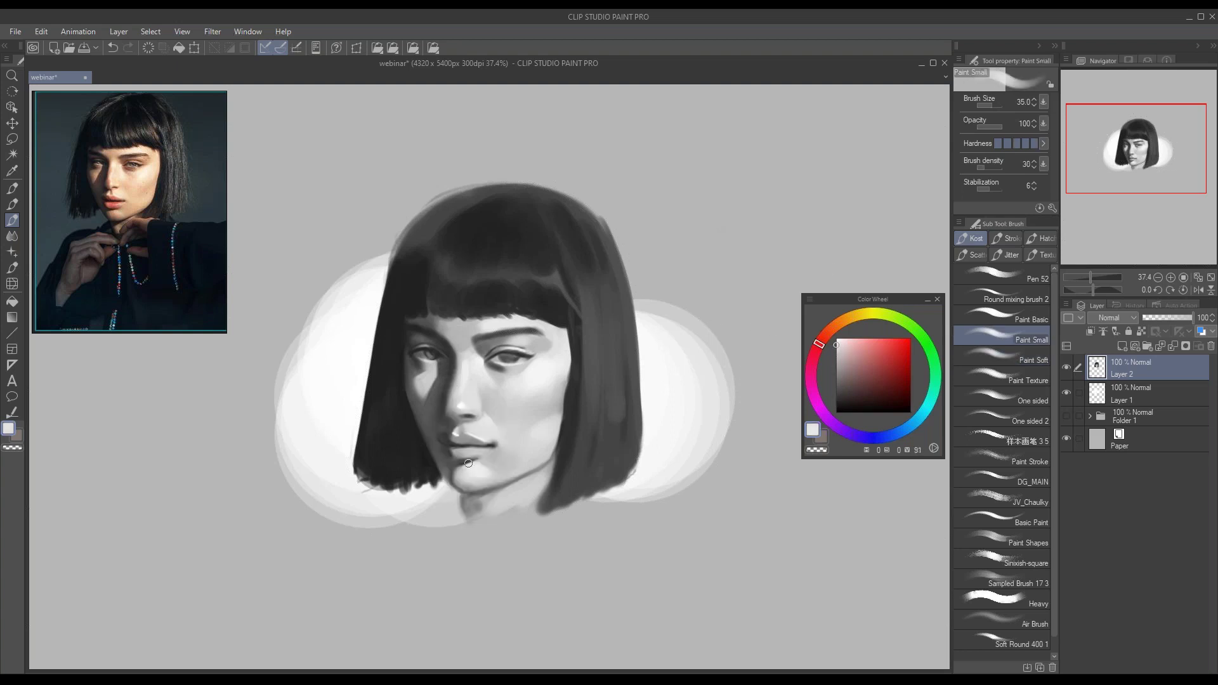
key(bracketleft)
key(bracketleft)
key(bracketright)
key(bracketright)
alt+click(487, 451)
key(bracketleft)
key(bracketleft)
alt+click(473, 474)
key(bracketright)
key(bracketright)
key(bracketright)
- Detail the lit eye with a sampled dark grey, using Paint Small at 8
key(bracketleft)
key(bracketleft)
key(bracketleft)
key(bracketleft)
key(bracketleft)
key(bracketleft)
key(bracketleft)
key(bracketleft)
alt+click(496, 359)
alt+click(497, 361)
key(bracketright)
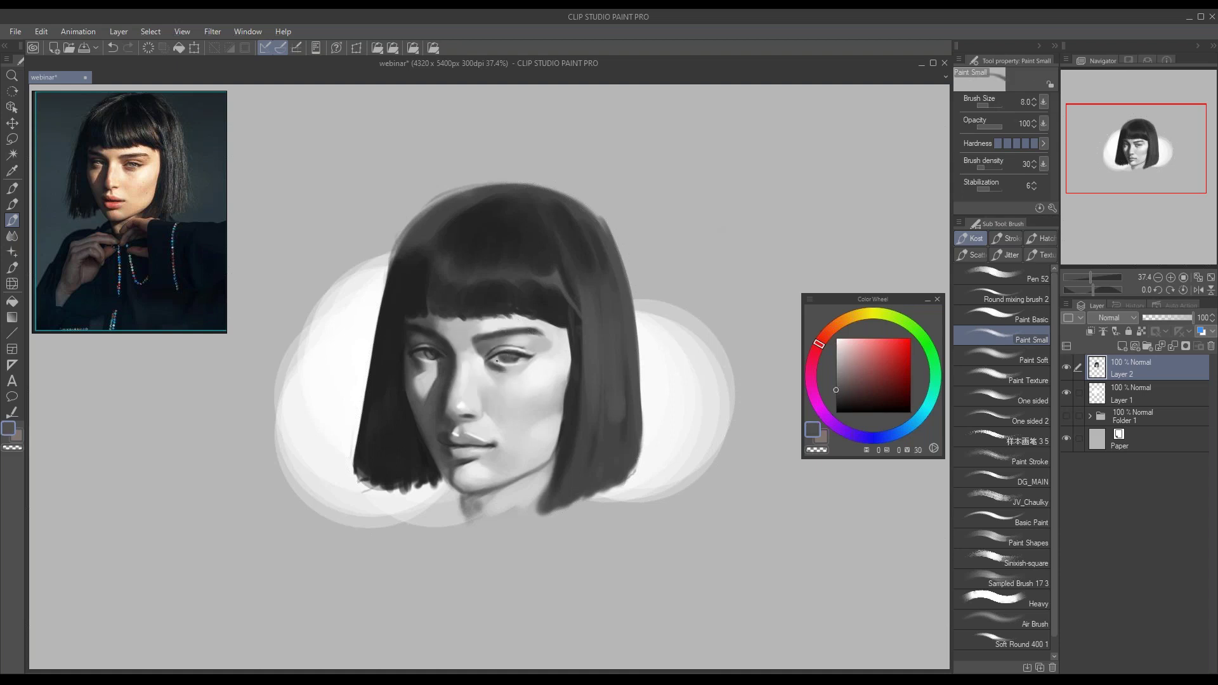
key(bracketright)
key(bracketright)
- Darken the outer corner of the shadowed eye with near-black Paint Small at 12.5 and adjust its shape with Liquify
alt+click(410, 356)
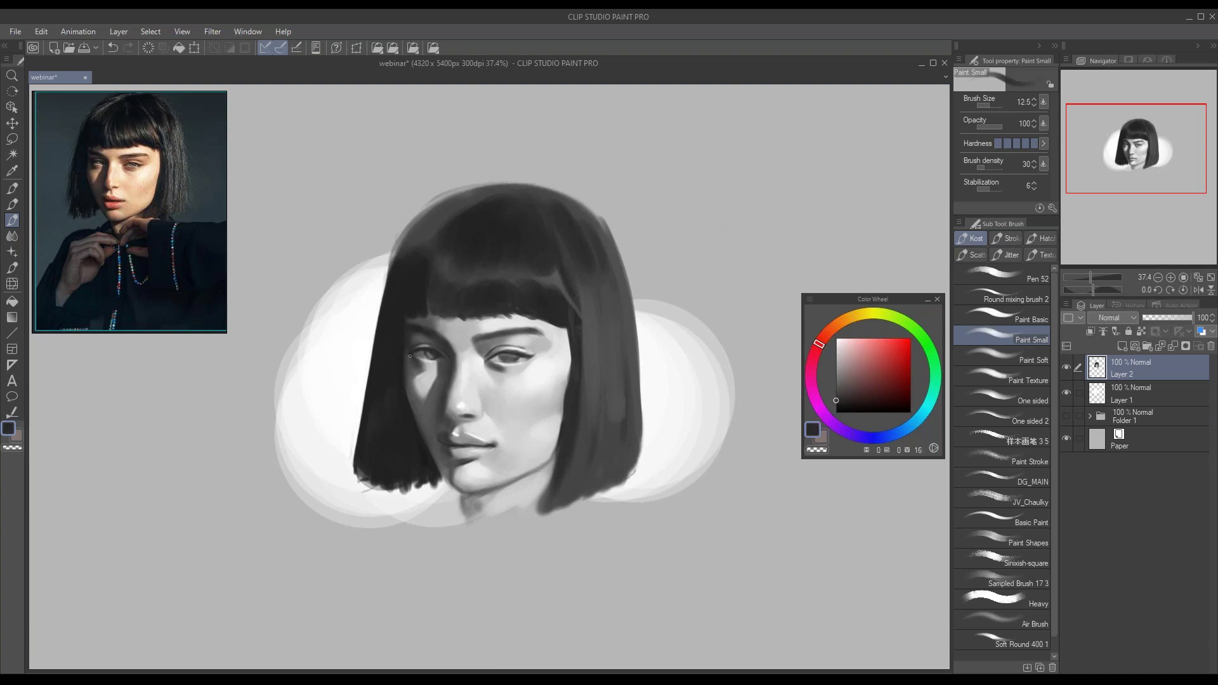
key(bracketright)
key(bracketright)
key(bracketright)
key(j)
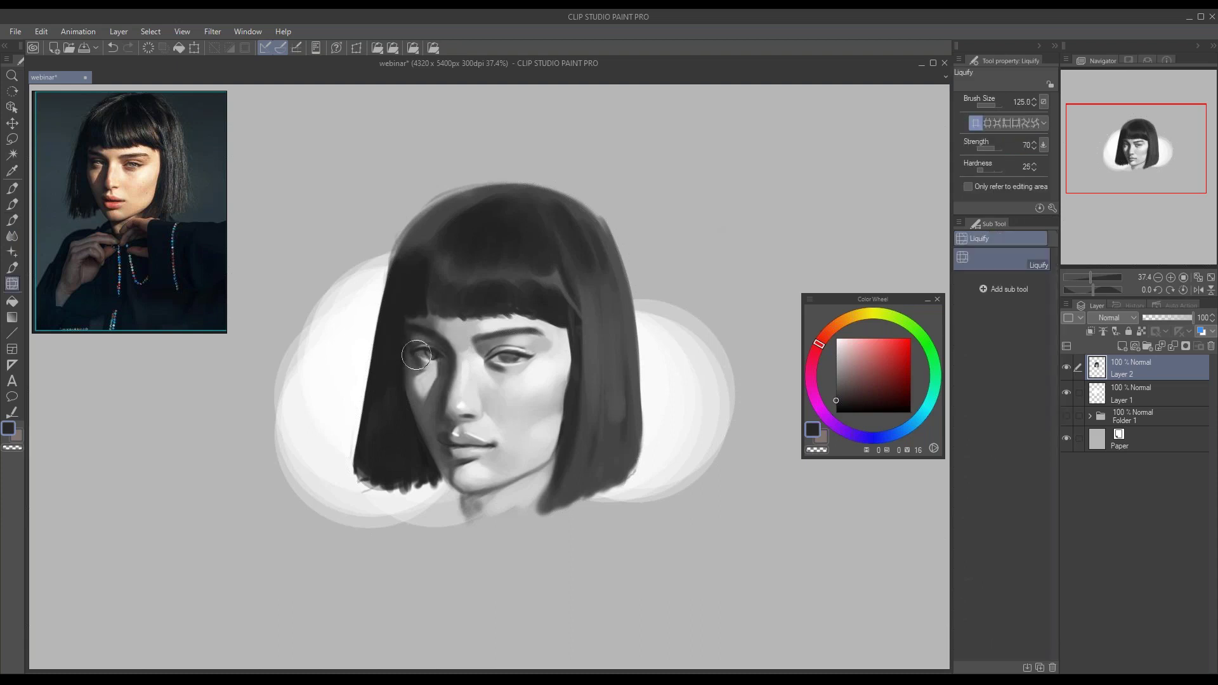
key(bracketleft)
key(bracketleft)
key(bracketleft)
key(bracketleft)
key(bracketleft)
- Shade around the shadowed eye with a sampled dark grey, using Paint Small at 40
key(b)
alt+click(427, 345)
key(bracketright)
key(bracketright)
key(bracketright)
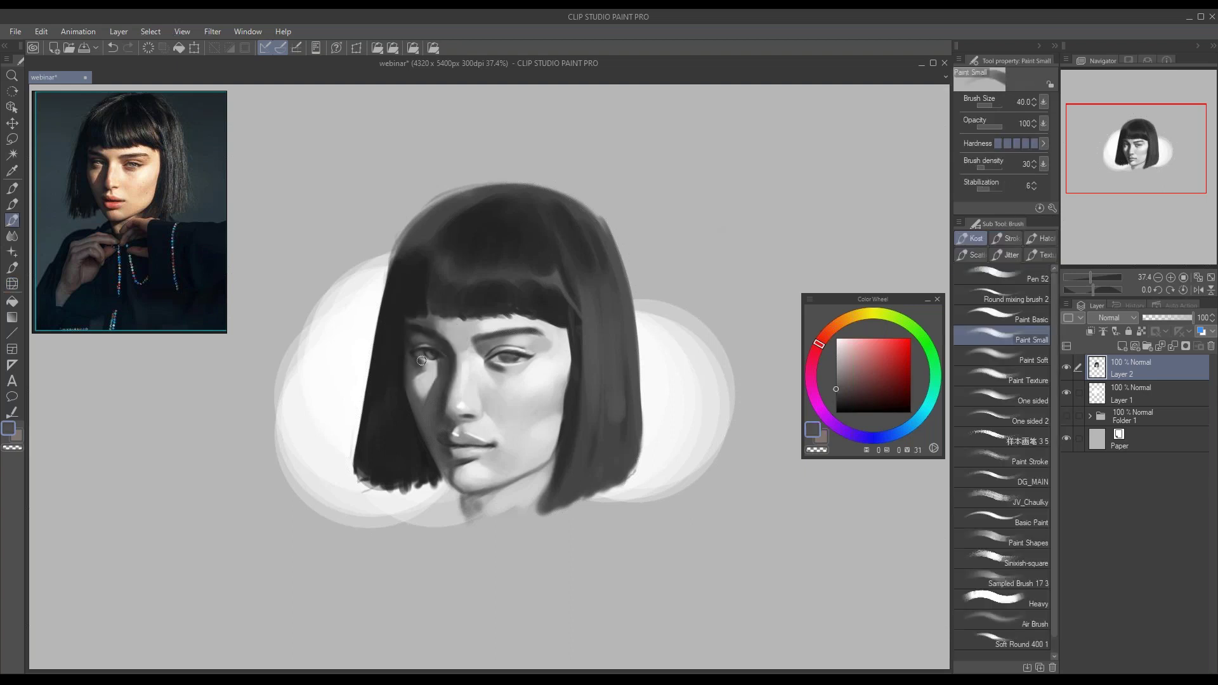
key(bracketleft)
key(bracketleft)
key(bracketleft)
key(bracketleft)
- Define the dark upper lid of the shadowed eye with a sampled near-black, reducing Paint Small to 10
alt+click(407, 346)
key(bracketright)
key(bracketright)
key(bracketright)
key(bracketleft)
key(bracketleft)
key(bracketleft)
key(bracketleft)
key(bracketleft)
key(bracketleft)
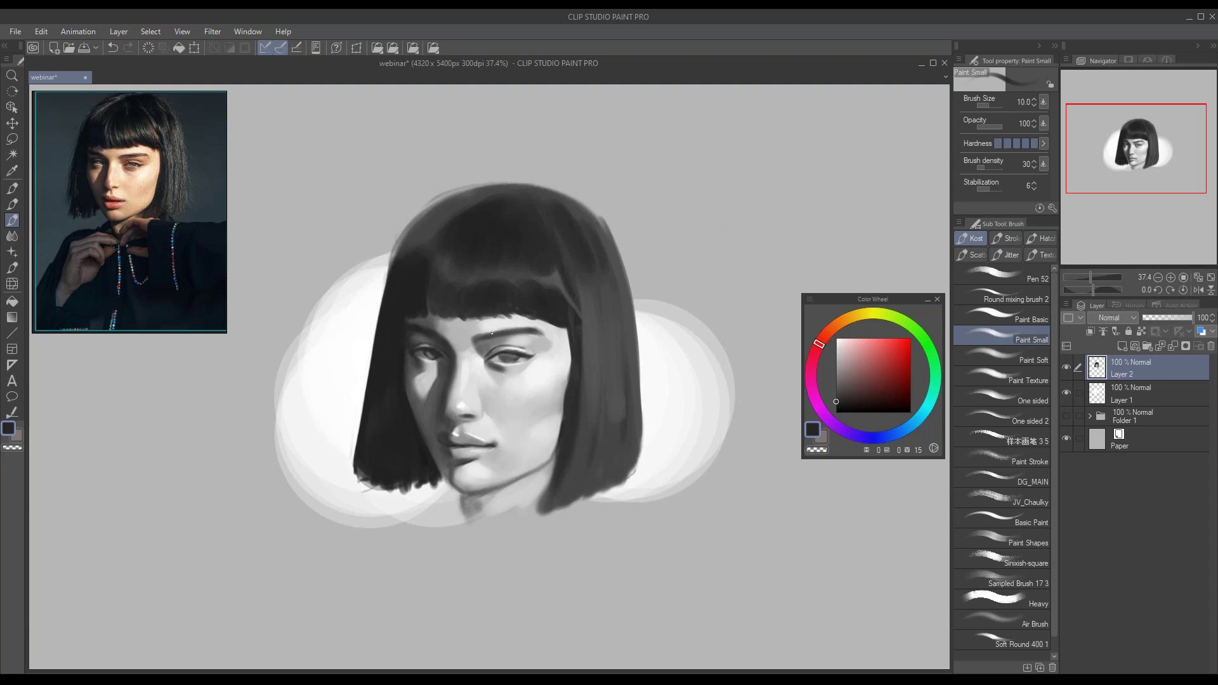
- Refine the inner corner of the lit eye with sampled greys, using Paint Small at 15
alt+click(496, 350)
key(bracketleft)
alt+click(495, 354)
alt+click(492, 359)
key(bracketright)
key(bracketright)
key(bracketright)
alt+click(489, 359)
key(bracketleft)
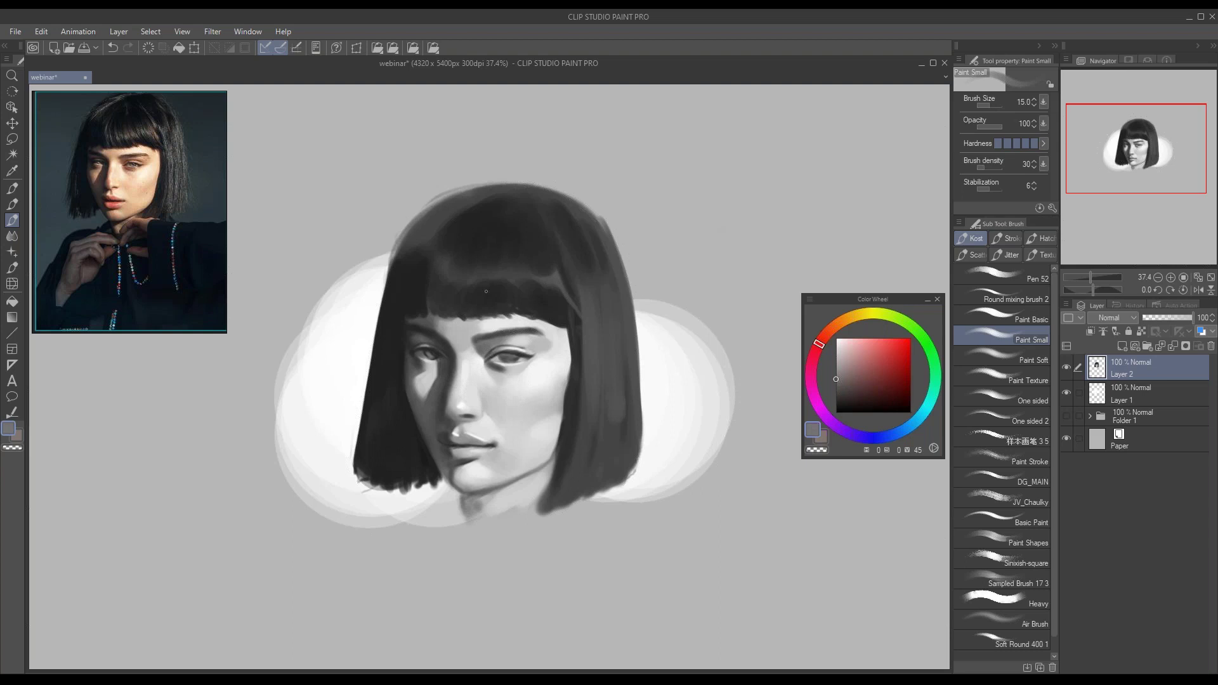
- Touch up the lit eye's upper lid and inner corner with sampled tones, using Paint Small at 10
alt+click(492, 352)
key(bracketleft)
alt+click(494, 343)
key(bracketleft)
alt+click(484, 357)
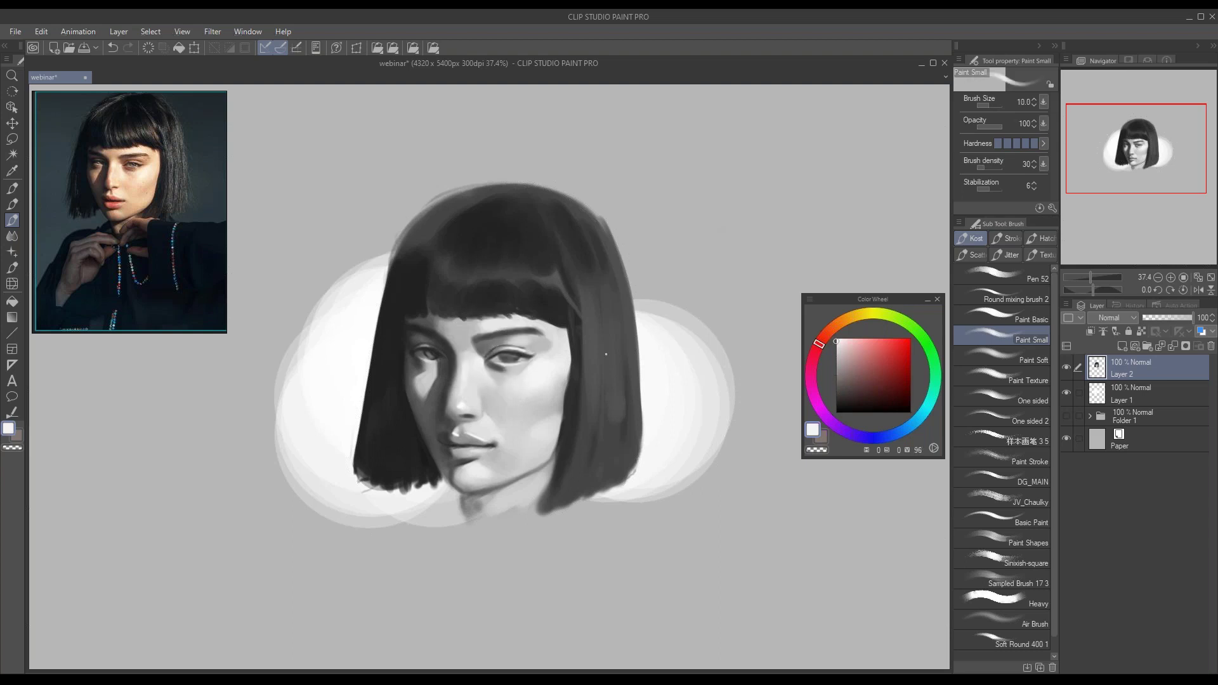
- Brighten the lit cheek and the skin beside the mouth with near-white Paint Small at 50 to 70
key(bracketright)
key(bracketright)
key(bracketright)
key(bracketright)
key(bracketright)
key(bracketright)
key(bracketright)
key(bracketright)
key(bracketright)
key(bracketright)
key(bracketright)
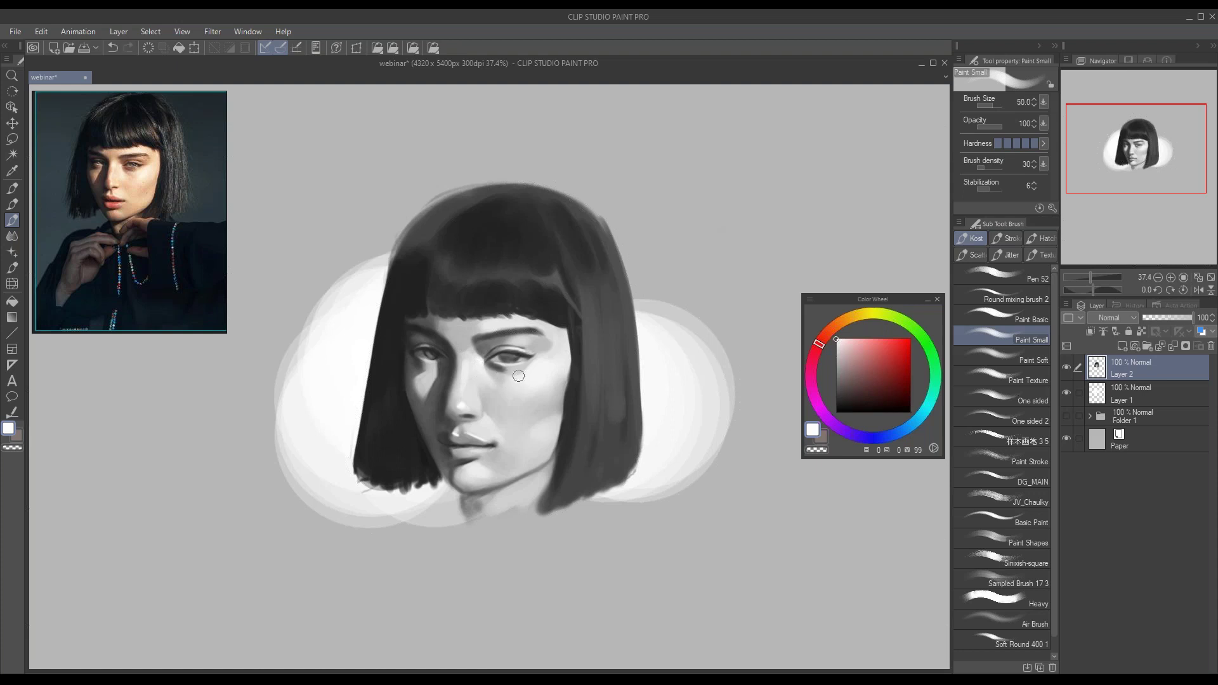
key(bracketright)
key(bracketright)
drag(496, 457, 494, 453)
- Shade the shadow side of the nose and upper lip with sampled dark greys, using Paint Small at 40
key(bracketleft)
key(bracketleft)
key(bracketleft)
key(bracketleft)
key(bracketleft)
alt+click(455, 422)
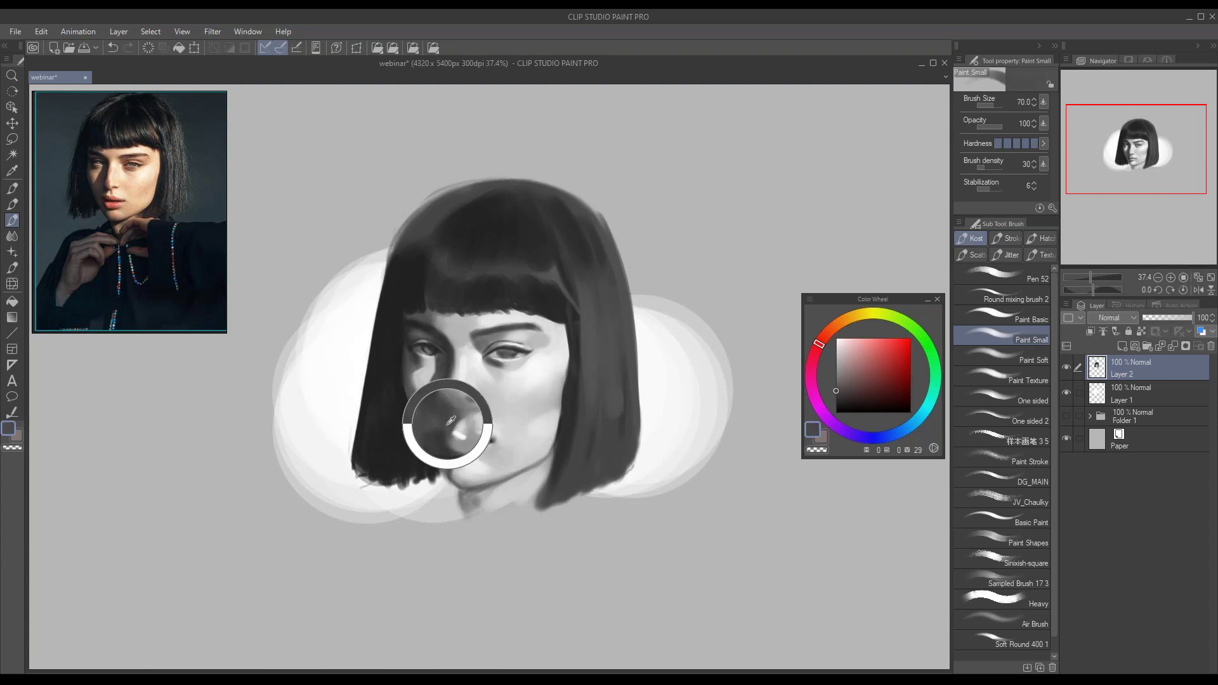
key(bracketleft)
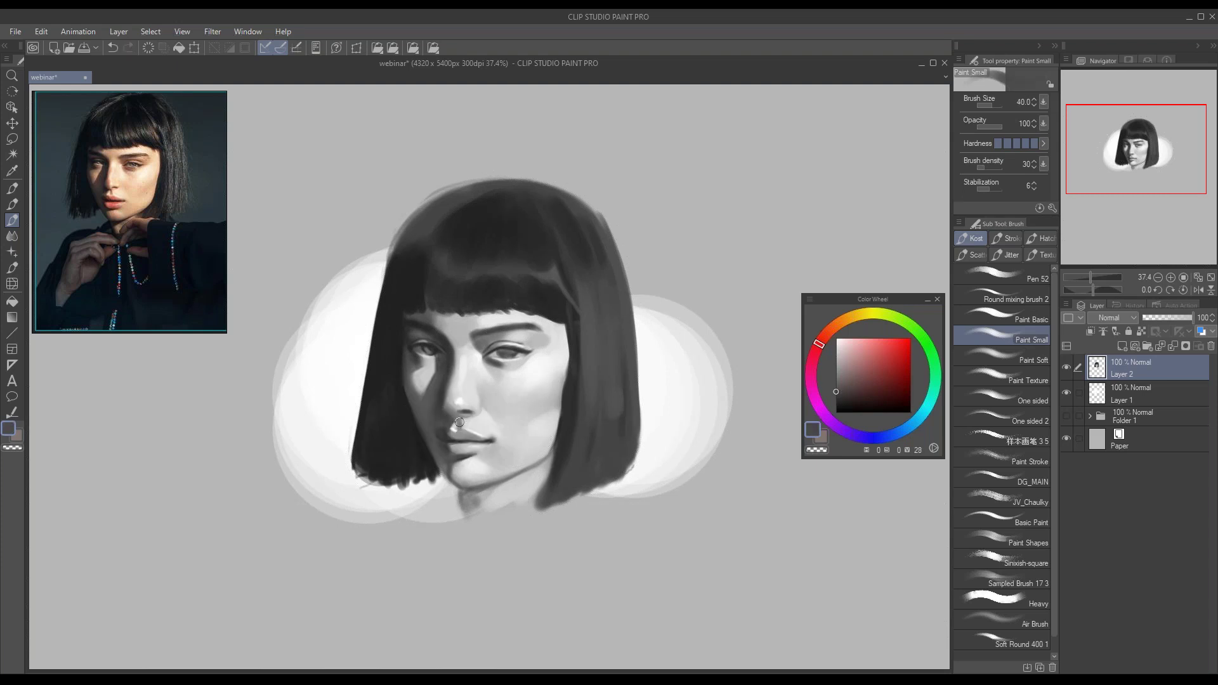
alt+click(443, 420)
alt+click(442, 397)
- Rework the light patch below the shadowed eye with sampled light and dark greys, using Paint Small at 40 to 60
key(bracketleft)
key(bracketleft)
key(bracketleft)
key(bracketleft)
alt+click(411, 347)
alt+click(416, 364)
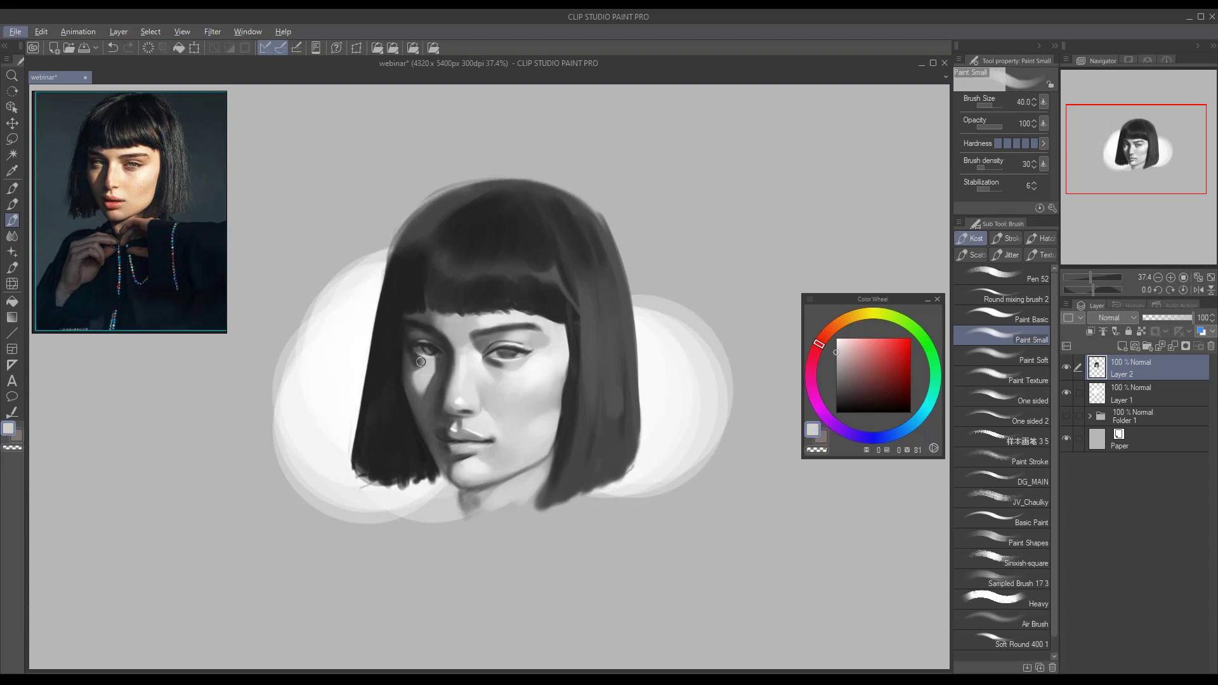
alt+click(418, 362)
key(])
key(])
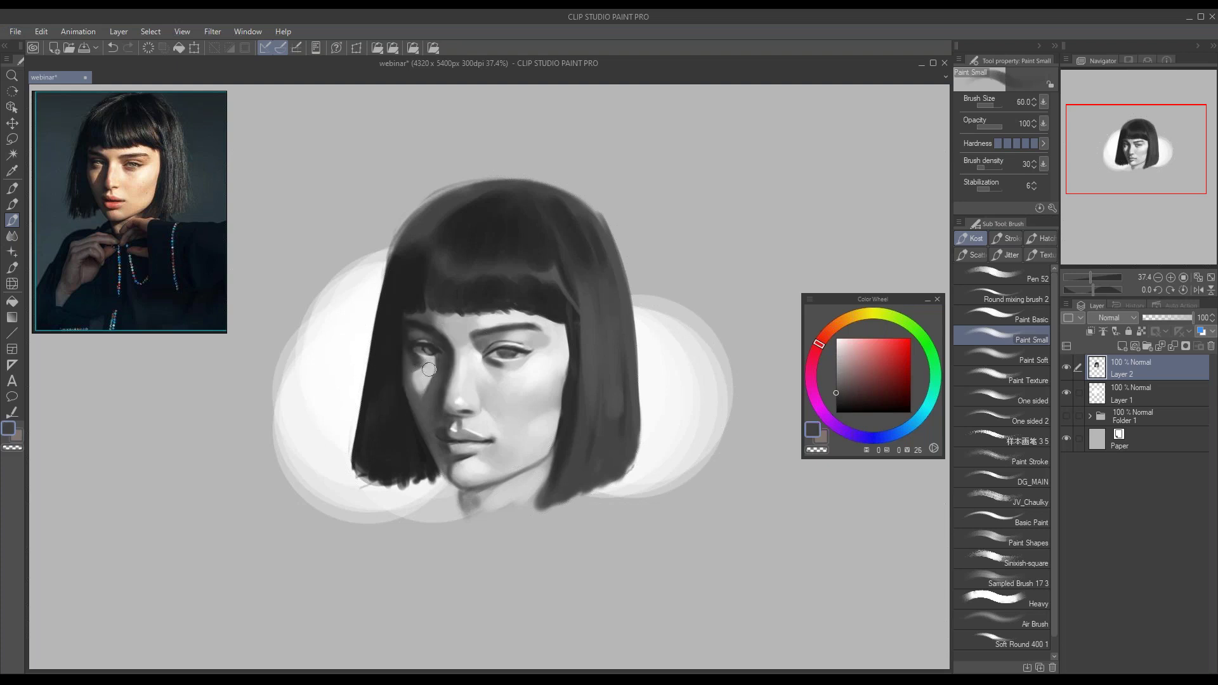
drag(420, 365, 427, 362)
key(alt)
alt+click(409, 420)
key([)
key([)
key([)
key(bracketleft)
drag(479, 487, 537, 462)
key(ctrl+z)
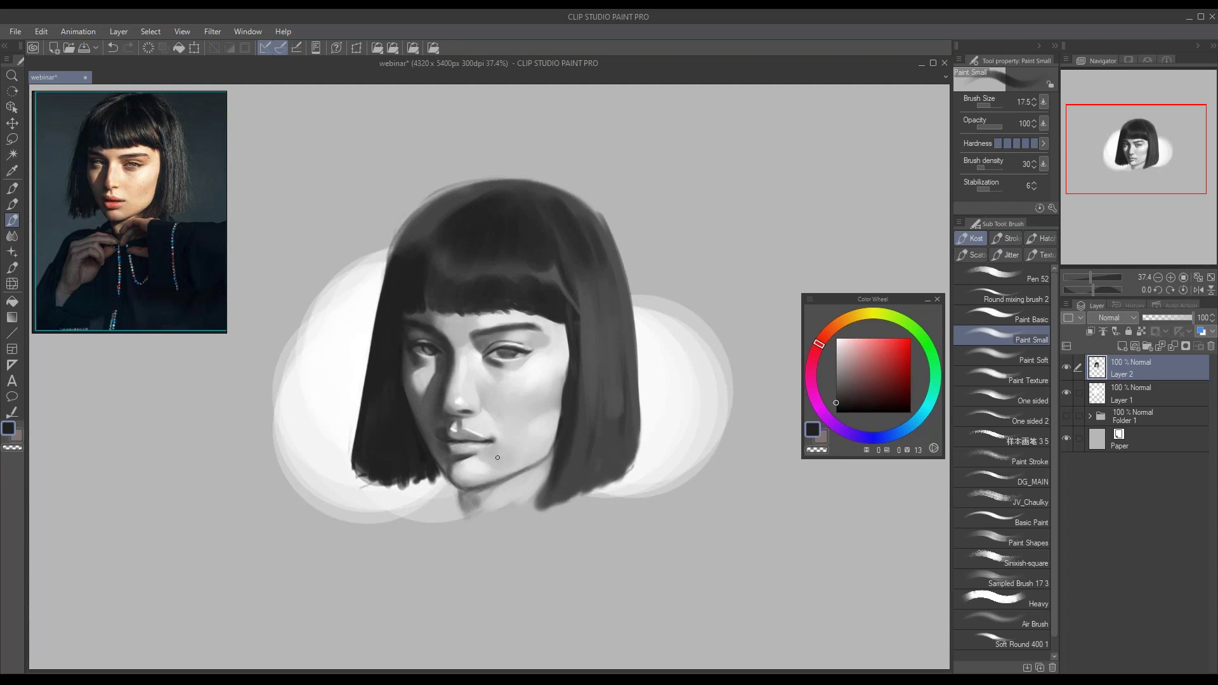
- Brighten the skin beside the lit eye and below its brow with sampled near-whites, using Paint Small at 45
click(829, 348)
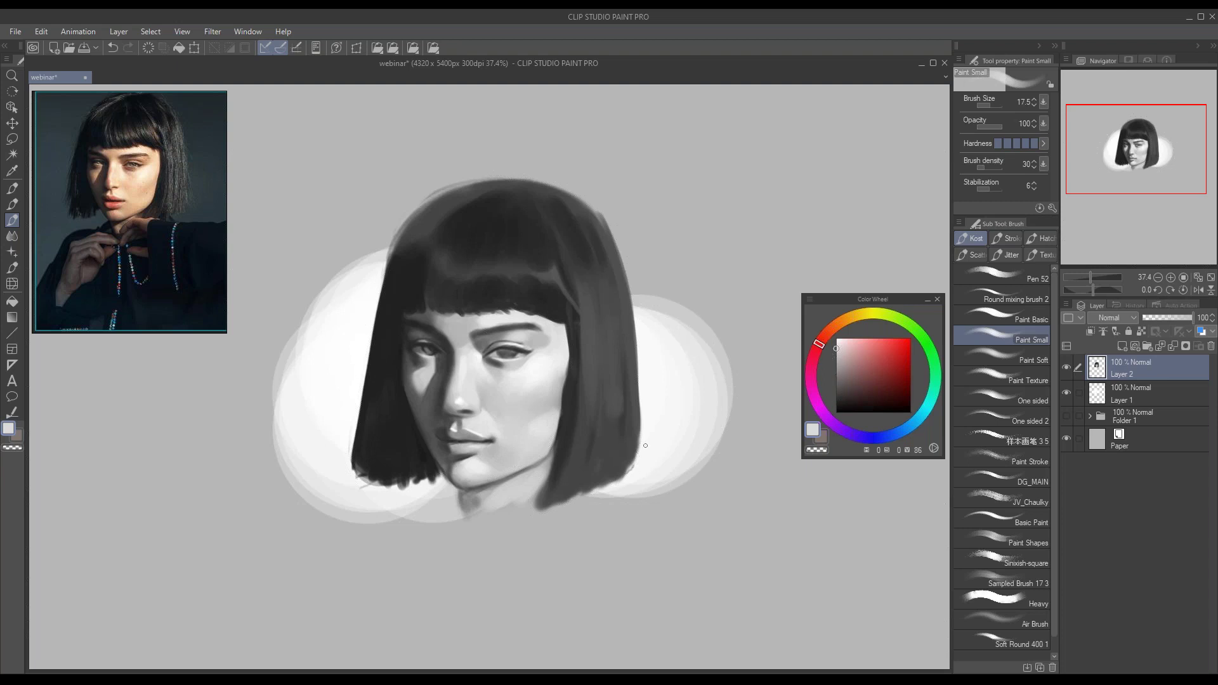
alt+click(545, 359)
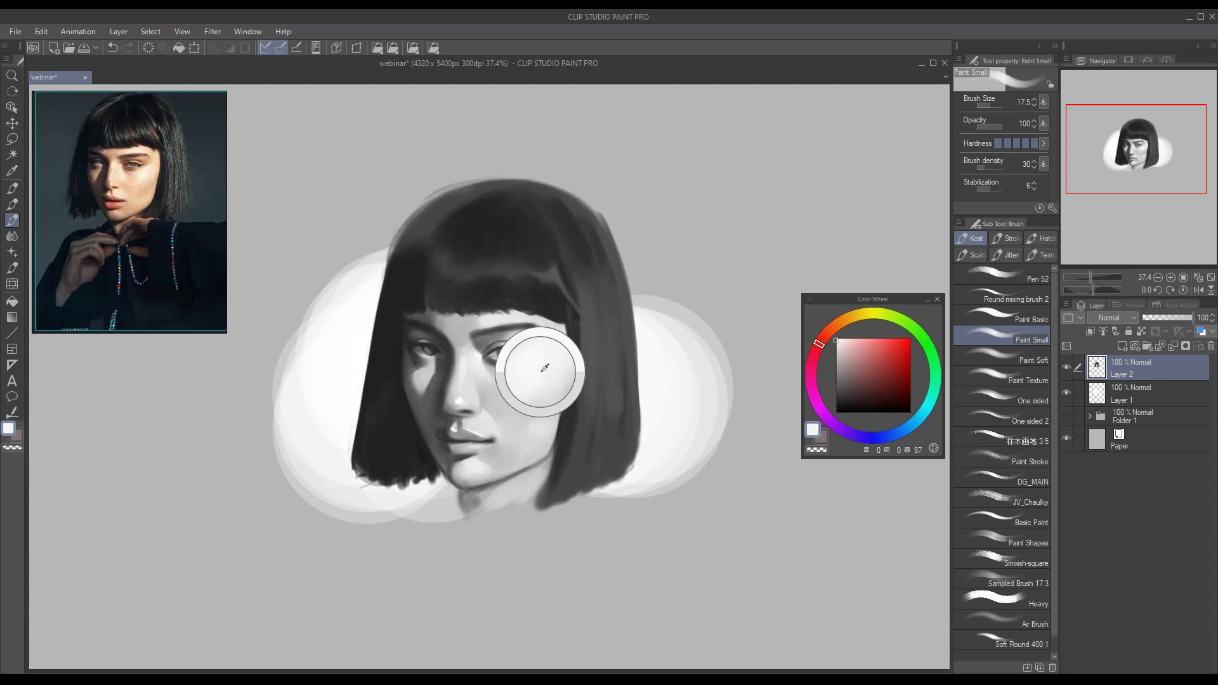
alt+click(536, 362)
key(])
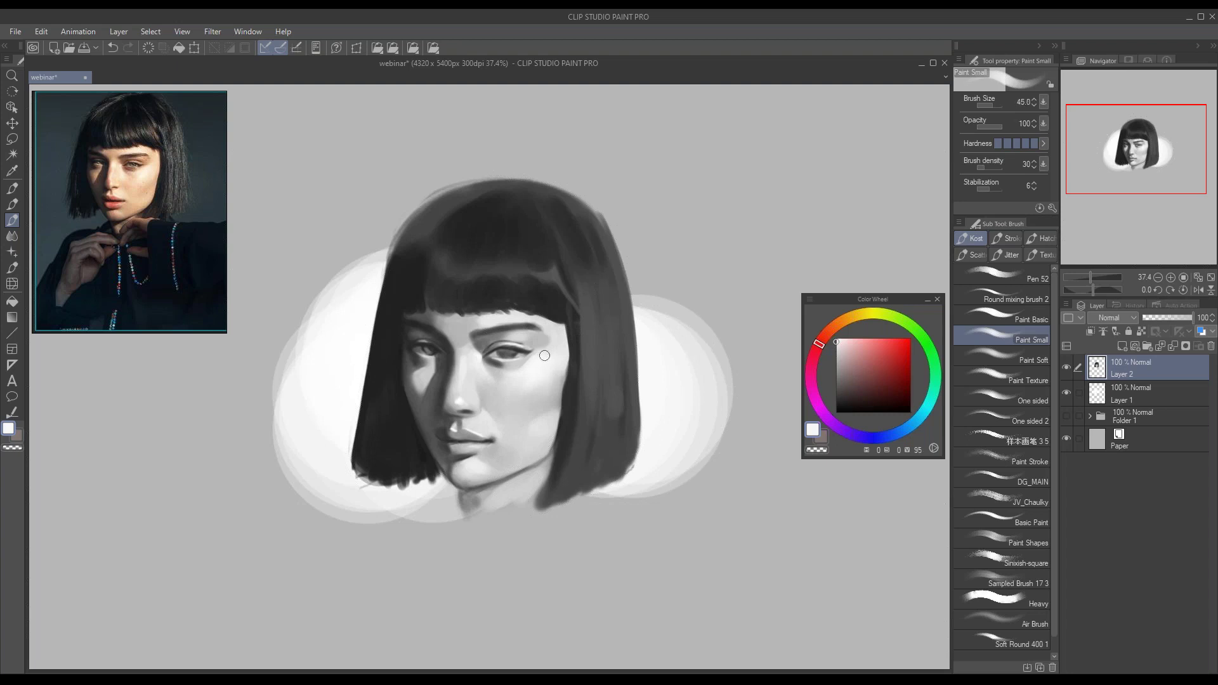
alt+click(535, 341)
key(bracketleft)
- Strengthen the eyebrow above the lit eye with a sampled dark grey, using Paint Small at 40
alt+click(502, 330)
key(bracketright)
key(bracketright)
key(bracketright)
key(bracketright)
key(bracketright)
drag(506, 330, 538, 328)
key(bracketleft)
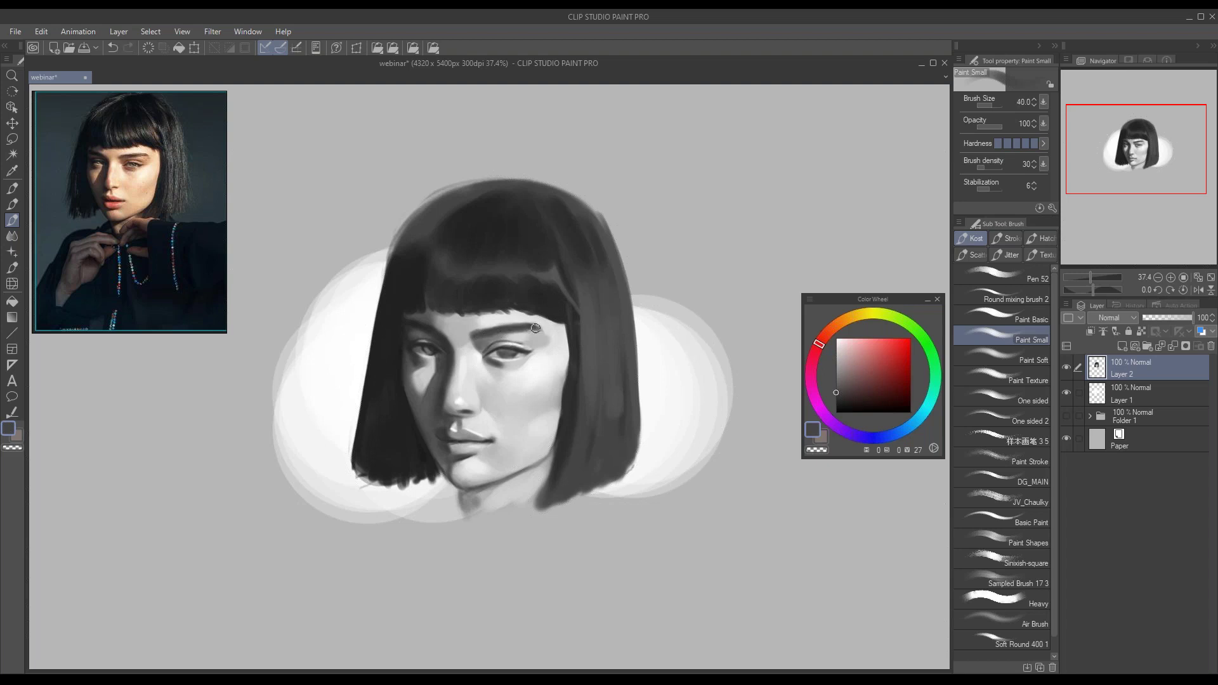
- Add a mid-grey highlight at the lit end of the fringe with Paint Small at 20
alt+click(406, 297)
alt+click(556, 272)
key(bracketleft)
key(bracketleft)
key(bracketleft)
key(bracketleft)
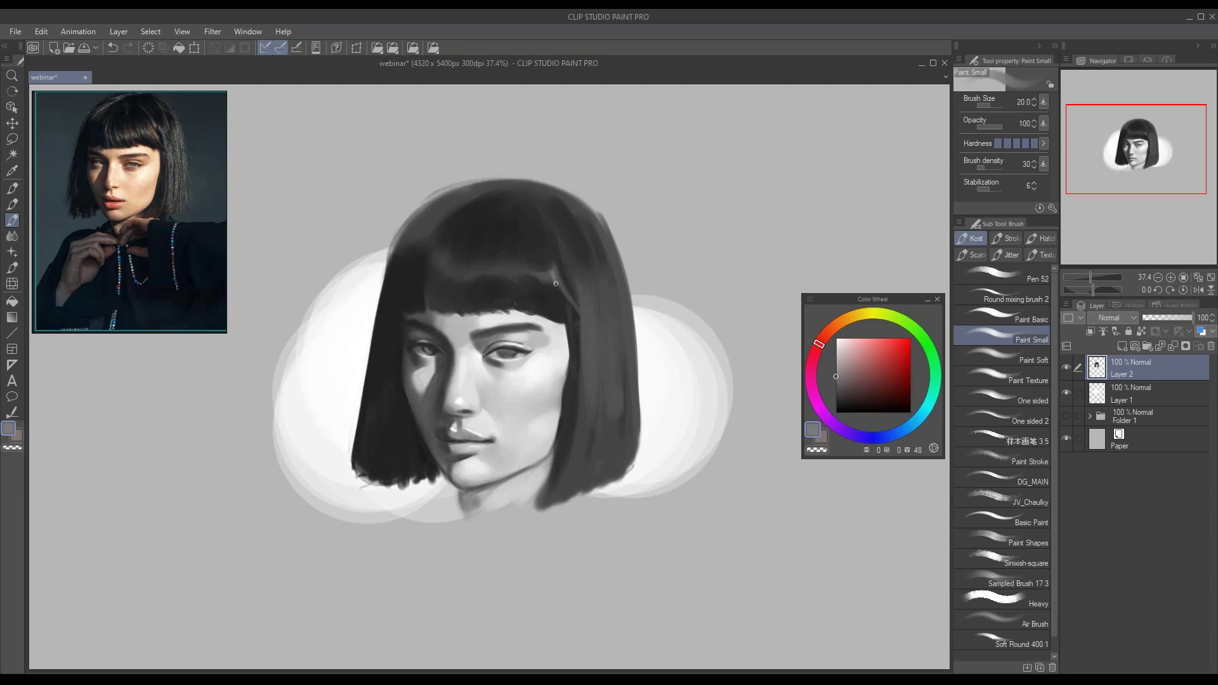
- Darken the hair strands above the lit end of the fringe with a sampled near-black, using Paint Small at 50
drag(548, 230, 568, 259)
key(ctrl+z)
key(bracketright)
key(bracketright)
key(bracketright)
key(bracketright)
key(bracketright)
key(bracketright)
alt+click(551, 231)
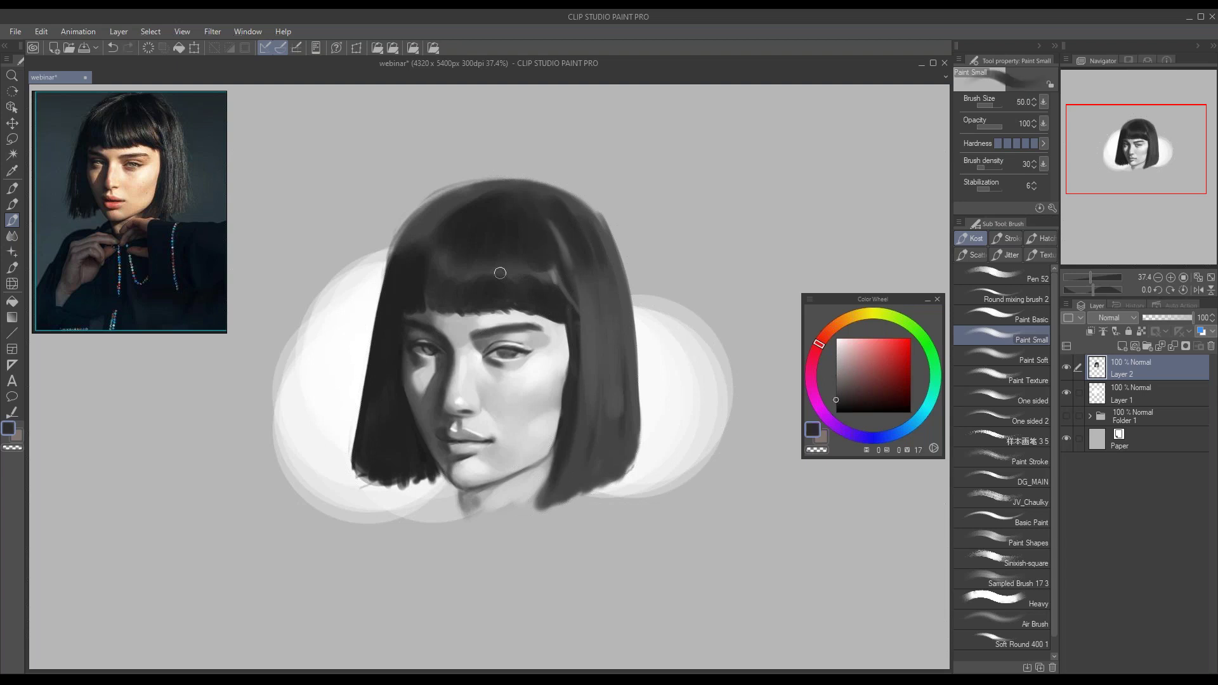
- Define thin dark strands above the lit end of the fringe with a smaller Paint Small brush
key(bracketleft)
key(bracketleft)
key(bracketleft)
drag(556, 233, 563, 259)
- Lock the layer's transparent pixels and lighten the upper lit-side hair with a grey sampled from the fringe highlight
key(bracketright)
alt+click(554, 280)
key(slash)
key(bracketright)
key(bracketright)
key(bracketright)
key(bracketright)
mouse_move(595, 312)
mouse_down()
mouse_move(585, 455)
mouse_move(596, 355)
mouse_move(605, 432)
mouse_move(611, 314)
mouse_move(619, 431)
mouse_up()
key(ctrl+z)
key(ctrl+z)
drag(622, 314, 628, 409)
- Extend the lighter grey down the lit-side hair to its lower ends using a larger Paint Small brush
key(bracketright)
key(bracketright)
mouse_move(624, 316)
mouse_down()
mouse_move(631, 421)
mouse_move(594, 469)
mouse_up()
key(bracketleft)
key(bracketright)
key(bracketright)
mouse_move(590, 424)
mouse_down()
mouse_move(567, 504)
mouse_move(623, 463)
mouse_up()
- Define the upper lit-side hair strands with sampled near-black and dark grey, using Paint Small at 60 and 50
key(bracketleft)
key(bracketleft)
key(bracketleft)
key(bracketleft)
key(bracketleft)
key(bracketleft)
key(bracketleft)
key(bracketleft)
key(bracketleft)
key(bracketleft)
key(bracketleft)
key(bracketleft)
key(bracketleft)
key(bracketleft)
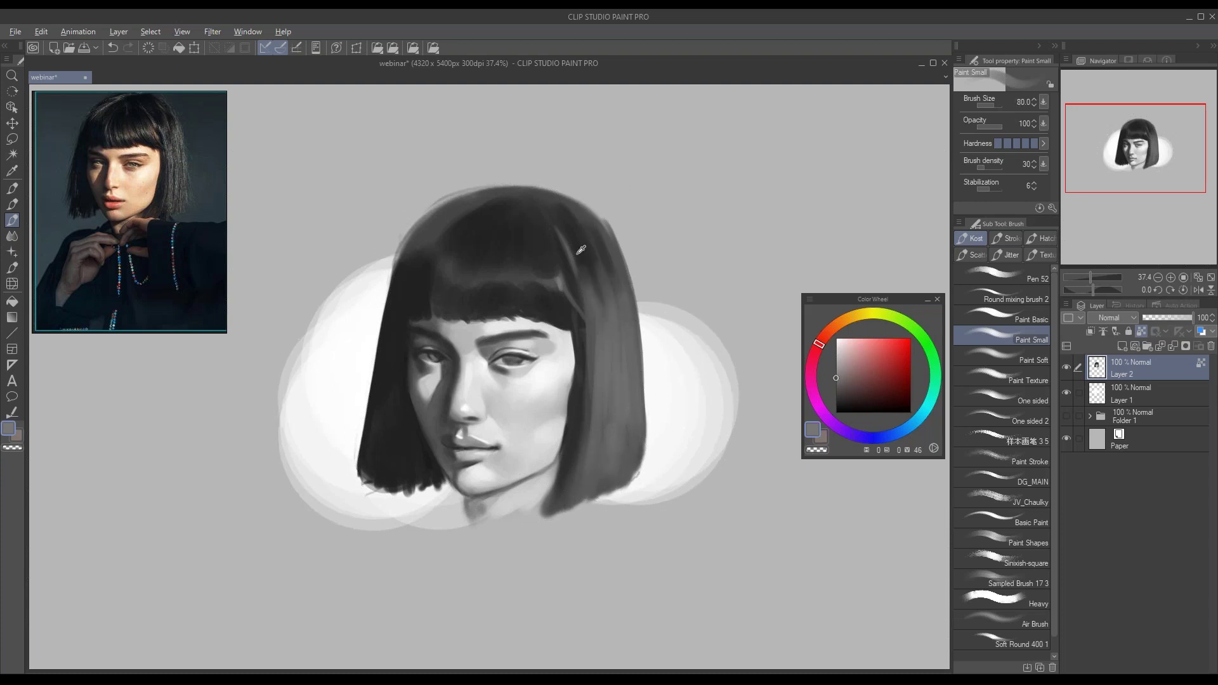
key(bracketleft)
key(bracketleft)
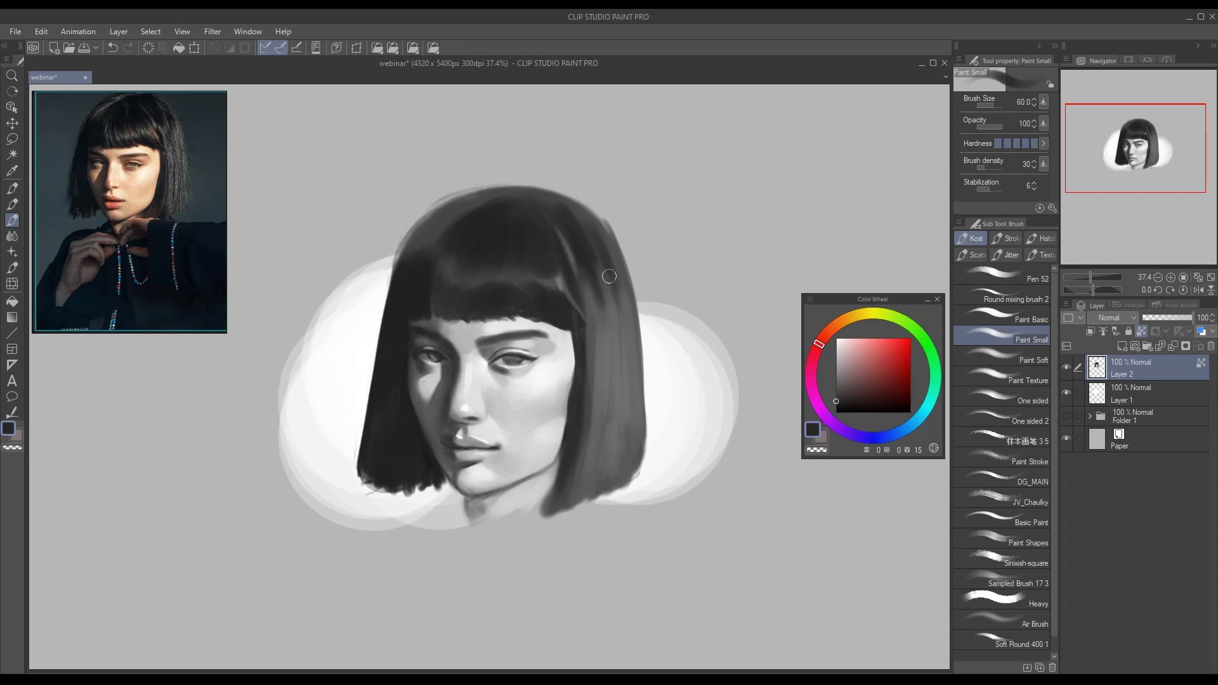
alt+click(609, 239)
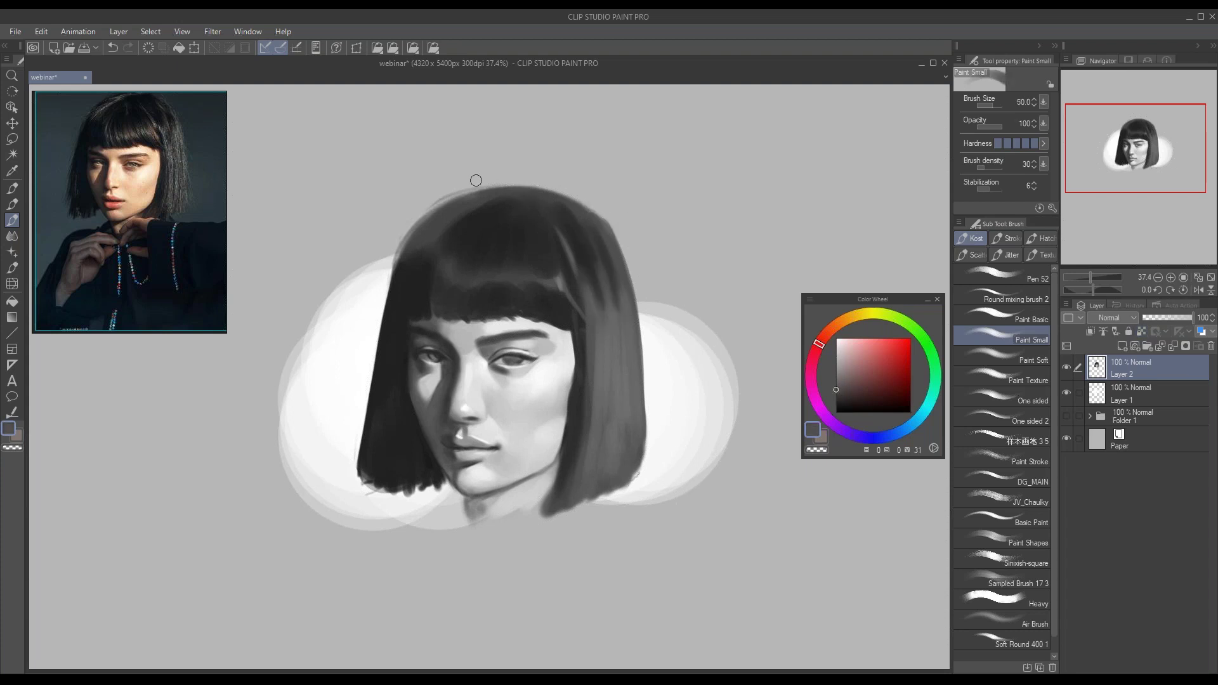
- Reshape the shadow-side hair outline with Liquify at 700 and repaint its edge with a sampled near-black
key(j)
ctrl+alt+drag(413, 238, 484, 238)
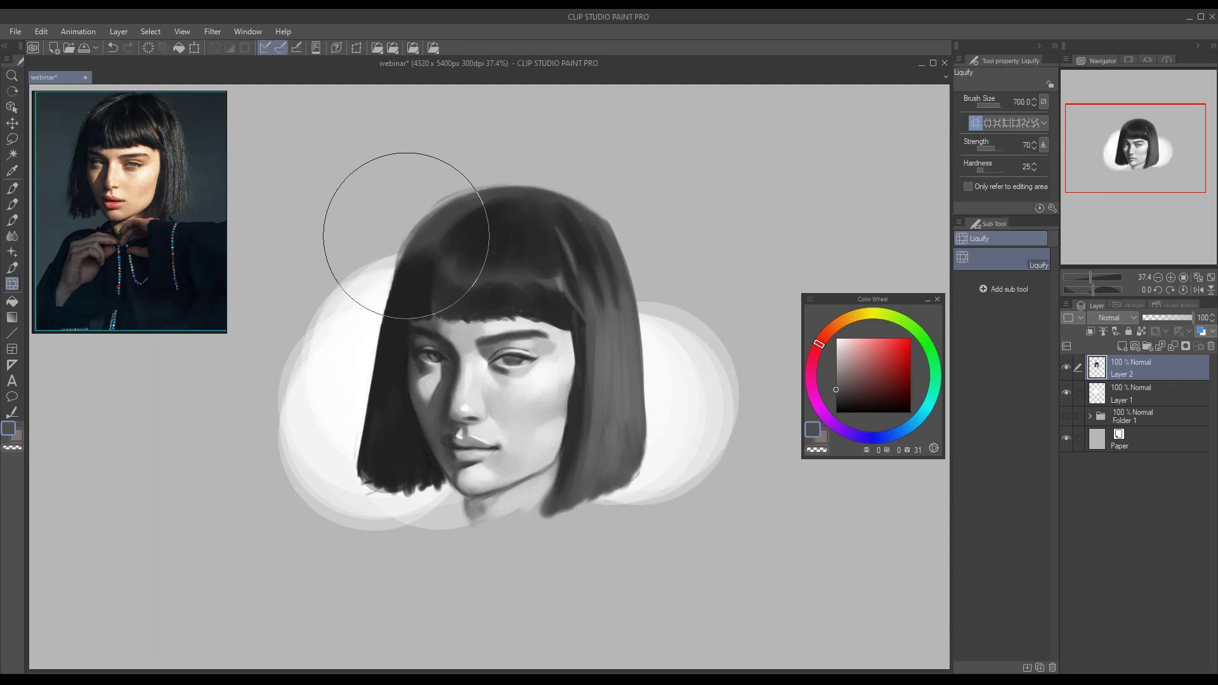
key(b)
alt+click(397, 290)
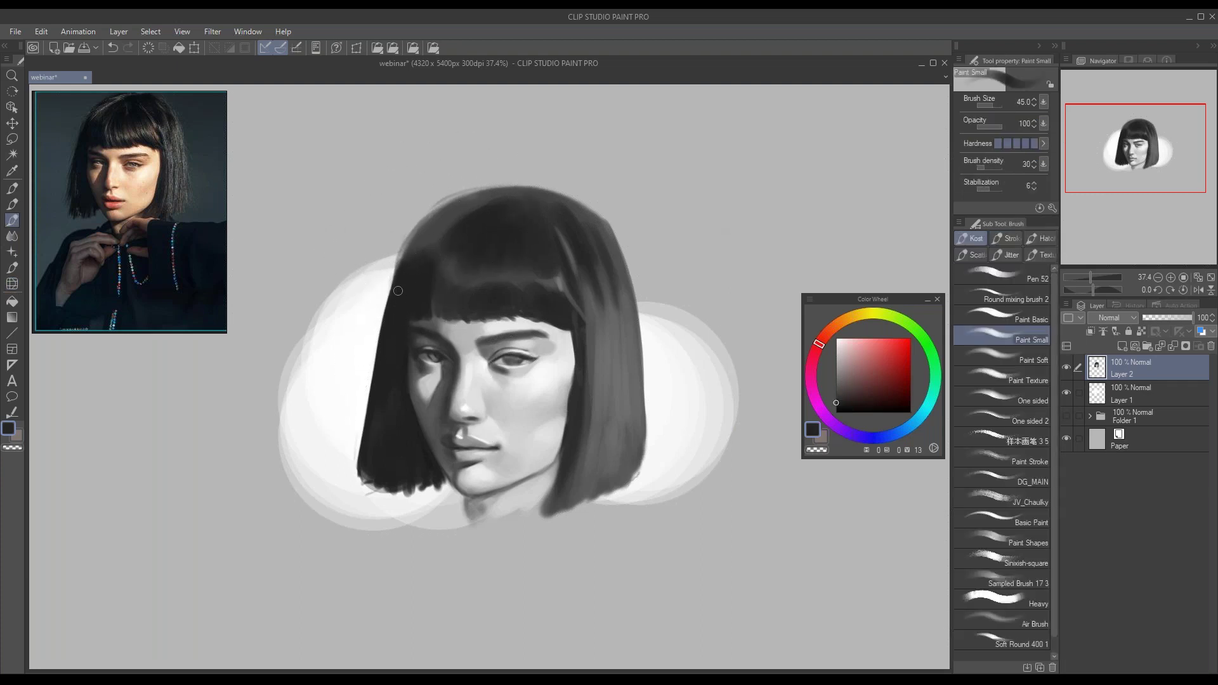
key(ctrl+z)
key([)
alt+click(389, 341)
drag(370, 385, 362, 428)
key(ctrl+z)
mouse_move(383, 354)
mouse_down()
mouse_move(386, 343)
mouse_move(359, 436)
mouse_up()
- Try to trim the lower outer edge of the shadow-side hair with Erase Texture at 35
key(e)
drag(352, 446, 354, 481)
key(ctrl+z)
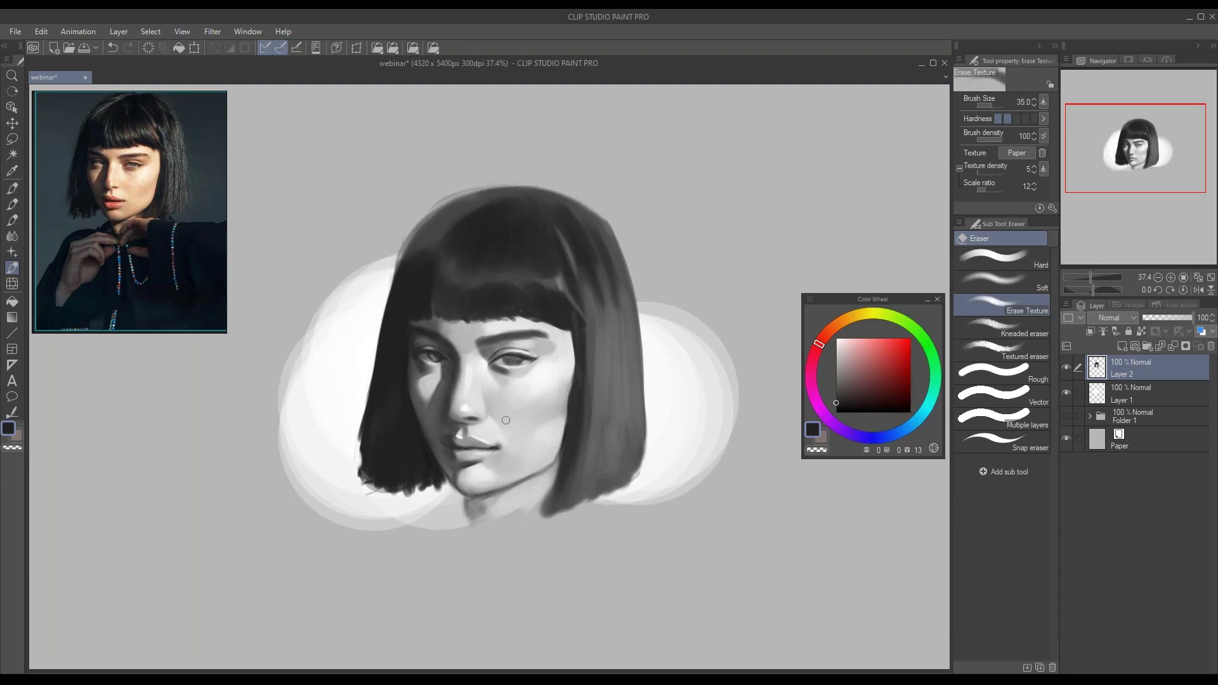
drag(459, 424, 451, 411)
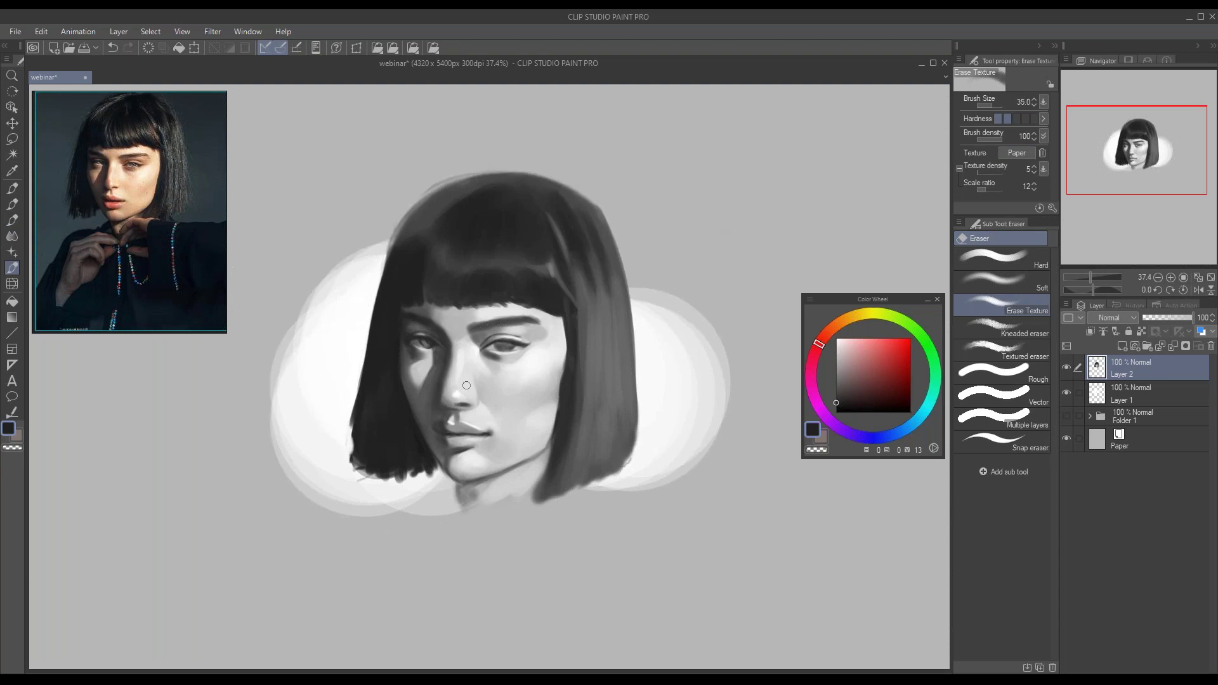
- Try to add a dark grey stroke along the neck with Paint Small, sampling tones near the mouth and jaw
key(b)
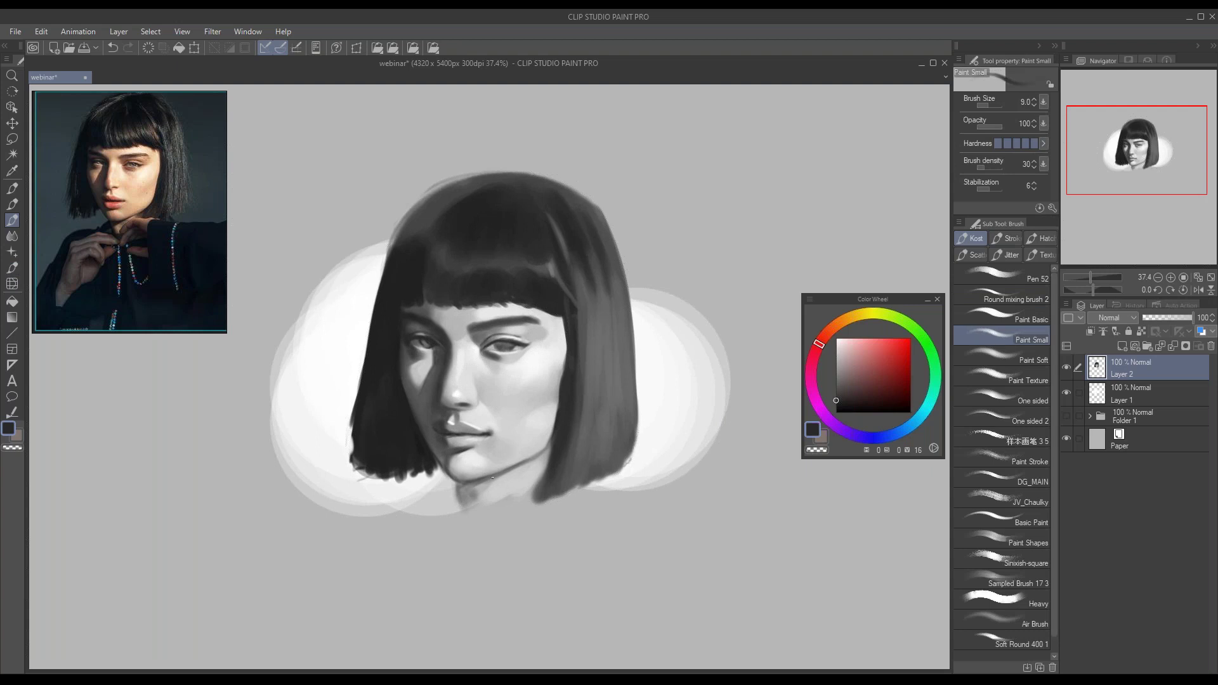
alt+click(446, 449)
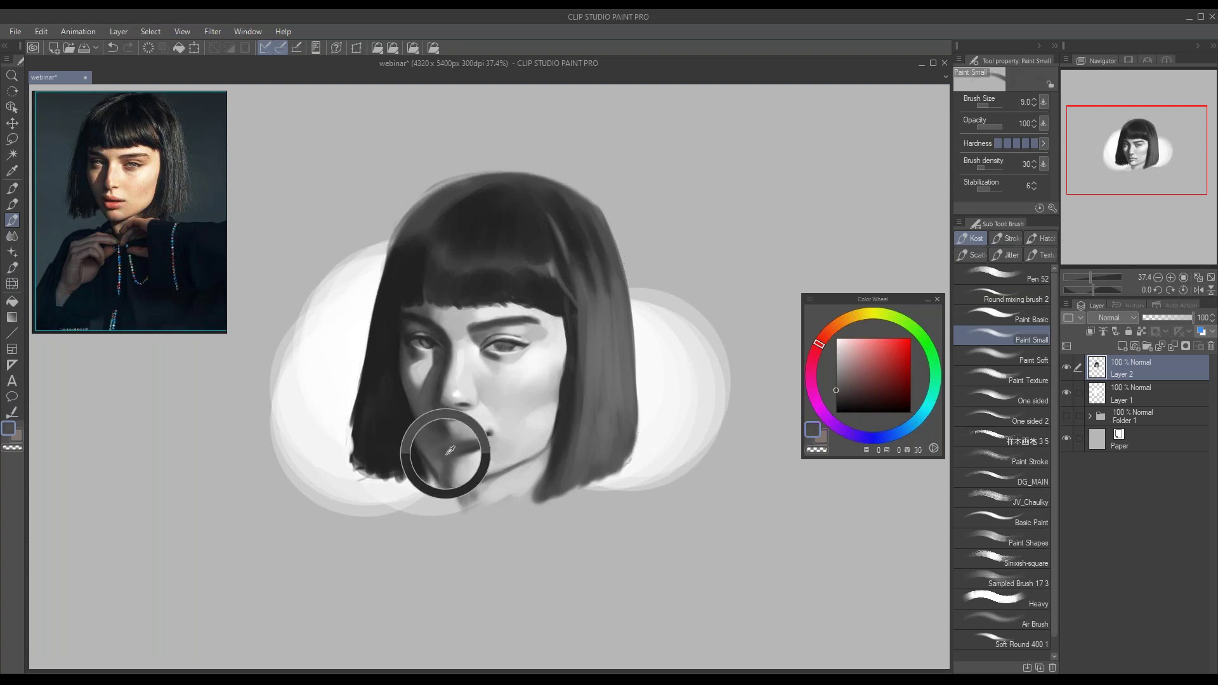
mouse_move(448, 484)
mouse_down()
mouse_move(478, 524)
mouse_move(495, 510)
mouse_up()
key(ctrl+z)
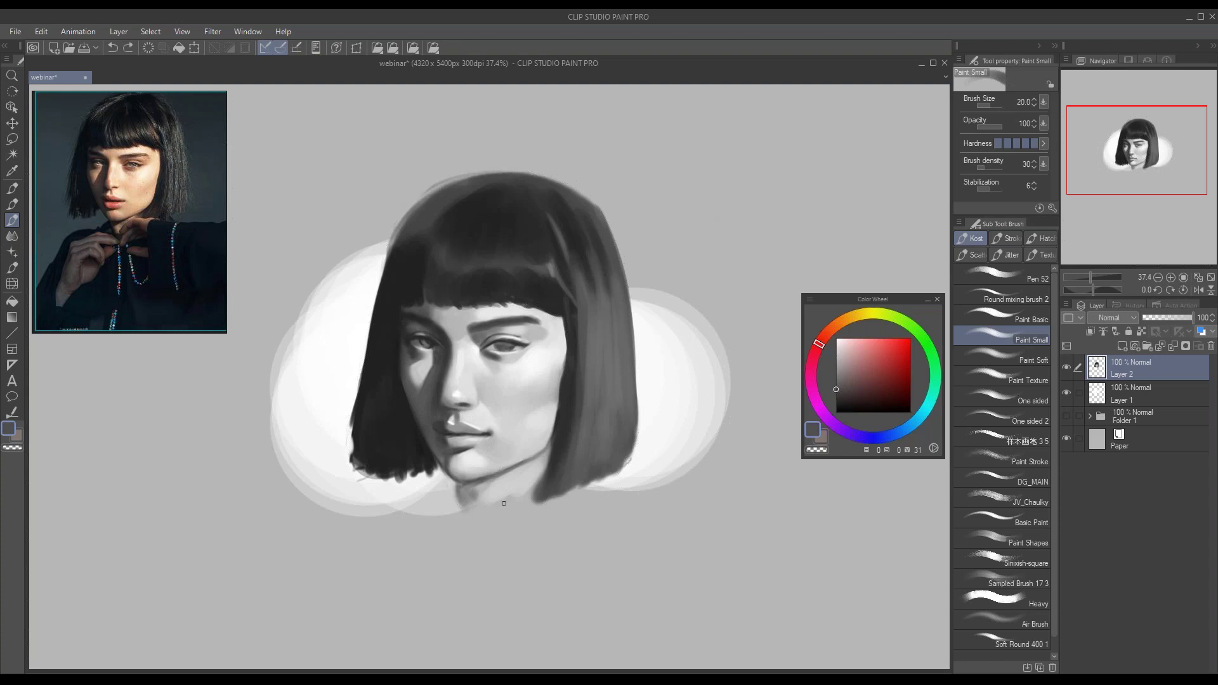
alt+click(446, 467)
key([)
key([)
- Paint the inner edge of the lit-side hair beside the jaw with a sampled tone and a larger brush
alt+click(561, 429)
key(])
key(])
key(])
key(])
key(])
key(])
key(])
key(])
key(])
key(])
key(])
drag(555, 453, 549, 459)
- Repaint the shadow-side crown outline with sampled dark greys, using Paint Small at 30
alt+click(443, 253)
key(])
key(])
alt+click(415, 244)
mouse_move(414, 243)
mouse_down()
mouse_move(460, 191)
mouse_move(436, 203)
mouse_move(475, 180)
mouse_move(443, 196)
mouse_move(498, 171)
mouse_move(426, 202)
mouse_move(453, 191)
mouse_up()
key(])
alt+click(468, 186)
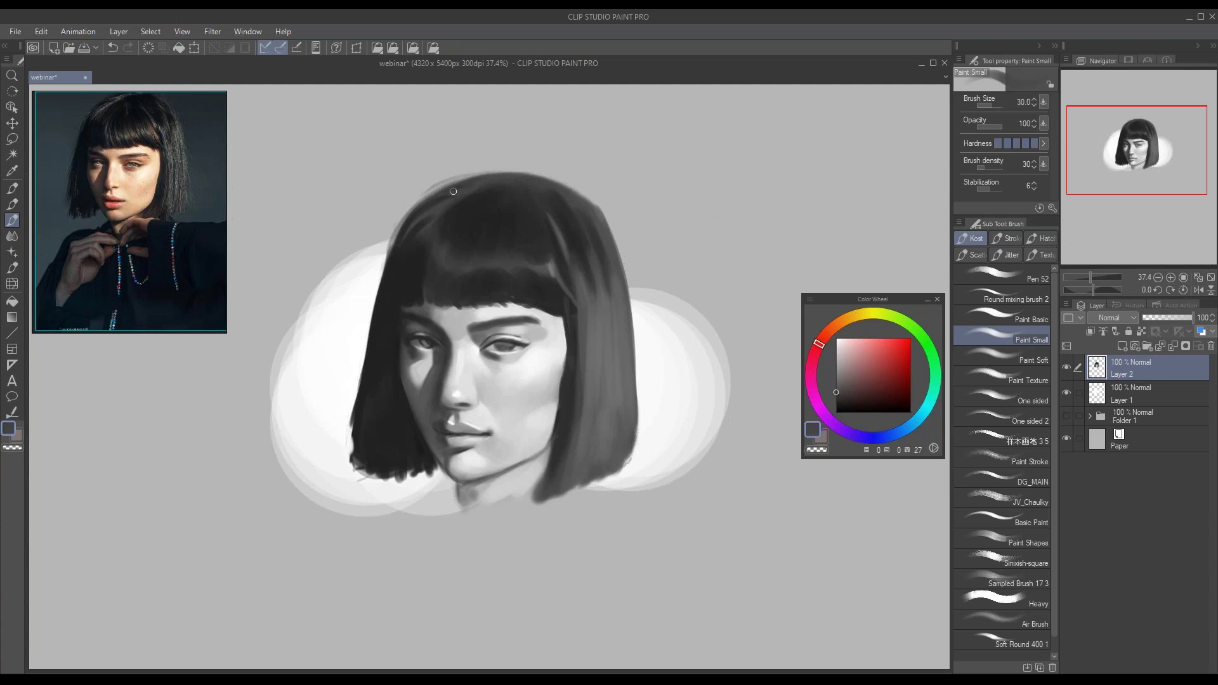
alt+click(487, 181)
alt+click(412, 209)
- Darken the shadow-side hair edge from the temple up over the crown with a sampled near-black
key([)
key(/)
alt+click(408, 221)
key(])
key(])
alt+click(394, 265)
key(/)
key([)
mouse_move(392, 265)
mouse_down()
mouse_move(425, 196)
mouse_move(407, 223)
mouse_move(504, 172)
mouse_up()
- Deepen the crown and the lower fringe with near-black, using Paint Small at 100
key(])
key(])
key(])
key(])
drag(421, 288, 424, 279)
key(])
mouse_move(482, 210)
mouse_down()
mouse_move(498, 250)
mouse_move(506, 209)
mouse_move(538, 253)
mouse_up()
key([)
mouse_move(445, 294)
mouse_down()
mouse_move(437, 258)
mouse_move(461, 292)
mouse_move(458, 277)
mouse_move(482, 292)
mouse_move(476, 274)
mouse_move(504, 291)
mouse_move(523, 274)
mouse_up()
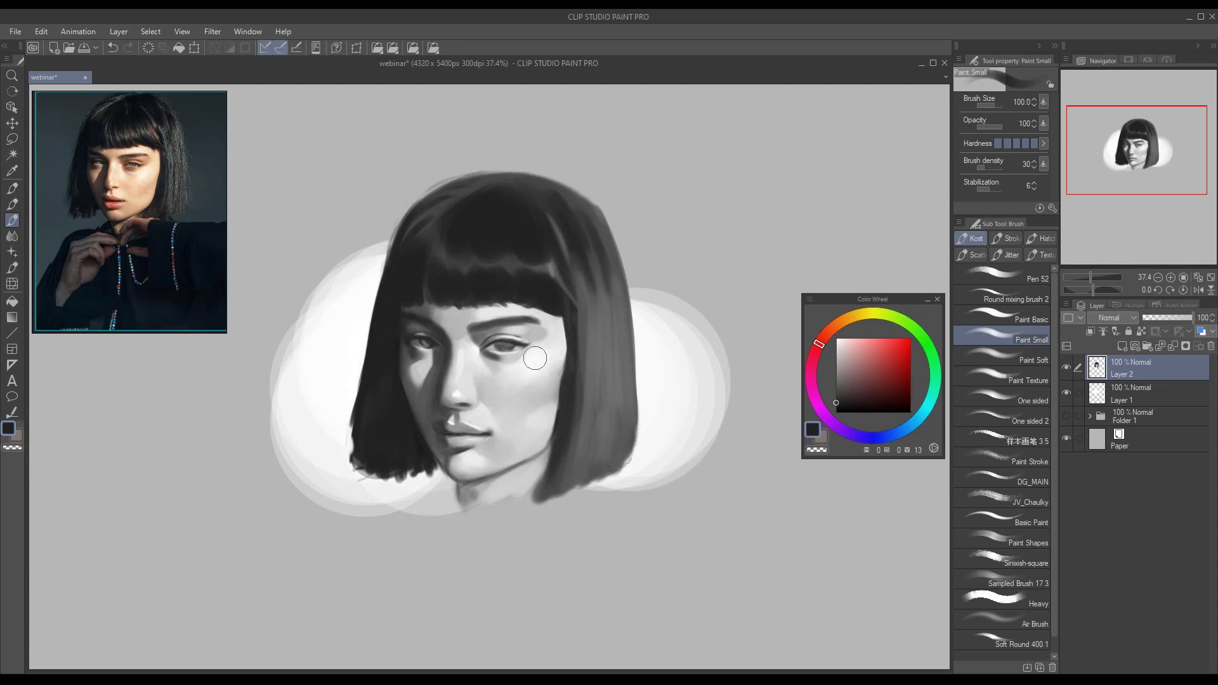
- Add highlight strands toward the shadow end of the fringe with a grey sampled from its lit end
alt+click(549, 271)
drag(438, 249, 438, 270)
key(ctrl+z)
key([)
key([)
key([)
key([)
mouse_move(446, 223)
mouse_down()
mouse_move(436, 272)
mouse_move(444, 263)
mouse_up()
key(ctrl+z)
- Darken the fringe around its highlight band with sampled near-blacks, using Paint Small at 90
alt+click(461, 232)
key(bracketright)
key(bracketright)
key(bracketright)
key(bracketright)
alt+click(467, 277)
drag(448, 281, 467, 289)
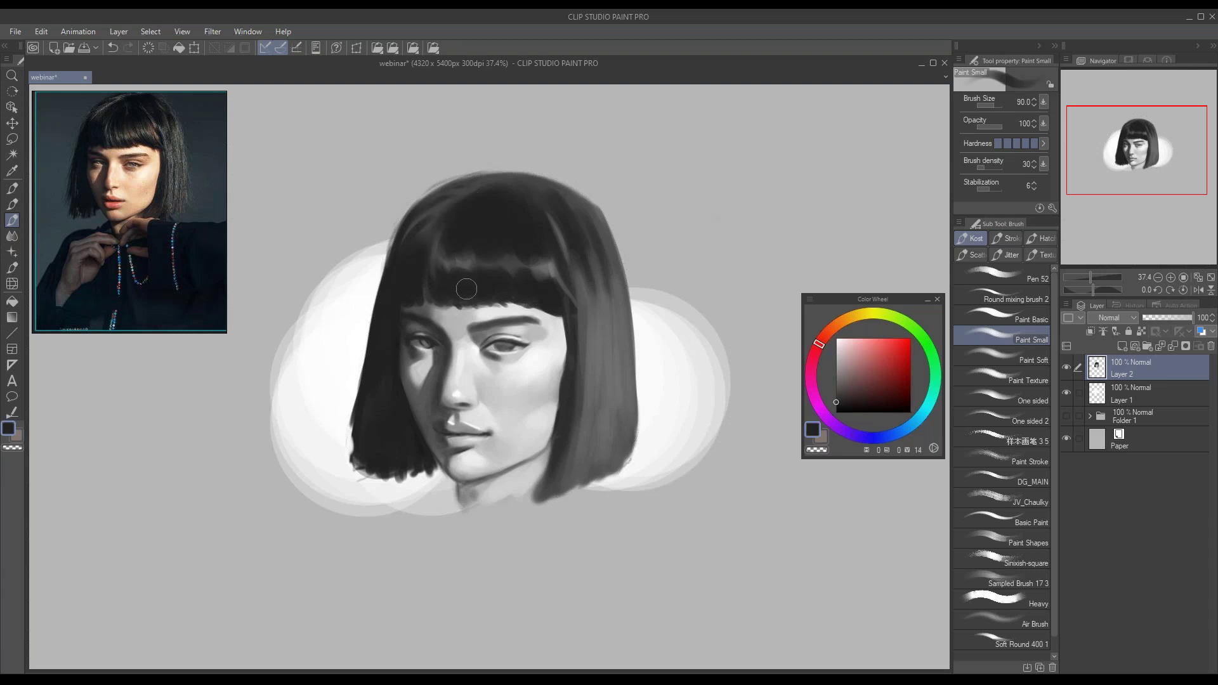
key(ctrl+z)
- Refine the hair beside the fringe's shadow end with sampled greys and a smaller Paint Small brush
alt+click(439, 249)
key(bracketleft)
key(bracketleft)
key(bracketleft)
key(bracketleft)
key(bracketleft)
alt+click(412, 255)
key(bracketright)
alt+click(415, 246)
drag(460, 414, 457, 424)
- Reshape the crown outline with Liquify, reducing the brush size to 150
key(j)
key(bracketleft)
key(bracketleft)
key(bracketleft)
key(bracketleft)
key(bracketleft)
key(bracketright)
key(bracketright)
key(bracketright)
key(bracketright)
mouse_move(423, 207)
mouse_down()
mouse_move(421, 191)
mouse_move(407, 203)
mouse_move(533, 188)
mouse_up()
key(bracketleft)
key(bracketleft)
key(bracketleft)
key(bracketleft)
key(bracketleft)
key(bracketleft)
key(bracketleft)
key(bracketright)
drag(603, 375, 515, 376)
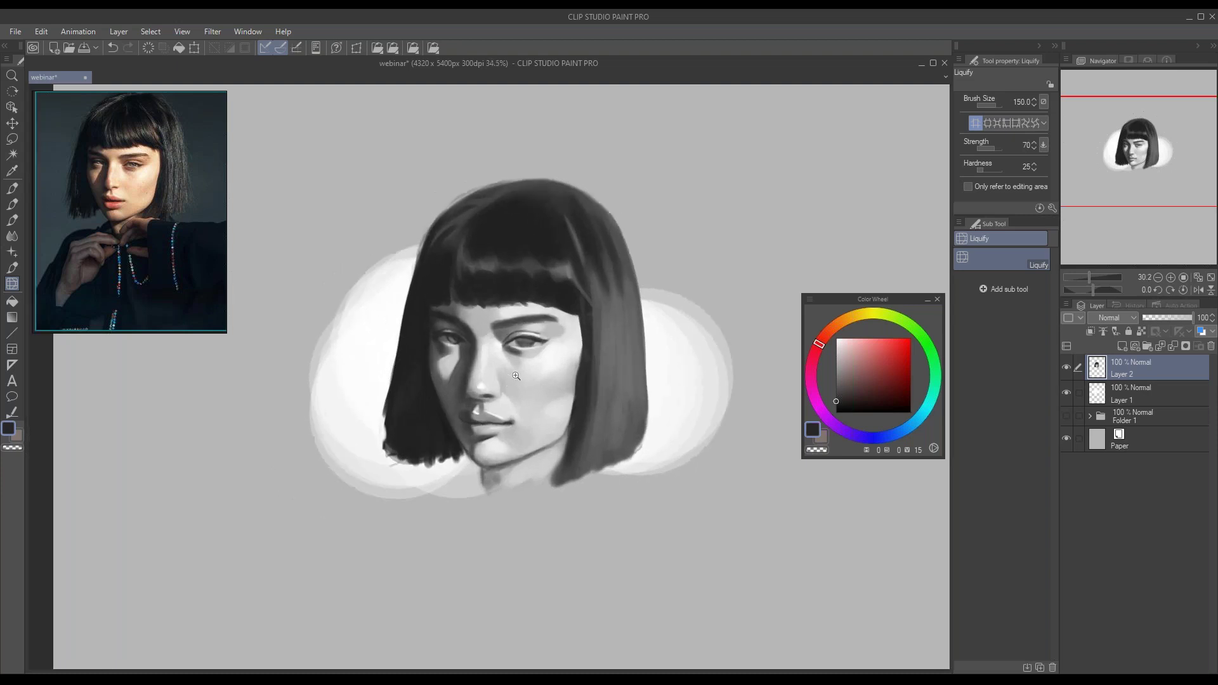
scroll(515, 375, up, 1)
- Clean up the upper shadow-side hair outline with Erase Texture at 30
key(b)
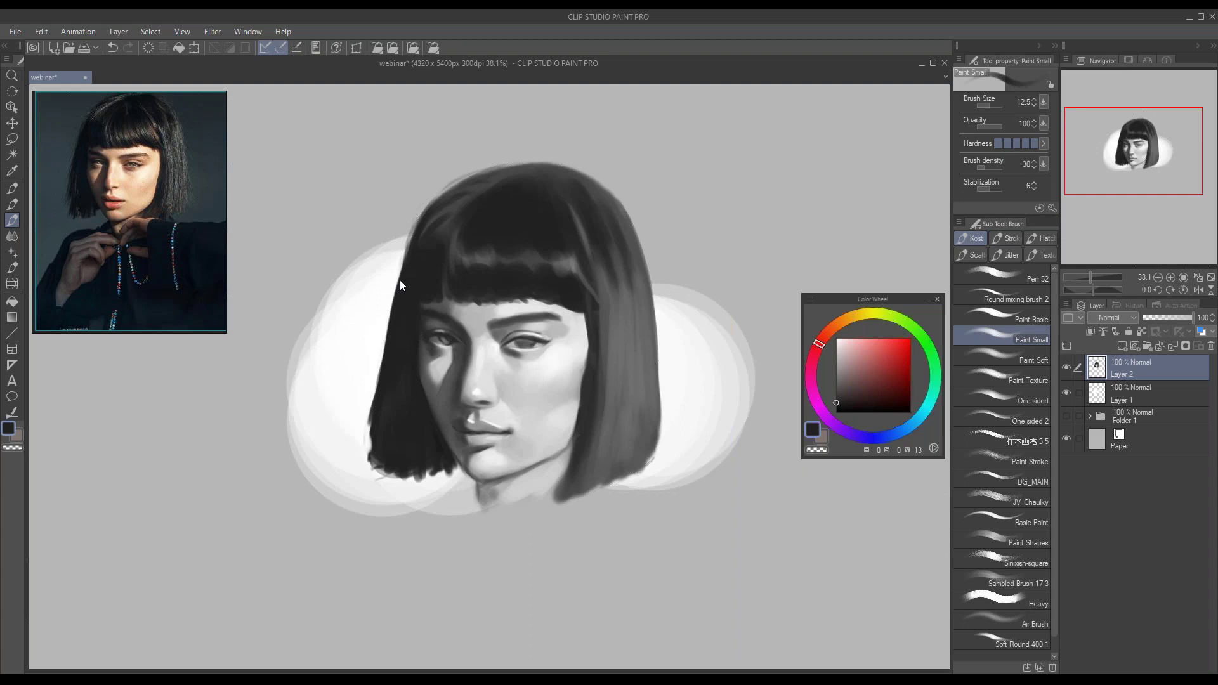
key(e)
key(bracketleft)
drag(410, 224, 396, 277)
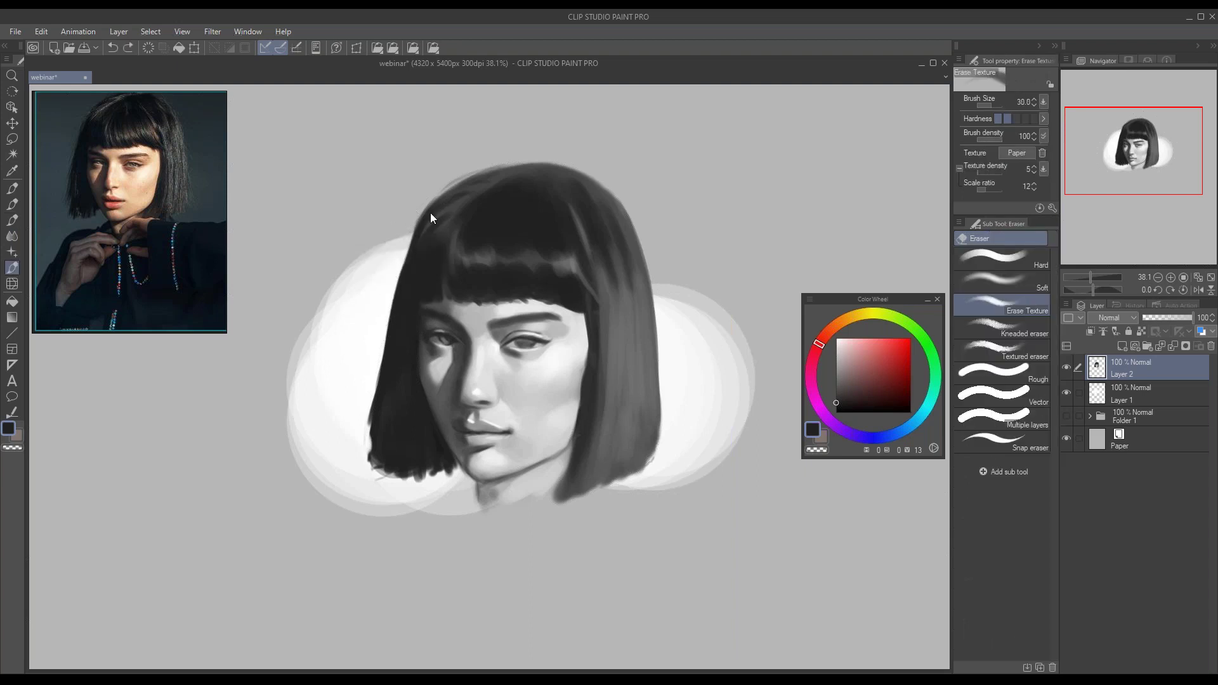
drag(420, 204, 401, 250)
key(b)
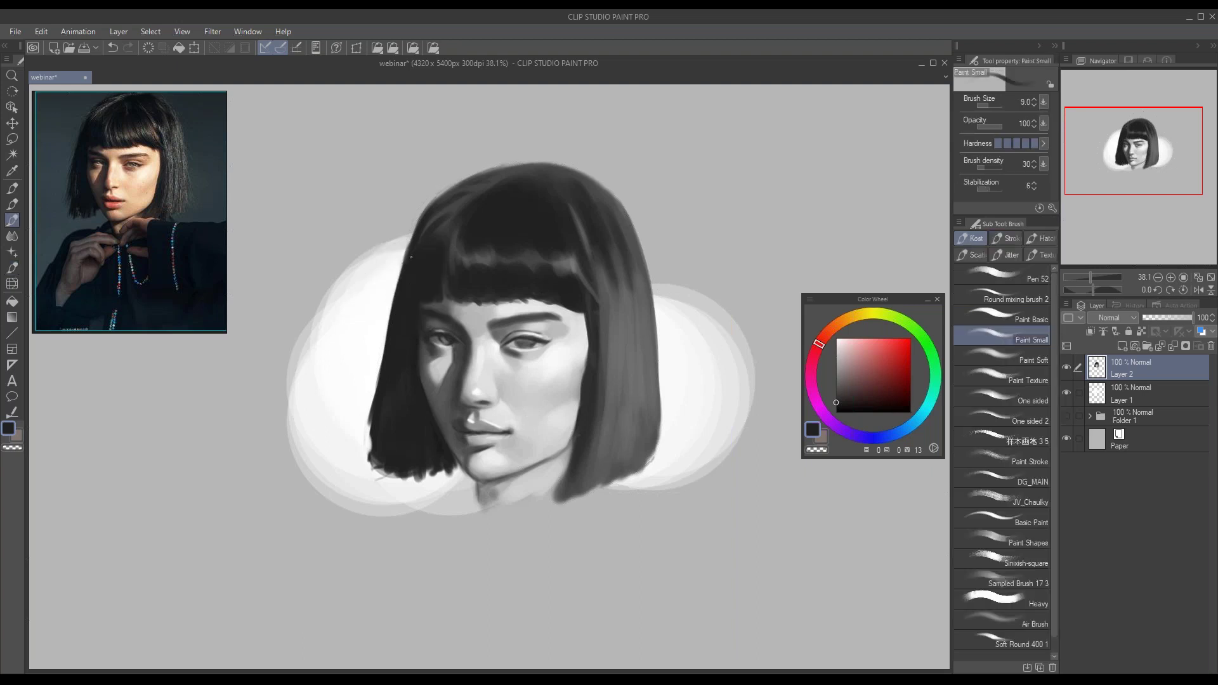
- Refine the shadow-side hair outline with sampled near-black using Paint Small at about 20, trimming its edge with Erase Texture at 20
key(bracketright)
key(bracketright)
key(bracketright)
key(bracketright)
key(bracketright)
key(bracketright)
key(bracketright)
key(bracketright)
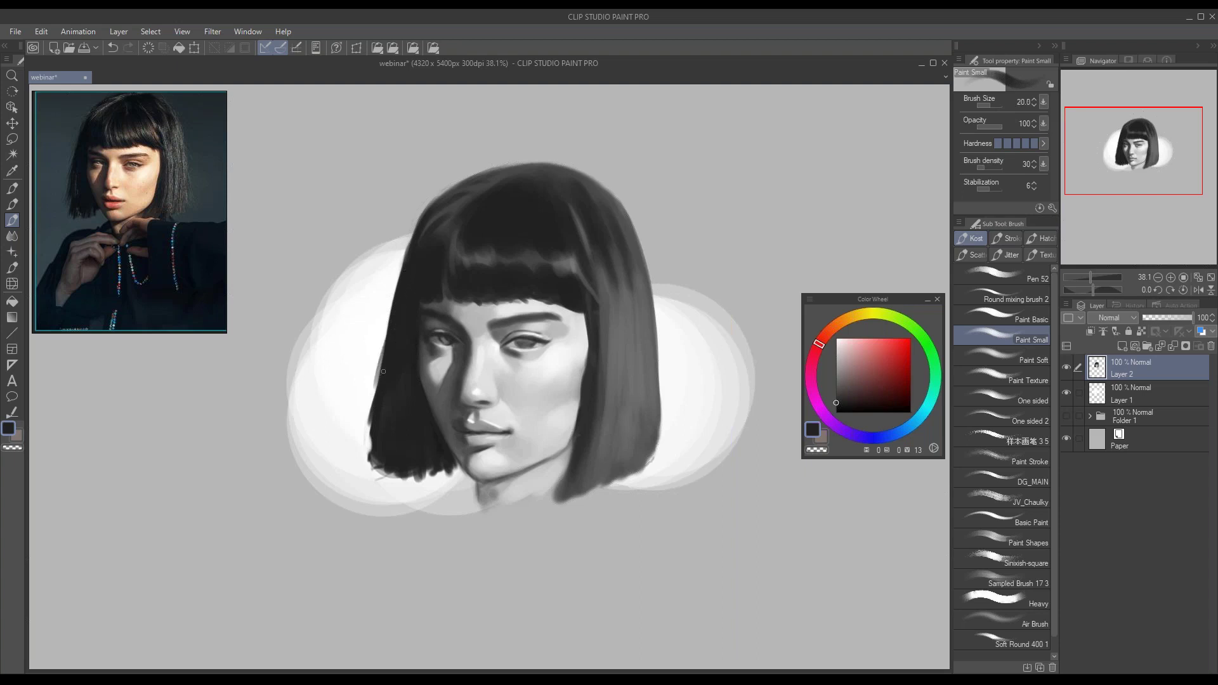
key(bracketleft)
alt+click(406, 388)
key(bracketleft)
key(e)
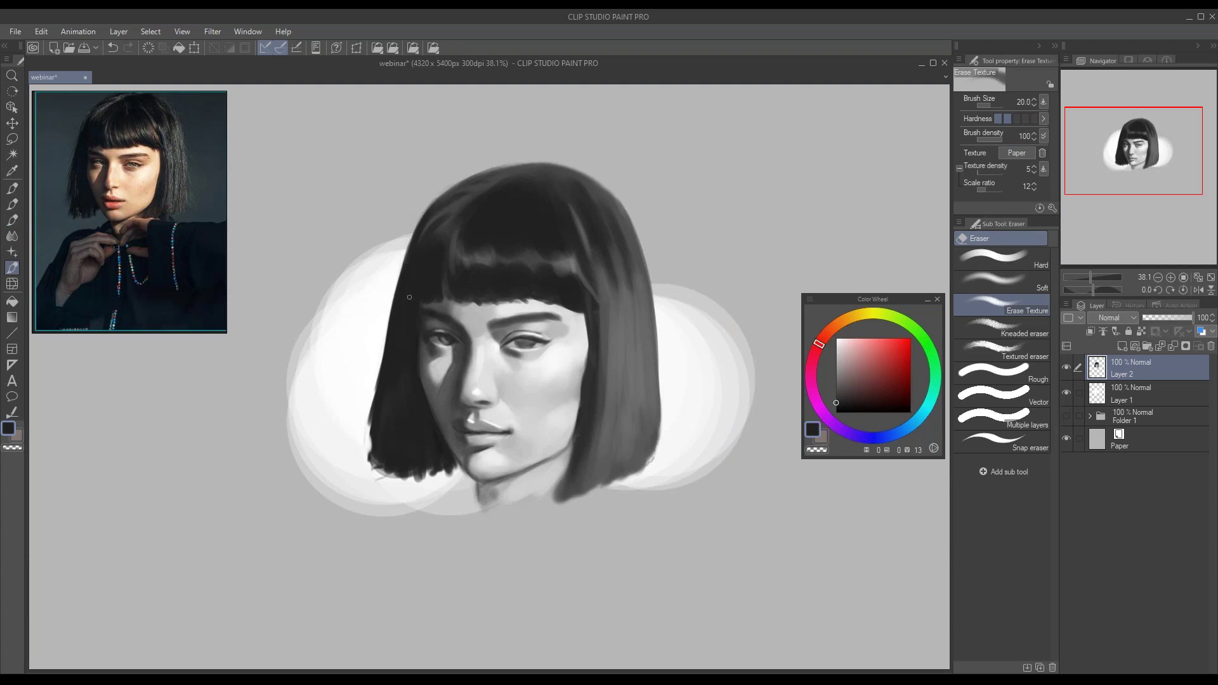
- Deepen the shadow around the shadow-side brow and eye on a new Multiply layer with light grey Paint Soft, and merge it down
key(b)
key(ctrl+shift+n)
drag(839, 354, 836, 351)
key(period)
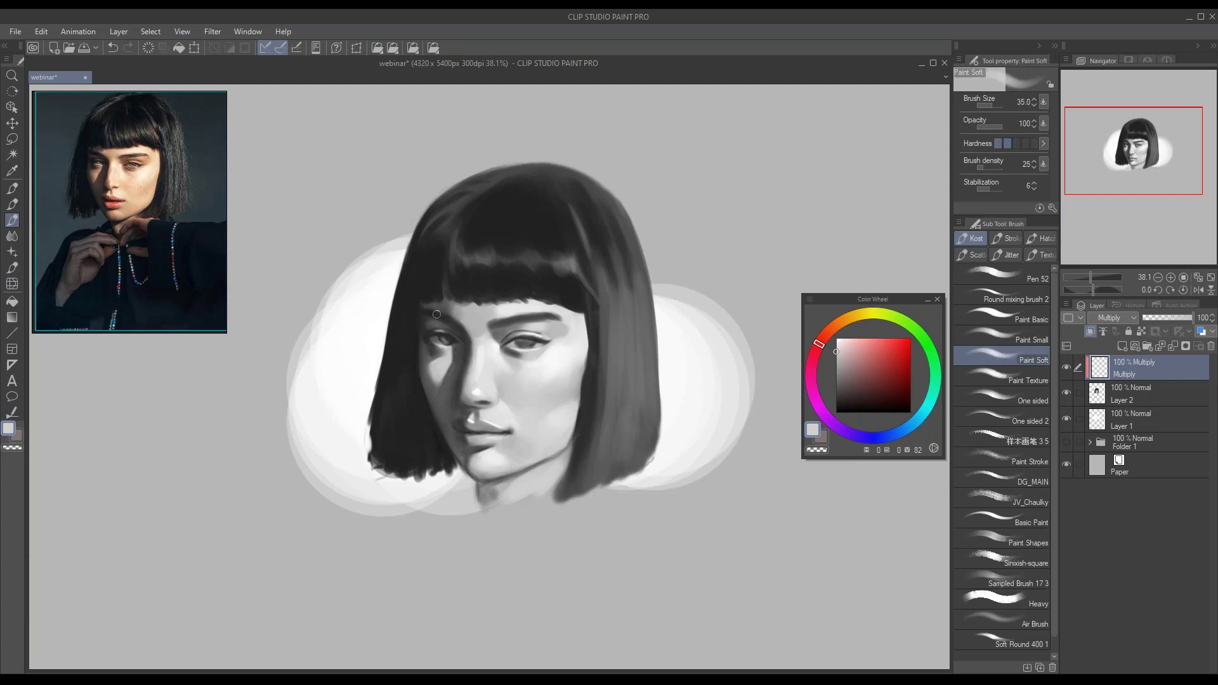
key(bracketright)
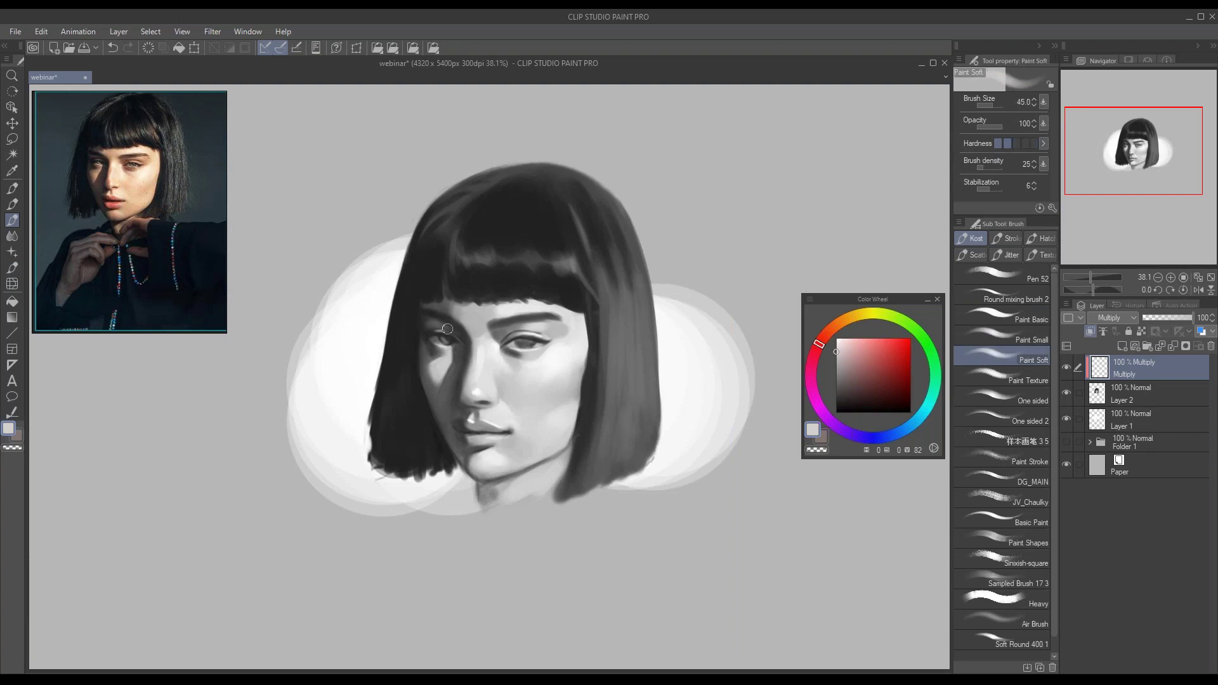
key(bracketright)
key(bracketright)
key(bracketright)
key(bracketright)
key(bracketright)
key(bracketleft)
key(bracketleft)
key(bracketleft)
key(bracketleft)
key(bracketleft)
key(bracketleft)
key(bracketleft)
key(bracketright)
key(bracketright)
key(ctrl+e)
- Blend the hair edge beside the shadow-side temple with sampled dark greys, using Paint Soft at 40
alt+click(427, 317)
key([)
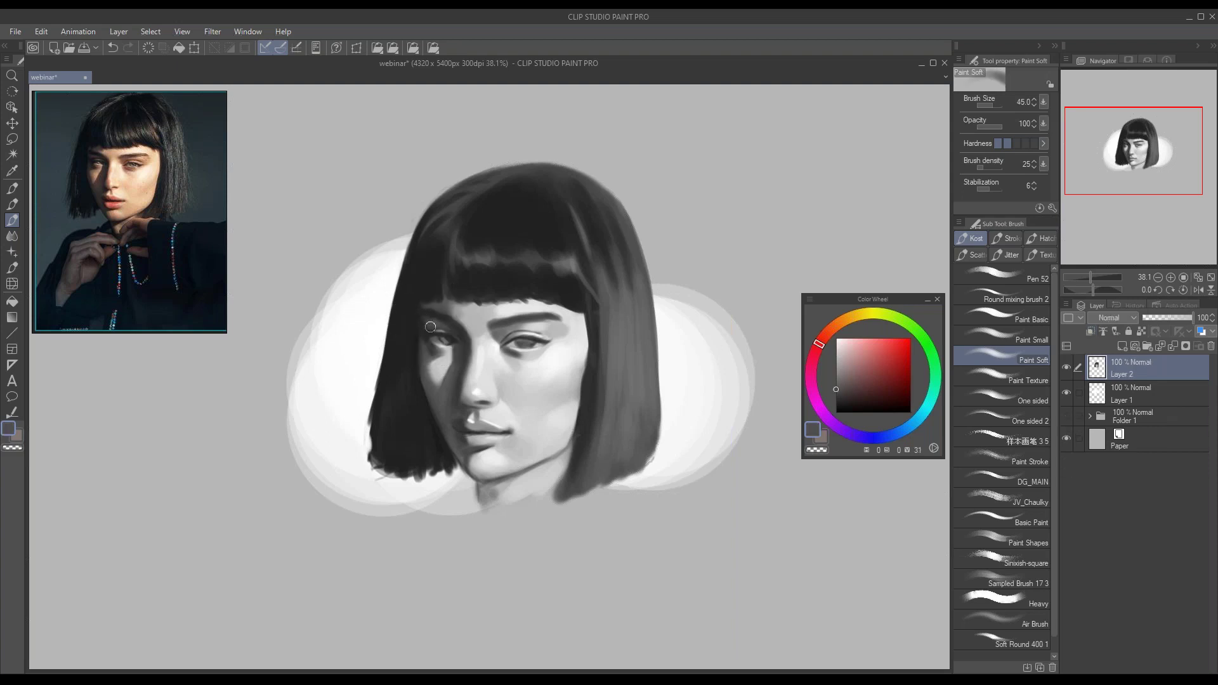
key(bracketleft)
alt+click(424, 291)
key(bracketleft)
alt+click(424, 308)
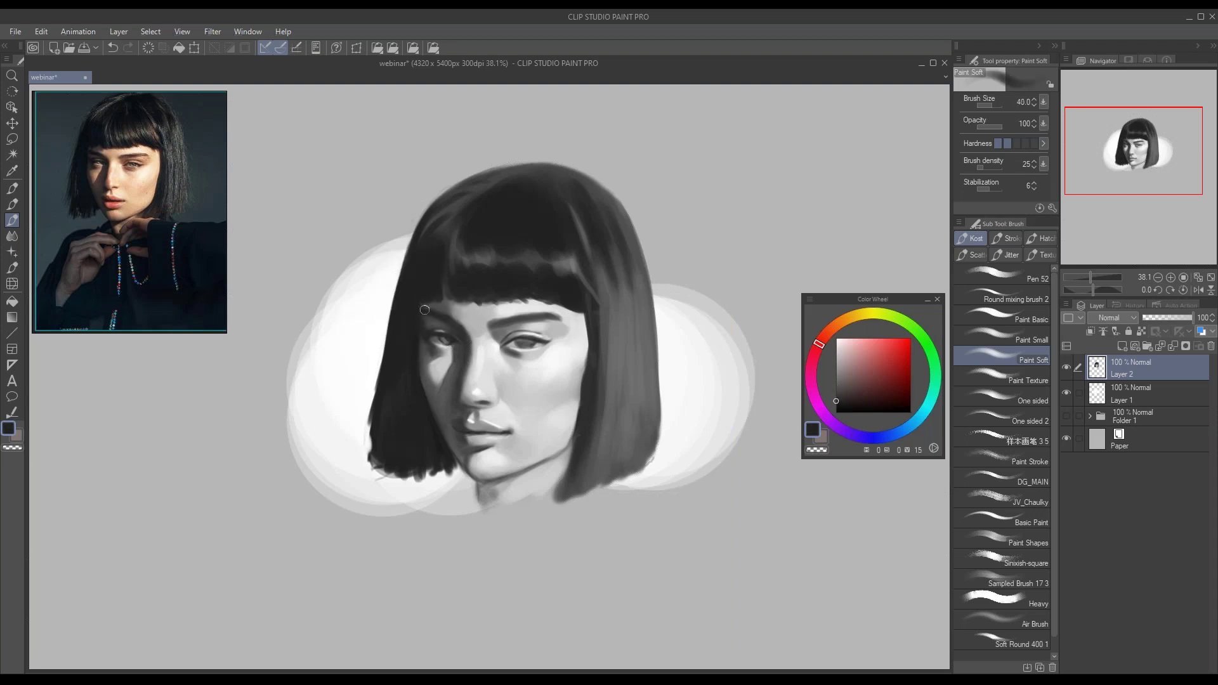
- Strengthen the dark hair framing the shadow-side eye and temple with near-black and sampled tones, using Paint Texture
key(period)
key(period)
key(comma)
alt+click(448, 336)
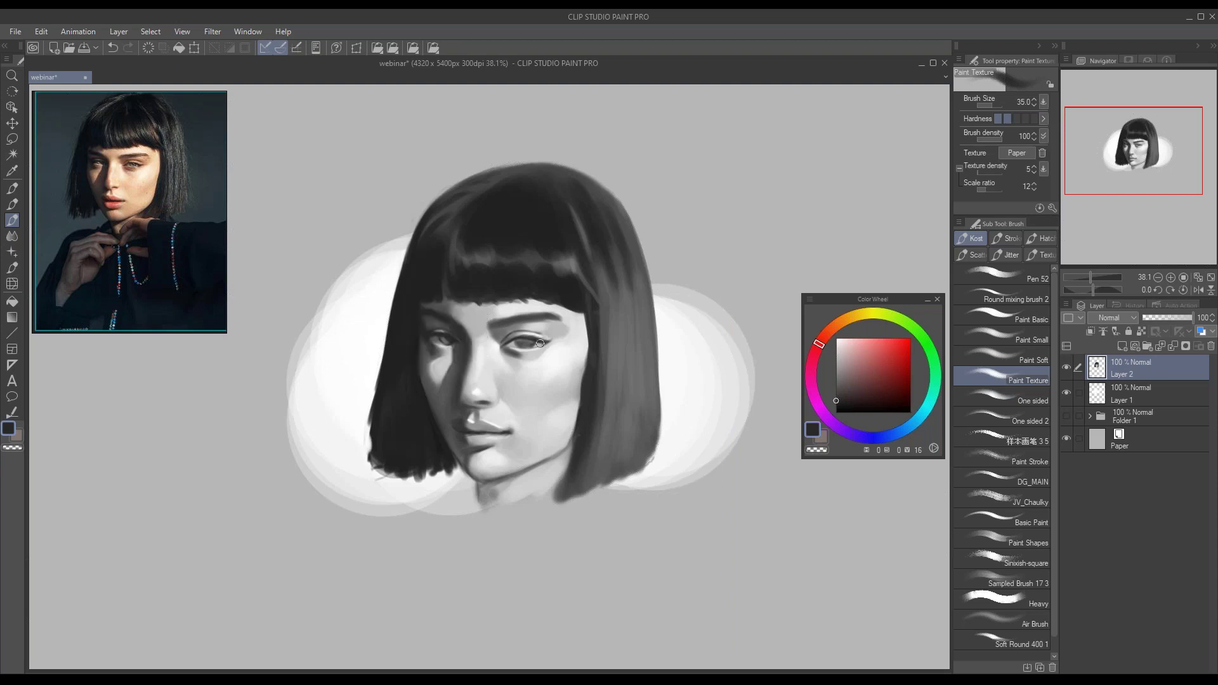
drag(839, 398, 837, 399)
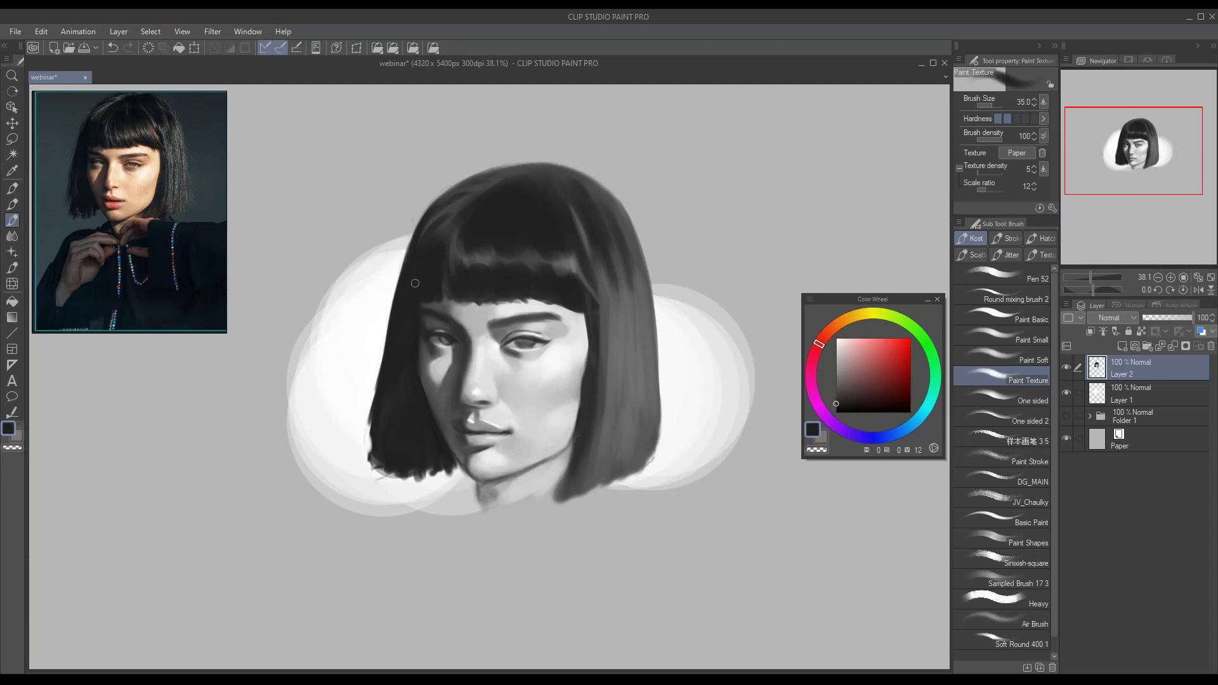
key(bracketleft)
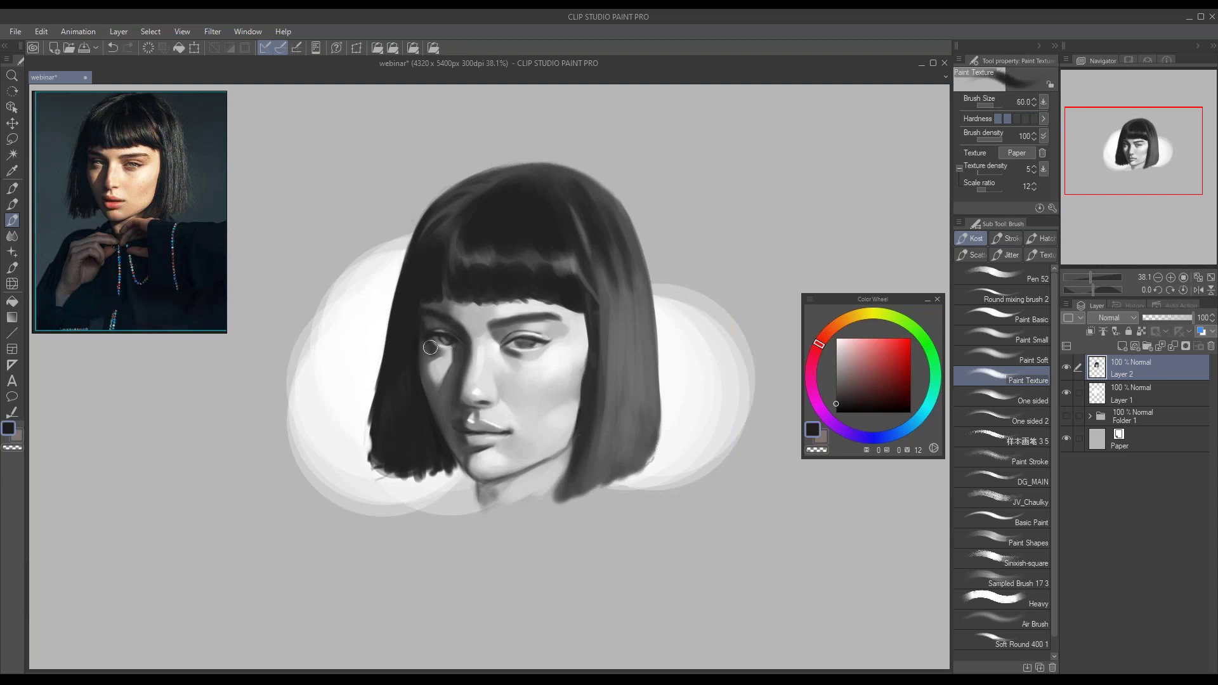
alt+click(430, 348)
key(bracketleft)
alt+click(425, 337)
key(bracketleft)
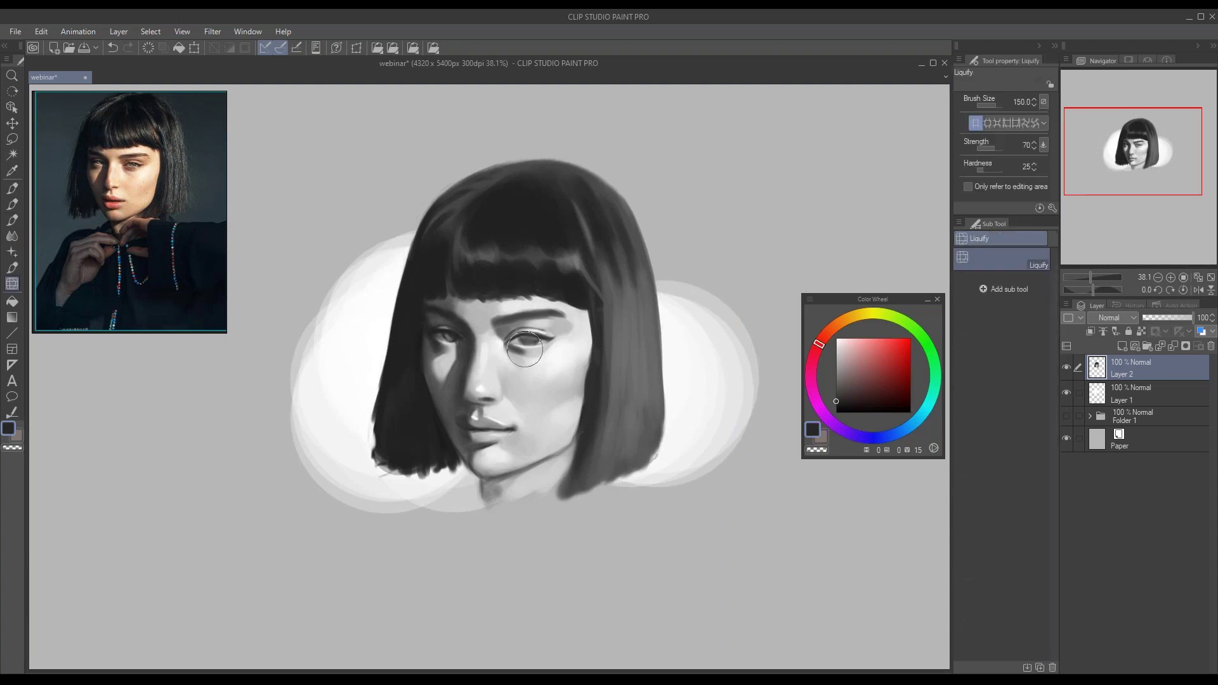
- Adjust the lit eye area with Liquify, and brighten the lit cheek with sampled near-white using Paint Texture at 125
key(j)
key(bracketright)
key(b)
alt+click(555, 353)
key(bracketright)
key(bracketright)
key(bracketright)
key(bracketright)
key(bracketright)
key(bracketright)
key(bracketright)
mouse_move(558, 360)
mouse_down()
mouse_move(578, 342)
mouse_move(578, 314)
mouse_move(579, 336)
mouse_up()
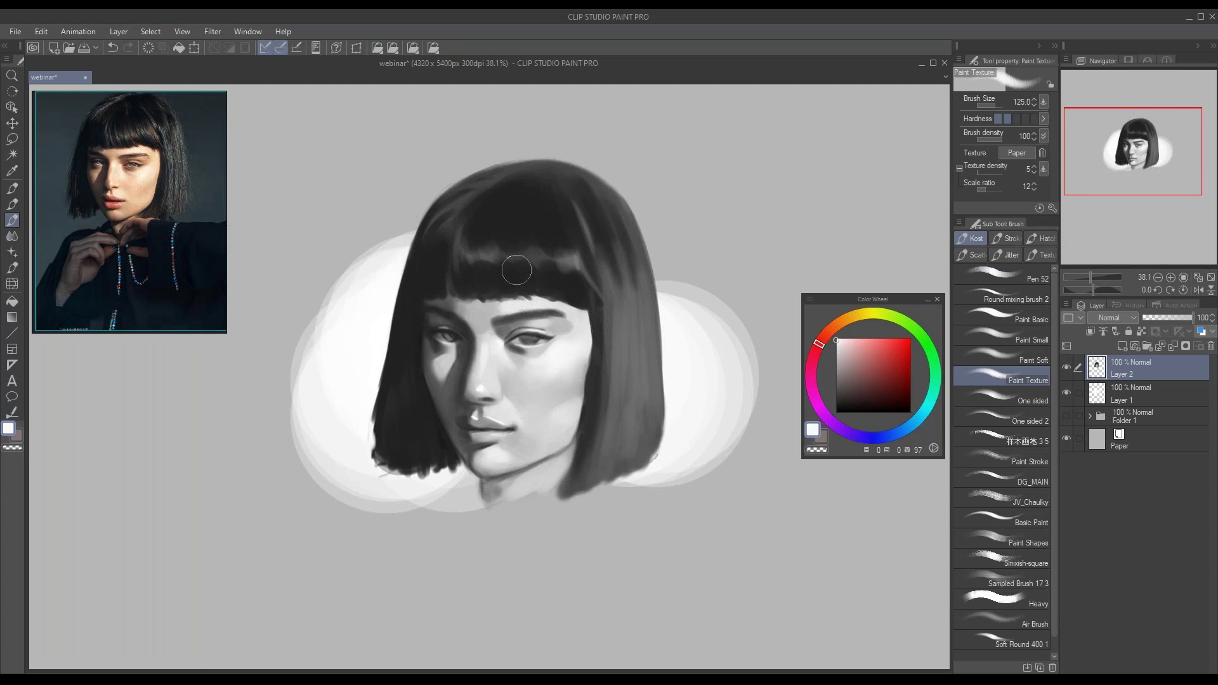
- Touch up the lit skin of the face with light grey sampled from the forehead, using Paint Texture at 70
alt+click(516, 305)
key(bracketleft)
key(bracketleft)
key(bracketleft)
key(bracketleft)
key(bracketleft)
key(bracketright)
drag(509, 388, 495, 382)
- Add a new layer directly beneath the portrait layer and load the portrait's silhouette as a selection
scroll(508, 371, down, 1)
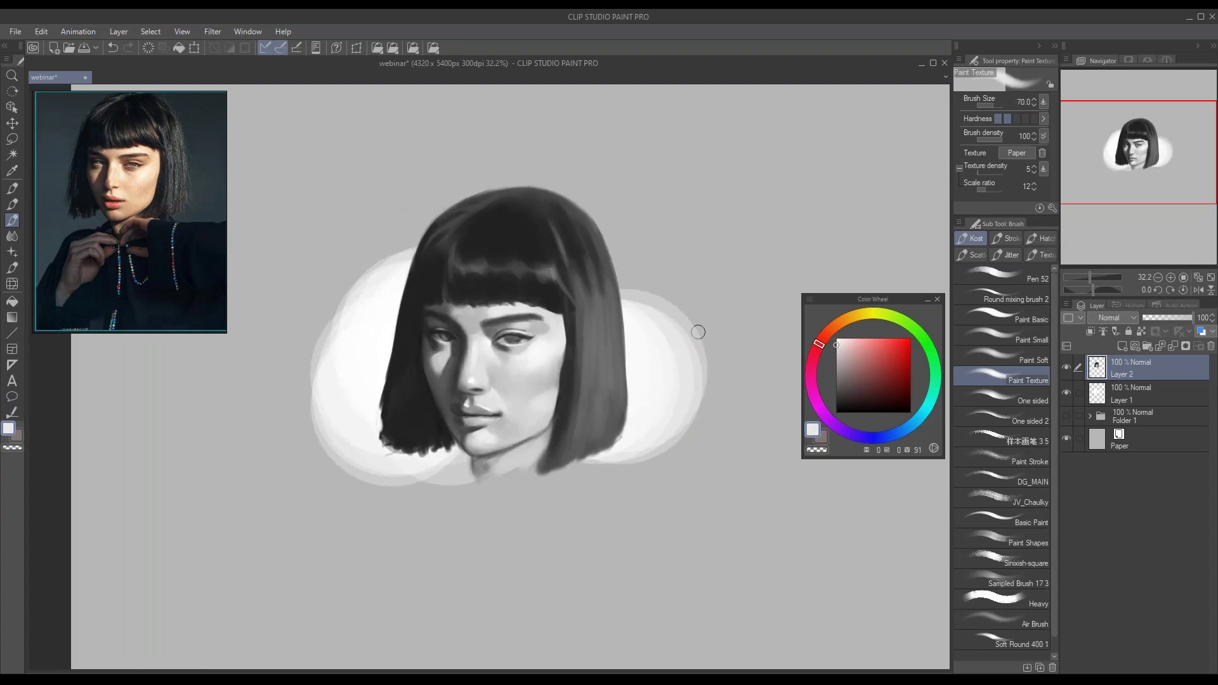
click(1102, 392)
key(ctrl+shift+n)
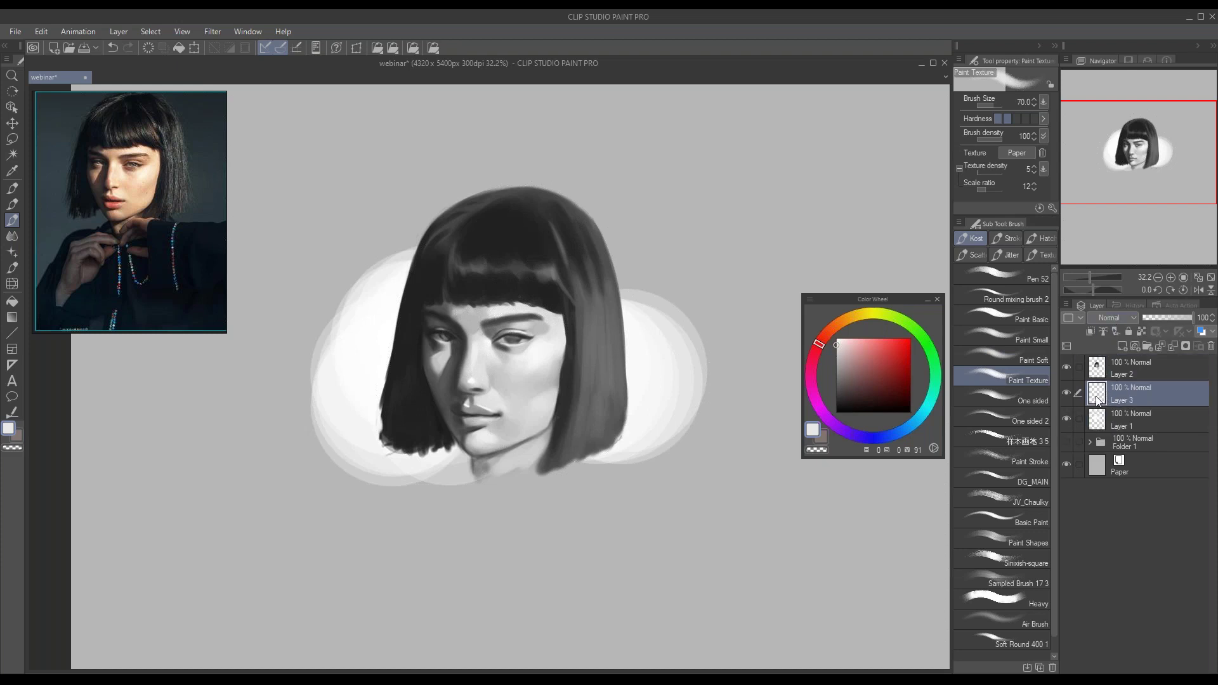
ctrl+click(1099, 371)
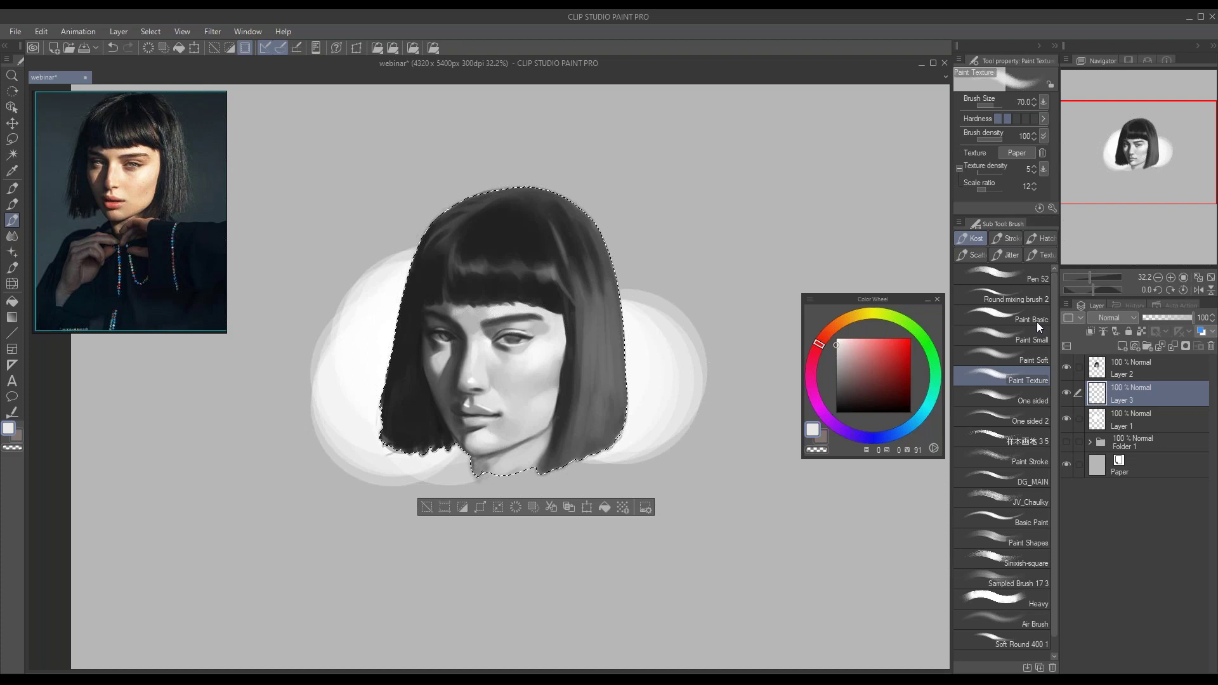
- Fill the selected silhouette with mid grey (brightness 50) using Paint Small at 1100, deselect, and check the shape with the portrait hidden
drag(846, 367, 840, 372)
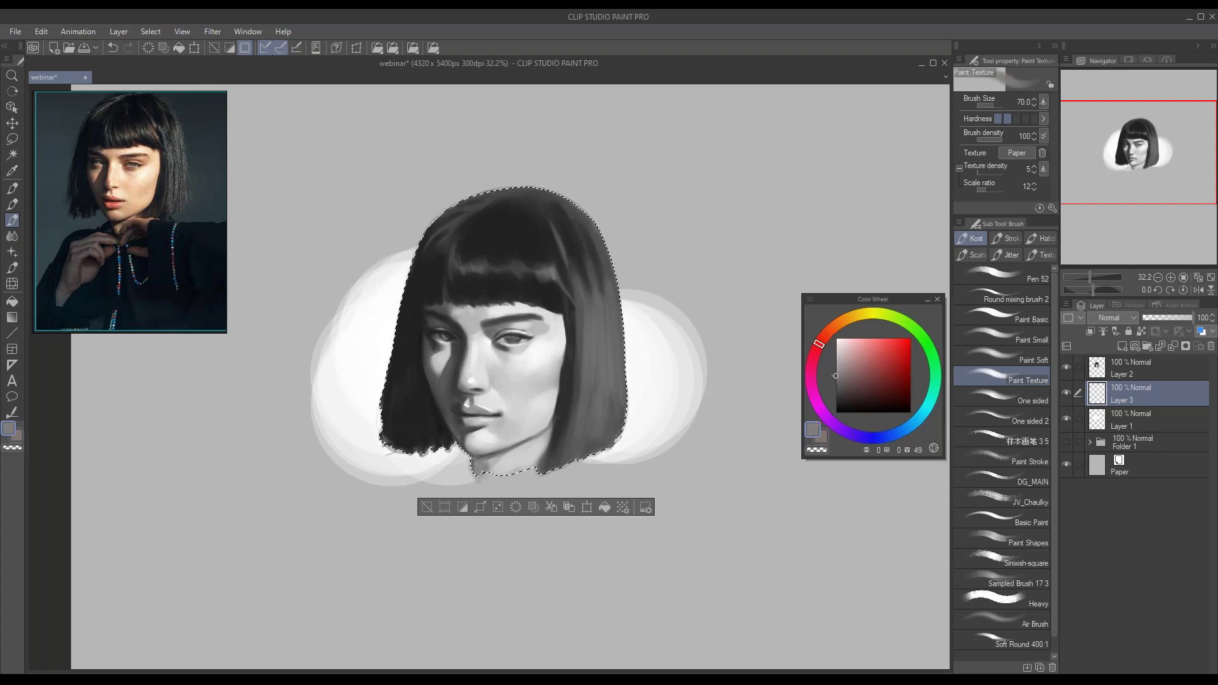
click(836, 375)
key(comma)
key(comma)
key(bracketright)
key(bracketright)
key(bracketright)
key(bracketright)
key(bracketright)
key(bracketright)
key(bracketright)
key(bracketright)
key(bracketright)
key(bracketright)
key(bracketright)
key(bracketright)
key(bracketright)
key(bracketright)
key(bracketright)
key(bracketright)
key(bracketright)
key(bracketright)
key(bracketright)
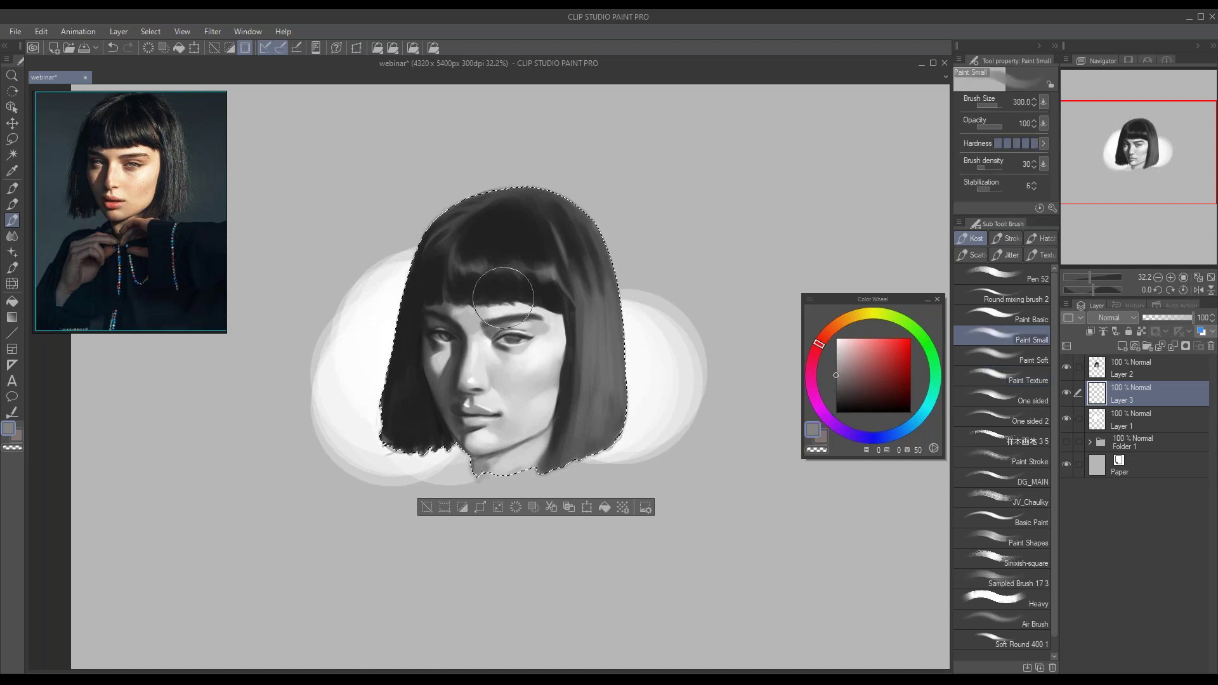
key(ctrl+d)
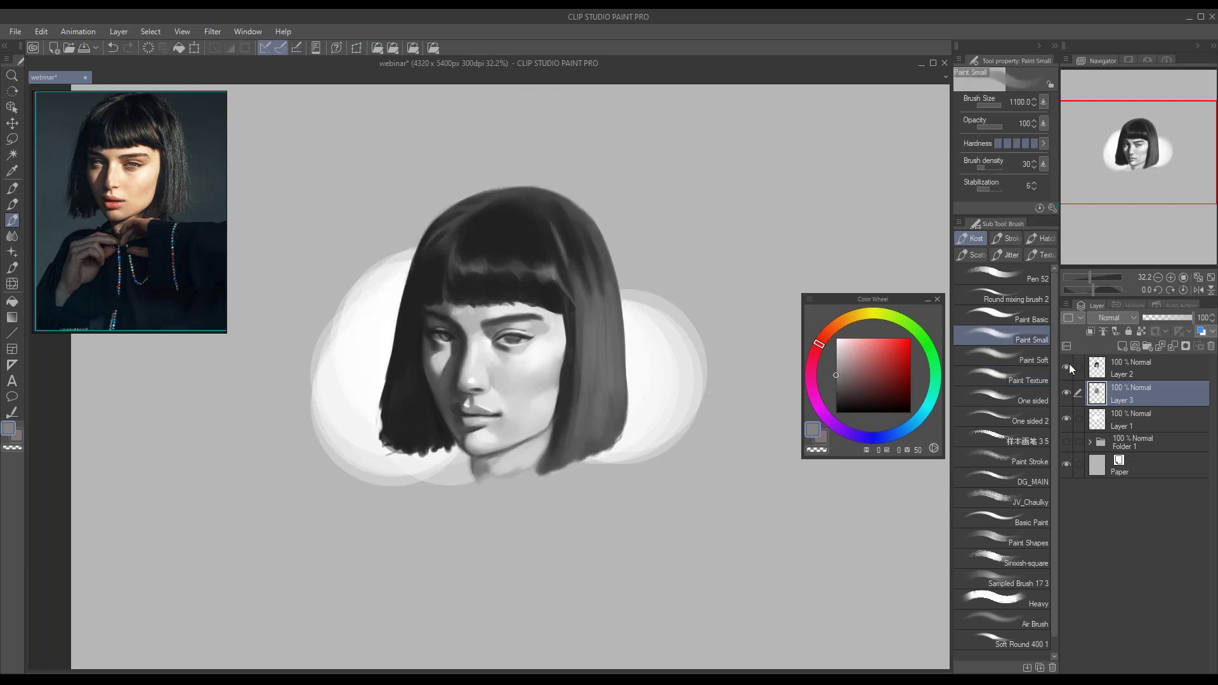
click(1066, 367)
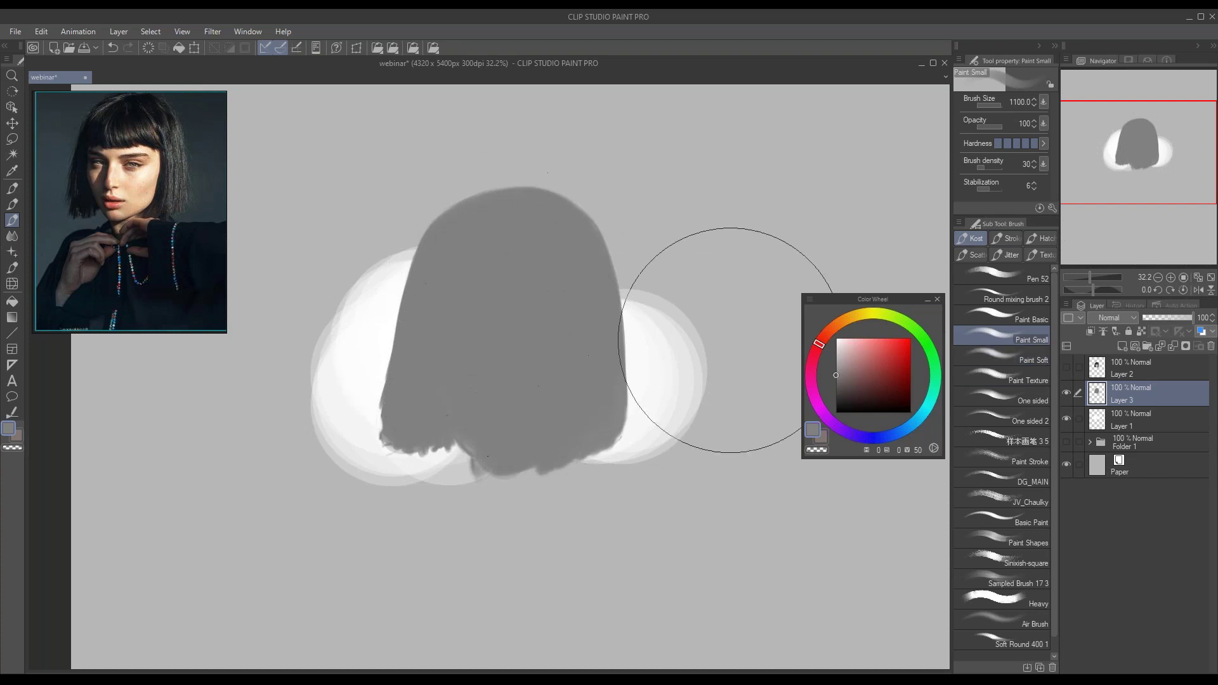
click(1066, 366)
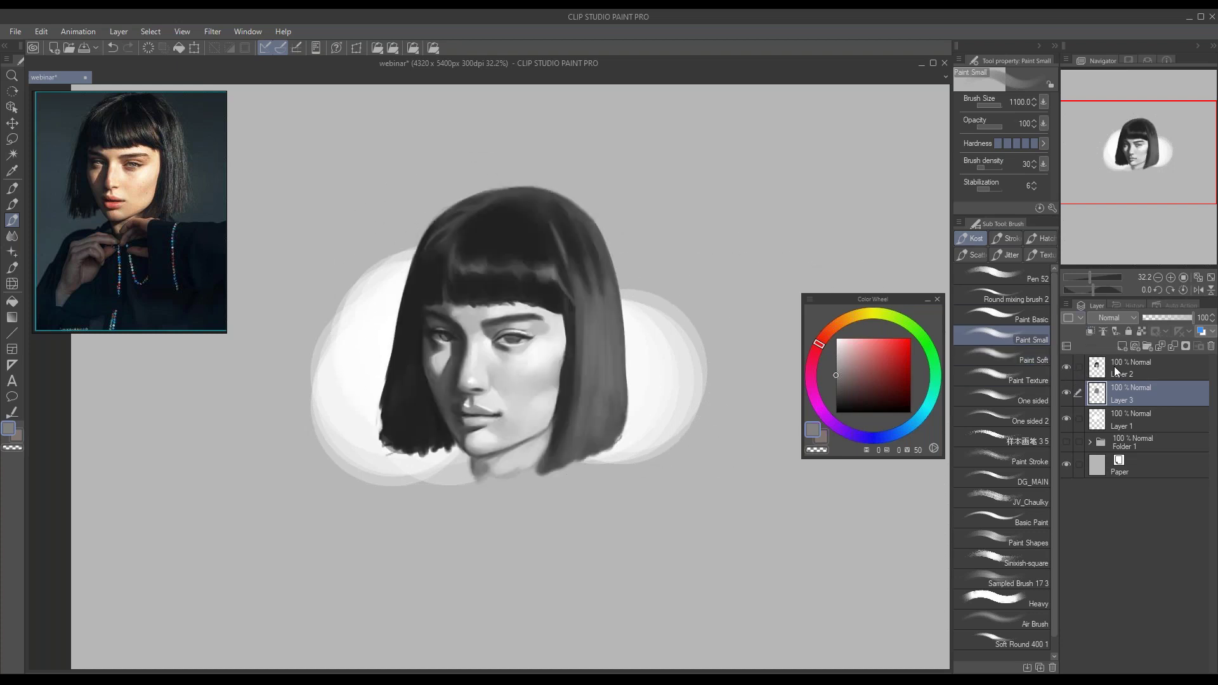
- Set the portrait layer's blending mode to Linear light and lower its contrast to -50
click(1126, 369)
click(1110, 318)
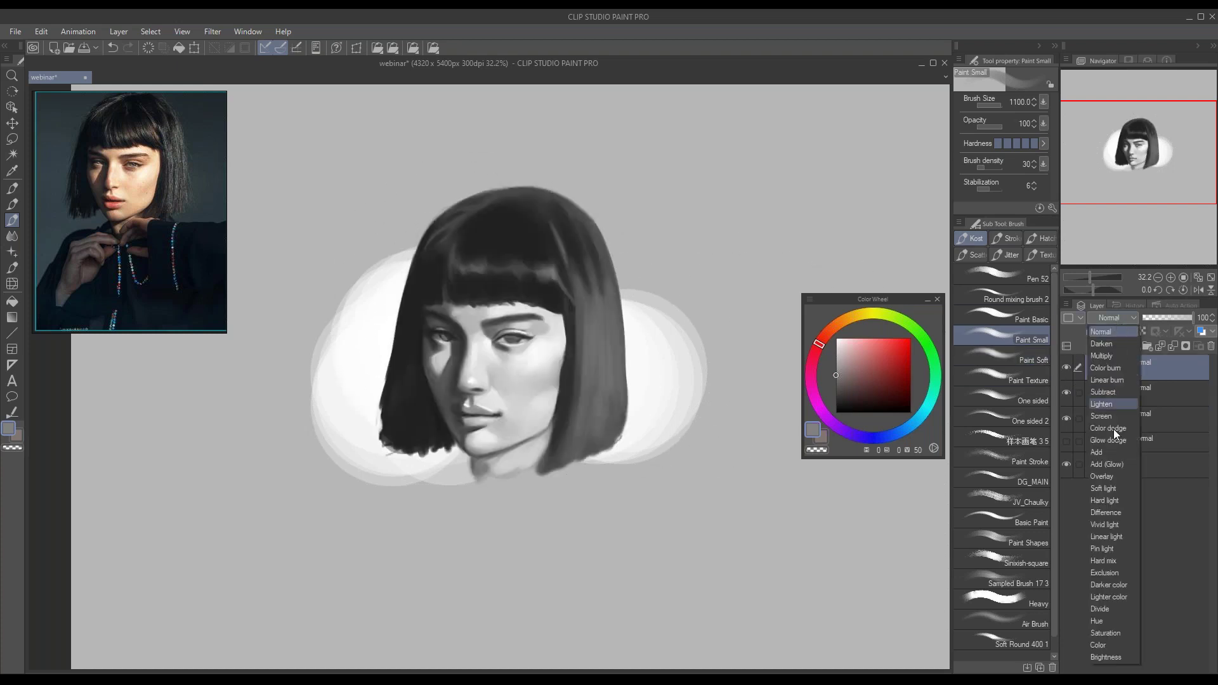
click(1120, 536)
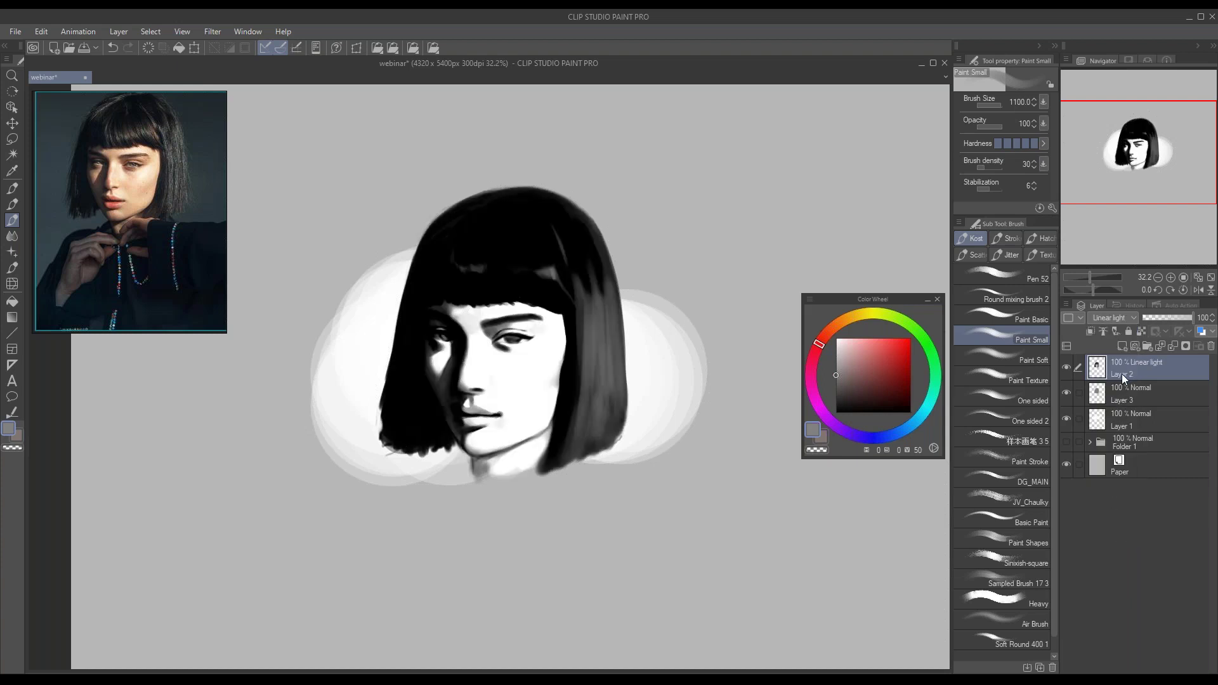
key(ctrl+b)
drag(651, 451, 618, 449)
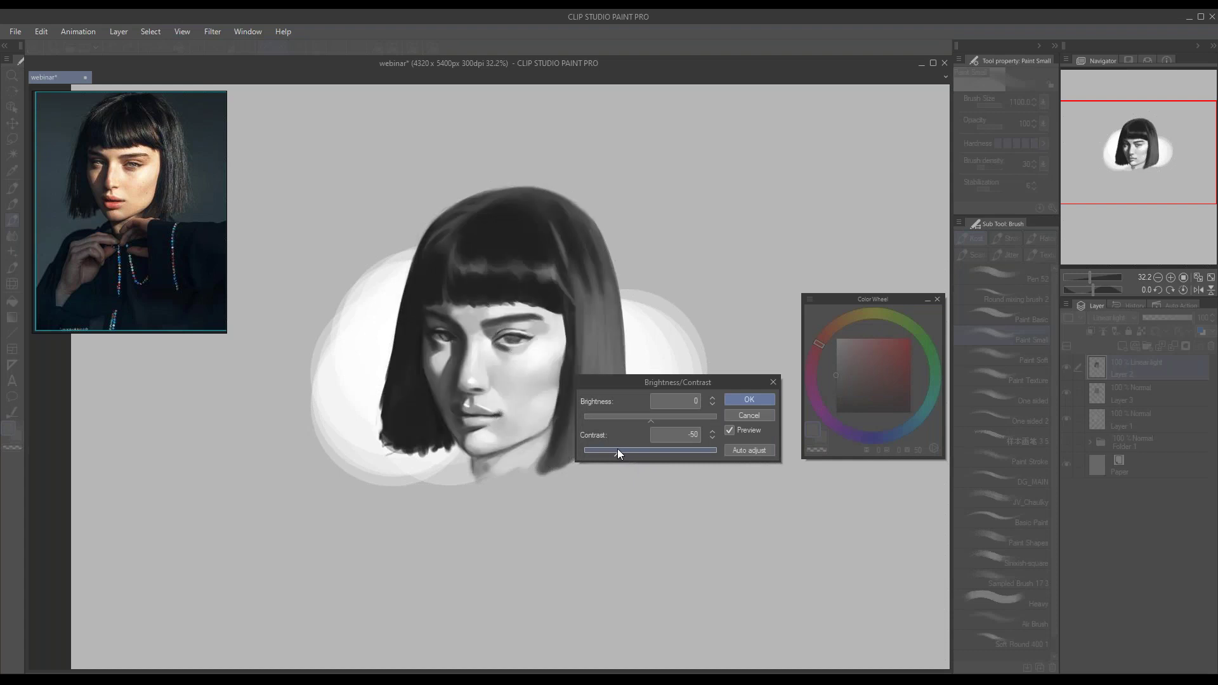
click(736, 399)
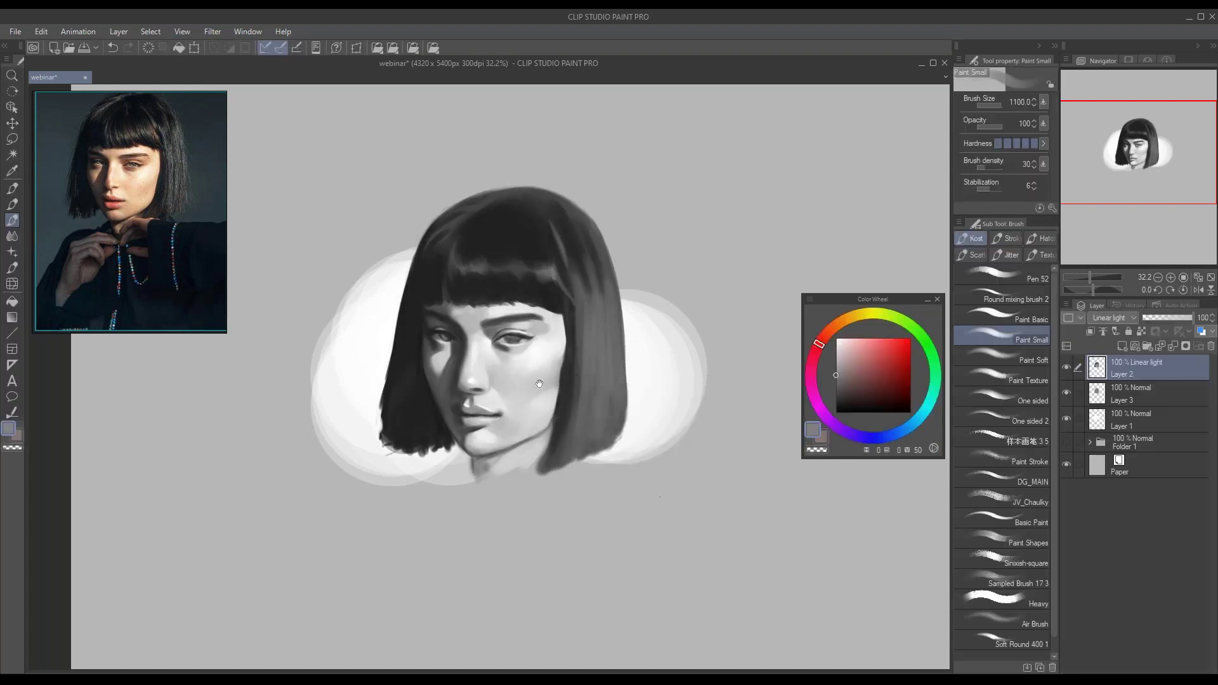
- Lock the transparent pixels of the mid-grey silhouette layer and pick a muted red as the drawing colour
scroll(546, 387, up, 1)
mouse_move(525, 392)
mouse_down()
mouse_move(544, 381)
mouse_move(541, 397)
mouse_up()
click(1098, 395)
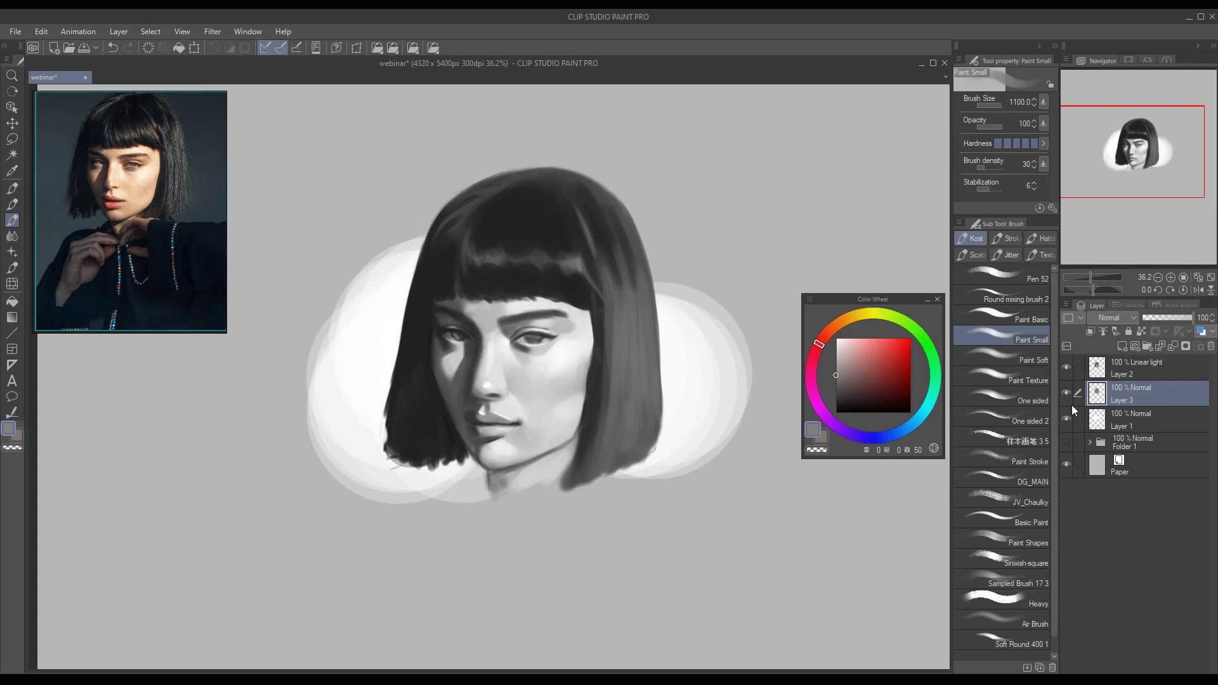
click(866, 359)
key(/)
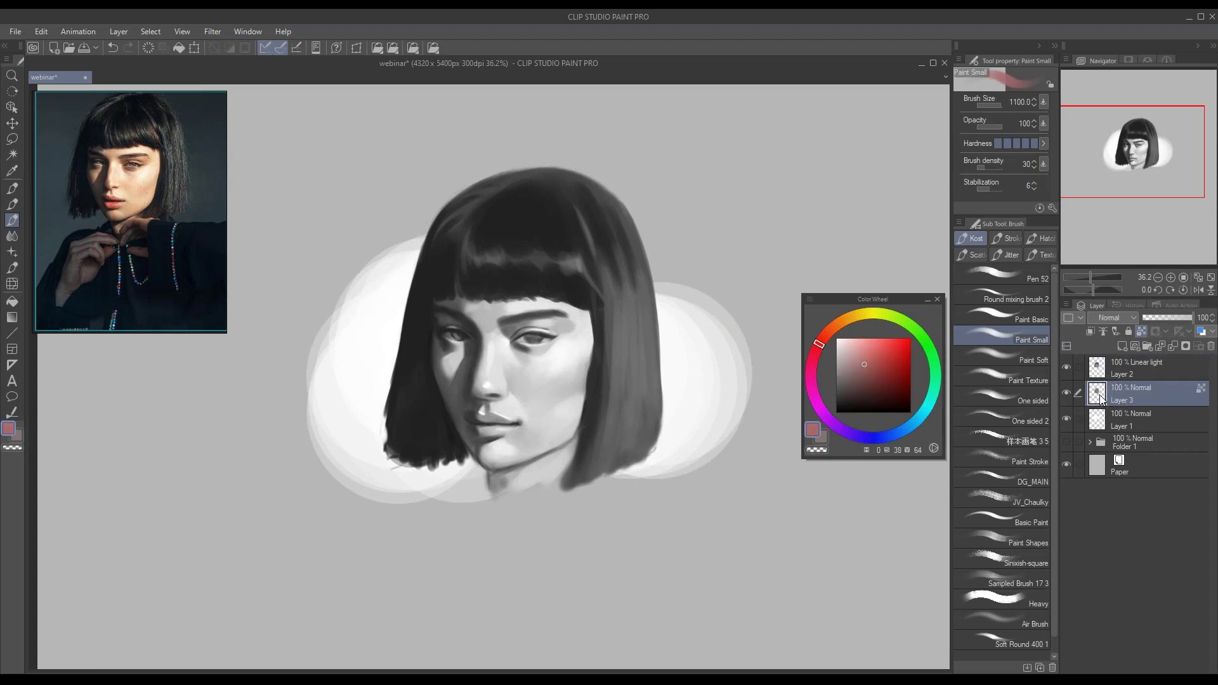
- Try a muted yellow-orange skin tone (hue 36, saturation 34, brightness 65) on the face with Paint Small at 200
click(847, 317)
key([)
key([)
key([)
key([)
key([)
key([)
key([)
key([)
key([)
mouse_move(484, 328)
mouse_down()
mouse_move(506, 406)
mouse_move(560, 403)
mouse_up()
key(ctrl+z)
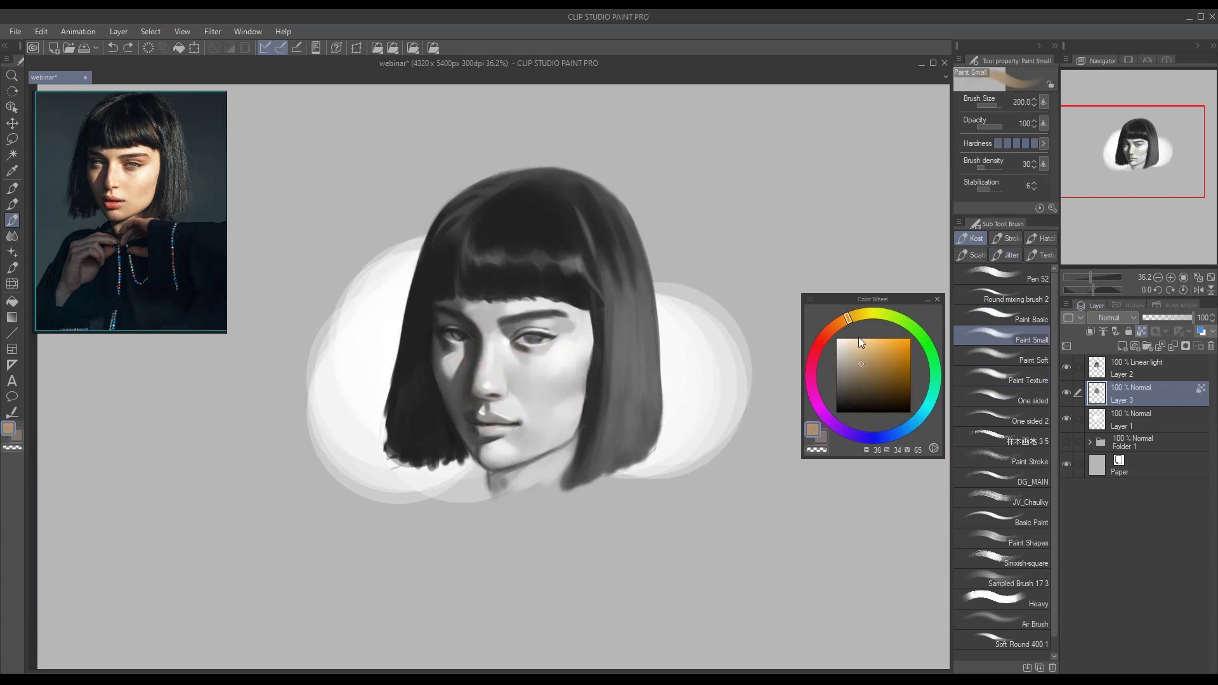
- Try a more saturated orange skin tone on the face with a larger Paint Small brush
click(837, 323)
click(871, 363)
key(])
key(])
drag(484, 336, 496, 418)
key(])
key(])
key(])
key(])
key(ctrl+z)
- Colour the face with a muted orange skin tone (hue 27, saturation 36, brightness 64), reducing Paint Small to 150
click(861, 365)
click(839, 321)
key([)
key([)
mouse_move(485, 374)
mouse_down()
mouse_move(484, 396)
mouse_move(499, 340)
mouse_move(552, 376)
mouse_move(477, 381)
mouse_move(457, 333)
mouse_up()
key([)
key([)
key([)
key([)
drag(576, 333, 570, 415)
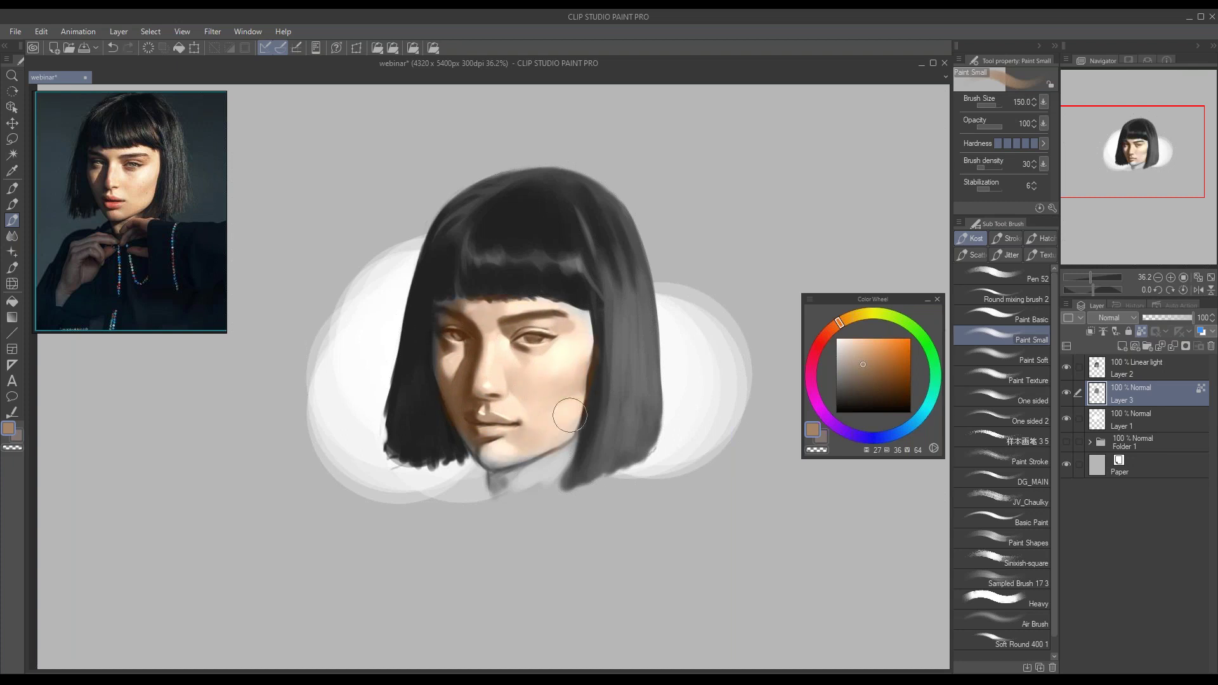
- Add a redder, more saturated skin tone across the nose and cheek with a larger Paint Small brush
key(bracketright)
click(831, 329)
click(872, 364)
key(bracketright)
key(bracketright)
mouse_move(489, 388)
mouse_down()
mouse_move(490, 356)
mouse_move(491, 387)
mouse_move(541, 383)
mouse_move(583, 364)
mouse_up()
- Colour the lips red (hue 7, saturation 72, brightness 60), reducing Paint Small to 80
key(bracketleft)
key(bracketleft)
key(bracketleft)
key(bracketleft)
key(bracketleft)
key(bracketleft)
click(824, 333)
drag(824, 334, 822, 338)
drag(879, 360, 889, 367)
drag(472, 420, 510, 426)
key(bracketleft)
- Add a muted skin tone (hue 11, saturation 20, brightness 65) around the eyes on Layer 3, reducing Paint Small to 40
key(alt)
key(i)
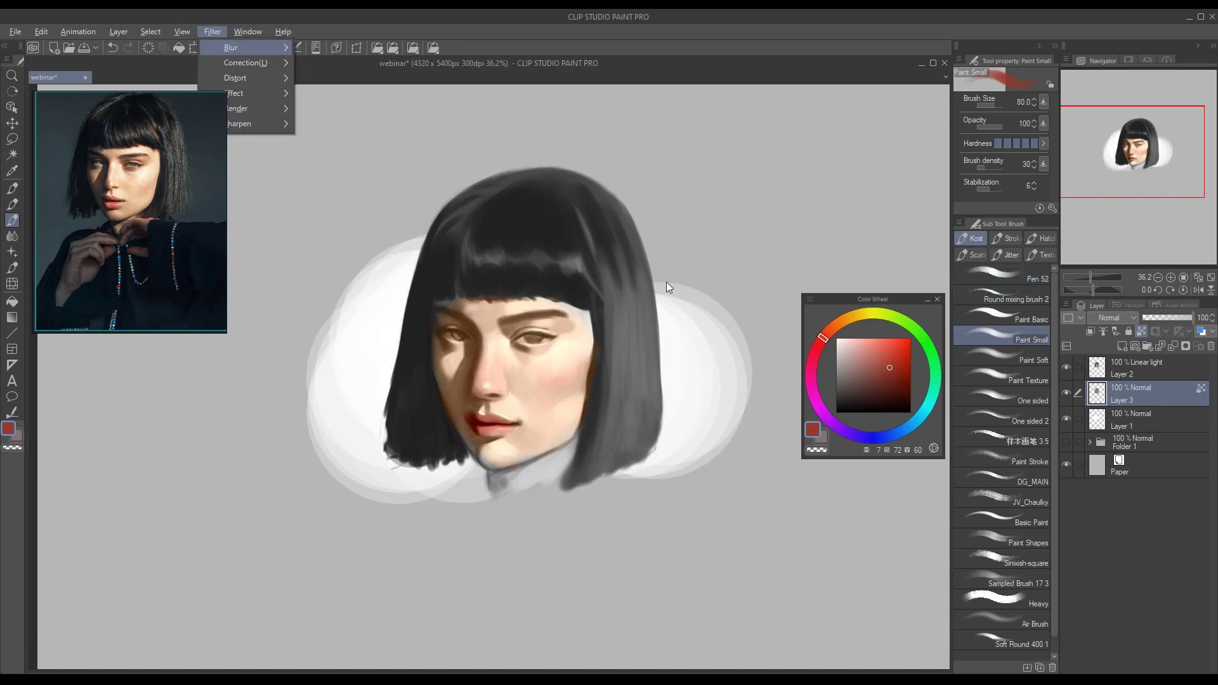
key(Escape)
key(i)
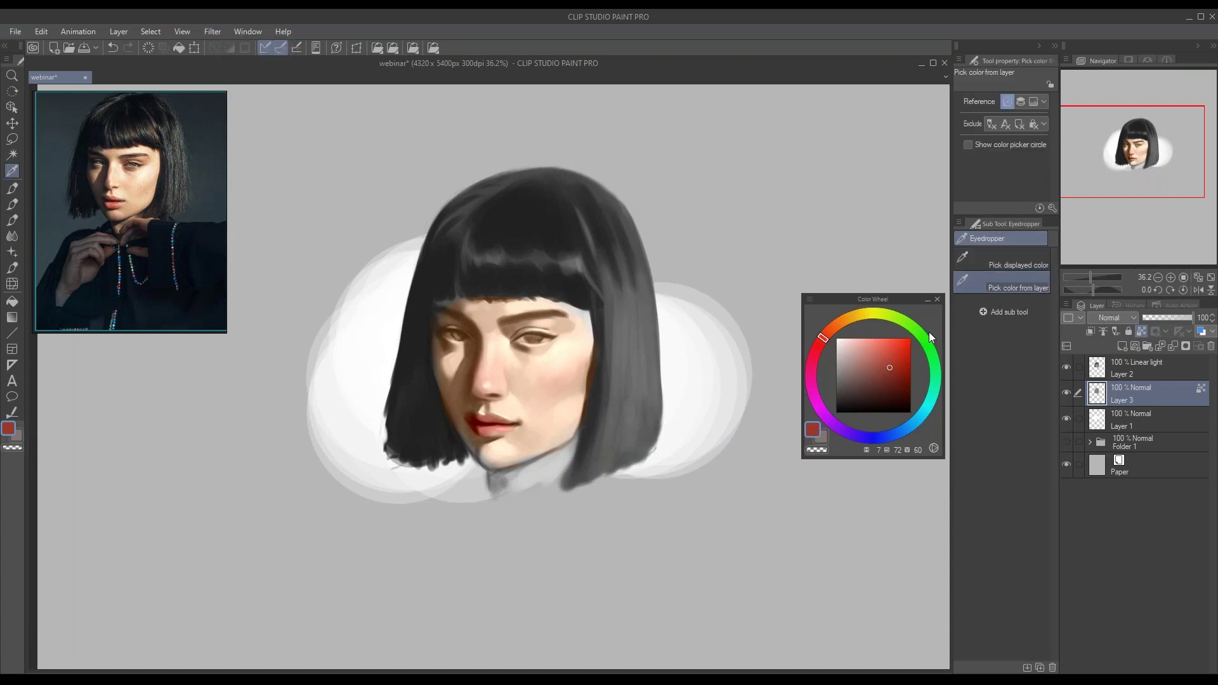
key(b)
alt+click(489, 377)
drag(866, 365, 851, 363)
click(825, 334)
key(bracketleft)
key(bracketleft)
key(bracketleft)
key(bracketleft)
key(bracketleft)
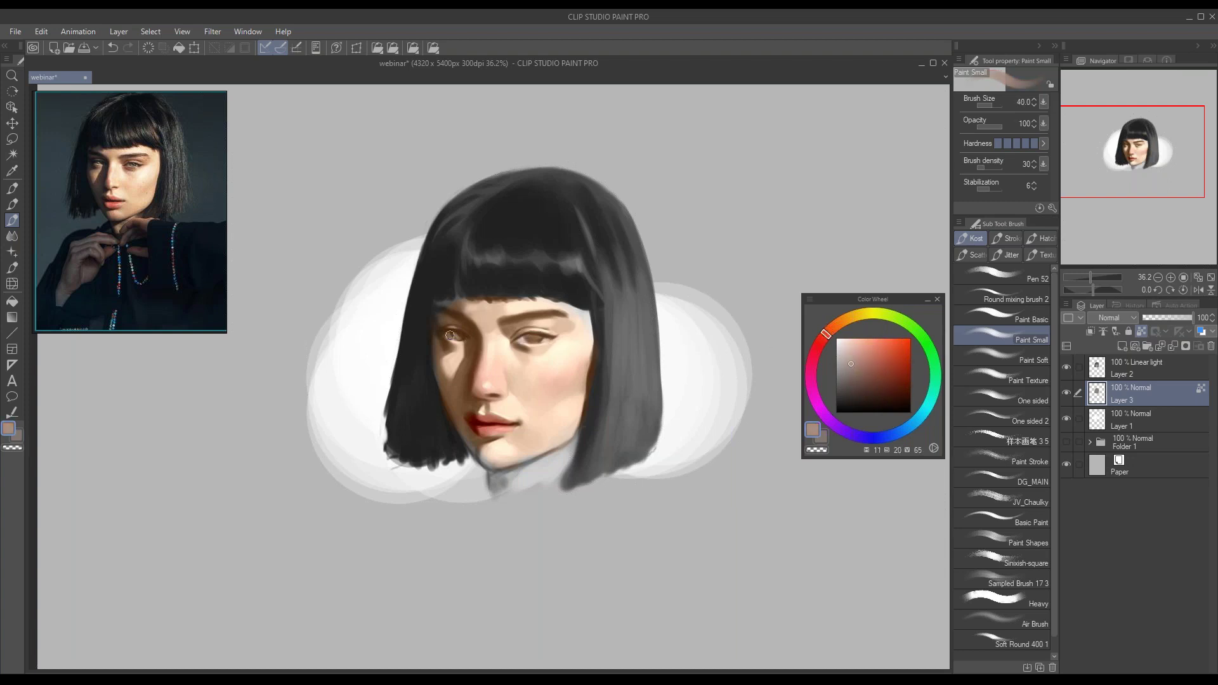
- Tint the eyes with a nearly neutral pink (hue 7, saturation 10, brightness 70) using Paint Small at size 25
drag(852, 363, 816, 341)
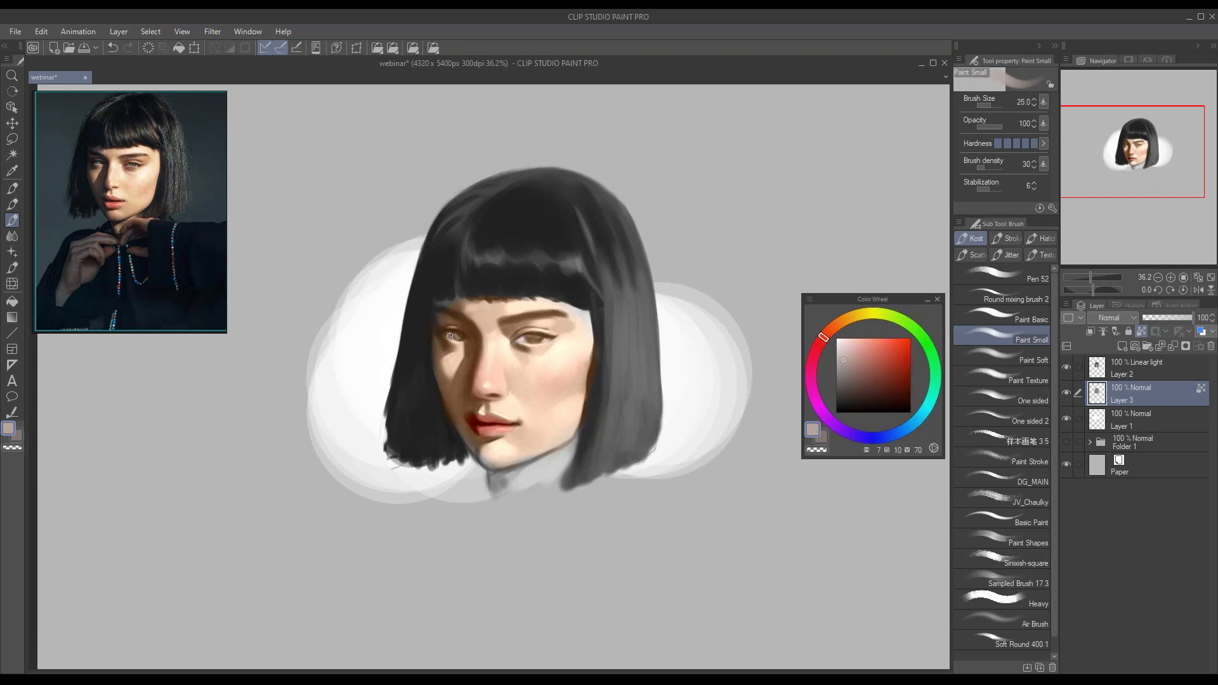
scroll(530, 394, down, 2)
scroll(509, 456, up, 1)
scroll(501, 507, down, 1)
scroll(489, 514, up, 1)
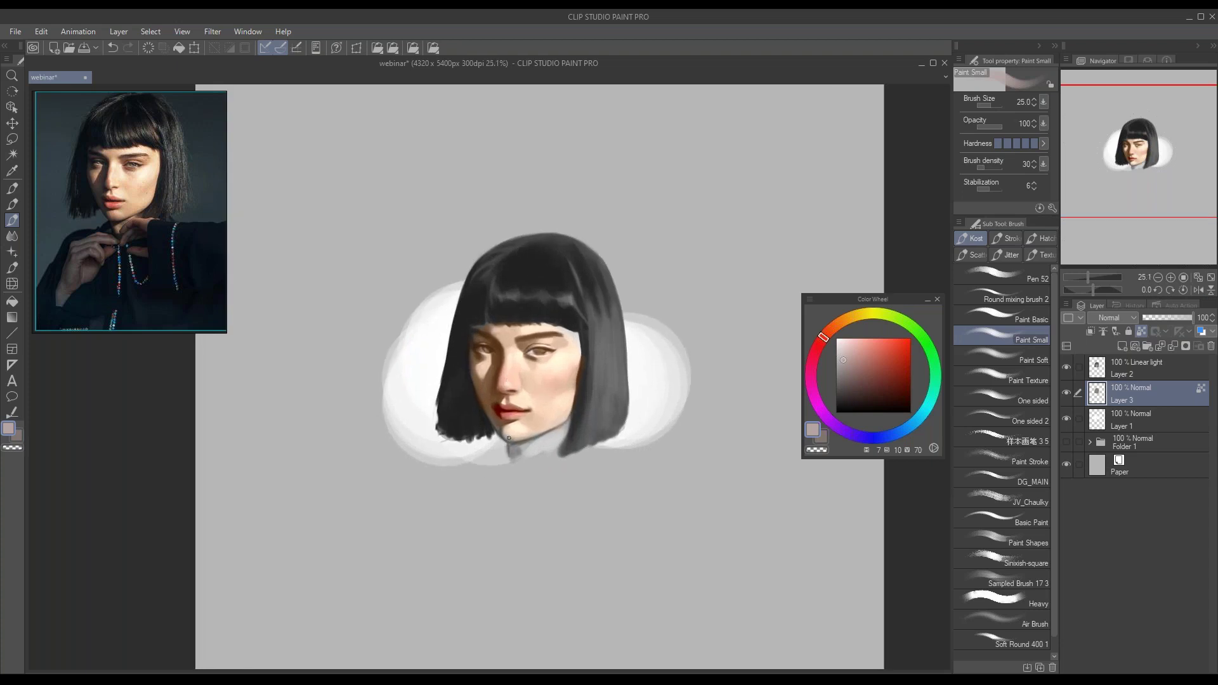
scroll(503, 395, up, 2)
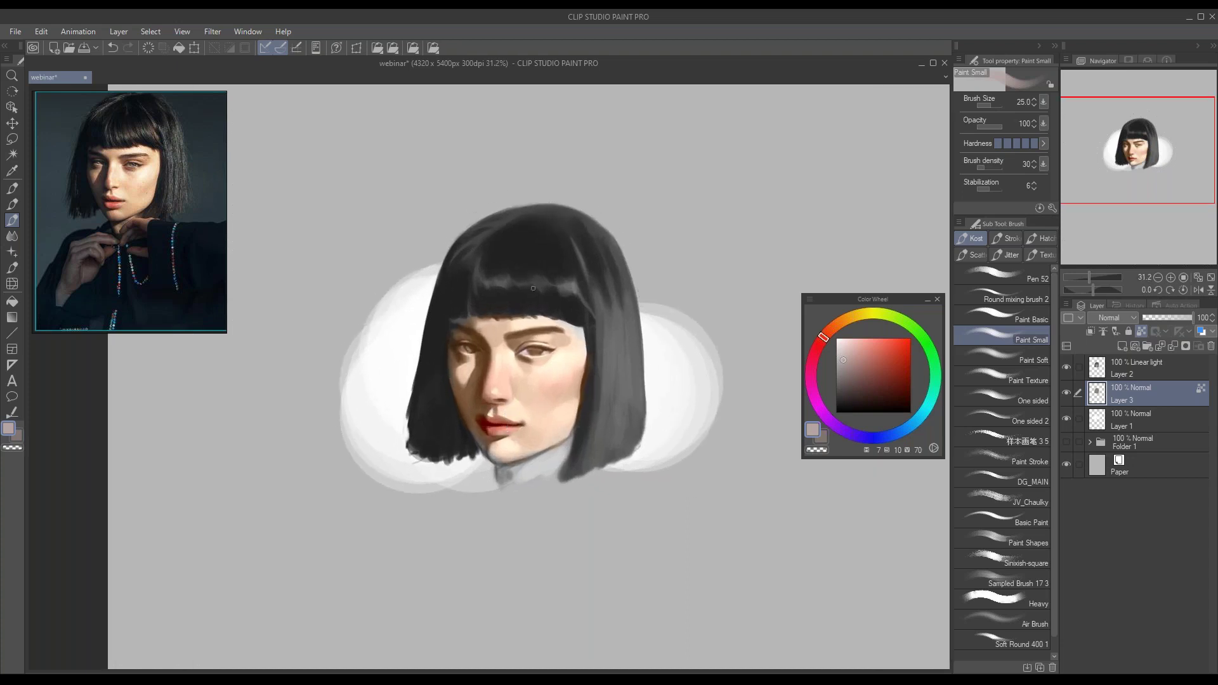
drag(512, 414, 514, 421)
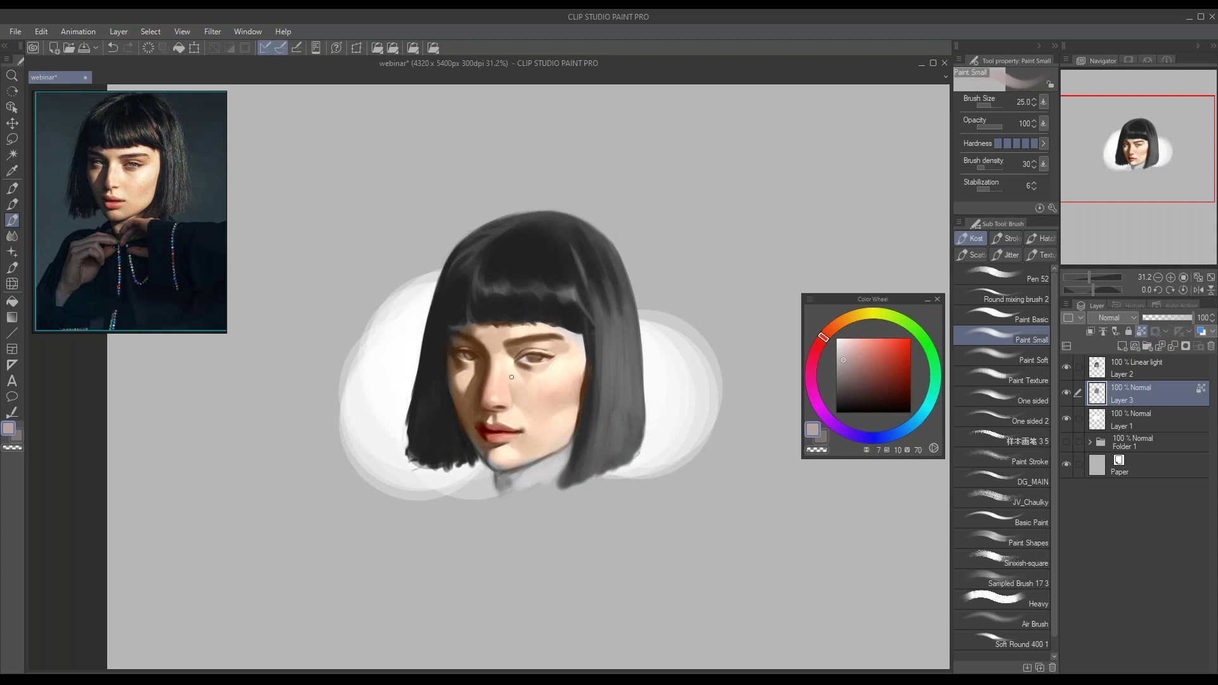
drag(499, 423, 488, 432)
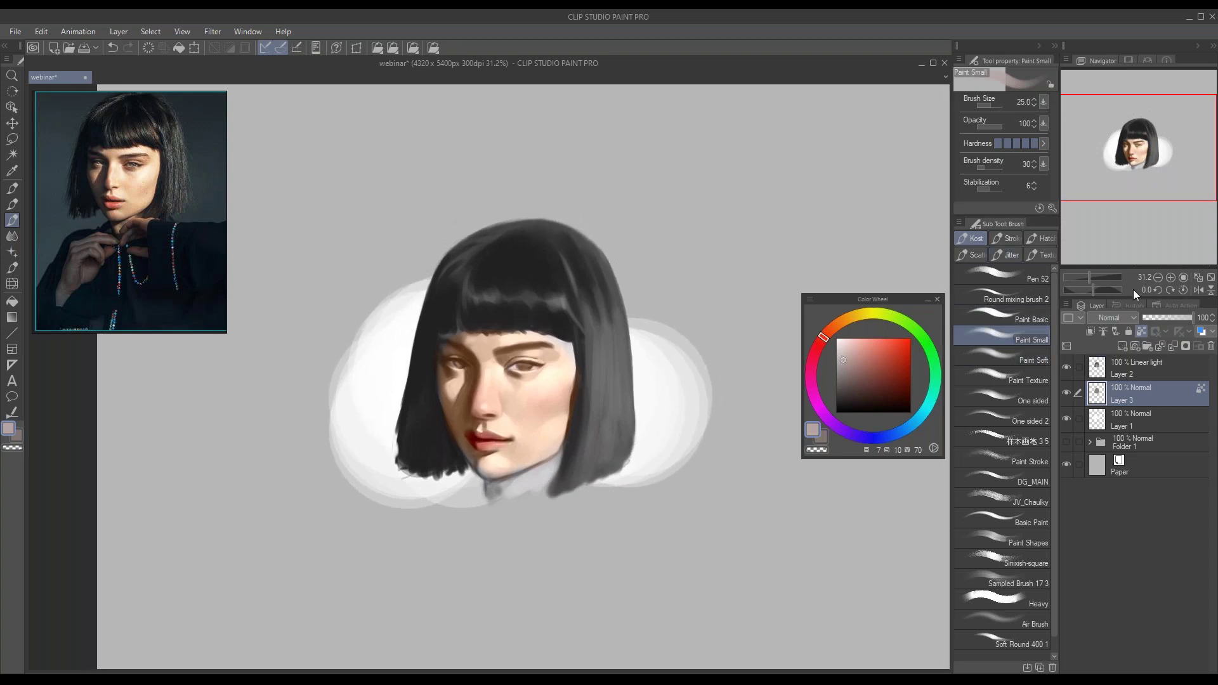
- Change the blend mode of Layer 2 from Linear light to Normal
click(1110, 369)
click(1110, 319)
click(1116, 356)
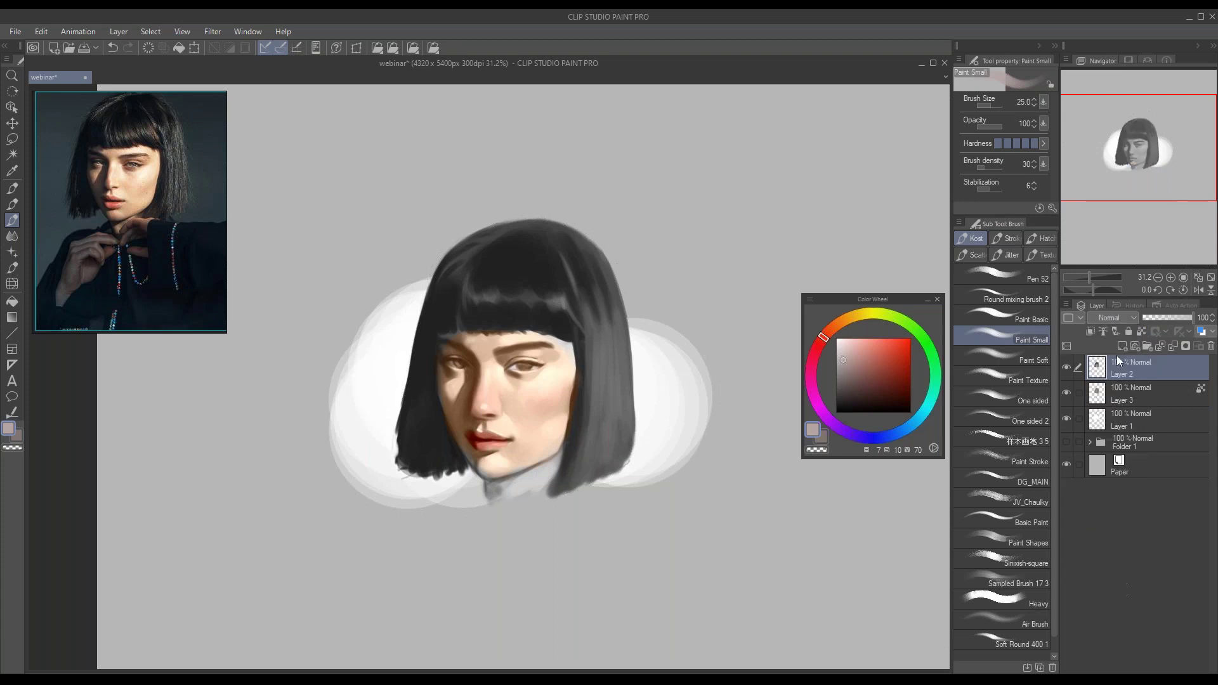
click(1116, 319)
click(1118, 317)
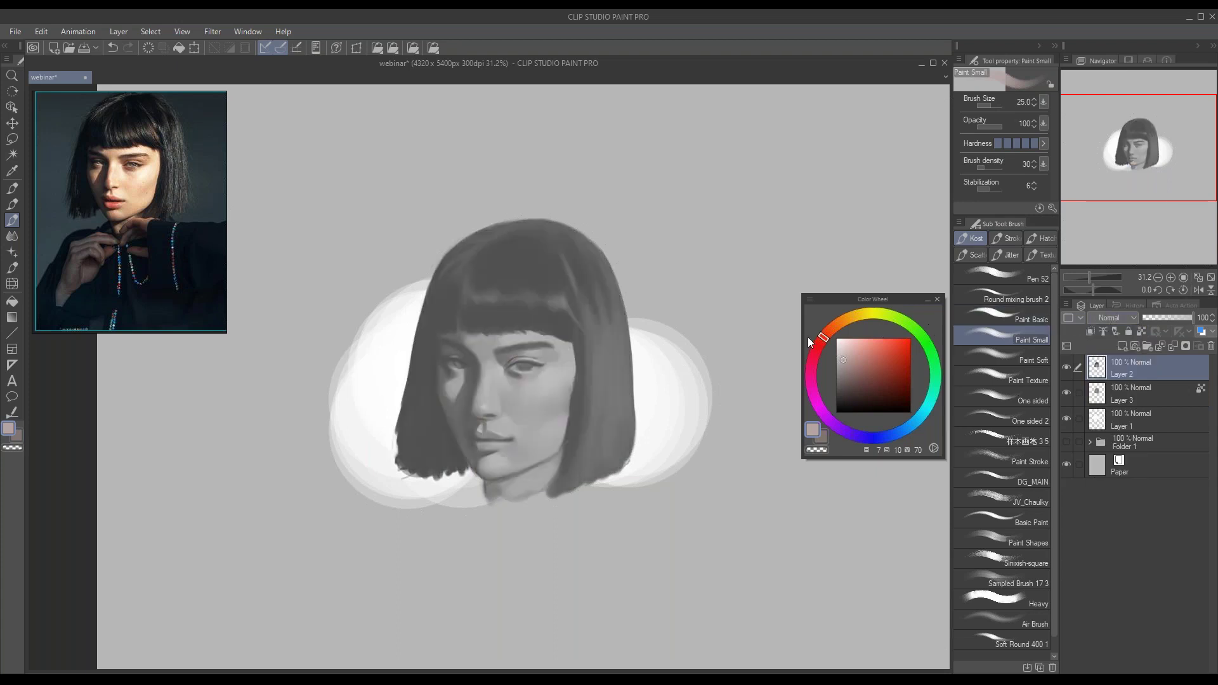
- Raise the contrast of Layer 2 to 50 and delete the colour layer, Layer 3
key(ctrl+u)
drag(651, 450, 683, 447)
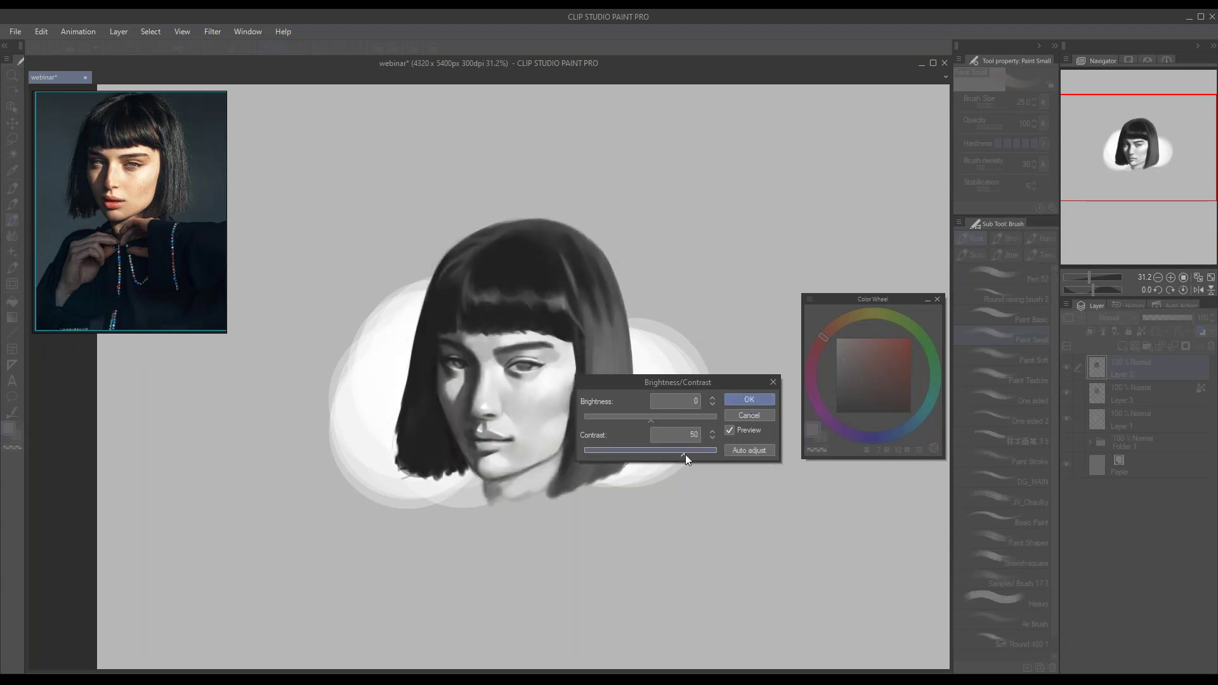
click(746, 398)
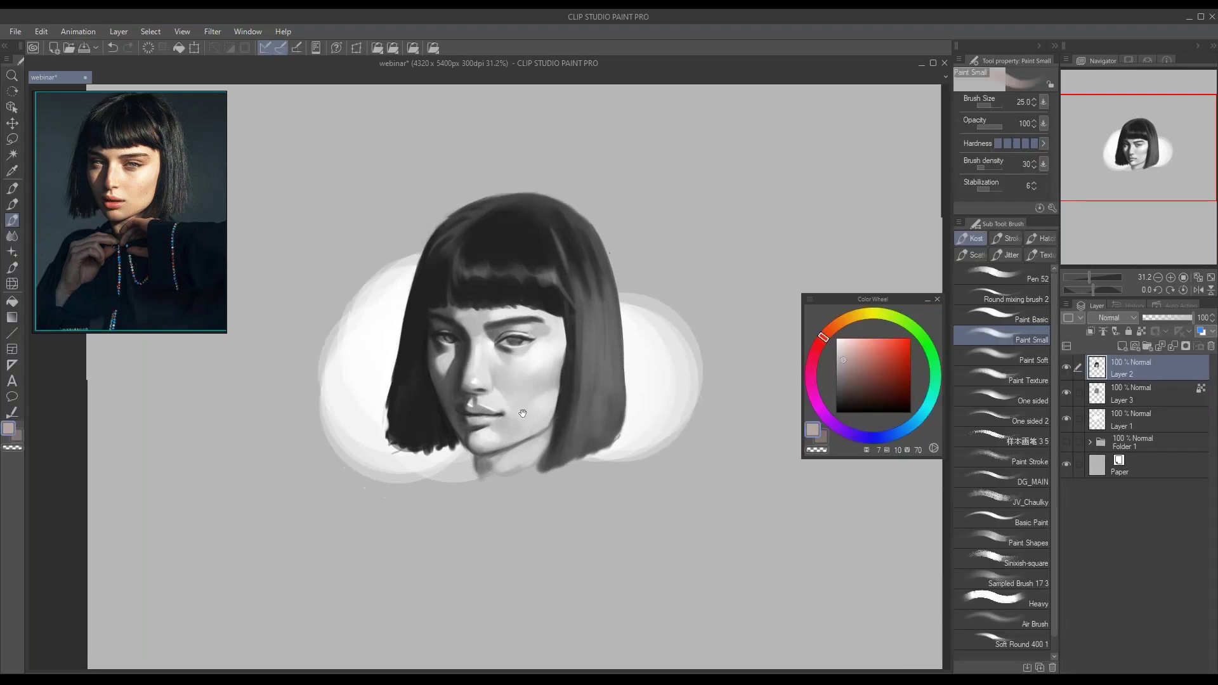
click(1105, 393)
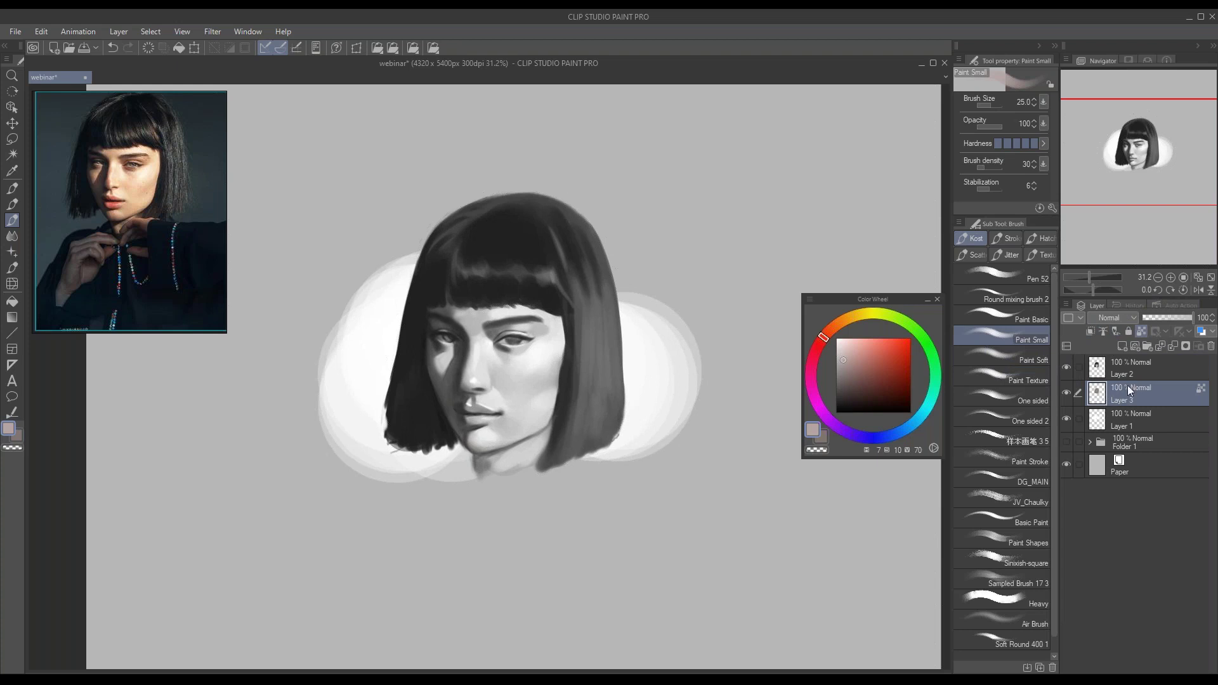
click(1211, 346)
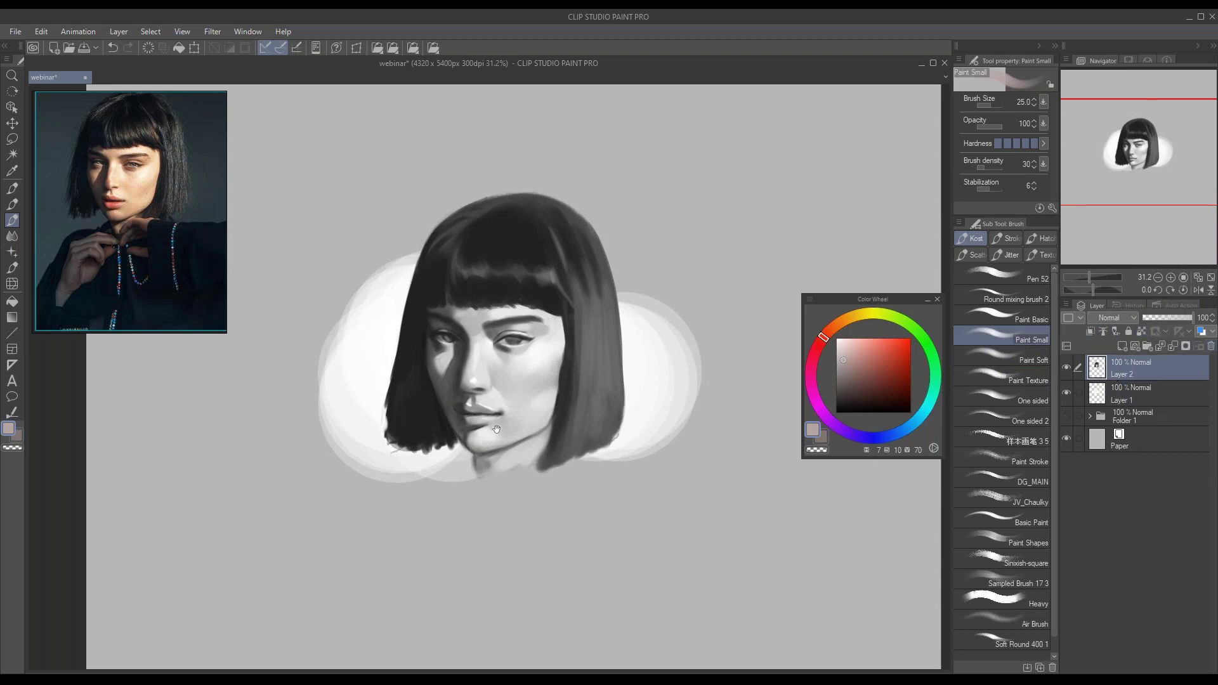
- Adjust the nose with Liquify at size 200 and touch it up in near-white (brightness 99) with Paint Small
scroll(497, 430, up, 2)
alt+click(499, 286)
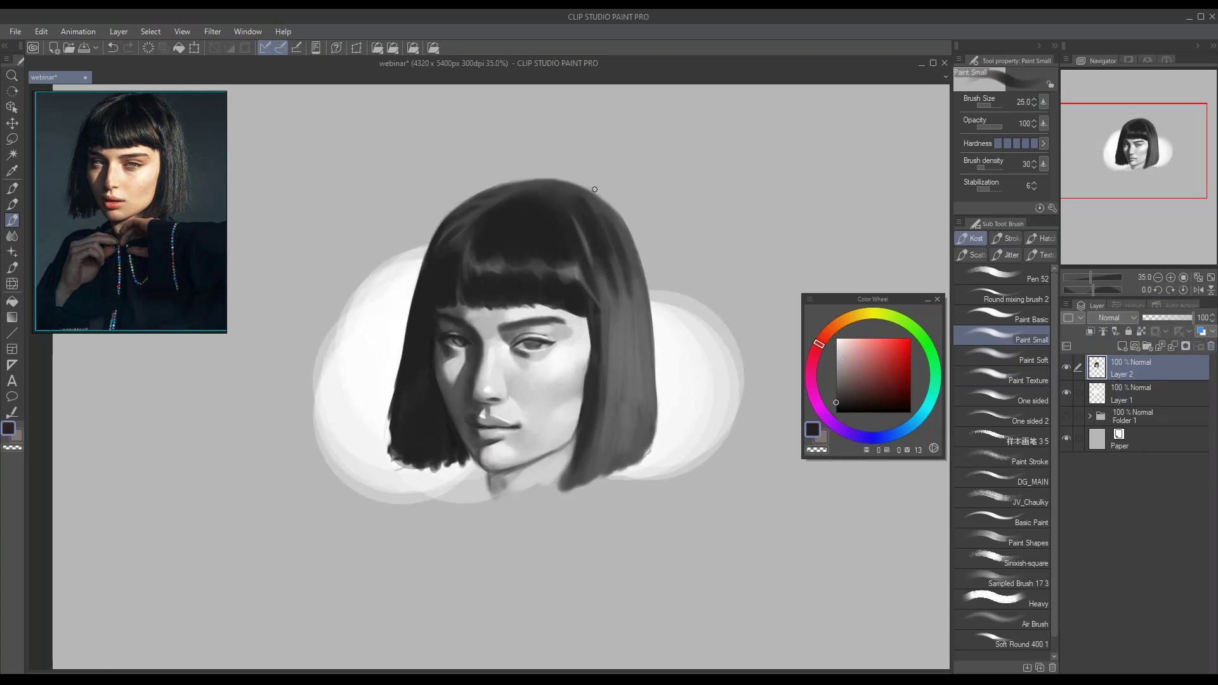
key(j)
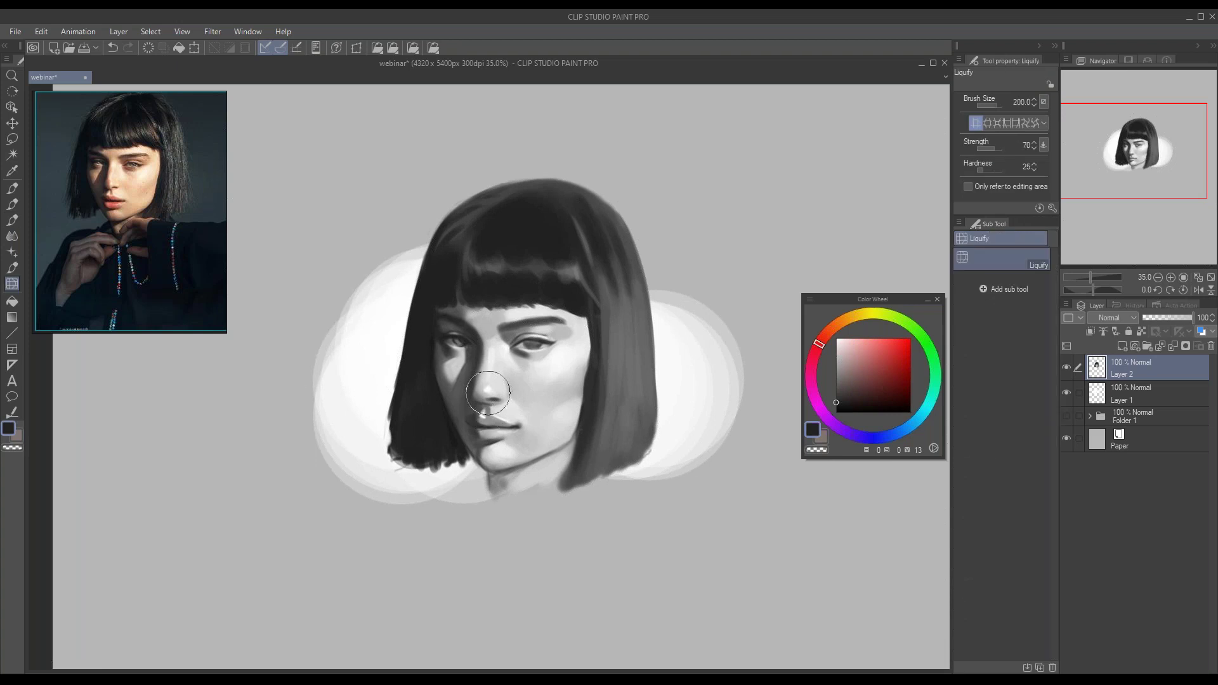
key(b)
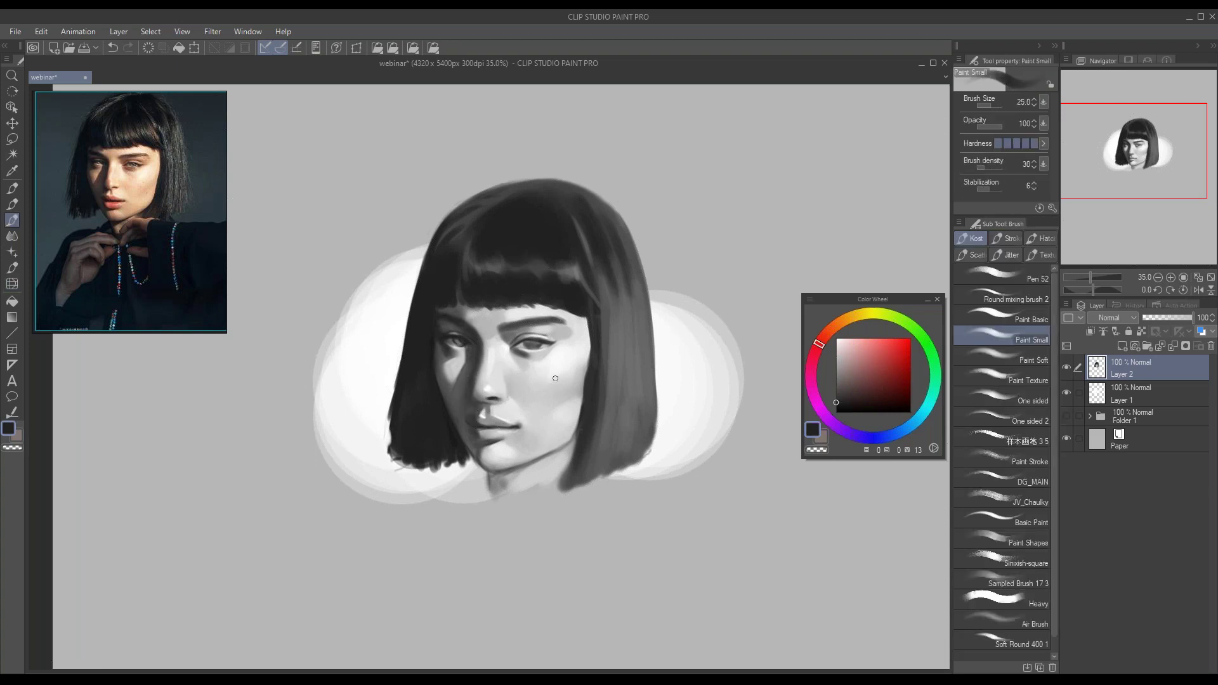
alt+click(490, 386)
key(bracketright)
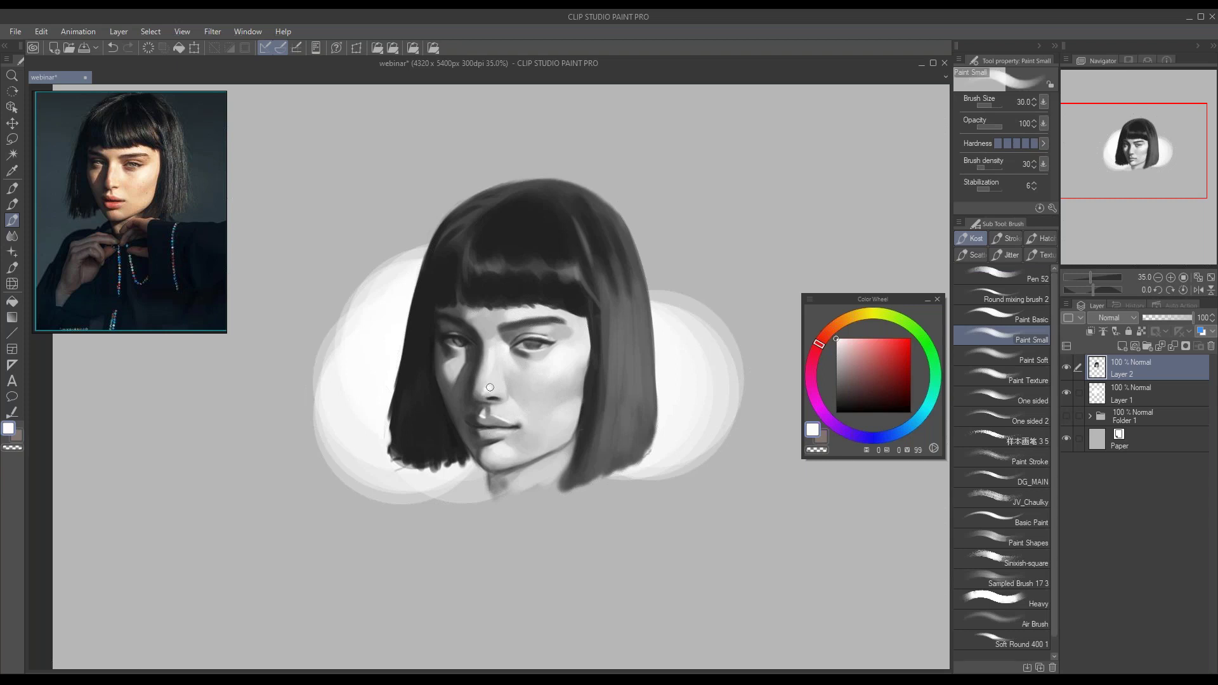
key(bracketright)
- Blend the bridge of the nose and the inner cheek with sampled greys, enlarging Paint Small
alt+click(505, 358)
alt+click(509, 350)
key(bracketright)
key(bracketright)
key(bracketright)
key(bracketright)
key(bracketright)
key(bracketright)
alt+click(518, 378)
- Refine the shading around the lit eye and its eyelid with sampled greys, using Paint Small at size 50
key(bracketleft)
key(bracketleft)
key(bracketleft)
key(bracketleft)
key(bracketleft)
key(bracketleft)
alt+click(546, 356)
key(bracketright)
alt+click(550, 352)
alt+click(555, 330)
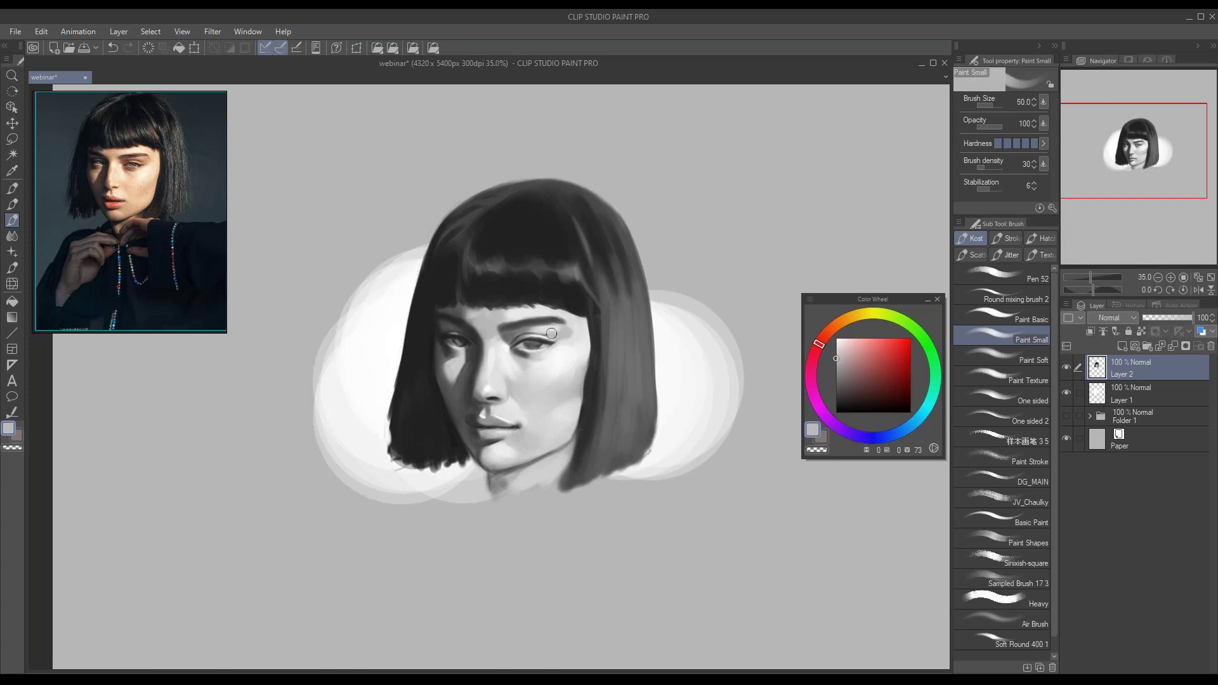
- Lighten the skin beside the lit eyebrow with a sampled light grey (brightness 95), enlarging Paint Small to 90
alt+click(575, 342)
key(bracketright)
key(bracketright)
key(bracketright)
key(bracketright)
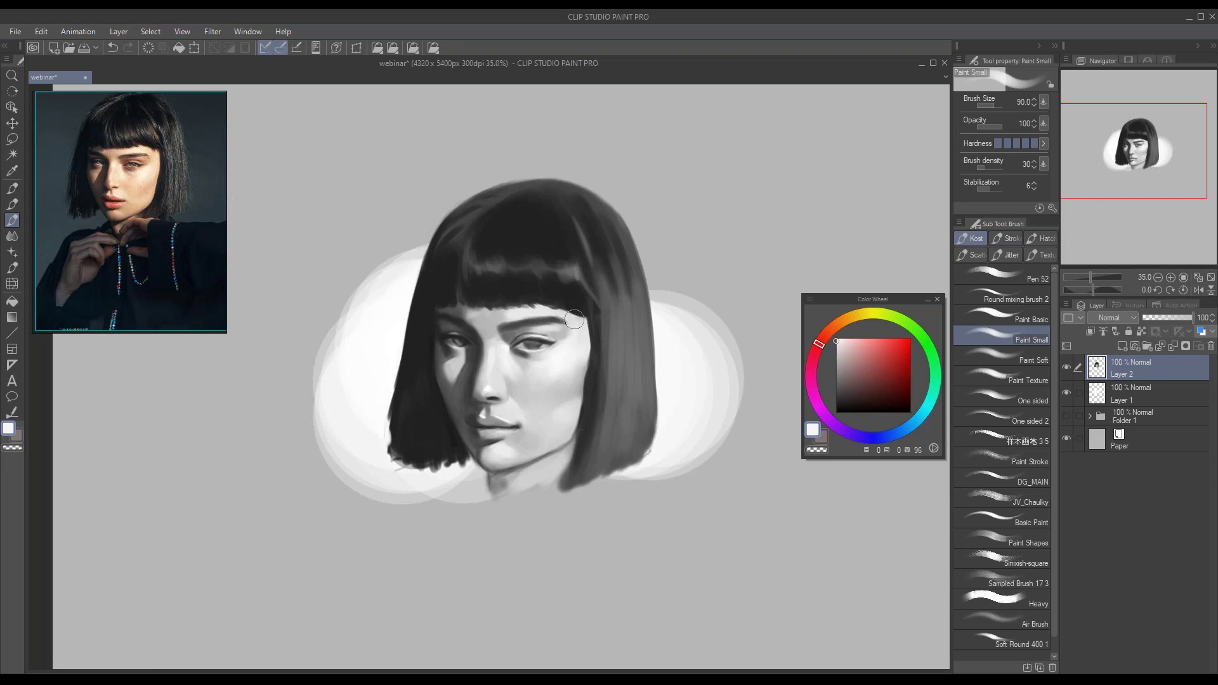
- Mirror the canvas and the reference photo, and darken the lips with a sampled dark grey (brightness 20) using Paint Small
key(h)
drag(154, 247, 176, 264)
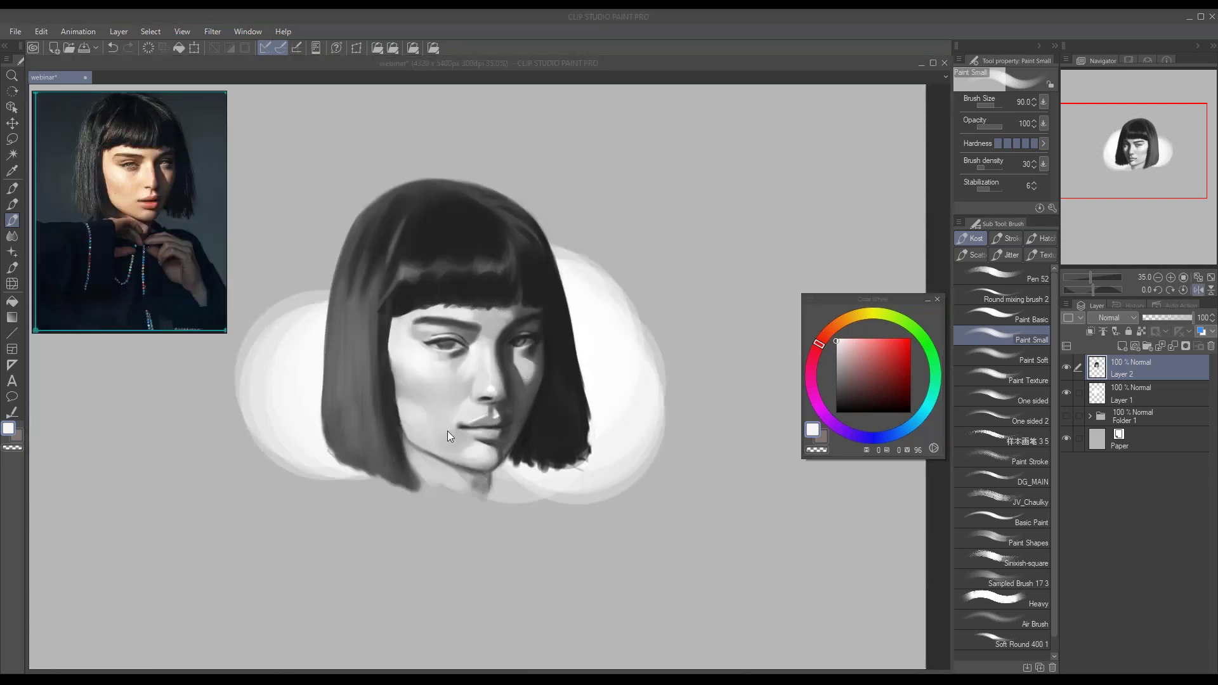
alt+click(468, 425)
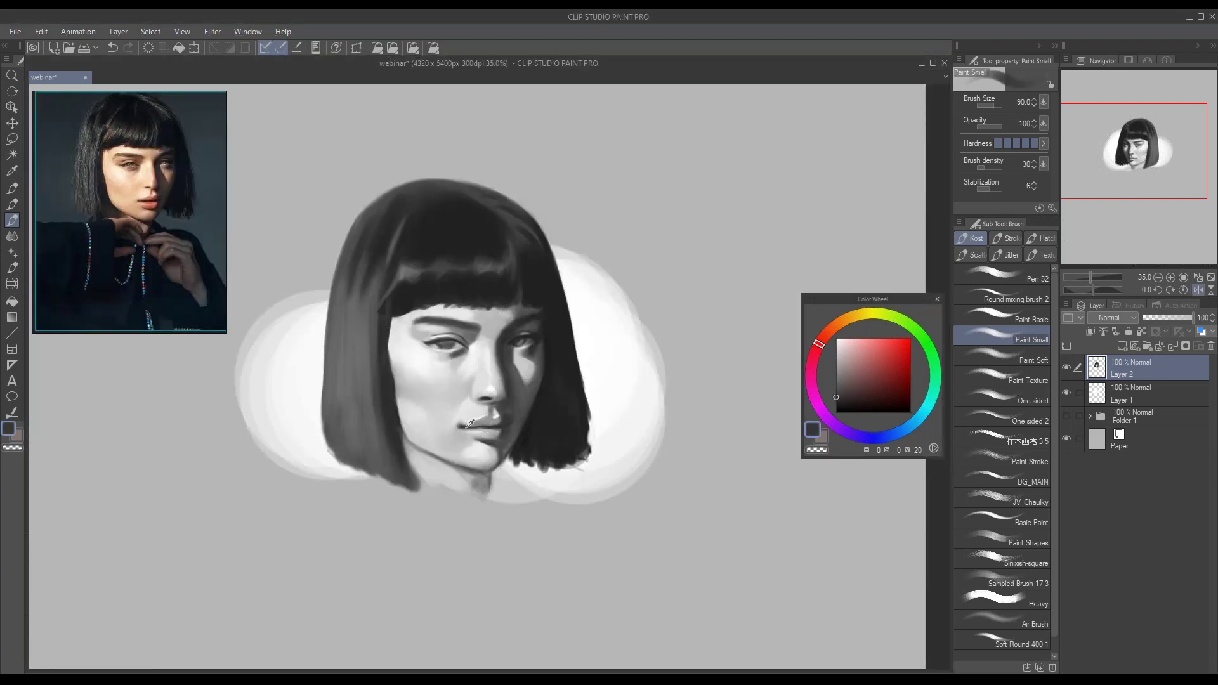
key(i)
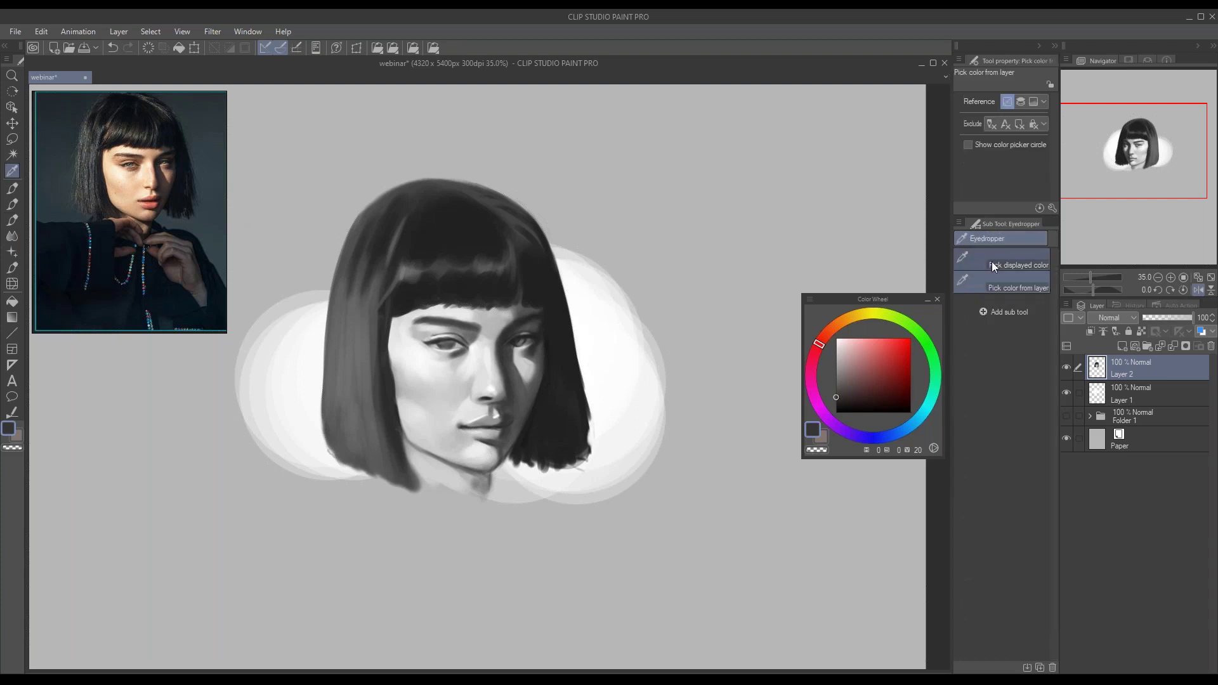
key(b)
key(bracketright)
key(bracketright)
key(bracketright)
mouse_move(480, 423)
mouse_down()
mouse_move(506, 422)
mouse_move(475, 427)
mouse_move(495, 420)
mouse_move(482, 472)
mouse_move(479, 427)
mouse_move(496, 425)
mouse_move(468, 427)
mouse_move(498, 423)
mouse_up()
- Flip the canvas and the reference photo back to their original orientation, reducing Paint Small to 50
key(h)
key(bracketleft)
key(bracketleft)
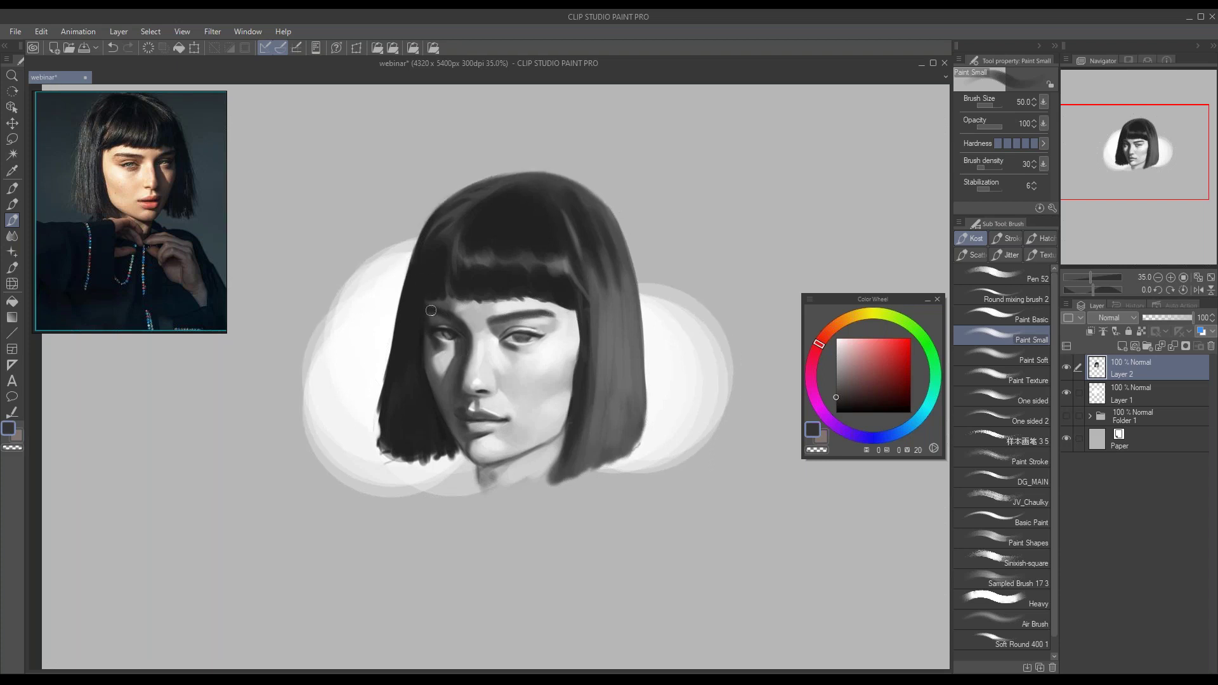
drag(146, 220, 264, 254)
click(443, 286)
- Refine the fringe edge above the shadowed eyebrow with sampled dark greys, reducing Paint Small to 35 and smaller
key(bracketleft)
key(bracketleft)
alt+click(436, 305)
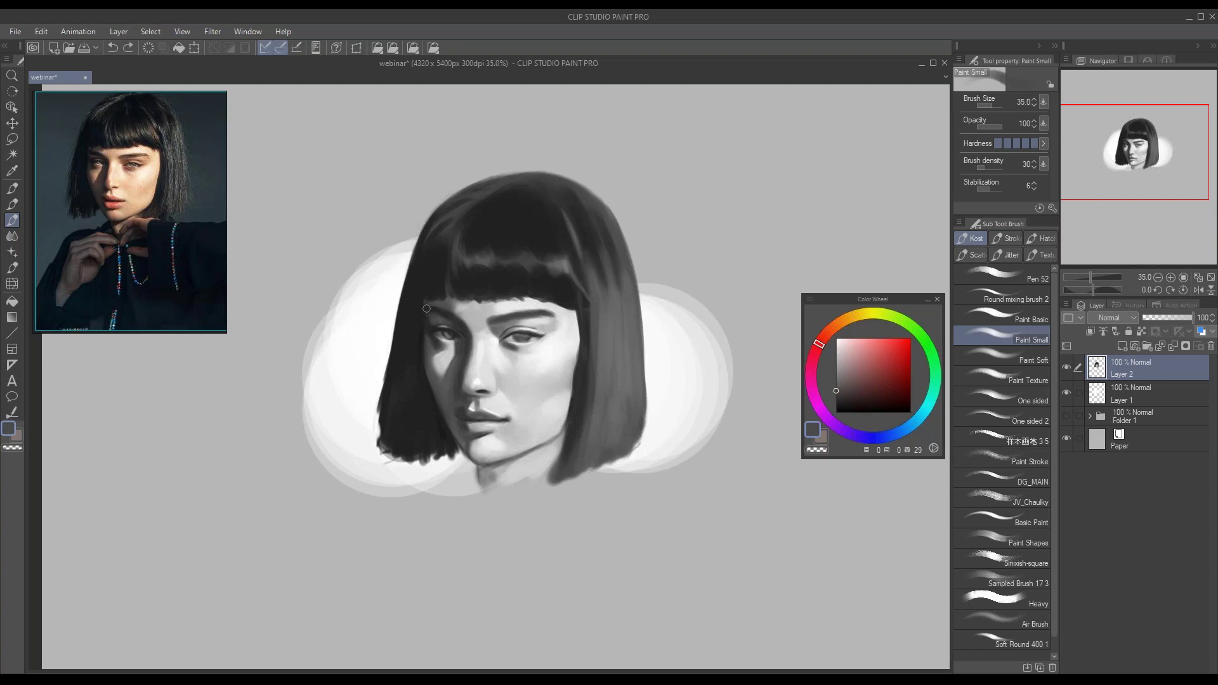
alt+click(434, 303)
alt+click(437, 307)
key(bracketleft)
alt+click(432, 298)
key(bracketleft)
key(bracketleft)
key(bracketleft)
key(bracketright)
key(bracketright)
key(bracketright)
key(bracketright)
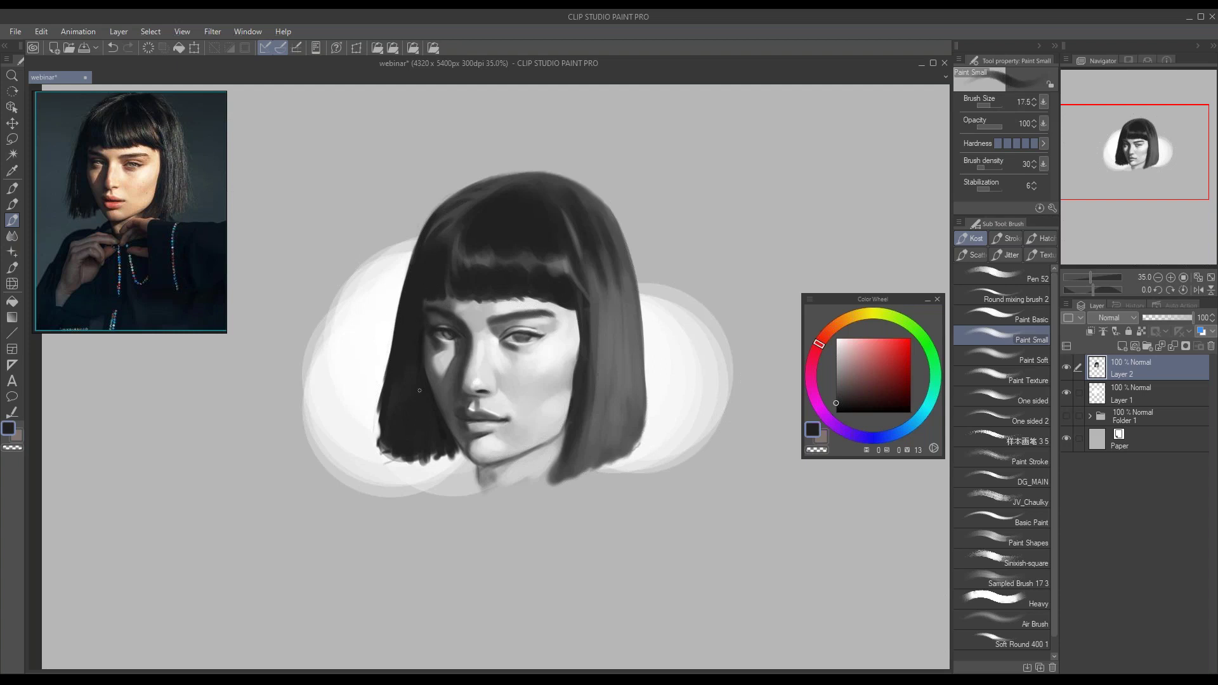
- Rework the dark hair beside the shadowed cheek with sampled tones, enlarging Paint Small
alt+click(441, 406)
key(slash)
key(bracketright)
key(bracketright)
key(bracketright)
key(bracketright)
key(bracketright)
key(bracketright)
alt+click(413, 402)
- Paint fine strands along the outer edge of the hair on the shadowed side, undoing the last unwanted stroke
key(bracketleft)
key(bracketleft)
key(bracketleft)
key(bracketleft)
key(bracketleft)
key(bracketleft)
key(bracketleft)
key(bracketleft)
key(bracketleft)
alt+click(403, 310)
key(bracketleft)
mouse_move(394, 334)
mouse_down()
mouse_move(380, 385)
mouse_move(393, 329)
mouse_move(380, 384)
mouse_move(391, 353)
mouse_move(389, 459)
mouse_up()
key(bracketright)
key(ctrl+z)
alt+click(421, 283)
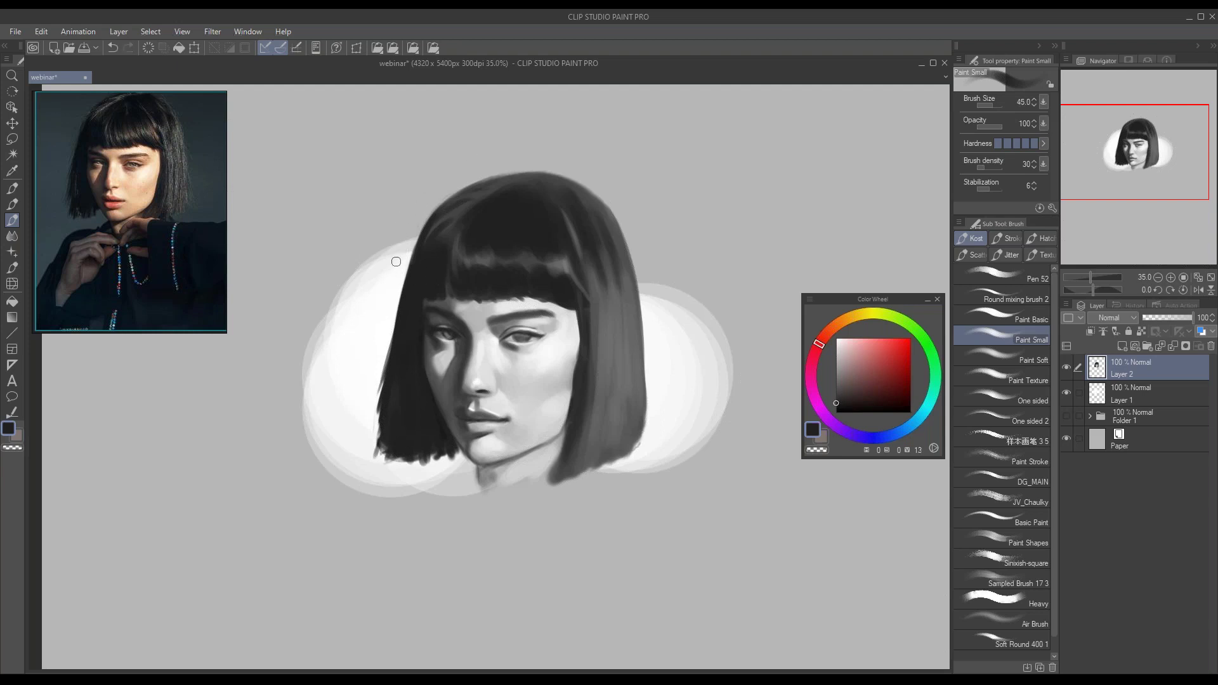
- Refine the upper hair contour on the shadowed side with a sampled dark tone and a smaller Paint Small brush
alt+click(421, 264)
key(bracketleft)
key(bracketleft)
key(bracketleft)
key(bracketleft)
key(bracketleft)
key(bracketleft)
key(bracketleft)
key(bracketright)
key(bracketright)
key(bracketleft)
- Darken the inner edge of the hair beside the lit cheek and neck with a near-black grey (brightness 14), enlarging Paint Small
alt+click(565, 307)
key(bracketright)
key(bracketright)
key(bracketright)
key(bracketright)
key(bracketright)
key(bracketright)
key(bracketleft)
key(])
key(])
key(])
drag(568, 458, 558, 487)
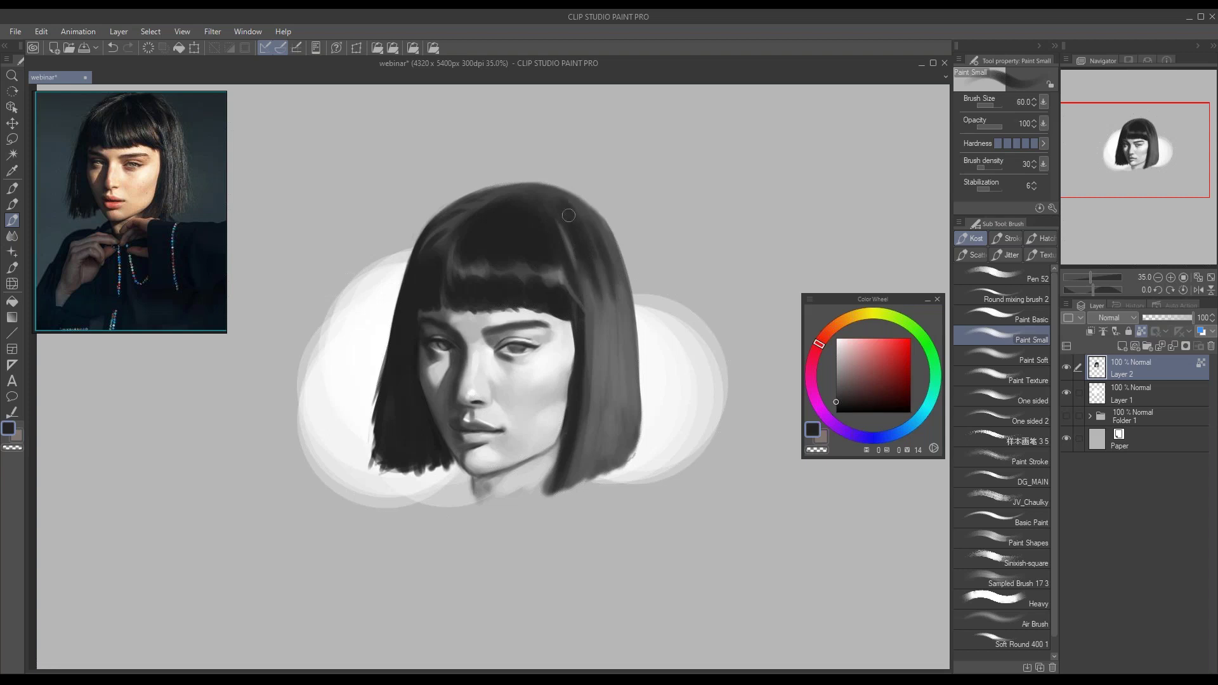
- Rework the long hair strands from the crown down the lit side with sampled dark greys and Paint Small, undoing one unwanted stroke
key(bracketleft)
key(bracketleft)
alt+click(611, 322)
alt+click(593, 317)
key(bracketright)
key(bracketright)
key(bracketright)
key(ctrl+z)
alt+click(572, 230)
key(bracketleft)
key(bracketleft)
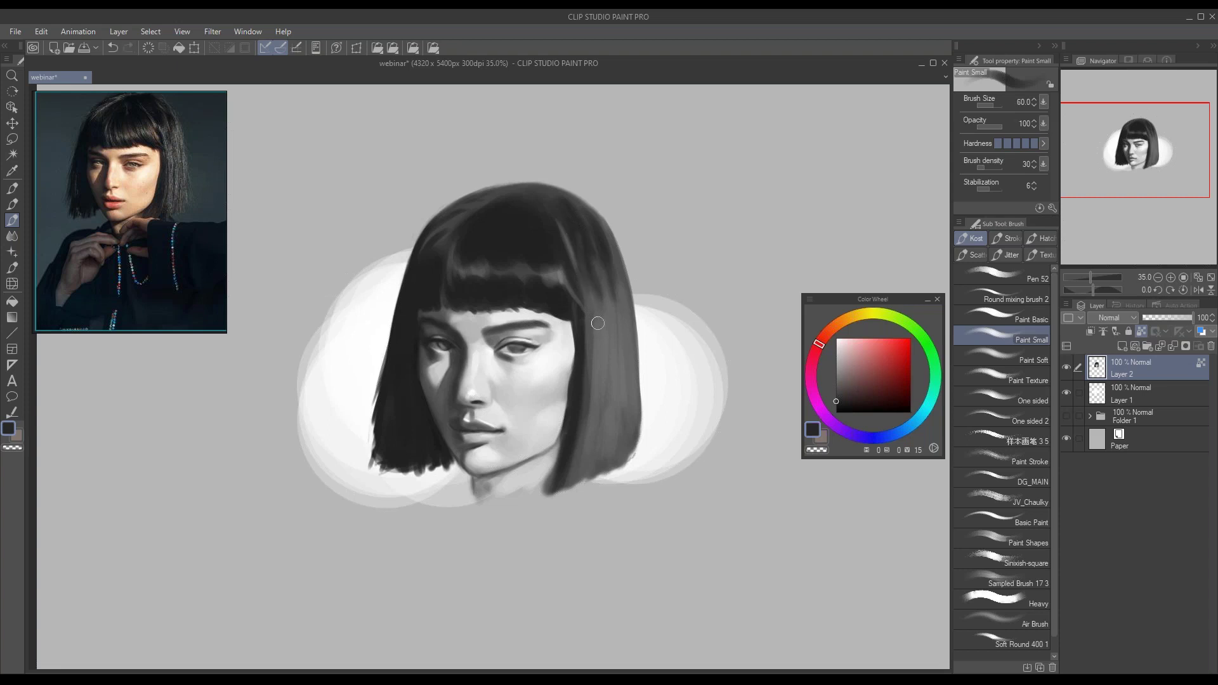
alt+click(597, 316)
key(bracketright)
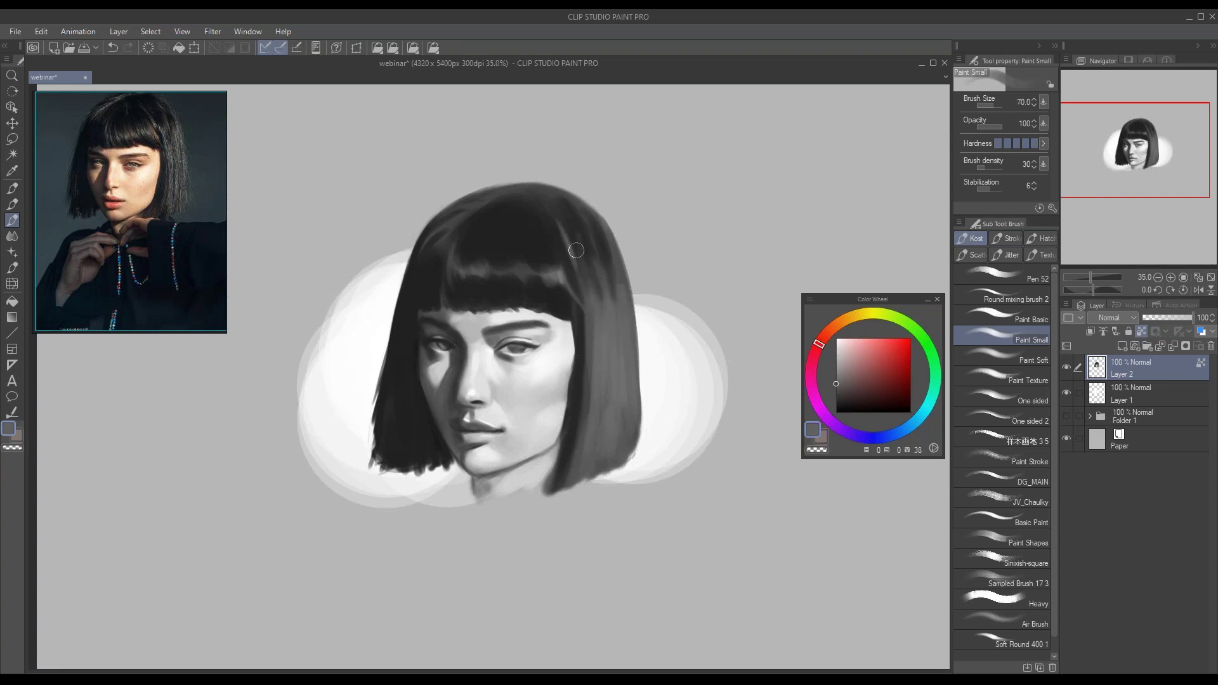
- Paint a softer sheen band across the fringe with a lightened grey sampled from the hair, enlarging Paint Small
alt+click(558, 277)
drag(835, 373, 836, 361)
key(bracketright)
key(bracketright)
key(bracketright)
mouse_move(475, 270)
mouse_down()
mouse_move(498, 289)
mouse_move(517, 272)
mouse_move(536, 283)
mouse_move(559, 269)
mouse_up()
key(bracketright)
key(bracketright)
- Darken the hair above the fringe sheen with brightness 13 and refine the sheen's lit end with a sampled mid-grey, reducing Paint Small
alt+click(483, 243)
key(bracketleft)
key(bracketleft)
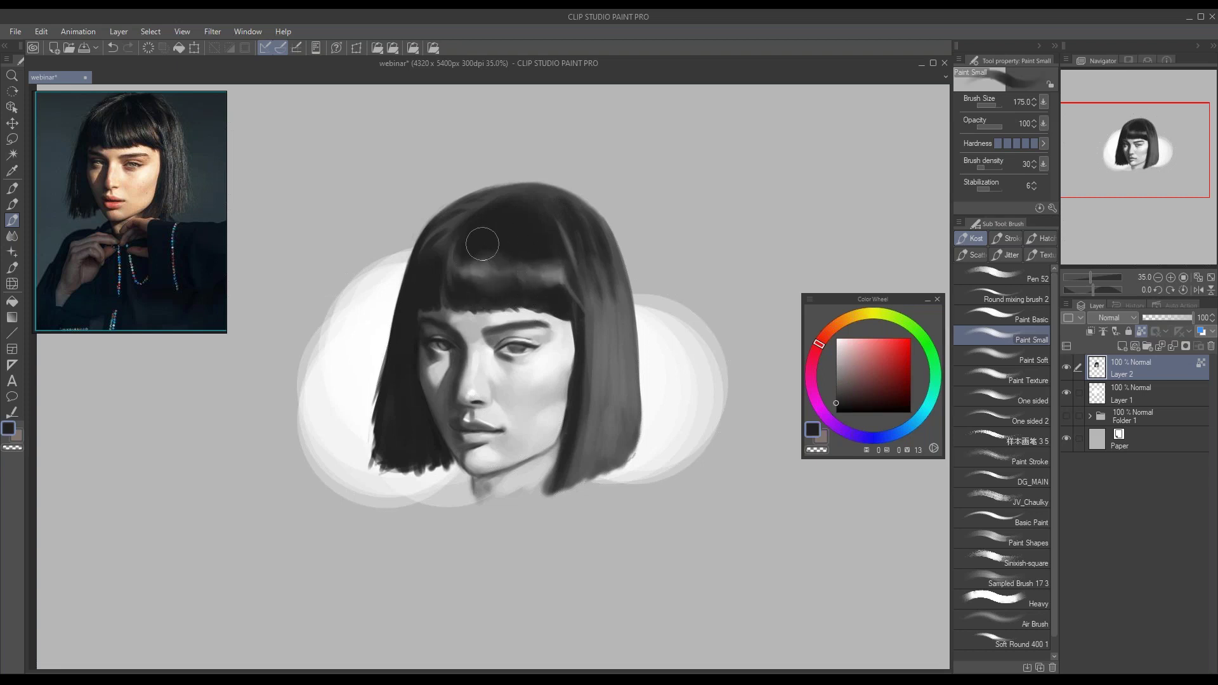
key(bracketleft)
key(bracketleft)
alt+click(547, 249)
alt+click(555, 258)
drag(557, 252, 559, 275)
key(bracketleft)
key(bracketleft)
key(bracketleft)
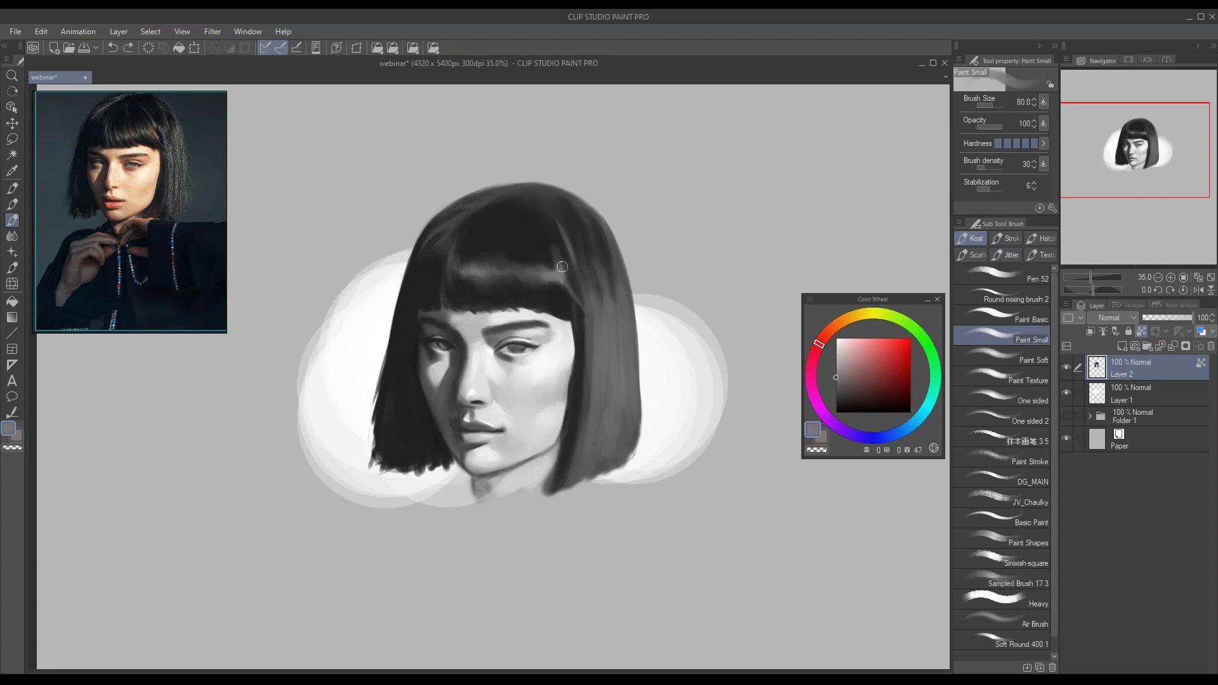
- Define the fringe's outer corner and darken its lower edge above the brows with sampled tones, reducing Paint Small to 30
alt+click(567, 274)
key(bracketleft)
drag(569, 272, 581, 353)
alt+click(565, 302)
key(bracketleft)
drag(474, 307, 515, 307)
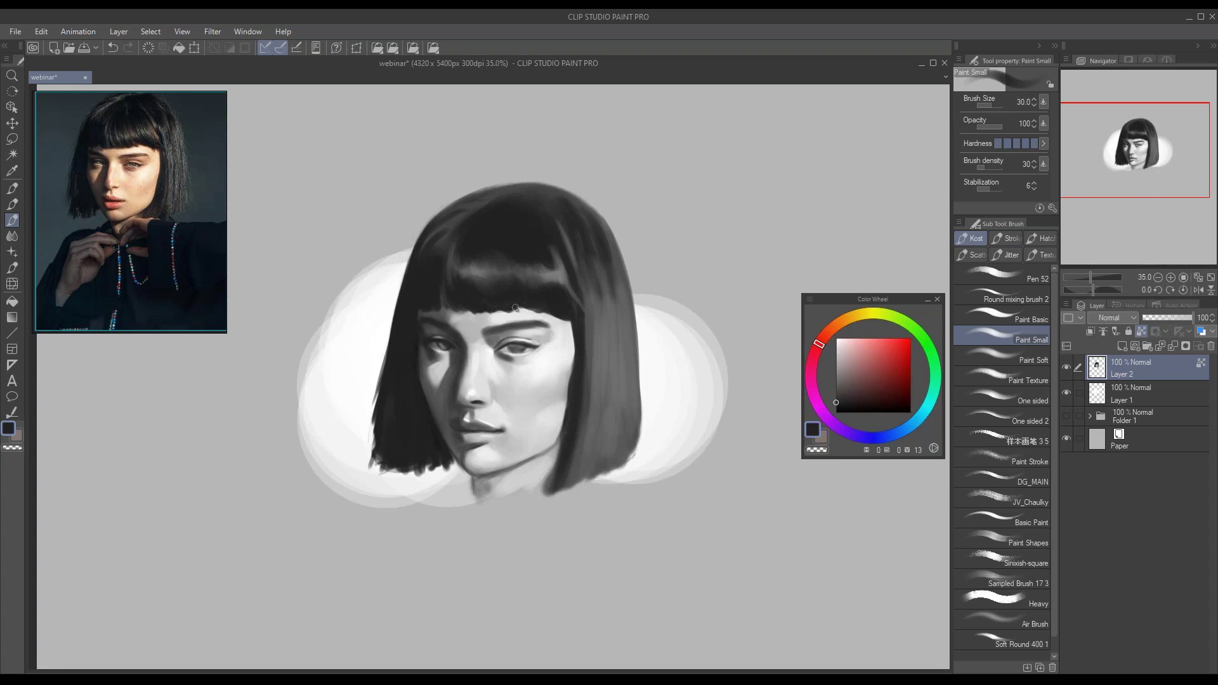
- Touch up the face around the lit eye and cheek with sampled tones, ending on brightness 97 and Paint Small at 15
key(bracketright)
key(bracketright)
key(bracketright)
key(bracketright)
alt+drag(511, 344, 536, 371)
key(bracketleft)
key(bracketleft)
key(bracketleft)
key(bracketleft)
key(bracketleft)
key(bracketleft)
key(bracketleft)
key(bracketleft)
key(bracketleft)
key(bracketleft)
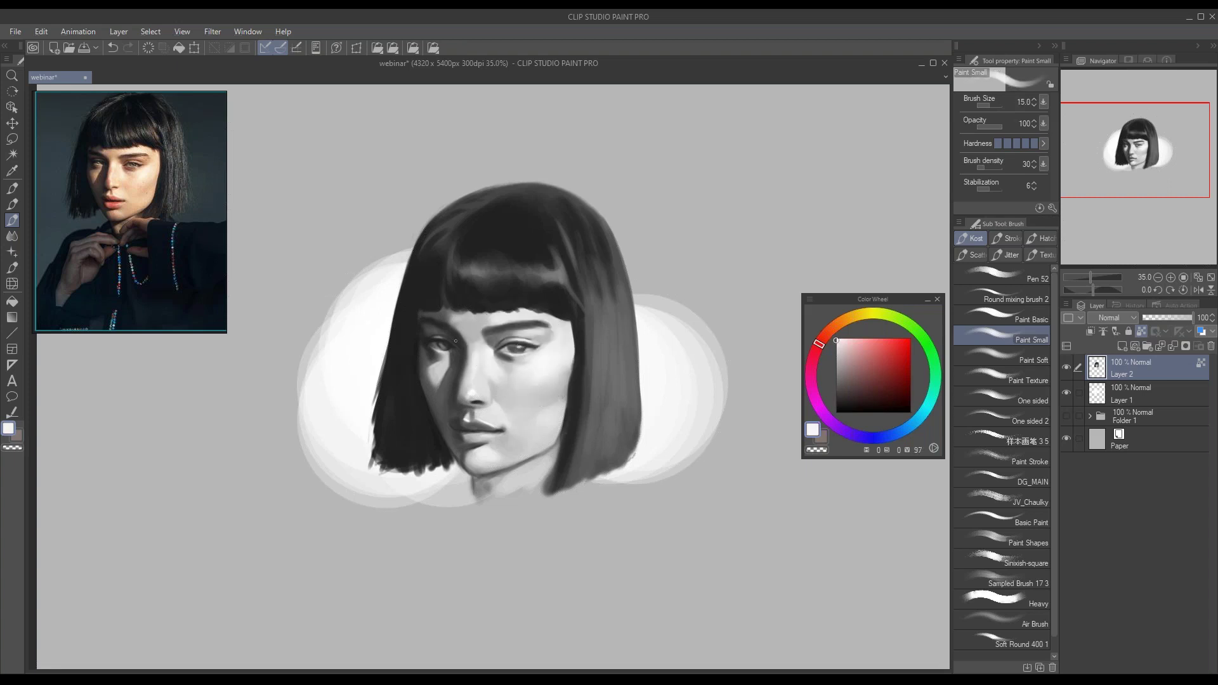
- Brighten the lit cheek beside the mouth with a near-white grey (brightness 95) and Paint Small at 35
key(bracketright)
alt+click(594, 350)
key(bracketright)
key(bracketright)
key(bracketright)
key(bracketright)
key(bracketright)
key(bracketright)
key(bracketright)
drag(527, 386, 518, 395)
scroll(513, 401, up, 1)
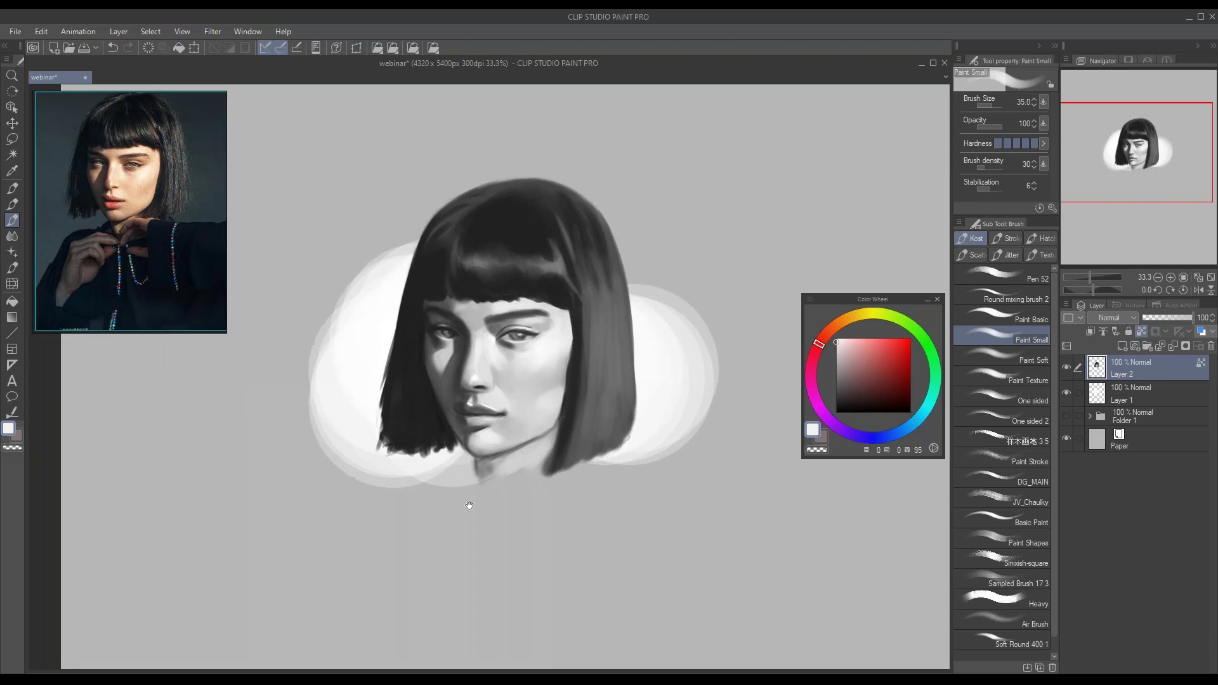
drag(476, 518, 472, 508)
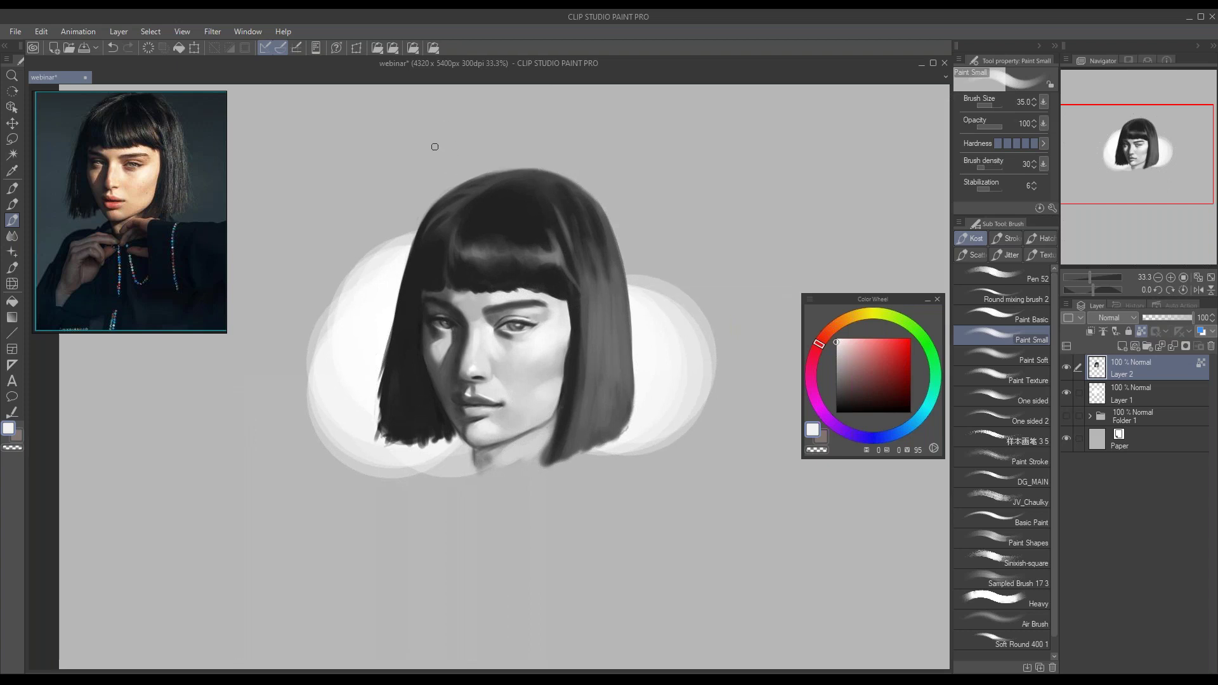
drag(430, 217, 420, 227)
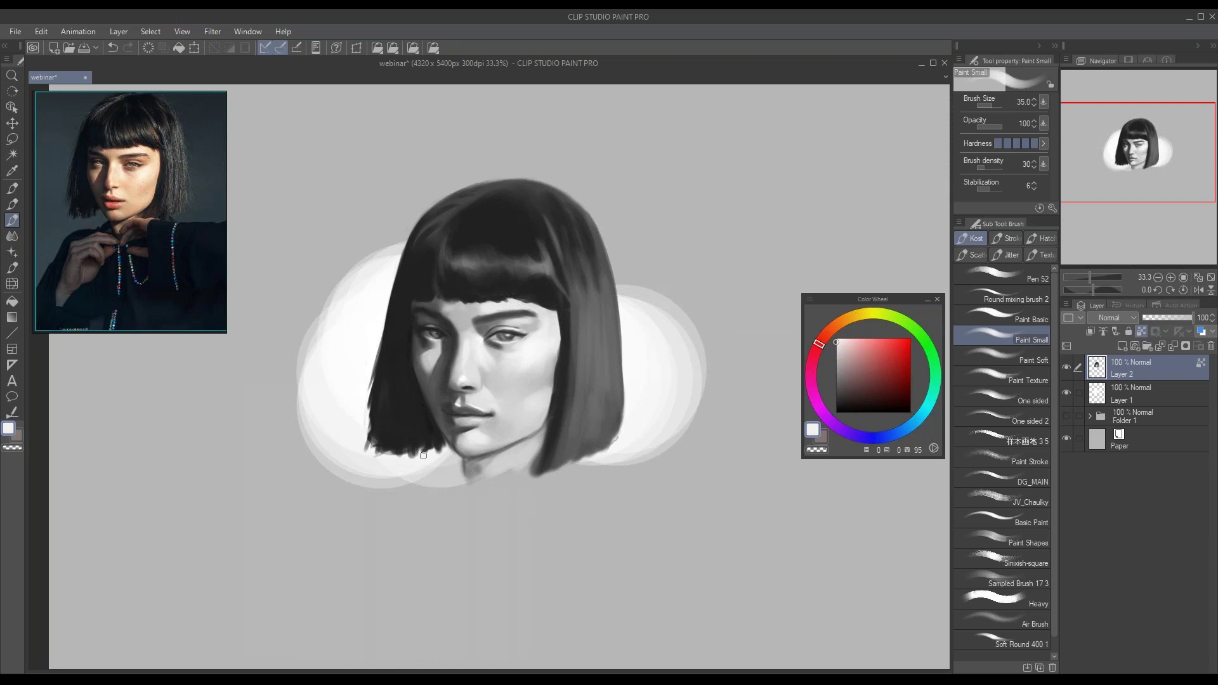
drag(426, 432, 424, 439)
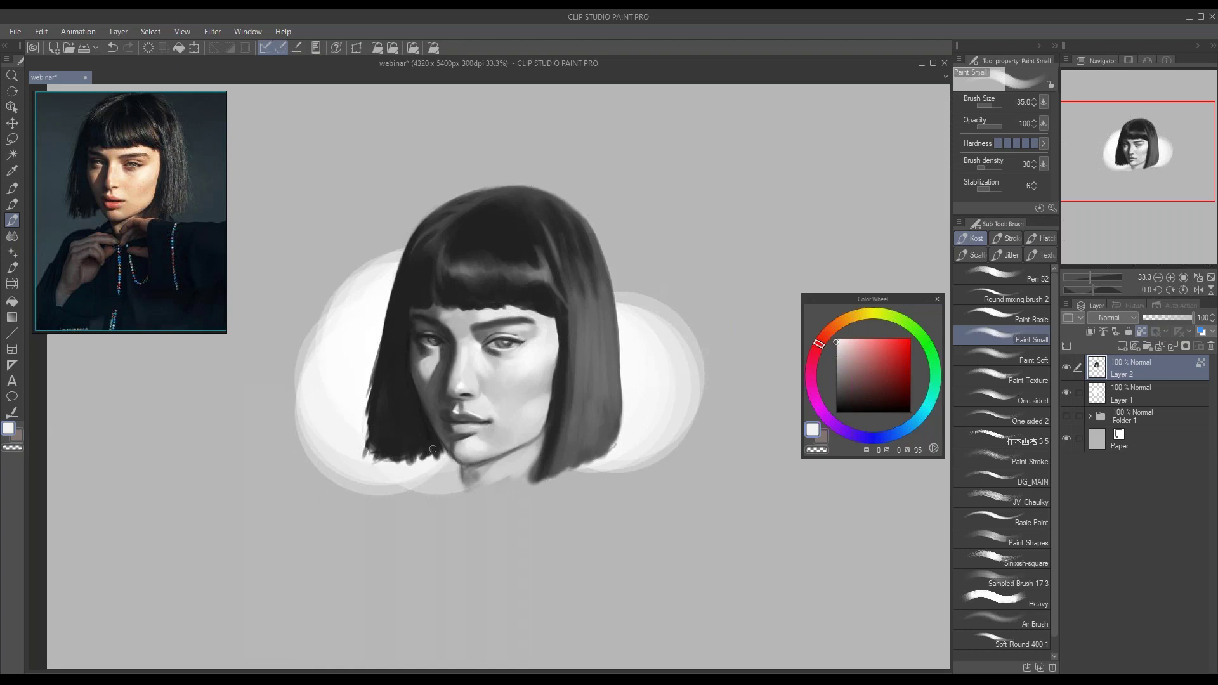
drag(484, 444, 495, 449)
key(h)
key(h)
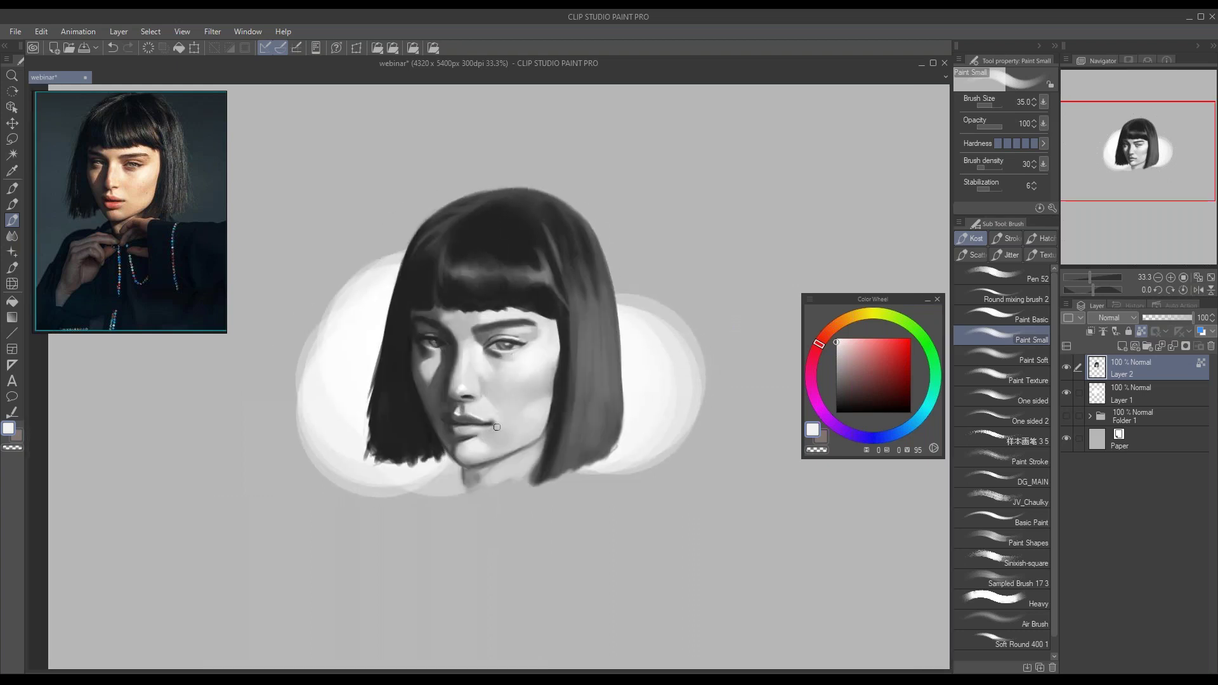
- Sample a near-black hair tone (brightness 13), set Paint Small to 35, and save the painting
alt+click(403, 316)
key(bracketleft)
key(bracketleft)
key(bracketleft)
key(bracketleft)
key(bracketleft)
key(bracketleft)
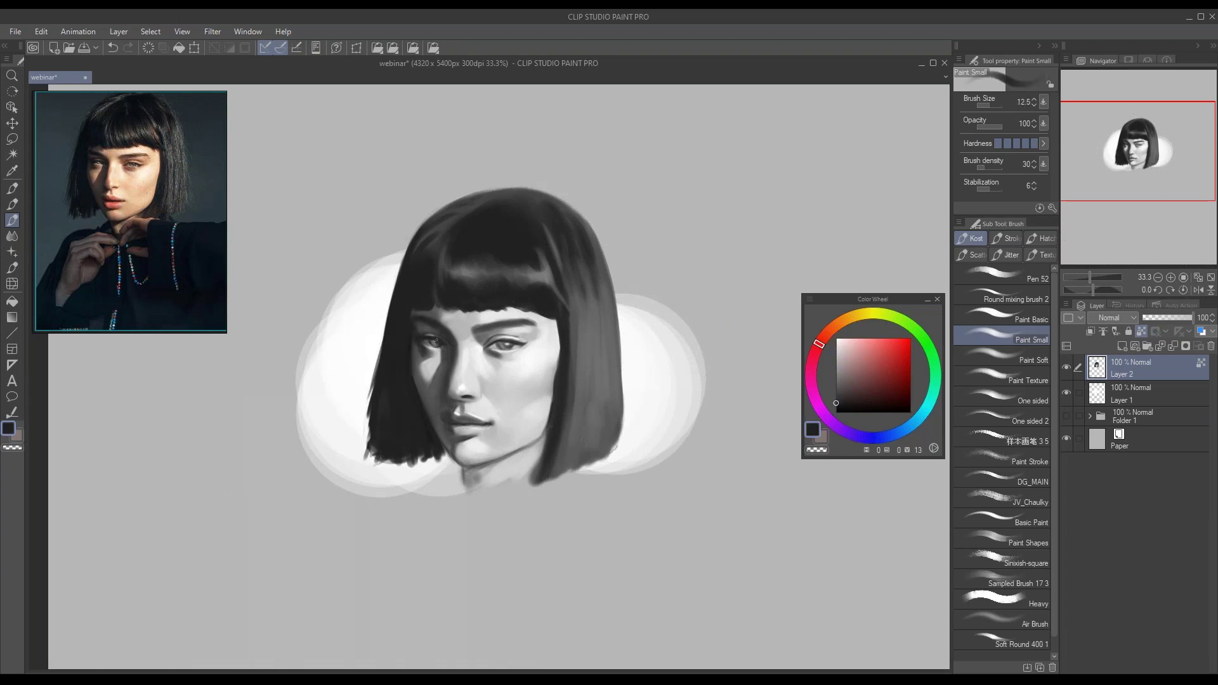
key(bracketright)
key(bracketright)
key(bracketright)
key(bracketright)
key(bracketright)
key(bracketright)
key(ctrl+s)
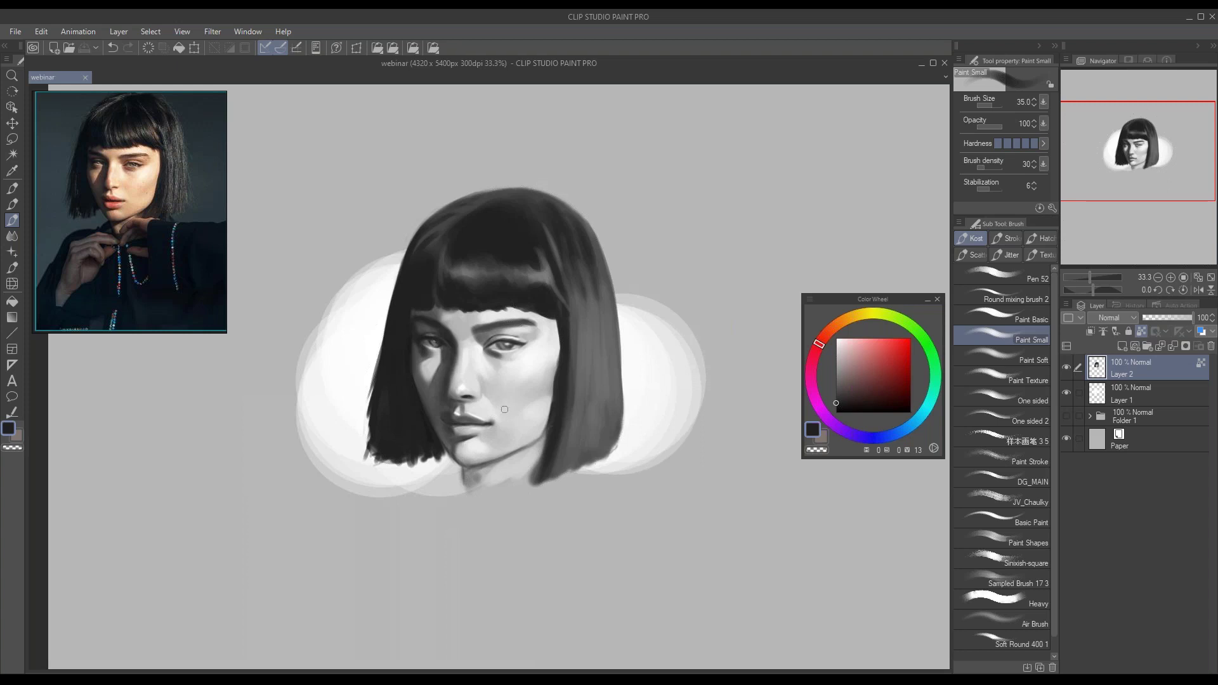